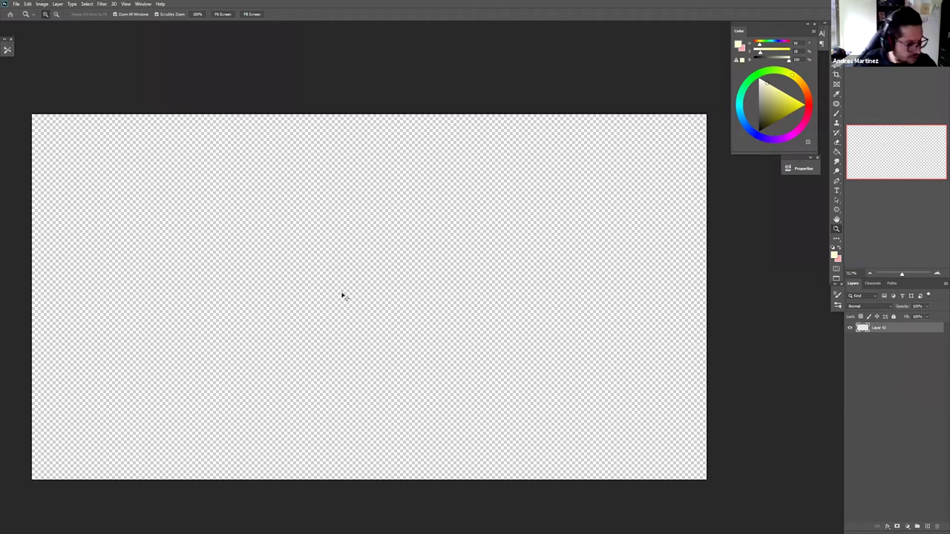
- Paste the landscape panorama and scale it to the full canvas width along the bottom edge
key("ctrl+v")
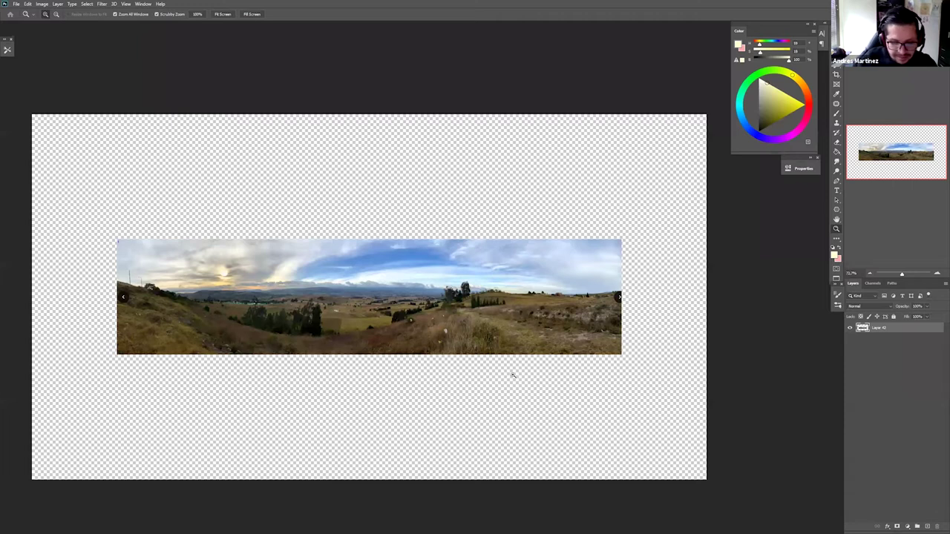
scroll(544, 389, "down", 1)
left_click_drag(558, 402, 606, 429)
left_click_drag(563, 378, 501, 325)
scroll(505, 327, "up", 2)
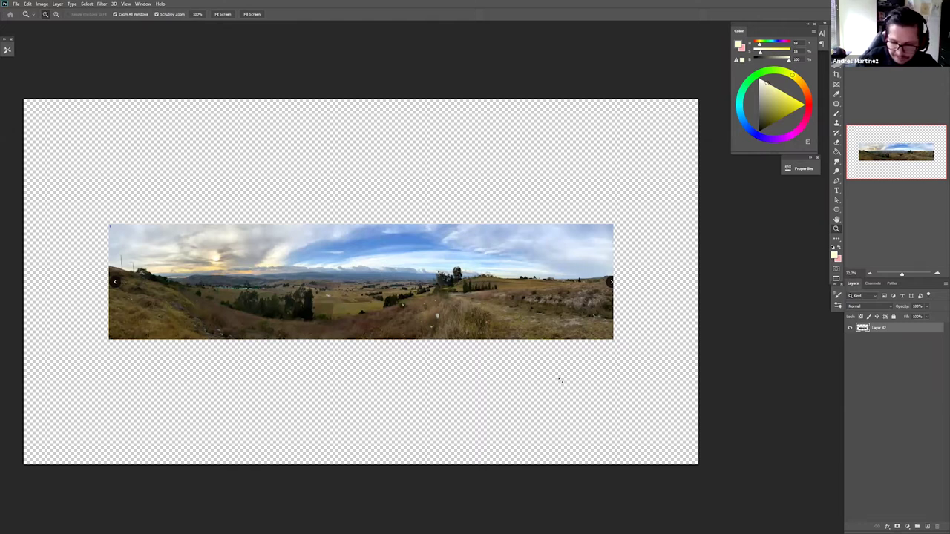
key("ctrl+t")
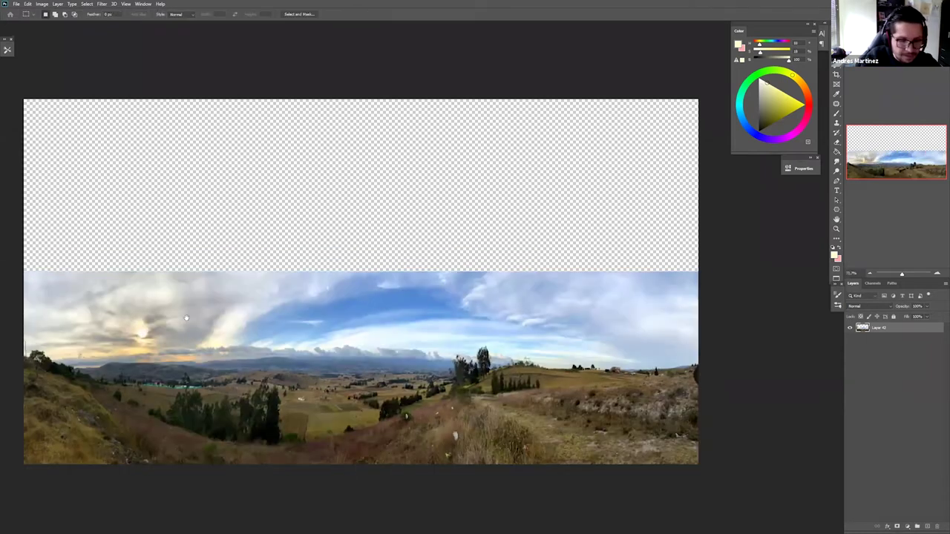
- Select the upper strip of the panorama's sky, stretch it up to the canvas's top edge, and deselect
left_click_drag(187, 319, 238, 310)
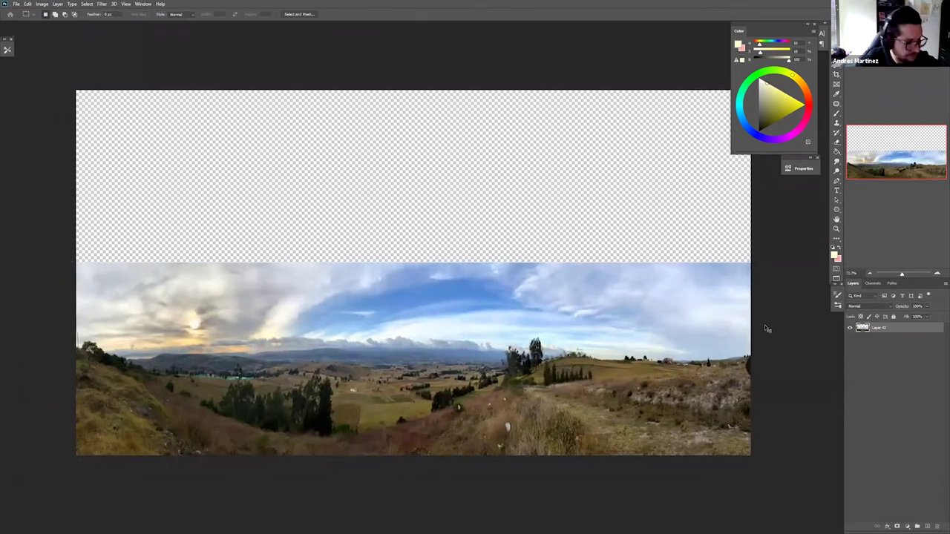
left_click_drag(767, 328, 70, 262)
key("ctrl+t")
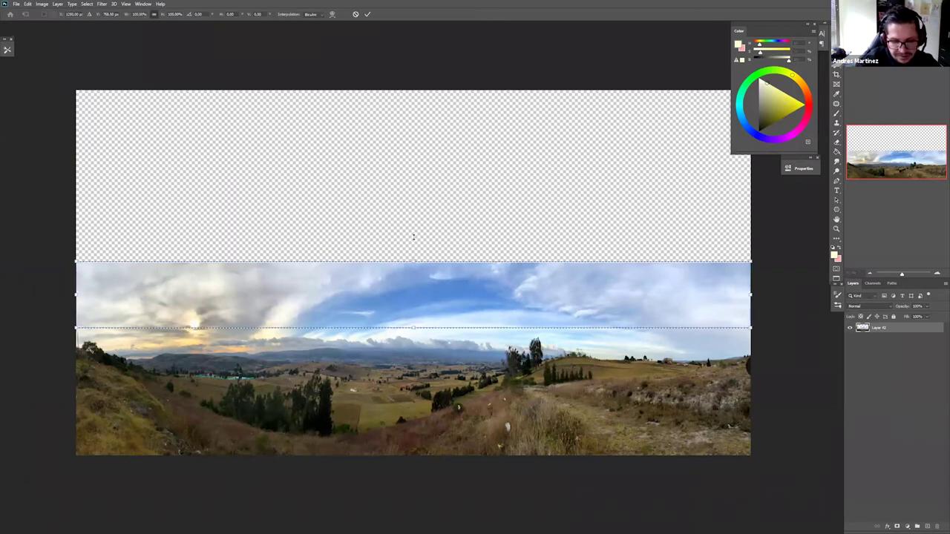
scroll(435, 322, "up", 5)
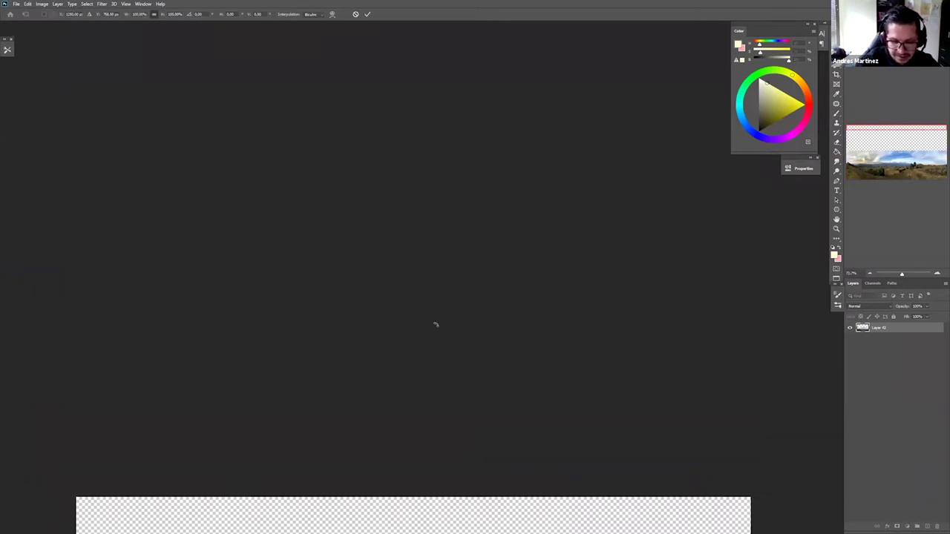
scroll(416, 394, "down", 3)
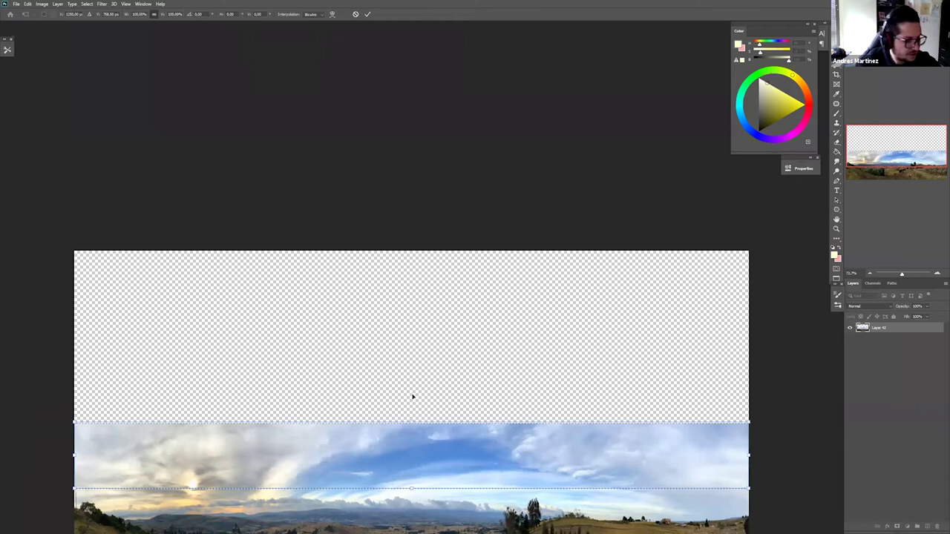
left_click_drag(412, 423, 412, 251)
key("Return")
key("ctrl+d")
- Paint over the blue sky in pale tones sampled from the photo, using a large soft round brush
left_click_drag(492, 324, 475, 167)
left_click_drag(475, 168, 449, 168)
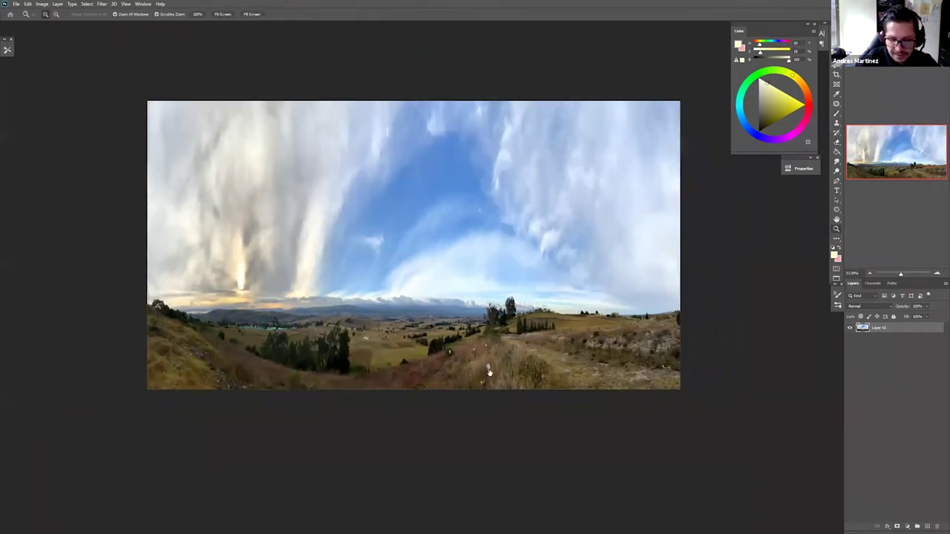
mouse_move(488, 370)
left_mouse_down()
mouse_move(468, 406)
mouse_move(497, 357)
left_mouse_up()
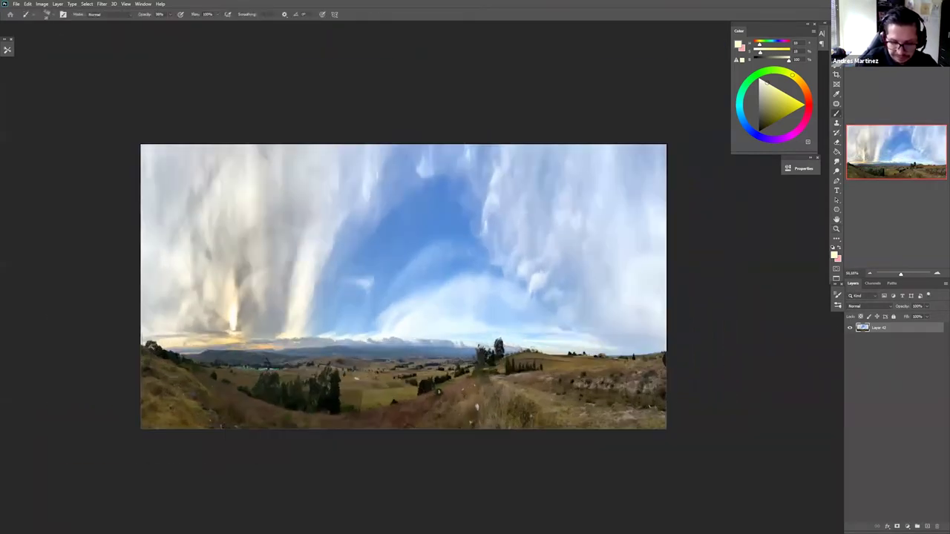
left_click(453, 353, "alt")
right_click(438, 392)
left_click(507, 338)
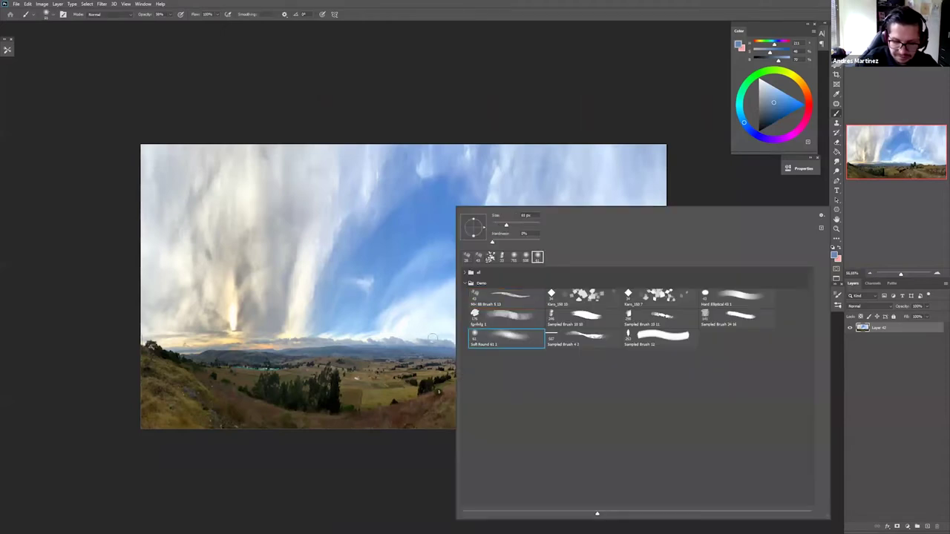
left_click(425, 333, "alt")
key("bracketright")
key("bracketright")
key("bracketright")
key("bracketright")
key("bracketright")
key("bracketright")
key("bracketright")
key("bracketright")
key("bracketright")
key("bracketright")
mouse_move(506, 278)
left_mouse_down()
mouse_move(413, 257)
mouse_move(264, 202)
mouse_move(247, 220)
left_mouse_up()
left_click_drag(633, 261, 628, 298)
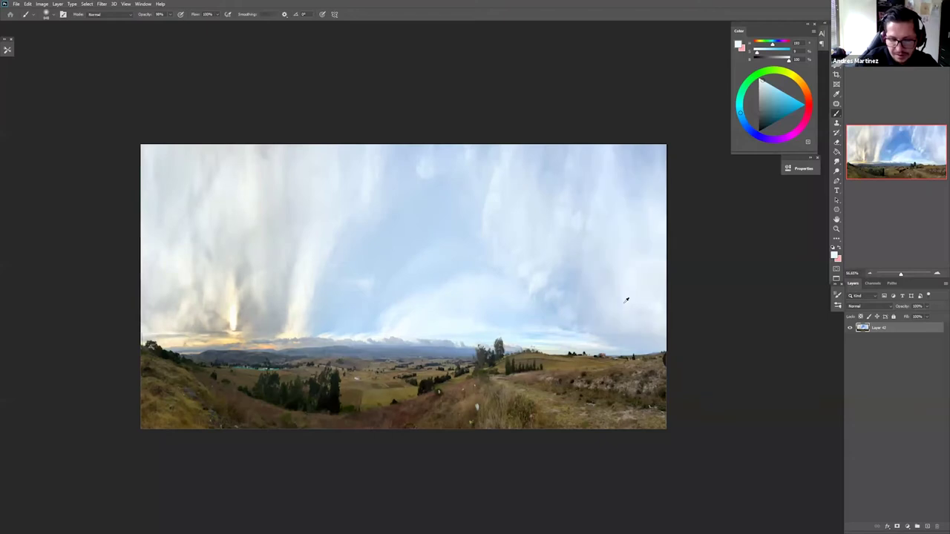
- Darken the foreground hills with the dodge and burn tool, setting its range to Shadows
left_click_drag(375, 418, 341, 452)
left_click_drag(437, 427, 464, 354)
key("o")
left_click_drag(619, 359, 480, 430)
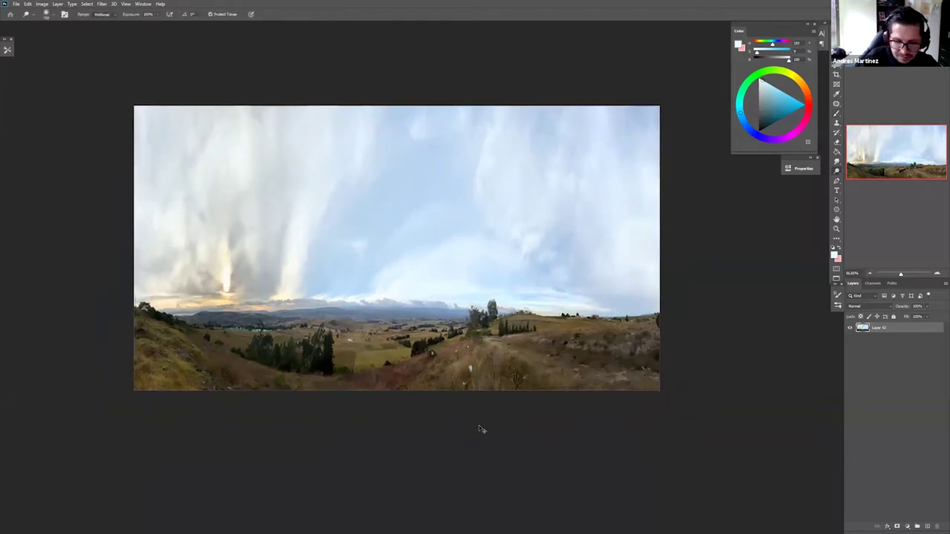
left_click(108, 15)
left_click(103, 22)
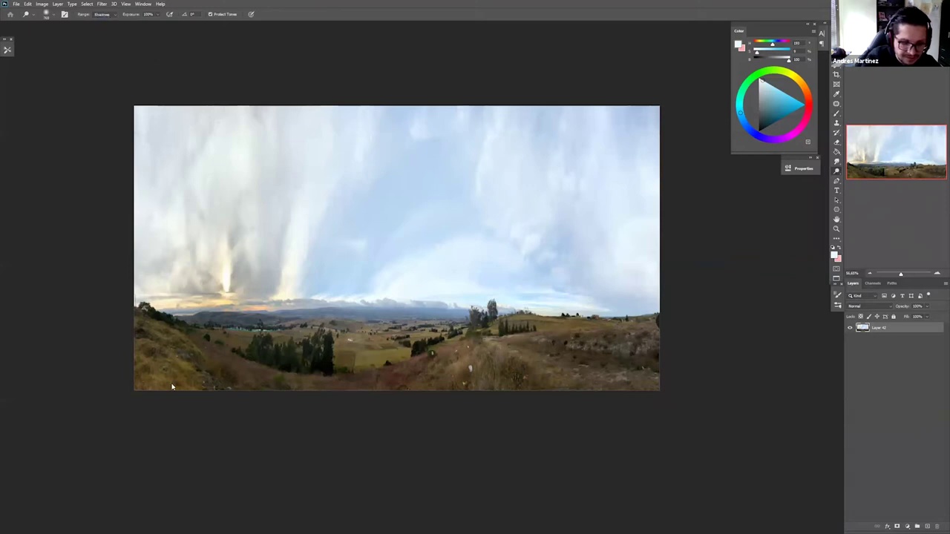
mouse_move(171, 386)
left_mouse_down()
mouse_move(302, 404)
mouse_move(630, 399)
mouse_move(649, 384)
mouse_move(577, 381)
left_mouse_up()
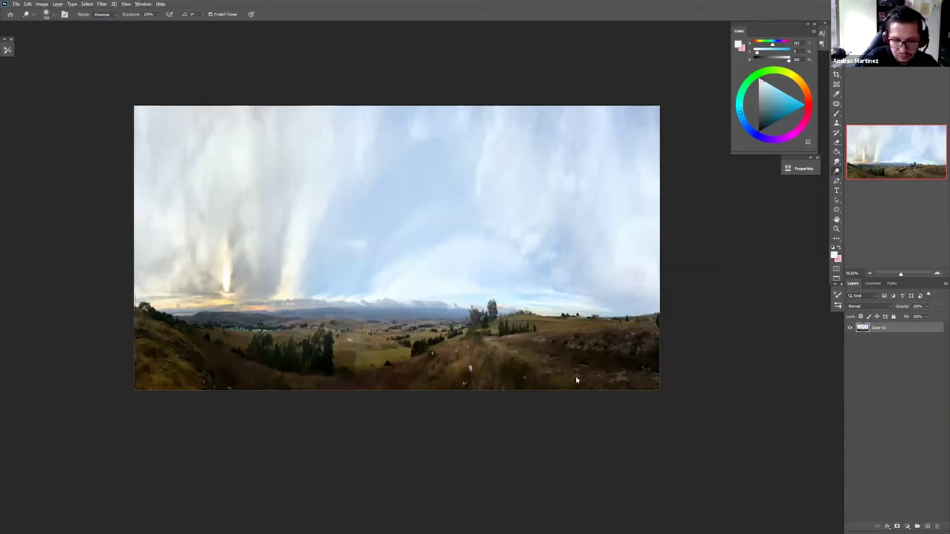
- Set the tool's range to Highlights and brighten the distant valley and the horizon
left_click(108, 15)
left_click(120, 47)
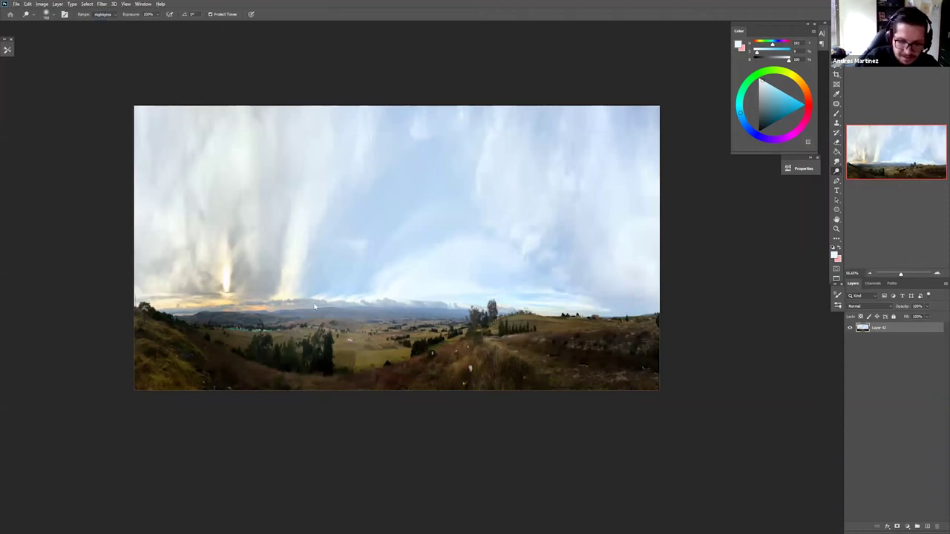
mouse_move(349, 347)
left_mouse_down()
mouse_move(225, 328)
mouse_move(433, 341)
mouse_move(500, 323)
mouse_move(455, 328)
mouse_move(493, 310)
mouse_move(535, 316)
mouse_move(509, 356)
left_mouse_up()
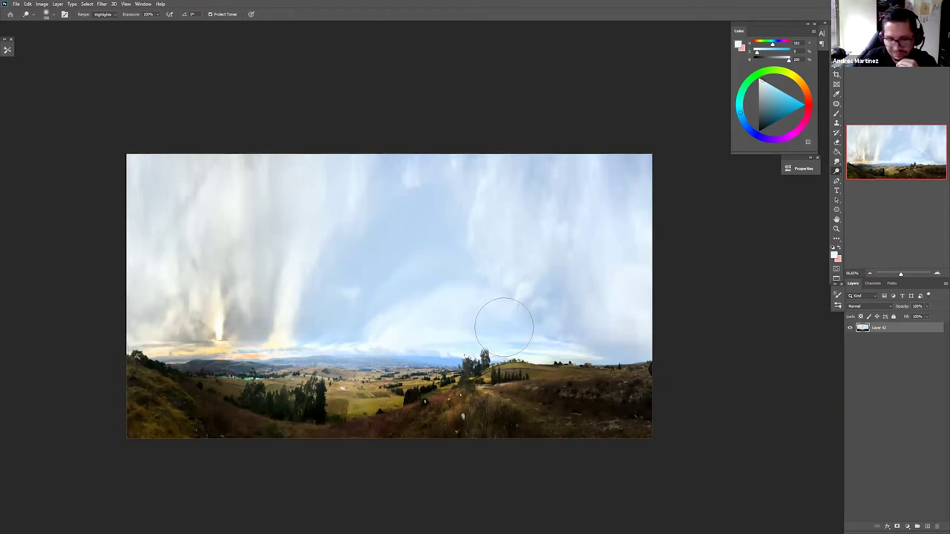
key("z")
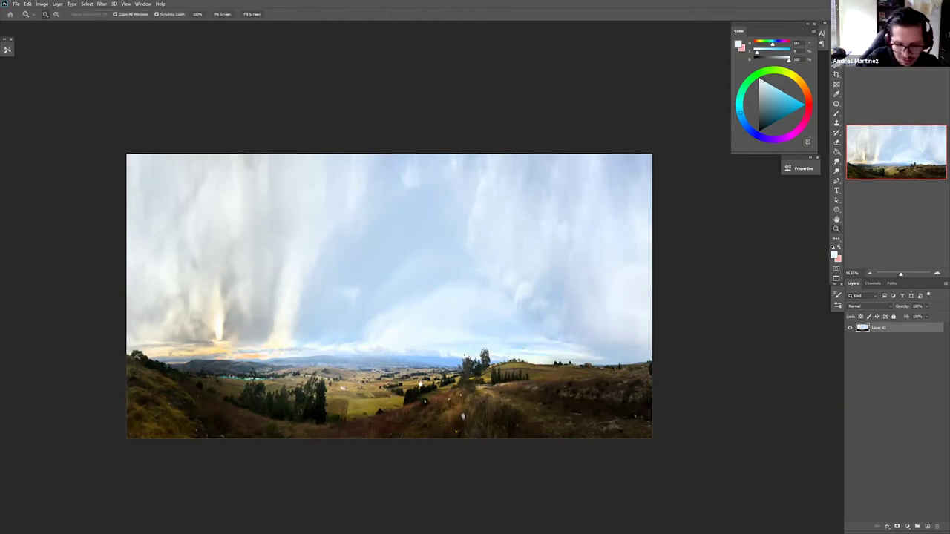
mouse_move(456, 417)
left_mouse_down()
mouse_move(455, 390)
mouse_move(468, 382)
mouse_move(471, 408)
left_mouse_up()
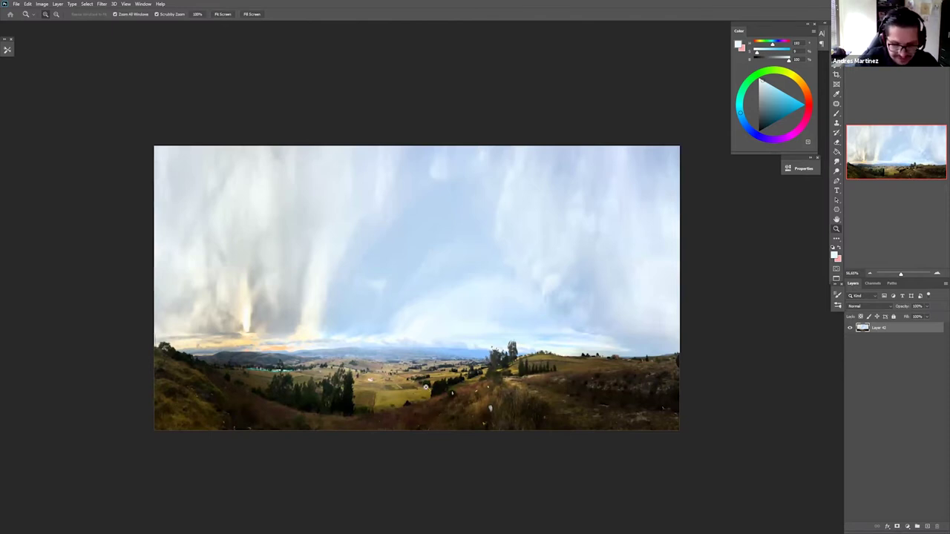
left_click_drag(406, 387, 446, 405)
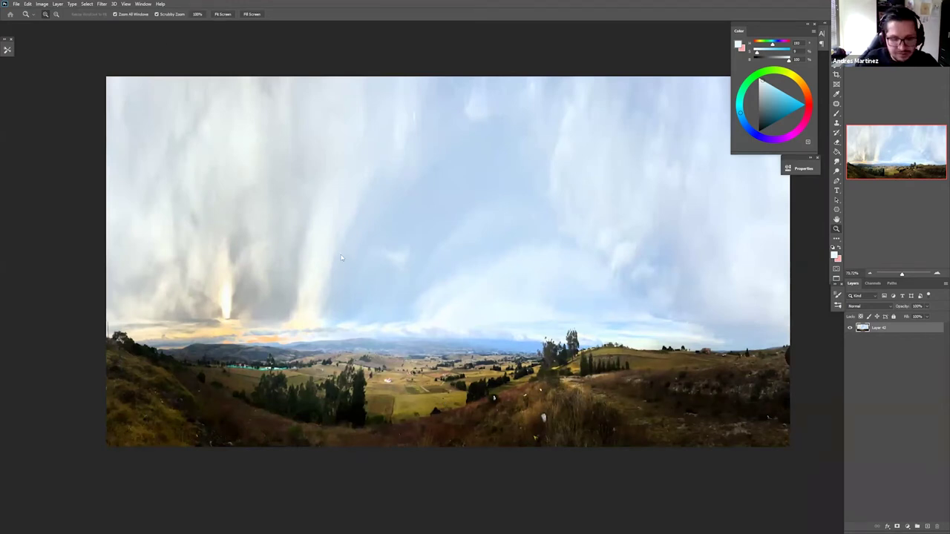
- Paste the dark structure image and delete its large white areas using the Magic Wand
key("ctrl+v")
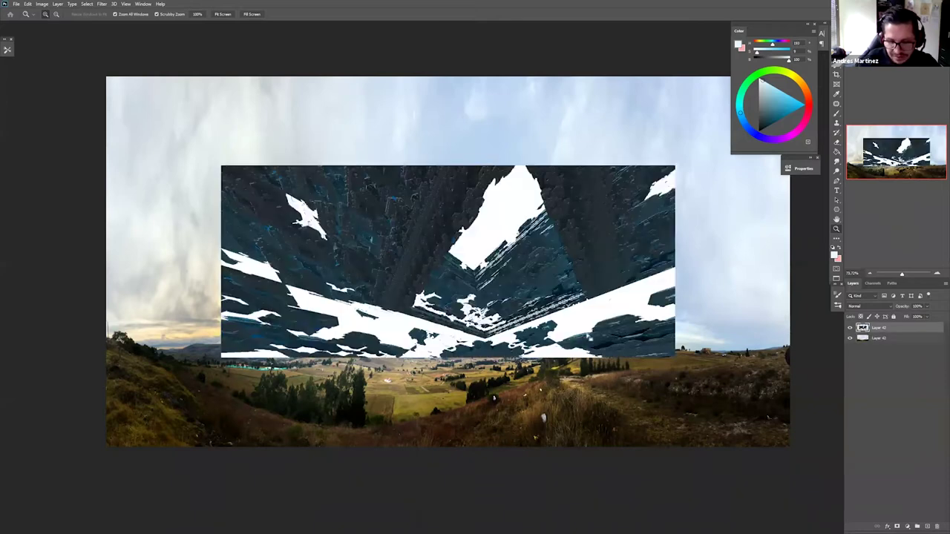
key("w")
key("Delete")
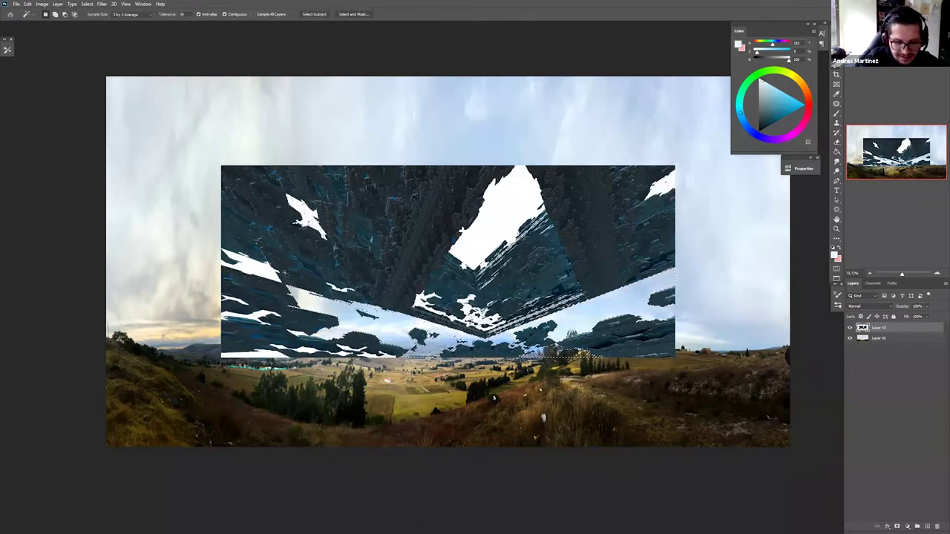
left_click(258, 268)
key("Delete")
left_click(309, 209)
key("Delete")
left_click(505, 232)
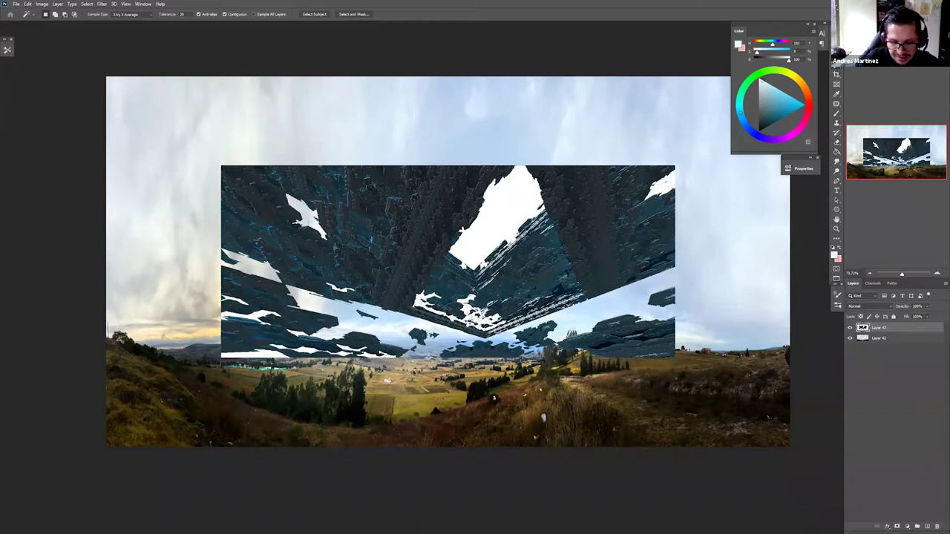
key("Delete")
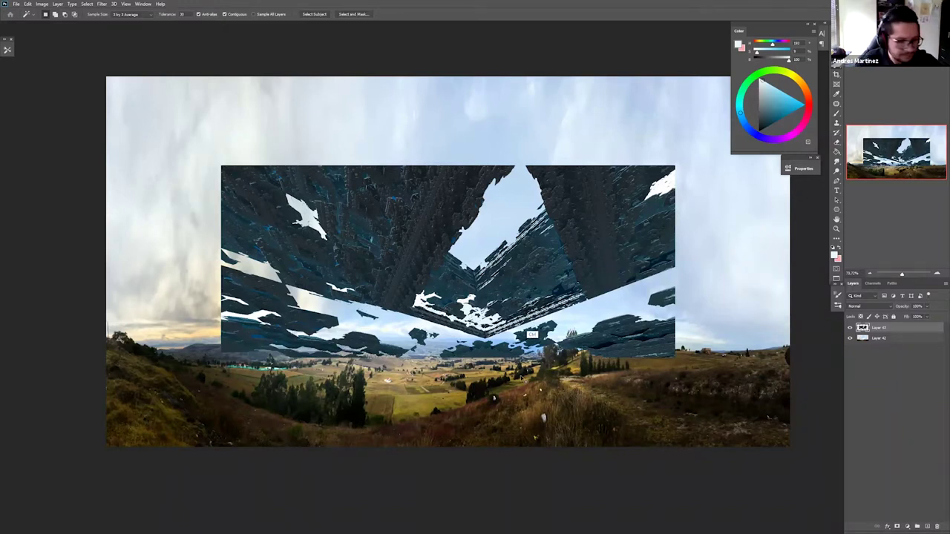
- Enlarge the structure layer to the canvas width, squash it into the upper half, and flip it horizontally
key("ctrl+t")
left_click_drag(290, 174, 165, 77)
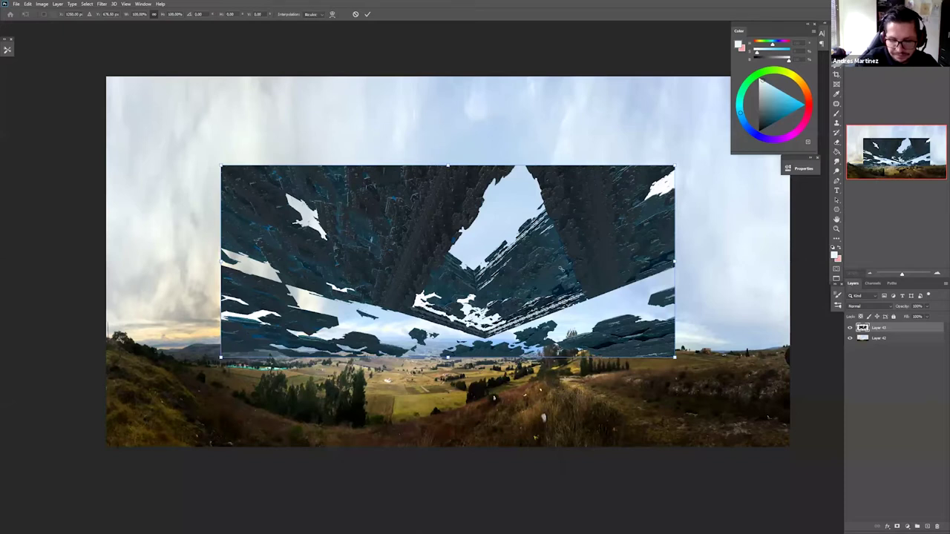
left_click_drag(552, 263, 803, 330)
left_click_drag(550, 261, 791, 363)
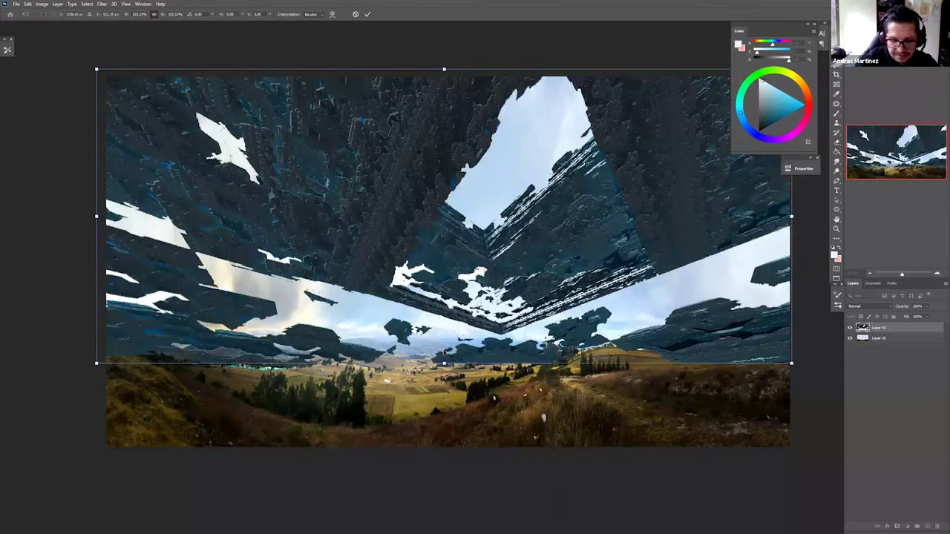
left_click_drag(444, 364, 444, 268)
key("ctrl+shift+h")
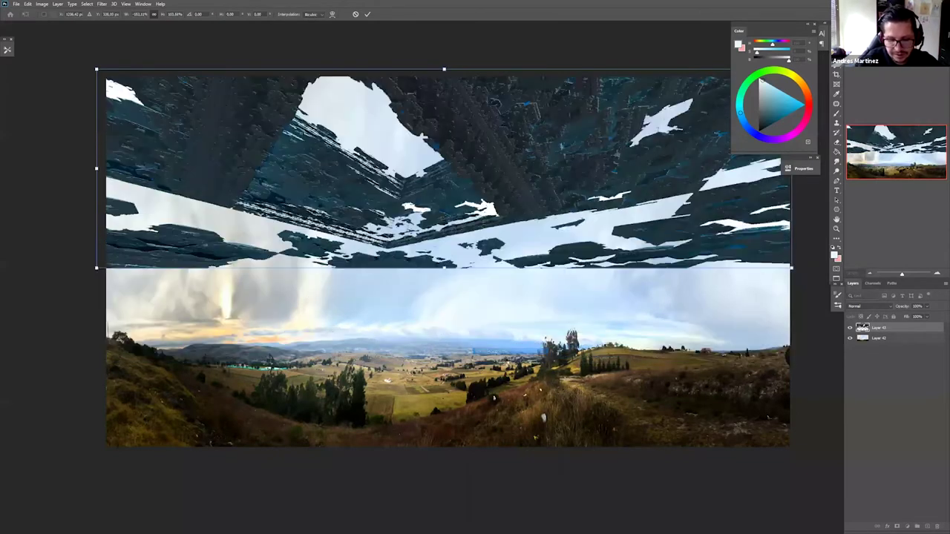
key("Return")
- Shift the structure layer to the right and slightly down over the sky
left_click_drag(513, 362, 489, 375)
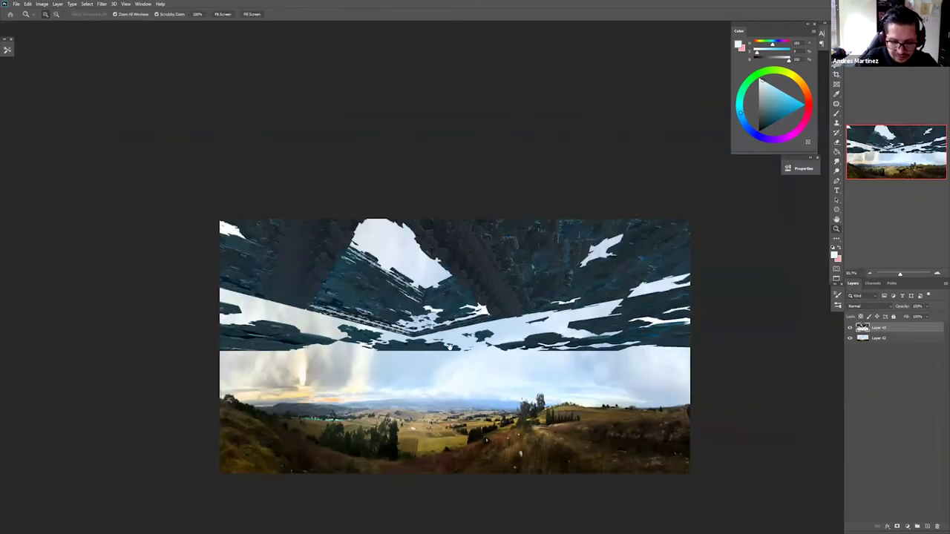
left_click_drag(546, 295, 474, 258)
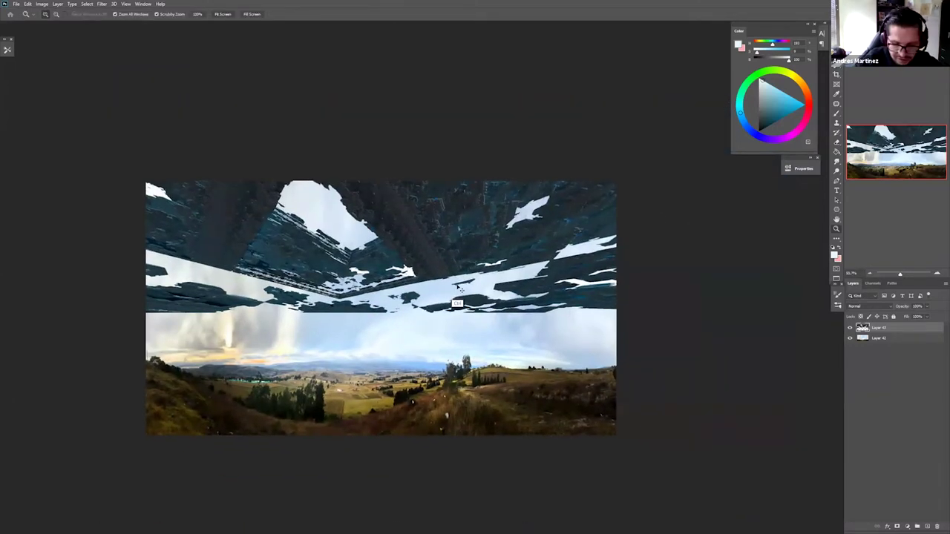
key("ctrl+t")
left_click_drag(471, 265, 527, 276)
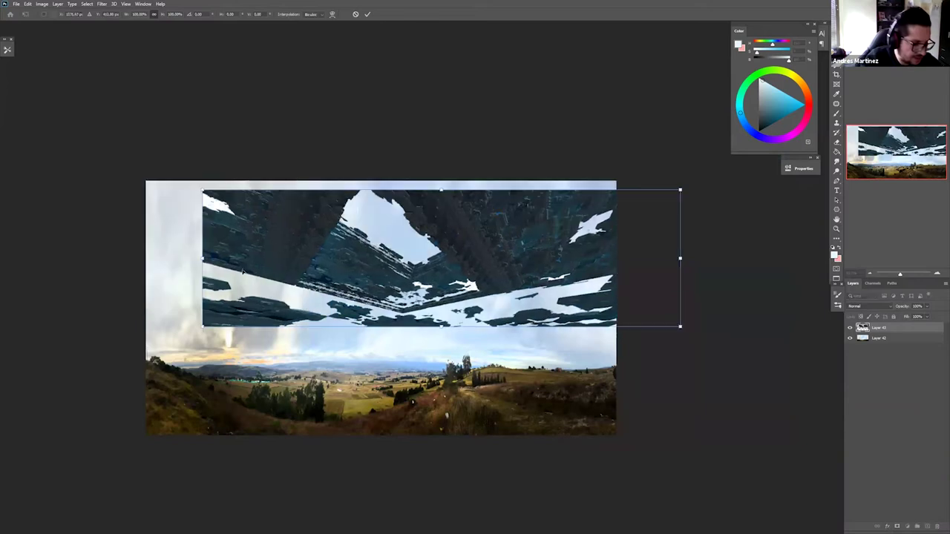
key("Return")
- Stretch the structure's left portion out to the canvas's left edge and move the layer up to the top edge
key("m")
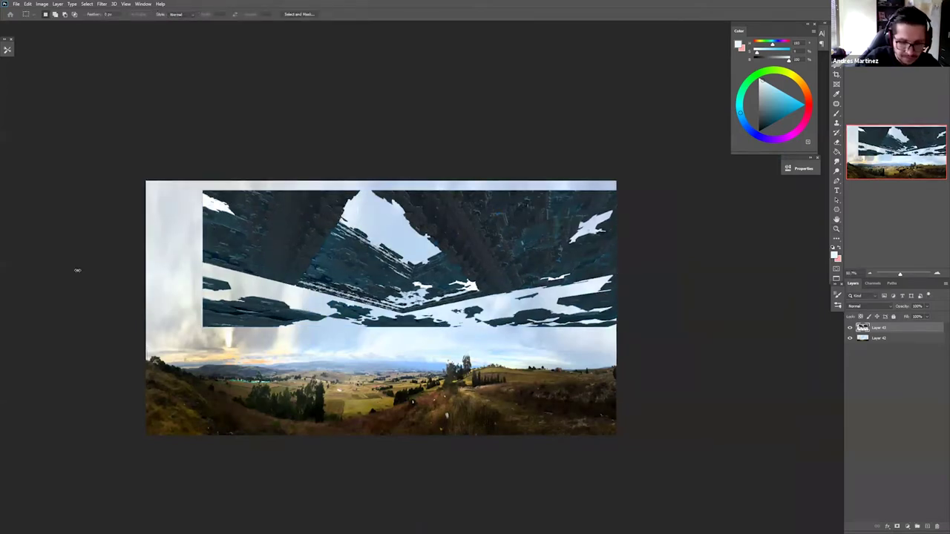
key("Return")
key("ctrl+d")
key("v")
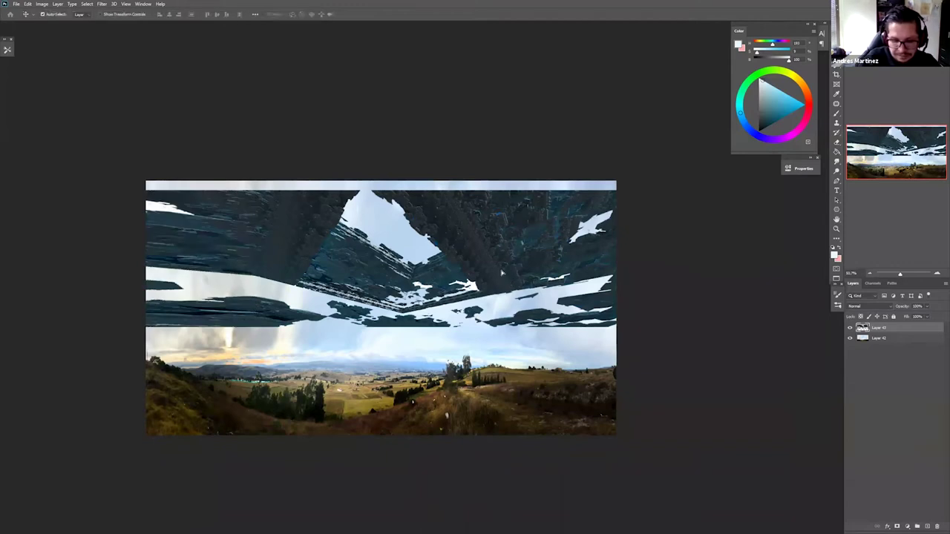
mouse_move(432, 286)
left_mouse_down()
mouse_move(432, 271)
mouse_move(387, 244)
left_mouse_up()
- Add a new layer and paint soft pale haze over the structure's centre and lower edges with sampled sky colours
key("b")
left_click(385, 226, "alt")
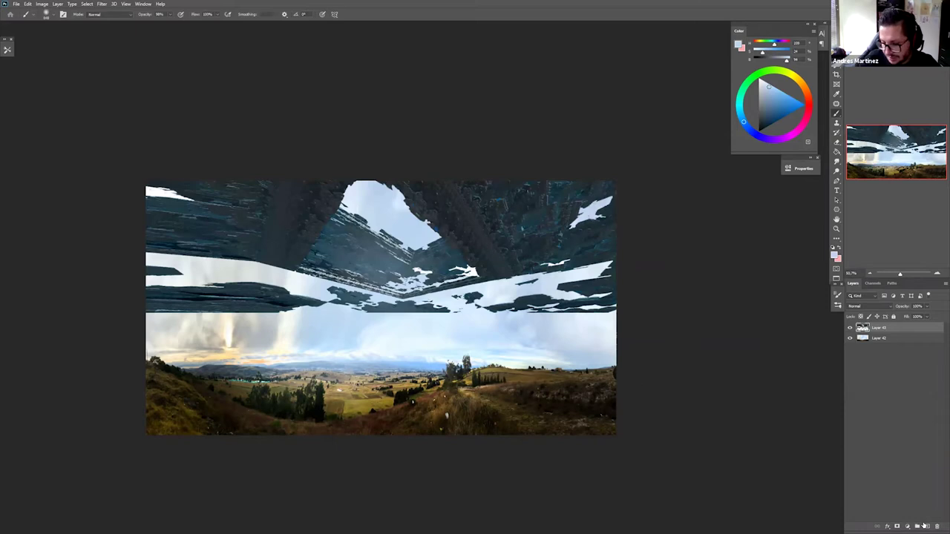
left_click(927, 526)
left_click(517, 332, "alt")
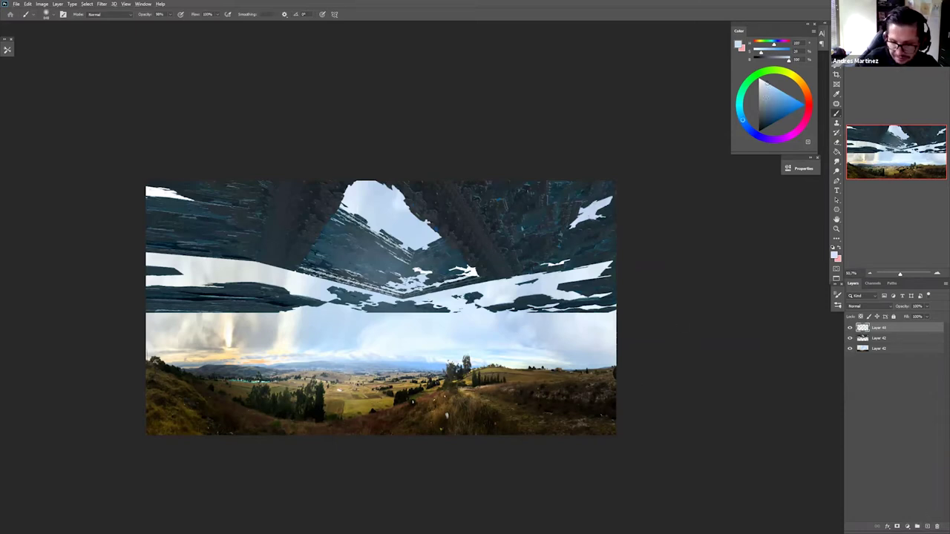
left_click(383, 260)
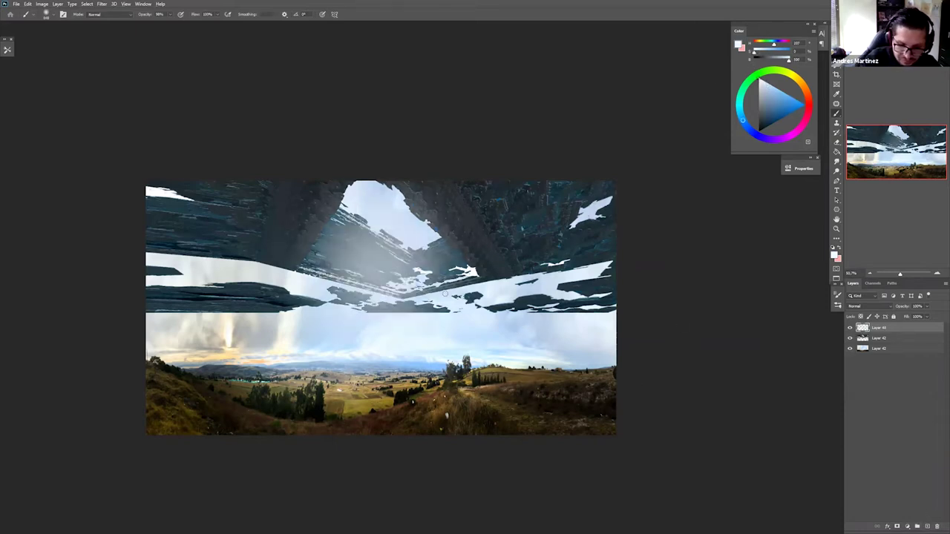
mouse_move(313, 312)
left_mouse_down()
mouse_move(260, 293)
mouse_move(159, 291)
left_mouse_up()
mouse_move(575, 311)
left_mouse_down()
mouse_move(492, 310)
mouse_move(500, 262)
left_mouse_up()
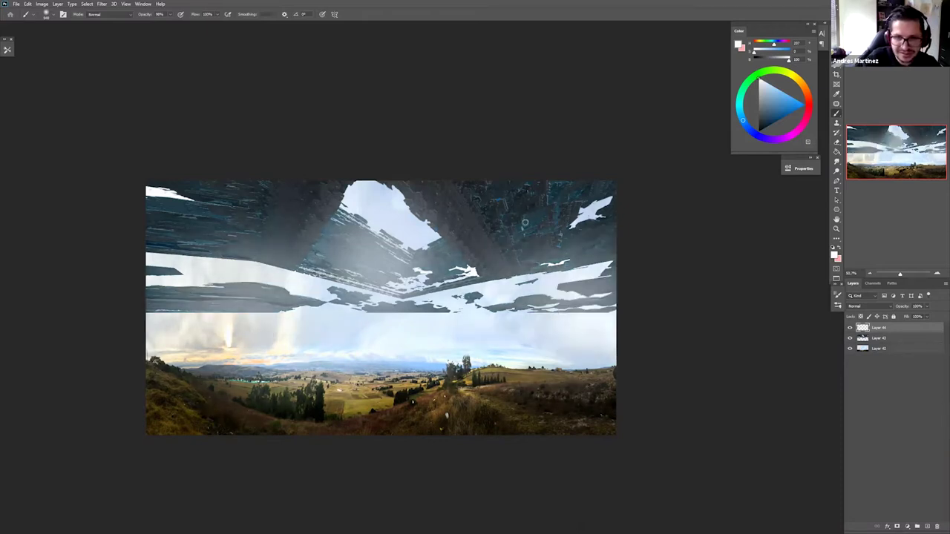
mouse_move(441, 367)
left_mouse_down()
mouse_move(486, 348)
mouse_move(435, 379)
mouse_move(437, 330)
left_mouse_up()
left_click_drag(347, 384, 428, 377)
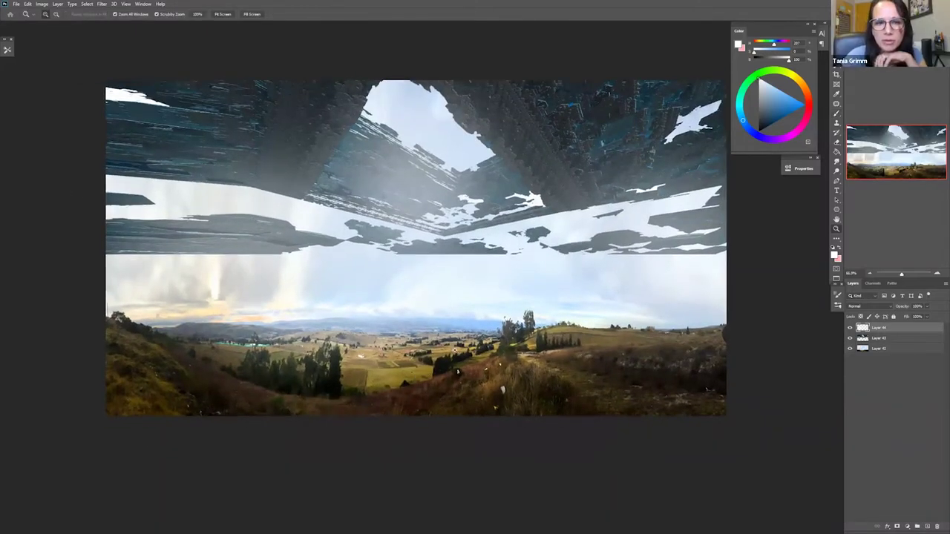
left_click_drag(454, 340, 455, 360)
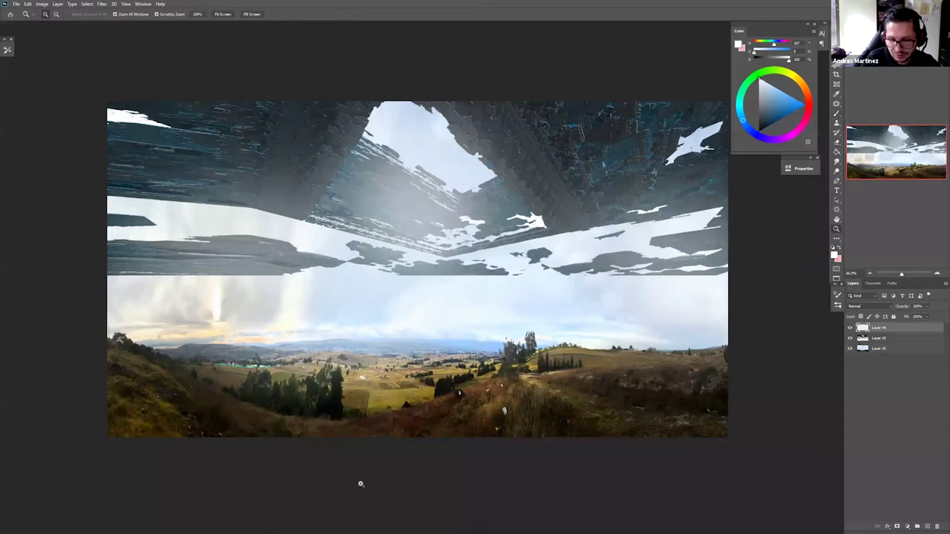
left_click_drag(531, 352, 575, 391)
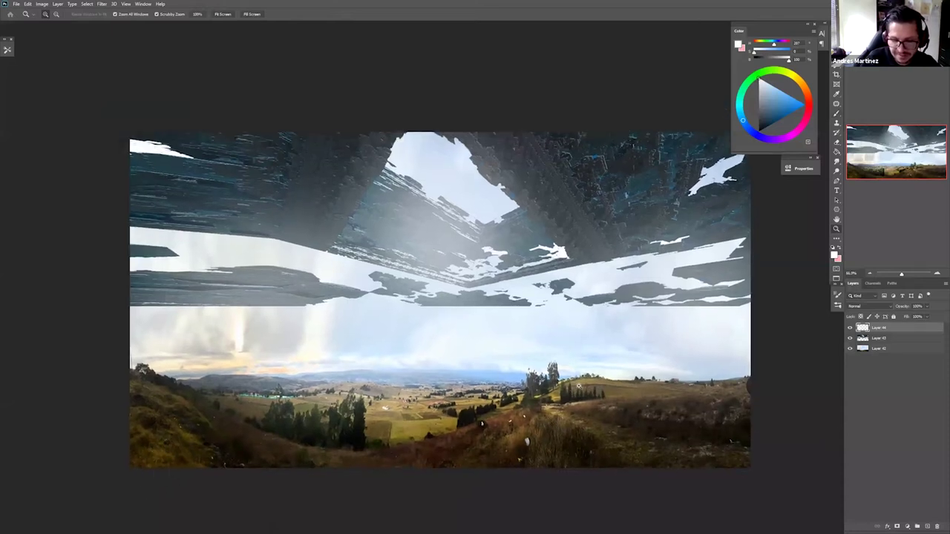
left_click_drag(516, 397, 513, 386)
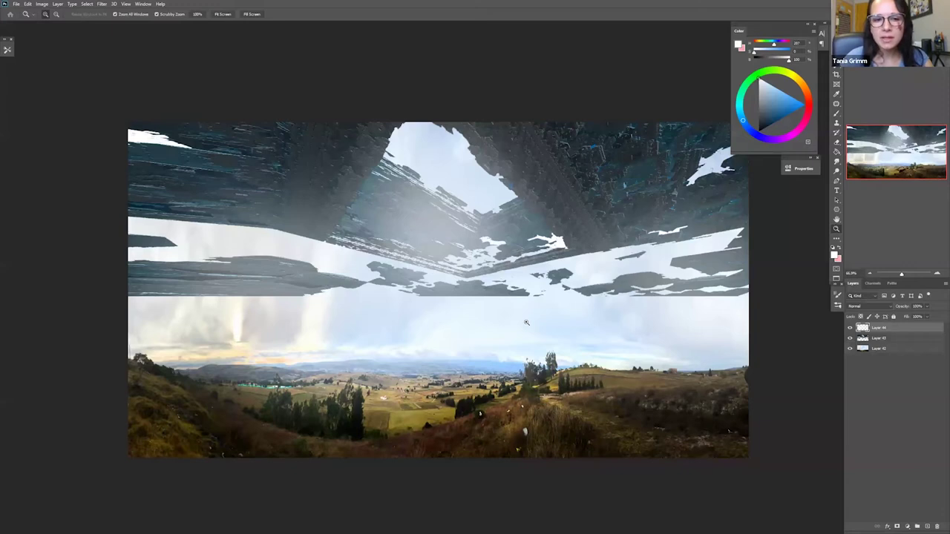
mouse_move(520, 312)
left_mouse_down()
mouse_move(542, 315)
mouse_move(511, 323)
left_mouse_up()
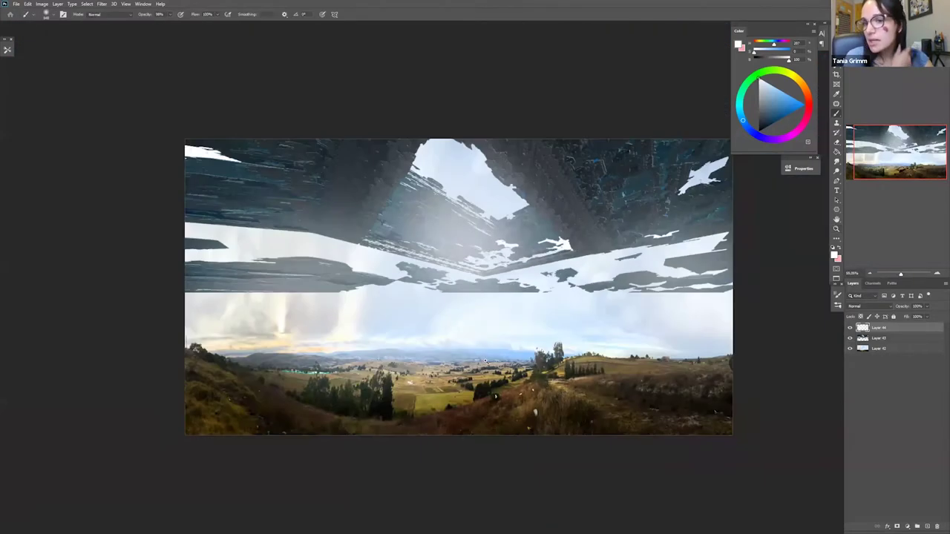
- Select the landscape layer, lasso the hillside at the canvas's left side, and copy it to a new layer
left_click_drag(270, 398, 356, 362)
key("v")
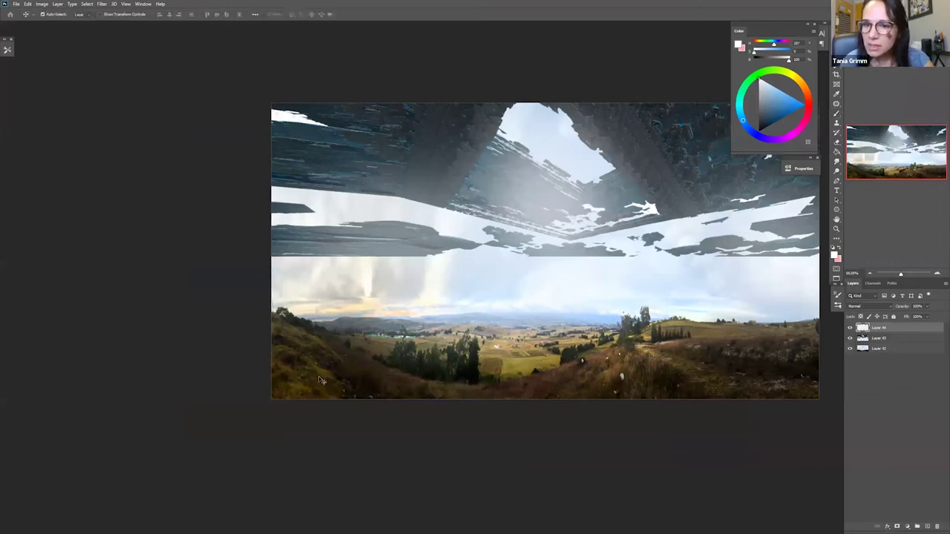
left_click(323, 376)
key("l")
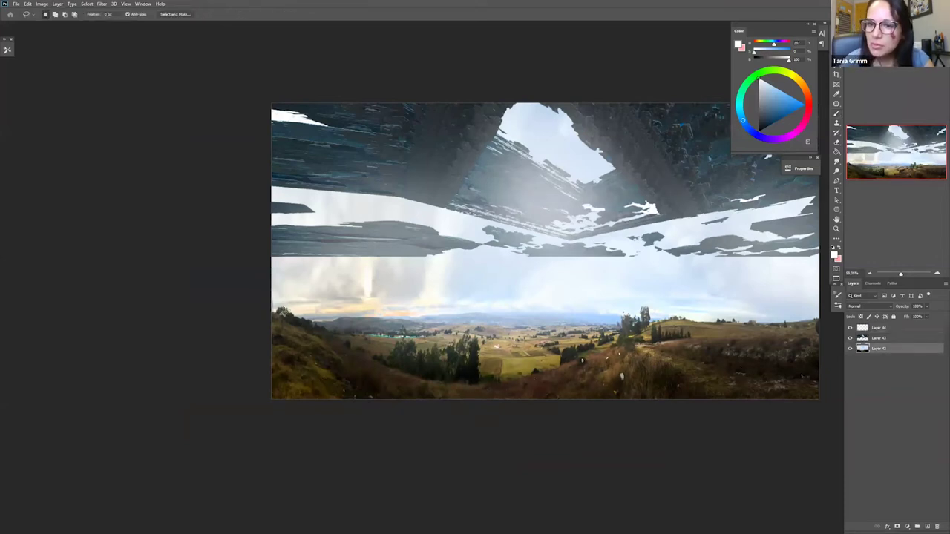
mouse_move(293, 308)
left_mouse_down()
mouse_move(356, 347)
mouse_move(408, 442)
mouse_move(289, 308)
left_mouse_up()
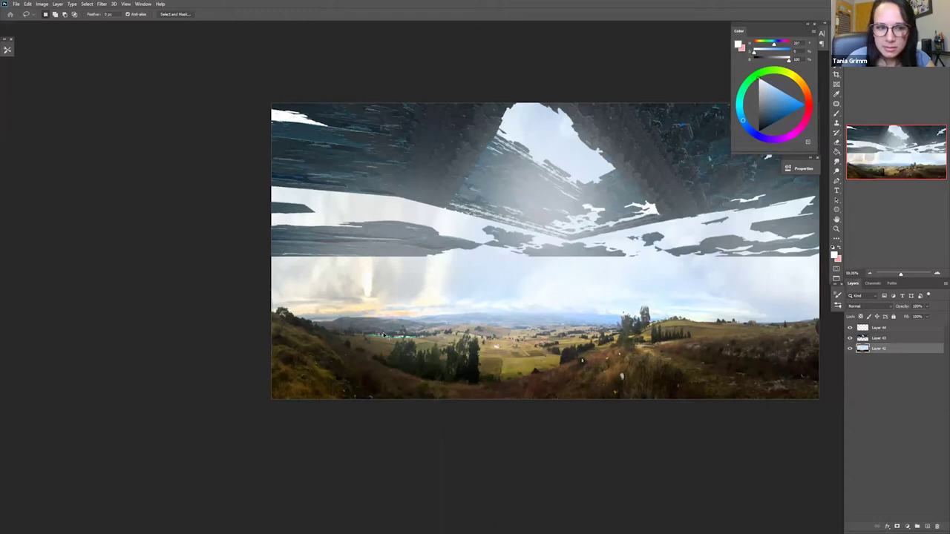
key("ctrl+j")
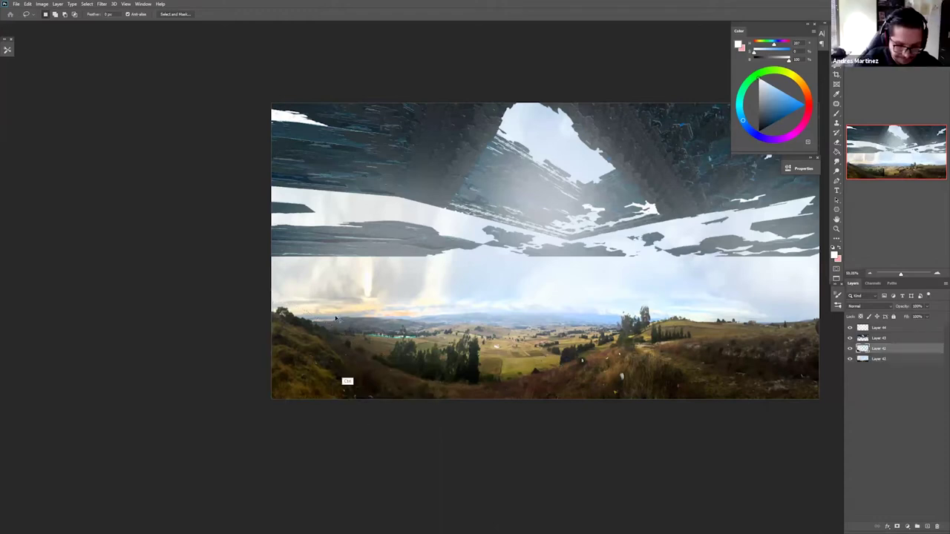
- Warp the copied left hillside upward and outward into a tall, steep slope
key("ctrl+t")
right_click(306, 341)
left_click(312, 391)
left_click_drag(272, 301, 241, 236)
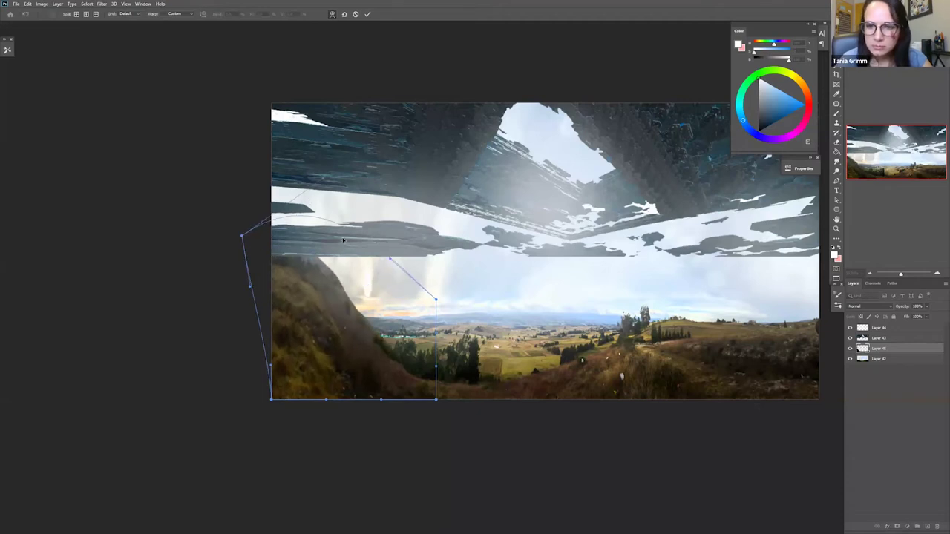
key("Return")
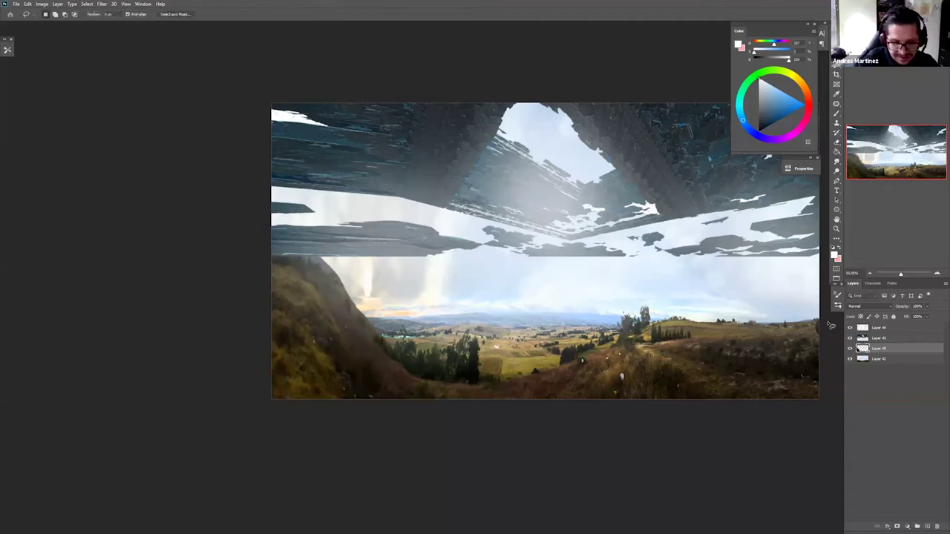
- Bring the left hill layer to the front and erase the leftover sky along its crest with a textured brush
key("ctrl+shift+bracketright")
key("b")
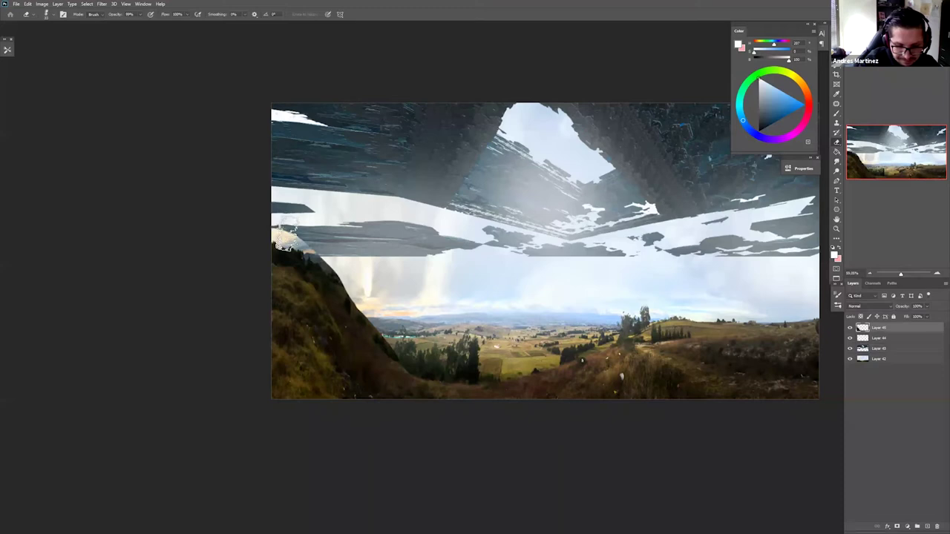
left_click_drag(284, 232, 319, 243)
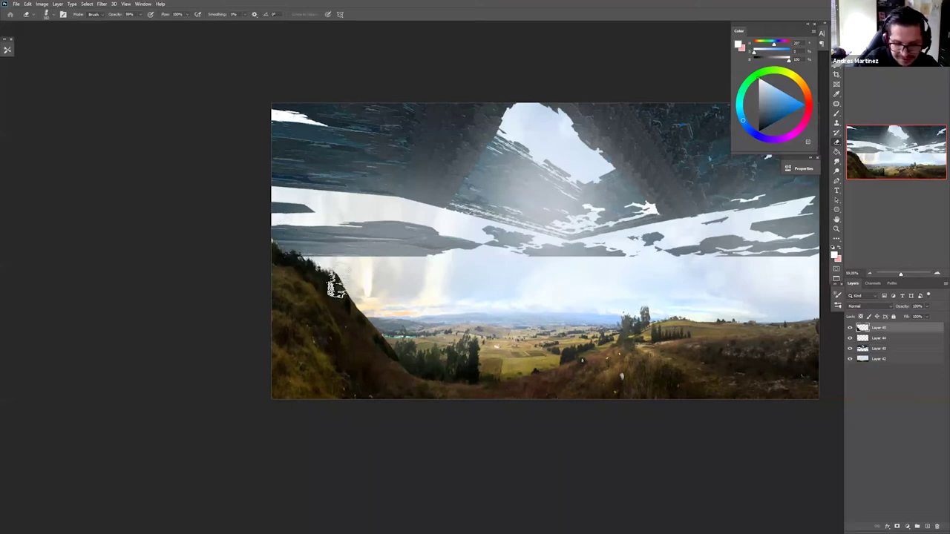
left_click_drag(503, 407, 483, 408)
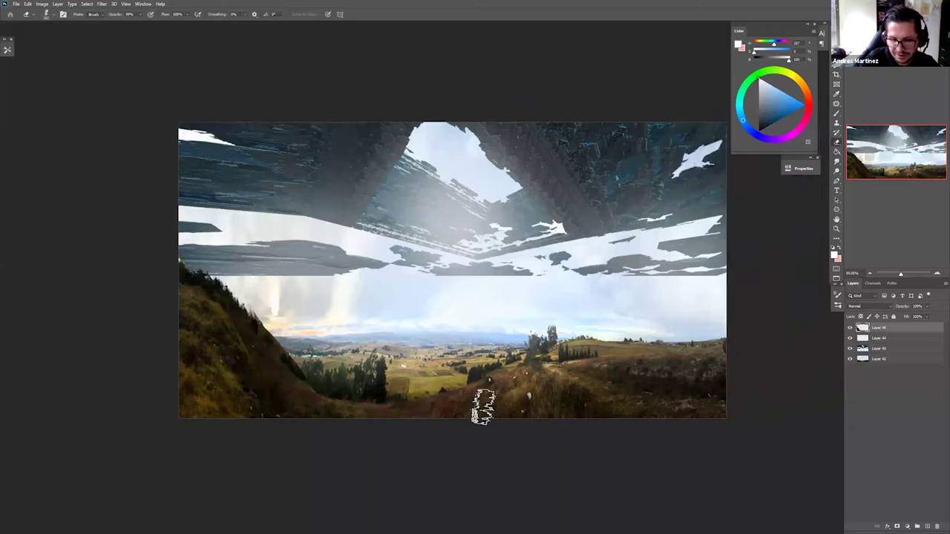
- Merge the left hill with the haze layer and try to copy and transform the right hillside
key("z")
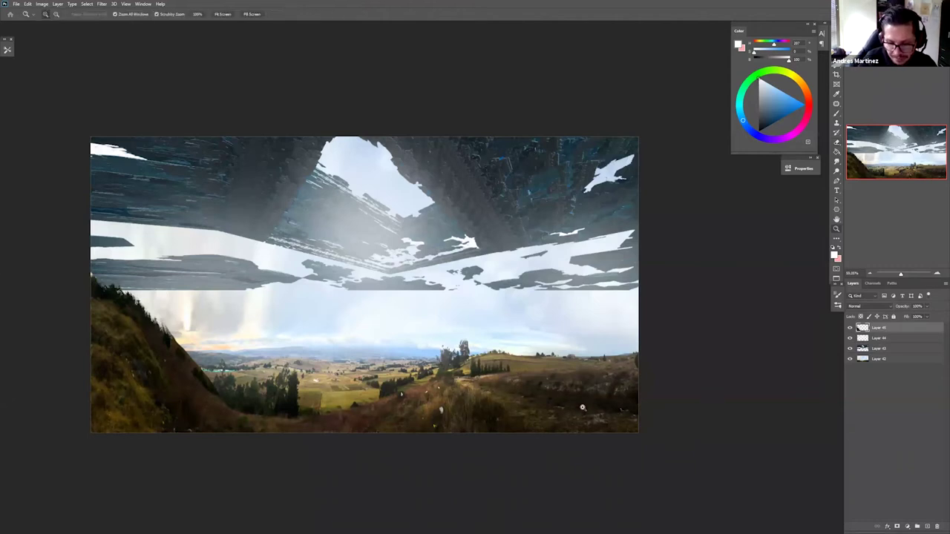
left_click_drag(583, 407, 589, 401)
key("l")
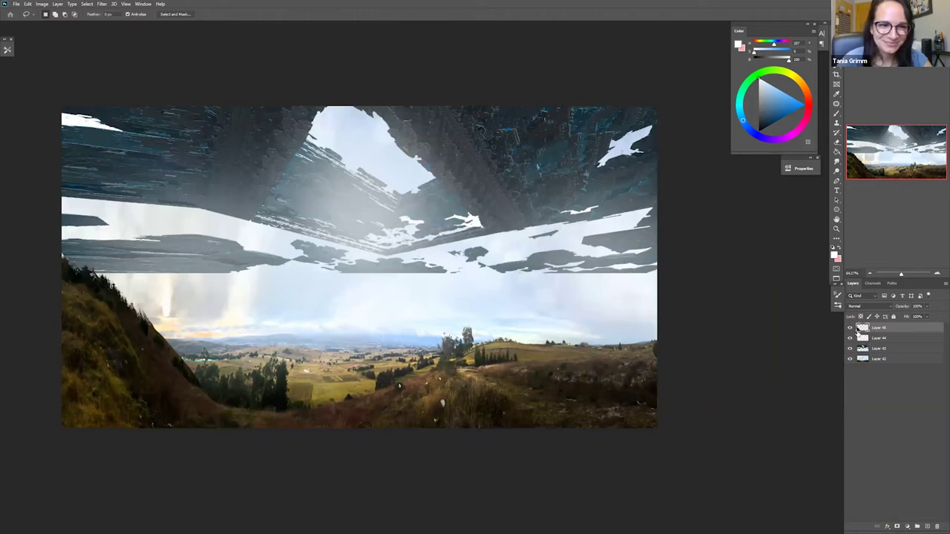
key("ctrl+e")
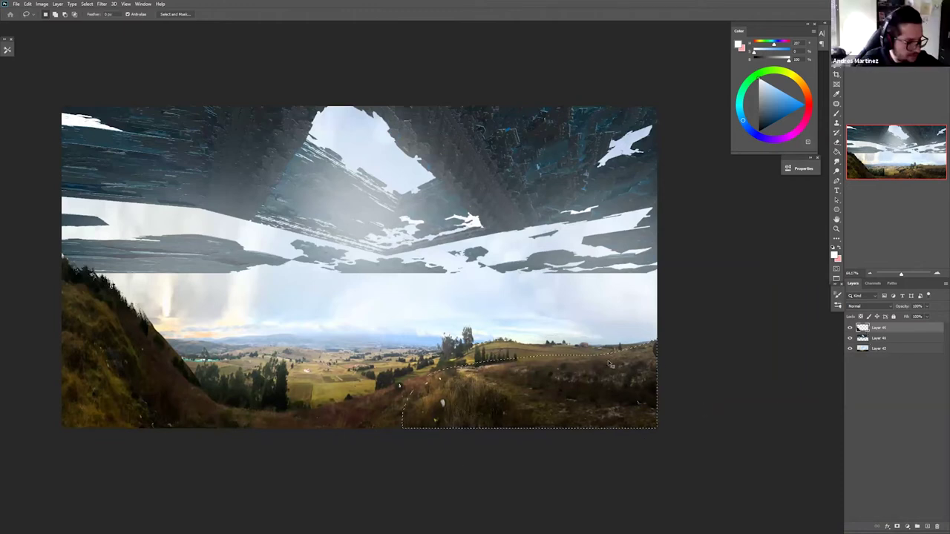
key("ctrl+z")
key("ctrl+t")
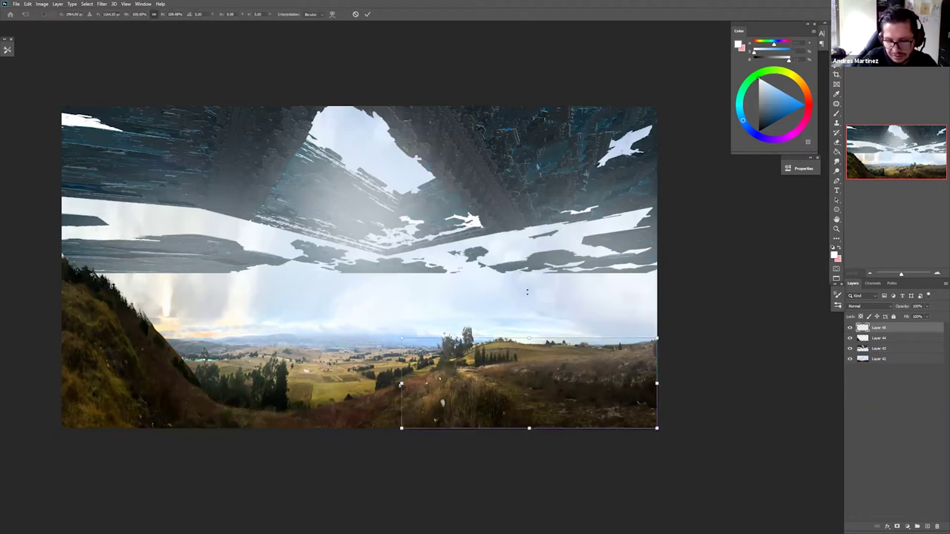
key("Return")
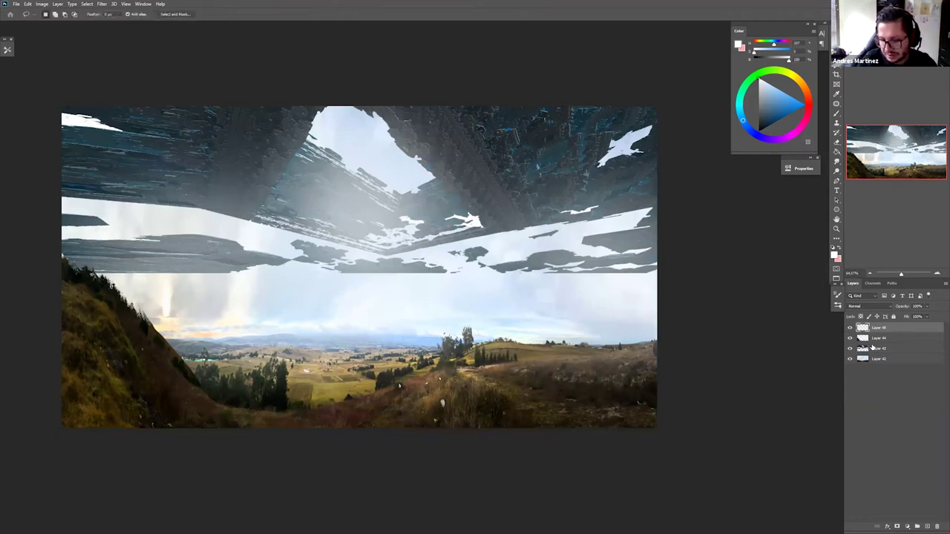
- Merge the hill and haze layers down into the landscape layer
key("ctrl+e")
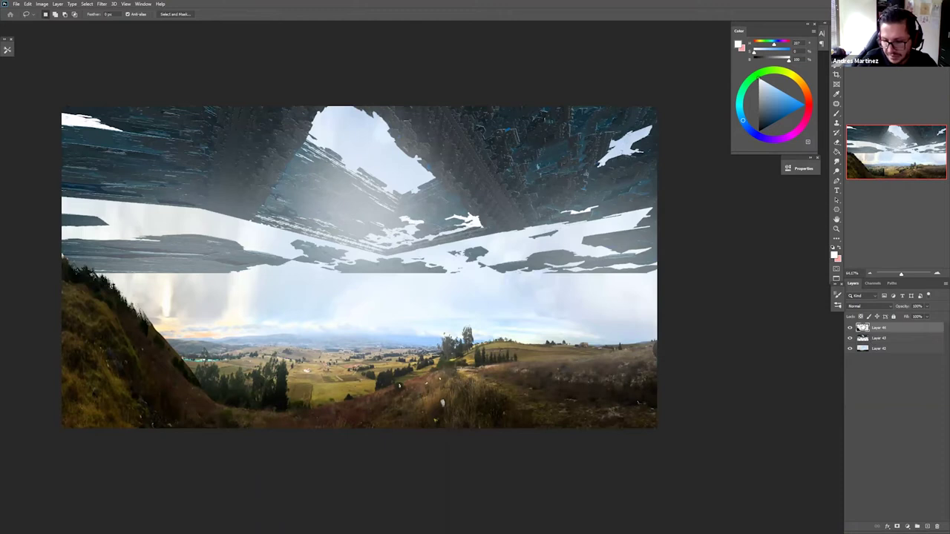
key("ctrl+e")
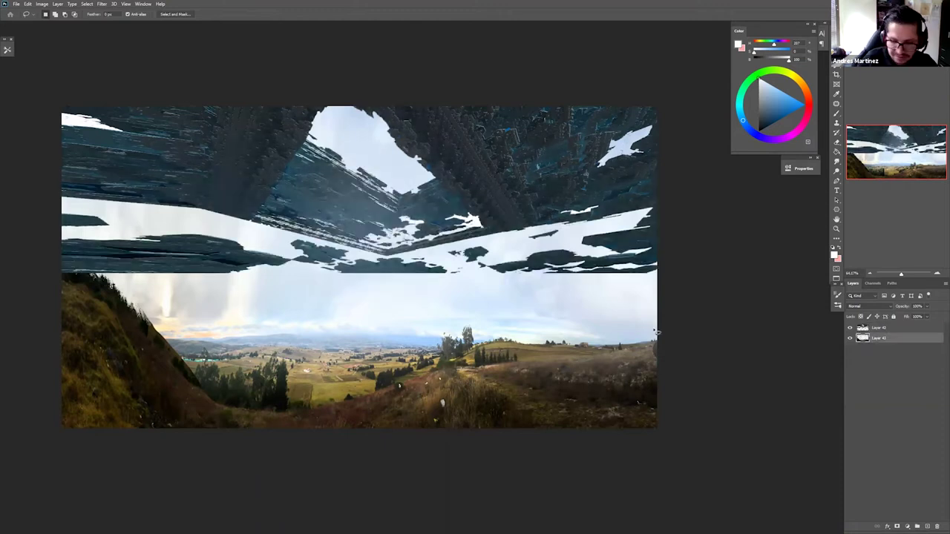
- Copy the lassoed right hillside to a new layer and stretch it upward over the lower edge of the structure
key("ctrl+j")
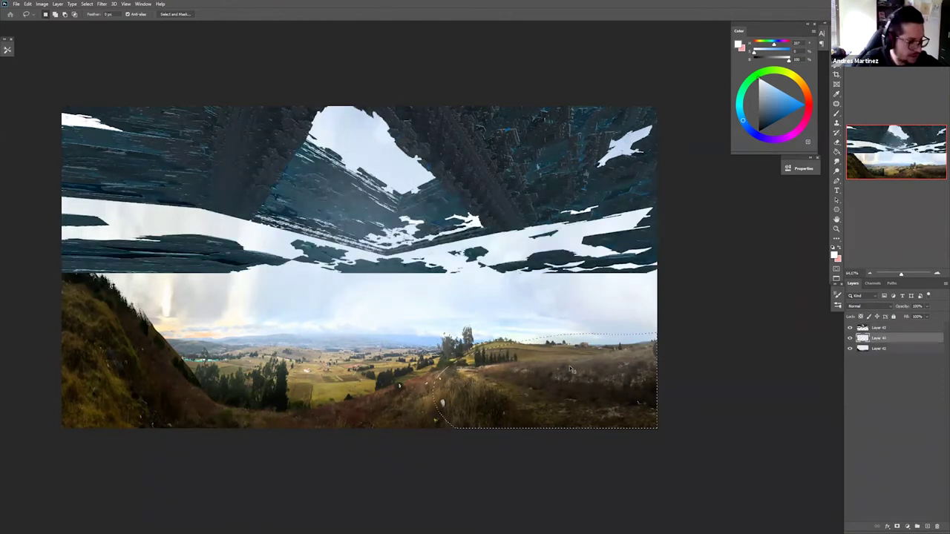
key("ctrl+t")
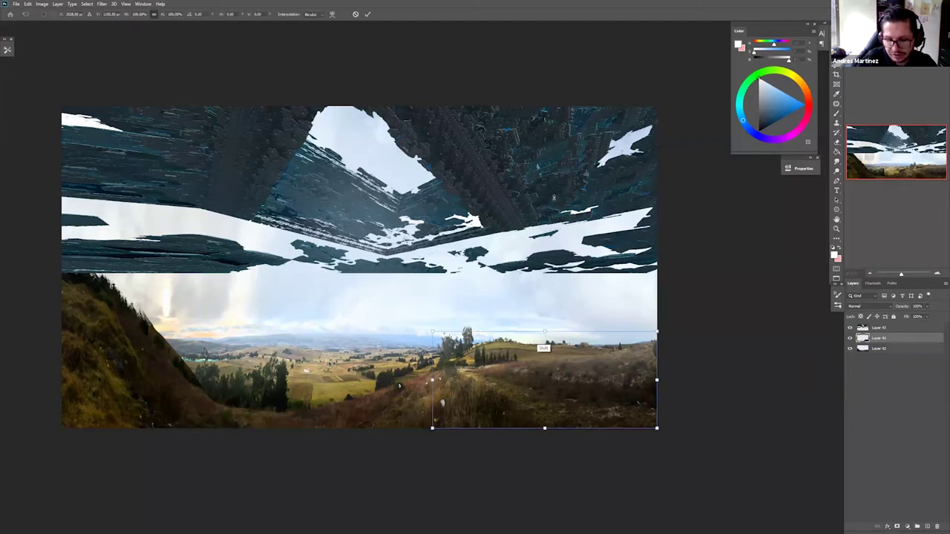
key("Return")
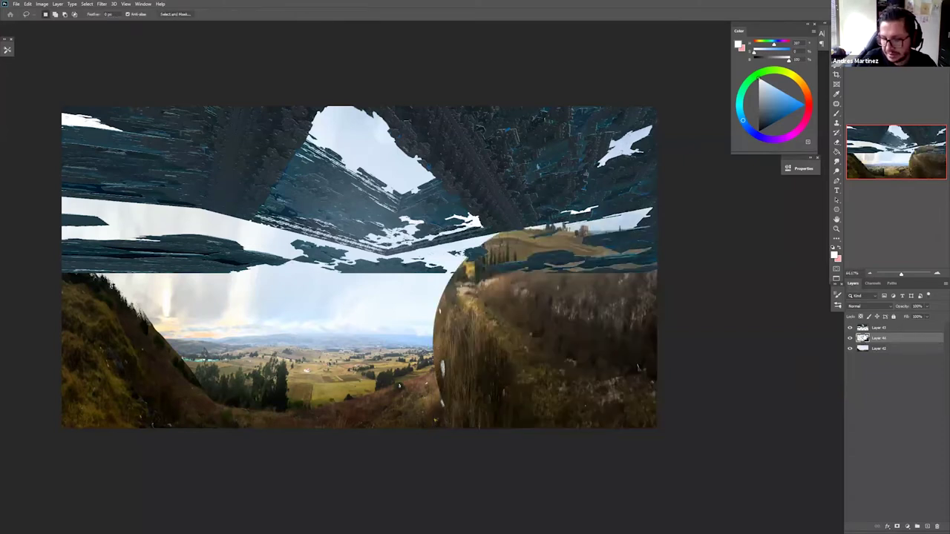
- Bring the right hill layer above the structure and erase its upper left into a rising slope, plus a patch near the canvas's right edge
key("e")
key("ctrl+bracketright")
mouse_move(643, 211)
left_mouse_down()
mouse_move(509, 258)
mouse_move(458, 320)
mouse_move(437, 371)
mouse_move(445, 404)
mouse_move(464, 319)
mouse_move(462, 425)
mouse_move(517, 340)
mouse_move(499, 303)
mouse_move(556, 259)
mouse_move(539, 267)
mouse_move(470, 378)
mouse_move(488, 315)
left_mouse_up()
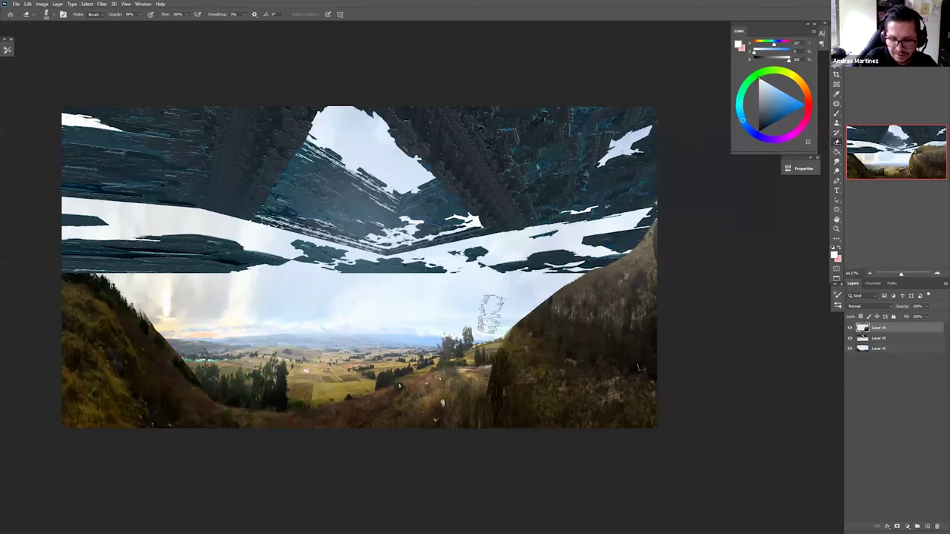
left_click_drag(632, 321, 654, 299)
mouse_move(501, 380)
left_mouse_down()
mouse_move(477, 399)
mouse_move(497, 375)
mouse_move(566, 375)
left_mouse_up()
key("ctrl+space")
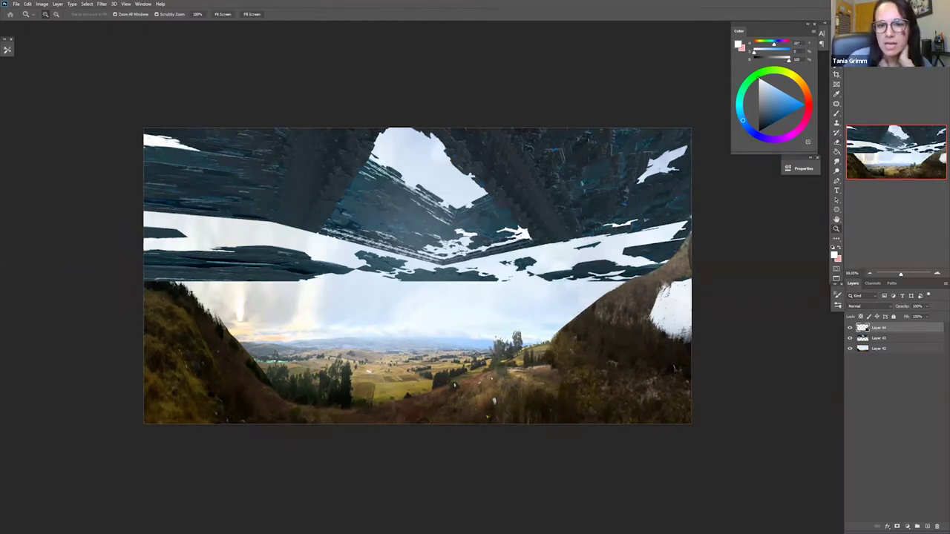
- Paste the carved sculpture photo as a new layer and place it sideways across the canvas's lower half
key("ctrl+v")
key("ctrl+t")
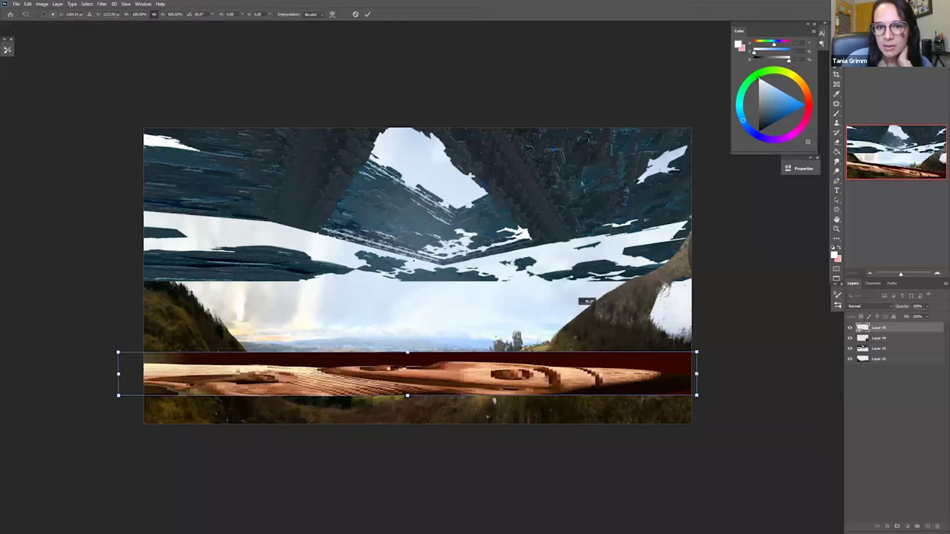
key("Return")
- Delete the sculpture photo's dark red background with the Magic Wand and set the layer's blend mode to Screen
key("w")
left_click(611, 322)
key("Delete")
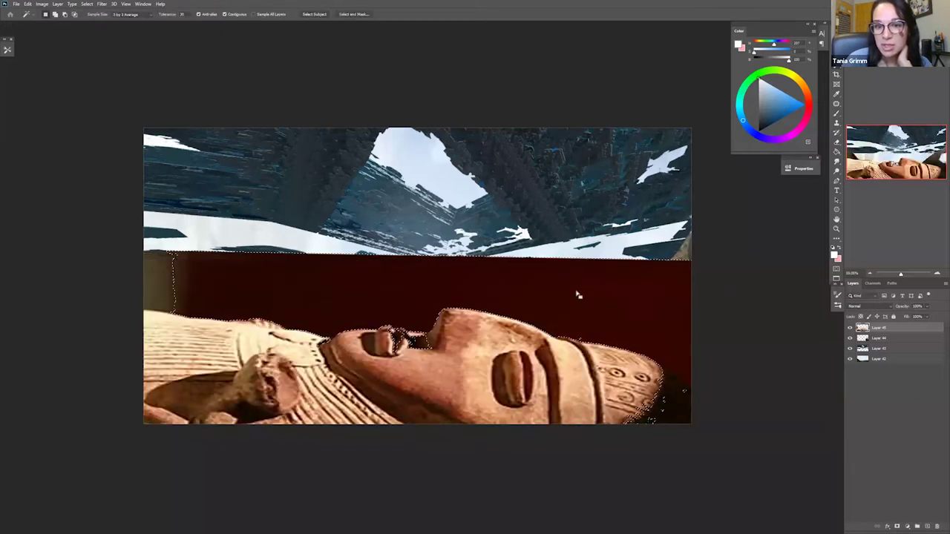
key("ctrl+d")
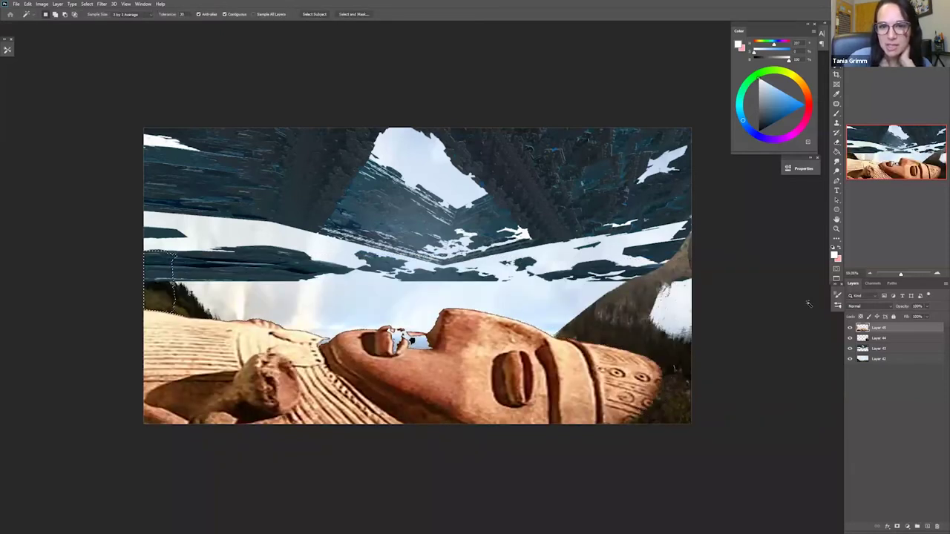
left_click(865, 305)
left_click(861, 371)
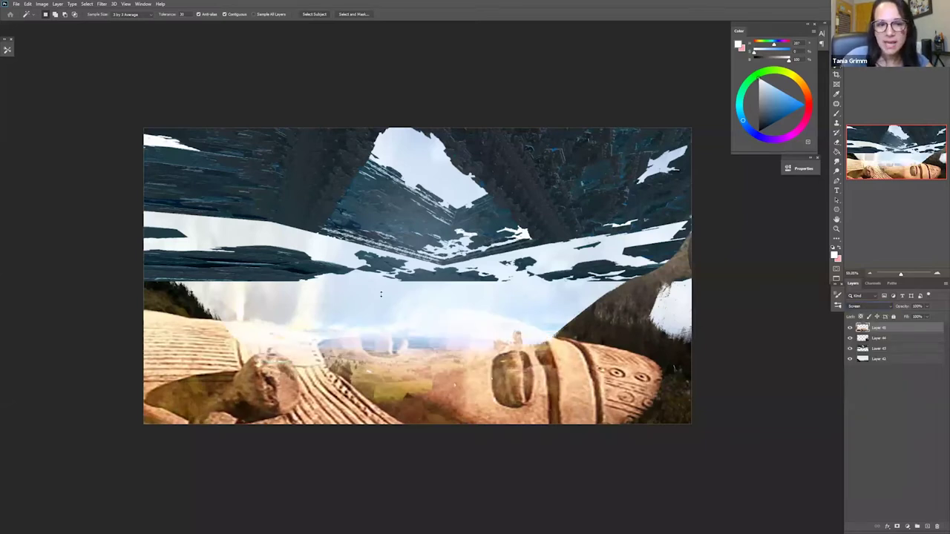
- Flatten the sculpture layer into the valley foreground as furrowed fields and erase the parts overlapping the side hills
key("ctrl+t")
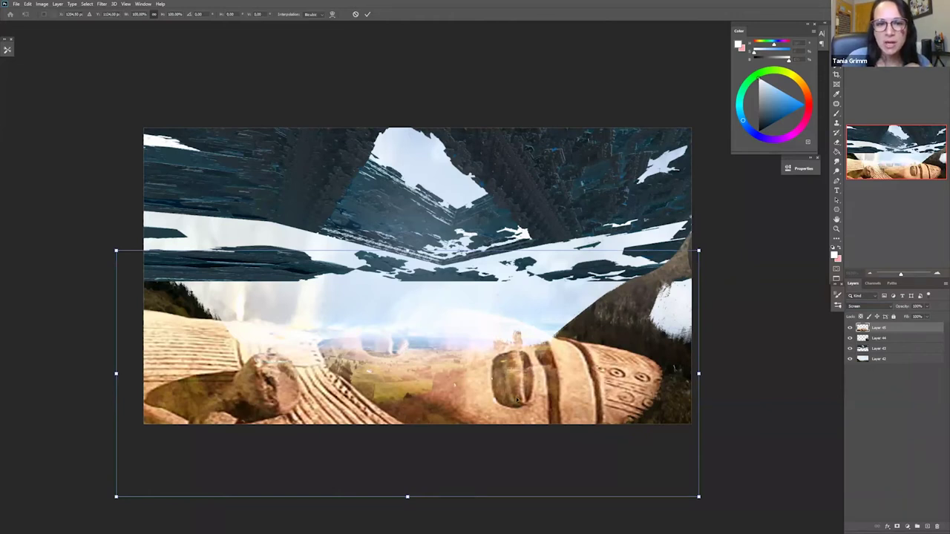
key("Return")
key("e")
mouse_move(679, 391)
left_mouse_down()
mouse_move(629, 420)
mouse_move(587, 394)
mouse_move(527, 408)
mouse_move(539, 438)
mouse_move(281, 400)
mouse_move(205, 372)
mouse_move(151, 369)
mouse_move(172, 401)
left_mouse_up()
- Add a new layer above the structure and paint soft haze over its left part and the left hilltop with a sampled sky colour
left_click(181, 328, "ctrl")
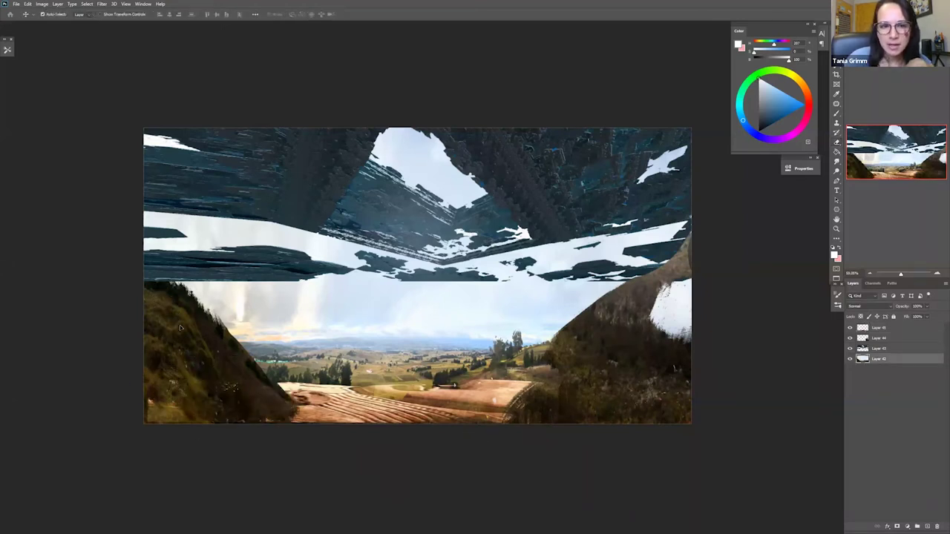
left_click(620, 421, "ctrl")
left_click(927, 526)
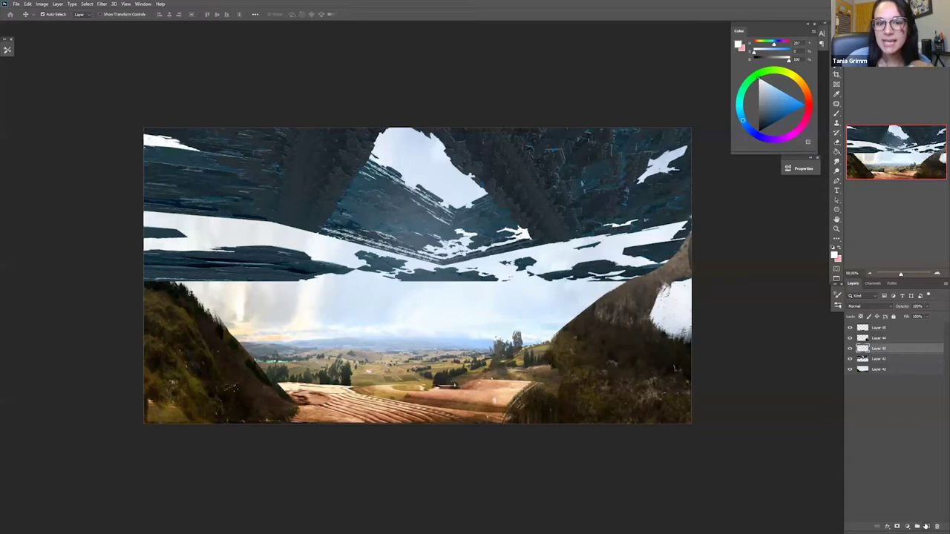
key("b")
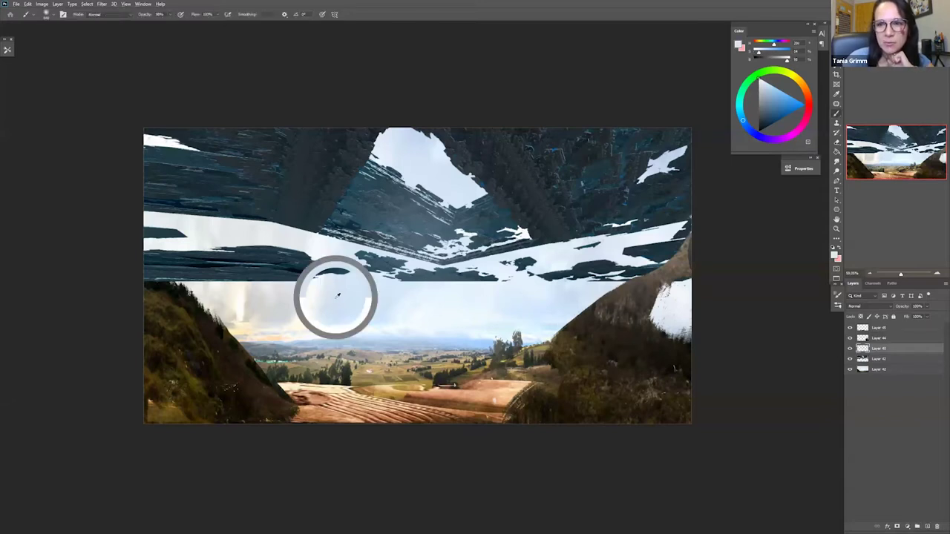
mouse_move(164, 259)
left_mouse_down()
mouse_move(173, 229)
mouse_move(293, 221)
mouse_move(210, 224)
left_mouse_up()
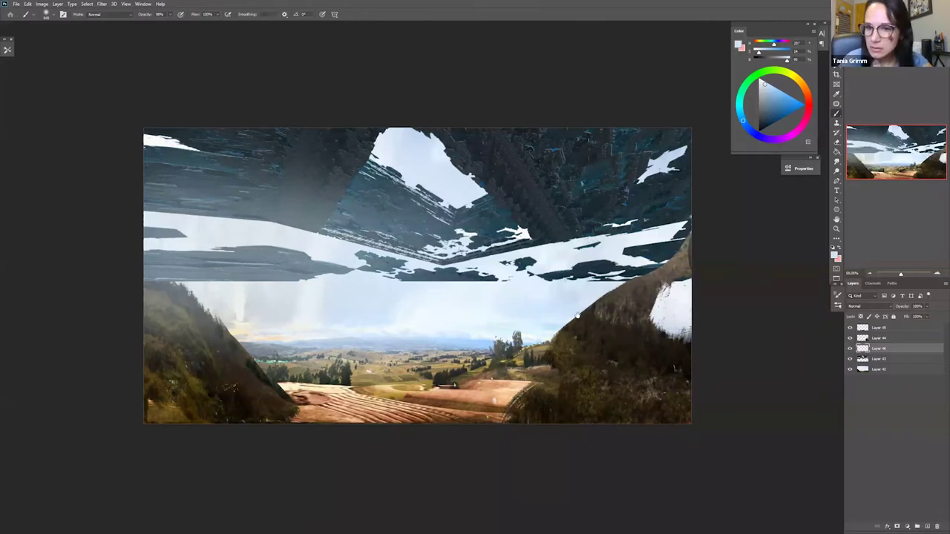
- Paint soft haze over the right hilltop and the lower central part of the dark structure
left_click_drag(528, 310, 578, 316)
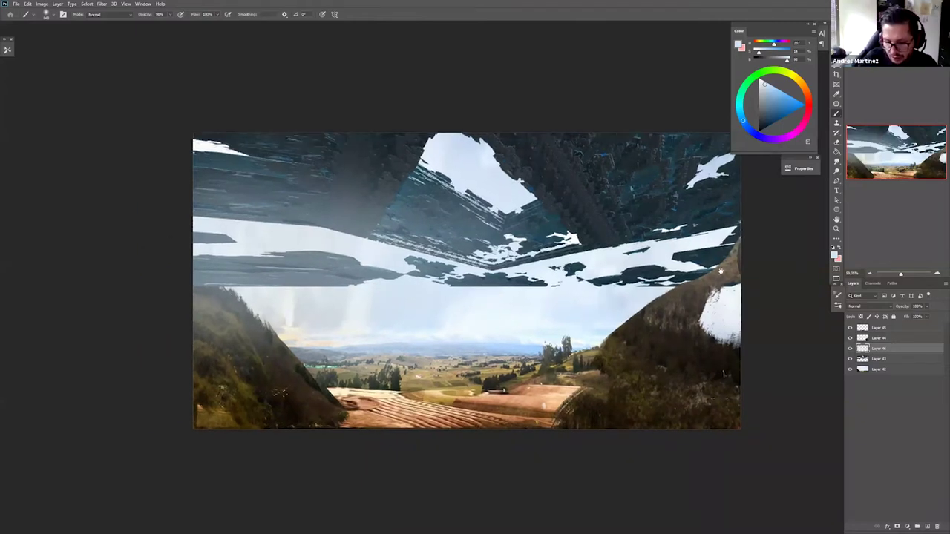
left_click_drag(728, 251, 733, 248)
mouse_move(646, 299)
left_mouse_down()
mouse_move(695, 248)
mouse_move(703, 224)
mouse_move(652, 275)
left_mouse_up()
left_click_drag(534, 305, 636, 312)
left_click_drag(488, 286, 534, 275)
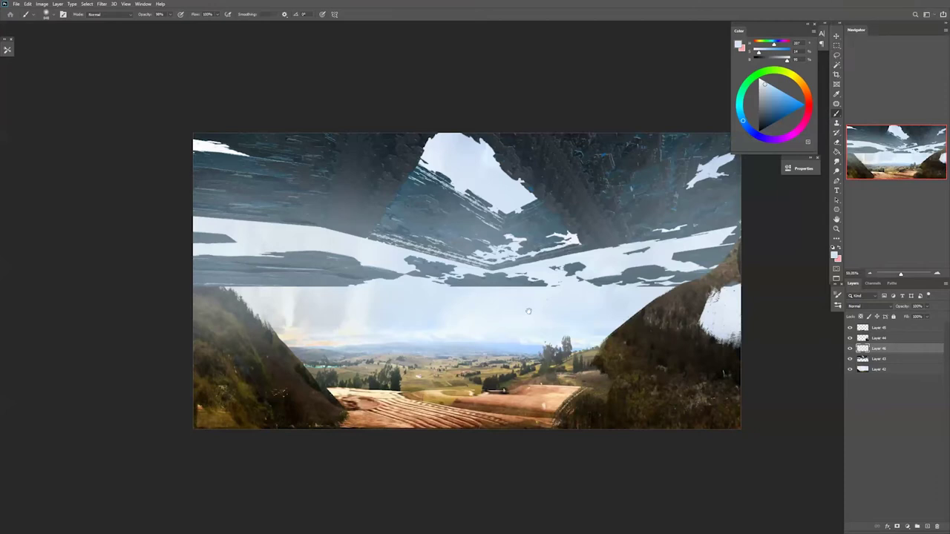
- Paste the golden figurine photo as a new layer and enlarge it to nearly the full canvas height
key("ctrl+v")
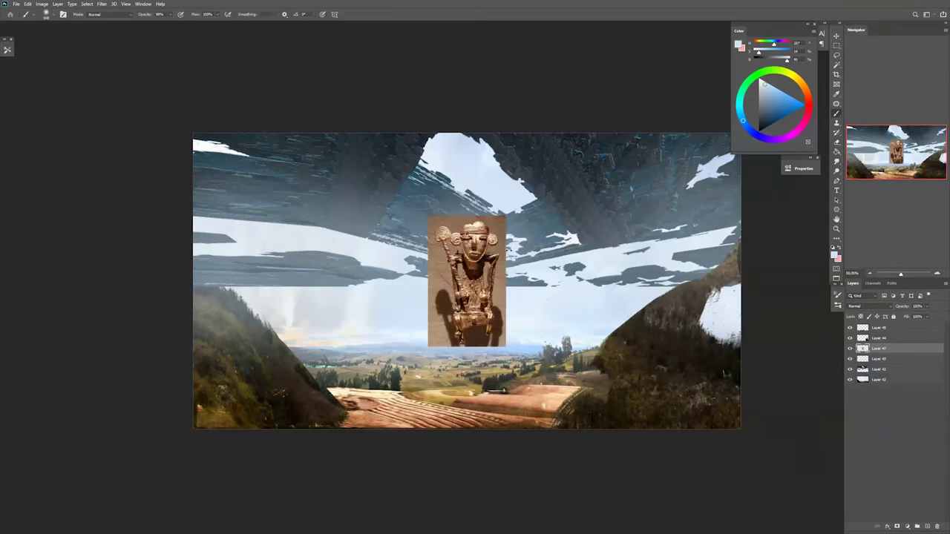
key("ctrl+t")
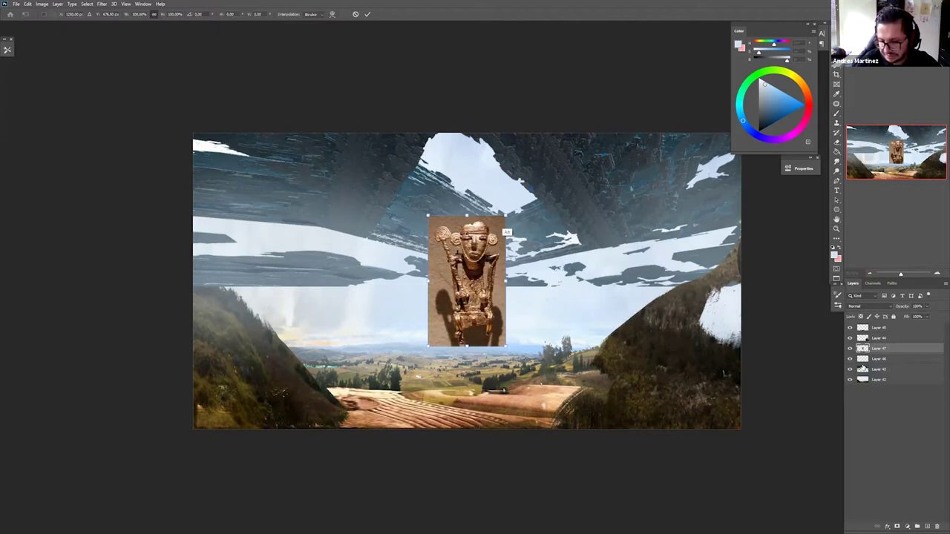
left_click_drag(506, 217, 553, 137)
key("Return")
- Erase the brown background around the golden figurine and set its layer's blend mode to Lighten
key("b")
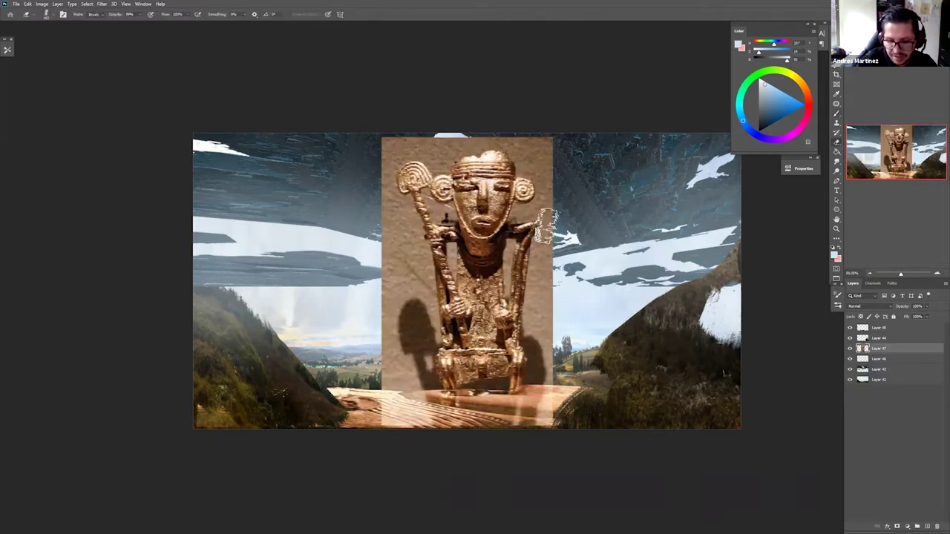
left_click_drag(546, 227, 537, 416)
mouse_move(543, 190)
left_mouse_down()
mouse_move(539, 211)
mouse_move(513, 212)
mouse_move(541, 144)
mouse_move(484, 135)
mouse_move(437, 156)
mouse_move(404, 149)
mouse_move(417, 147)
mouse_move(401, 186)
mouse_move(426, 378)
mouse_move(397, 312)
mouse_move(386, 259)
mouse_move(394, 244)
mouse_move(404, 431)
mouse_move(448, 441)
mouse_move(407, 417)
left_mouse_up()
key("bracketleft")
key("bracketleft")
key("bracketleft")
key("bracketleft")
key("bracketleft")
key("bracketleft")
key("bracketleft")
key("bracketleft")
key("bracketright")
key("bracketright")
key("bracketright")
key("bracketright")
mouse_move(448, 190)
left_mouse_down()
mouse_move(443, 213)
mouse_move(435, 206)
left_mouse_up()
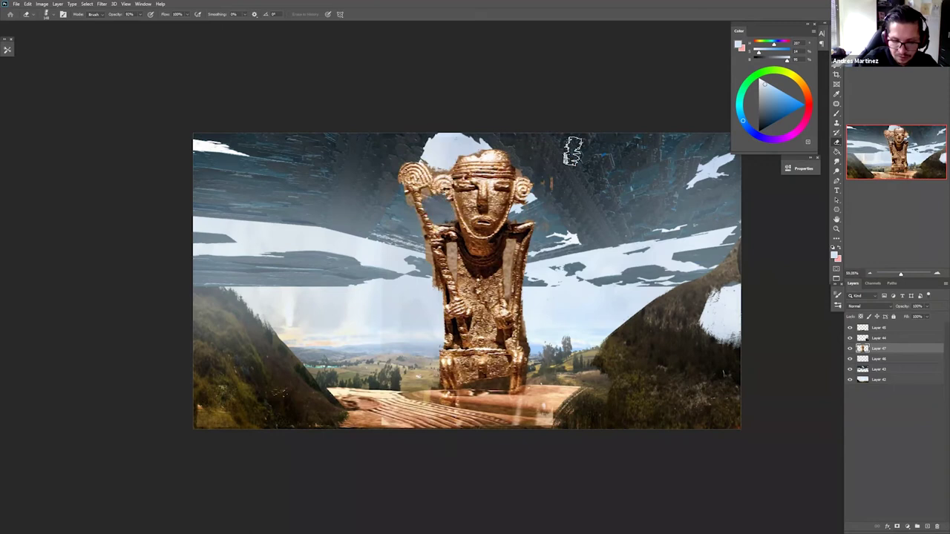
left_click(864, 306)
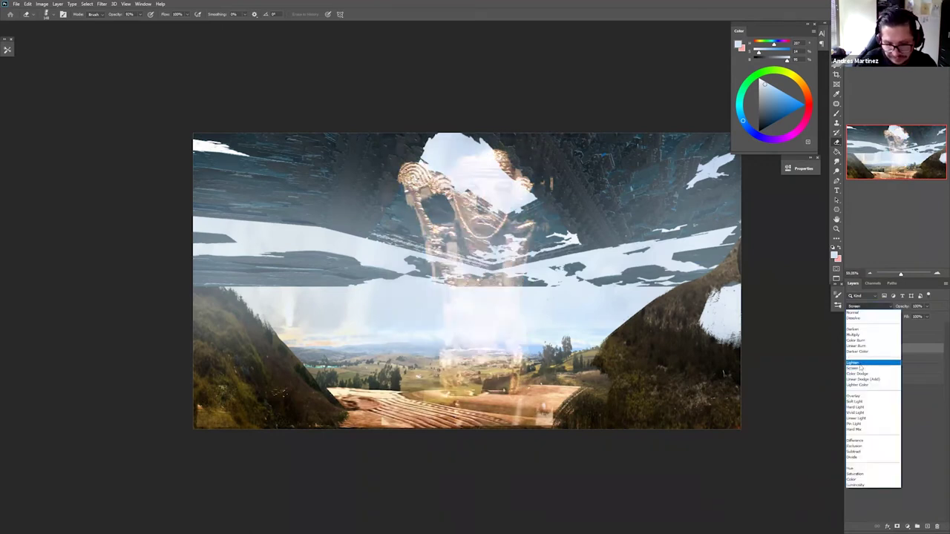
left_click(861, 363)
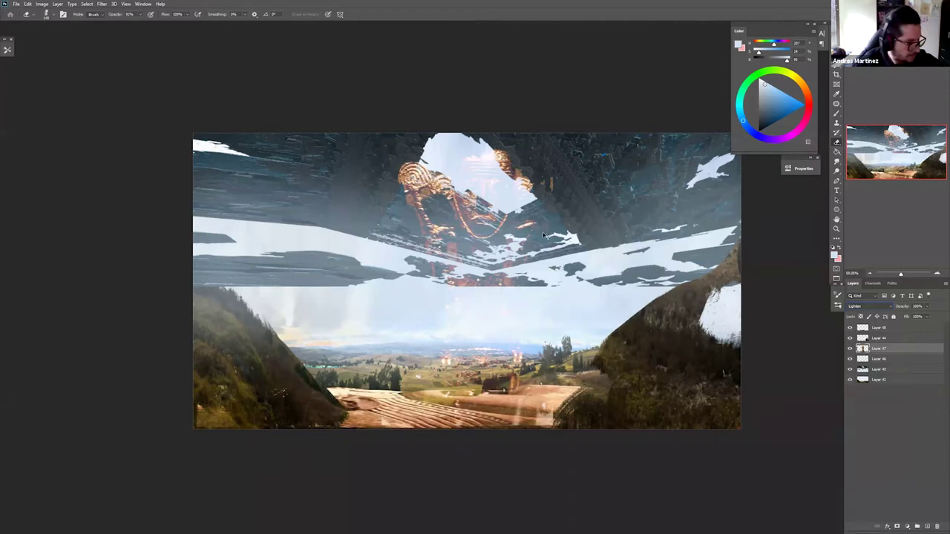
- Duplicate the figurine layer, place the copy enlarged and sideways over the structure's left part, and erase its lower overlap
left_click_drag(546, 235, 555, 224)
key("ctrl+t")
key("ctrl+t")
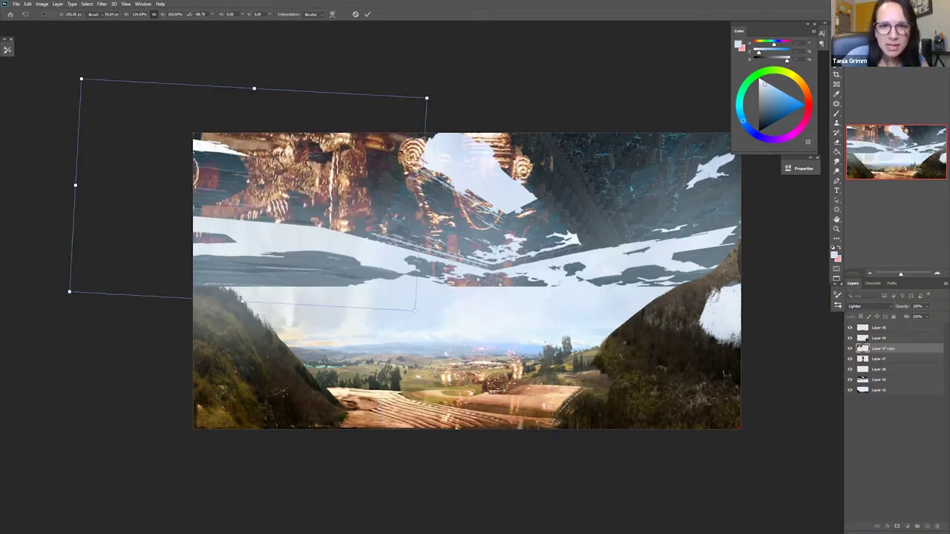
key("Return")
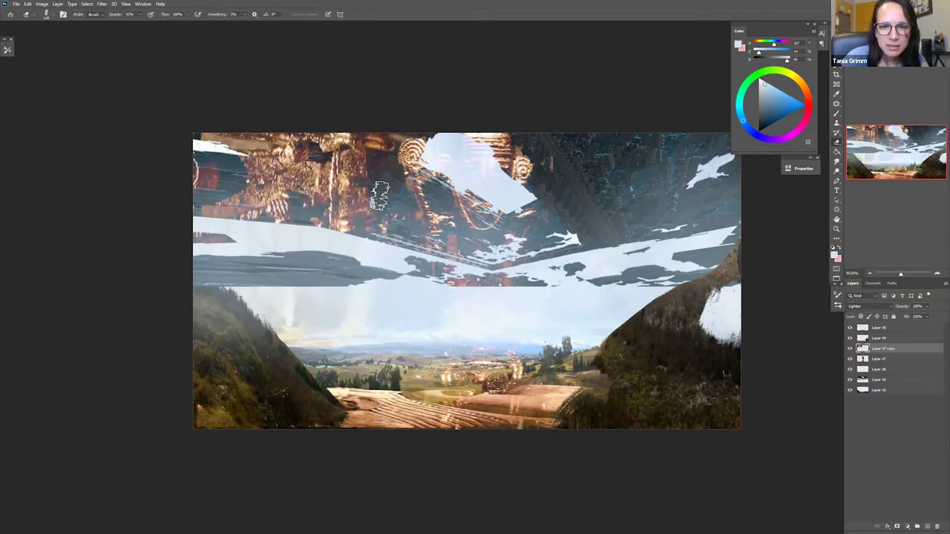
mouse_move(374, 217)
left_mouse_down()
mouse_move(345, 252)
mouse_move(256, 230)
mouse_move(216, 237)
mouse_move(275, 219)
left_mouse_up()
left_click_drag(624, 274, 576, 325)
- Duplicate the sideways figurine copy, flip it horizontally and place it over the structure's right part
key("ctrl+j")
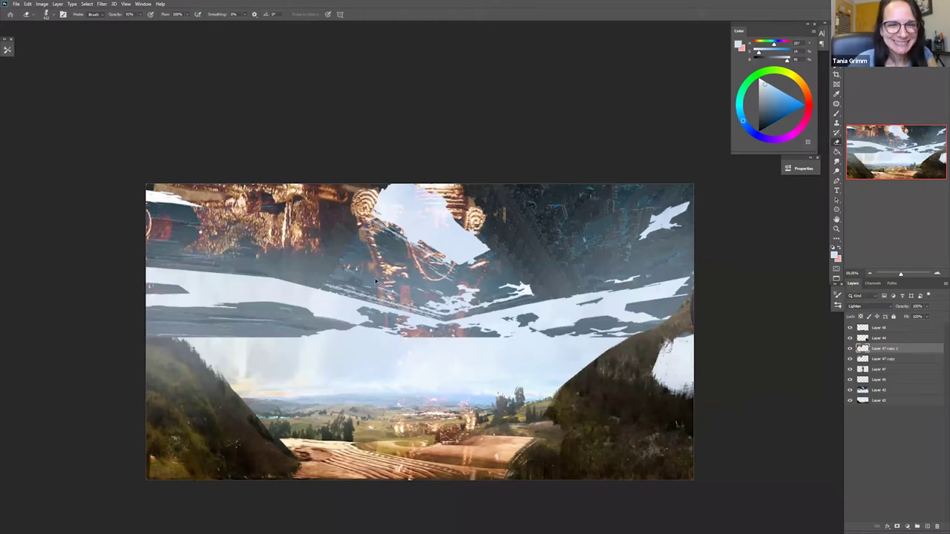
key("ctrl+t")
left_click(335, 350)
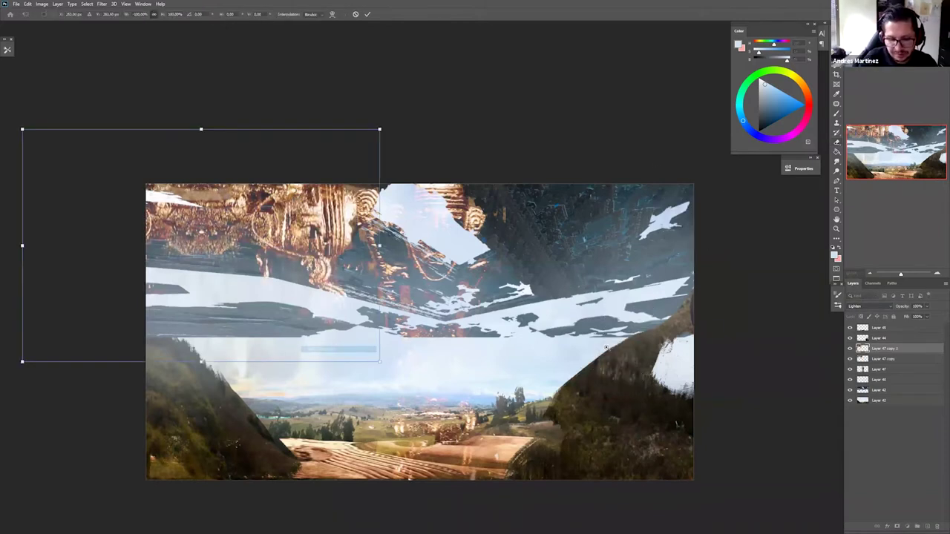
left_click_drag(265, 228, 651, 220)
key("Return")
left_click_drag(607, 349, 569, 369)
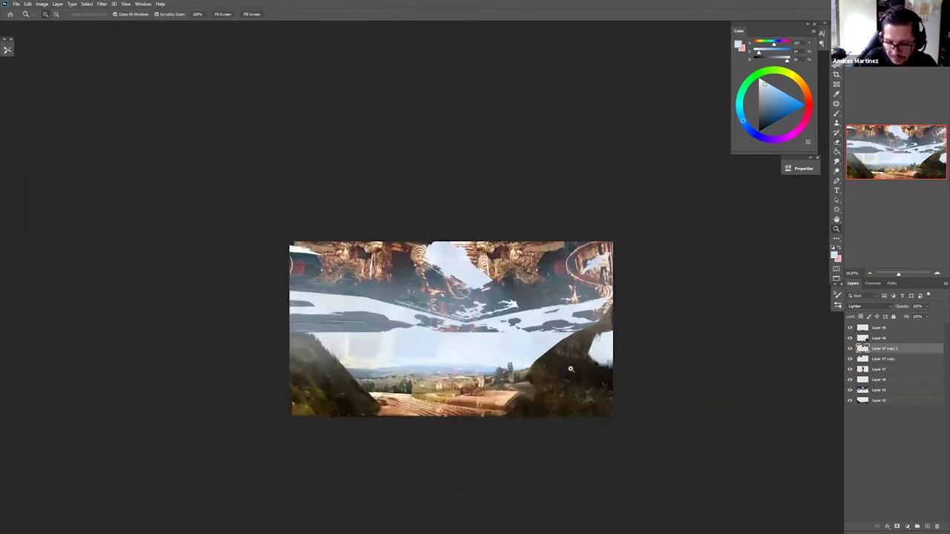
- Merge the two sideways figurine copies into one layer and merge the right hill layer down into it
key("ctrl+e")
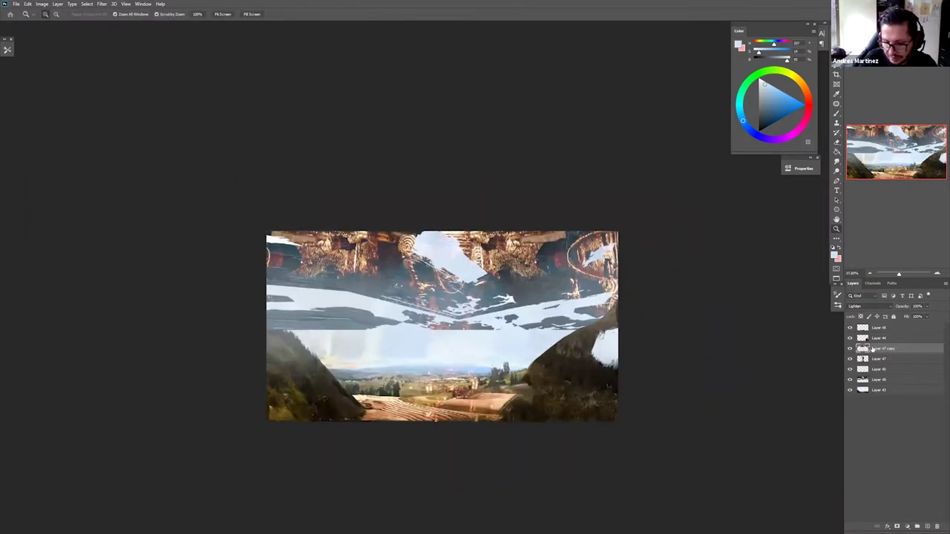
left_click(878, 339)
key("ctrl+e")
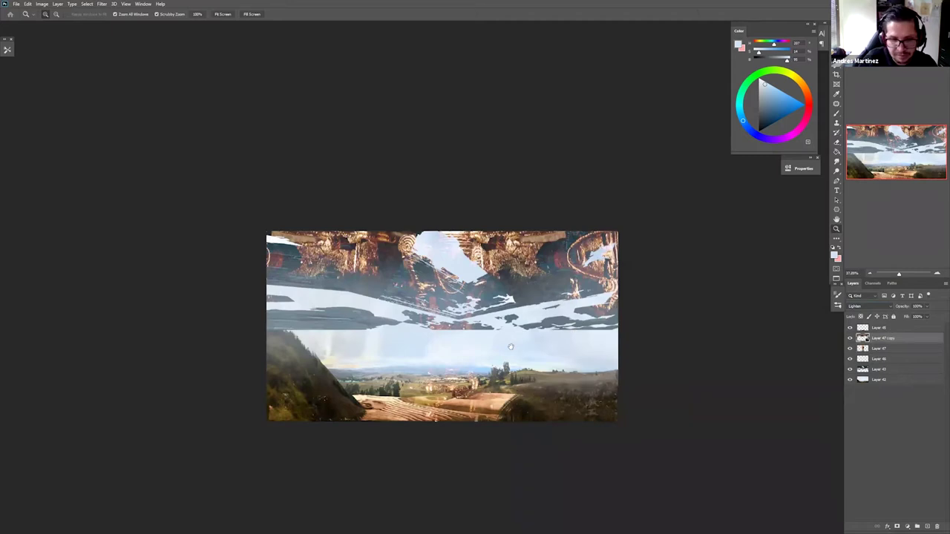
left_click_drag(510, 346, 485, 365)
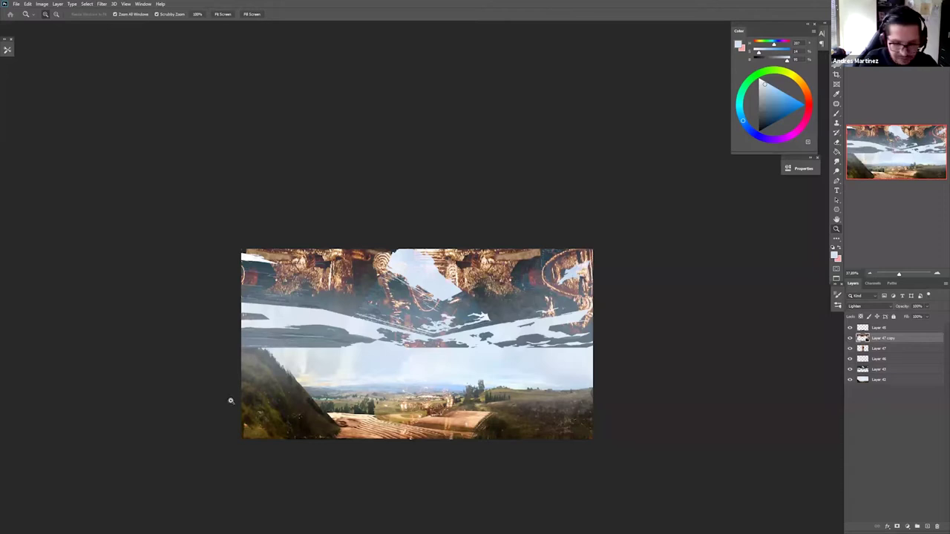
- Paste the church photo as a new layer and delete its blue sky areas with the Magic Wand
key("ctrl+v")
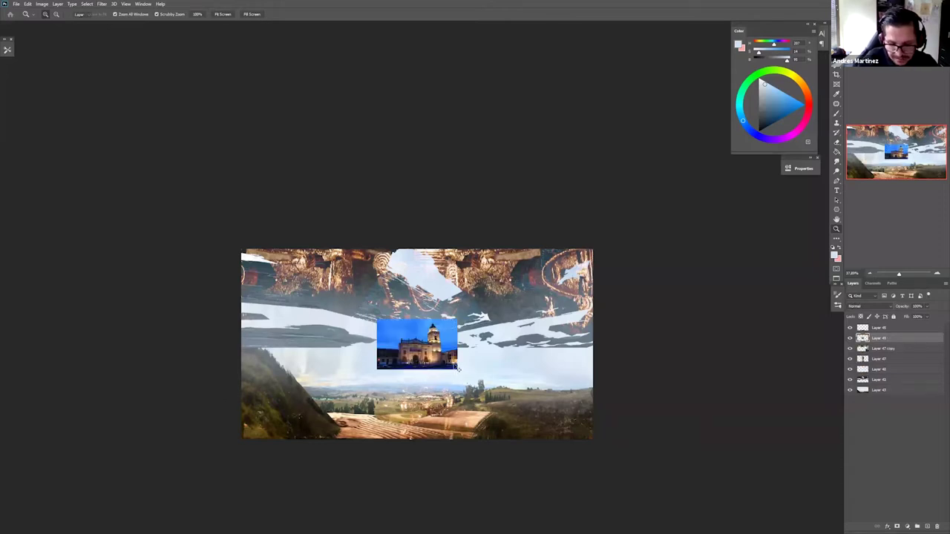
key("v")
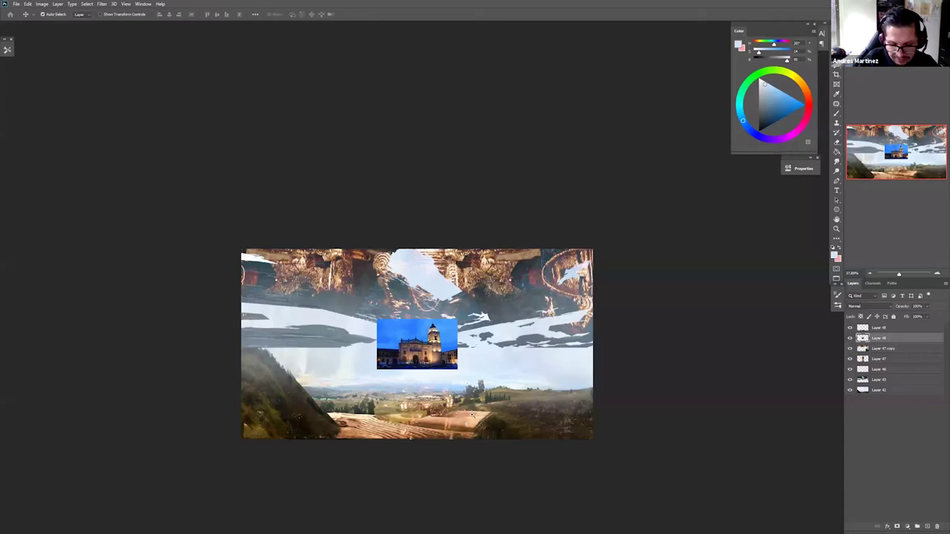
key("ctrl+0")
key("w")
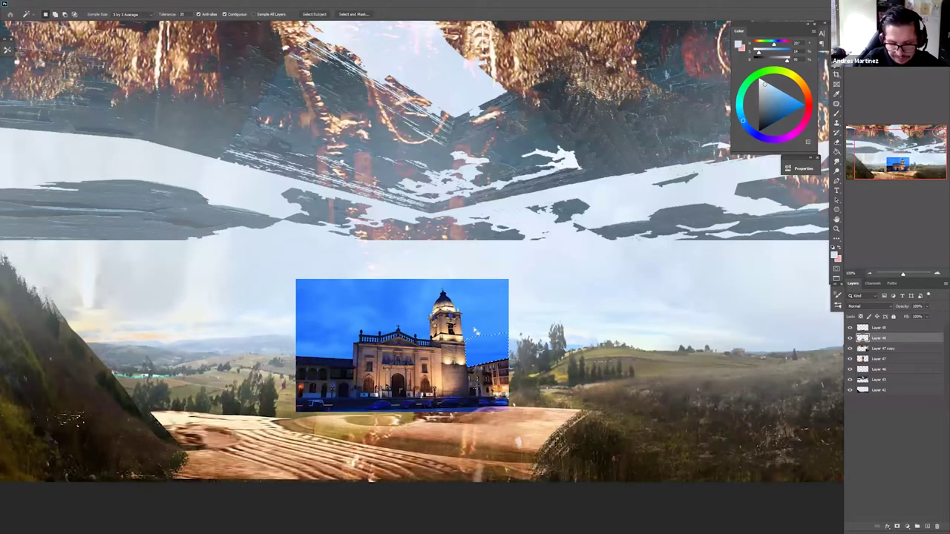
left_click(476, 332)
left_click(476, 331)
left_click(346, 344, "shift")
key("Delete")
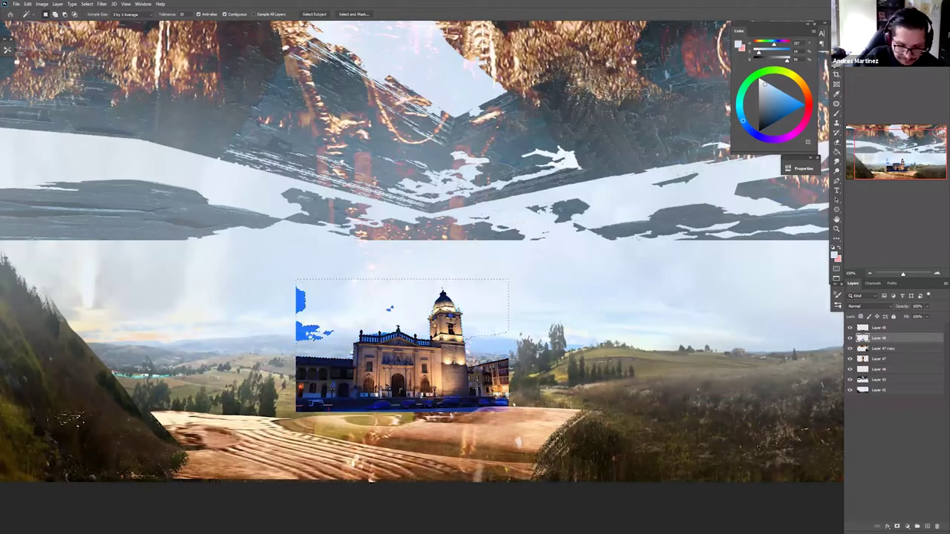
left_click(304, 331)
key("Delete")
left_click(300, 301)
key("Delete")
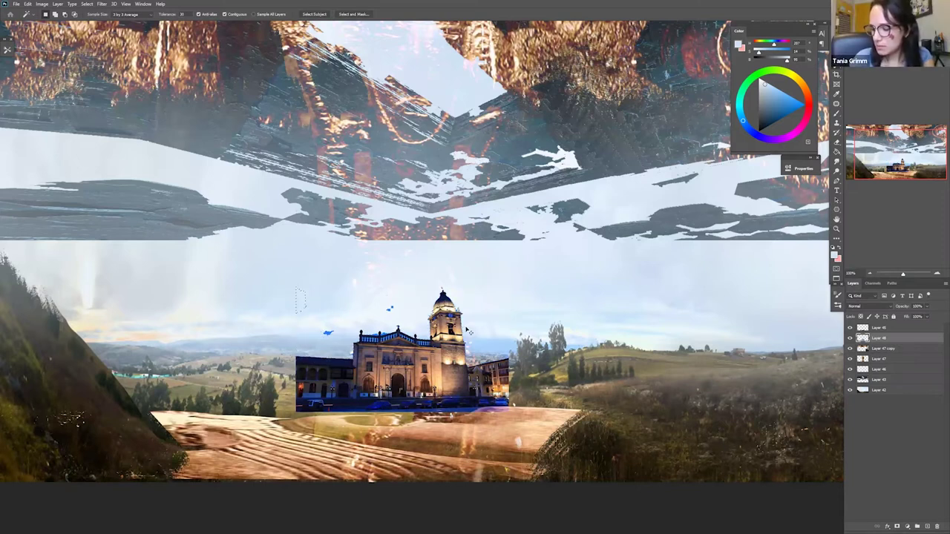
- Flip the church horizontally, stretch it much taller over the valley centre, and erase part of its left wing
key("ctrl+t")
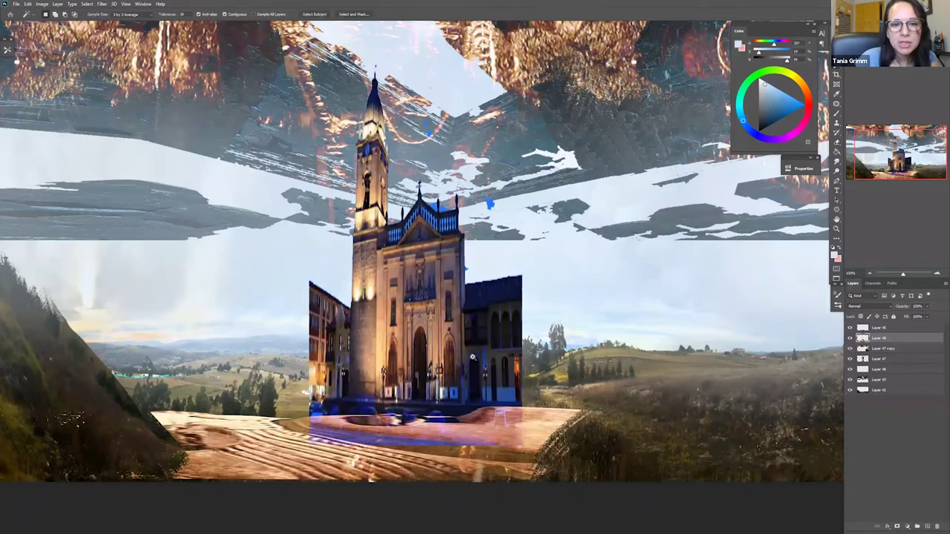
key("ctrl+minus")
key("ctrl+minus")
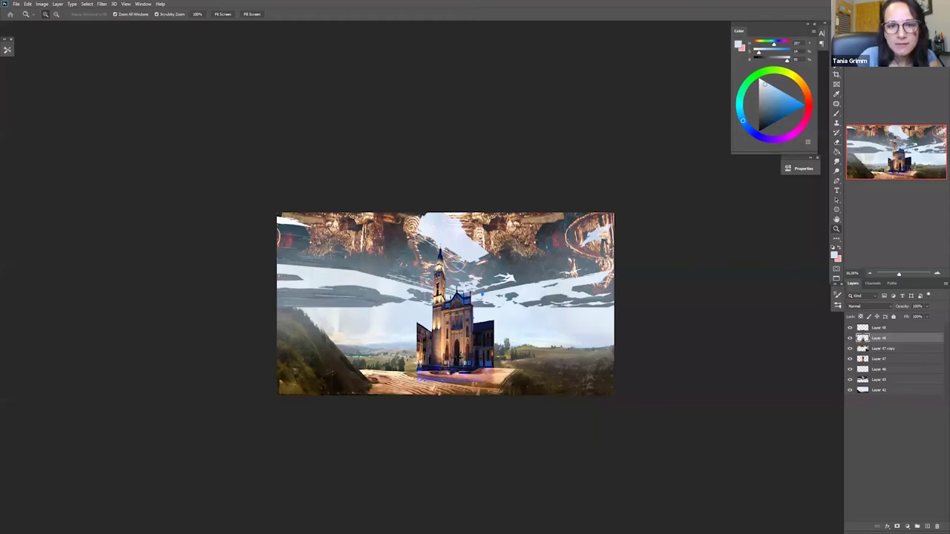
key("e")
left_click_drag(413, 325, 407, 334)
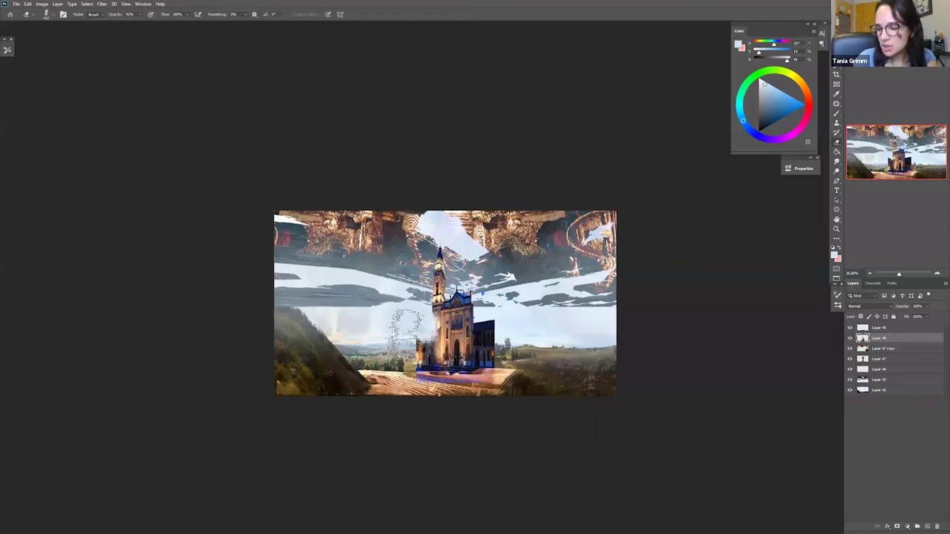
- Select the upper half of the church and stretch it upward so the spire reaches the canvas's top edge
key("m")
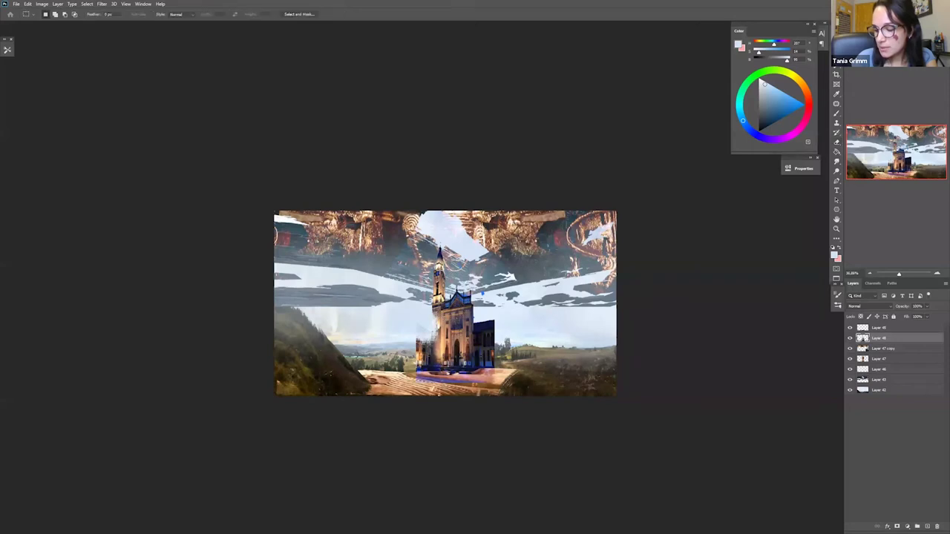
key("ctrl+t")
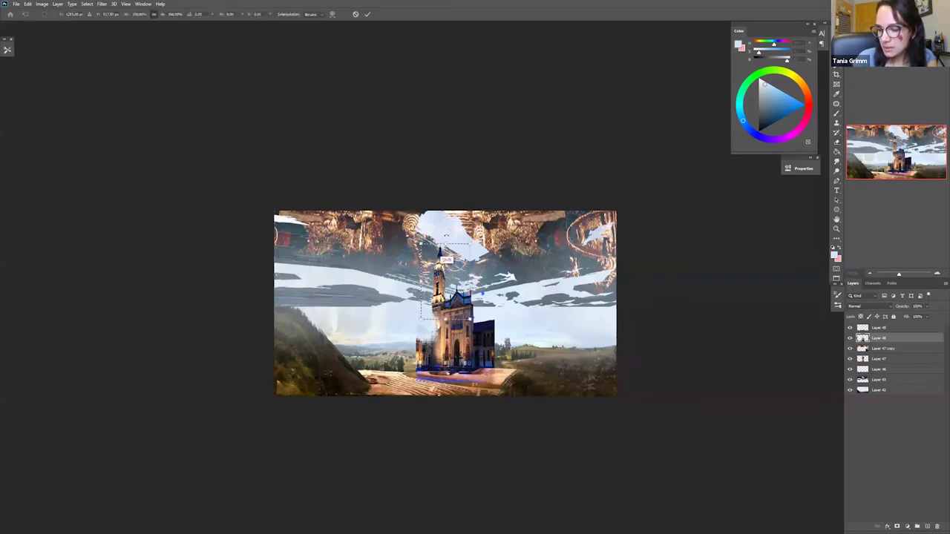
left_click_drag(445, 243, 447, 187)
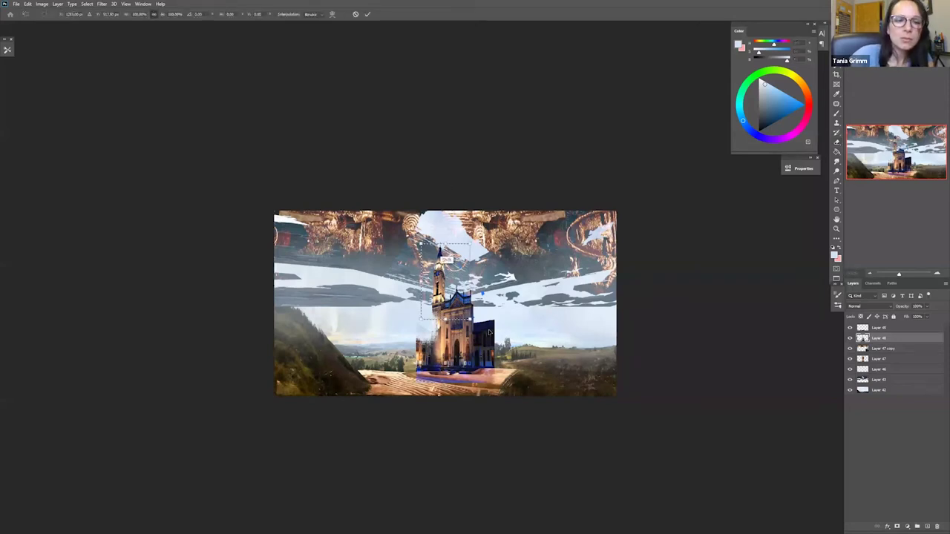
key("Return")
key("ctrl+d")
- Erase the upper part of the church's right wing with a smaller textured eraser
key("e")
key("[")
key("[")
key("[")
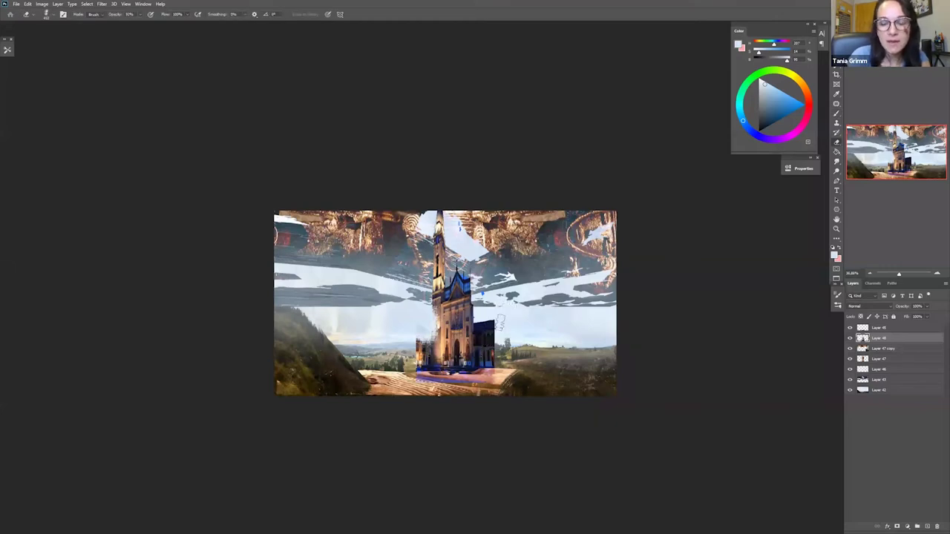
mouse_move(483, 340)
left_mouse_down()
mouse_move(482, 323)
mouse_move(491, 338)
left_mouse_up()
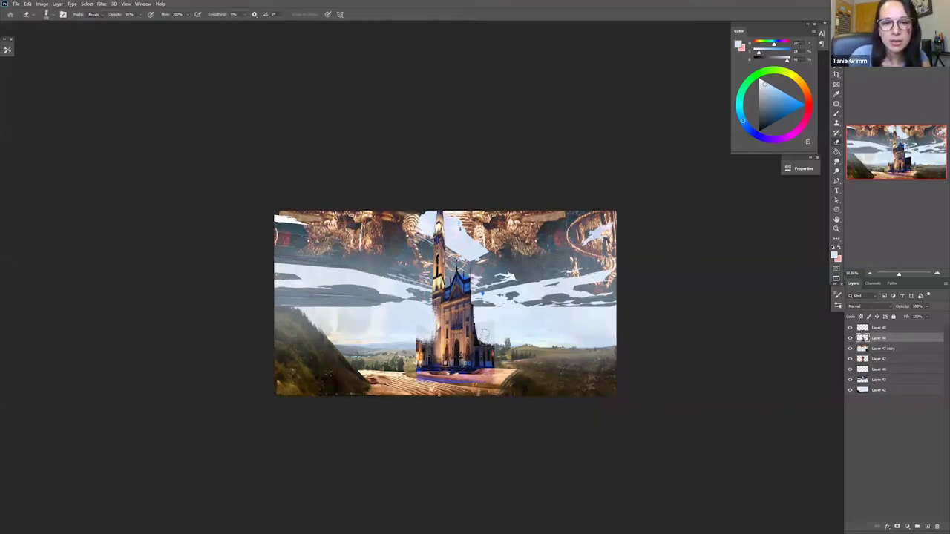
key("b")
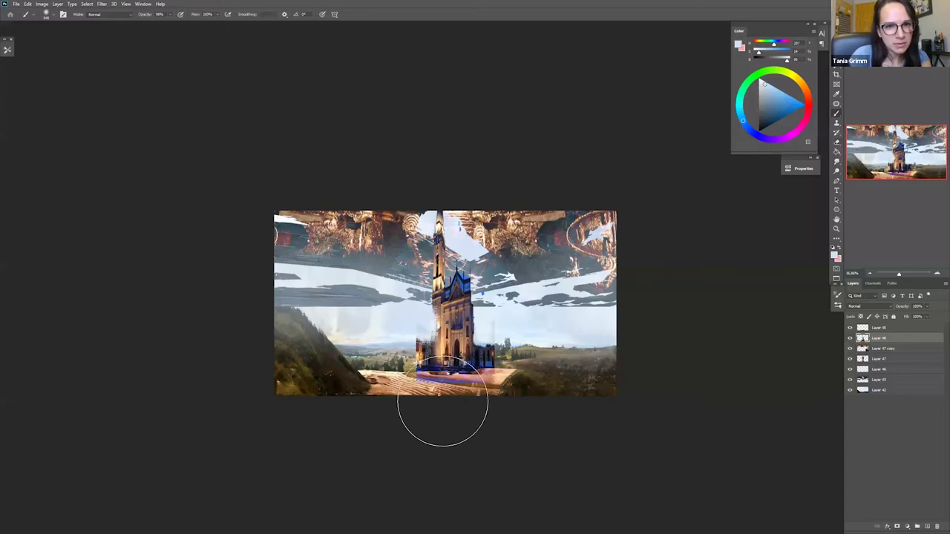
left_click_drag(443, 403, 460, 386)
key("ctrl+z")
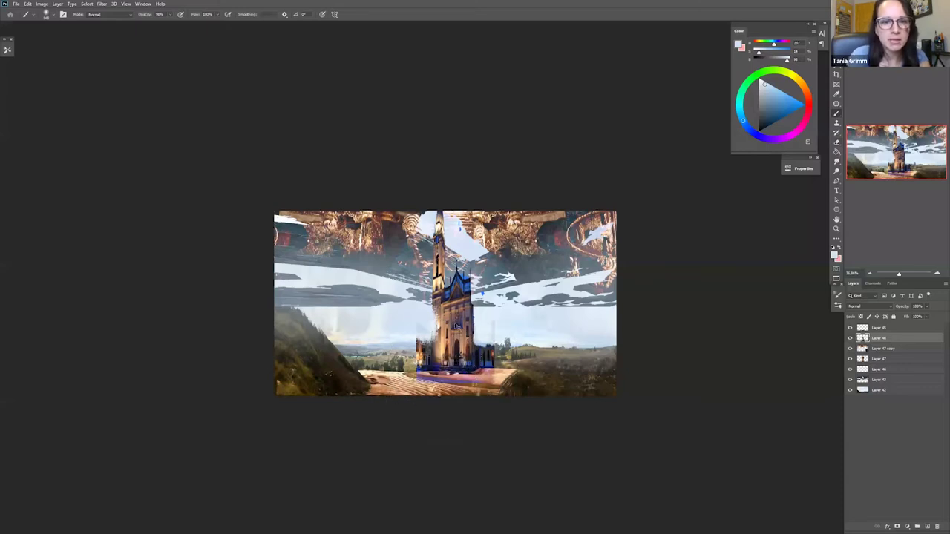
- Fade the church's base and its gable roof with a much larger soft eraser
key("e")
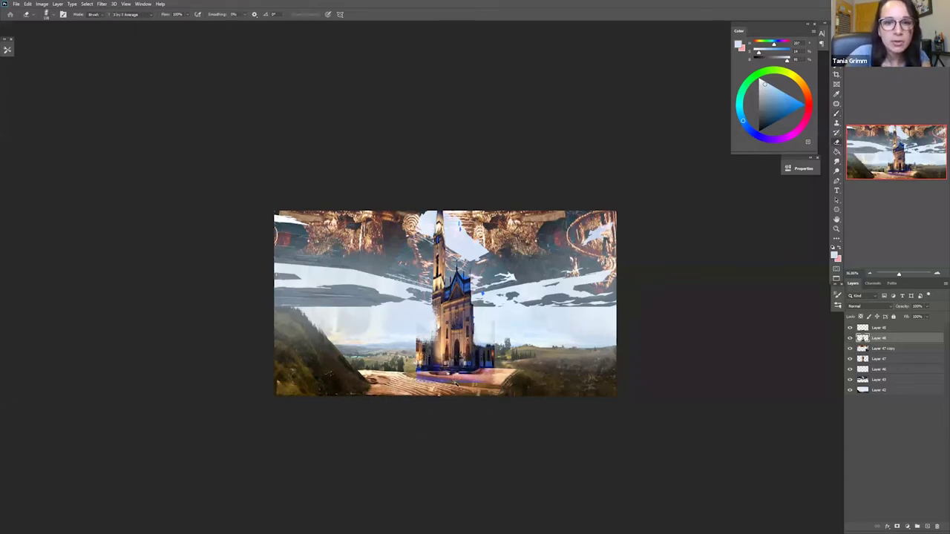
key("w")
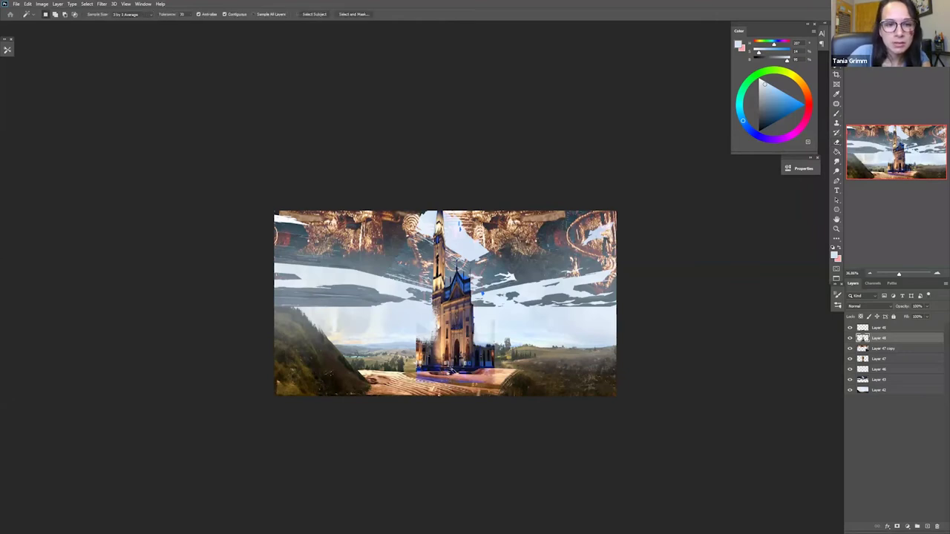
key("b")
right_click(451, 368)
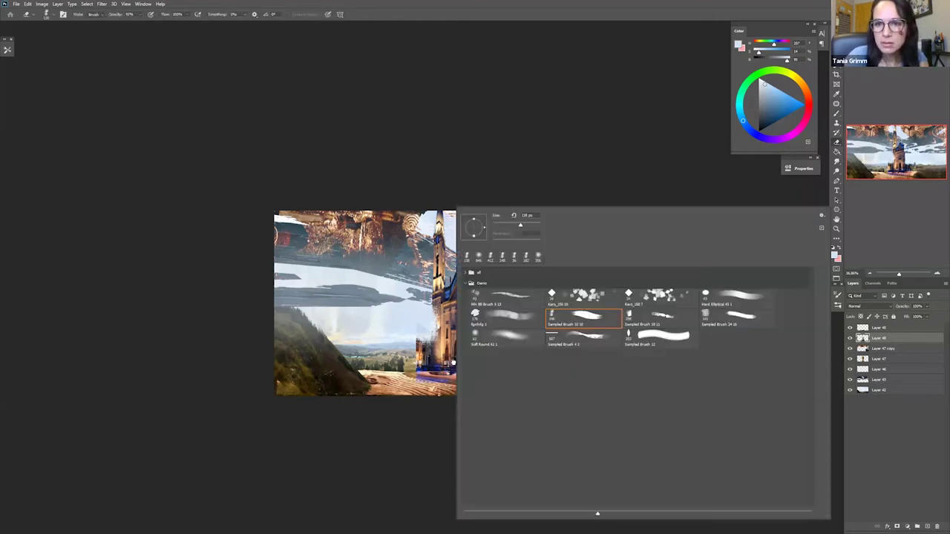
left_click(436, 378)
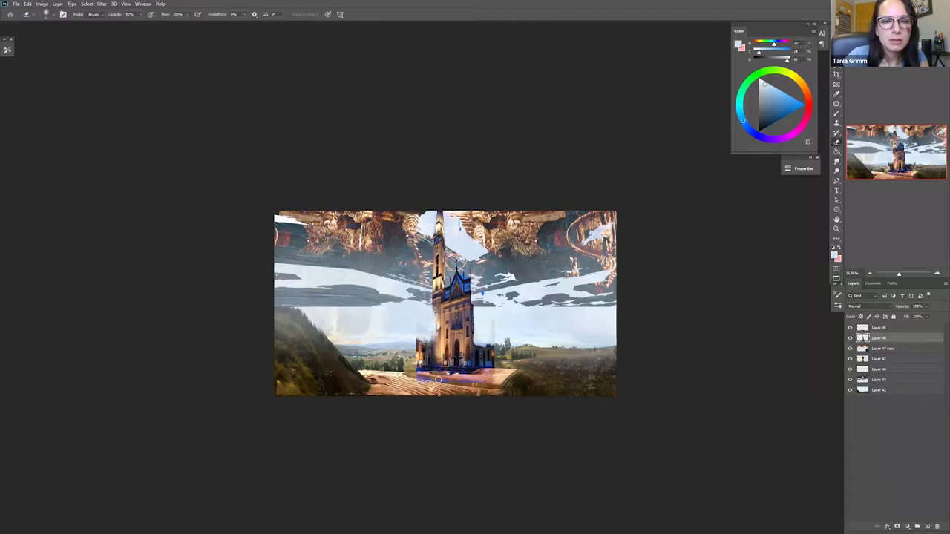
key("]")
key("]")
key("]")
key("]")
key("]")
key("]")
key("]")
key("]")
key("]")
key("]")
key("]")
key("]")
left_click_drag(433, 392, 485, 390)
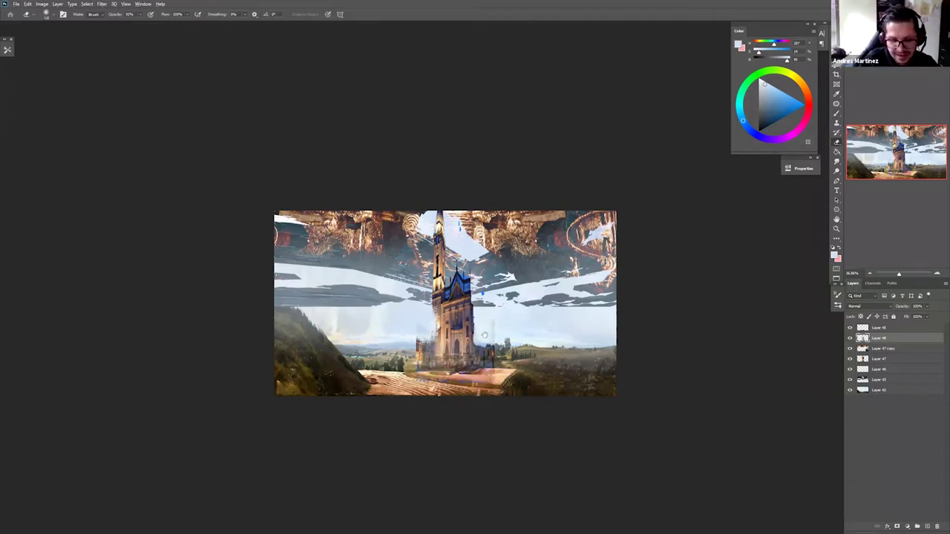
left_click_drag(512, 317, 512, 341)
scroll(474, 304, "up", 1)
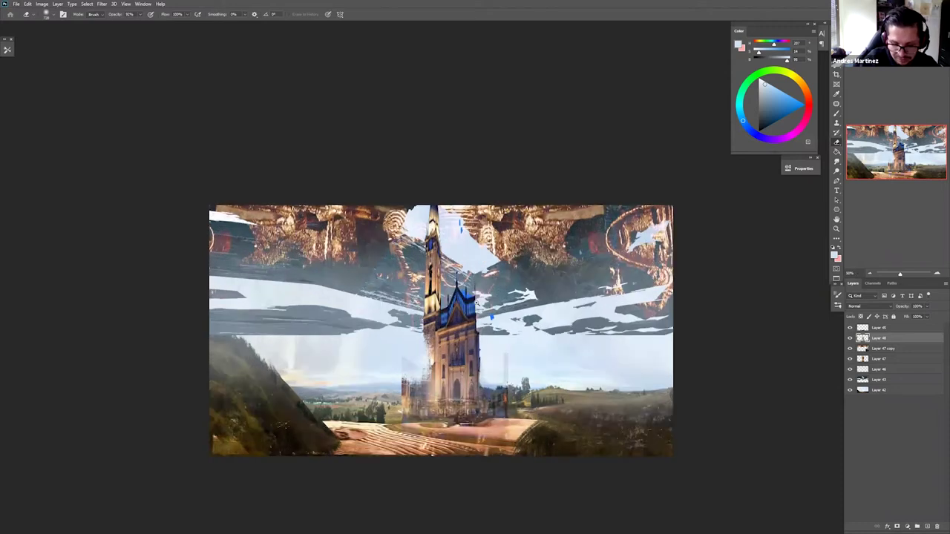
left_click_drag(469, 293, 463, 297)
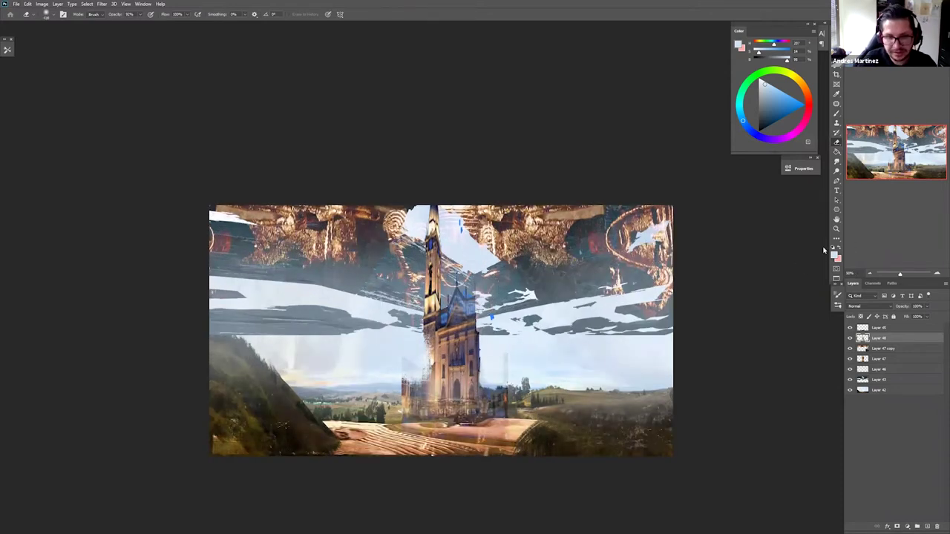
- Duplicate the church layer, move the copy upward, and set its blend mode to Screen
key("ctrl+j")
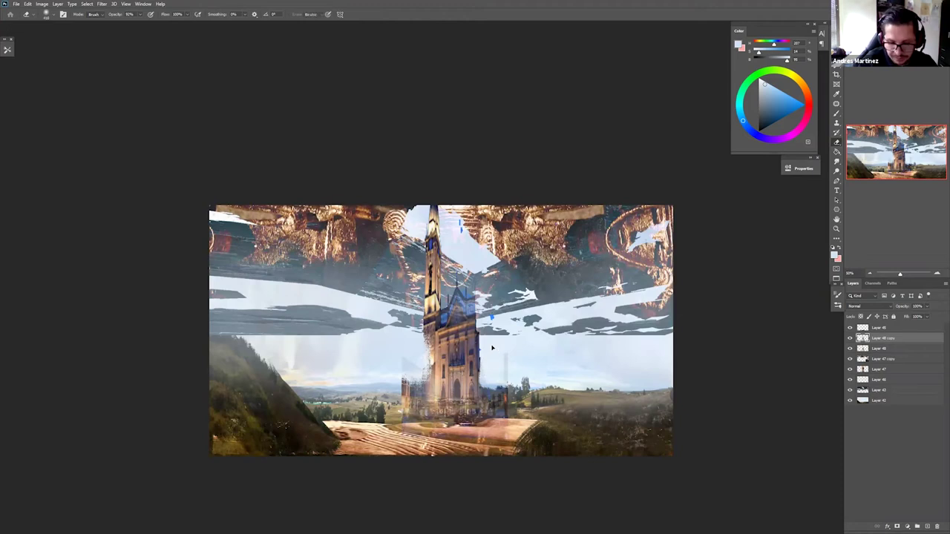
key("ctrl+t")
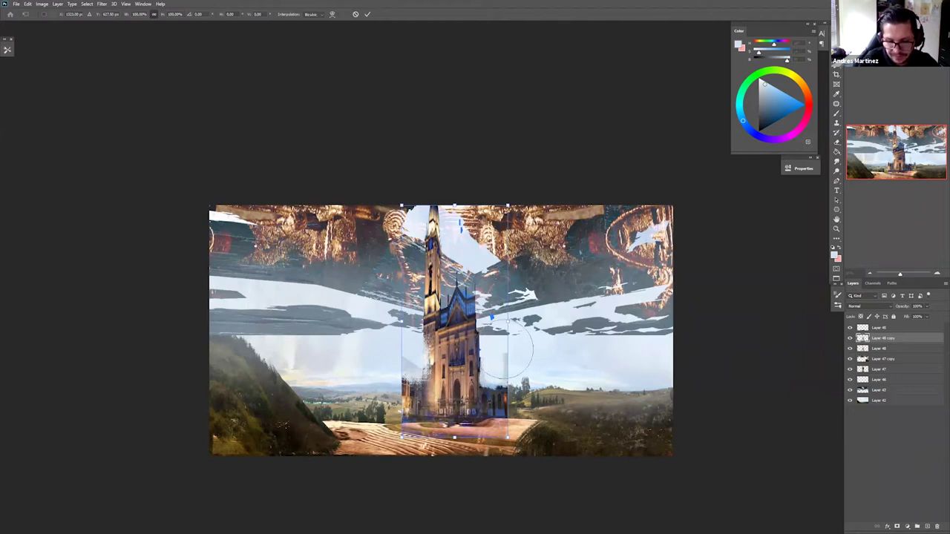
left_click_drag(507, 437, 495, 382)
key("Return")
key("Return")
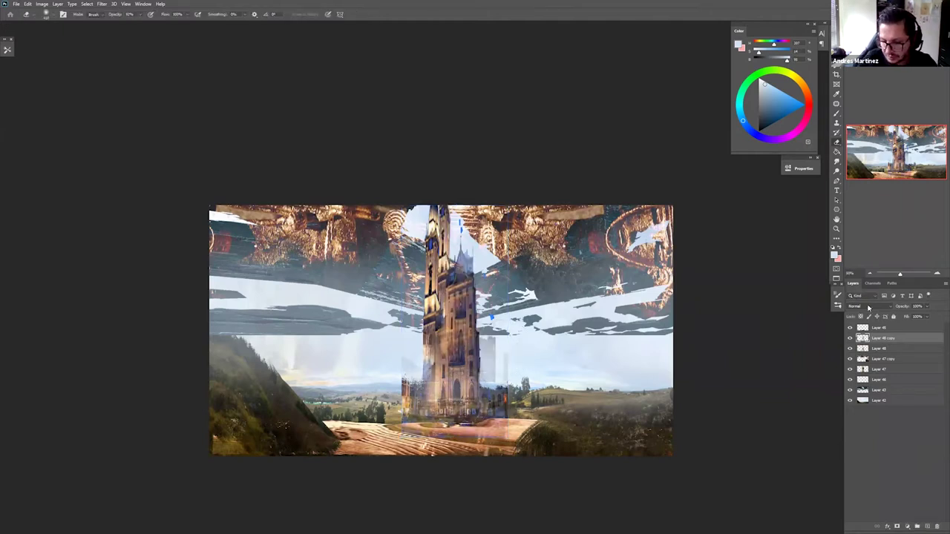
left_click(868, 307)
left_click(858, 371)
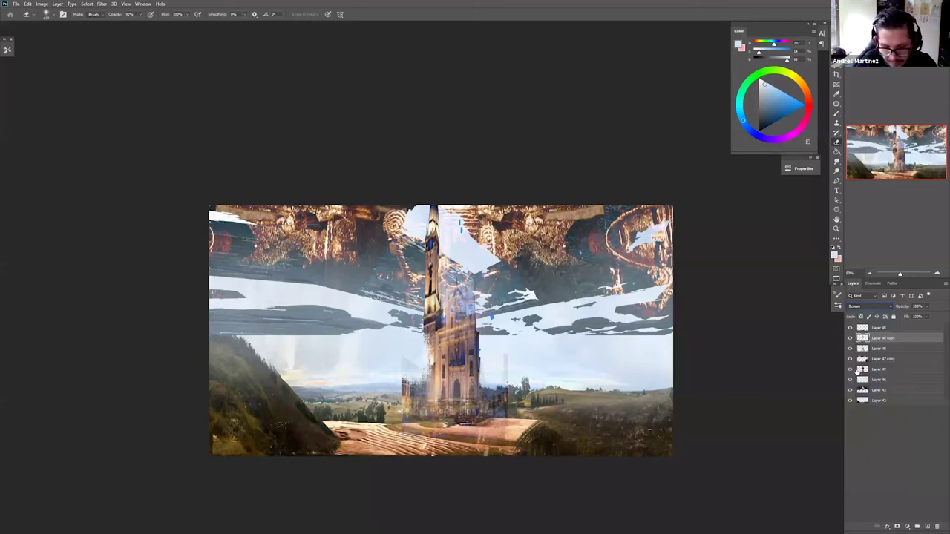
- Duplicate the church copy with Normal blending, place it beside the church's left side, and squash it to about half its height
key("ctrl+j")
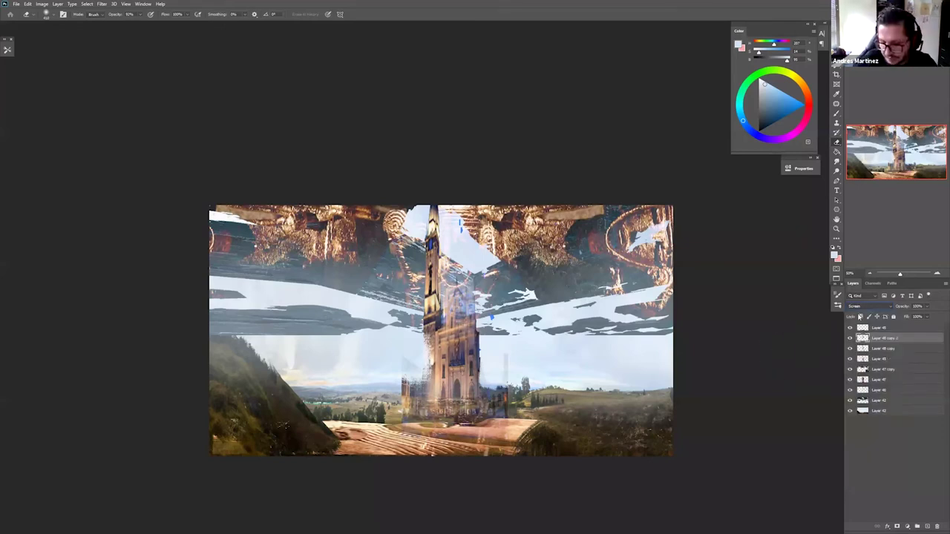
left_click(869, 307)
left_click(861, 310)
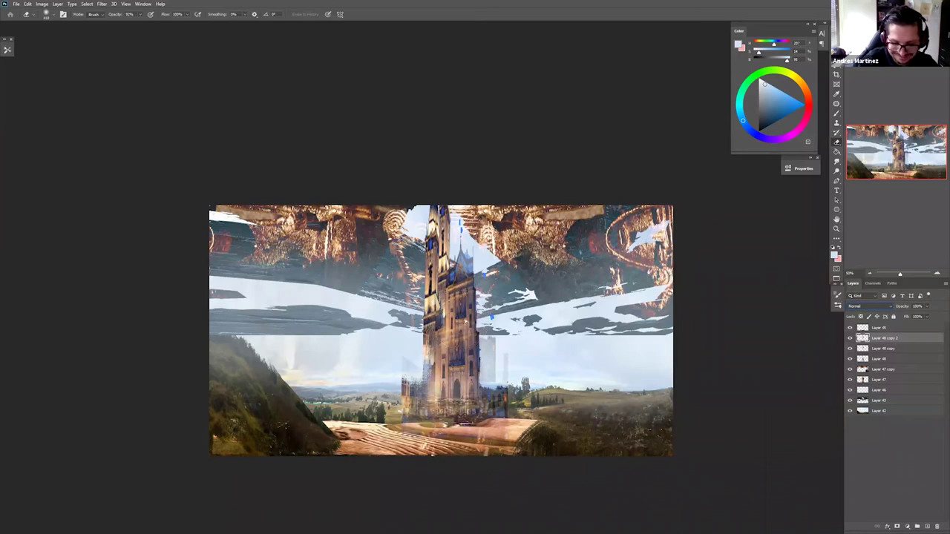
key("v")
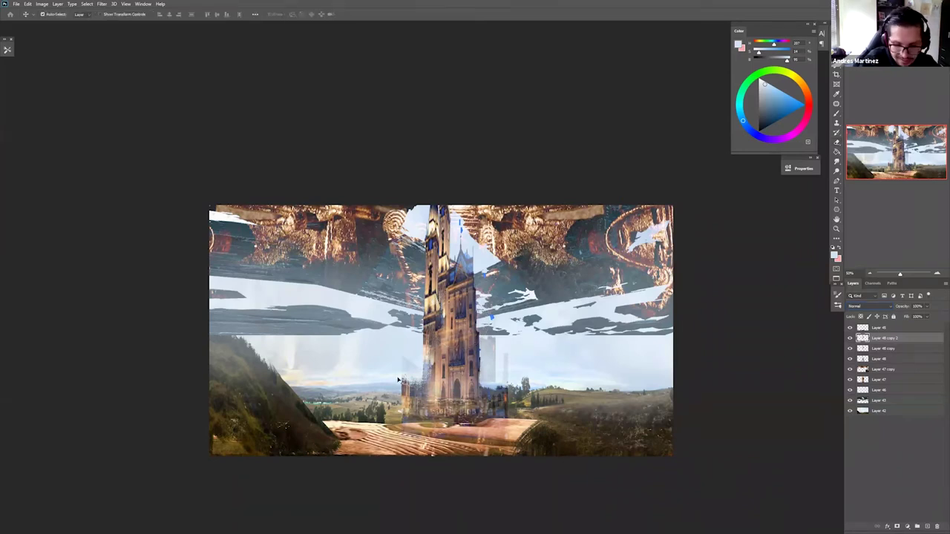
key("ctrl+t")
left_click_drag(461, 290, 393, 345)
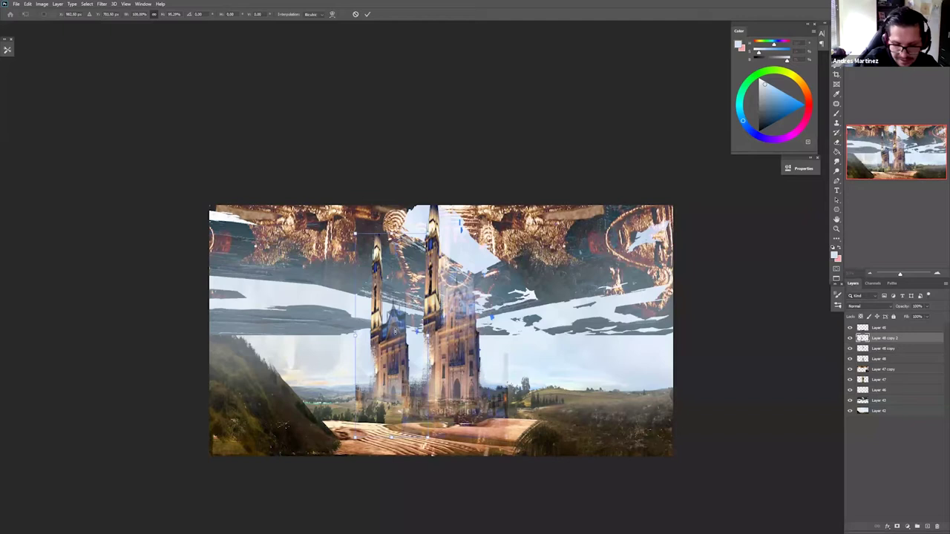
left_click_drag(392, 234, 392, 331)
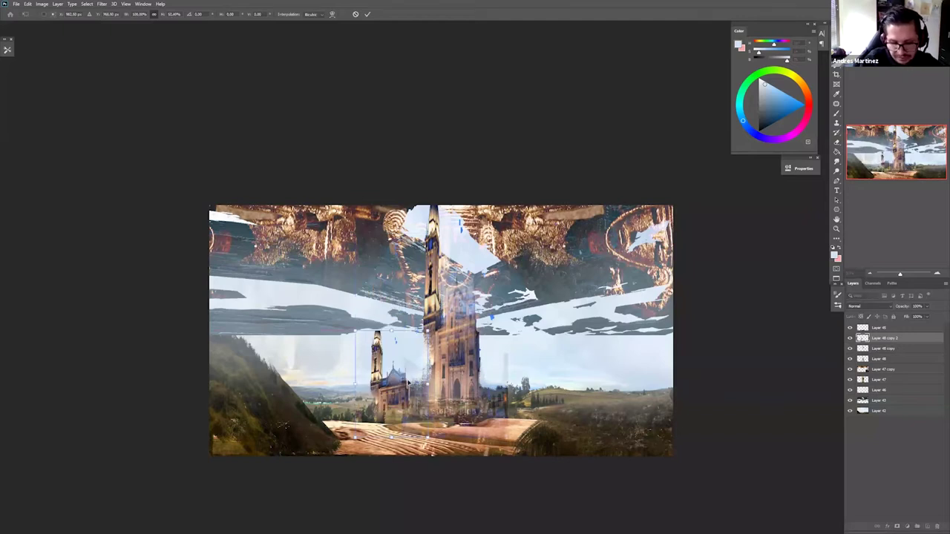
key("Return")
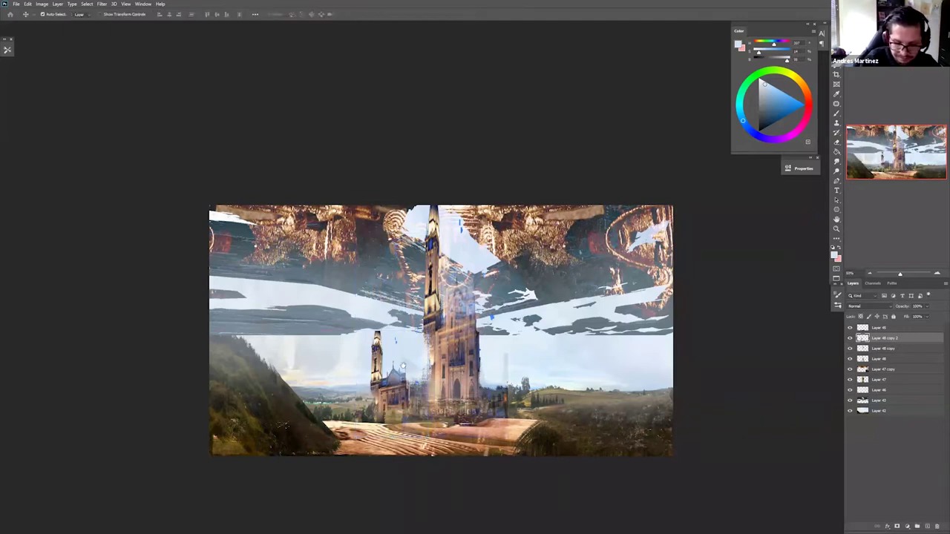
- Shift the small church right against the main tower and merge the church layers into one
left_click_drag(401, 365, 360, 346)
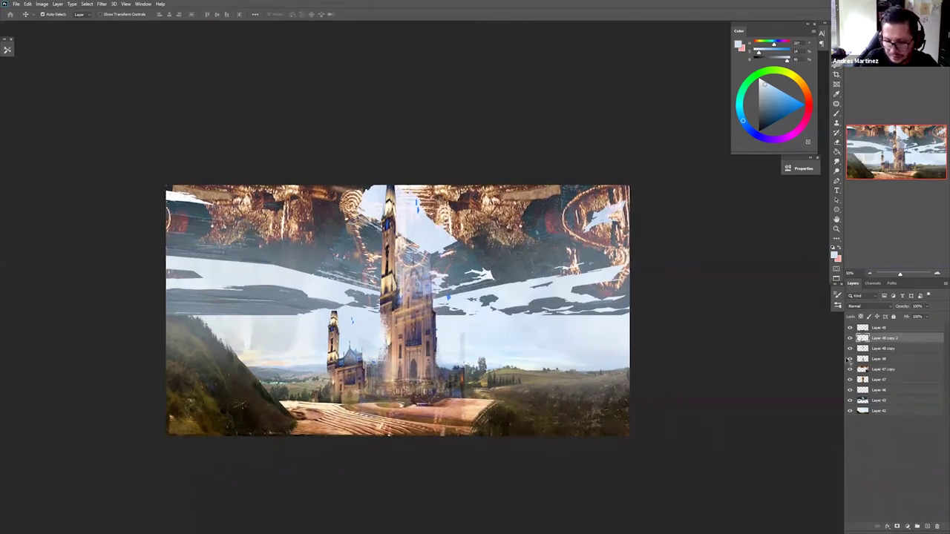
key("ctrl+z")
key("ctrl+z")
key("ctrl+z")
key("ctrl+z")
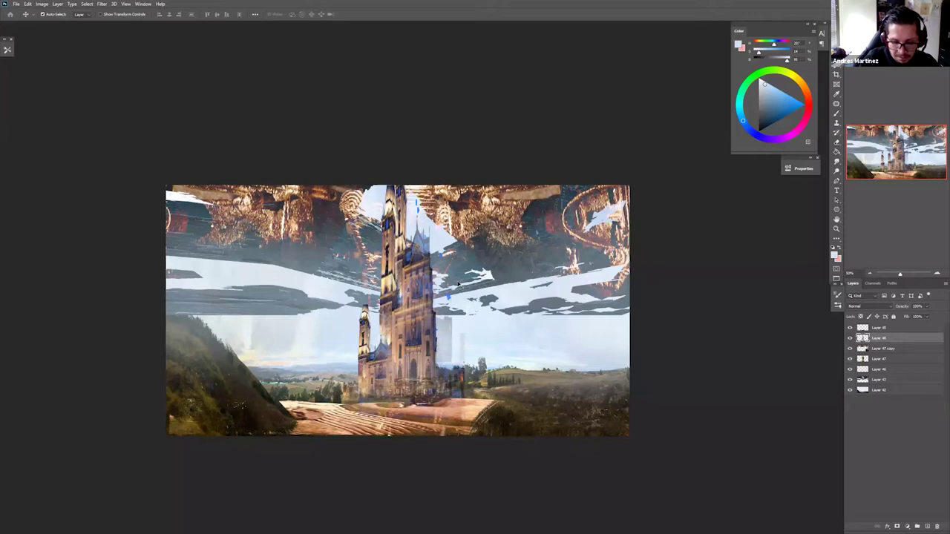
- Soften the upper spires of the merged church with the large soft eraser
key("e")
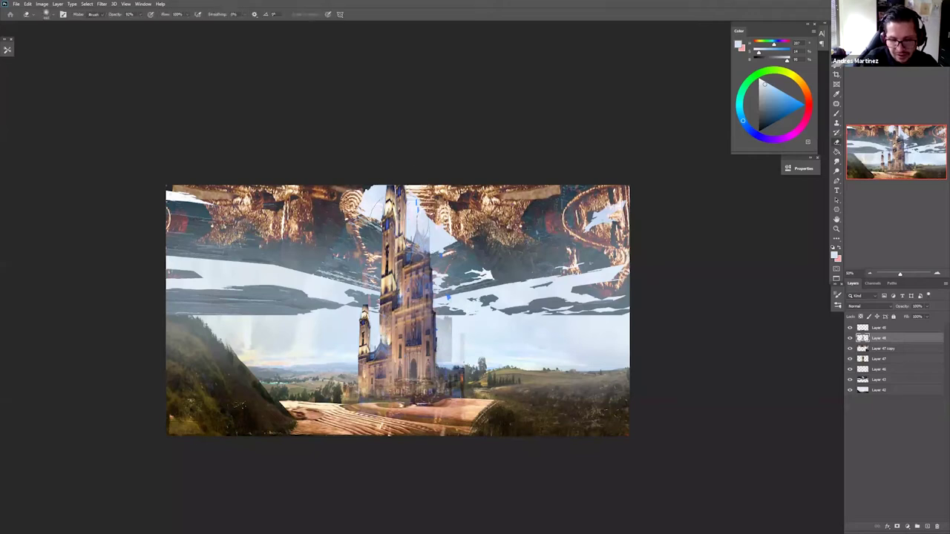
left_click_drag(405, 223, 404, 202)
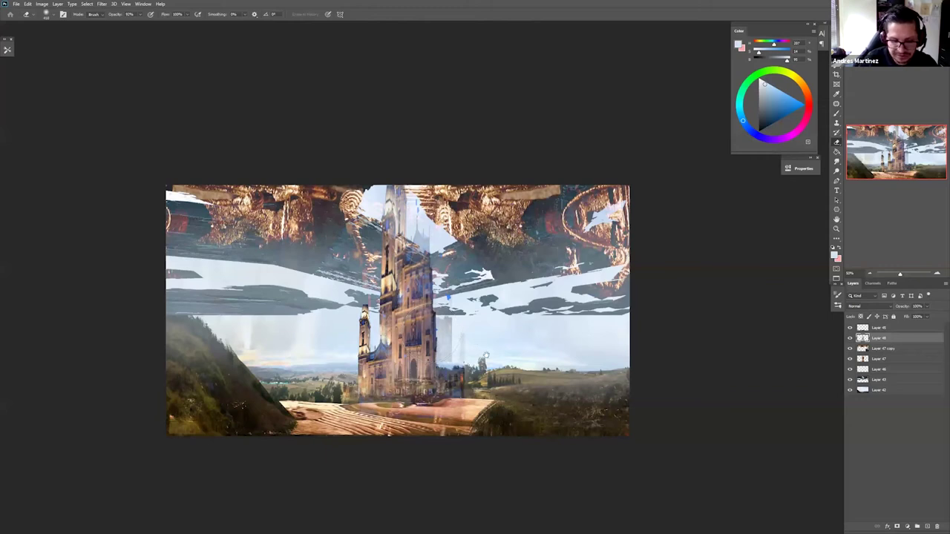
left_click_drag(479, 343, 488, 354)
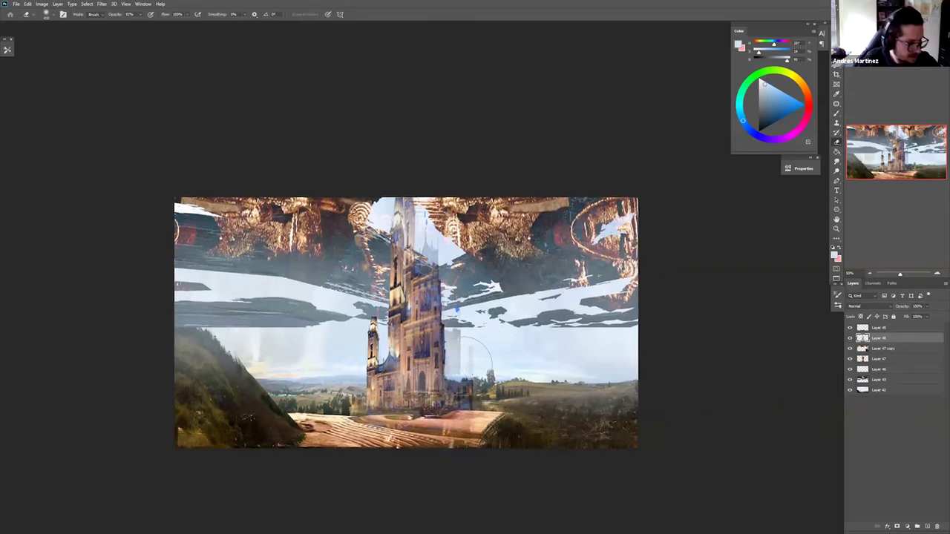
- Duplicate the church, flip the copy horizontally and shift it slightly right, and merge it with the original
key("ctrl+j")
key("ctrl+t")
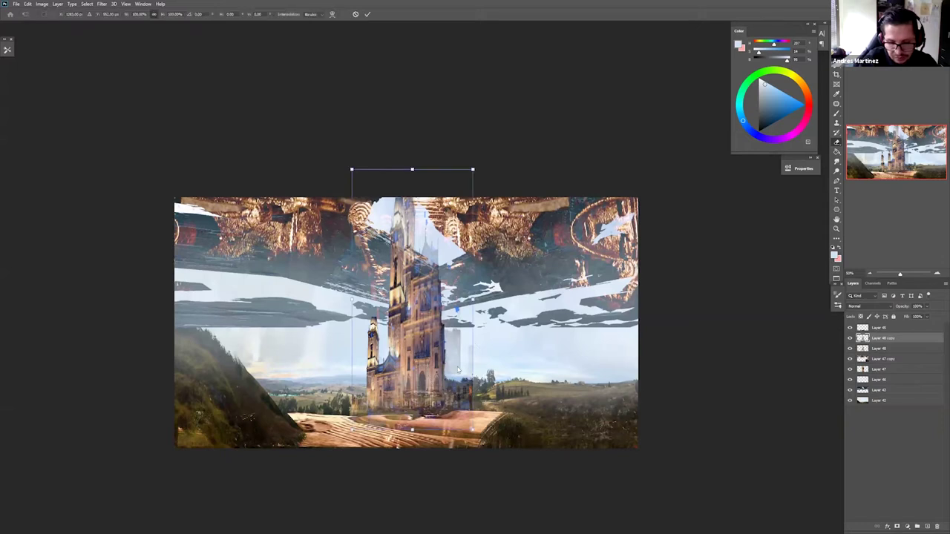
right_click(446, 459)
key("Return")
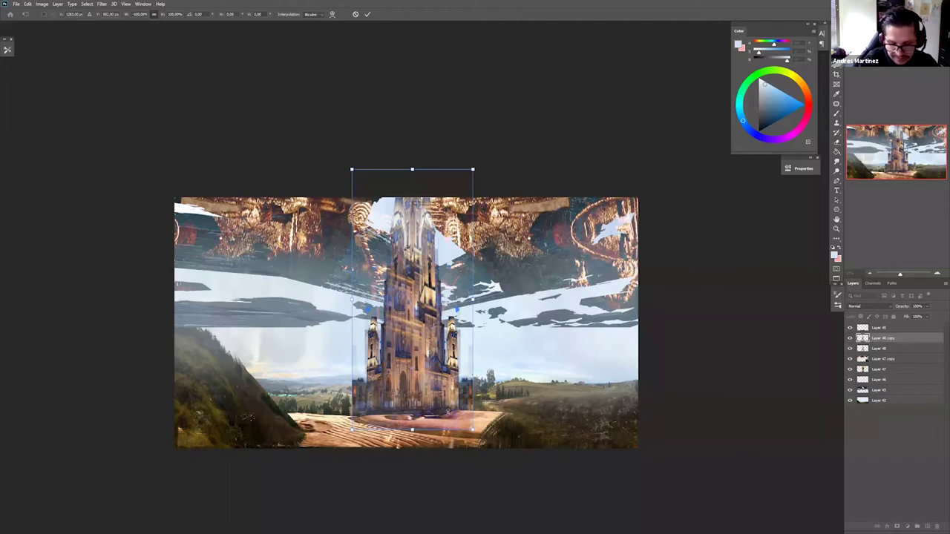
key("Return")
key("b")
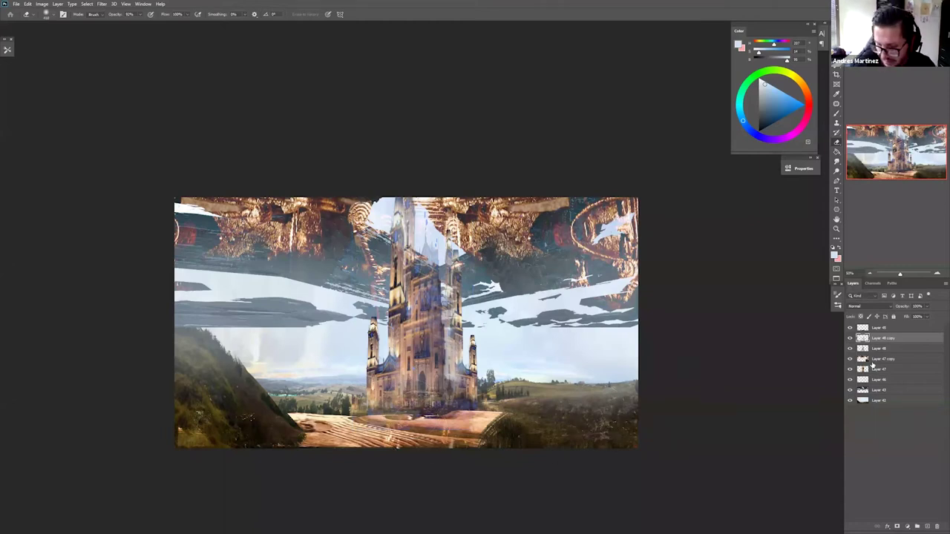
key("ctrl+e")
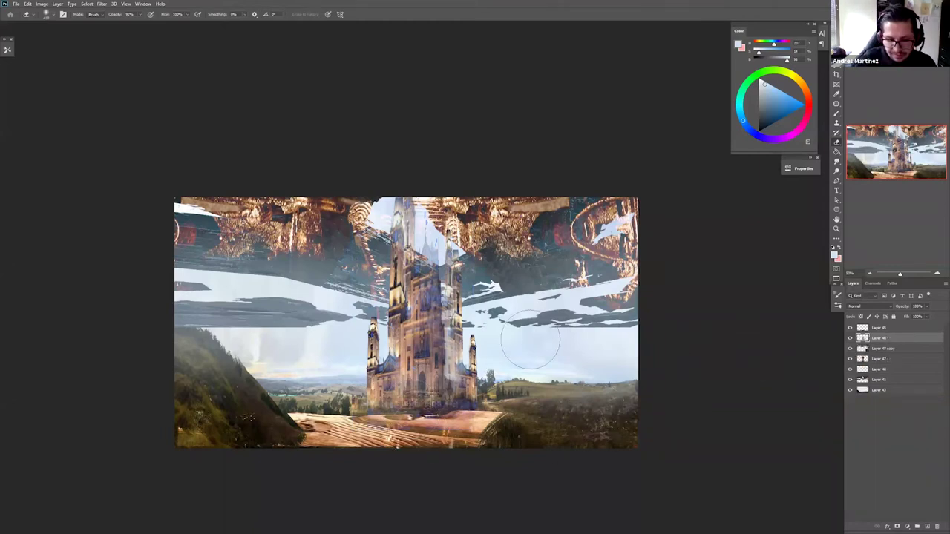
- Merge the church and background layers together with the Screen layer above them into a single layer
left_click_drag(471, 268, 504, 276)
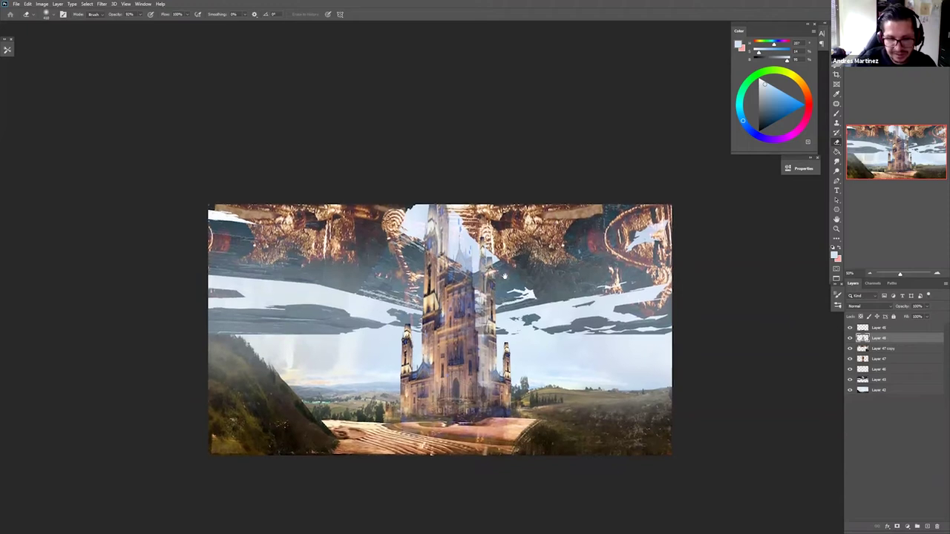
left_click_drag(489, 342, 501, 340)
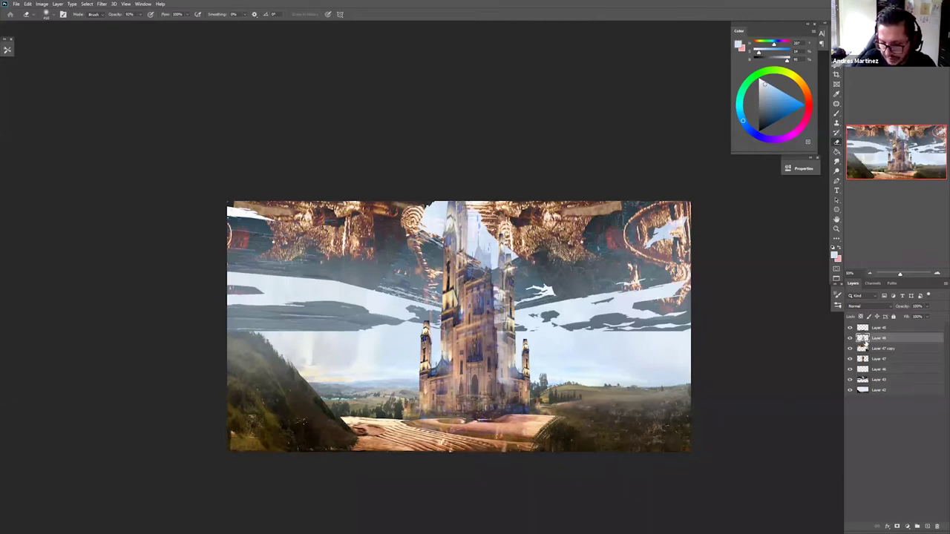
key("Delete")
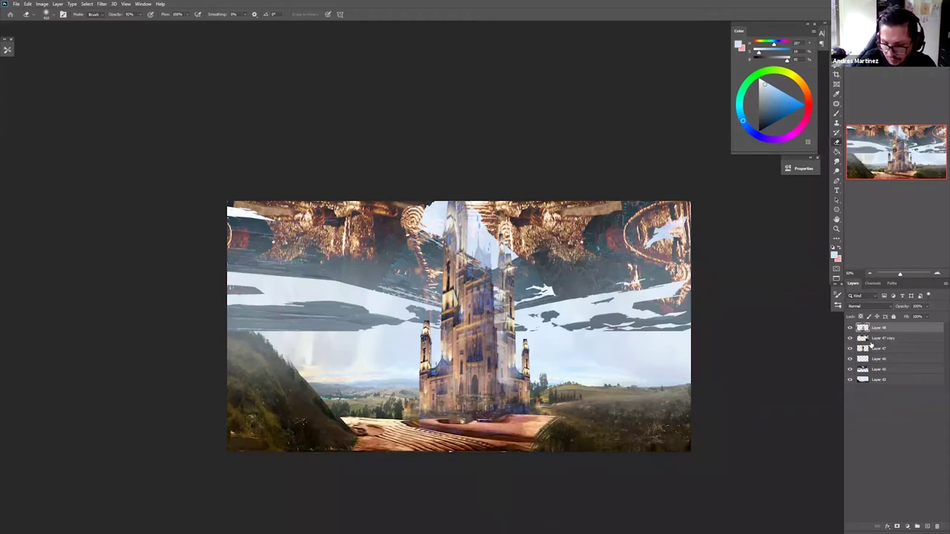
key("ctrl+z")
left_click(867, 392, "shift")
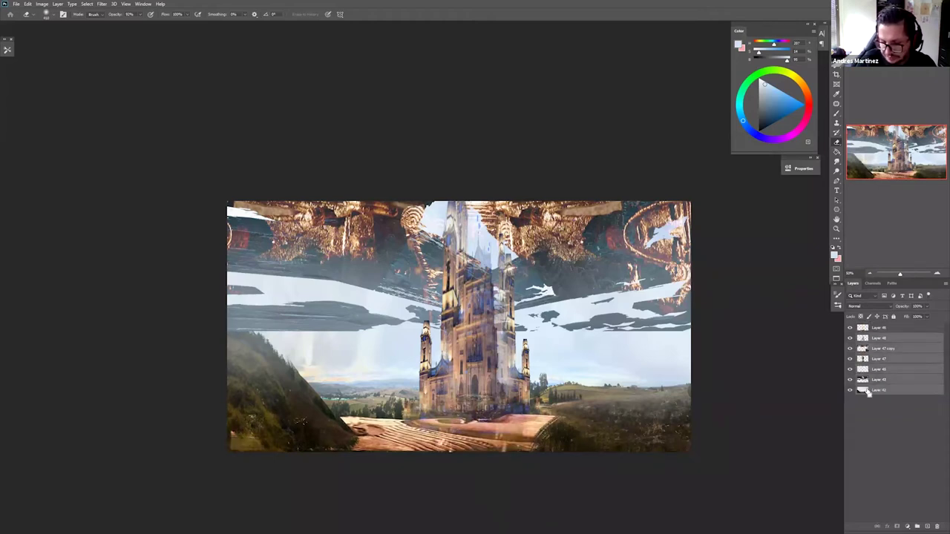
key("ctrl+e")
left_click(864, 330)
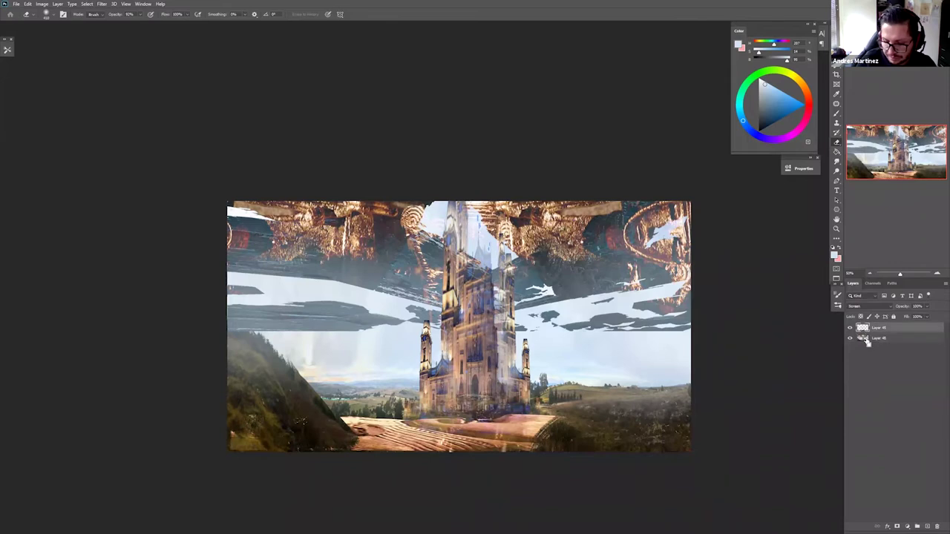
key("ctrl+e")
- Paint over the faded right side of the main tower with Sampled Brush 10 10 in a reddish-brown sampled from the church
key("b")
left_click_drag(542, 394, 539, 351)
key("b")
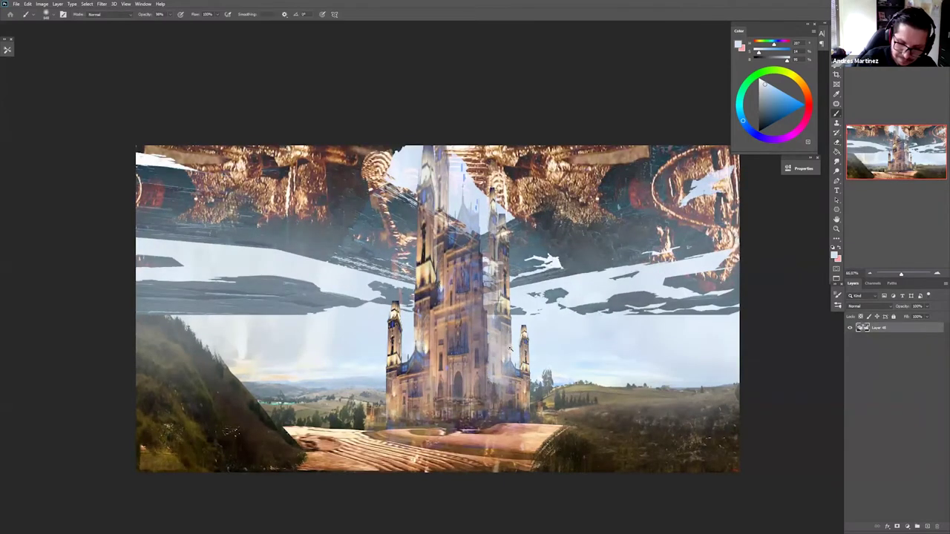
right_click(510, 349)
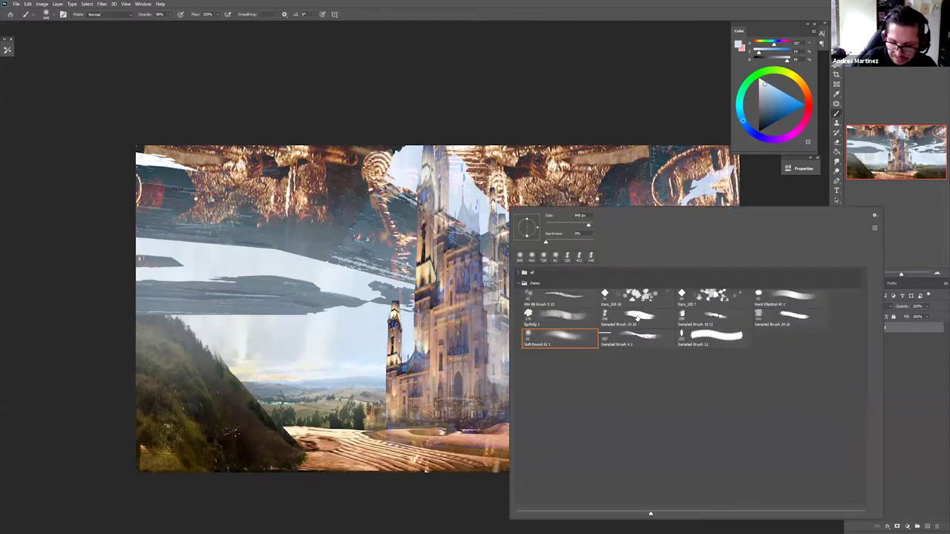
left_click(627, 318)
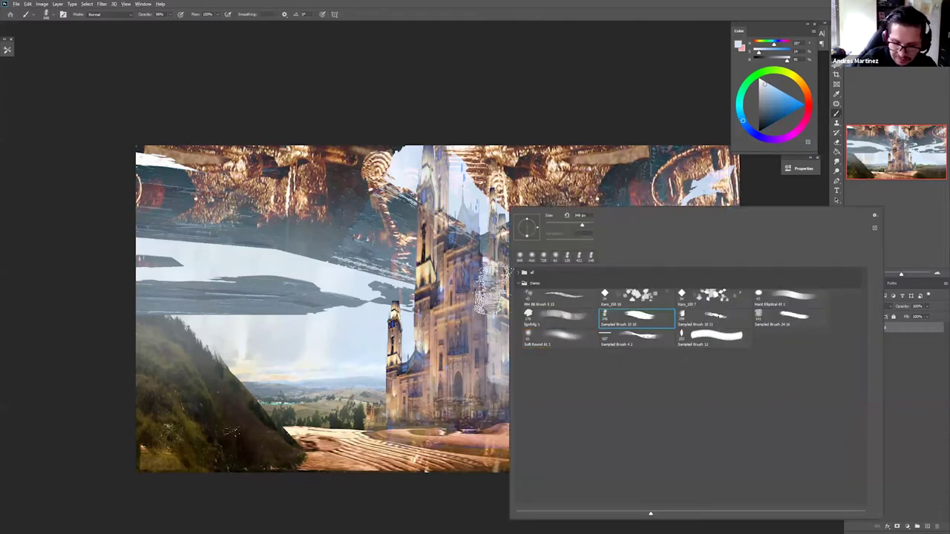
left_click(495, 398, "alt")
left_click_drag(493, 266, 496, 374)
key("z")
left_click(510, 375)
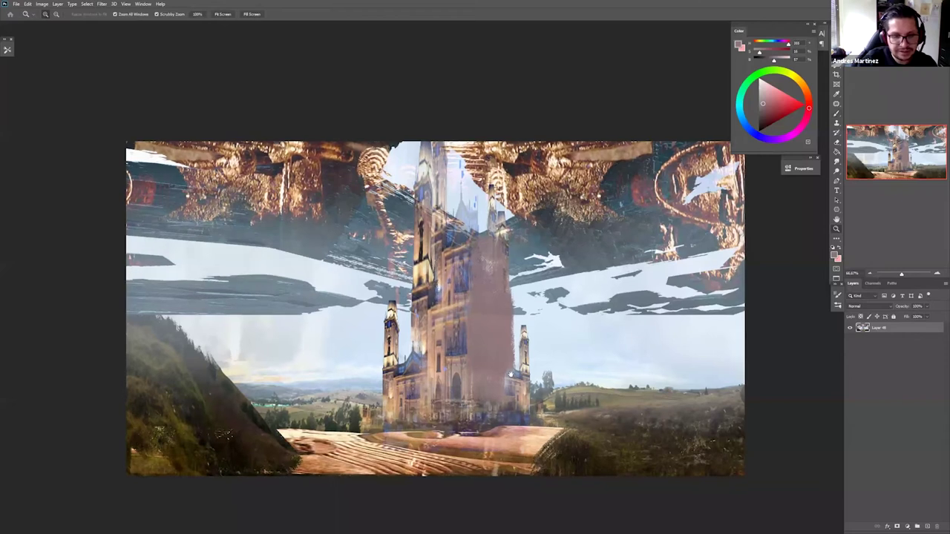
- Paste the photo of the modern facade with circular openings over the tower and set its layer to Lighten
left_click_drag(510, 334, 515, 382)
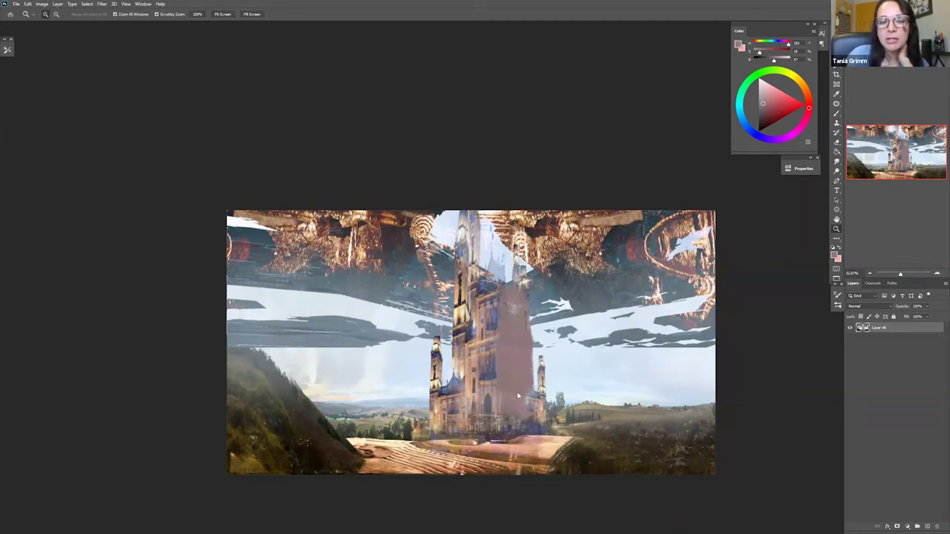
key("ctrl+v")
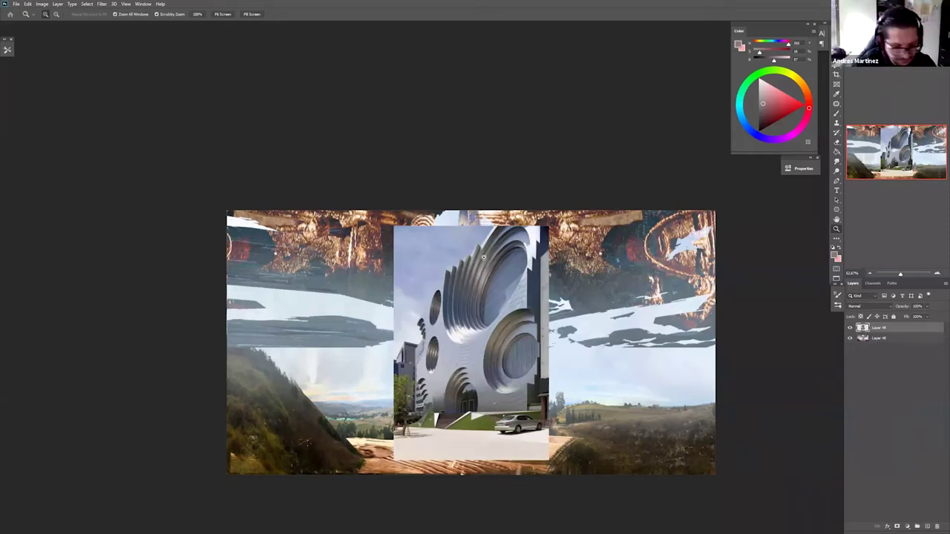
left_click(473, 255)
left_click_drag(496, 308, 473, 279)
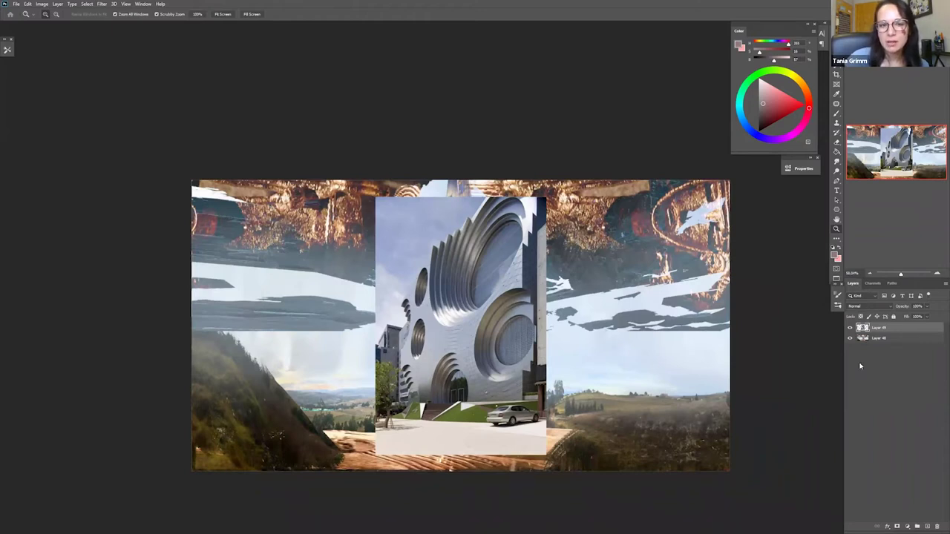
left_click(866, 307)
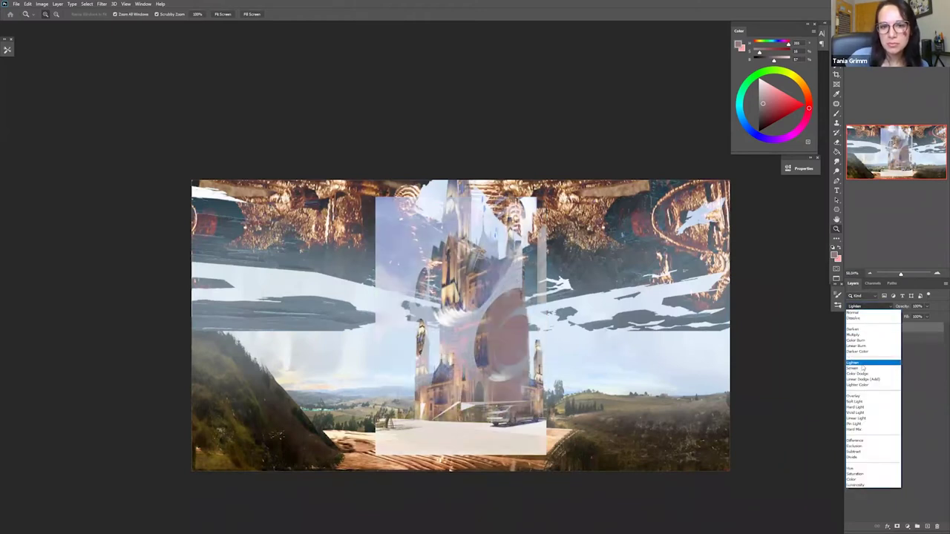
left_click(863, 364)
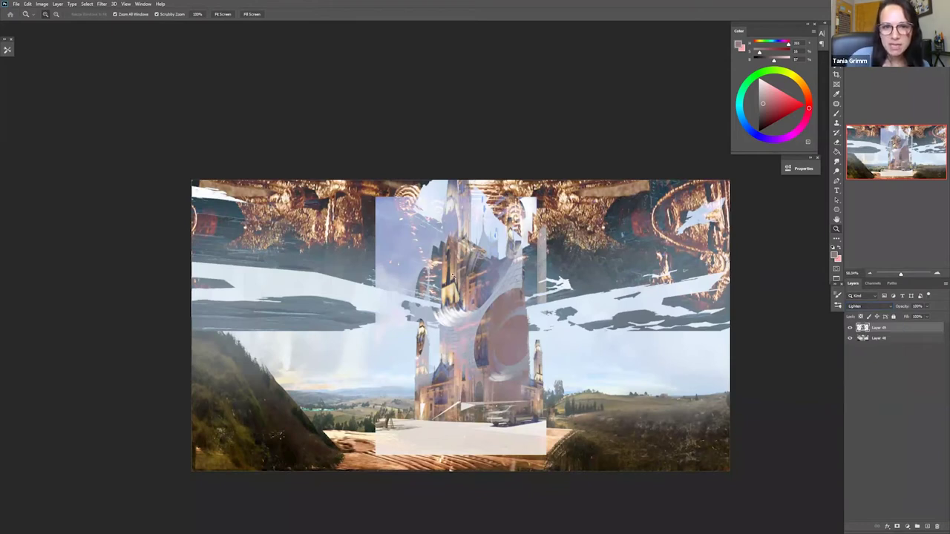
- Warp the pasted facade photo, stretching it well above and below the canvas so that it follows the main tower
key("ctrl+t")
right_click(456, 259)
left_click(470, 309)
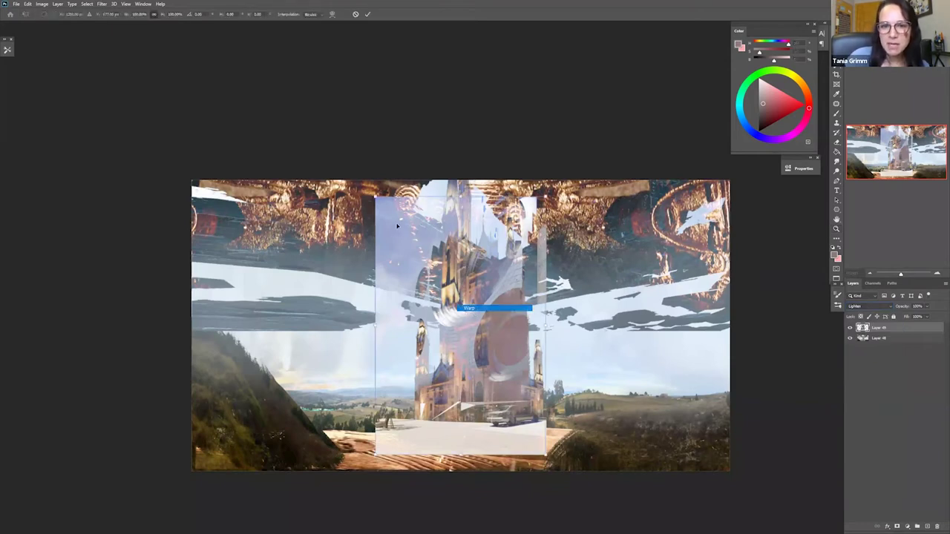
left_click_drag(376, 197, 409, 57)
left_click_drag(516, 421, 495, 481)
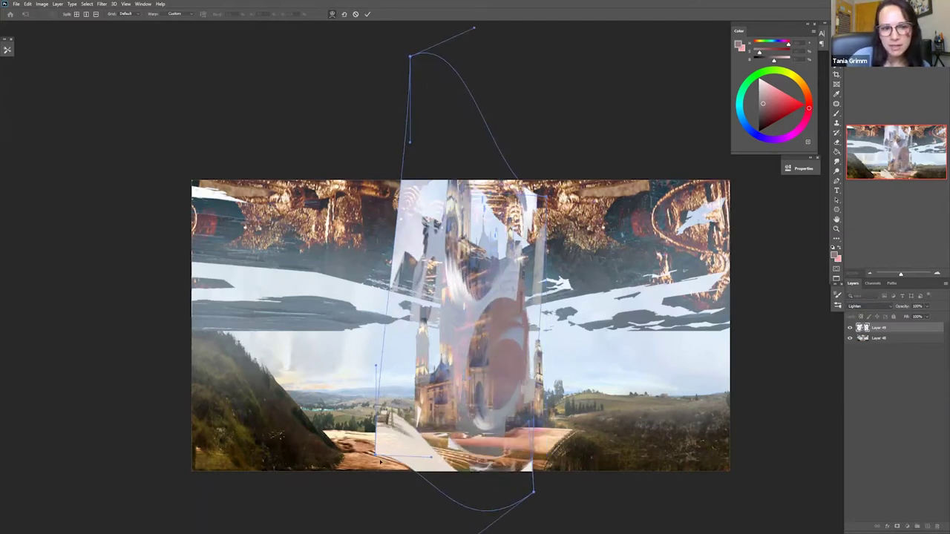
key("Return")
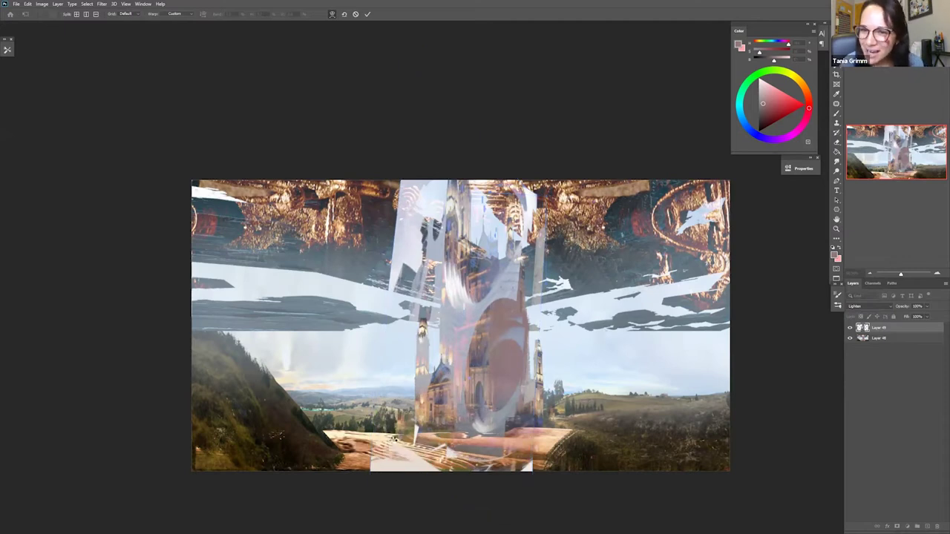
key("ctrl+l")
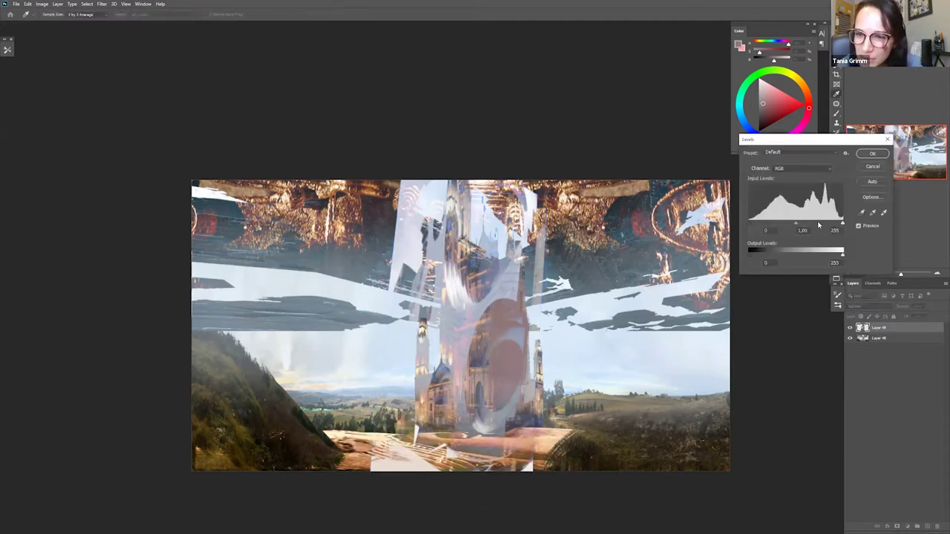
left_click_drag(797, 224, 809, 226)
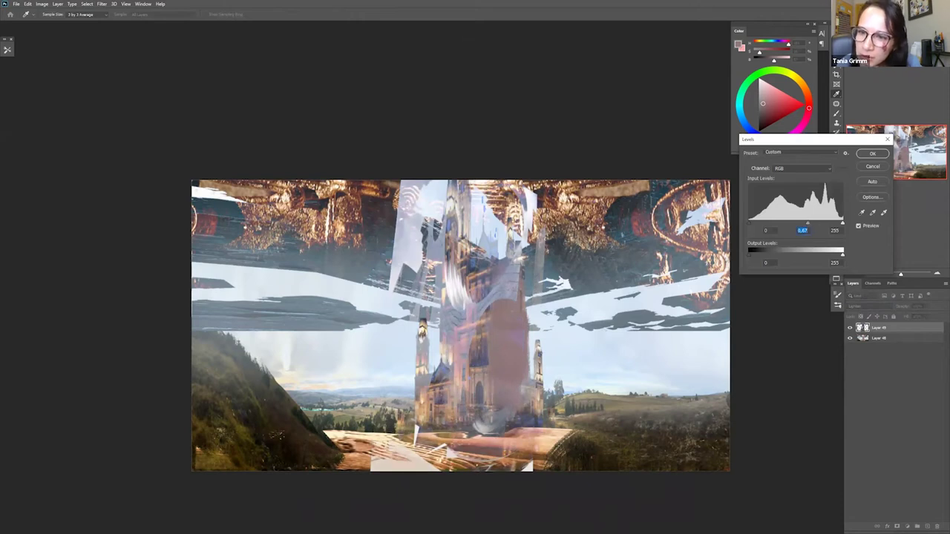
left_click(872, 154)
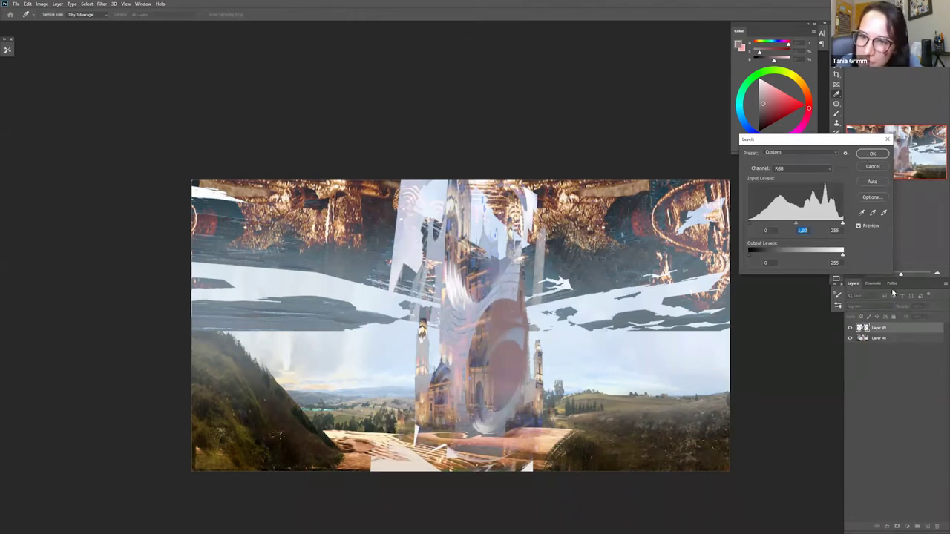
- Darken the main tower on the lower church layer with the Burn tool, using the Highlights and then the Shadows range
left_click(863, 340)
key("o")
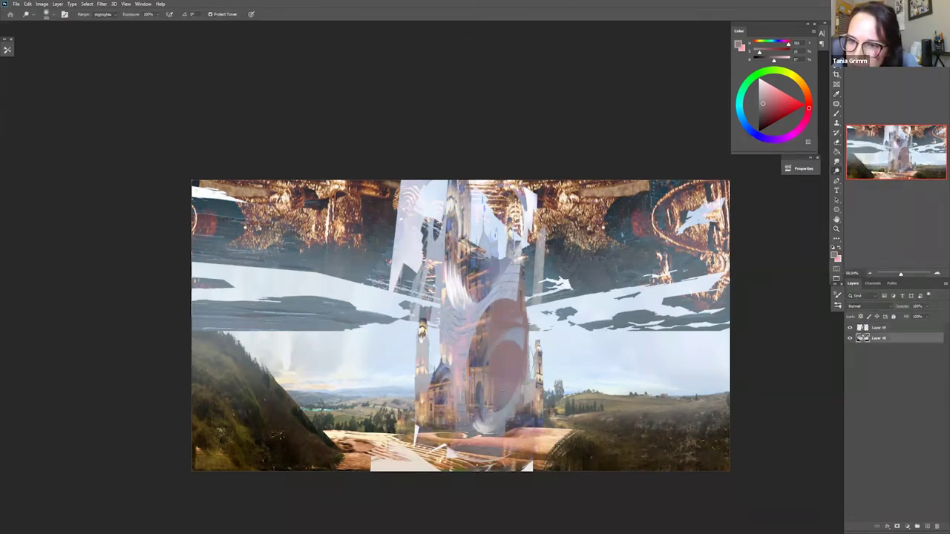
left_click_drag(510, 342, 487, 380)
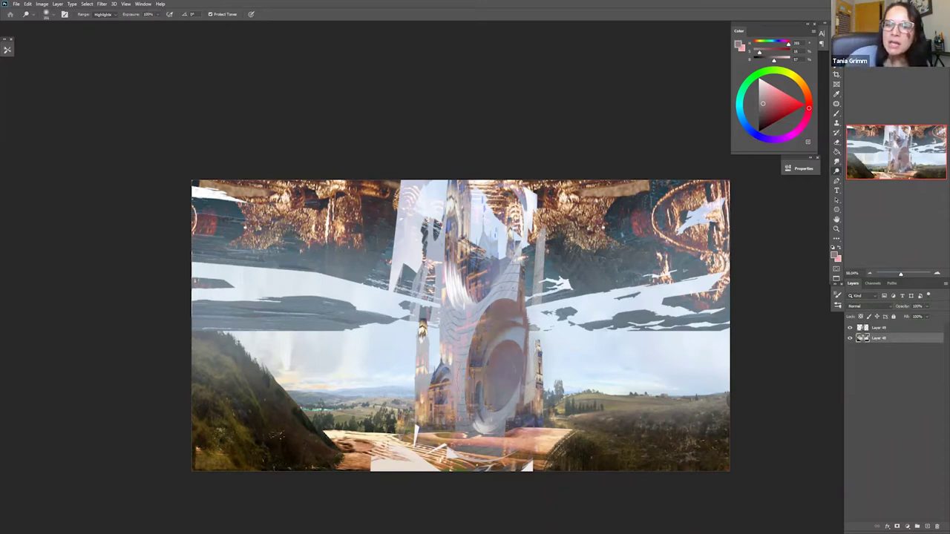
key("ctrl+z")
left_click(113, 15)
left_click(106, 22)
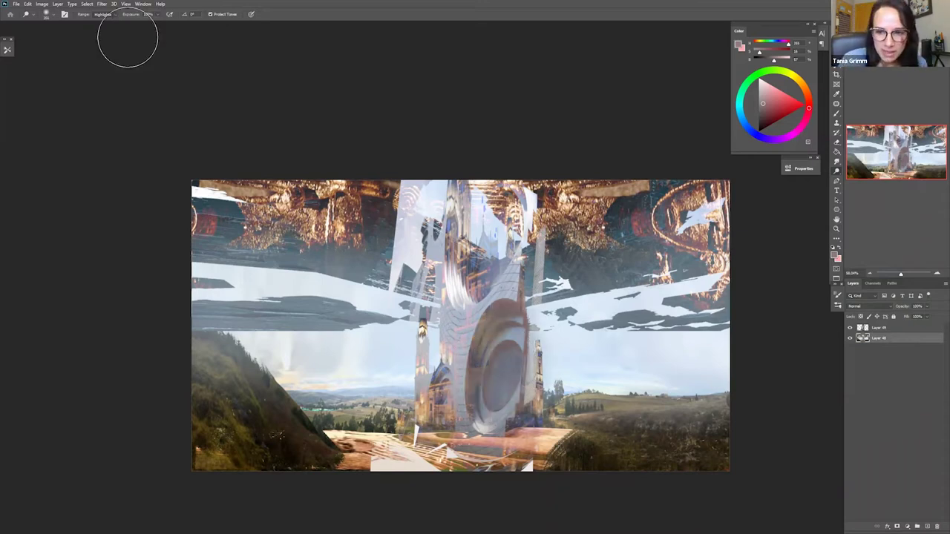
left_click_drag(475, 353, 449, 375)
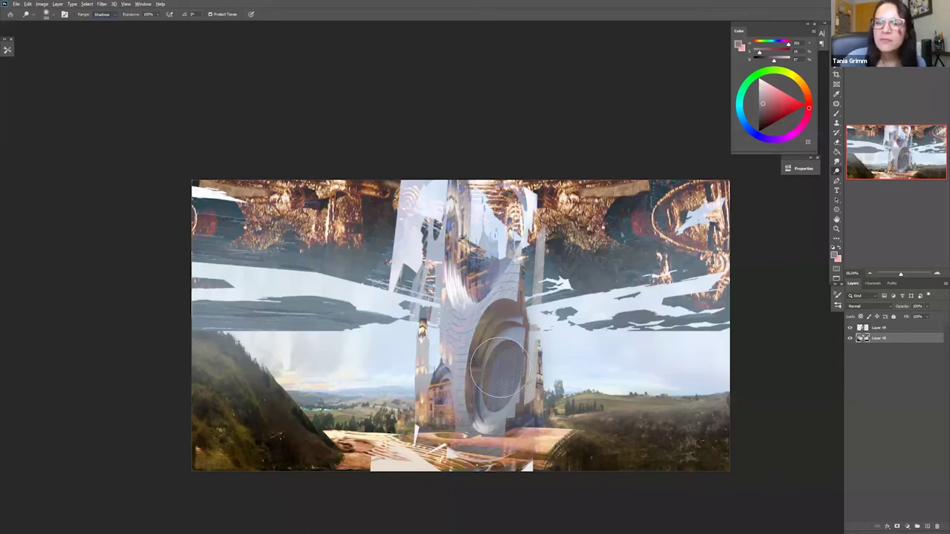
left_click_drag(500, 367, 468, 249)
- Erase the facade photo's leftover edges around the tower with a large soft eraser
left_click(863, 328)
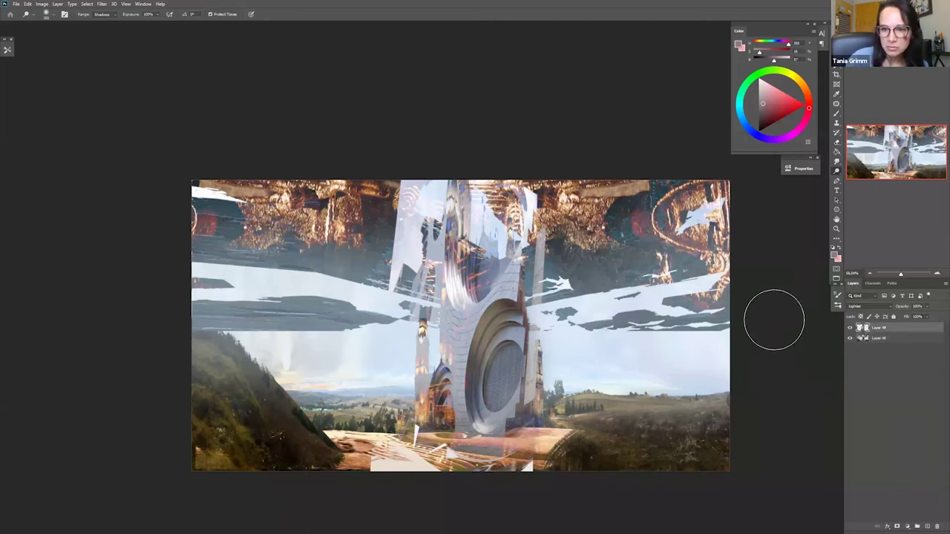
key("b")
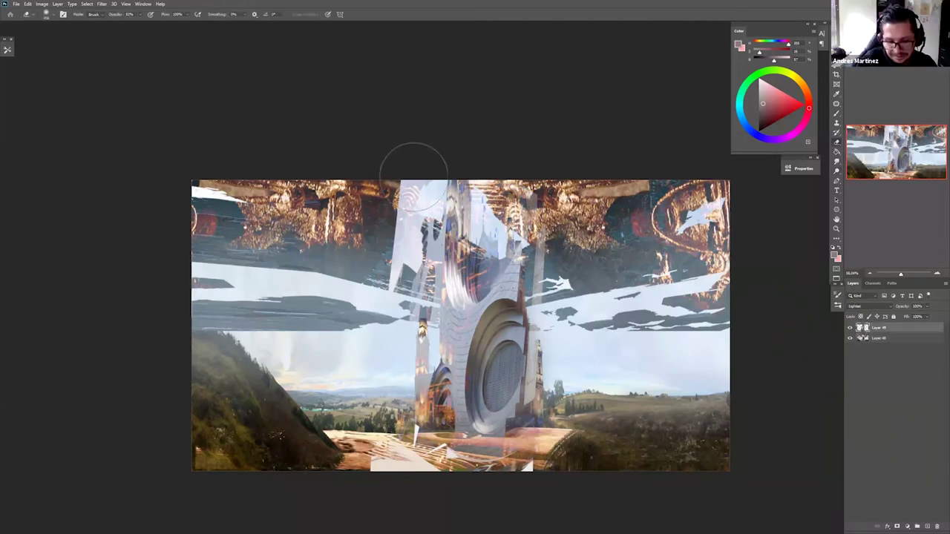
mouse_move(400, 206)
left_mouse_down()
mouse_move(412, 256)
mouse_move(441, 297)
mouse_move(401, 412)
mouse_move(483, 449)
mouse_move(483, 436)
mouse_move(475, 453)
mouse_move(542, 438)
mouse_move(523, 423)
mouse_move(509, 438)
mouse_move(538, 387)
left_mouse_up()
key("z")
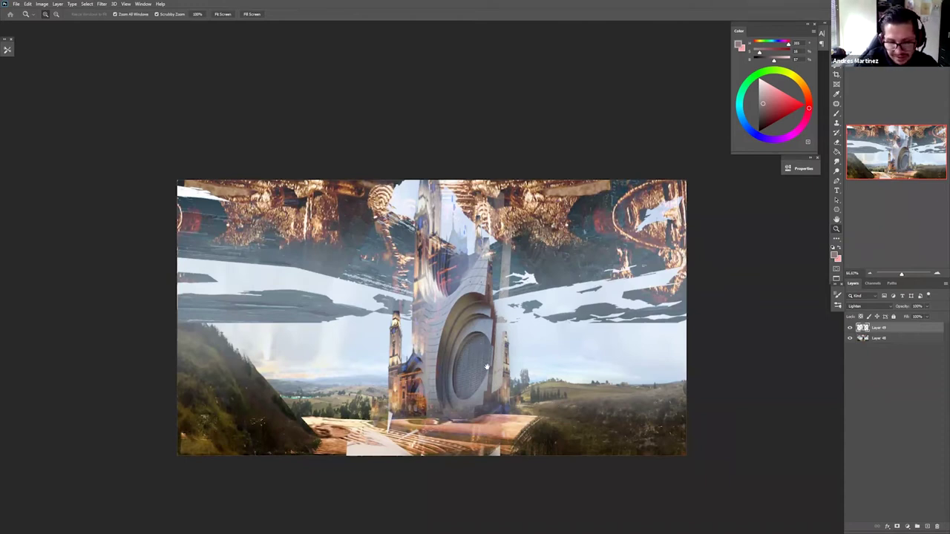
left_click_drag(486, 366, 509, 356)
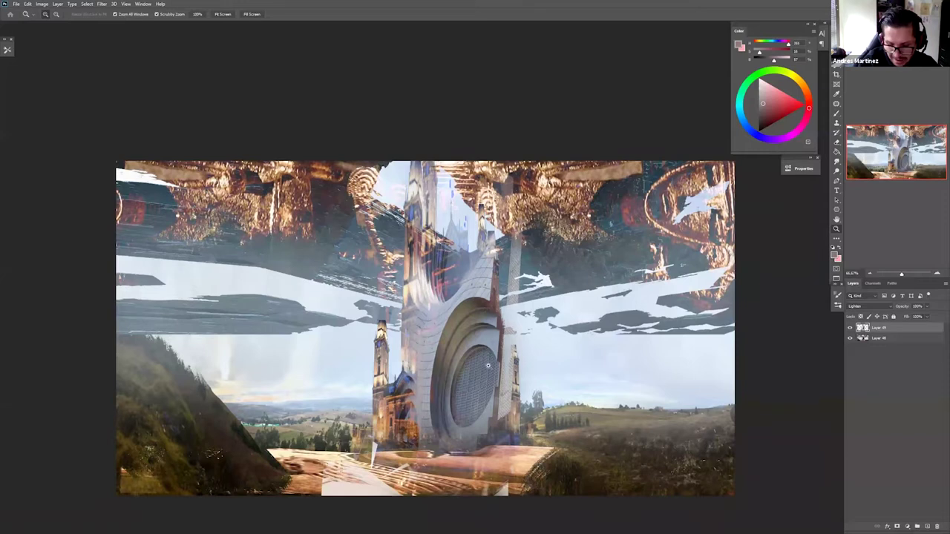
left_click(465, 366)
left_click(493, 371, "alt")
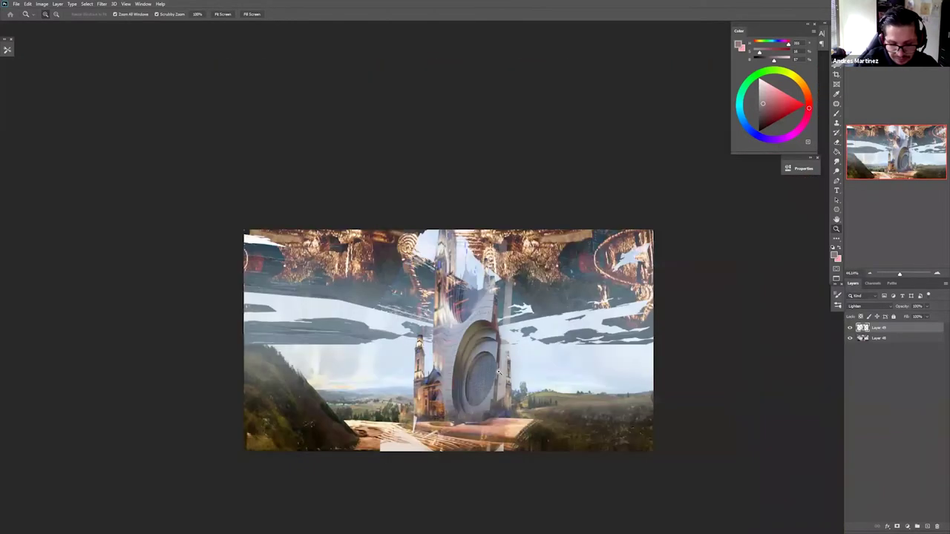
left_click_drag(498, 372, 500, 372)
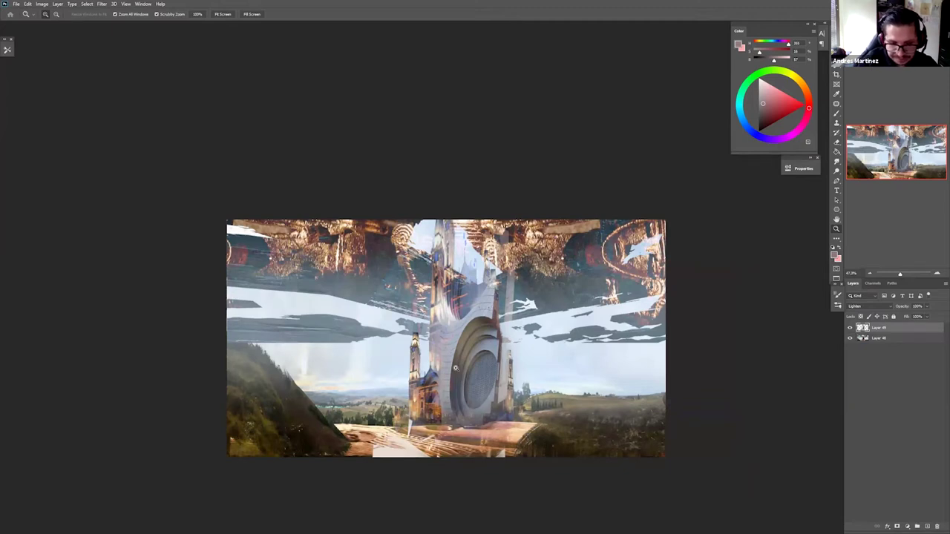
left_click_drag(457, 364, 454, 361)
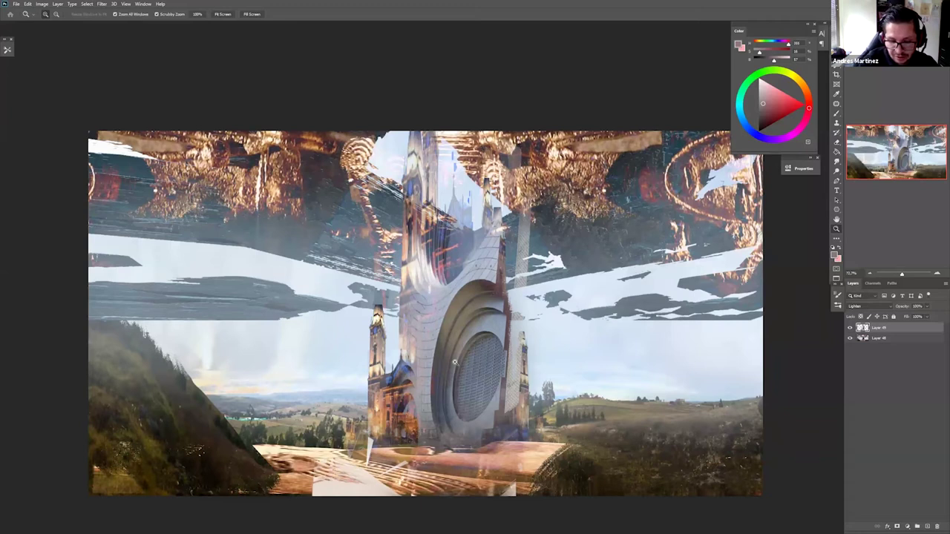
left_click_drag(518, 393, 514, 391)
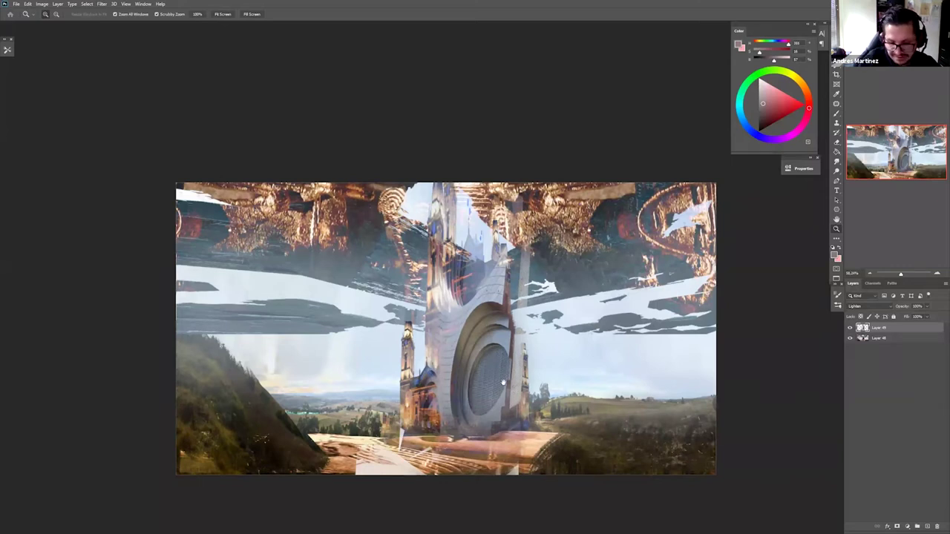
left_click_drag(505, 383, 503, 365)
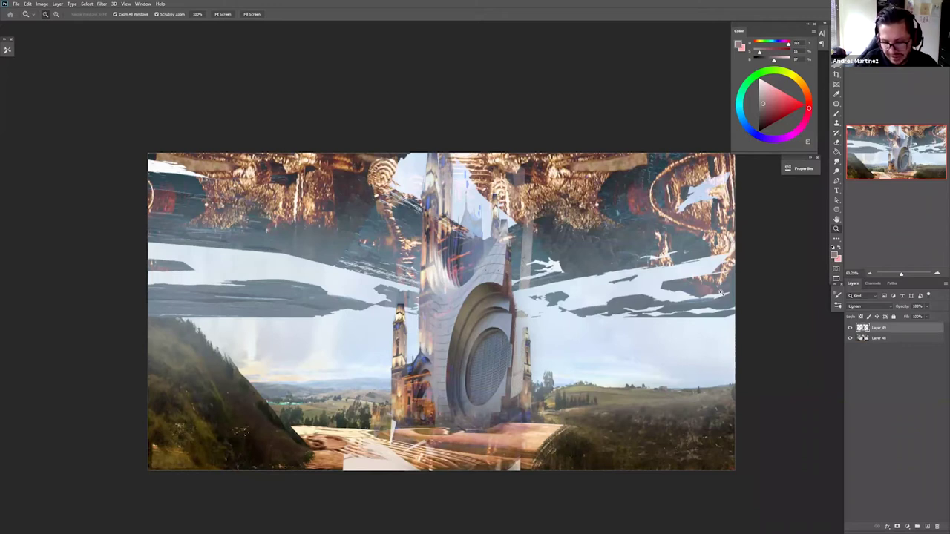
- Merge the facade layer into the scene and paint the tower's right edge in a dark reddish-brown sampled nearby
key("ctrl+e")
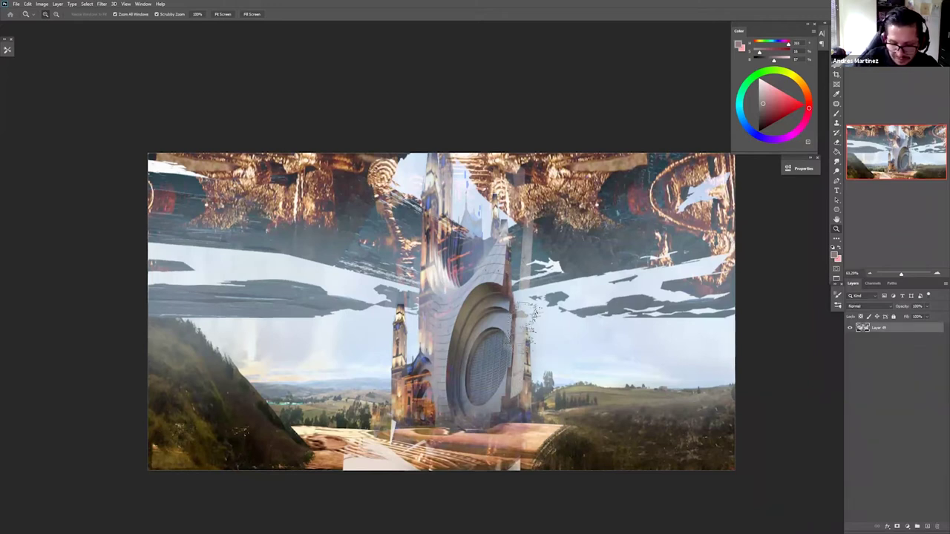
key("b")
left_click(523, 319, "alt")
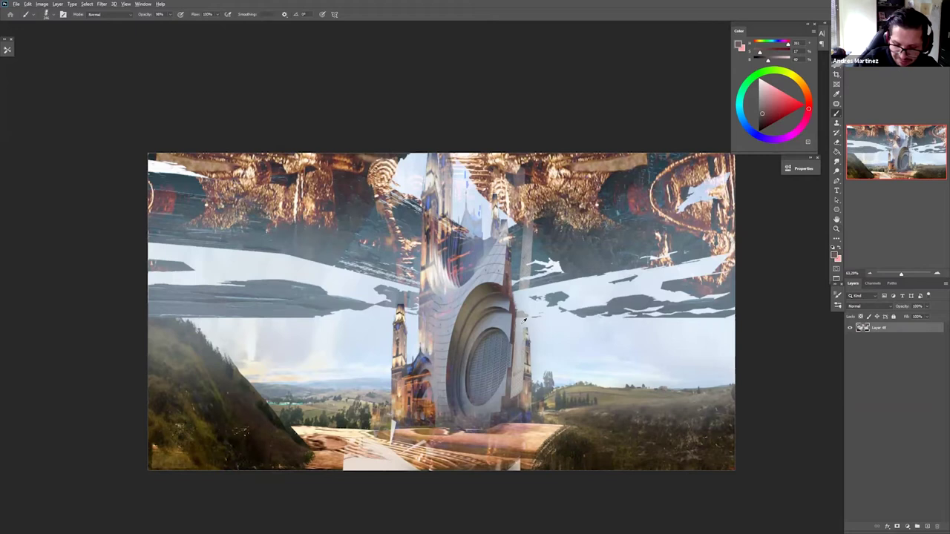
mouse_move(523, 319)
left_mouse_down()
mouse_move(516, 263)
mouse_move(524, 267)
left_mouse_up()
- Lasso the sky areas on both sides of the tower and paint pale-blue haze inside them with the Soft Round brush
key("l")
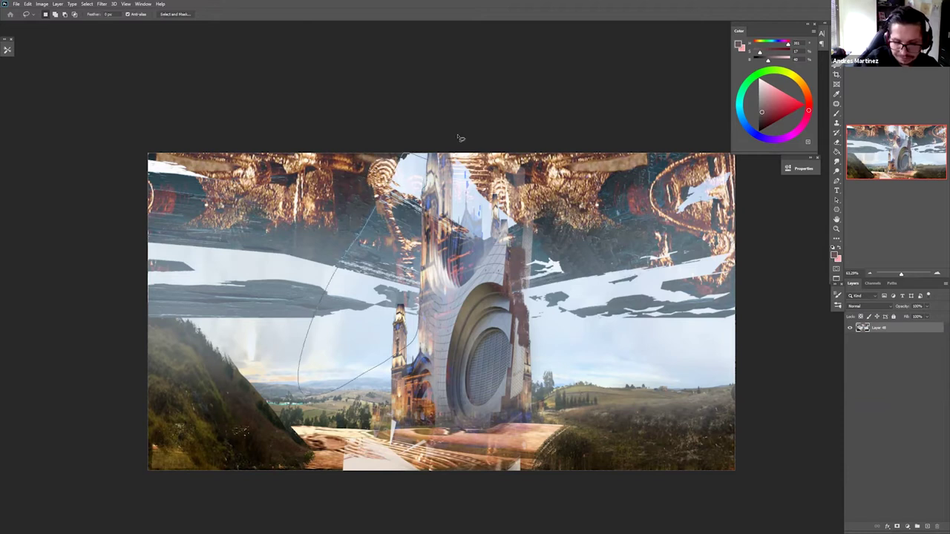
left_click_drag(466, 157, 425, 157)
mouse_move(522, 225)
left_mouse_down()
mouse_move(569, 261)
mouse_move(611, 334)
mouse_move(526, 273)
mouse_move(507, 229)
mouse_move(523, 261)
left_mouse_up()
key("b")
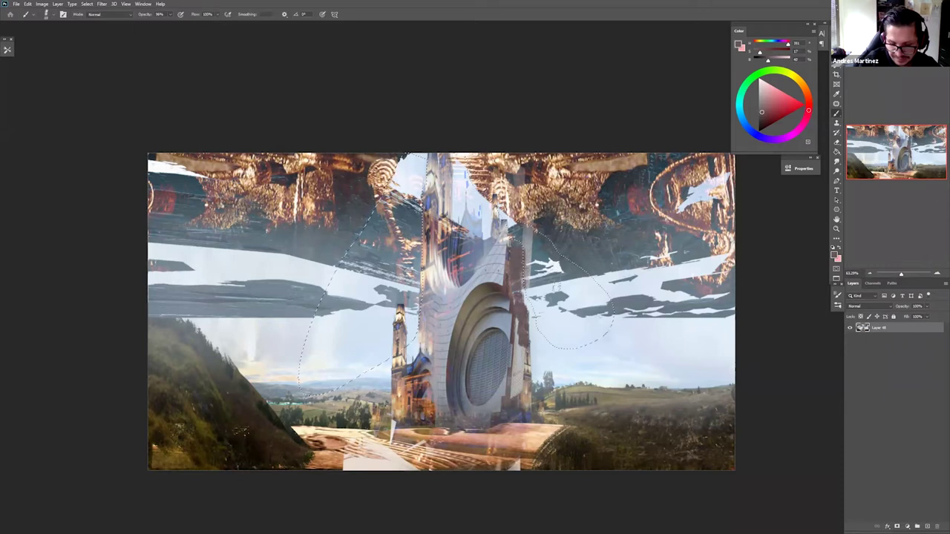
right_click(770, 317)
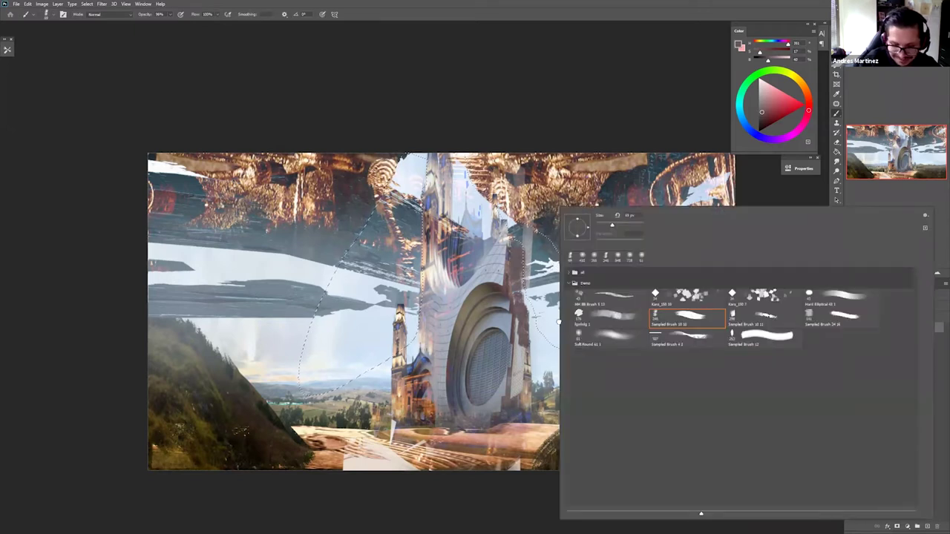
left_click(623, 338)
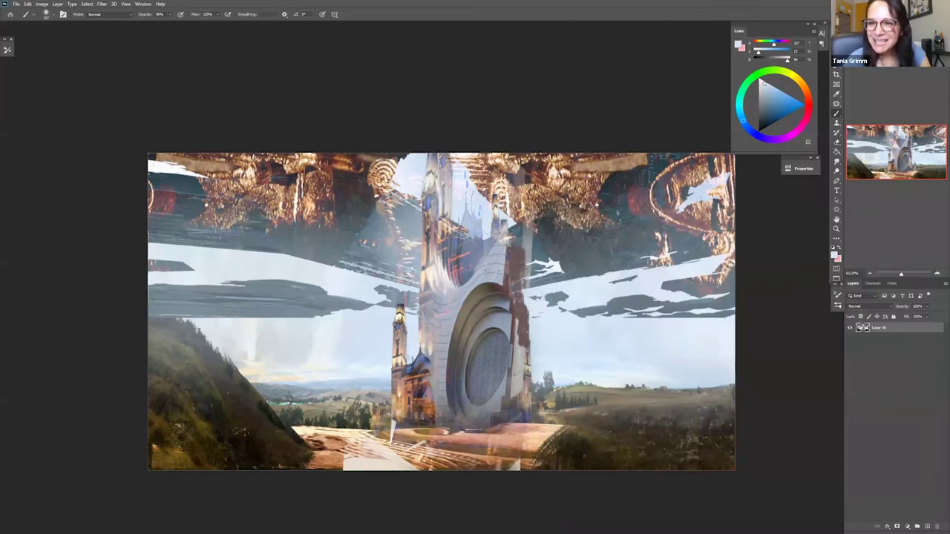
- Lasso the ornamented structure right of the tower, paint a soft black shadow along its lower edge, and deselect
key("l")
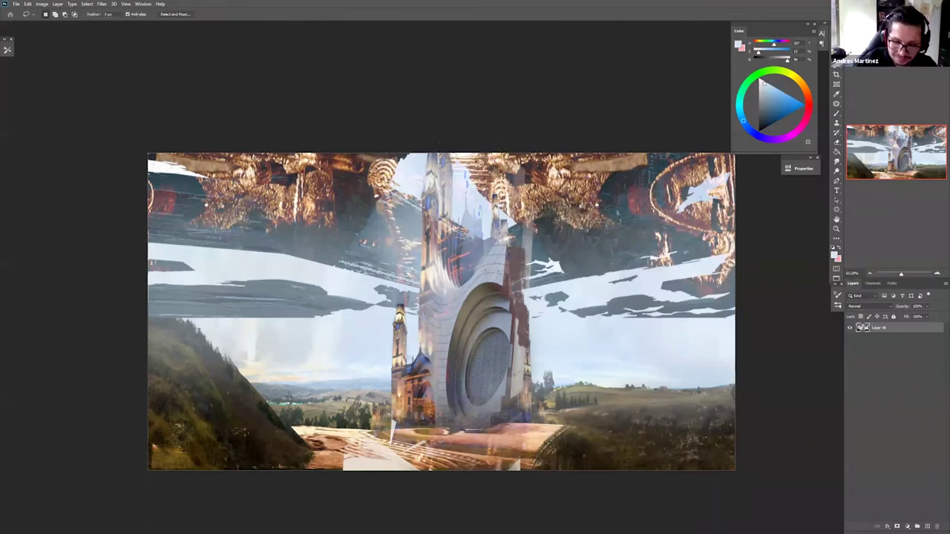
mouse_move(492, 197)
left_mouse_down()
mouse_move(566, 262)
mouse_move(650, 203)
mouse_move(535, 122)
left_mouse_up()
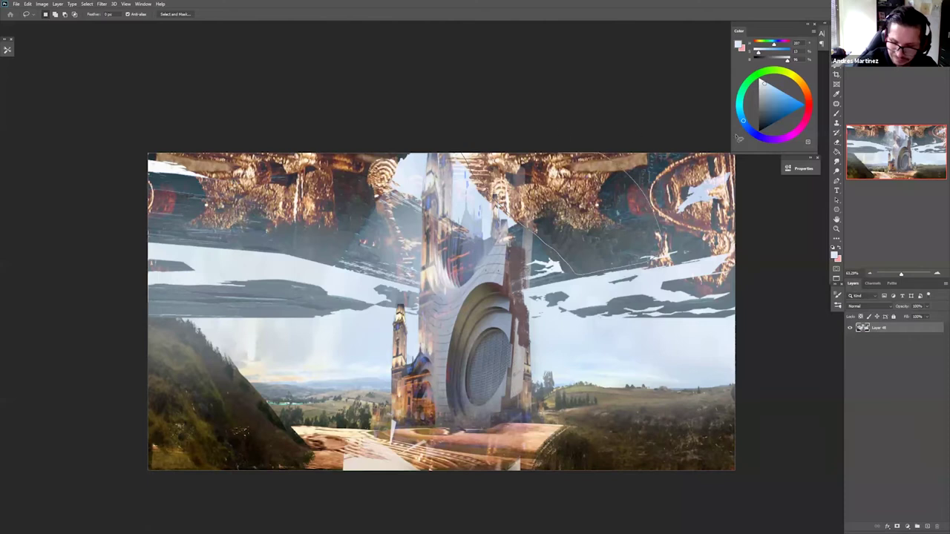
left_click_drag(769, 119, 712, 188)
key("b")
mouse_move(484, 178)
left_mouse_down()
mouse_move(543, 212)
mouse_move(562, 233)
mouse_move(574, 271)
left_mouse_up()
key("ctrl+d")
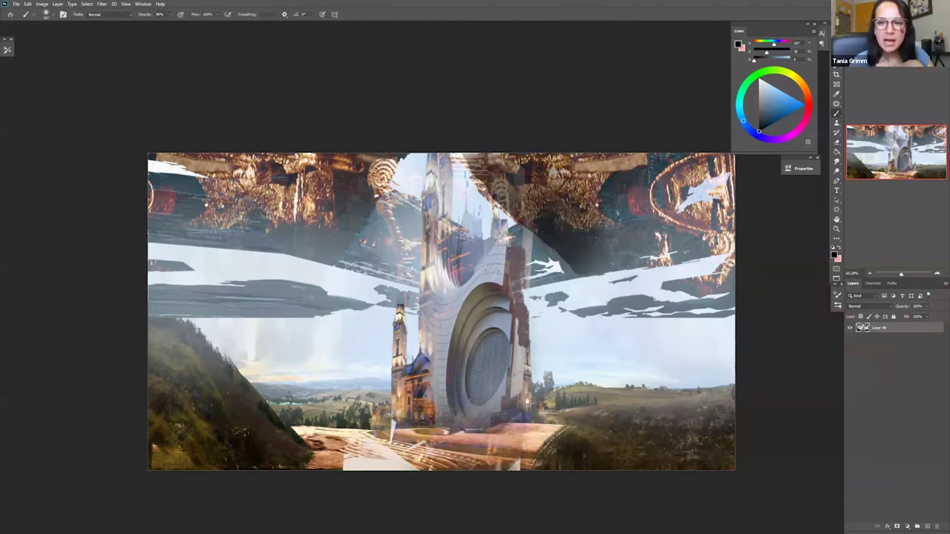
- Lasso the dark hill at the scene's left edge, lower its lightness to -58 with Hue/Saturation, and deselect
key("z")
left_click_drag(540, 382, 515, 400)
mouse_move(527, 436)
left_mouse_down()
mouse_move(493, 405)
mouse_move(502, 404)
left_mouse_up()
key("b")
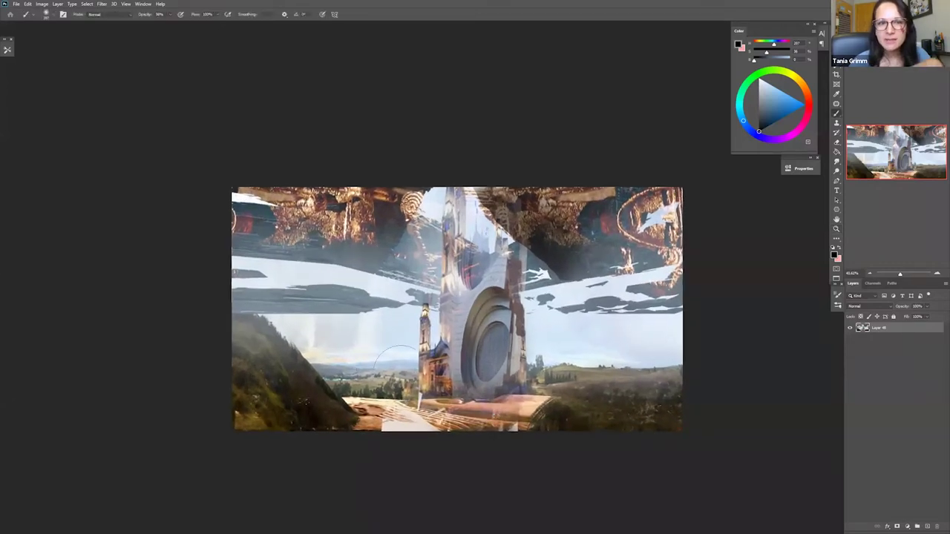
key("l")
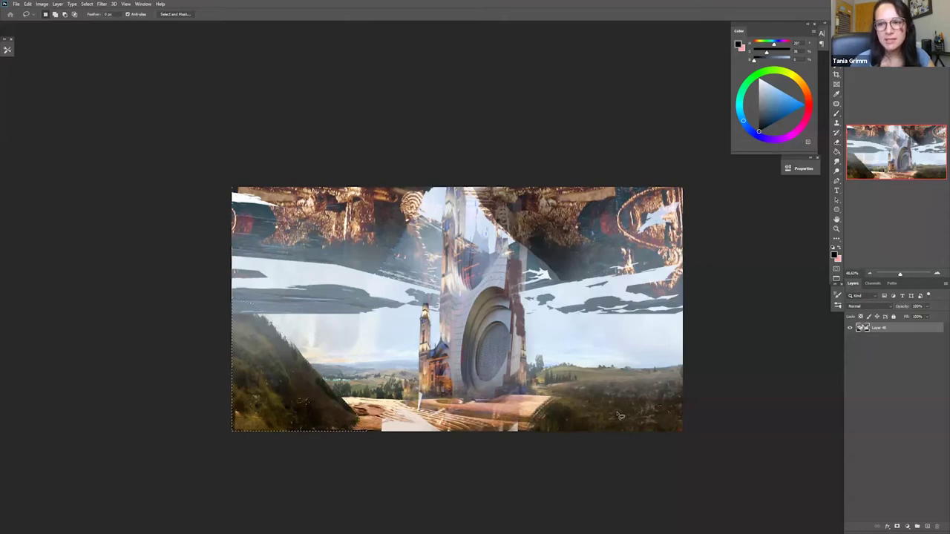
key("v")
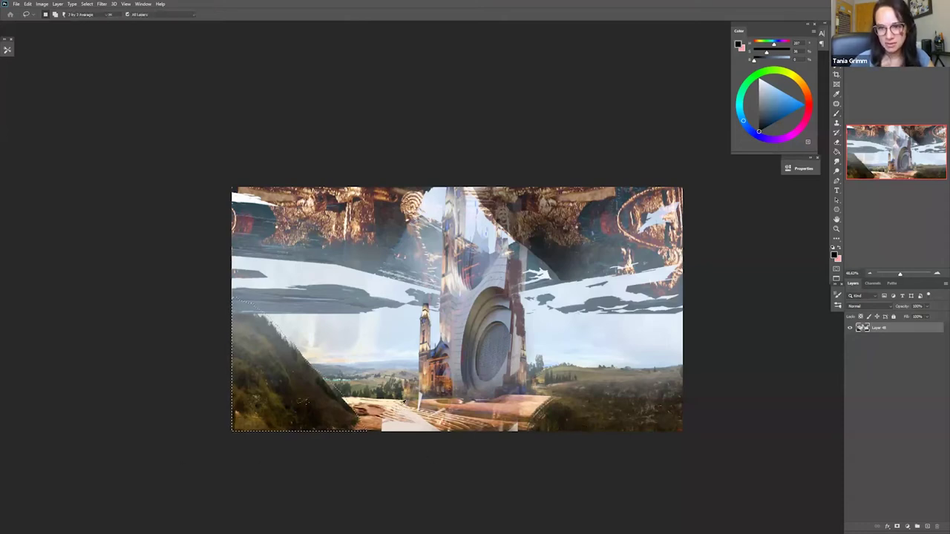
key("ctrl+u")
left_click_drag(699, 246, 692, 247)
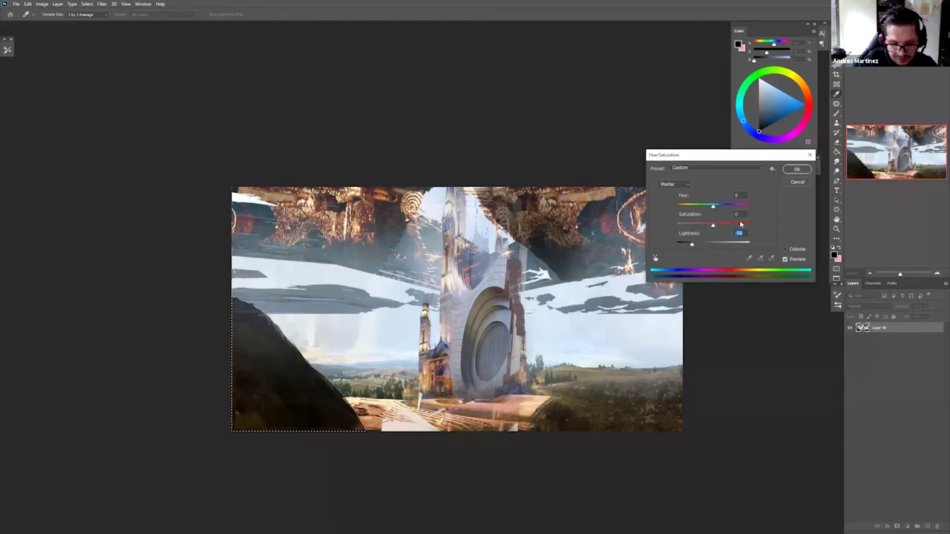
left_click(793, 171)
key("ctrl+d")
left_click_drag(484, 386, 425, 418)
key("b")
key("ctrl+z")
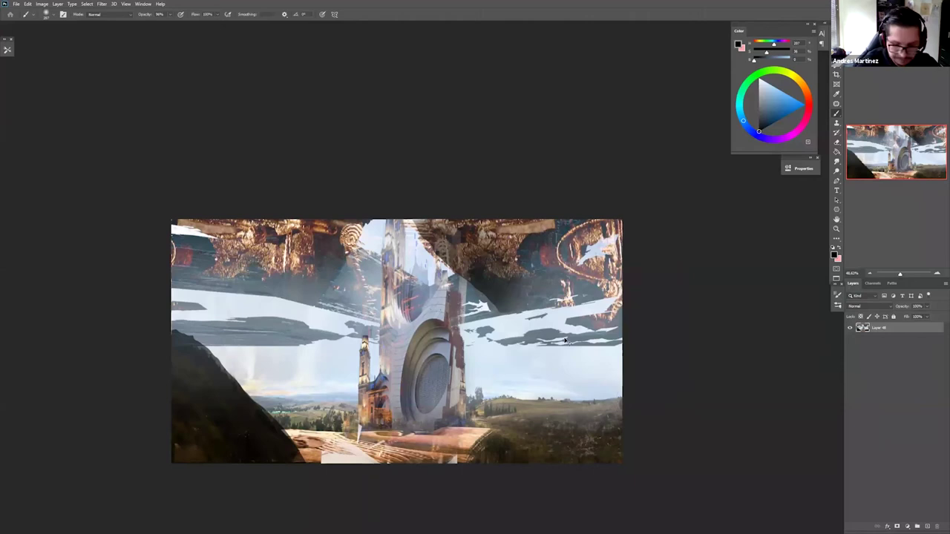
- Start a Color Balance adjustment on the scene, shifting midtones toward magenta and blue and highlights toward red and slightly toward yellow
key("ctrl+b")
left_click_drag(711, 258, 703, 259)
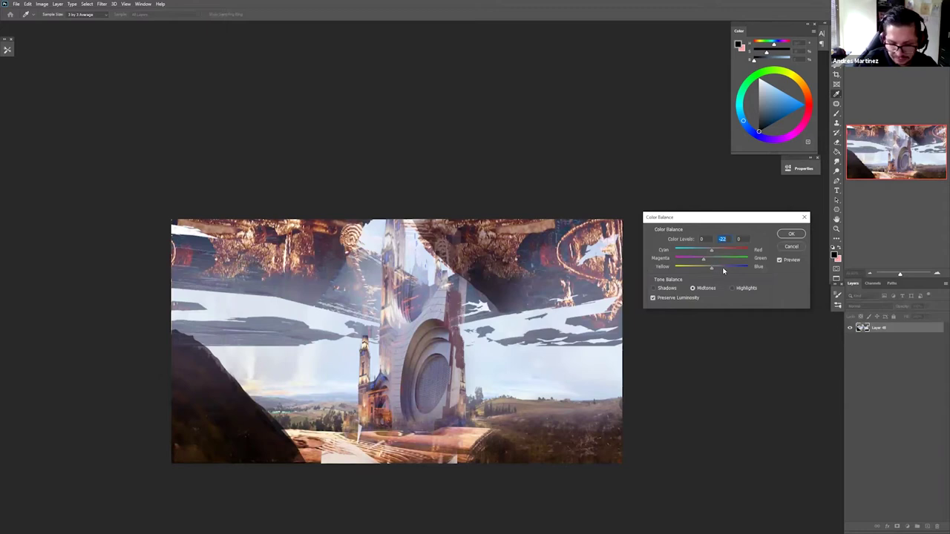
left_click(720, 269)
left_click(726, 270)
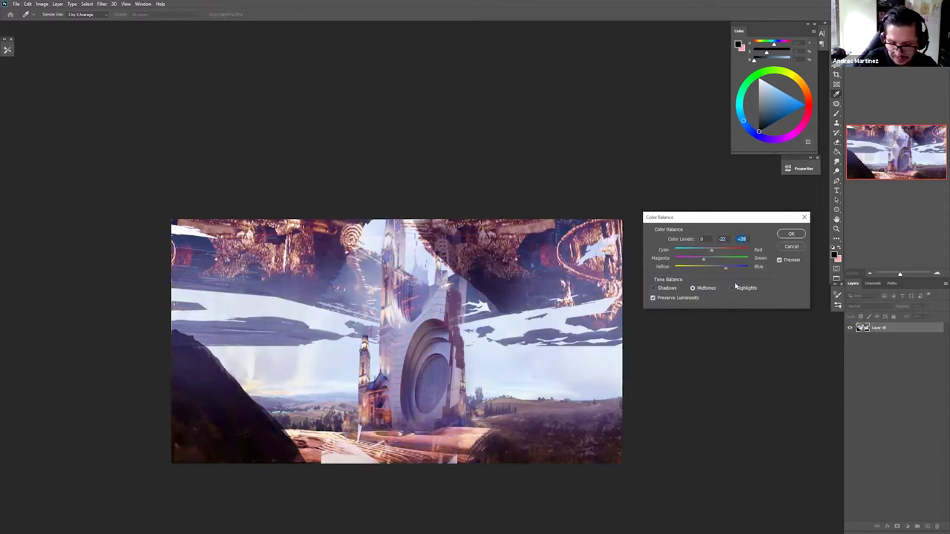
left_click(731, 288)
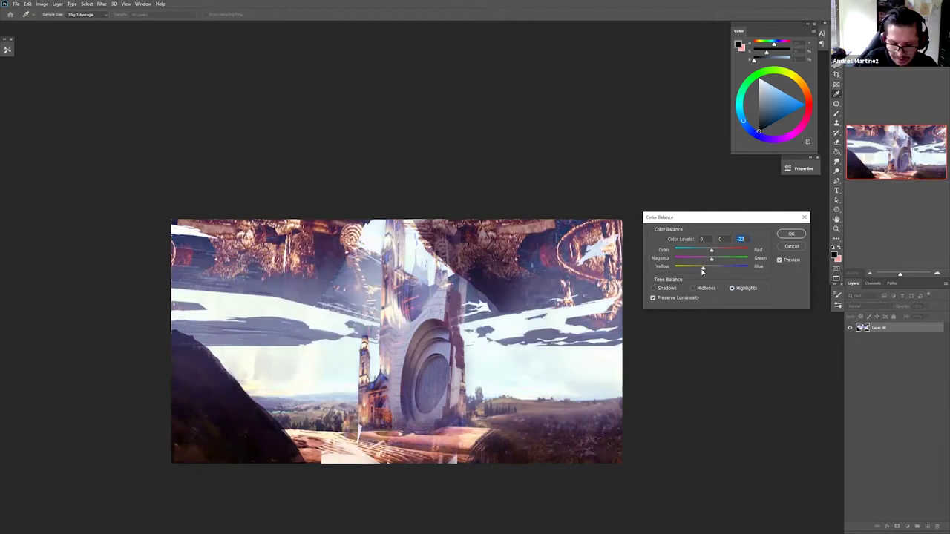
left_click(703, 270)
left_click(708, 270)
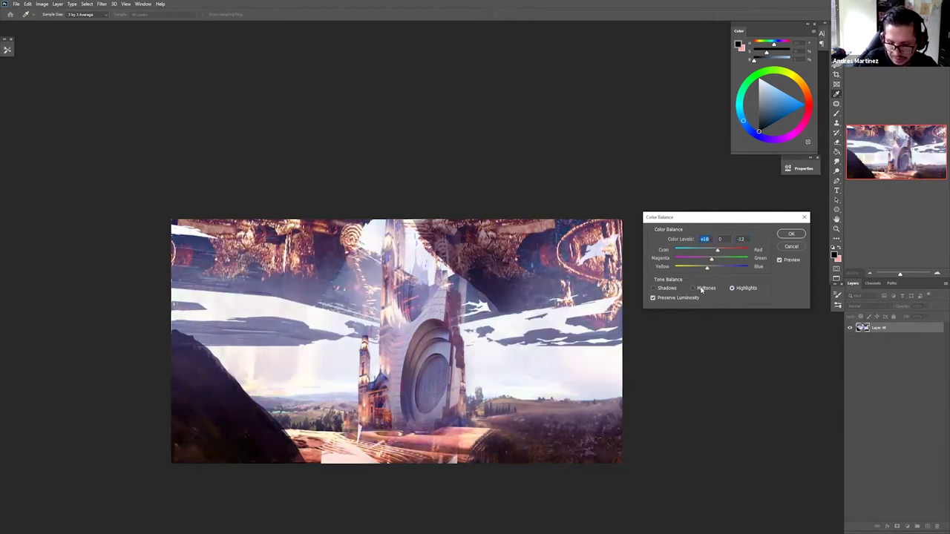
- Refine the Color Balance midtones to magenta -38 and blue +20, bring the highlights' yellow-blue balance close to neutral, and apply
left_click(693, 288)
left_click(729, 271)
left_click(699, 260)
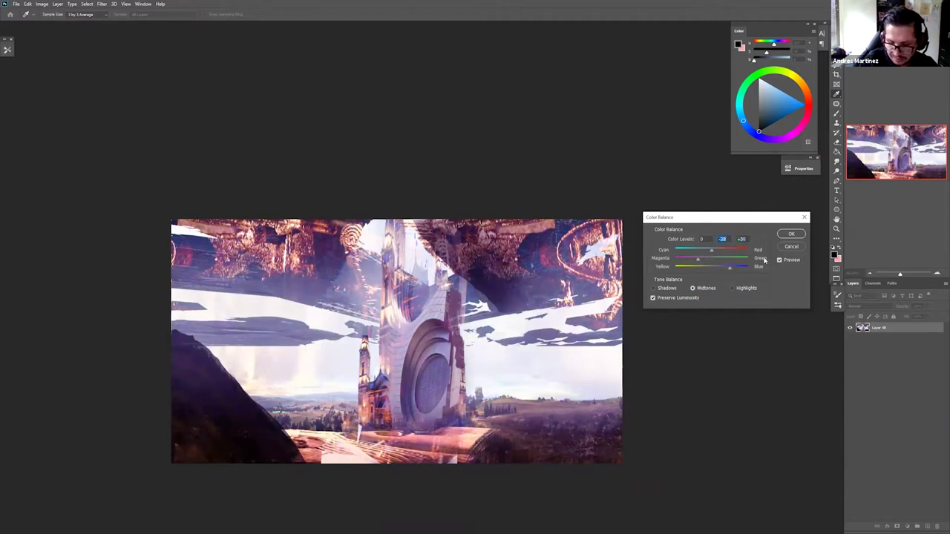
left_click(719, 269)
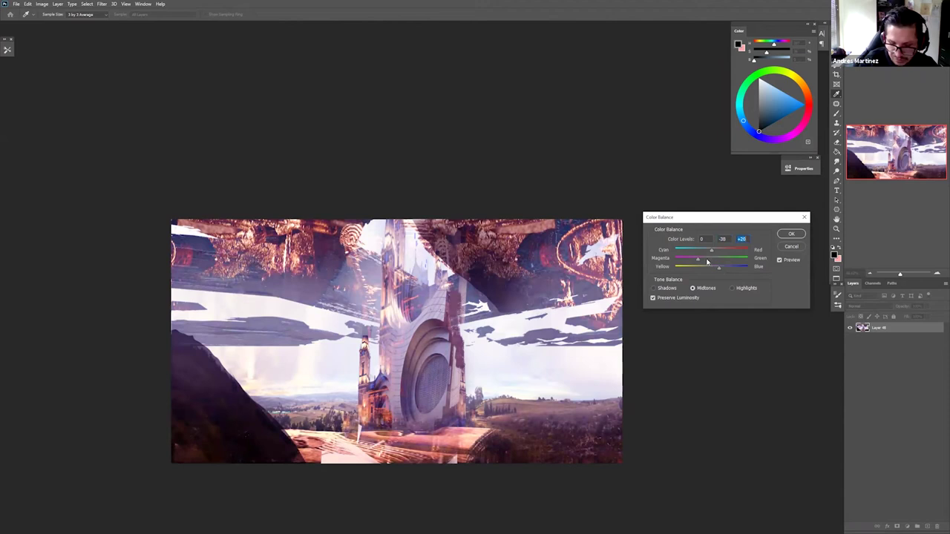
left_click(731, 288)
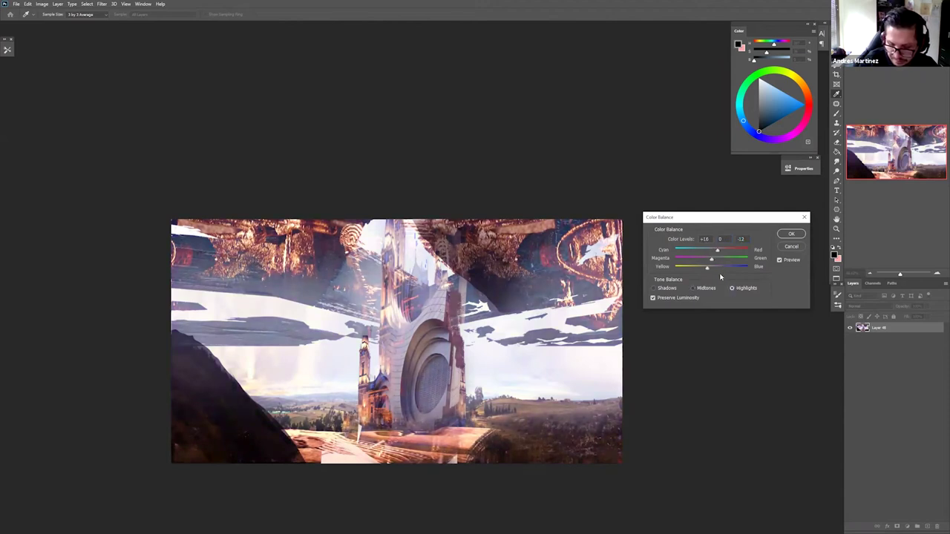
left_click(714, 270)
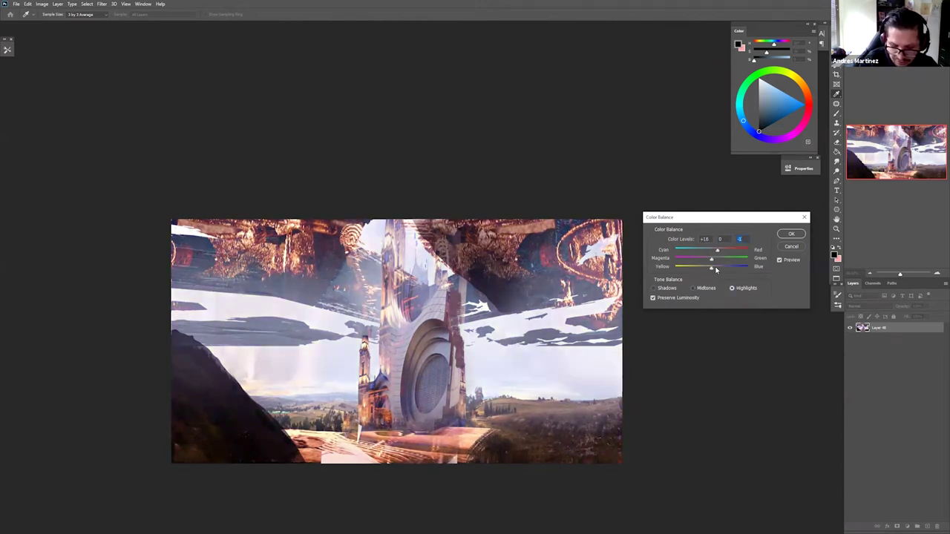
left_click(788, 235)
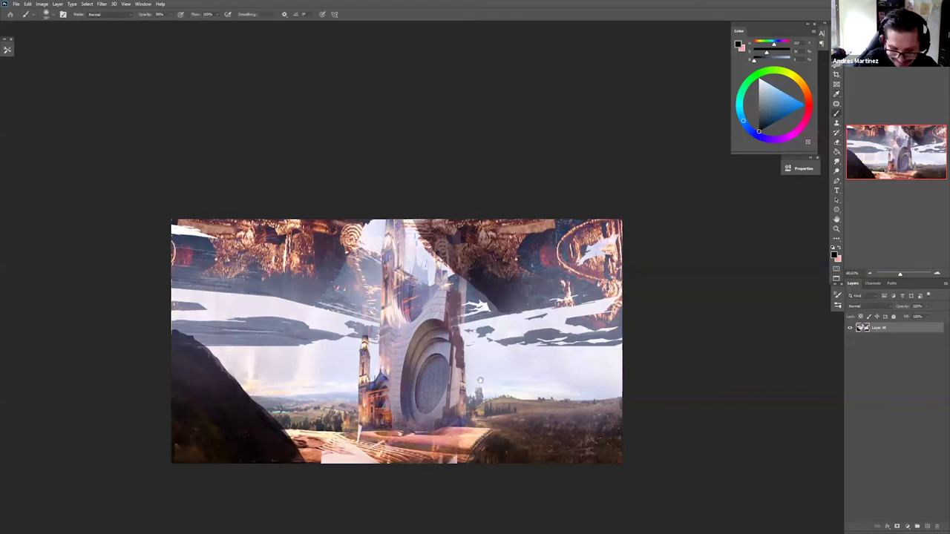
- Lasso the tower with its adjoining church, copy it to a new layer, and darken the copy with a Levels midtone of 0.61
mouse_move(427, 383)
left_mouse_down()
mouse_move(452, 356)
mouse_move(431, 384)
mouse_move(450, 377)
mouse_move(435, 368)
left_mouse_up()
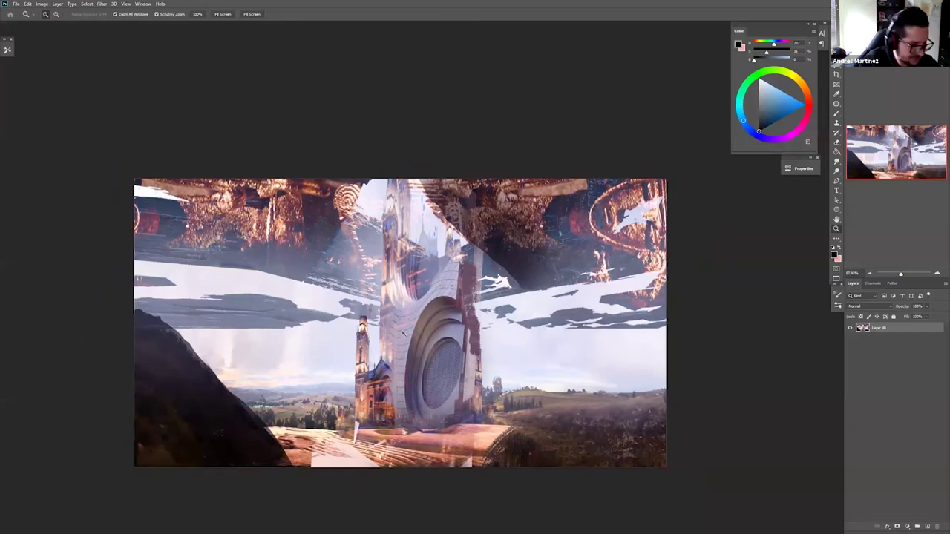
key("l")
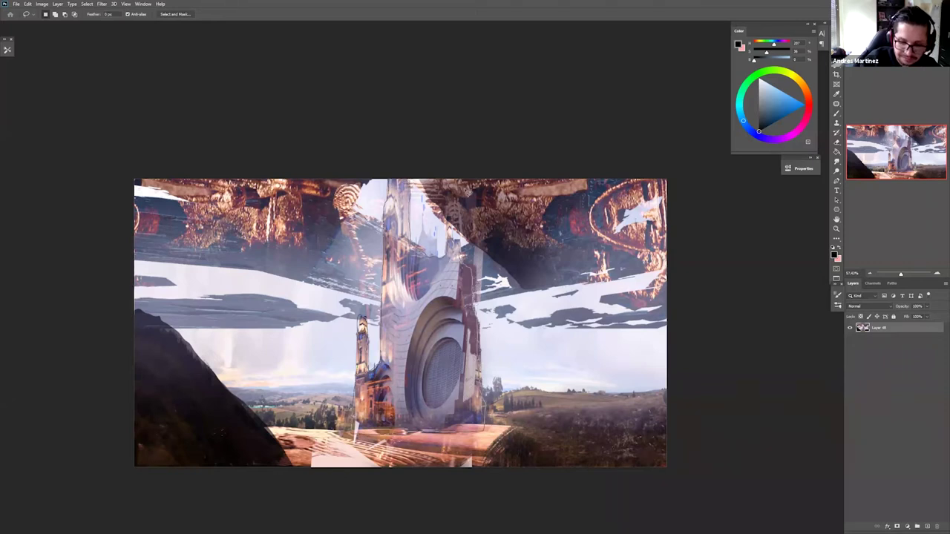
left_click(468, 191)
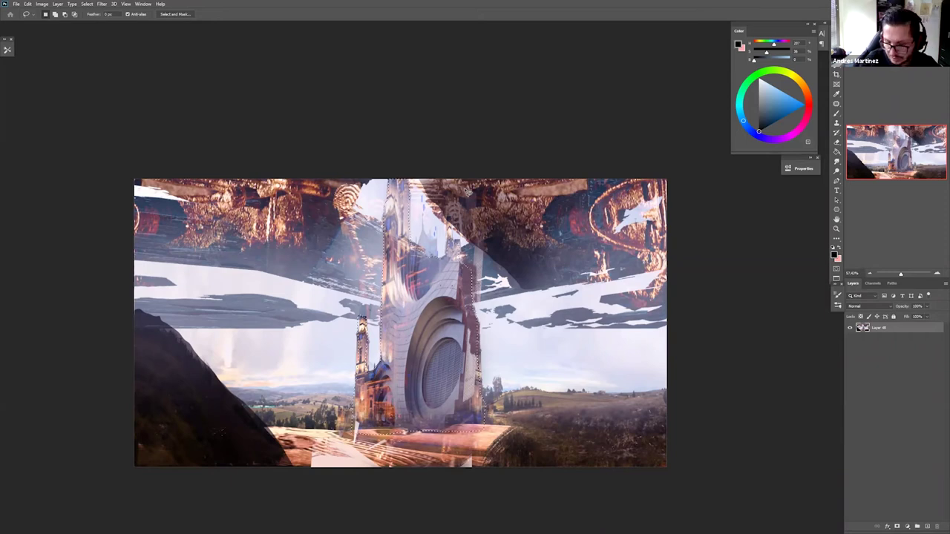
key("ctrl+j")
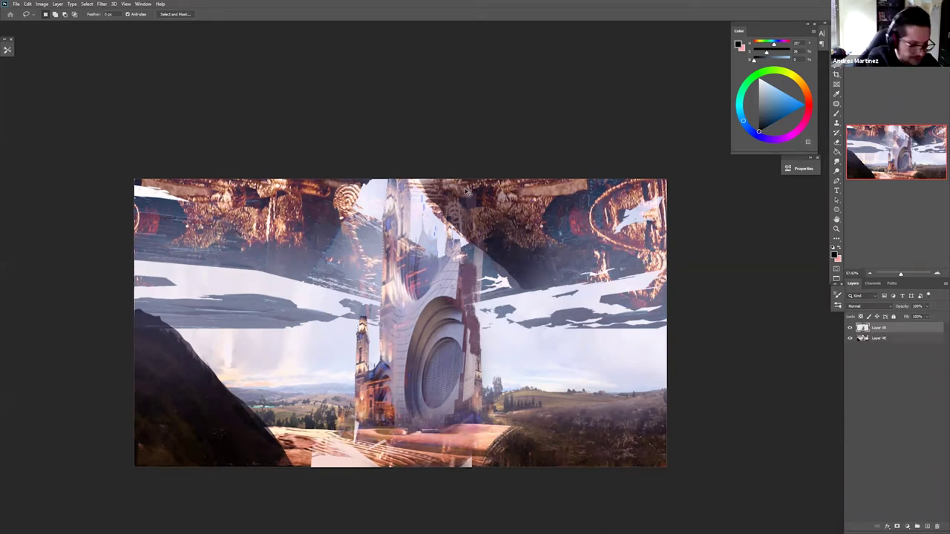
key("ctrl+l")
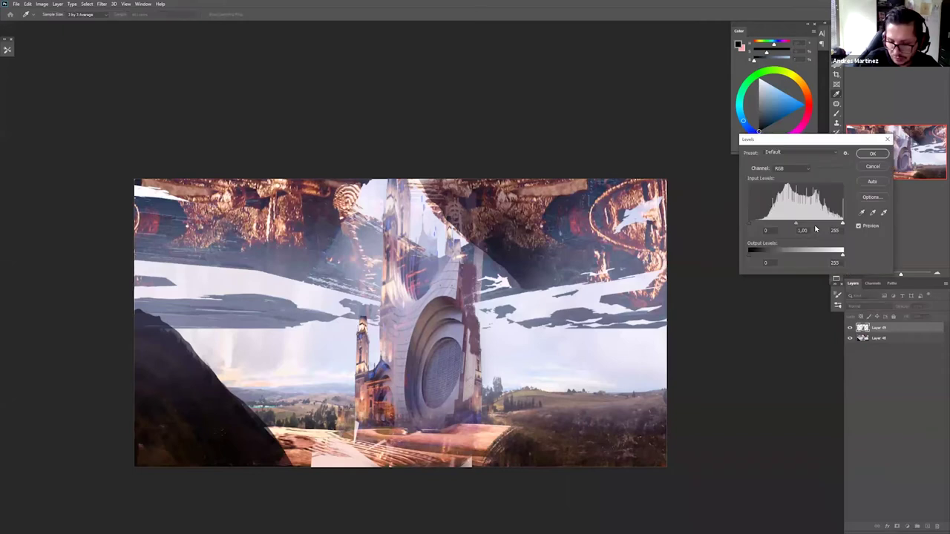
left_click_drag(812, 226, 811, 227)
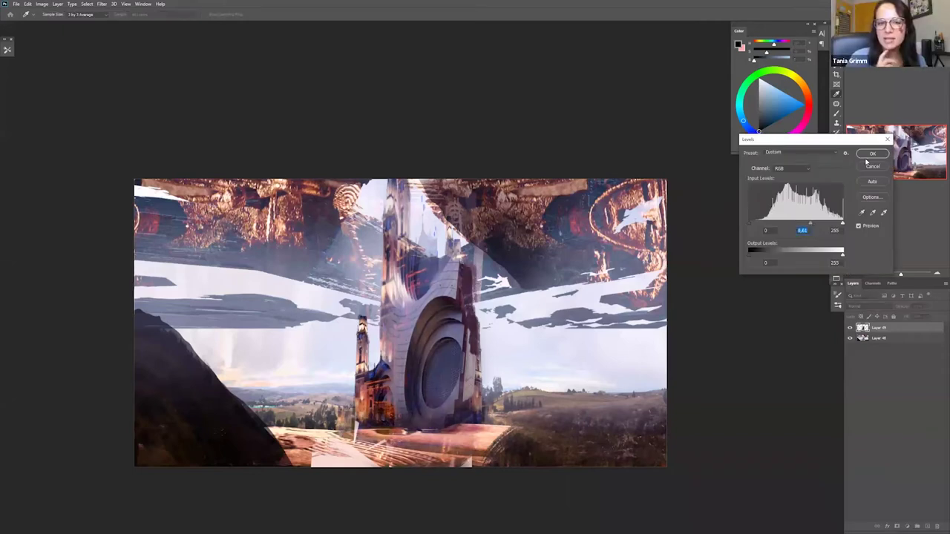
key("Return")
- On the background scene layer, paint soft haze behind the tower using a pale colour sampled from the sky
left_click_drag(511, 387, 518, 397)
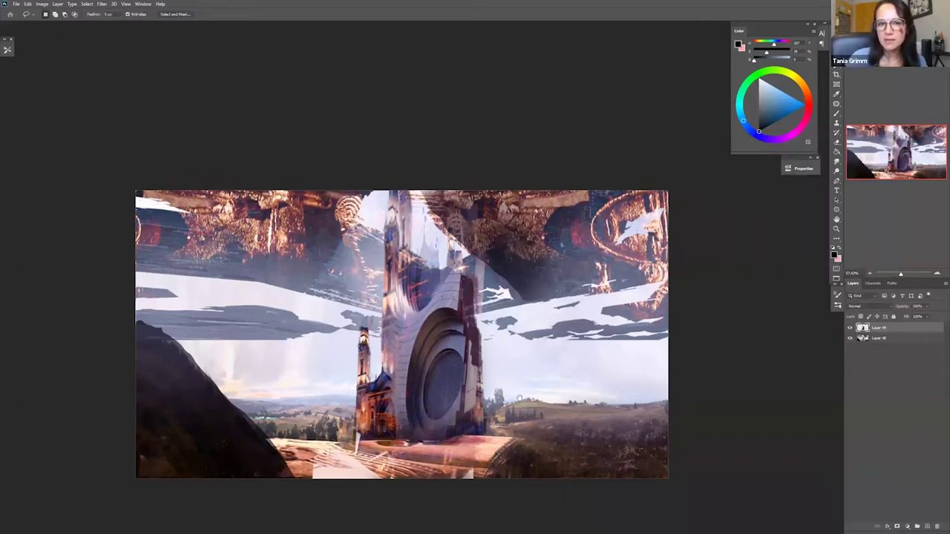
left_click(859, 339)
key("b")
left_click(524, 304, "alt")
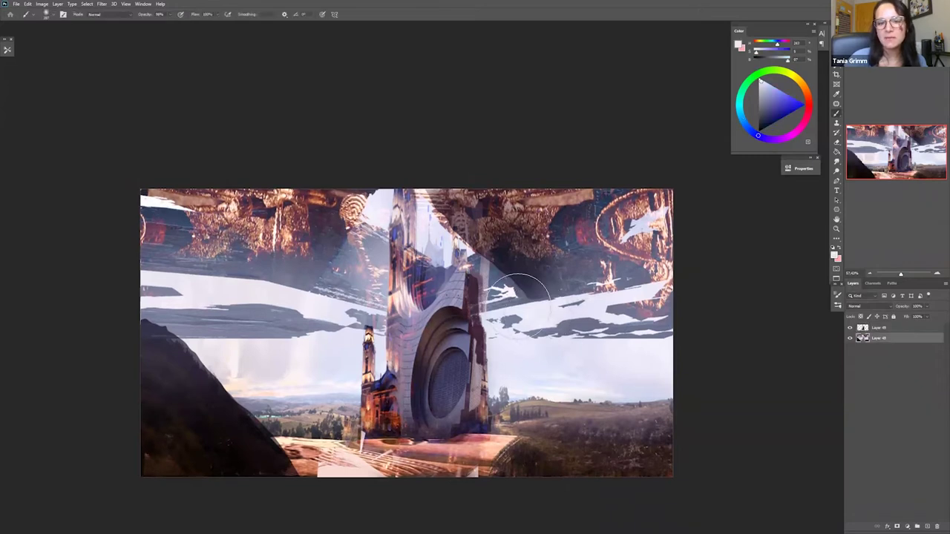
mouse_move(518, 297)
left_mouse_down()
mouse_move(483, 235)
mouse_move(464, 227)
mouse_move(471, 267)
mouse_move(452, 216)
mouse_move(346, 237)
mouse_move(356, 321)
left_mouse_up()
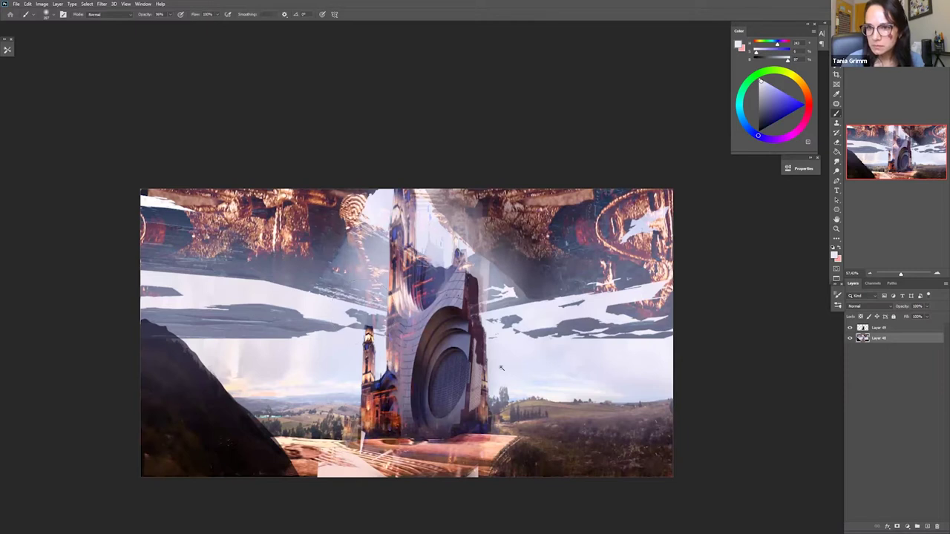
- Paste the grassy landscape photo, keep a cropped strip of it on its own layer, and remove the hidden source layer
key("z")
mouse_move(517, 365)
left_mouse_down()
mouse_move(474, 367)
mouse_move(421, 337)
left_mouse_up()
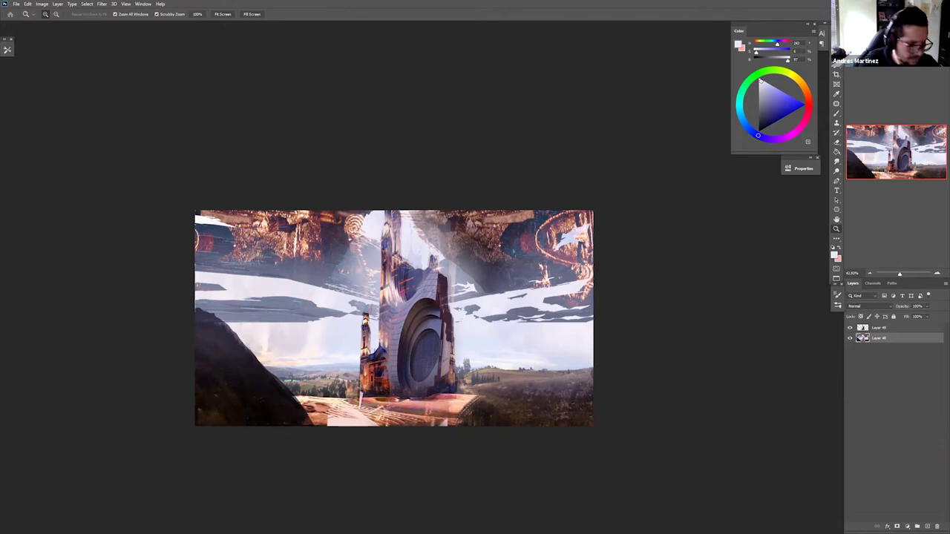
key("ctrl+v")
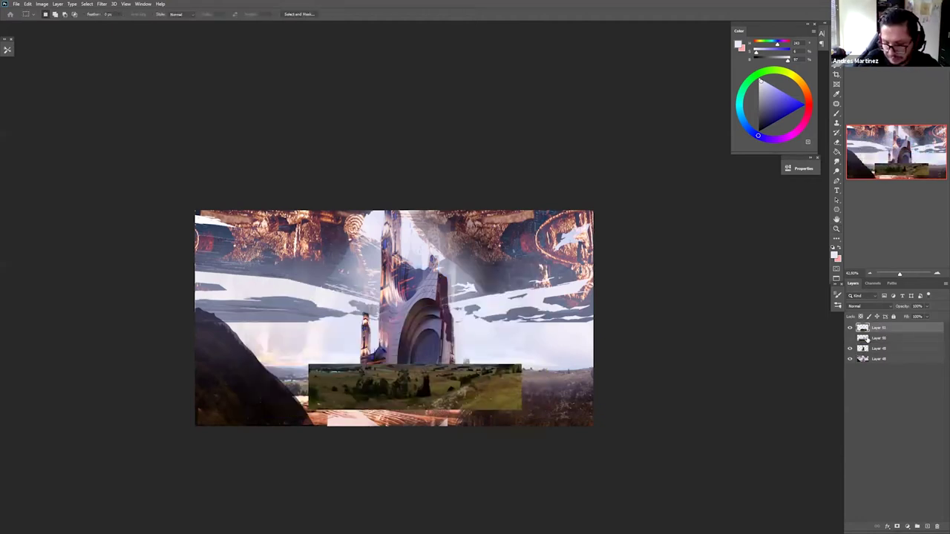
left_click(867, 339)
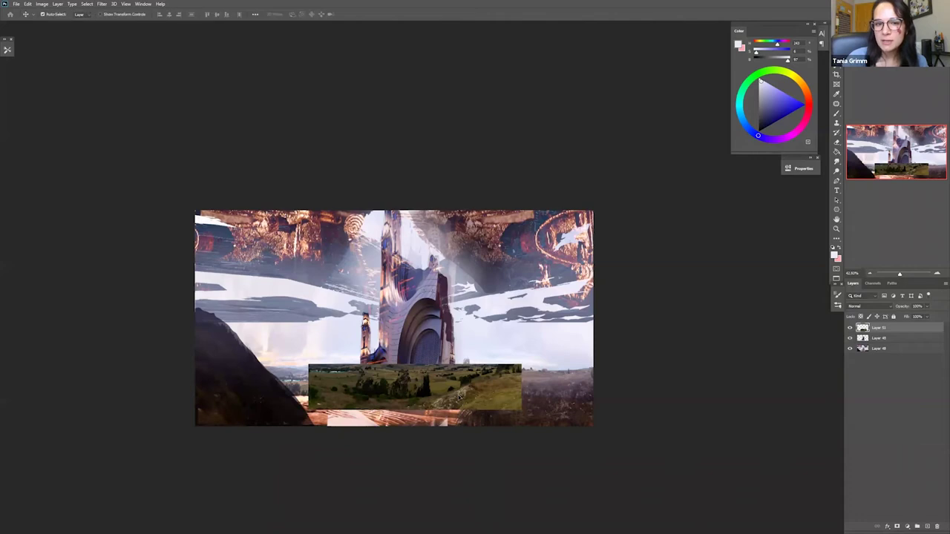
key("ctrl+z")
- Place the grass strip below the tower and transform it in perspective, widening its lower edge past both sides of the canvas
key("ctrl+t")
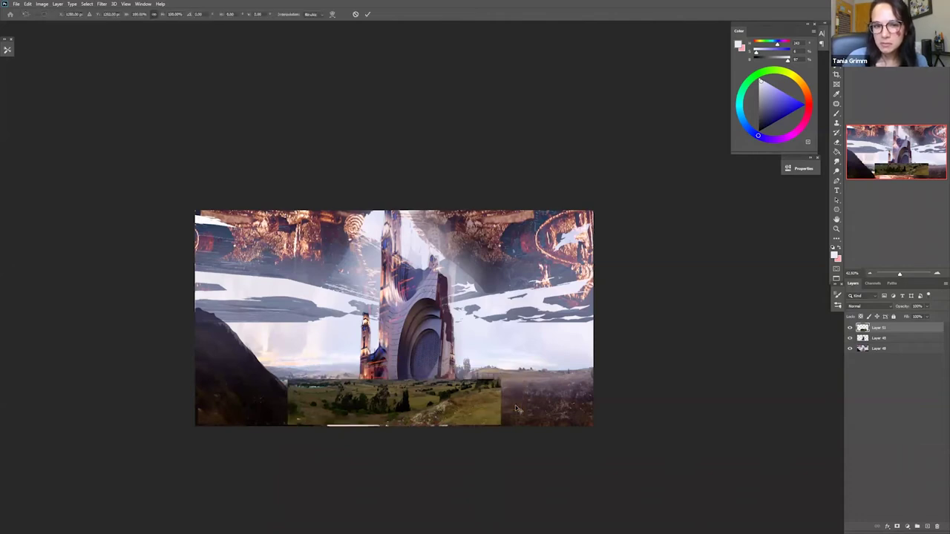
right_click(470, 263)
left_click(499, 304)
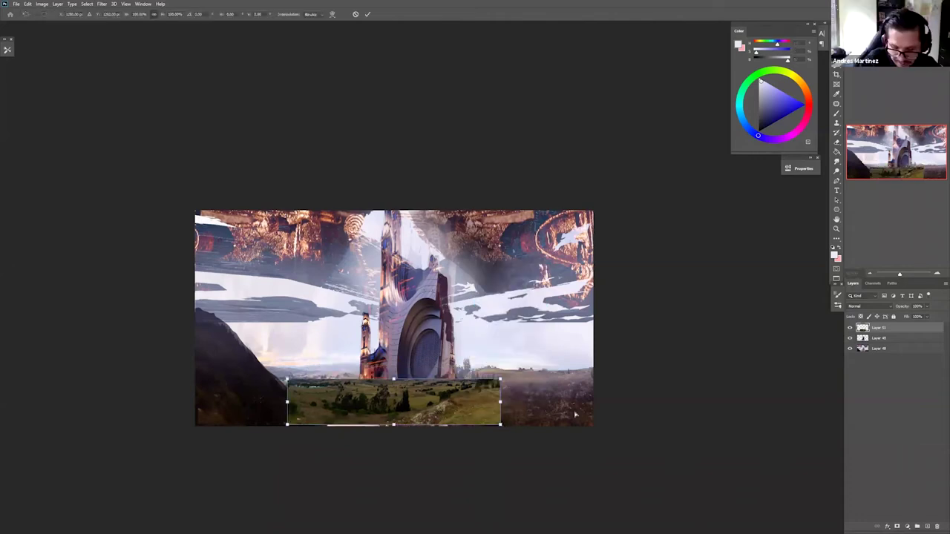
left_click_drag(500, 425, 601, 425)
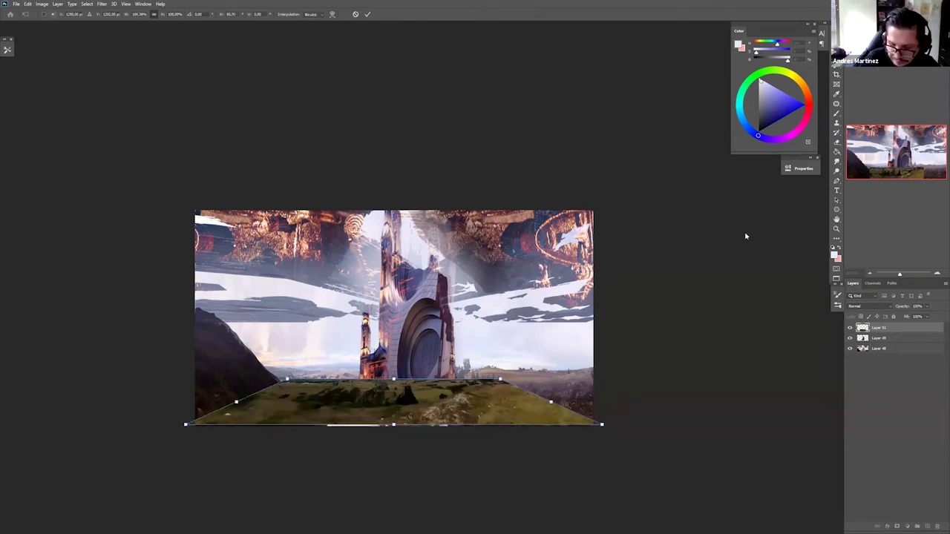
key("Return")
- Raise the grass layer's saturation to +54 and set its blend mode to Screen
key("ctrl+u")
left_click_drag(713, 226, 734, 227)
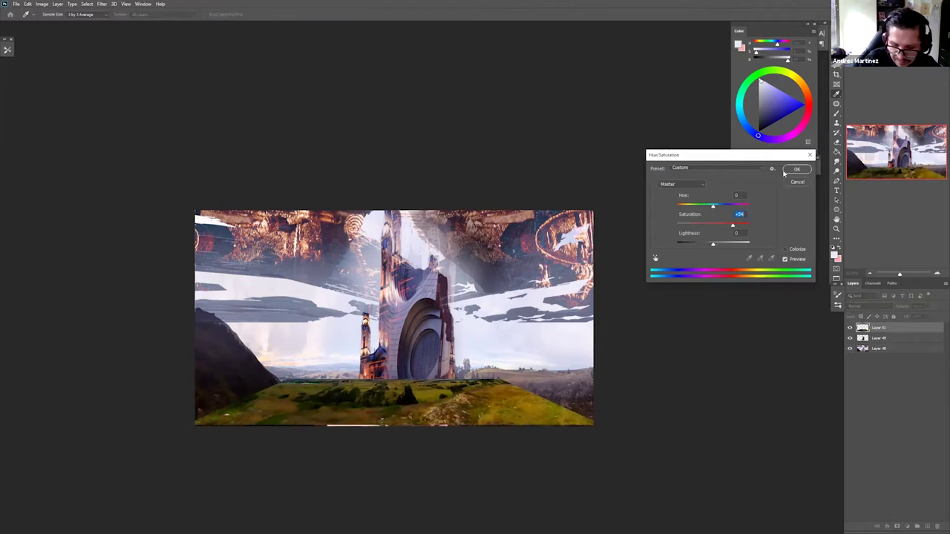
key("Return")
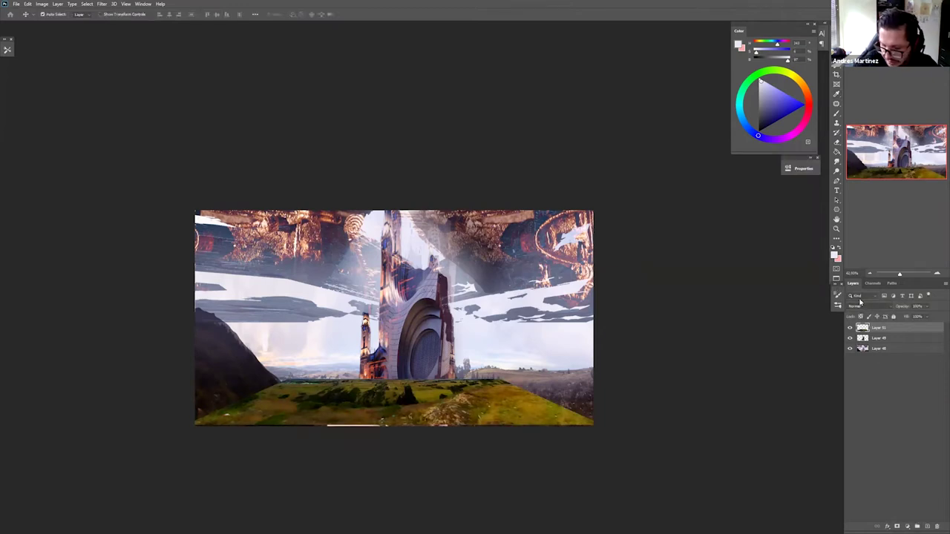
left_click(865, 306)
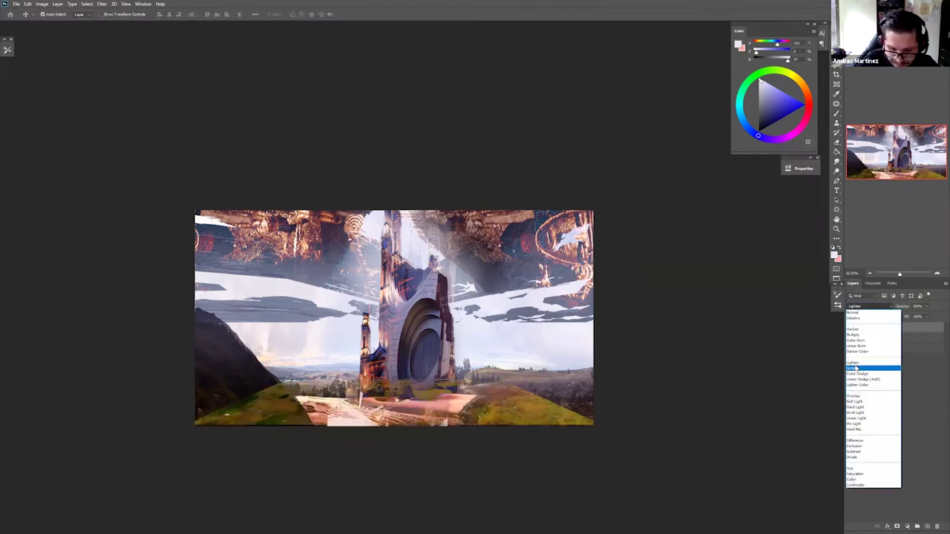
left_click(857, 365)
- With a textured eraser brush, remove the parts of the grass strip overlapping the dark hill and the field to the right of the tower
key("ctrl+plus")
key("ctrl+plus")
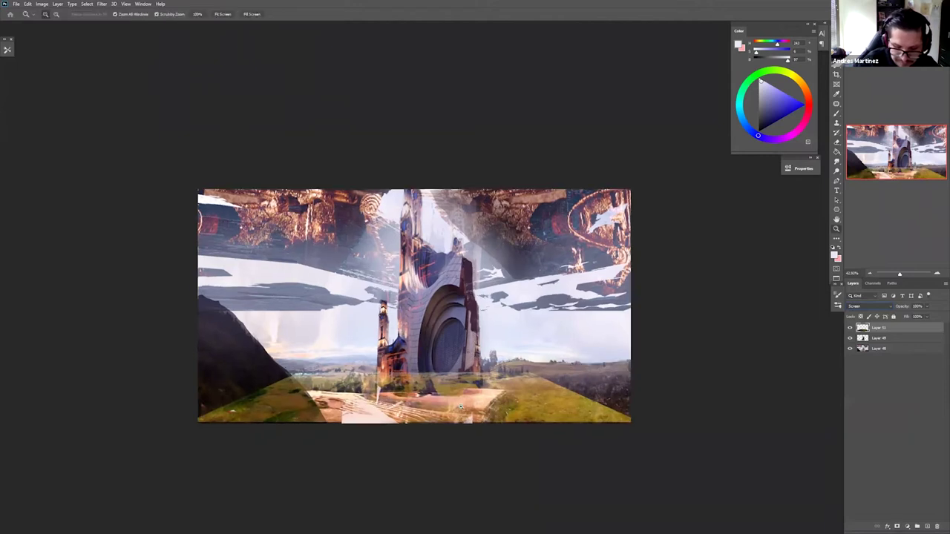
key("b")
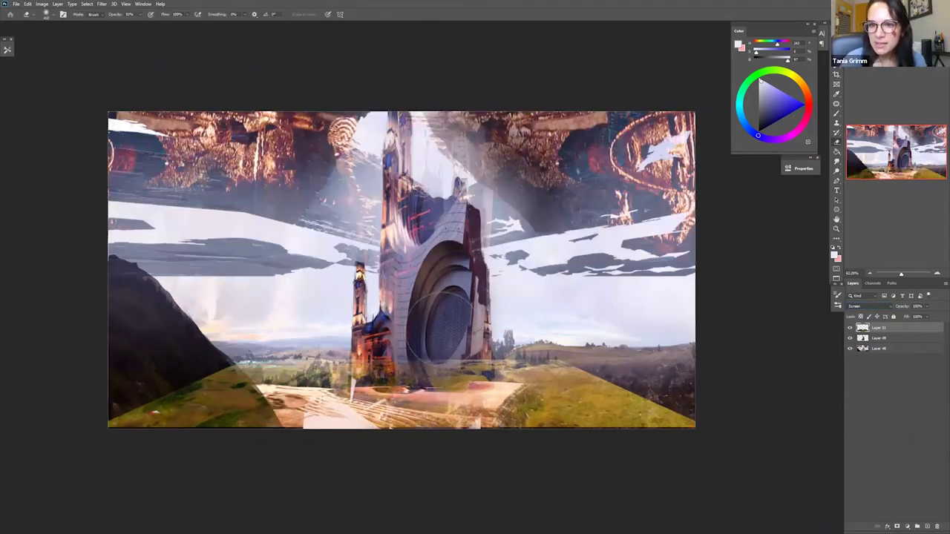
right_click(437, 348)
left_click(424, 348)
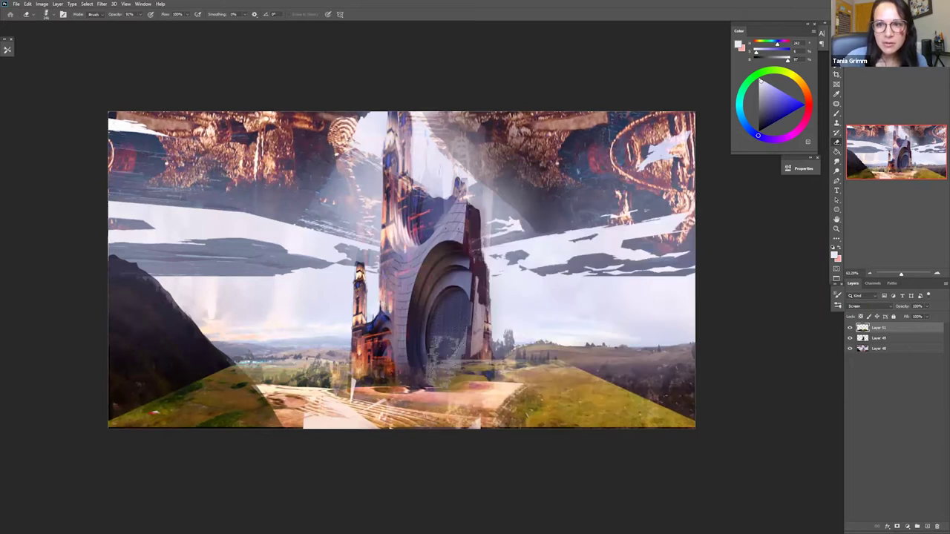
mouse_move(223, 356)
left_mouse_down()
mouse_move(230, 401)
mouse_move(213, 424)
mouse_move(167, 392)
mouse_move(117, 425)
mouse_move(113, 416)
mouse_move(225, 427)
left_mouse_up()
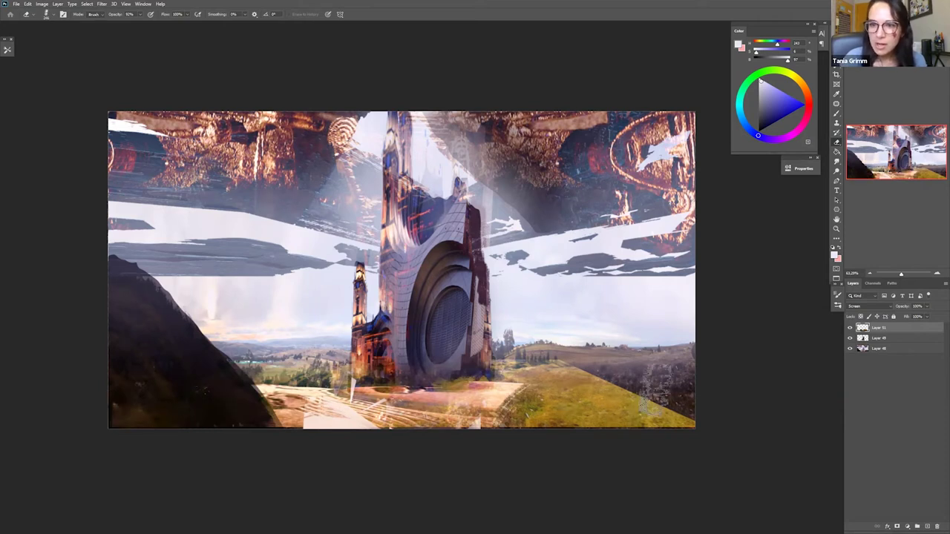
mouse_move(560, 367)
left_mouse_down()
mouse_move(659, 394)
mouse_move(686, 414)
mouse_move(652, 410)
mouse_move(614, 432)
left_mouse_up()
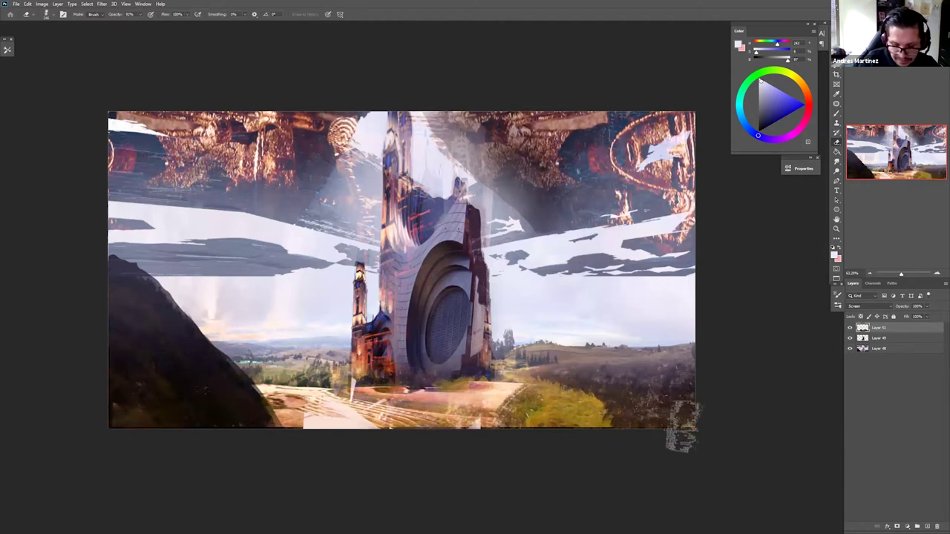
key("ctrl+space")
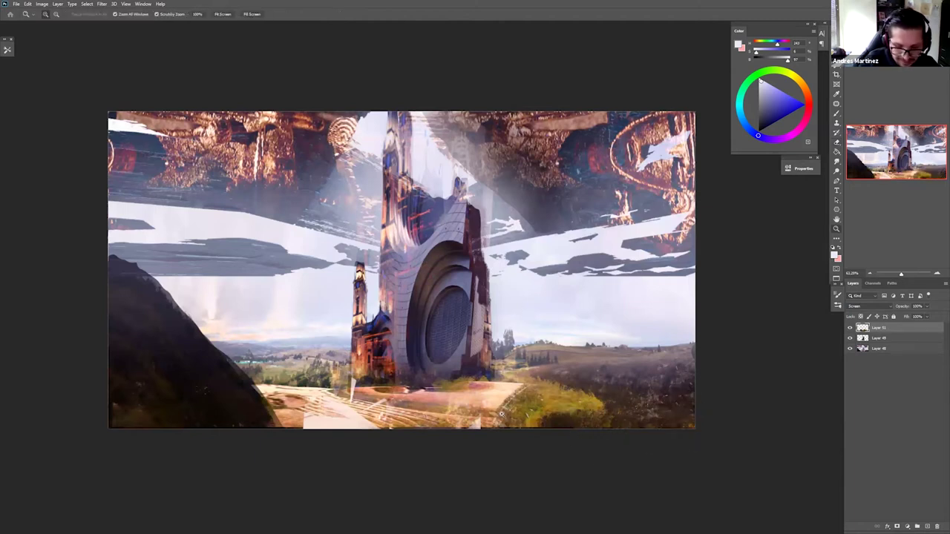
left_click_drag(518, 402, 500, 426)
mouse_move(505, 378)
left_mouse_down()
mouse_move(472, 411)
mouse_move(480, 392)
left_mouse_up()
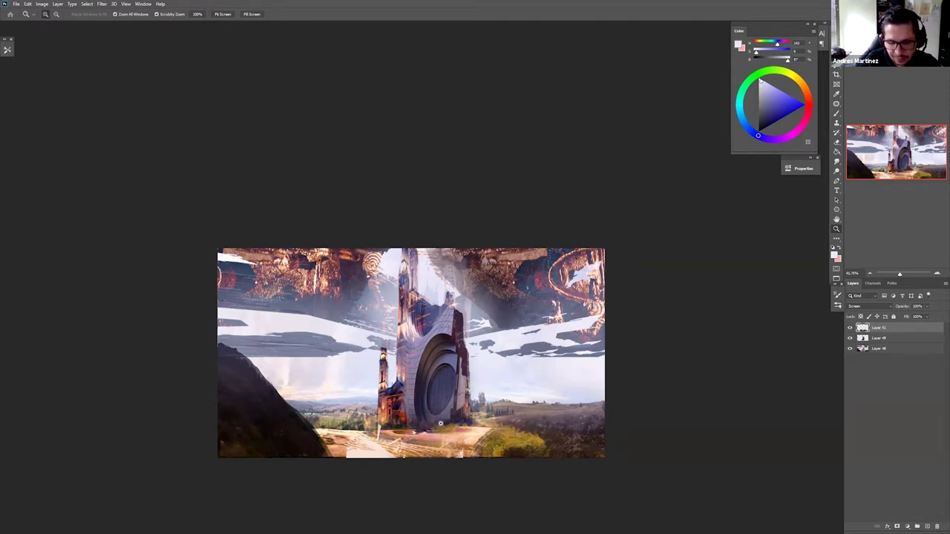
- Choose the Hard Elliptical brush and sample a muted purple-grey from the tower's right edge
left_click_drag(422, 425, 427, 426)
key("b")
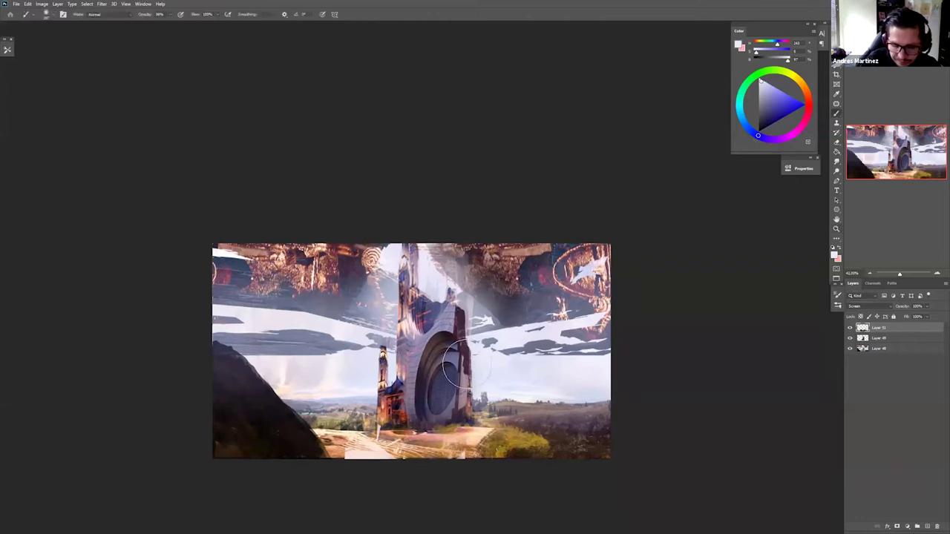
right_click(613, 343)
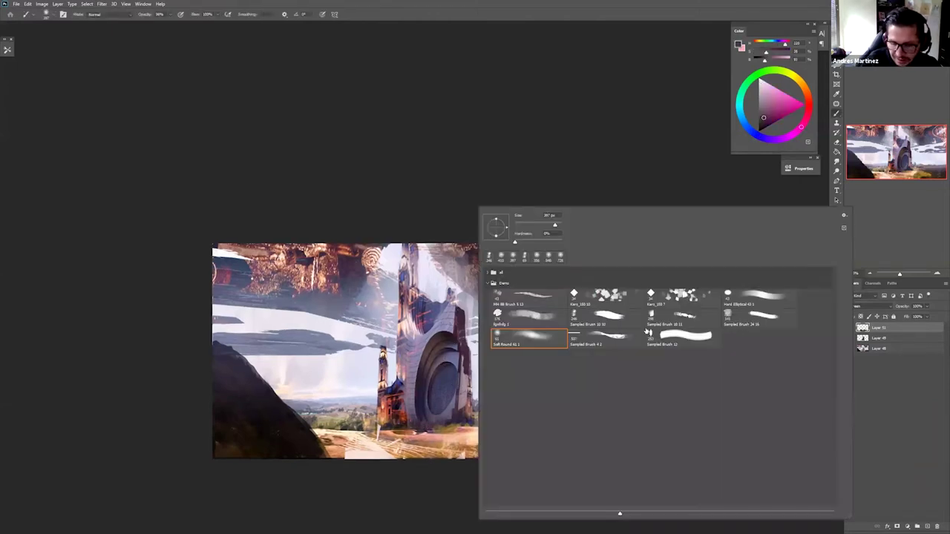
left_click(670, 336)
left_click(745, 302)
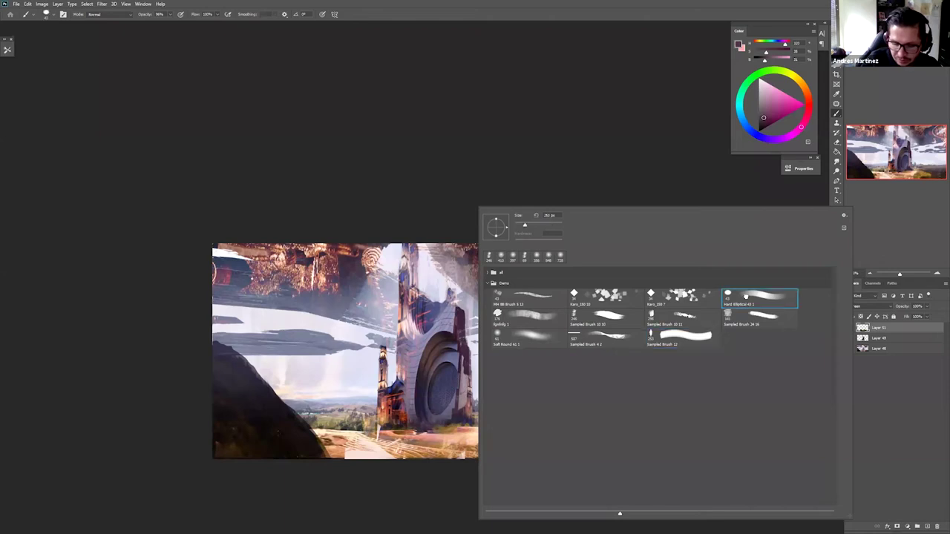
left_click(470, 359, "alt")
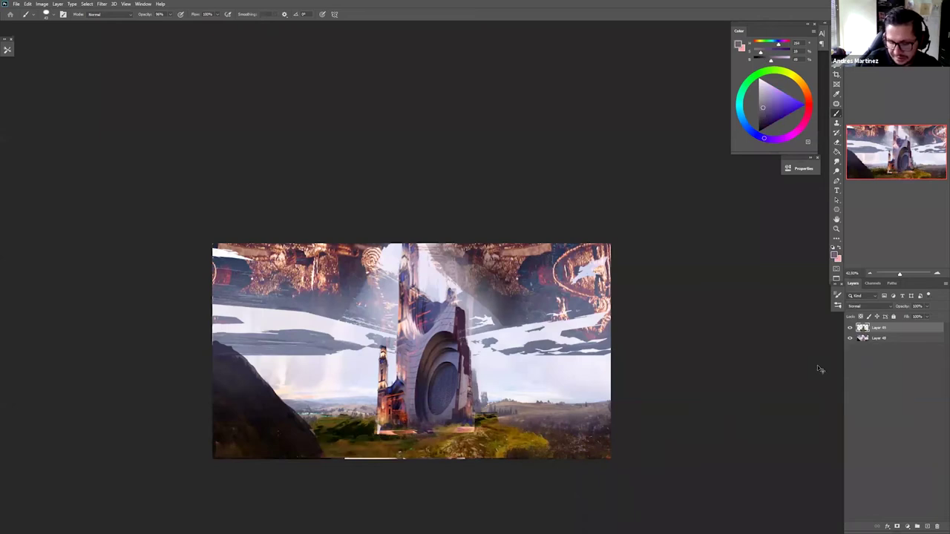
- Merge the layers into one and paint a dark rocky mass beside the tower's right base using colours sampled from the tower
key("ctrl+e")
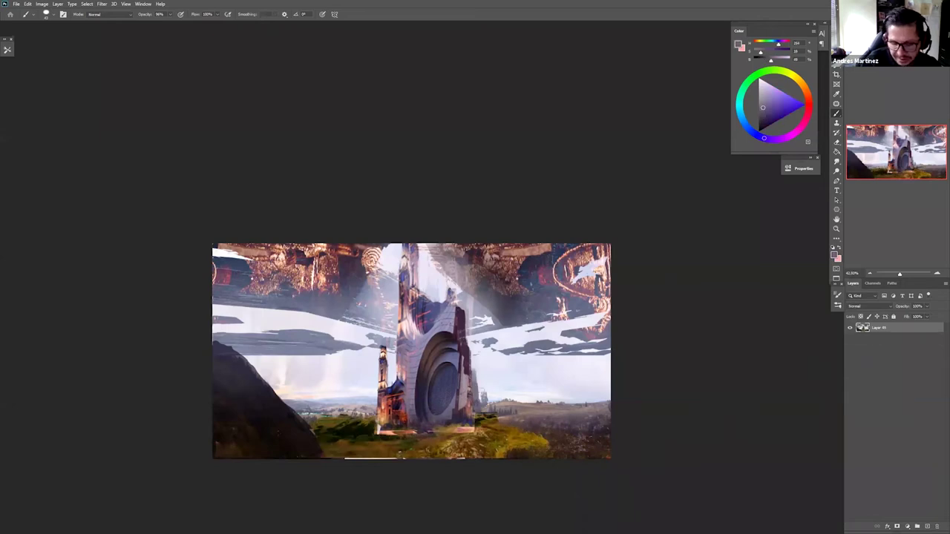
left_click(474, 386, "alt")
mouse_move(476, 374)
left_mouse_down()
mouse_move(481, 400)
mouse_move(493, 404)
mouse_move(484, 409)
mouse_move(500, 410)
left_mouse_up()
left_click(469, 349, "alt")
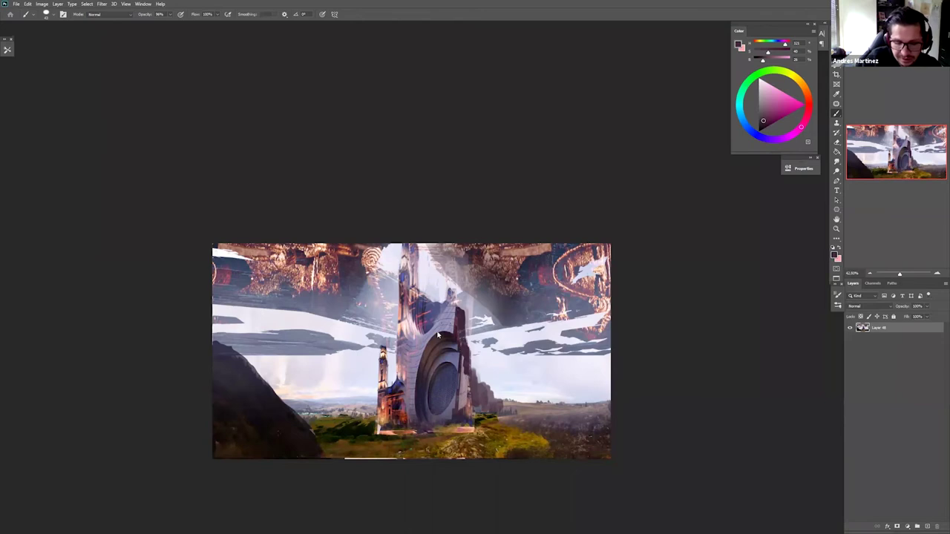
- Turn on the greyscale proof view and paint over the bright edge at the tower's lower-left corner with a sampled ground colour
key("z")
mouse_move(461, 349)
left_mouse_down()
mouse_move(475, 355)
mouse_move(458, 343)
left_mouse_up()
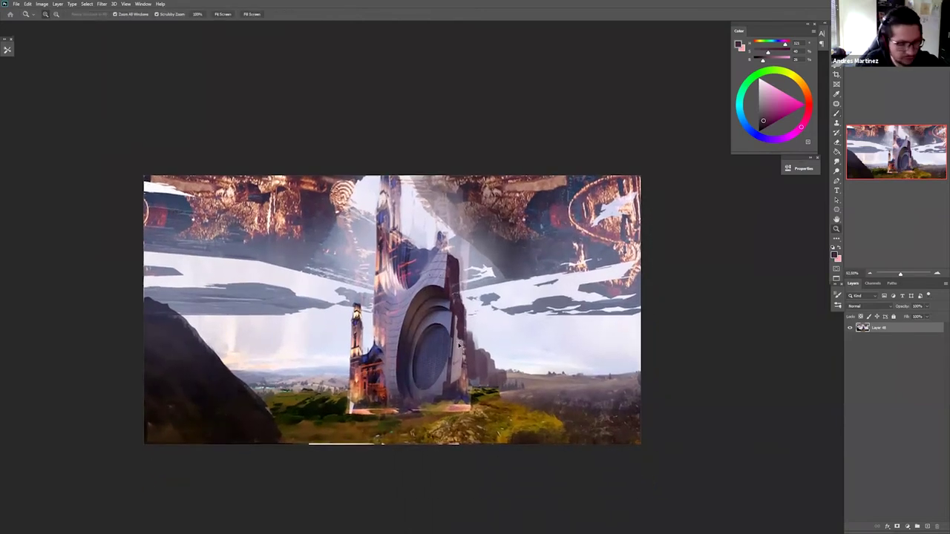
left_click(418, 369)
key("b")
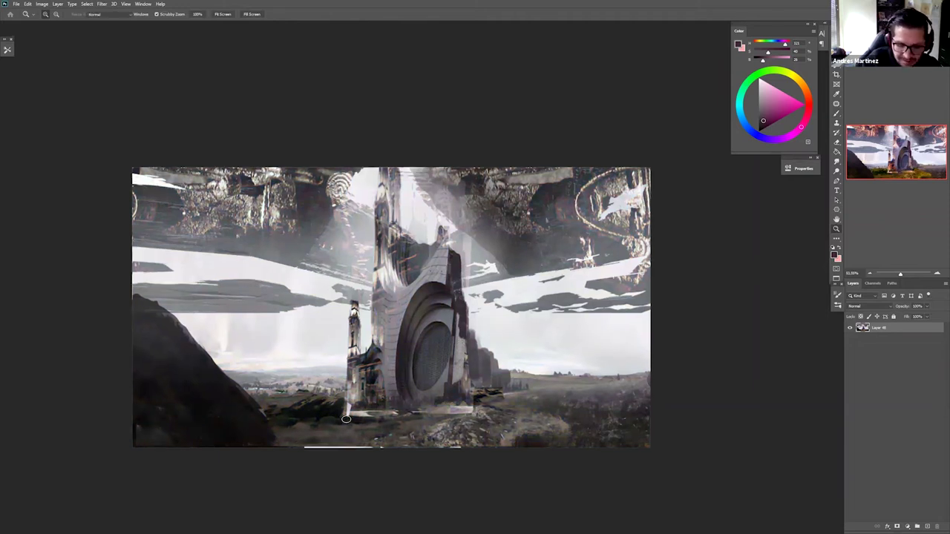
left_click(342, 399, "alt")
mouse_move(347, 409)
left_mouse_down()
mouse_move(370, 414)
mouse_move(302, 414)
mouse_move(300, 406)
left_mouse_up()
left_click(275, 396, "alt")
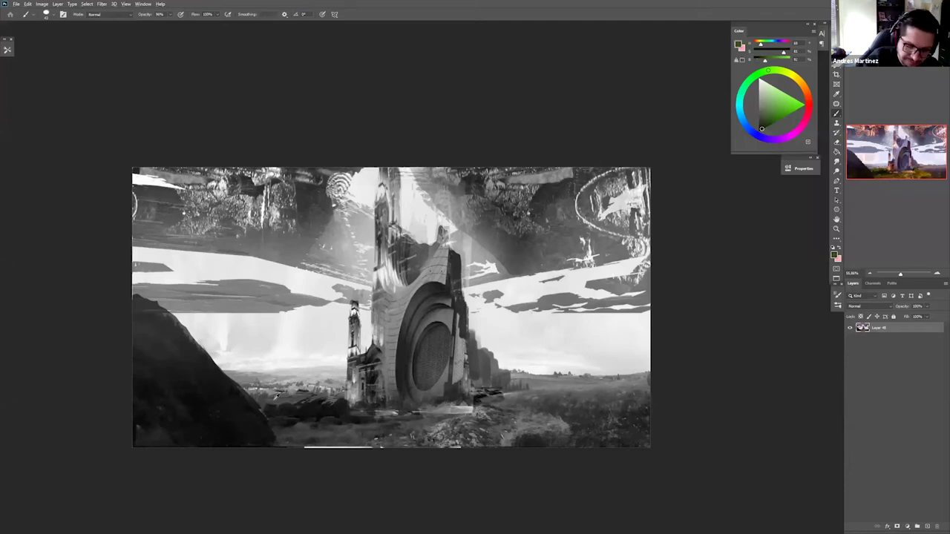
- Blend the boundary between the dark hill and the grass using greens and darks sampled from the surrounding ground
left_click(276, 396, "alt")
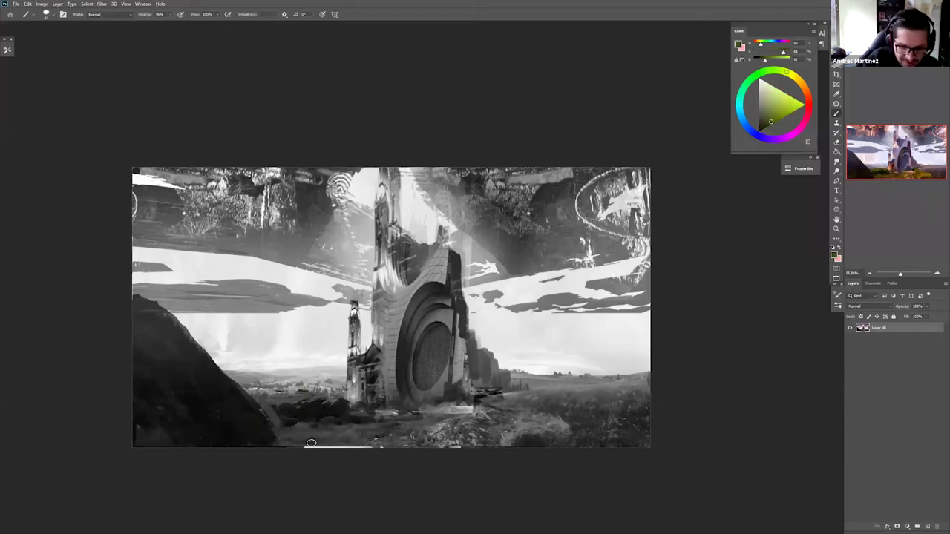
left_click_drag(271, 410, 286, 424)
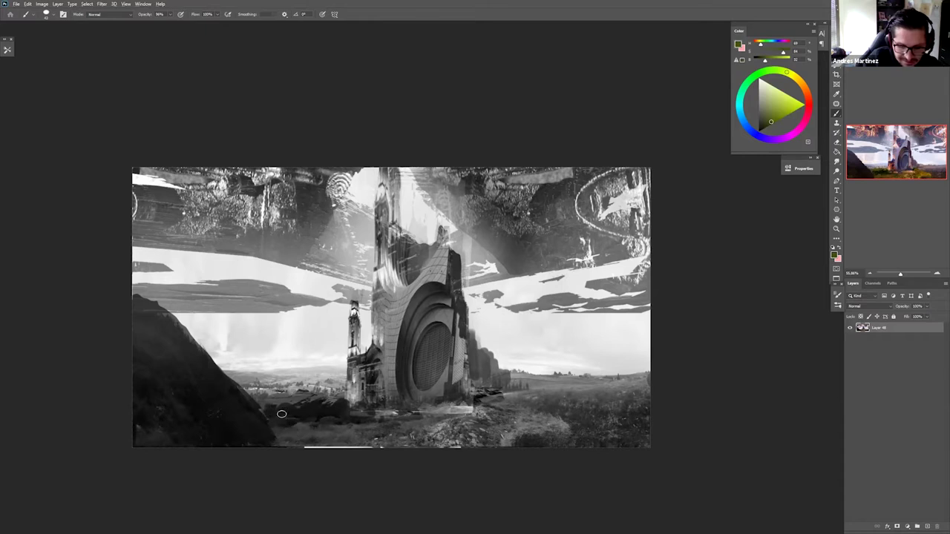
left_click(285, 411, "alt")
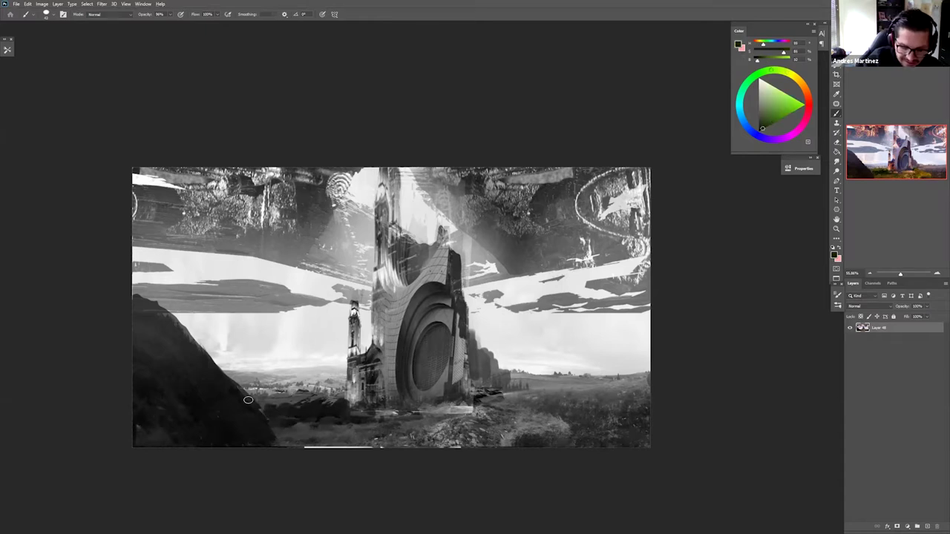
left_click(254, 423, "alt")
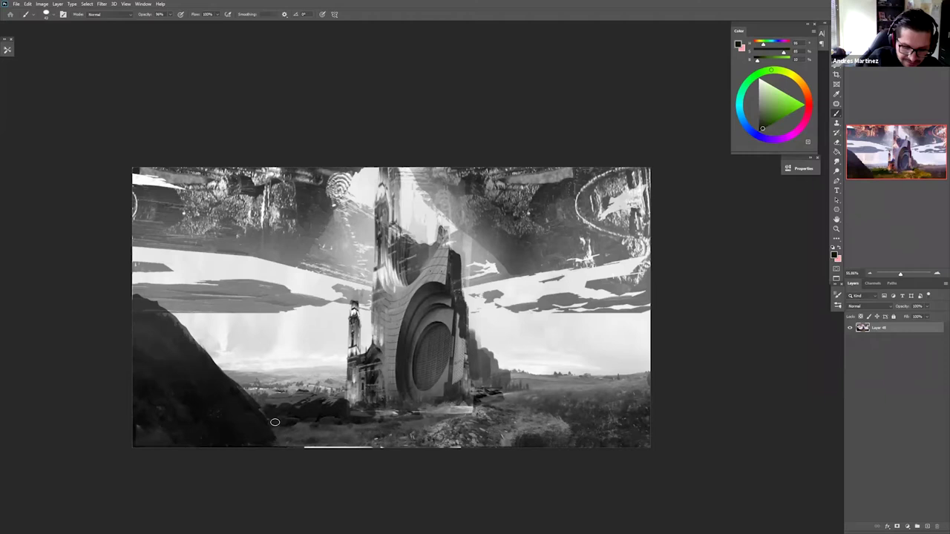
left_click(276, 399, "alt")
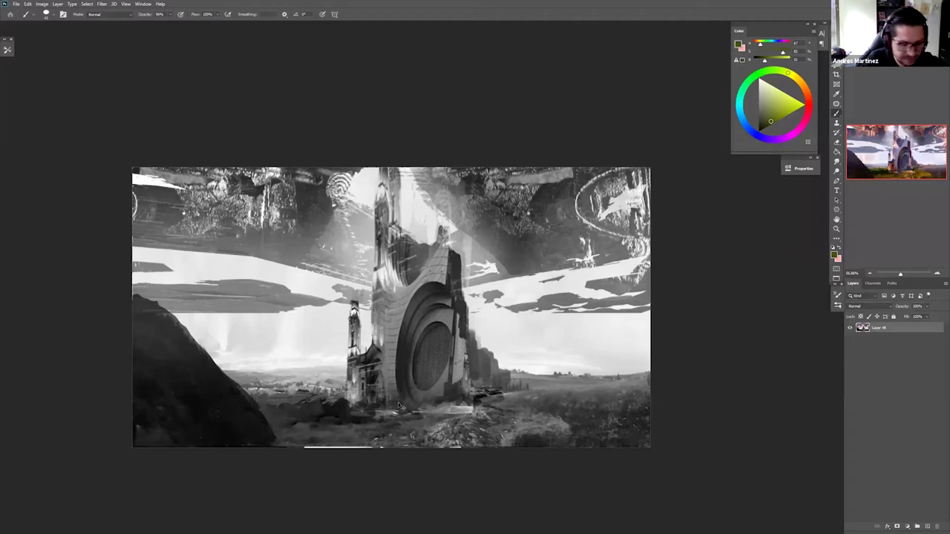
- Return to the colour view and paint a stepped dark-purple wall down the tower's right side in a colour sampled from the tower
key("ctrl+y")
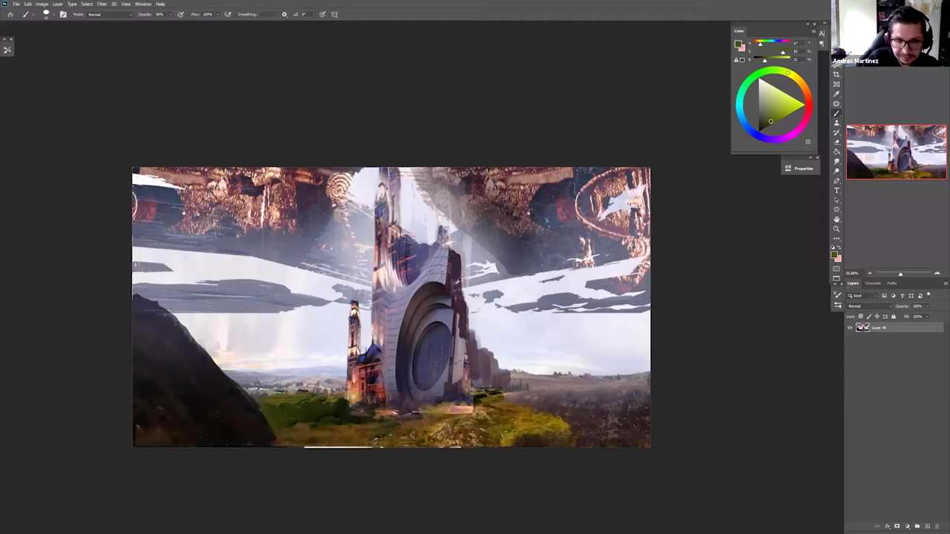
left_click(451, 279, "alt")
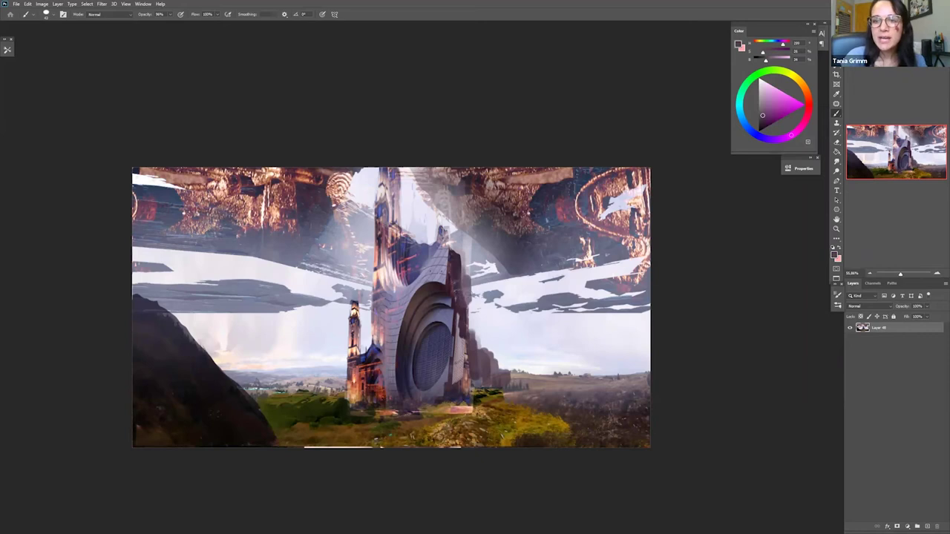
left_click_drag(466, 284, 502, 382)
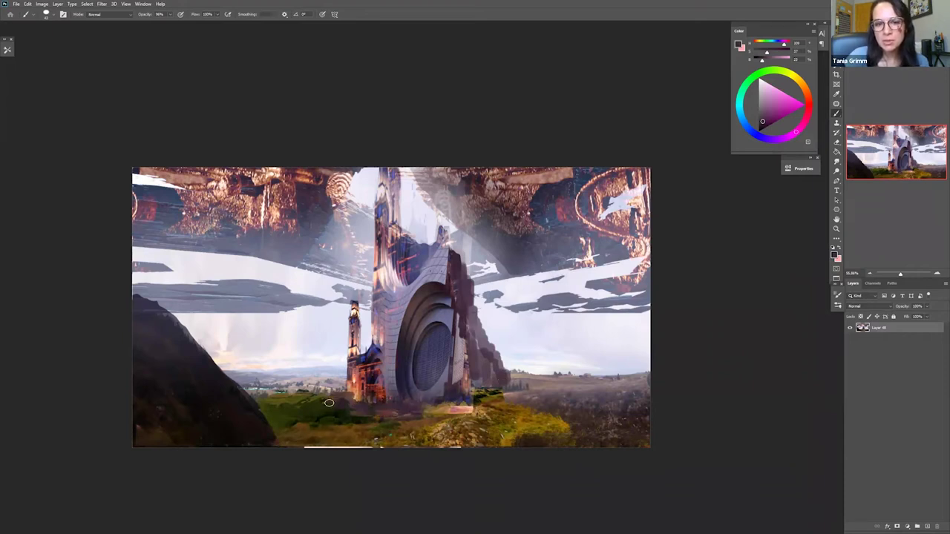
- Touch up the sky left of the tower and the light beam above it with pale colours sampled from the sky
left_click(336, 369, "alt")
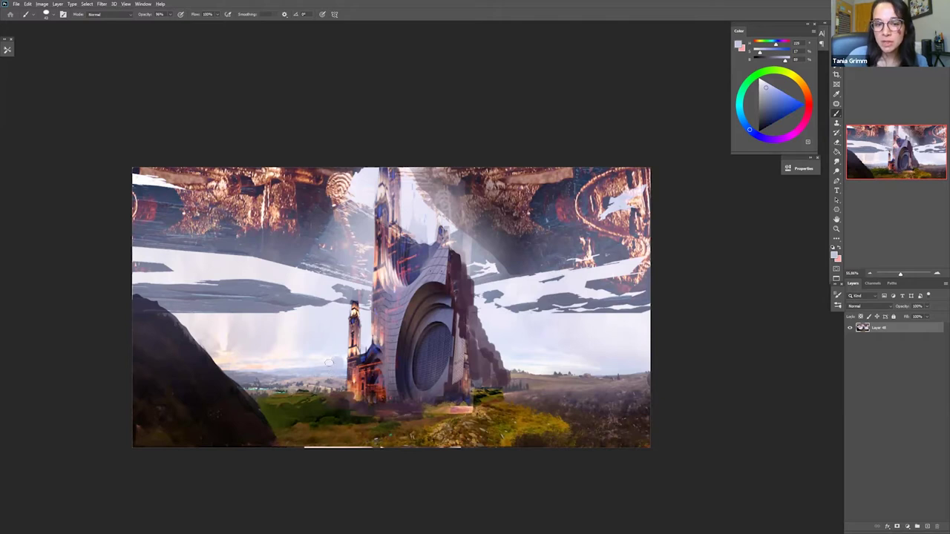
left_click(300, 277, "alt")
left_click_drag(127, 243, 233, 249)
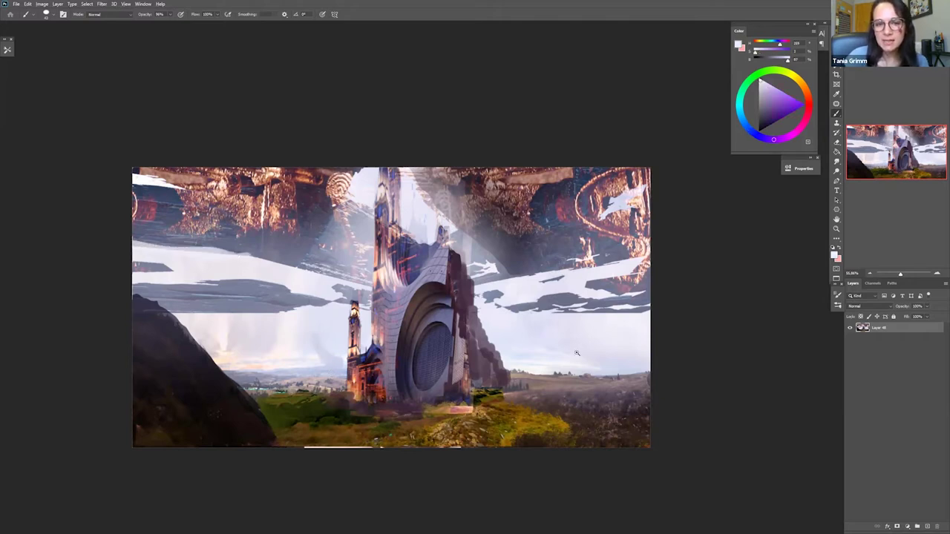
key("ctrl+space")
mouse_move(608, 348)
left_mouse_down()
mouse_move(494, 390)
mouse_move(511, 370)
mouse_move(556, 356)
left_mouse_up()
left_click(457, 258, "alt")
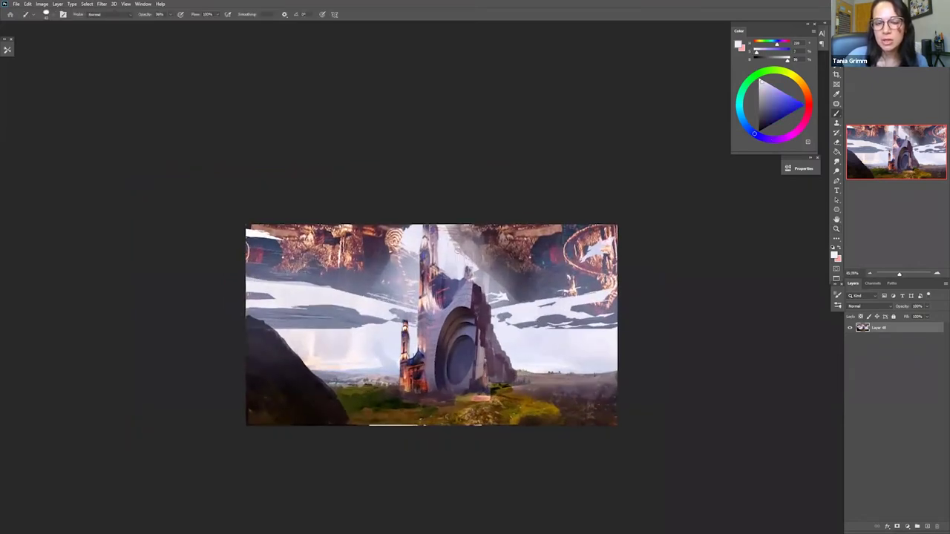
left_click_drag(450, 227, 483, 275)
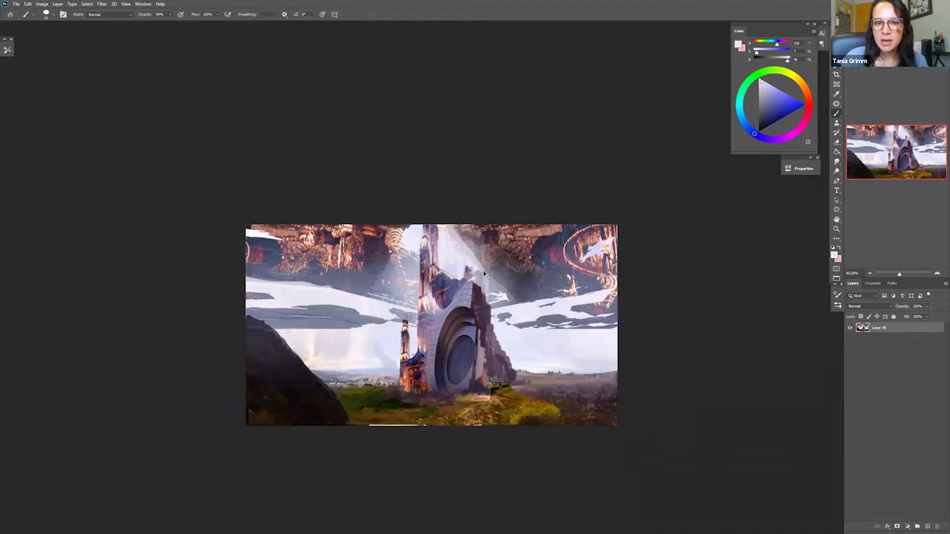
- Apply Color Balance to the midtones with magenta-green at -11 and yellow-blue at +15
key("ctrl+b")
left_click_drag(712, 258, 718, 267)
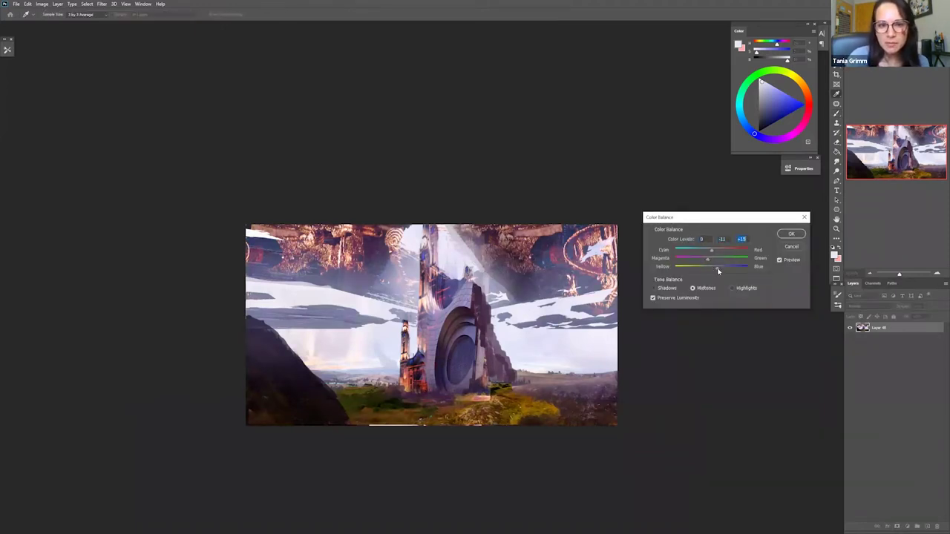
left_click(791, 234)
- Duplicate the merged scene layer and brighten the copy with Levels by shifting the midtones lighter
key("z")
left_click_drag(454, 434, 474, 423)
key("l")
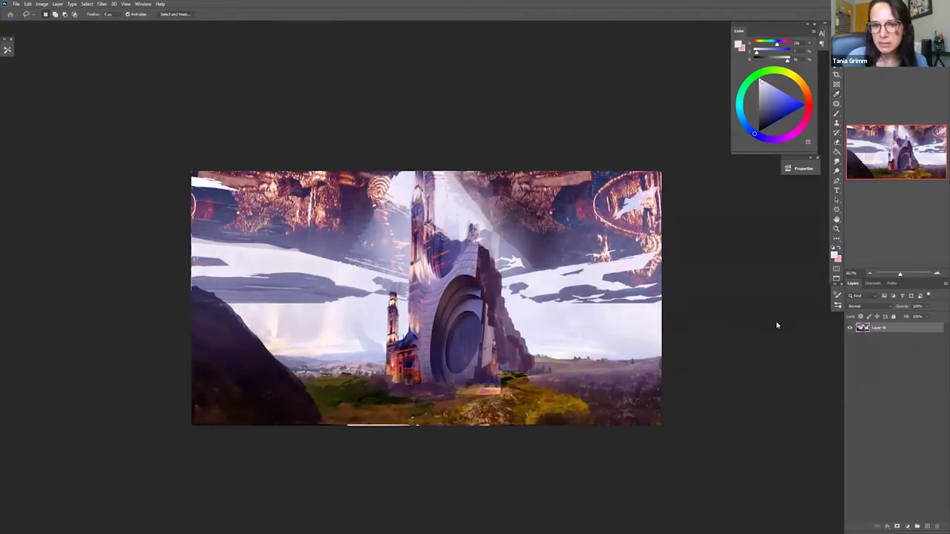
key("ctrl+l")
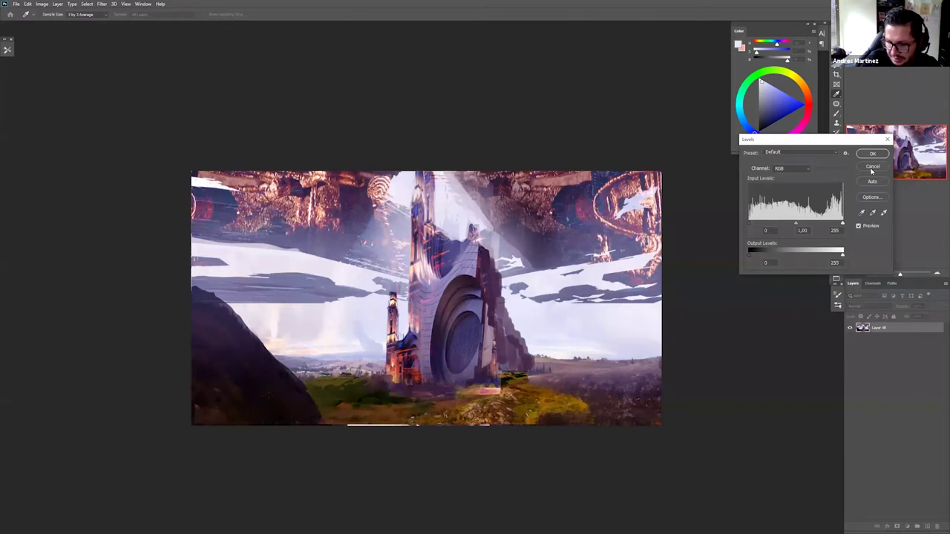
left_click(872, 167)
key("ctrl+j")
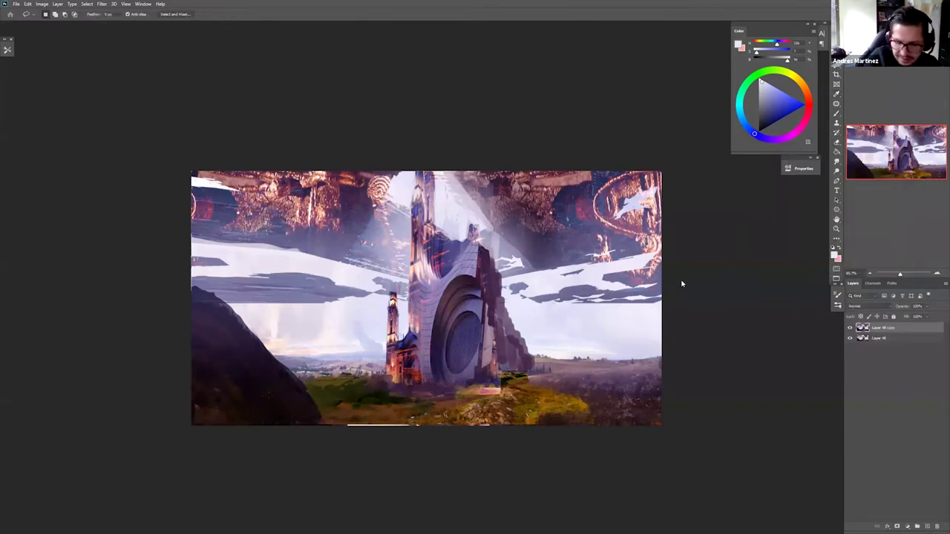
key("ctrl+l")
left_click_drag(796, 224, 773, 223)
left_click(872, 154)
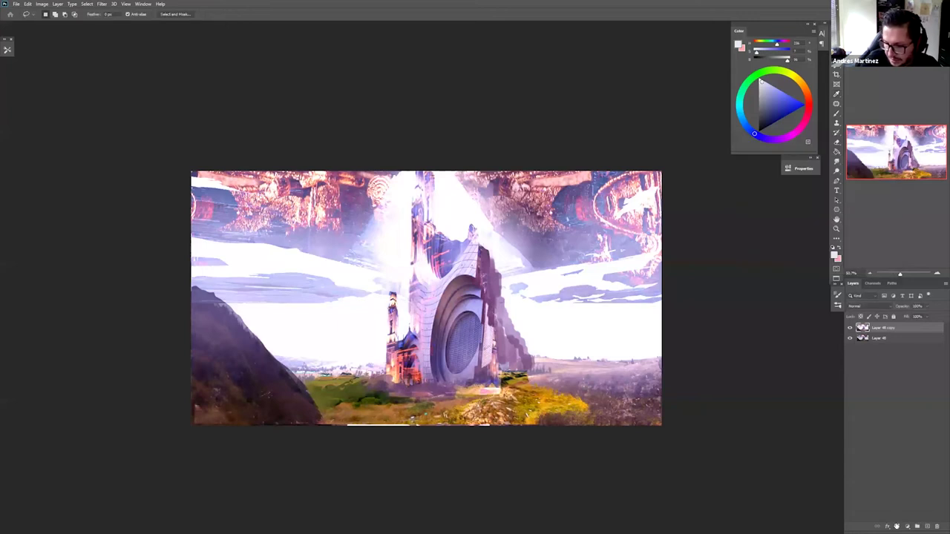
- Hide the brightened copy with a black mask, paint it back over the grassy foreground, and merge it into the layer below
key("ctrl+i")
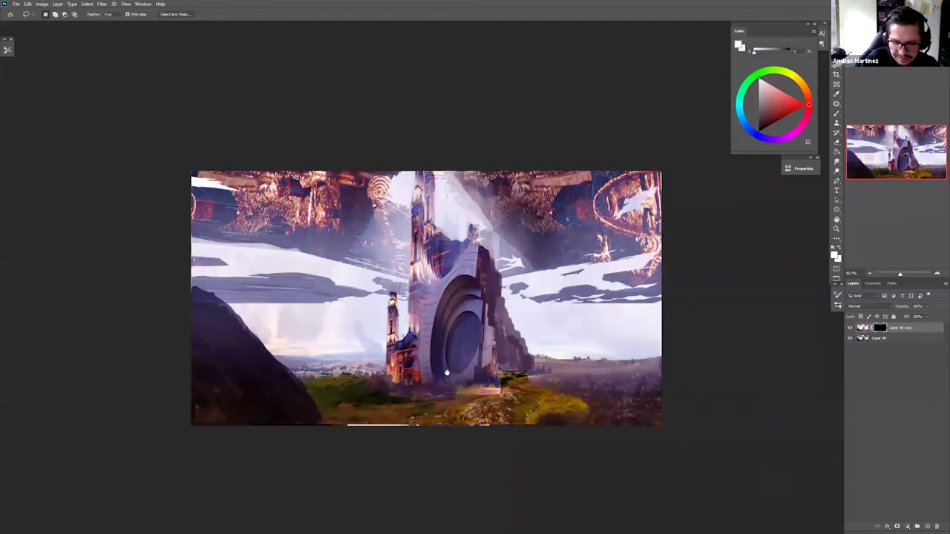
left_click_drag(448, 370, 446, 397)
key("b")
key("b")
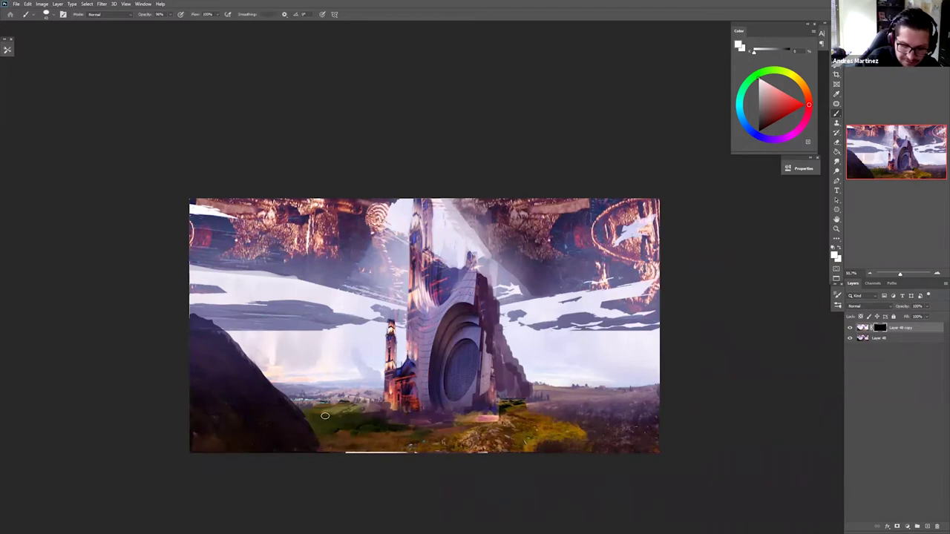
mouse_move(317, 419)
left_mouse_down()
mouse_move(438, 430)
mouse_move(618, 407)
mouse_move(575, 401)
mouse_move(631, 405)
mouse_move(446, 434)
mouse_move(383, 429)
mouse_move(310, 454)
left_mouse_up()
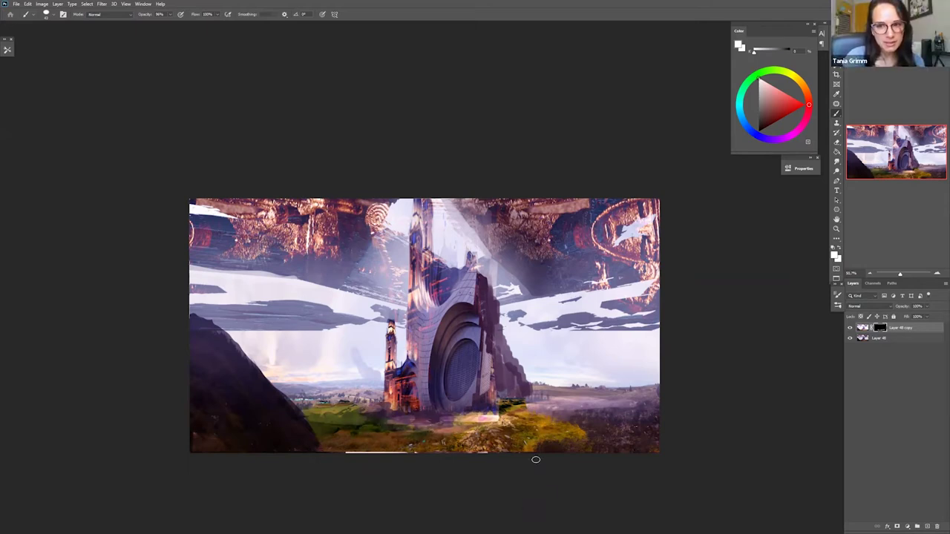
key("ctrl+e")
- With Sampled Brush 4 2, touch up the ground at the tower's base and the green field beside it in sampled ochre and olive tones
right_click(594, 384)
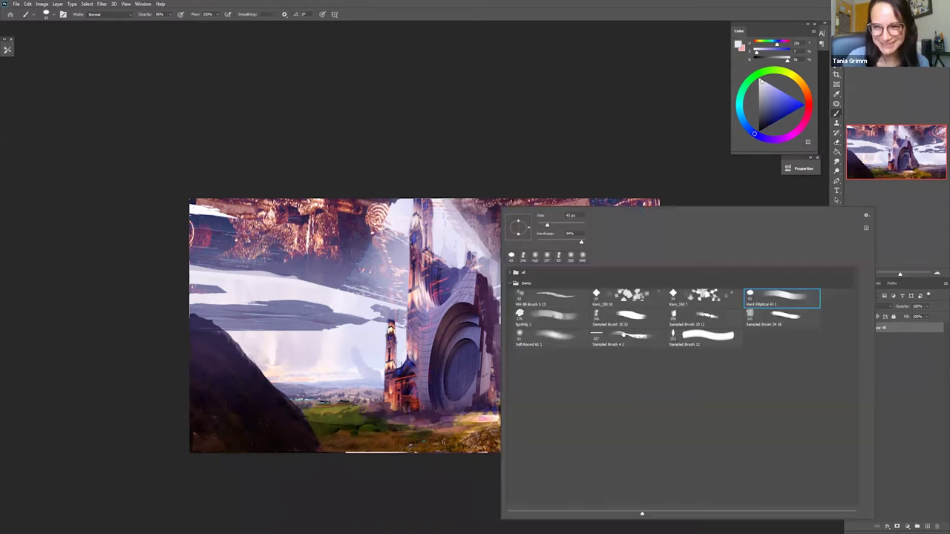
left_click(627, 335)
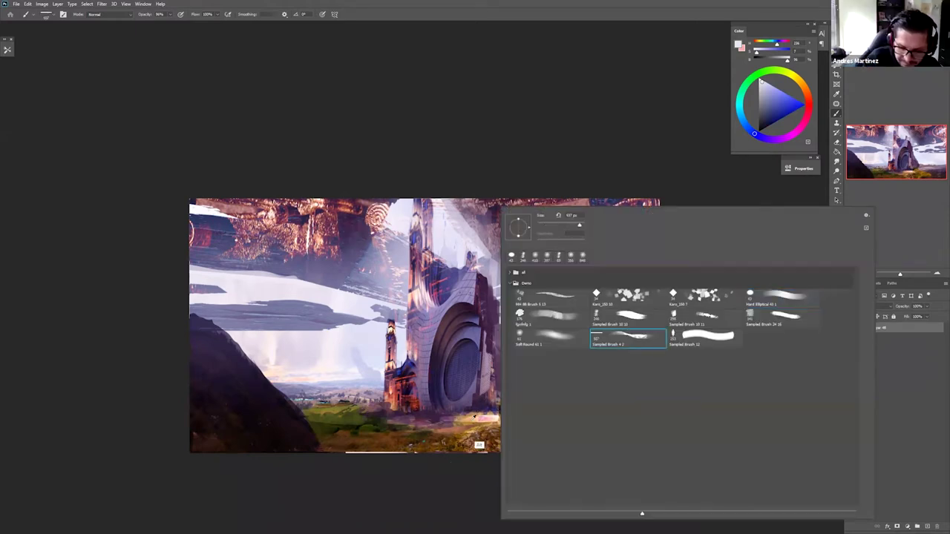
left_click(434, 413, "alt")
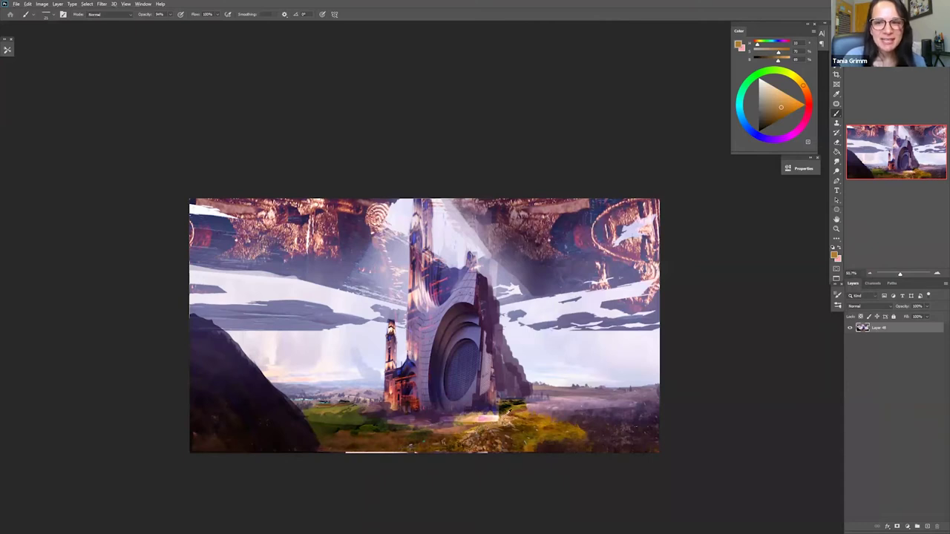
left_click(508, 408, "alt")
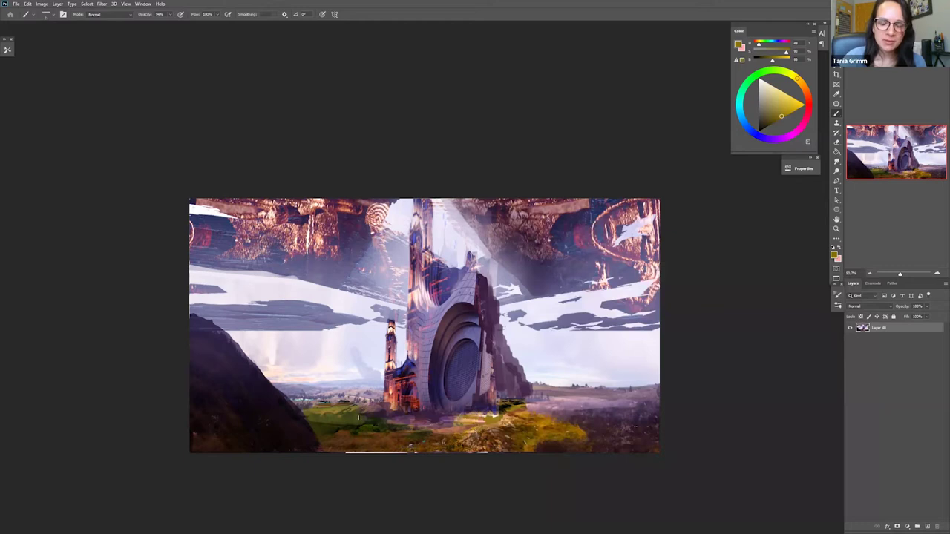
left_click(339, 407, "alt")
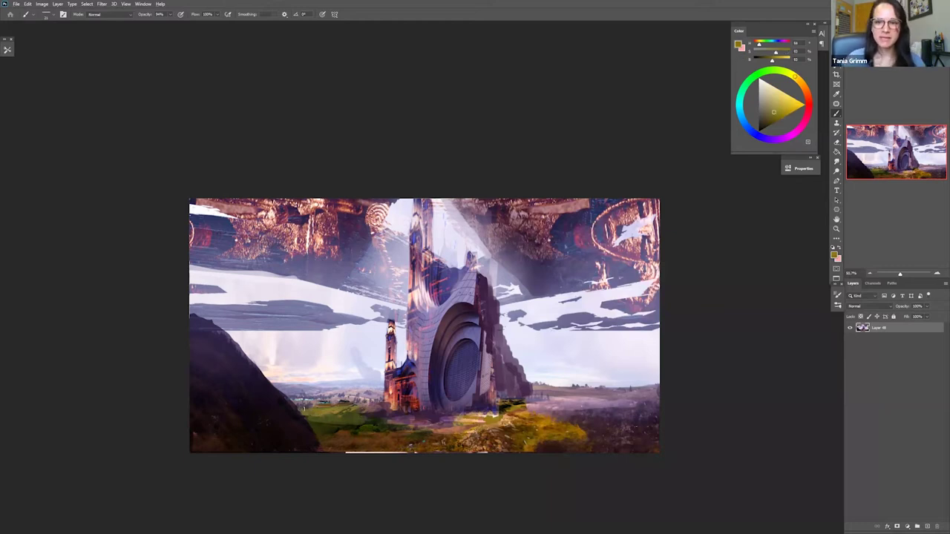
left_click_drag(342, 415, 373, 422)
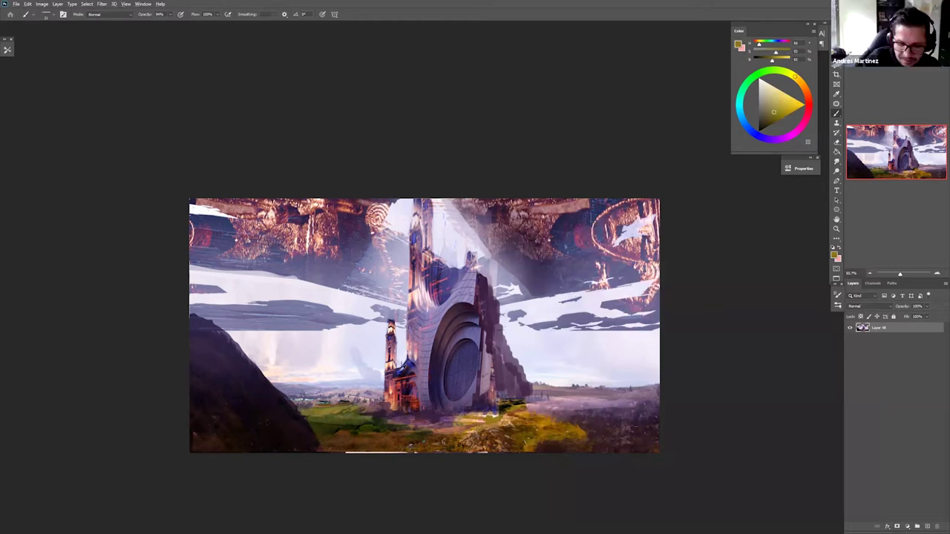
- Darken the shaded side of the small side tower with a dark purple sampled from the building
left_click(406, 368, "alt")
left_click(404, 374, "alt")
mouse_move(396, 354)
left_mouse_down()
mouse_move(396, 369)
mouse_move(398, 361)
left_mouse_up()
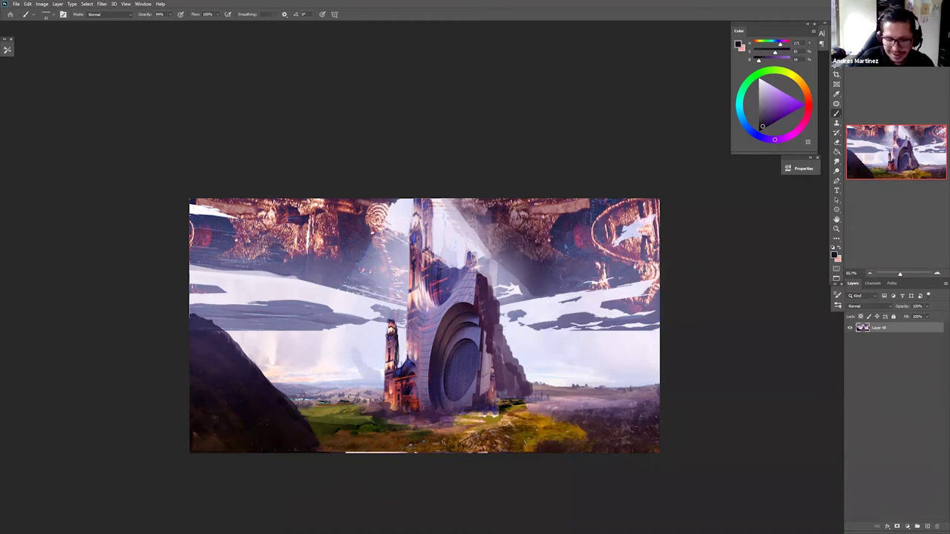
- Paint soft pale haze over the main tower's stepped right edge with the Soft Round brush and a colour sampled from the light beam
left_click_drag(509, 372, 506, 385)
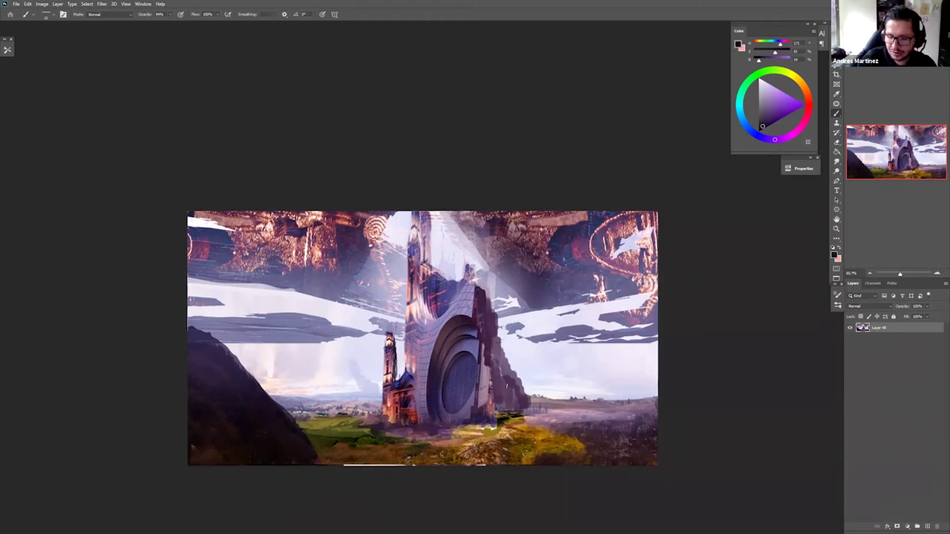
left_click_drag(519, 428, 492, 390)
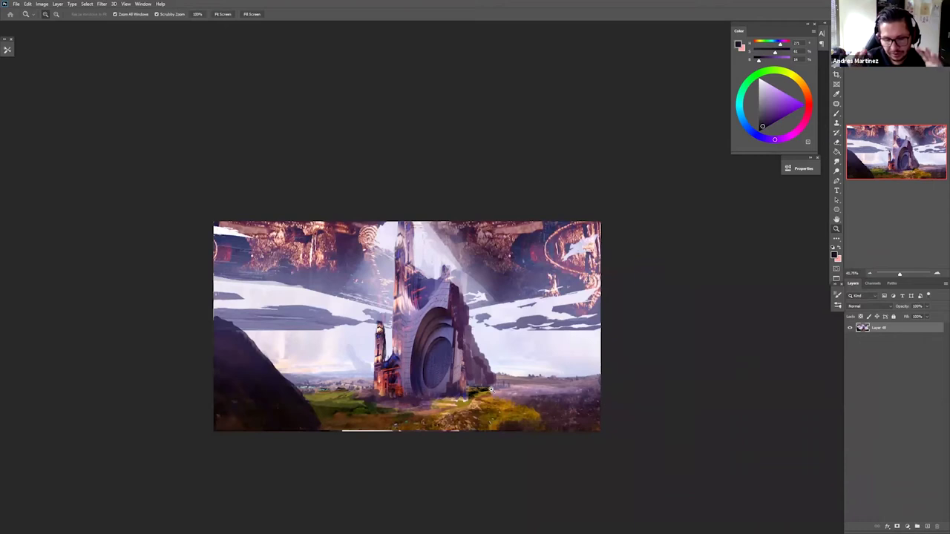
left_click(448, 321)
key("b")
right_click(432, 209)
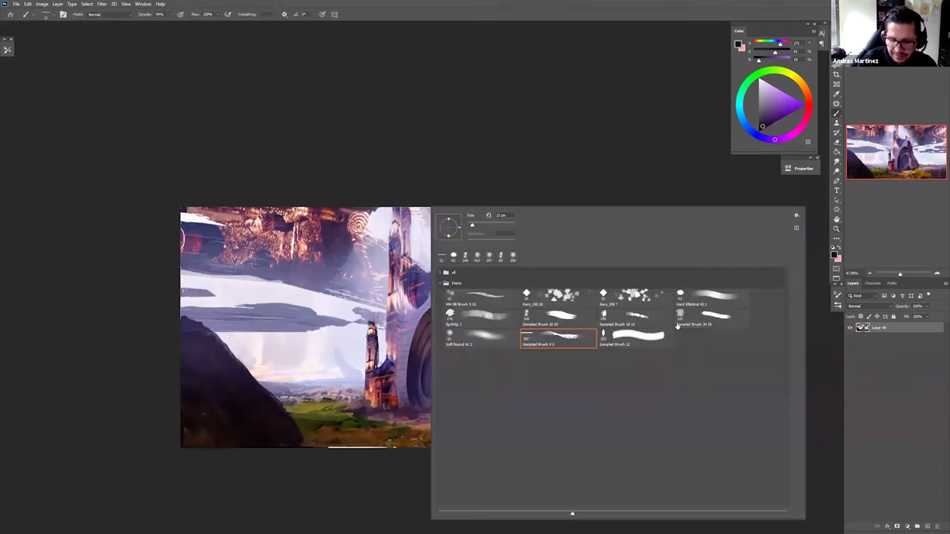
left_click(711, 297)
left_click(473, 337)
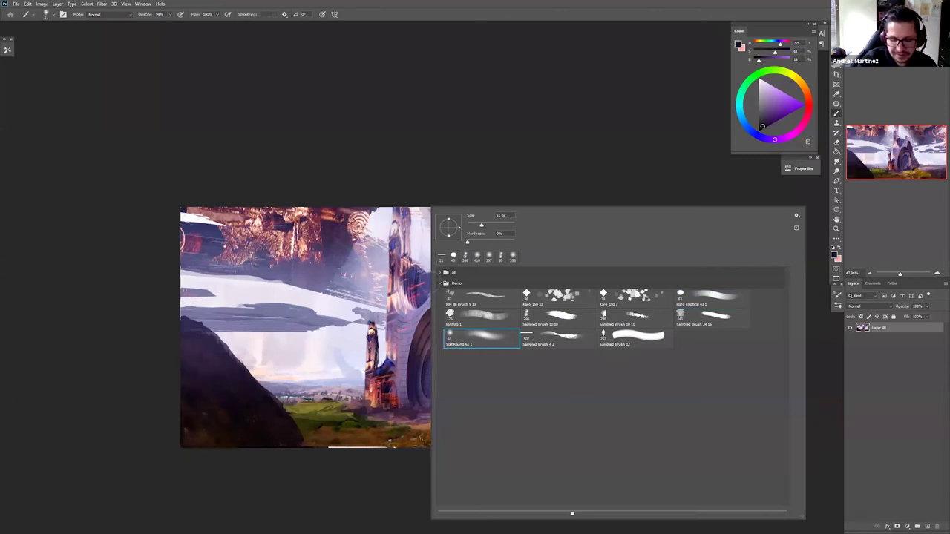
left_click(417, 274, "alt")
mouse_move(459, 296)
left_mouse_down()
mouse_move(458, 314)
mouse_move(487, 258)
left_mouse_up()
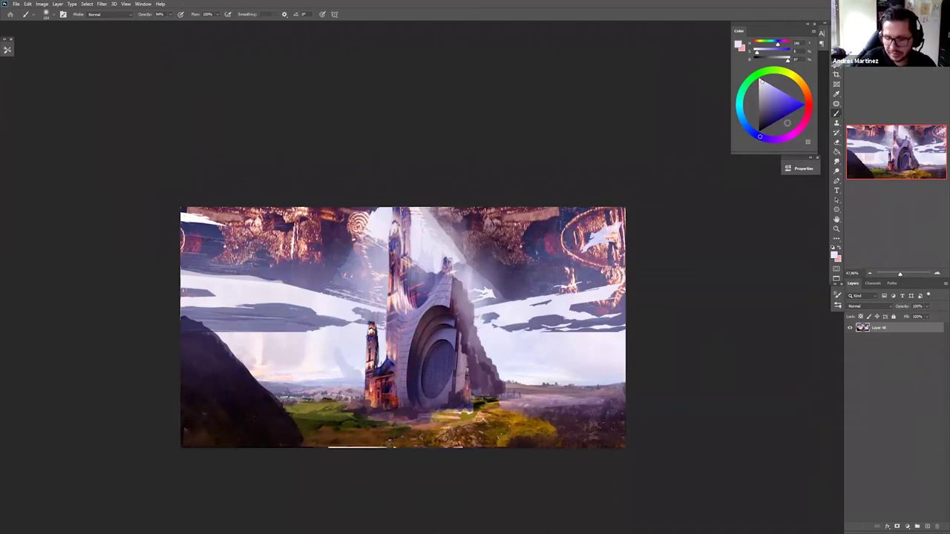
- Sketch an orange downward arrow and triangle over the light beam with the Hard Elliptical brush, and undo the strokes
left_click(808, 96)
left_click(789, 97)
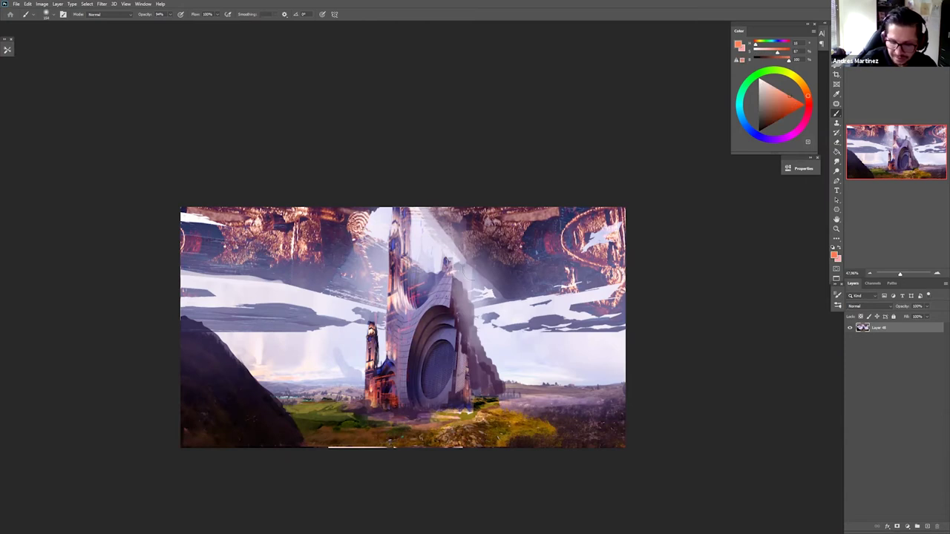
right_click(673, 324)
left_click(738, 298)
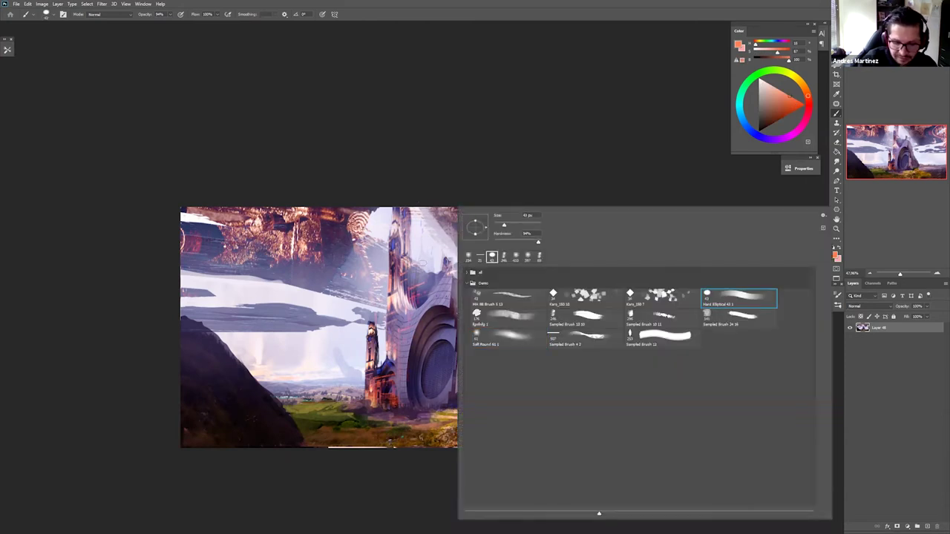
mouse_move(418, 209)
left_mouse_down()
mouse_move(425, 266)
mouse_move(437, 269)
left_mouse_up()
mouse_move(384, 216)
left_mouse_down()
mouse_move(331, 282)
mouse_move(446, 303)
mouse_move(415, 211)
left_mouse_up()
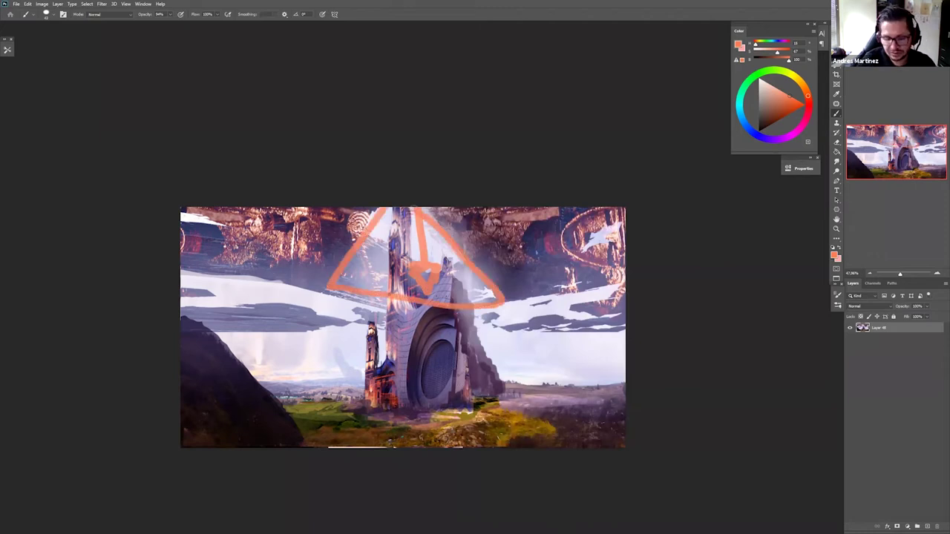
key("ctrl+z")
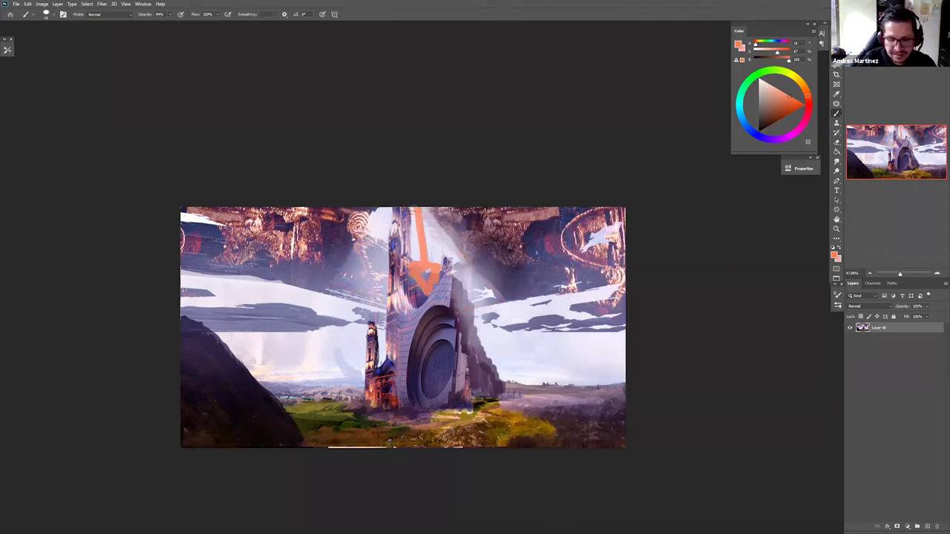
key("ctrl+z")
key("ctrl+z")
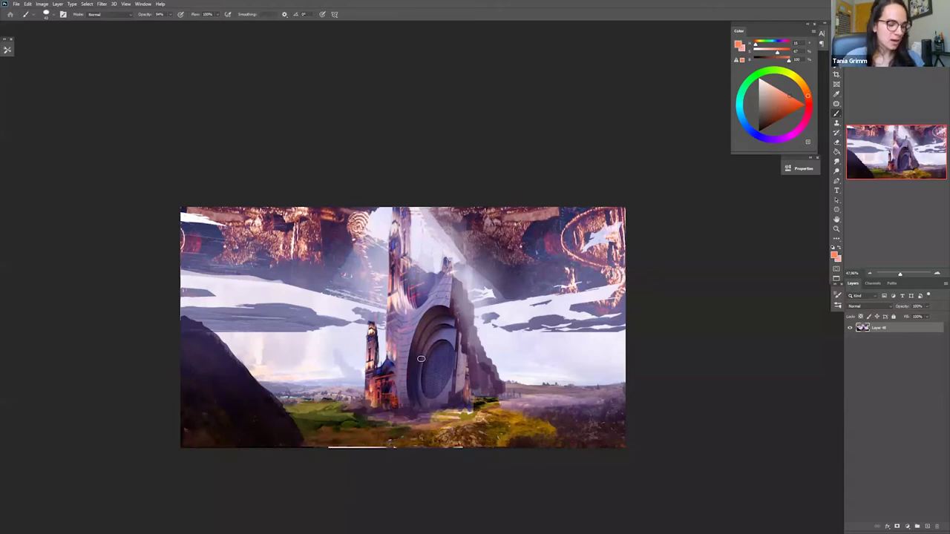
- Paste the carved stone statue image into the scene and delete its dark background with the Magic Wand
key("ctrl+v")
key("z")
left_click_drag(420, 360, 416, 360)
key("w")
left_click(394, 330)
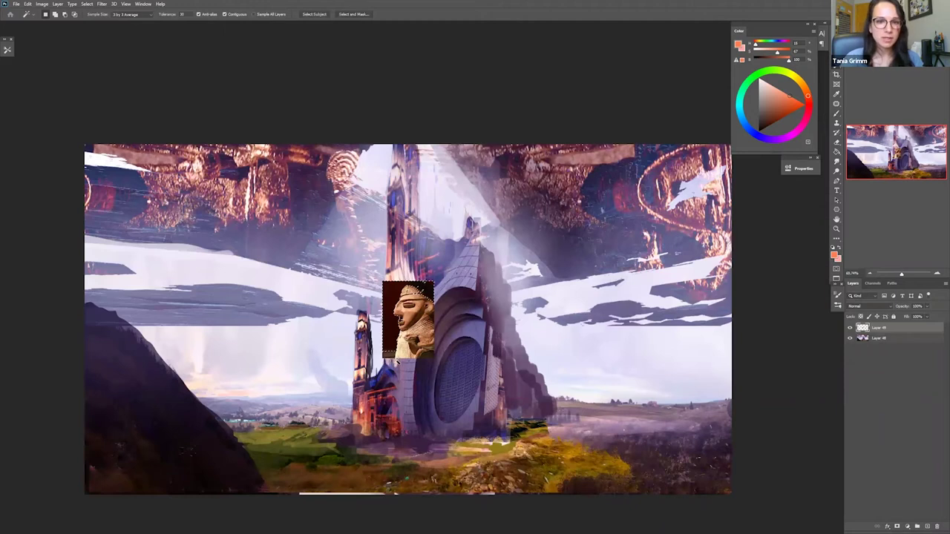
key("Delete")
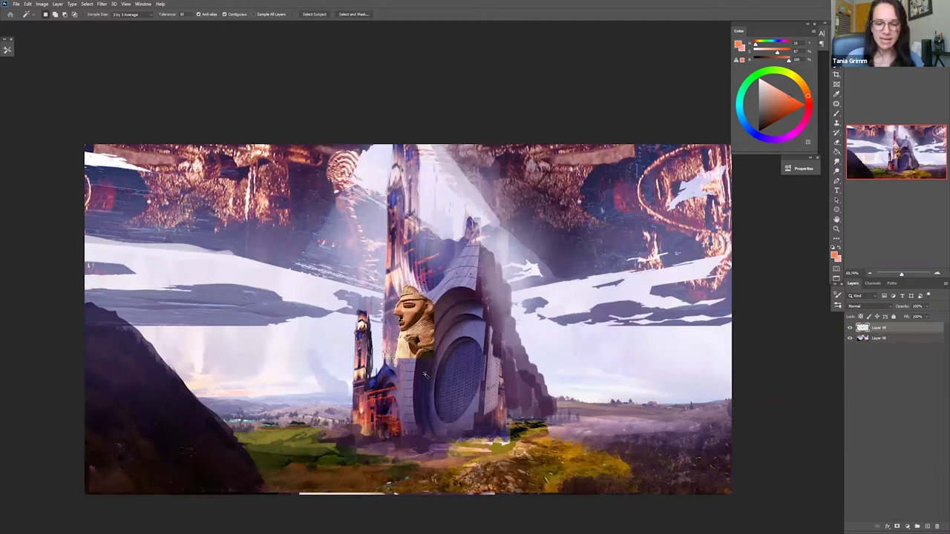
- Move the statue over the small side tower at the main tower's base and enlarge it to roughly twice its size
key("z")
left_click_drag(416, 367, 418, 367)
left_click(417, 366)
key("v")
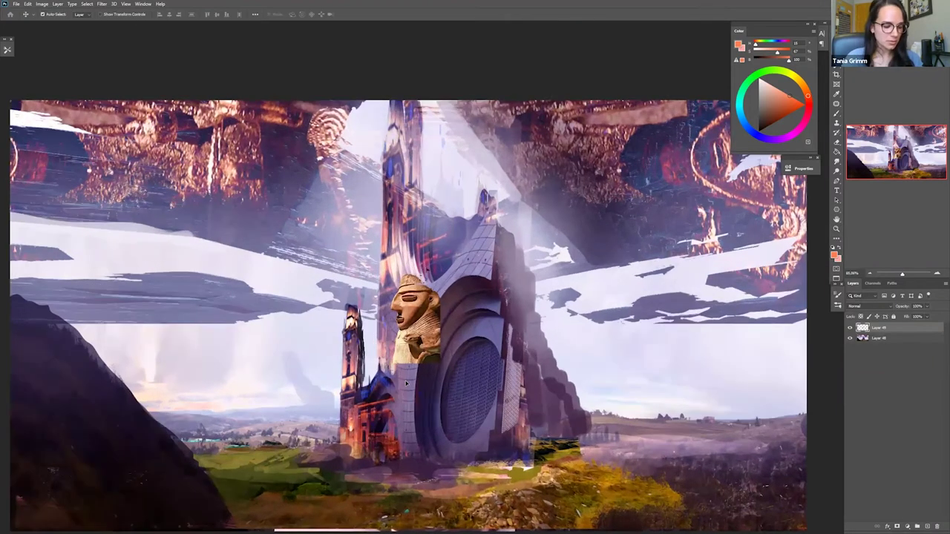
left_click_drag(415, 327, 359, 410)
key("ctrl+t")
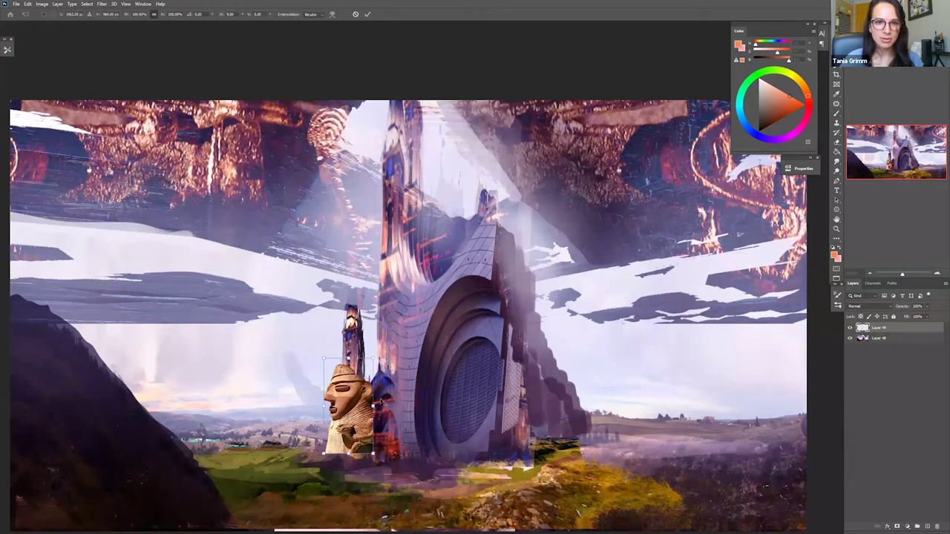
left_click_drag(373, 358, 414, 293)
key("Return")
- Fade the statue's lower edge into the ground with an enlarged Soft Round eraser
key("e")
right_click(415, 449)
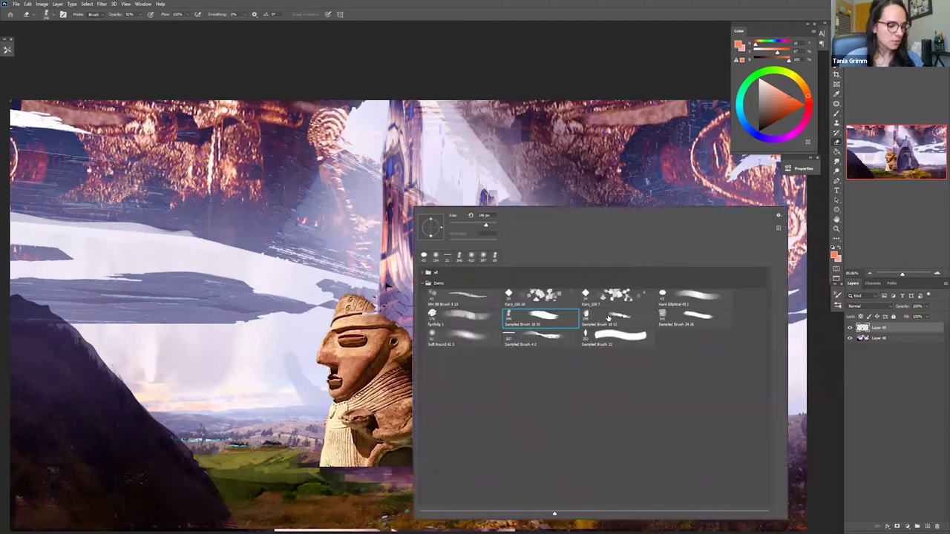
left_click(470, 339)
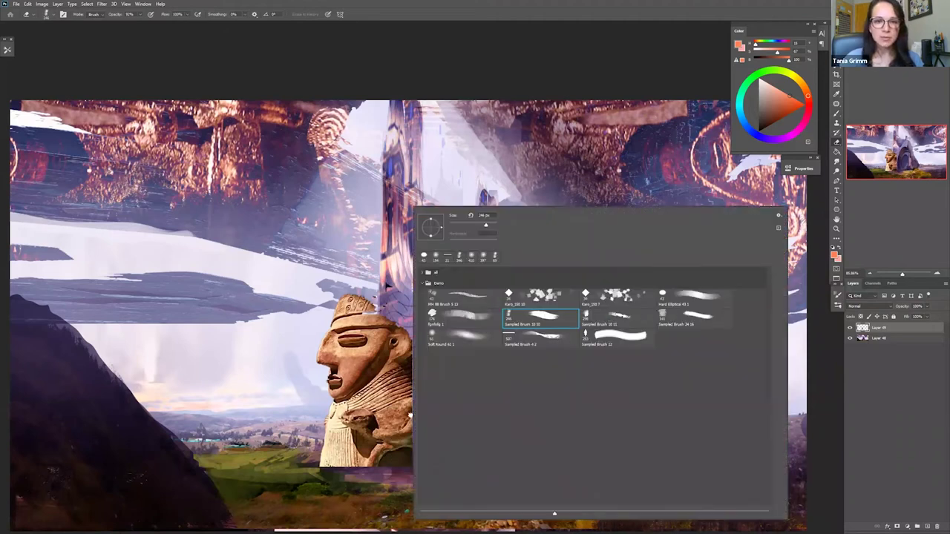
left_click(361, 470)
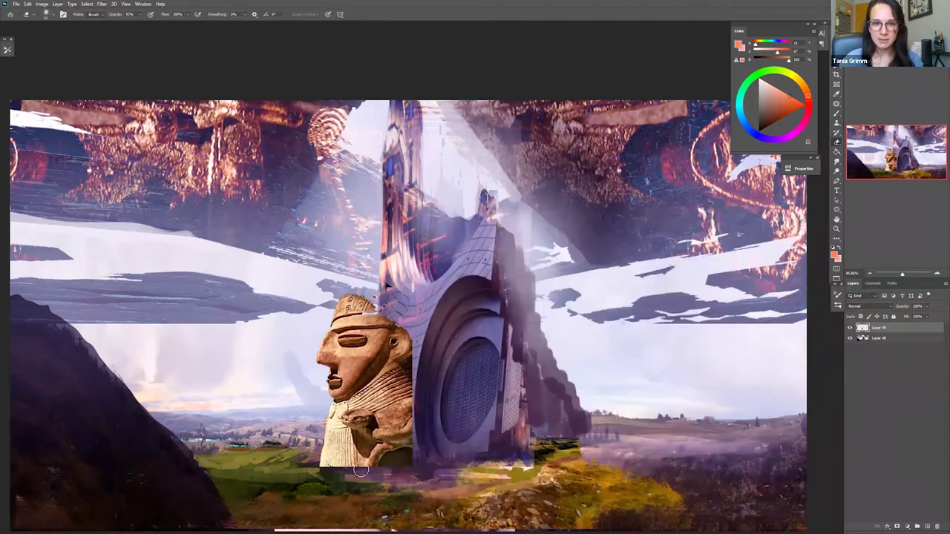
key("bracketright")
key("bracketright")
key("bracketright")
key("bracketright")
key("bracketright")
key("bracketright")
key("bracketright")
key("bracketright")
key("bracketright")
key("bracketright")
left_click_drag(350, 481, 368, 477)
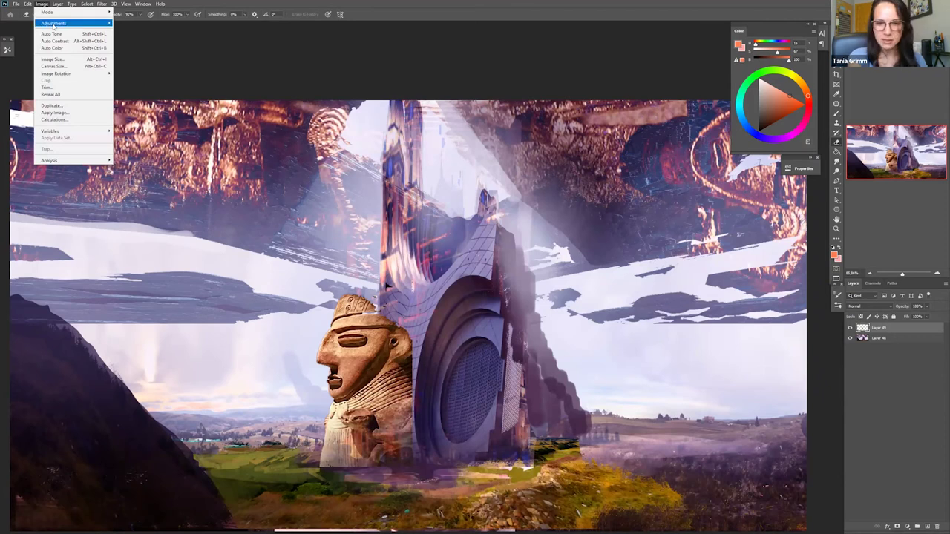
- Start Match Color on the statue layer and set Demo.psd as the source
mouse_move(56, 24)
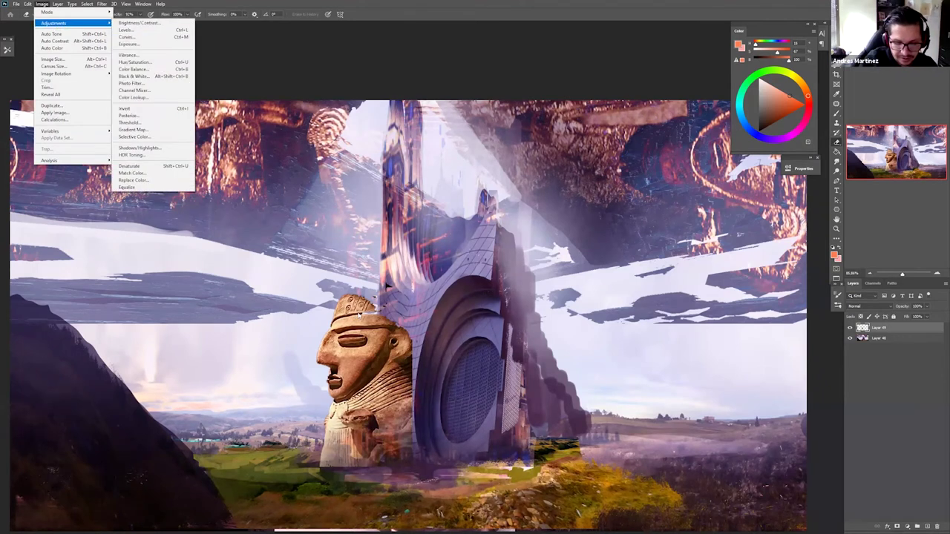
left_click(156, 173)
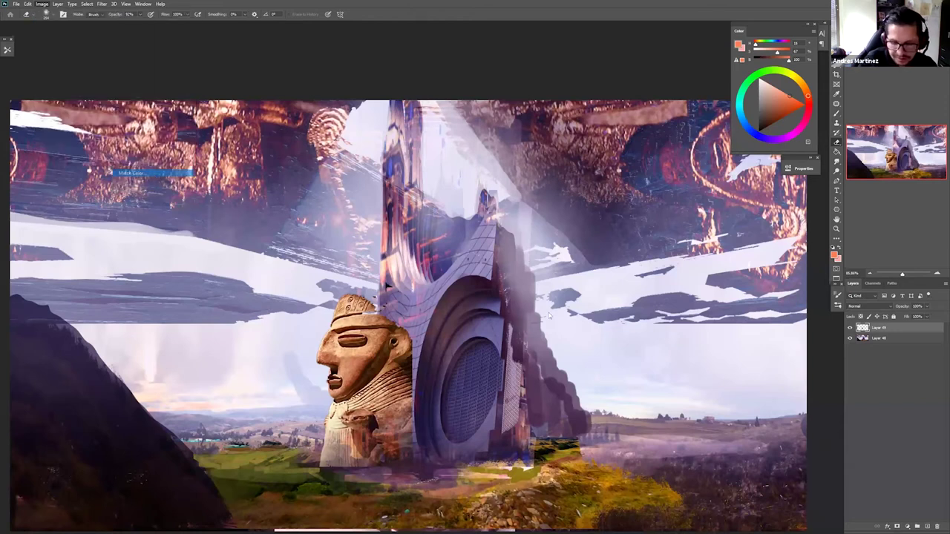
left_click(486, 352)
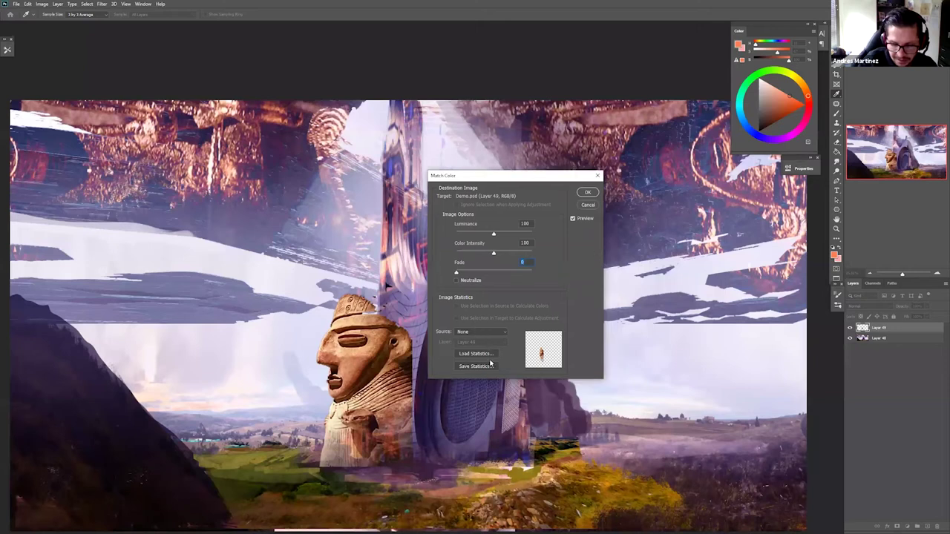
left_click(493, 368)
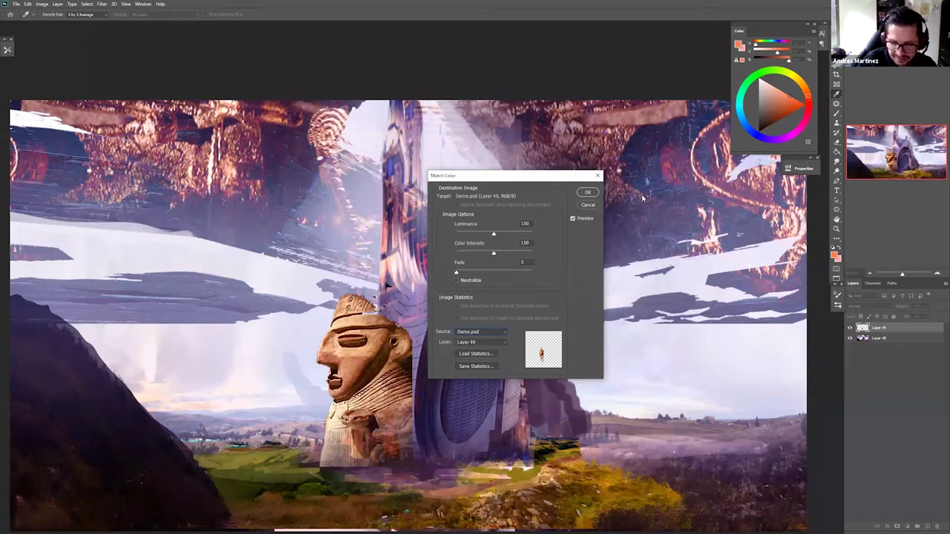
- Match the statue layer's colours to Layer 48 of Demo.psd with Match Color
left_click_drag(544, 180, 647, 172)
left_click(584, 334)
left_click(579, 360)
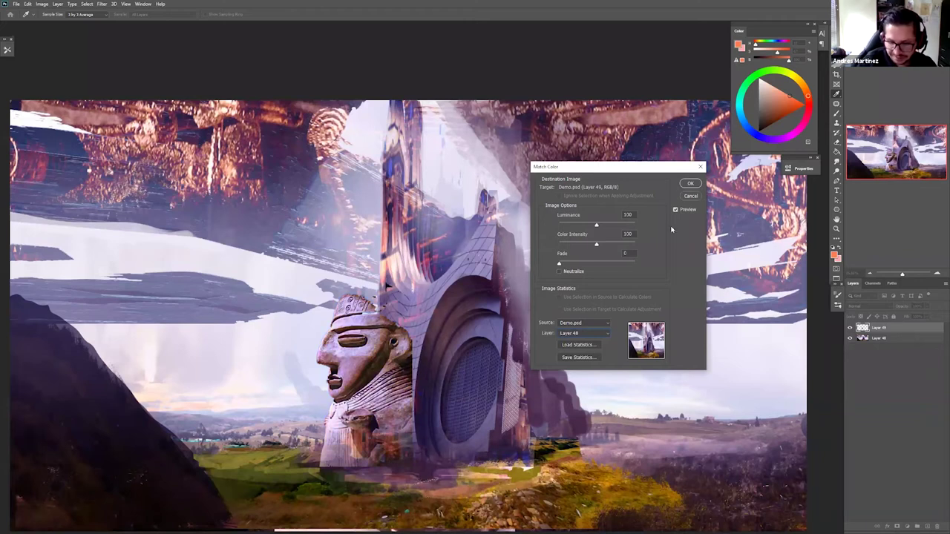
left_click(691, 185)
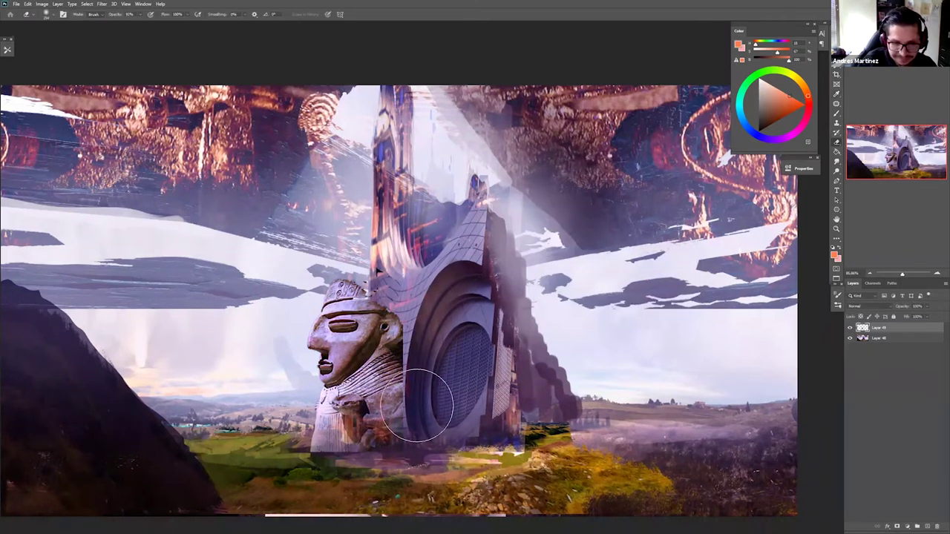
- Erase the statue's hard edge where it meets the arched structure so the two blend together
key("b")
scroll(424, 393, "down", 2)
left_click_drag(408, 425, 367, 423)
left_click_drag(413, 358, 394, 390)
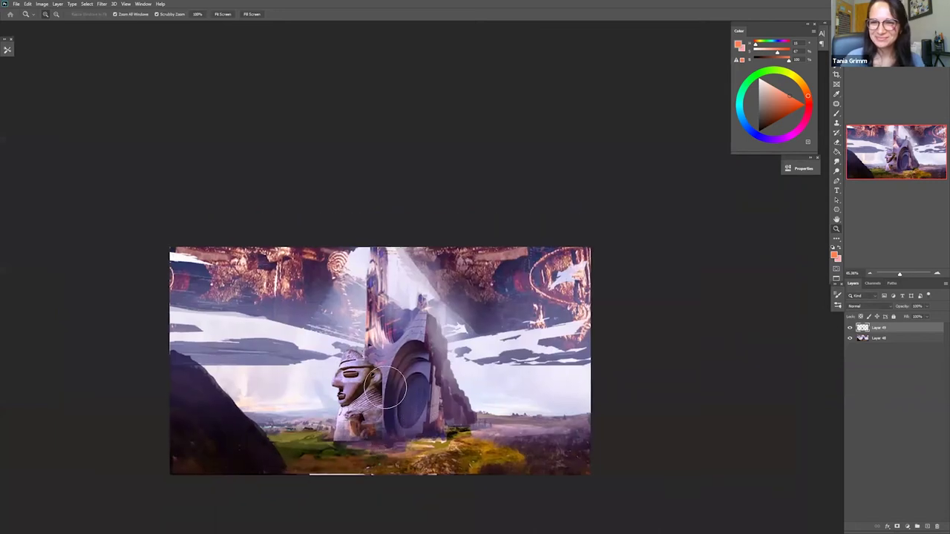
left_click(394, 389, "ctrl")
key("b")
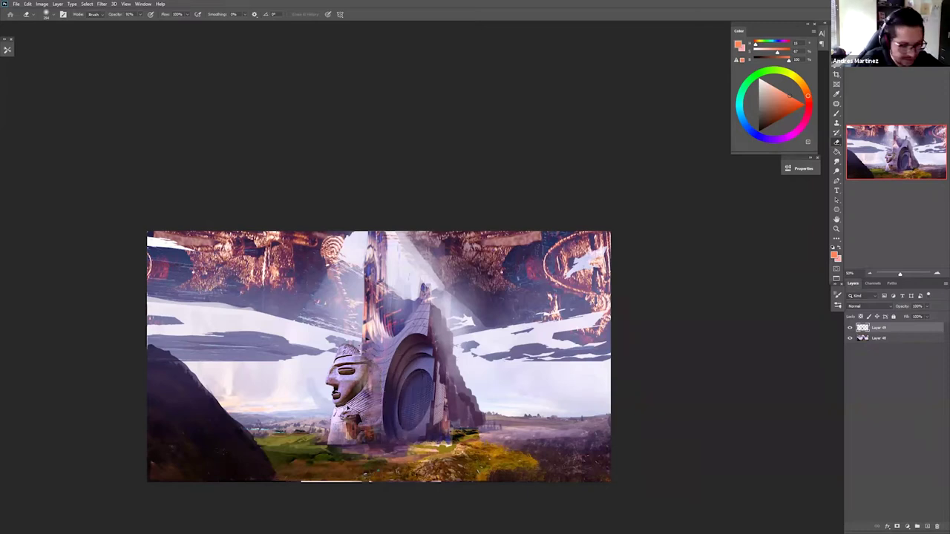
- Duplicate the statue layer and flip the copy horizontally
key("ctrl+j")
key("ctrl+t")
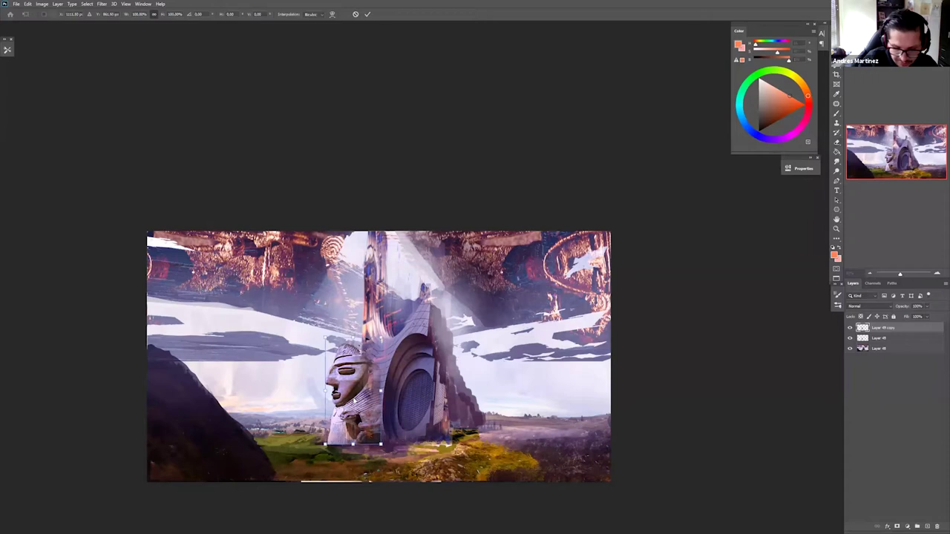
right_click(354, 397)
left_click(371, 384)
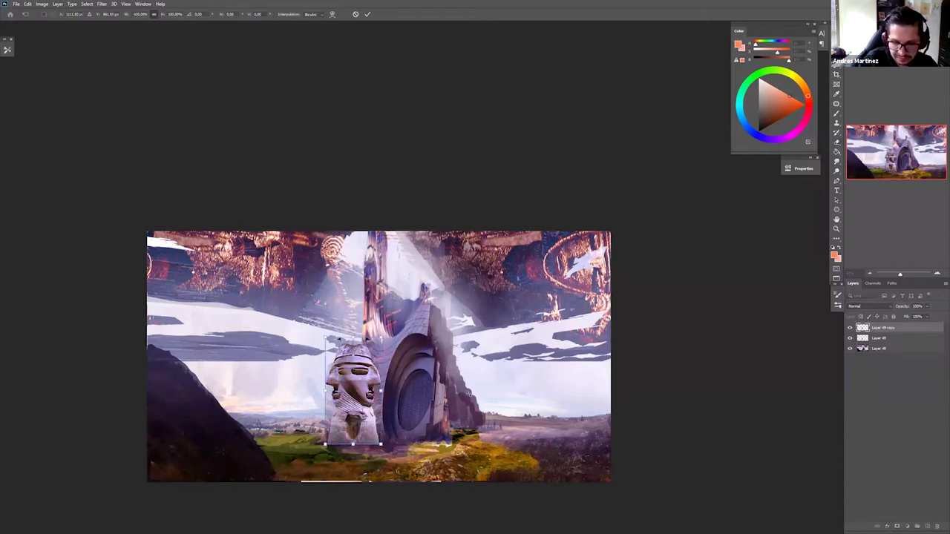
- Place the flipped head enlarged against the far side of the arch, facing outward, and merge it with the first statue layer
left_click_drag(339, 341, 418, 271)
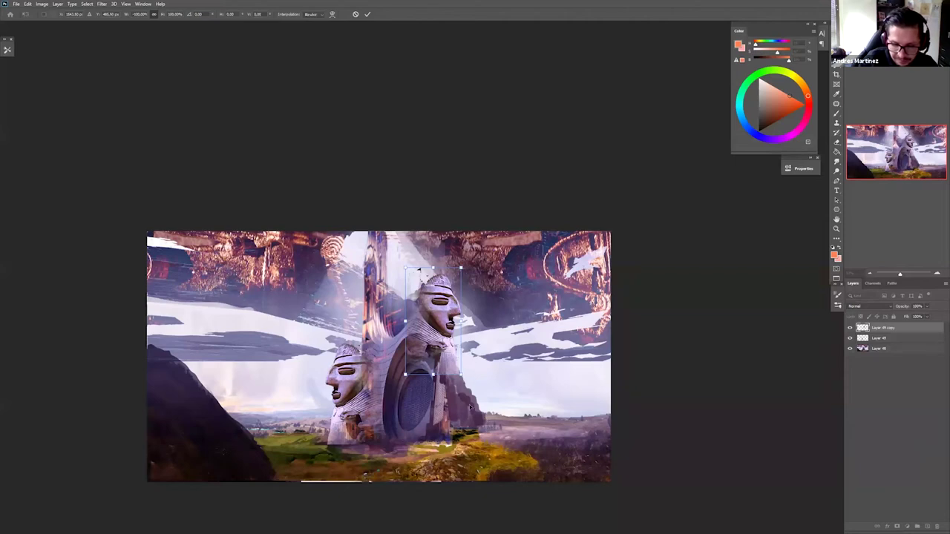
mouse_move(461, 375)
left_mouse_down()
mouse_move(487, 424)
mouse_move(416, 420)
mouse_move(419, 399)
mouse_move(387, 435)
left_mouse_up()
key("Return")
key("e")
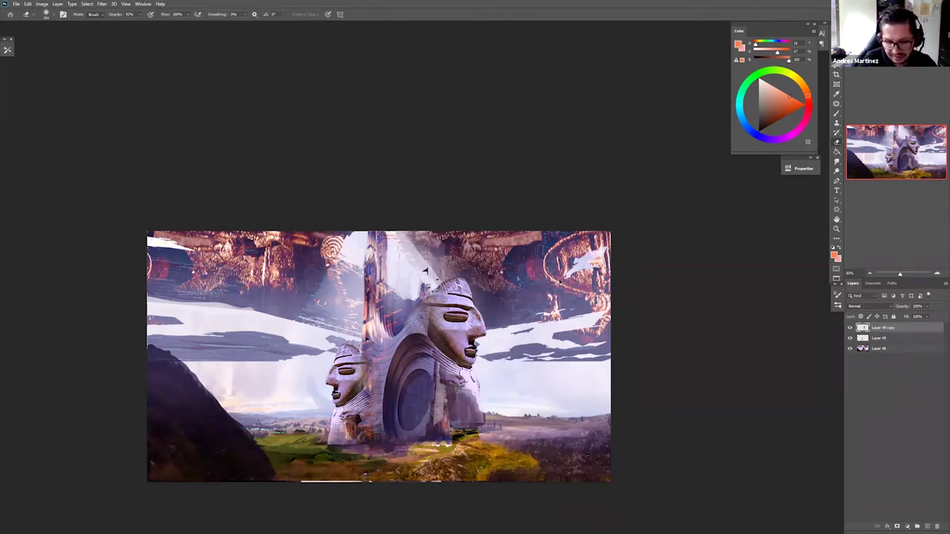
key("ctrl+e")
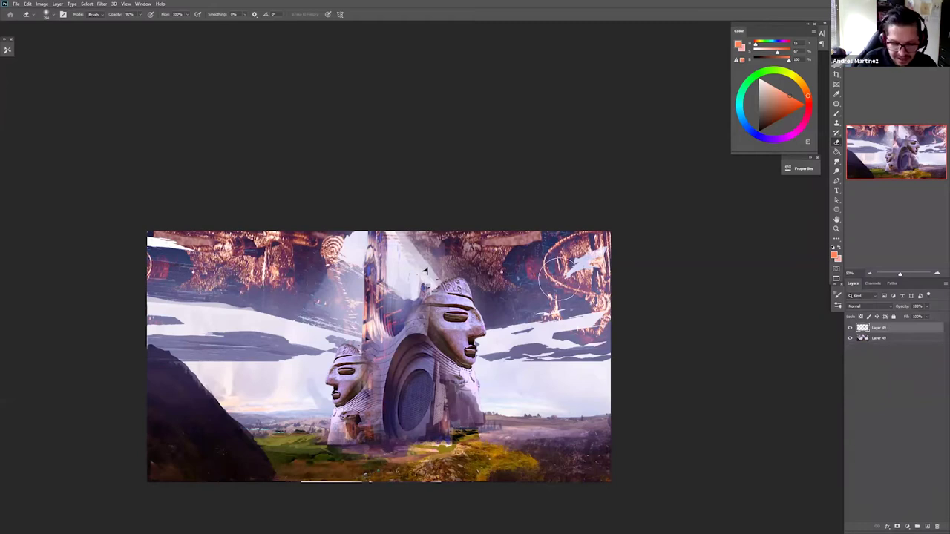
- Paint the sky in front of the small head with a pale colour sampled from beside it
left_click_drag(426, 379, 421, 403)
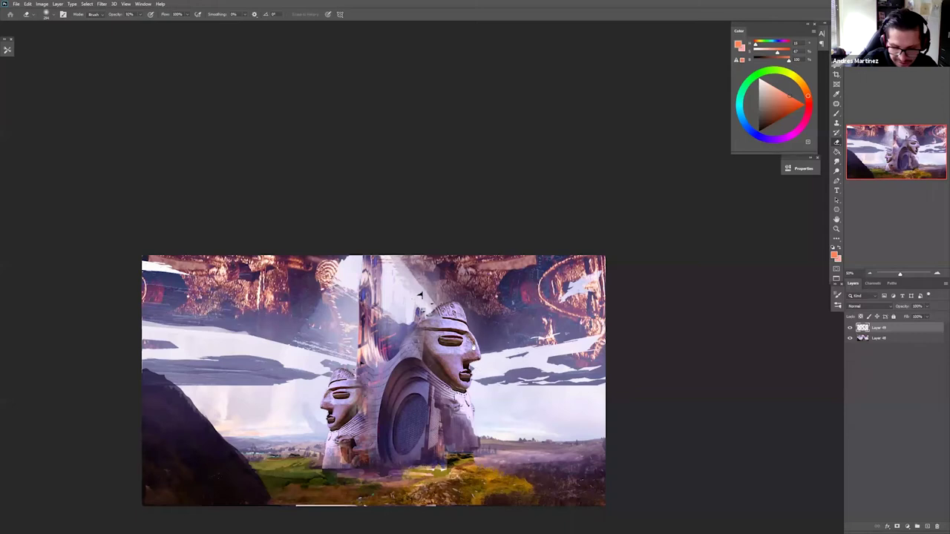
left_click_drag(419, 294, 415, 265)
key("z")
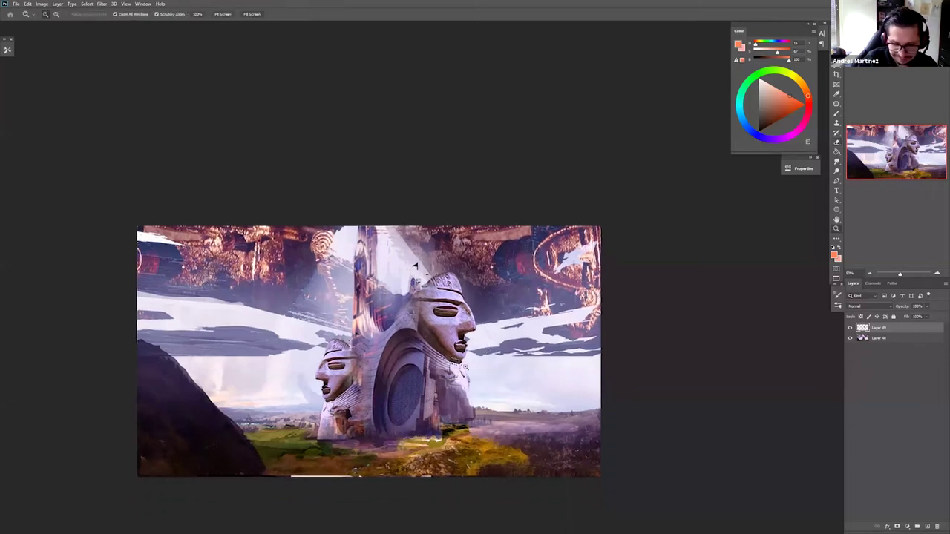
left_click_drag(452, 390, 469, 379)
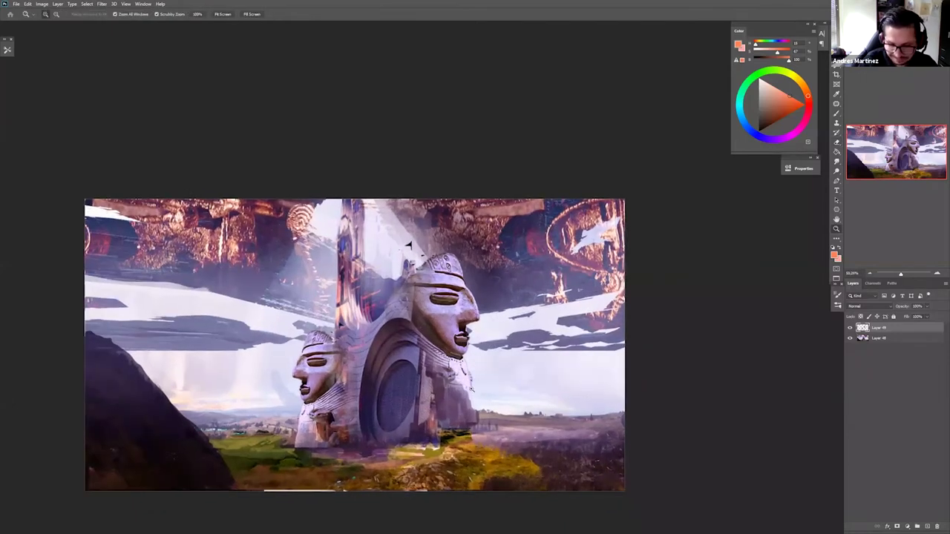
left_click_drag(289, 384, 313, 399)
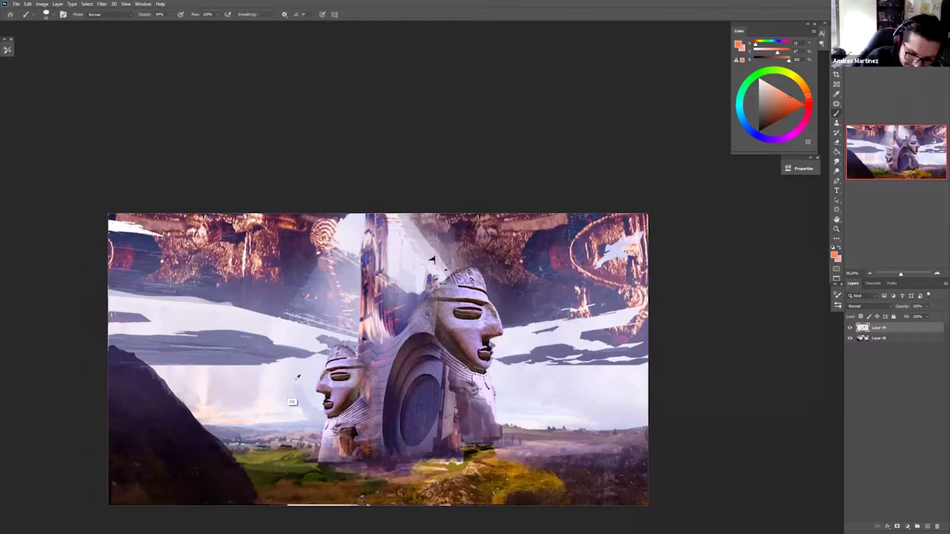
left_click(292, 395, "alt")
left_click_drag(294, 356, 246, 346)
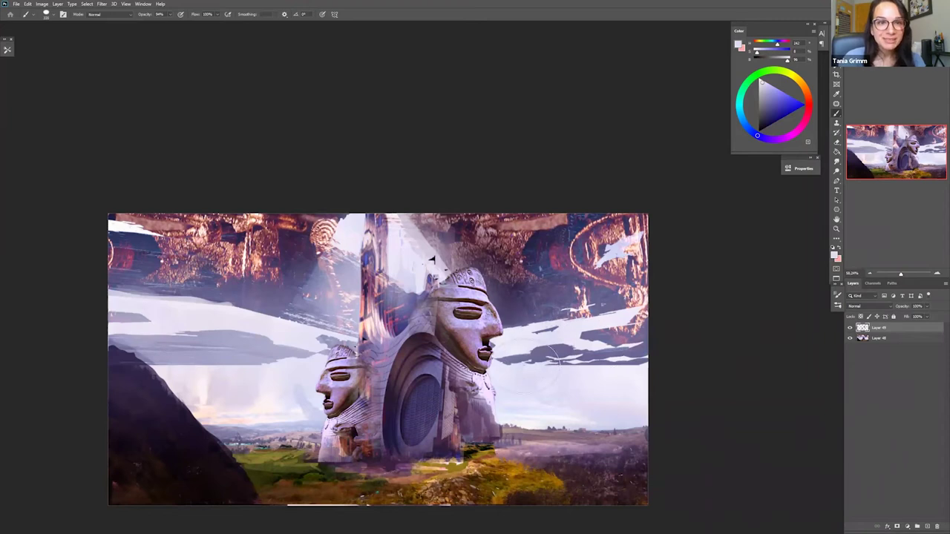
- Paint over the stray dark marks above the large head's crown with light colours sampled from the surrounding sky
left_click_drag(592, 358, 552, 384)
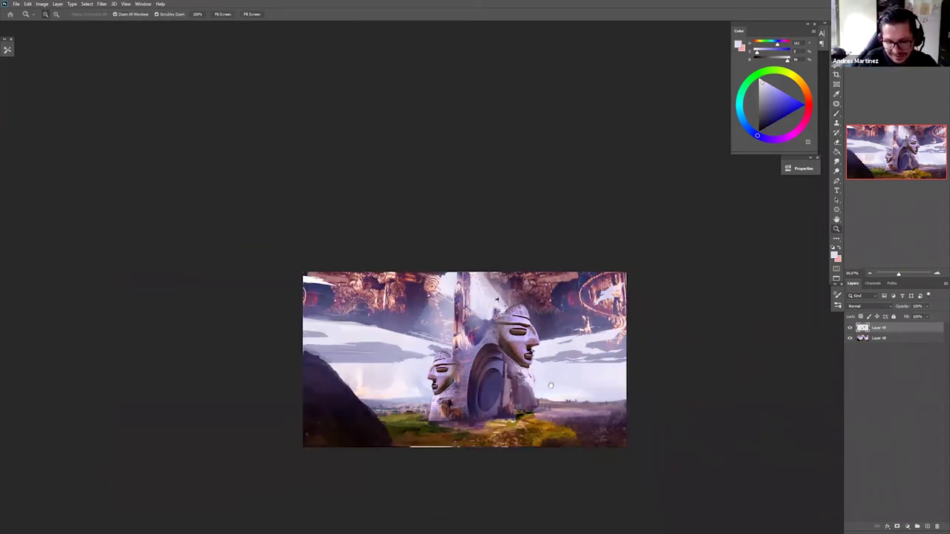
mouse_move(510, 348)
left_mouse_down()
mouse_move(499, 359)
mouse_move(512, 352)
left_mouse_up()
left_click(472, 305, "alt")
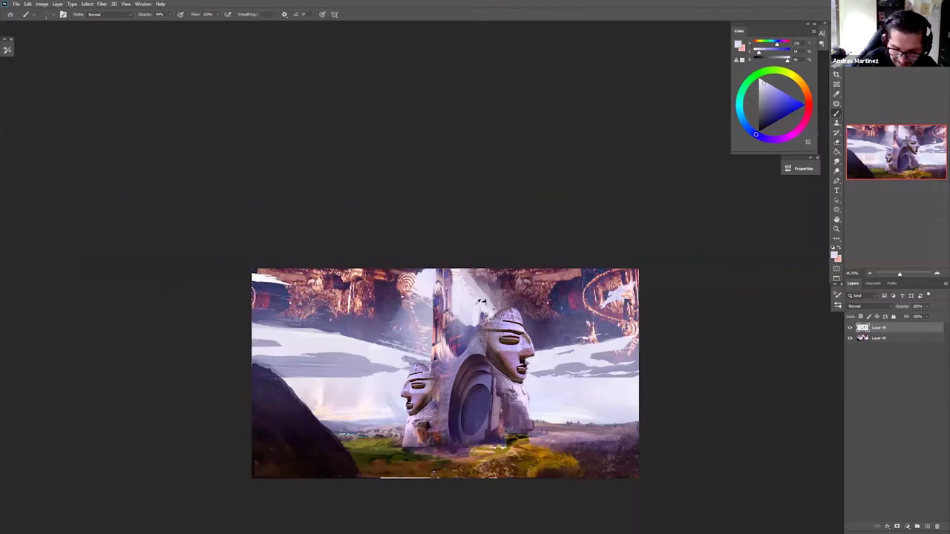
left_click(481, 301, "alt")
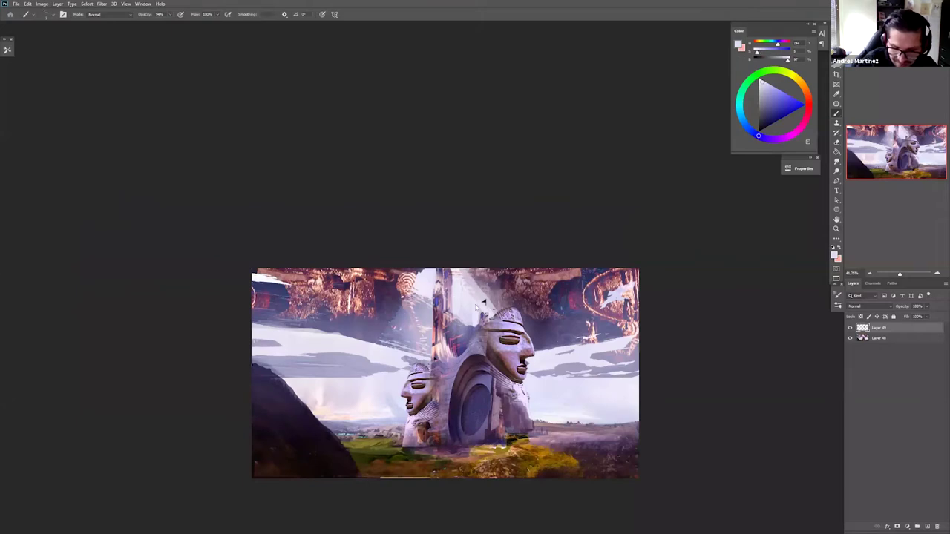
mouse_move(477, 307)
left_mouse_down()
mouse_move(487, 305)
mouse_move(469, 279)
mouse_move(495, 305)
left_mouse_up()
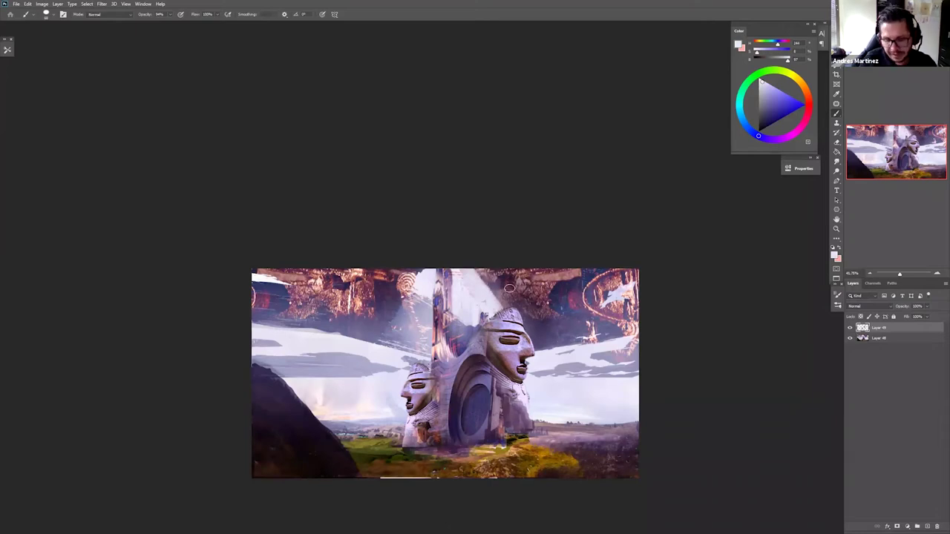
left_click(470, 315, "alt")
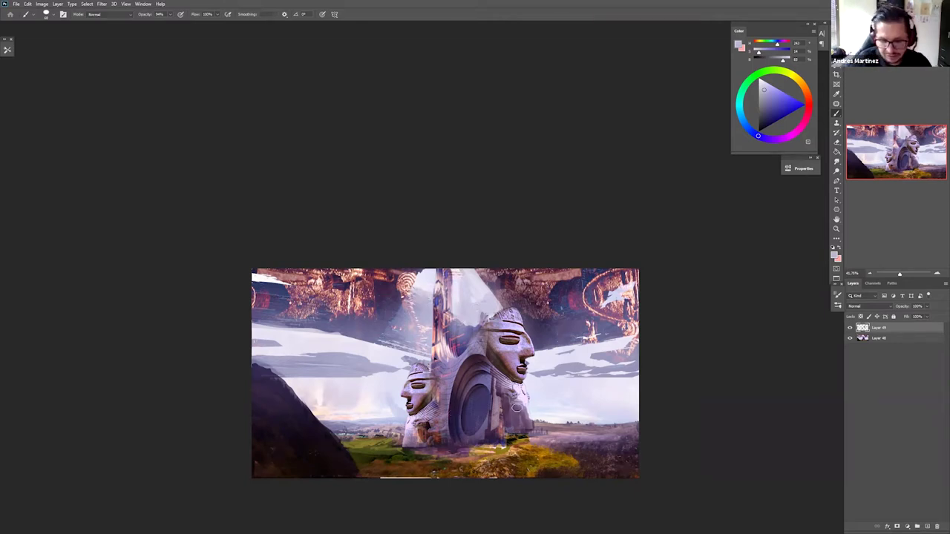
- Merge the statue layer down into the landscape layer
key("z")
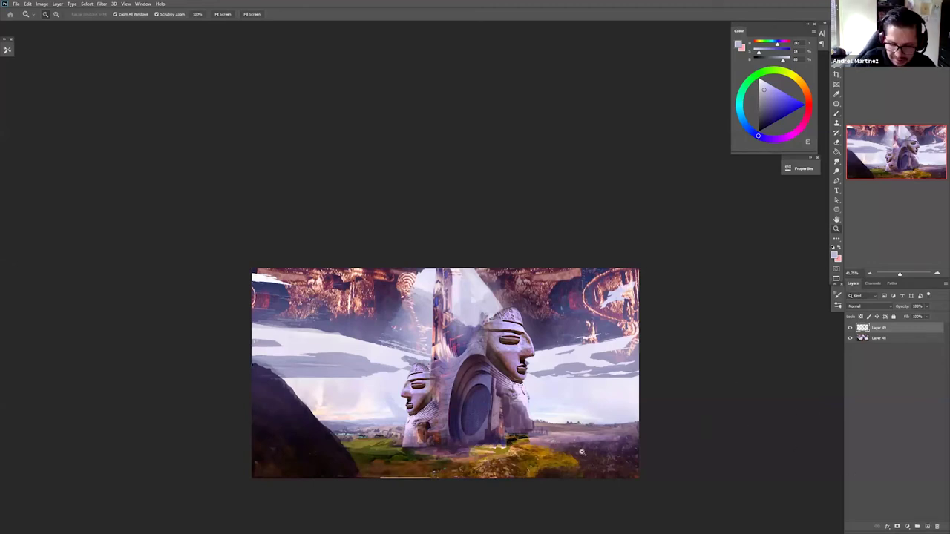
key("ctrl+e")
key("b")
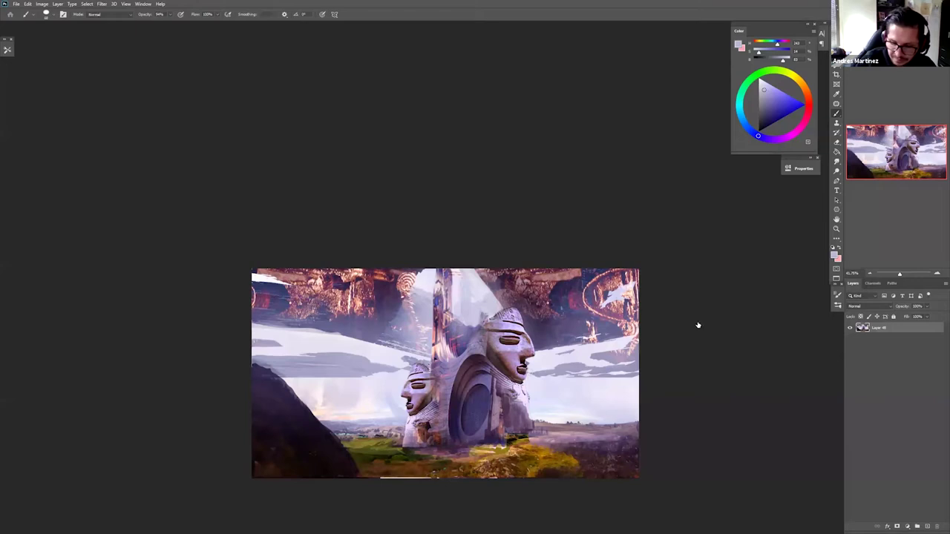
- Paint a light opening between the small statue's neck and the arch with the Hard Elliptical brush and sampled colours
right_click(697, 325)
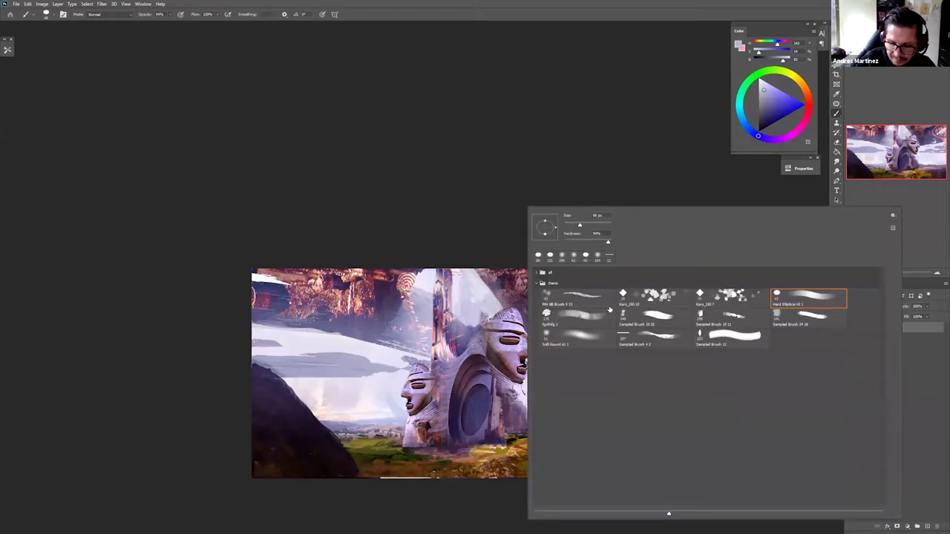
left_click(787, 299)
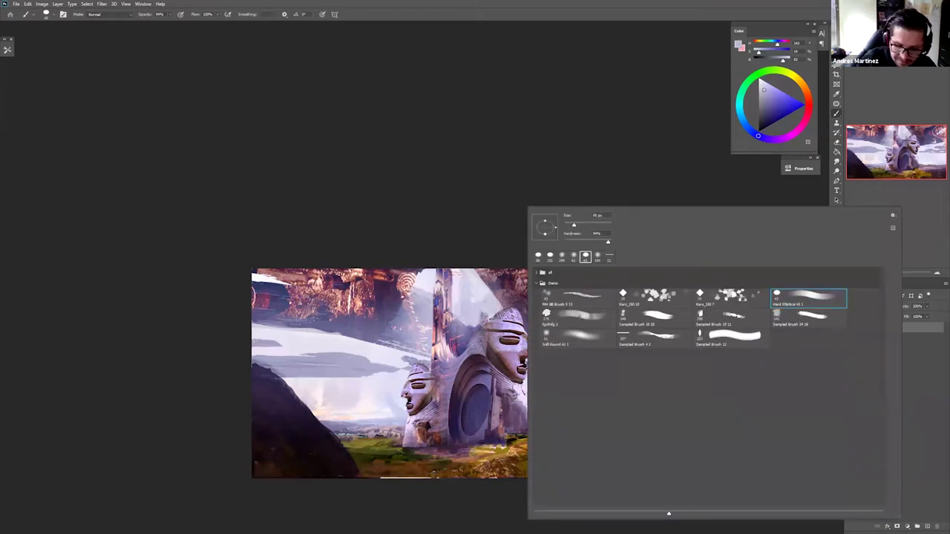
left_click(436, 417, "alt")
mouse_move(435, 418)
left_mouse_down()
mouse_move(436, 410)
mouse_move(425, 446)
mouse_move(404, 447)
left_mouse_up()
left_click(435, 439, "alt")
left_click(433, 430, "alt")
left_click(500, 404, "alt")
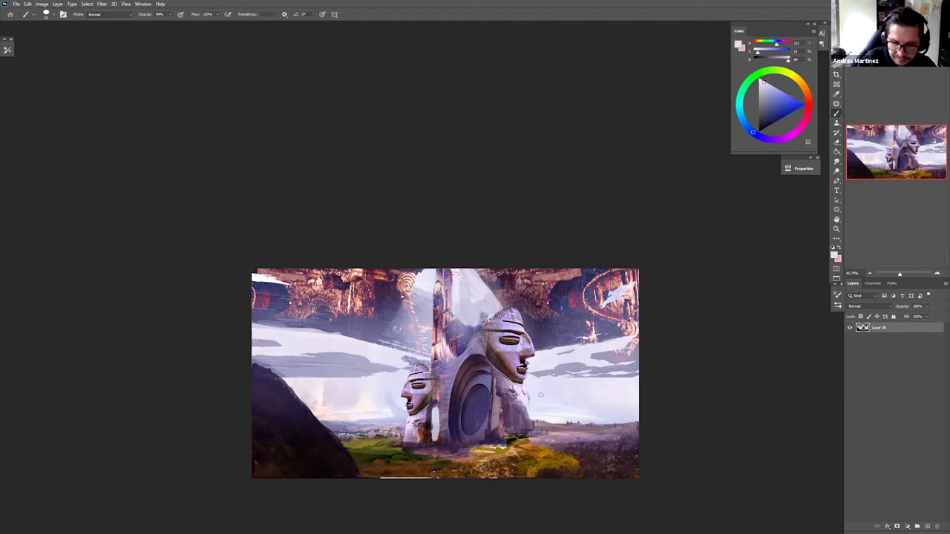
left_click(467, 423, "alt")
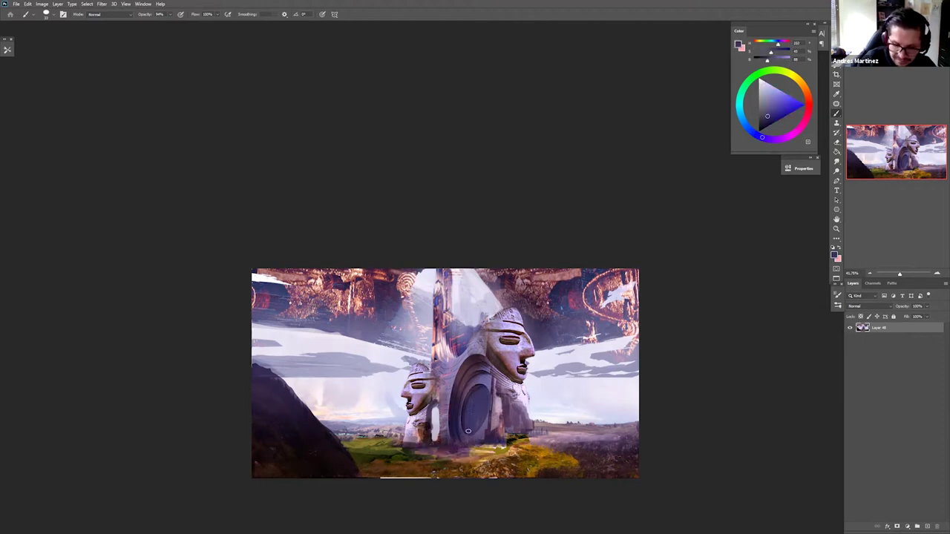
key("z")
left_click_drag(479, 413, 496, 416)
left_click_drag(509, 381, 512, 382)
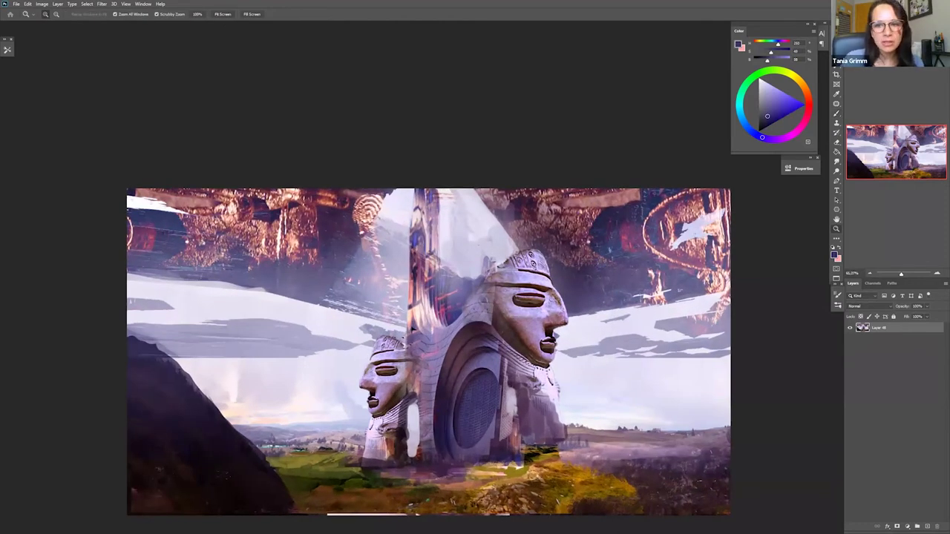
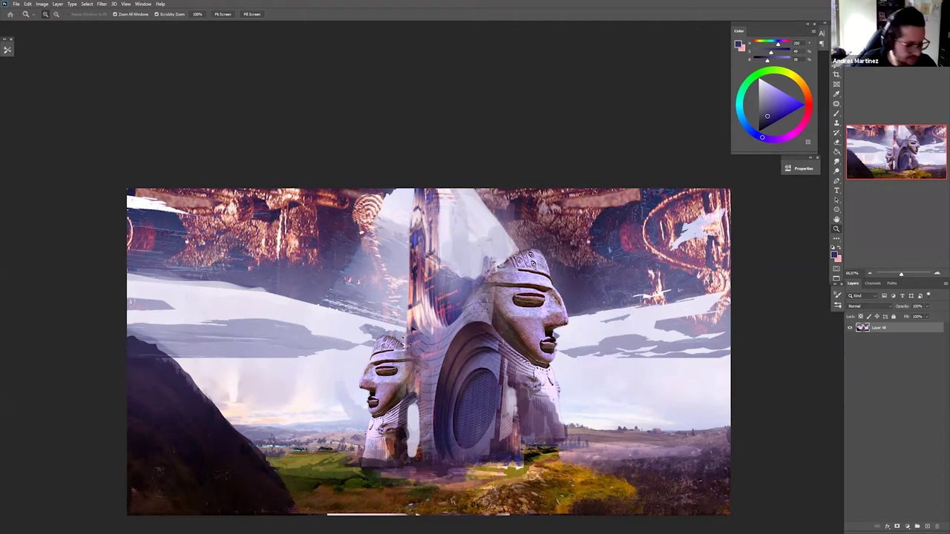
- Paste the gold ornament image and delete its brown background on both sides of the ornament
key("ctrl+v")
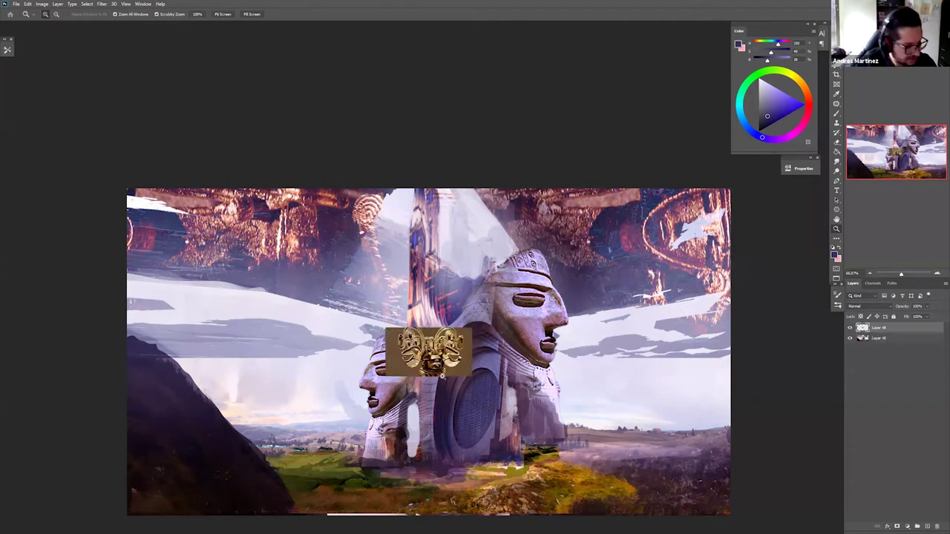
key("w")
left_click(466, 369)
key("Delete")
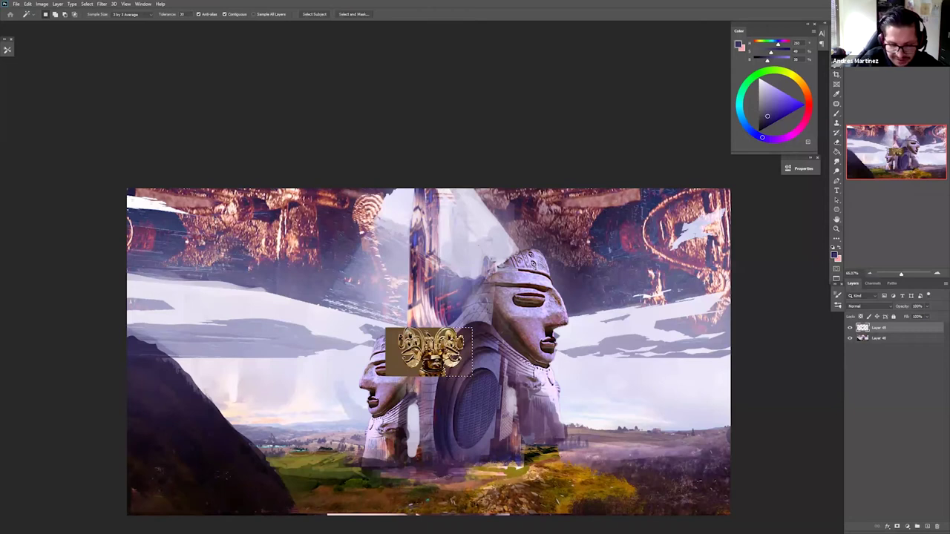
key("ctrl+d")
left_click(410, 373)
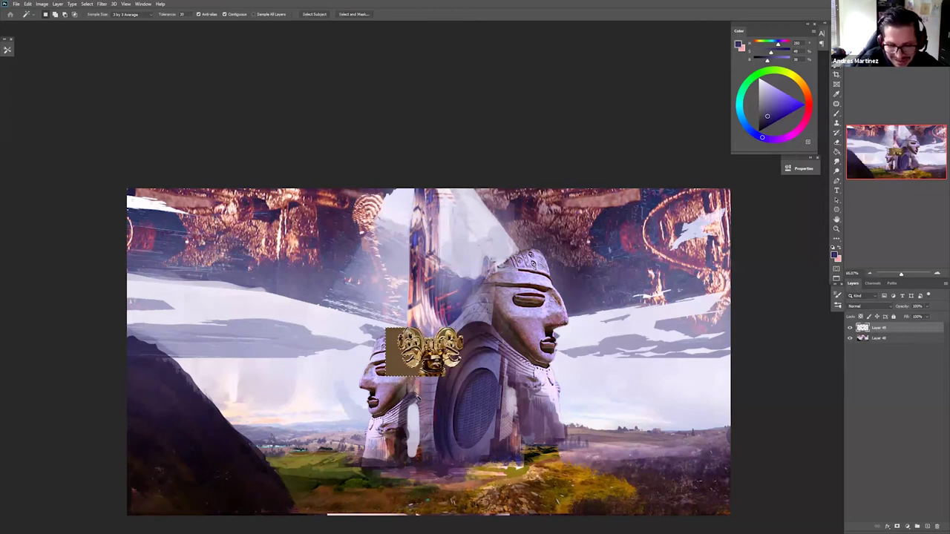
key("Delete")
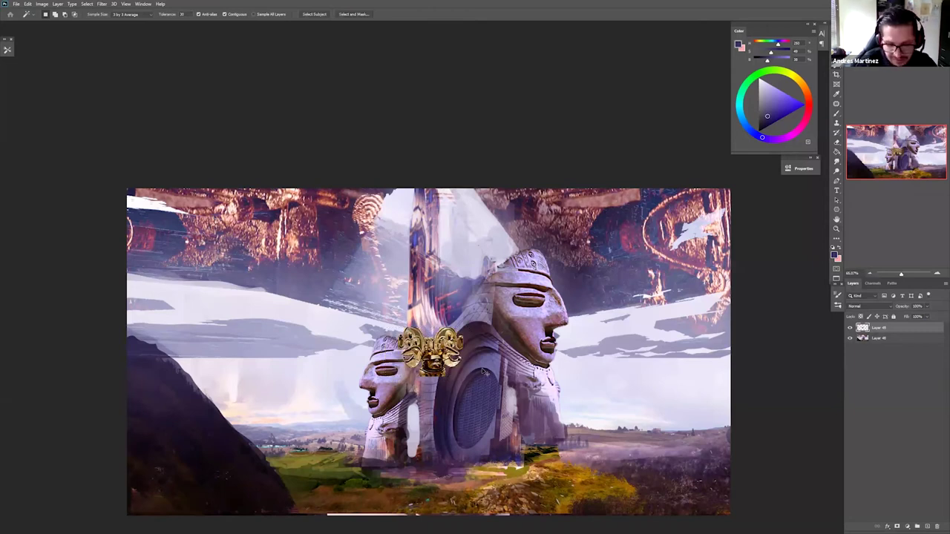
- Stretch the gold ornament into a tall shape over the central tower and set its blend mode to Lighten
key("ctrl+t")
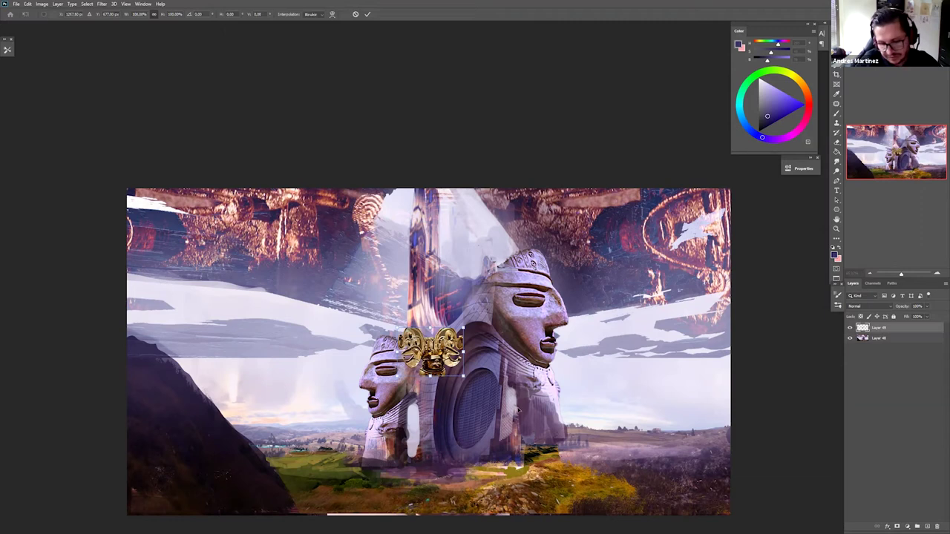
key("Escape")
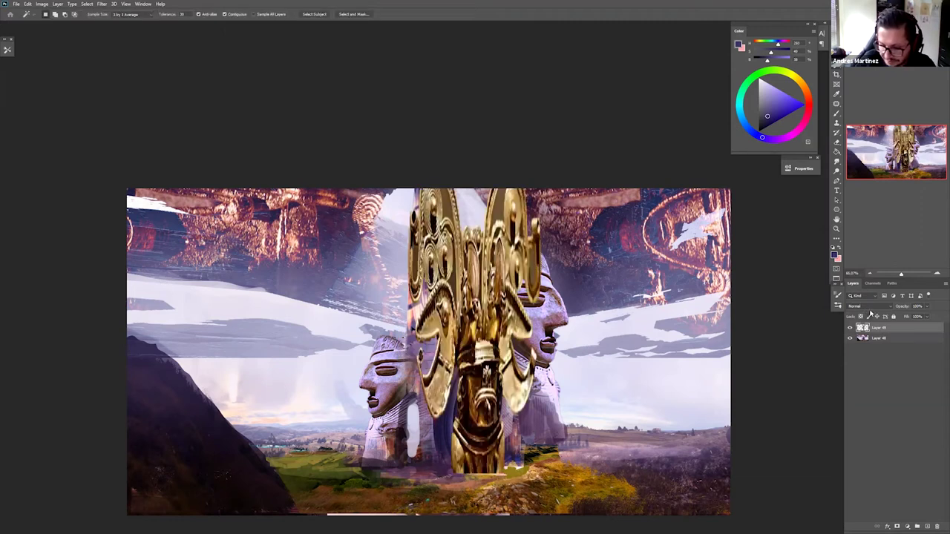
left_click(870, 307)
left_click(862, 362)
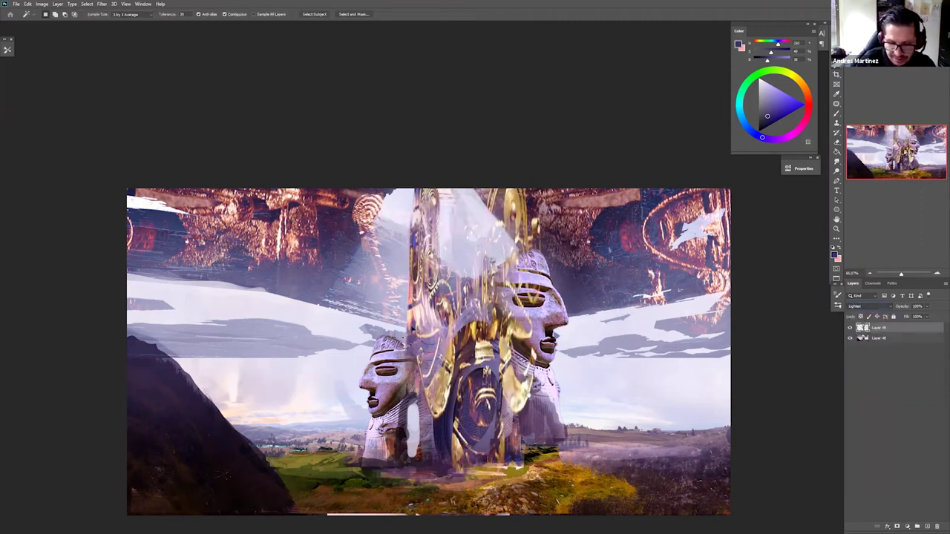
key("v")
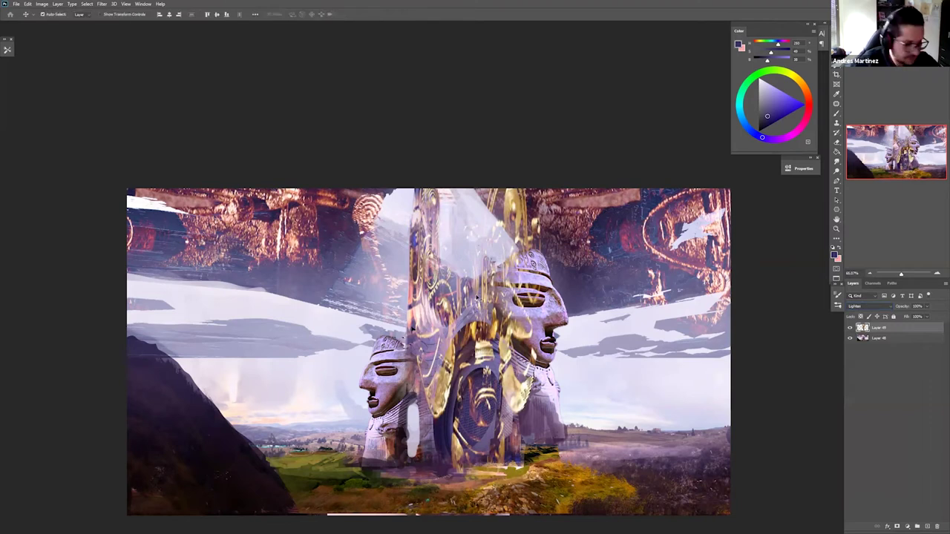
- Shift the gold ornament sideways over the central tower to test its placement against the statue heads
left_click_drag(481, 236, 468, 241)
key("ctrl+t")
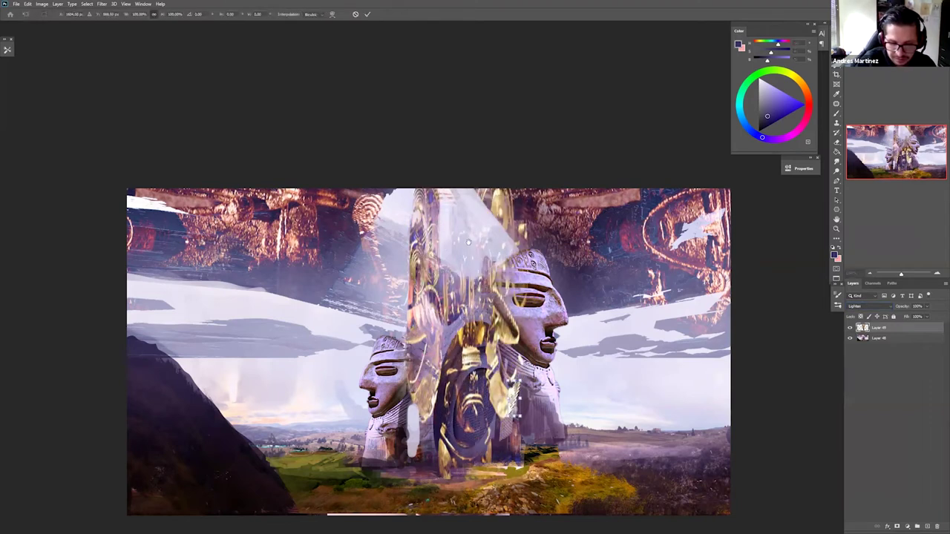
left_click_drag(511, 309, 499, 260)
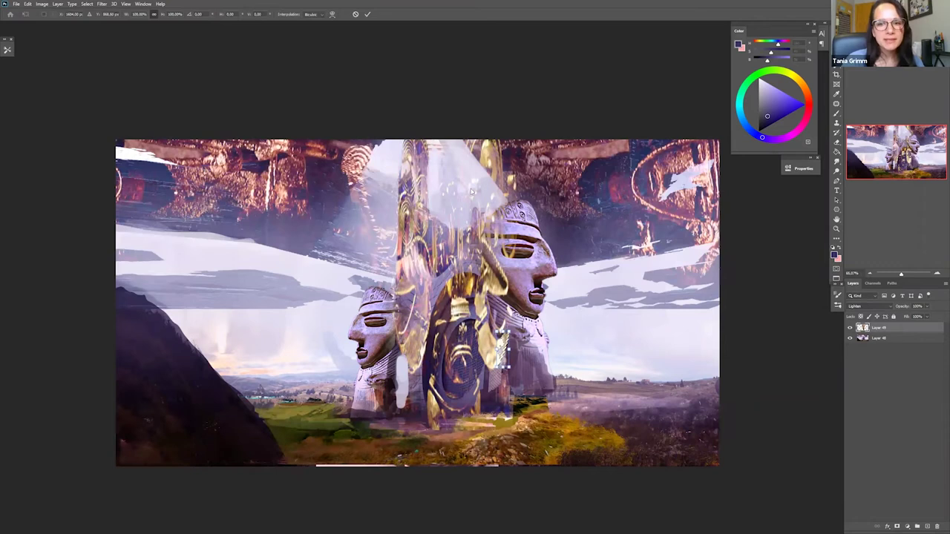
left_click_drag(500, 284, 490, 318)
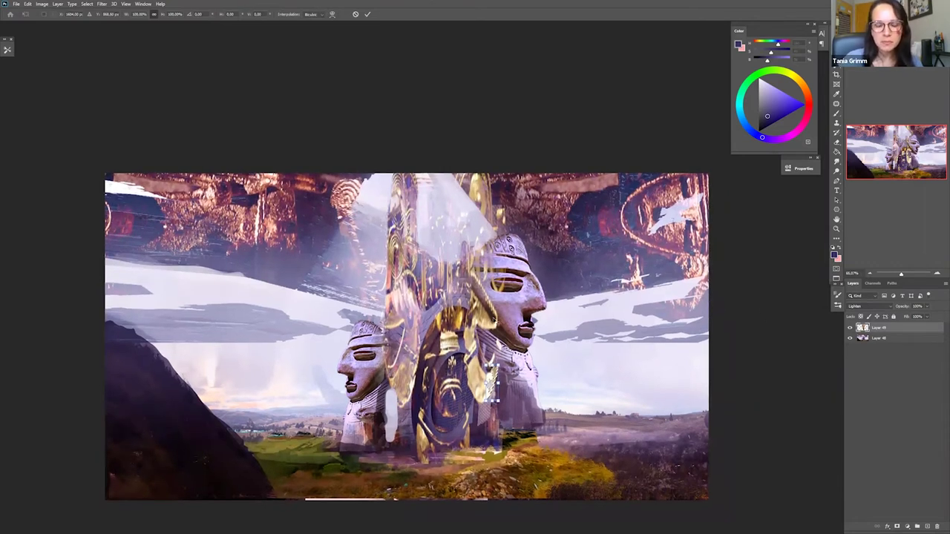
key("Return")
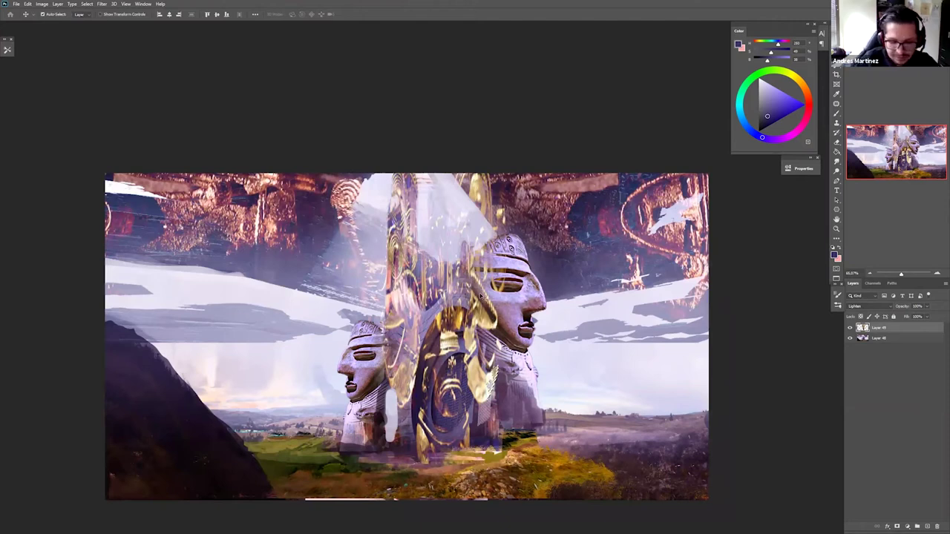
left_click_drag(481, 296, 498, 300)
key("ctrl+t")
key("Return")
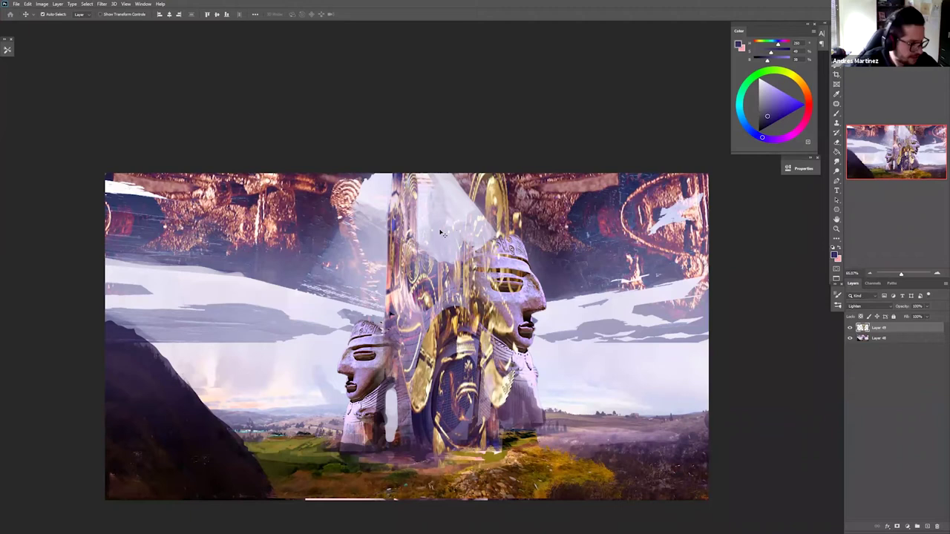
key("ctrl+t")
left_click_drag(489, 373, 473, 378)
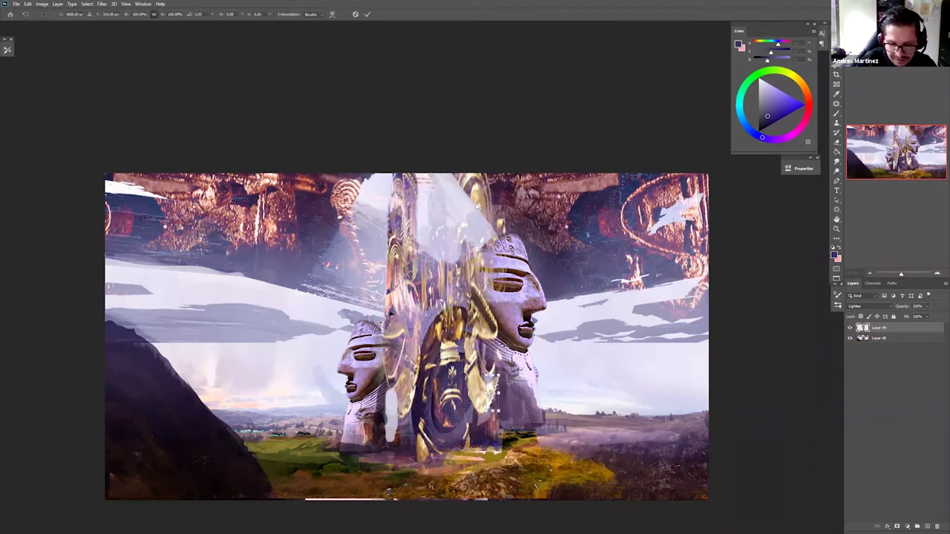
key("Return")
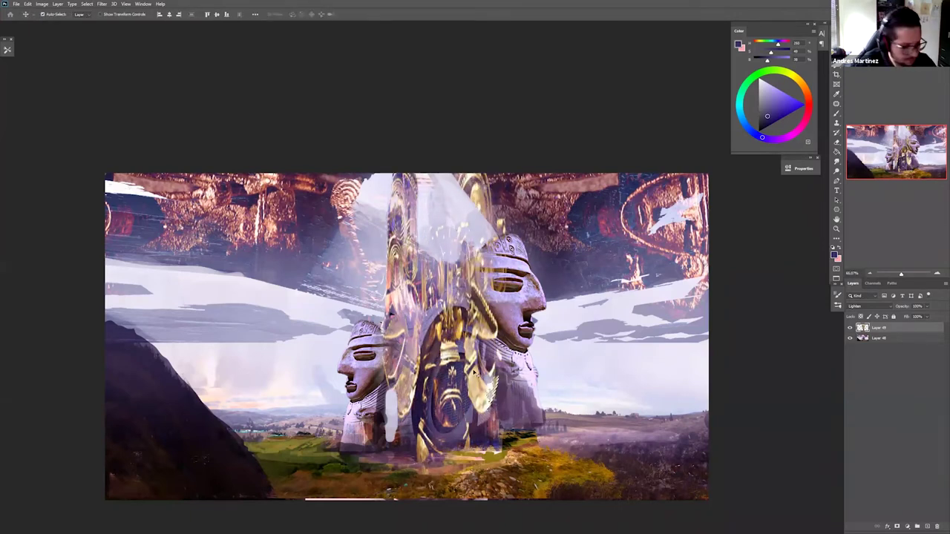
- Clear the selection, then shrink and narrow the gold ornament to fit inside the arch beneath the large statue head
key("ctrl+t")
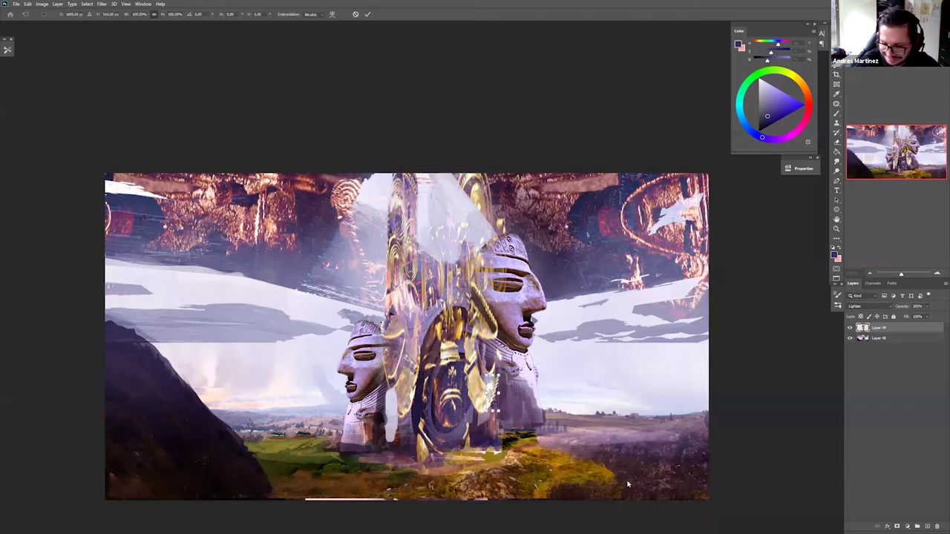
key("Escape")
key("ctrl+d")
key("ctrl+t")
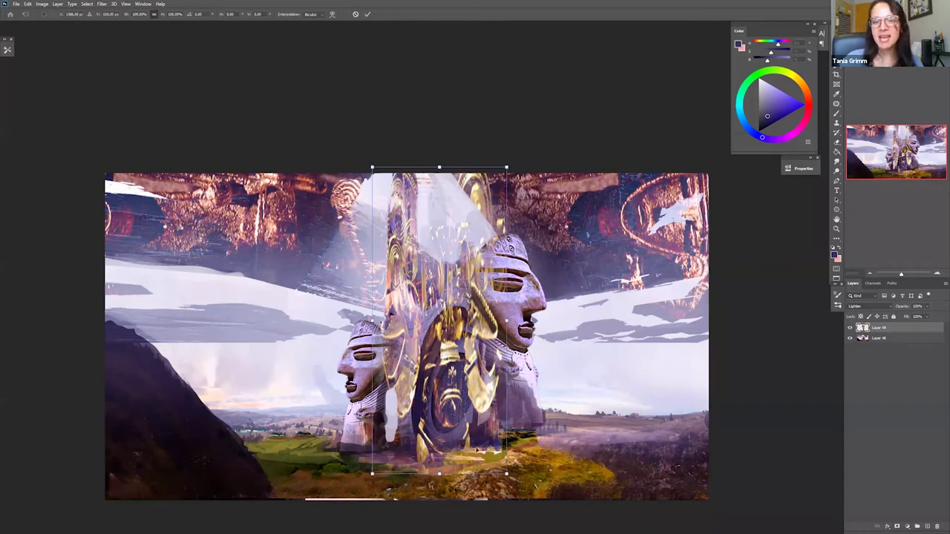
left_click(482, 502)
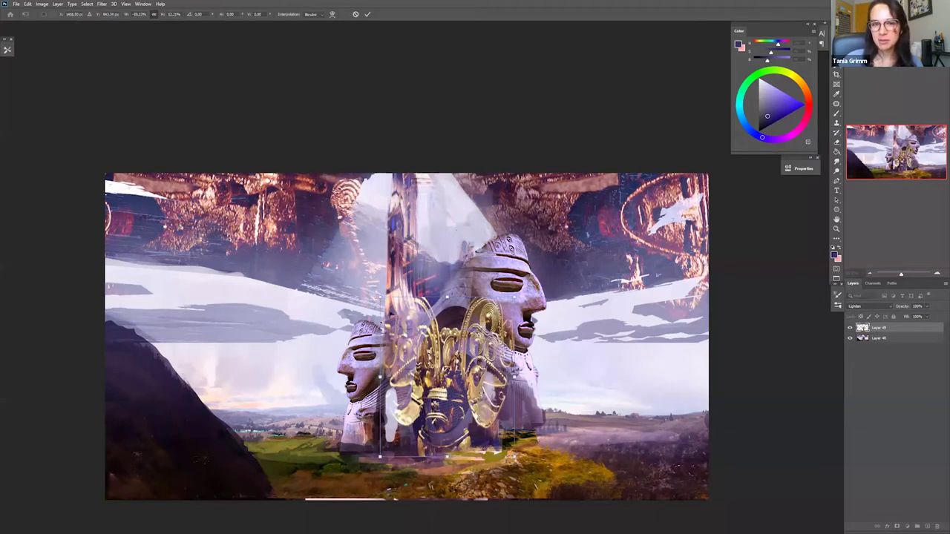
mouse_move(477, 340)
left_mouse_down()
mouse_move(472, 325)
mouse_move(473, 350)
mouse_move(451, 321)
mouse_move(436, 318)
mouse_move(410, 380)
left_mouse_up()
key("Return")
- Erase the ornament's outer parts along the arch and darken it using Levels with a midtone value of 0.70
key("e")
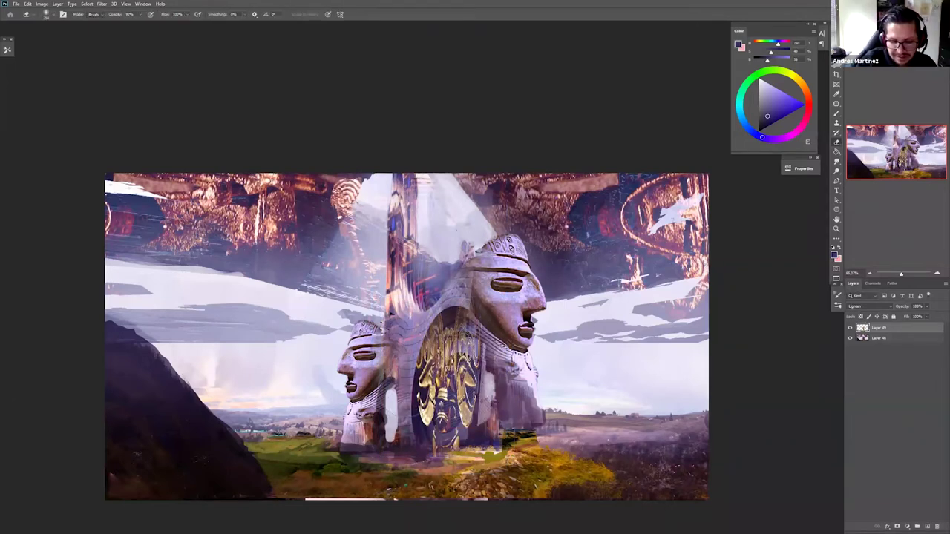
mouse_move(425, 334)
left_mouse_down()
mouse_move(422, 425)
mouse_move(433, 450)
left_mouse_up()
key("z")
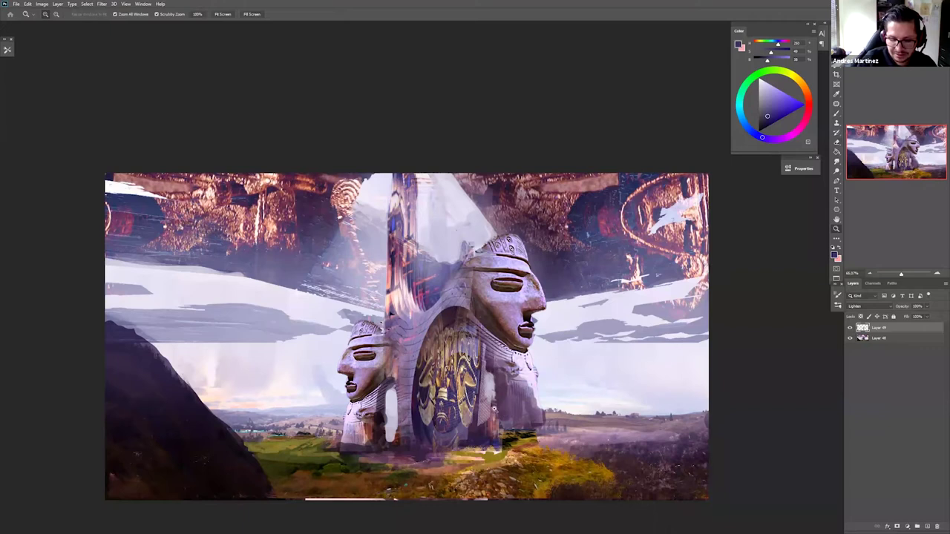
left_click(501, 410, "alt")
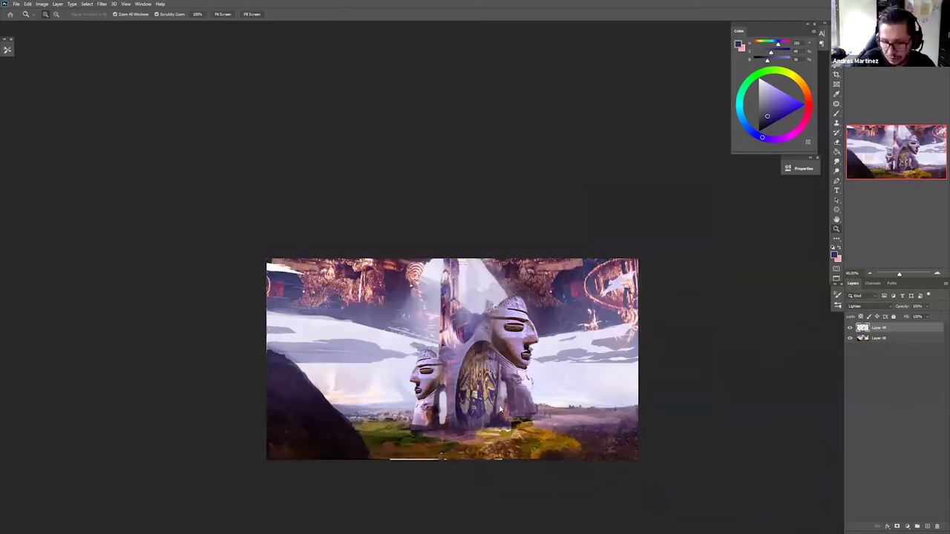
key("ctrl+l")
left_click_drag(795, 223, 814, 226)
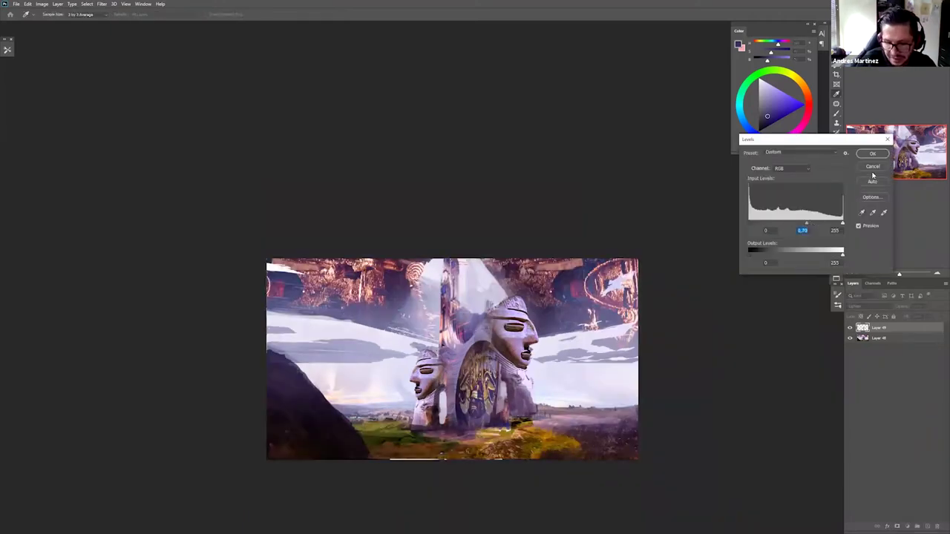
key("Return")
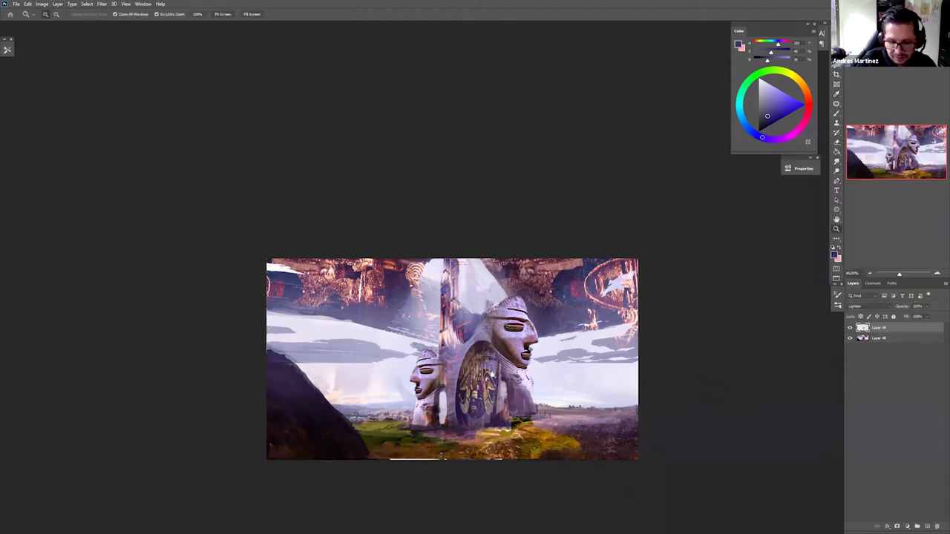
- Merge the gold ornament layer down into the landscape layer
left_click_drag(516, 364, 487, 389)
scroll(452, 377, "up", 3)
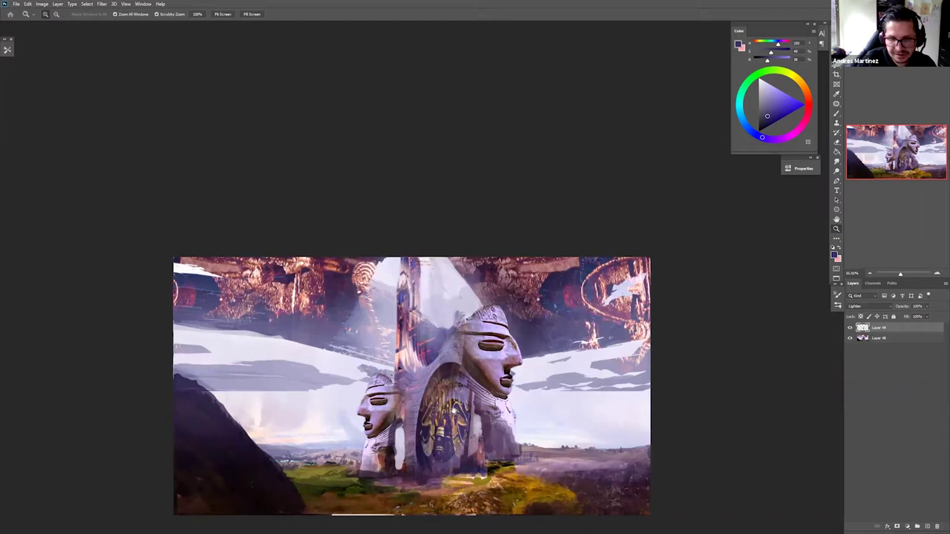
left_click_drag(469, 438, 449, 399)
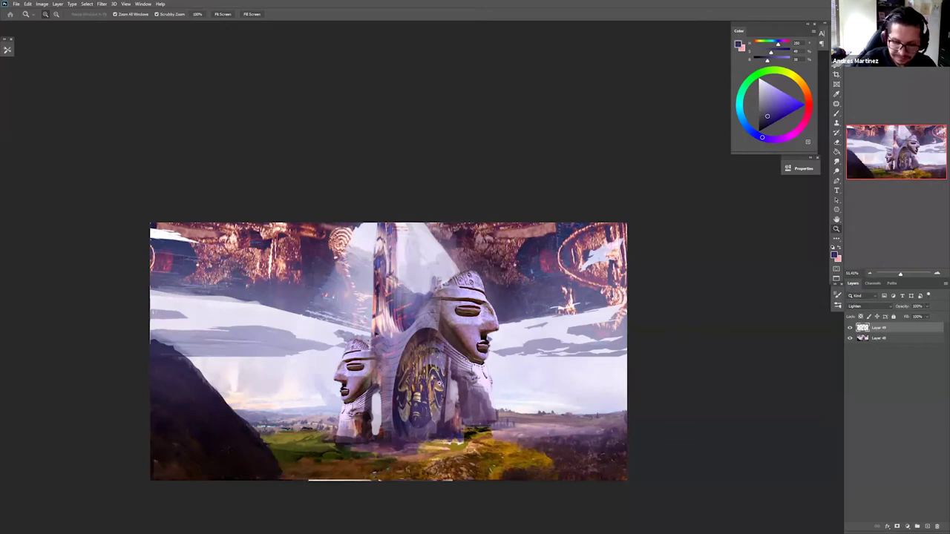
mouse_move(467, 453)
left_mouse_down()
mouse_move(475, 451)
mouse_move(459, 443)
left_mouse_up()
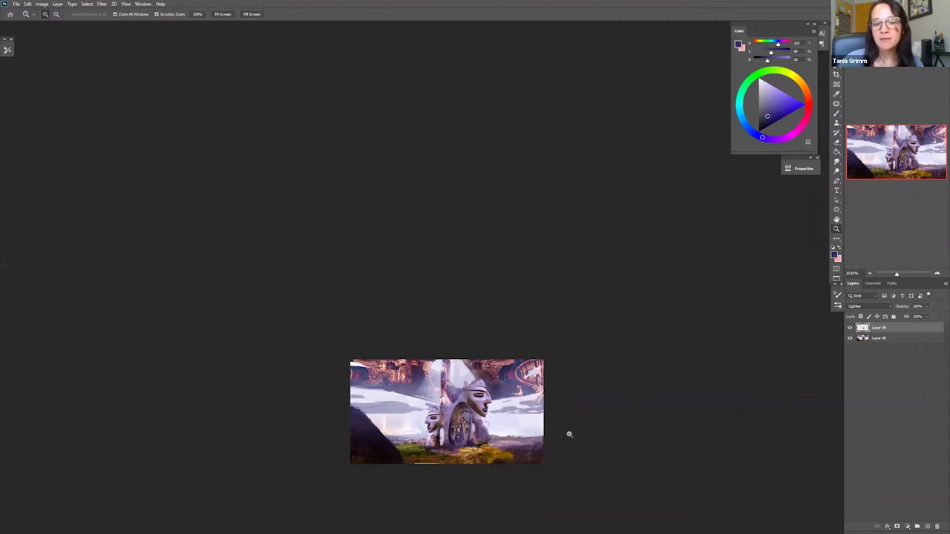
scroll(566, 435, "up", 1)
key("ctrl+e")
- With the Hard Elliptical brush and sampled dark colours, paint a spire at the image's left edge and rocky cliffs at its right edge
key("b")
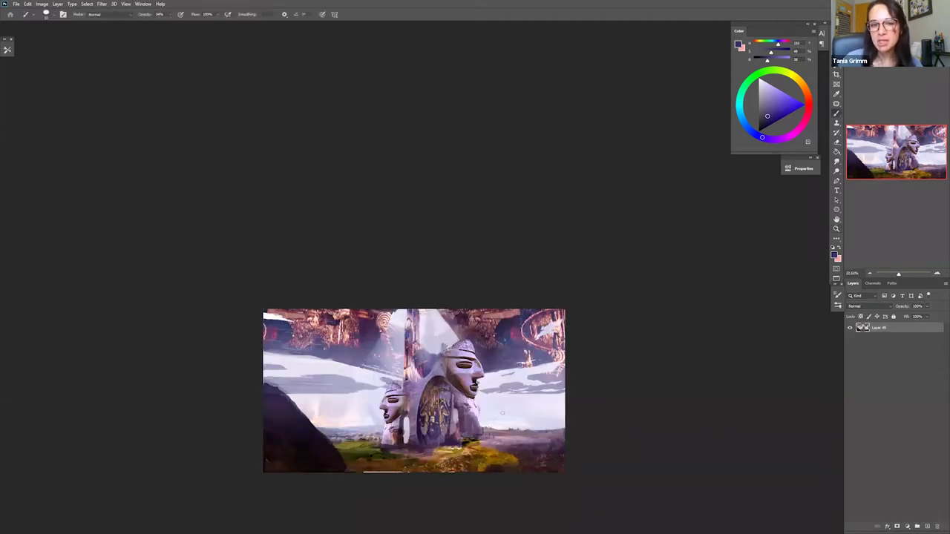
right_click(647, 366)
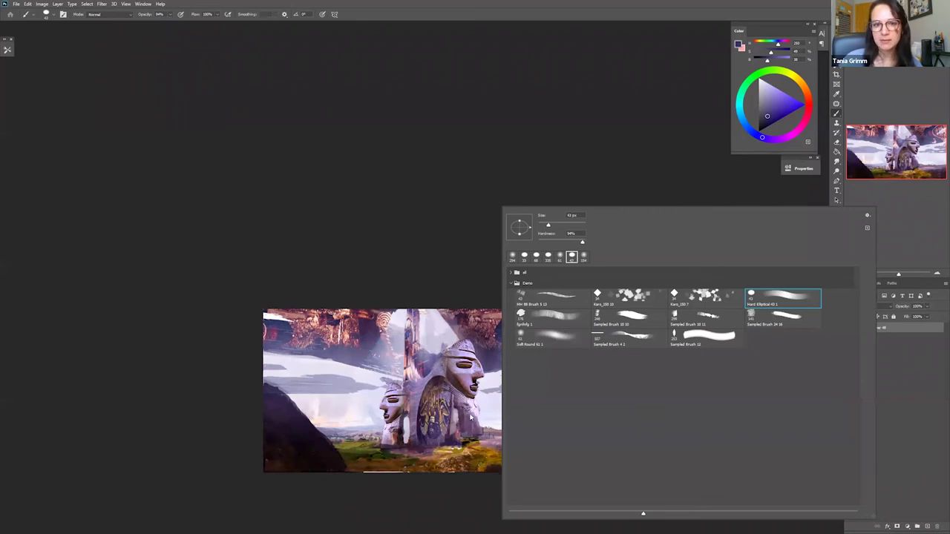
right_click(473, 438, "alt")
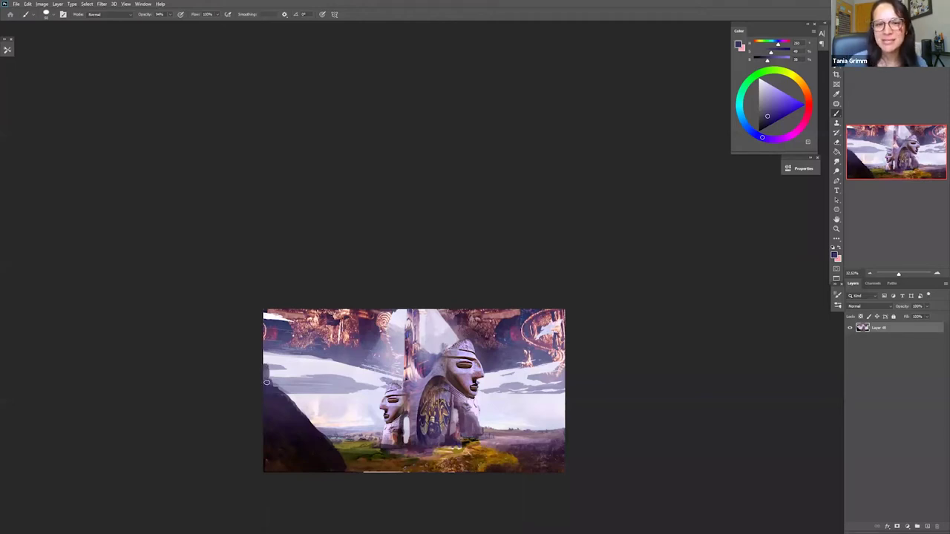
left_click(281, 419, "alt")
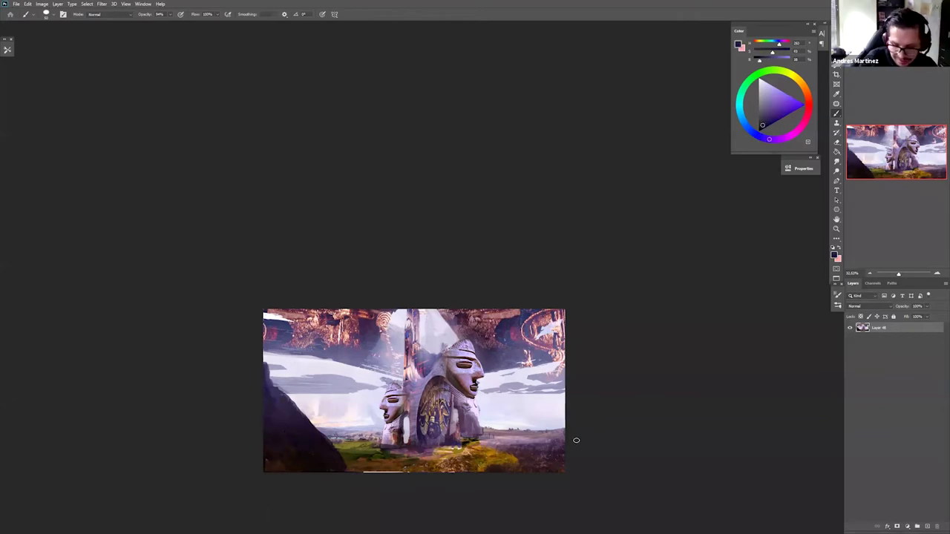
mouse_move(539, 446)
left_mouse_down()
mouse_move(556, 429)
mouse_move(558, 364)
left_mouse_up()
mouse_move(558, 402)
left_mouse_down()
mouse_move(523, 438)
mouse_move(497, 438)
mouse_move(532, 450)
mouse_move(564, 437)
mouse_move(557, 383)
mouse_move(552, 413)
mouse_move(545, 403)
mouse_move(542, 418)
mouse_move(547, 398)
mouse_move(521, 426)
left_mouse_up()
- Paint a light opening between the arch and the large statue's neck, and a near-black doorway at the base of the ornament
left_click(498, 409, "alt")
mouse_move(457, 430)
left_mouse_down()
mouse_move(456, 416)
mouse_move(457, 425)
mouse_move(433, 435)
mouse_move(467, 365)
left_mouse_up()
left_click(758, 131)
- Extend the right cliffs into hazy grey distant hills and soften the clouds beside the large statue with sampled sky colour
key("z")
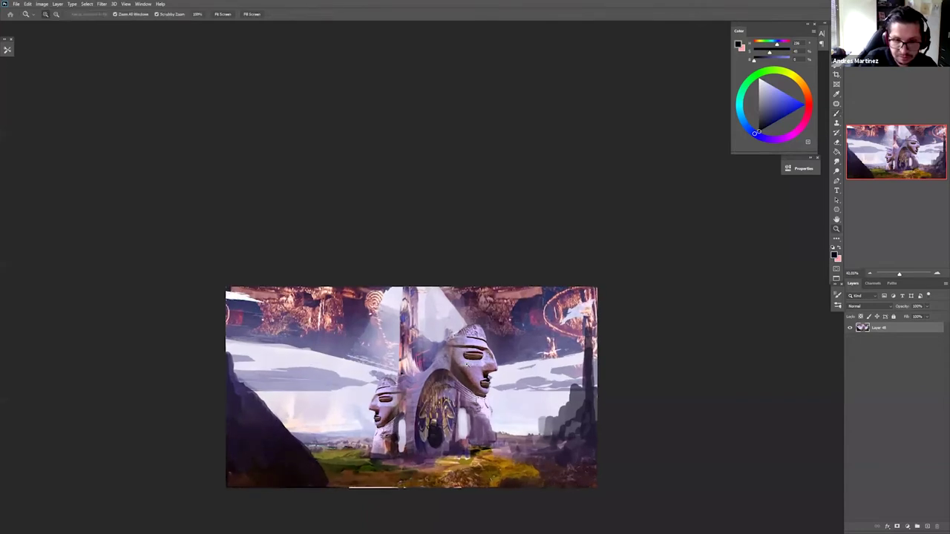
key("b")
left_click(549, 421, "alt")
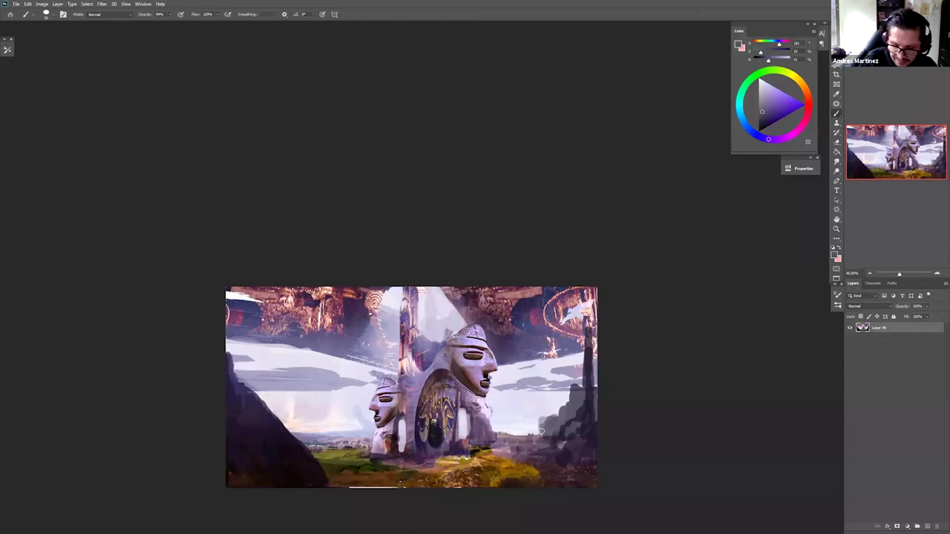
mouse_move(541, 431)
left_mouse_down()
mouse_move(510, 433)
mouse_move(520, 426)
left_mouse_up()
left_click(511, 407, "alt")
mouse_move(498, 382)
left_mouse_down()
mouse_move(499, 394)
mouse_move(573, 381)
left_mouse_up()
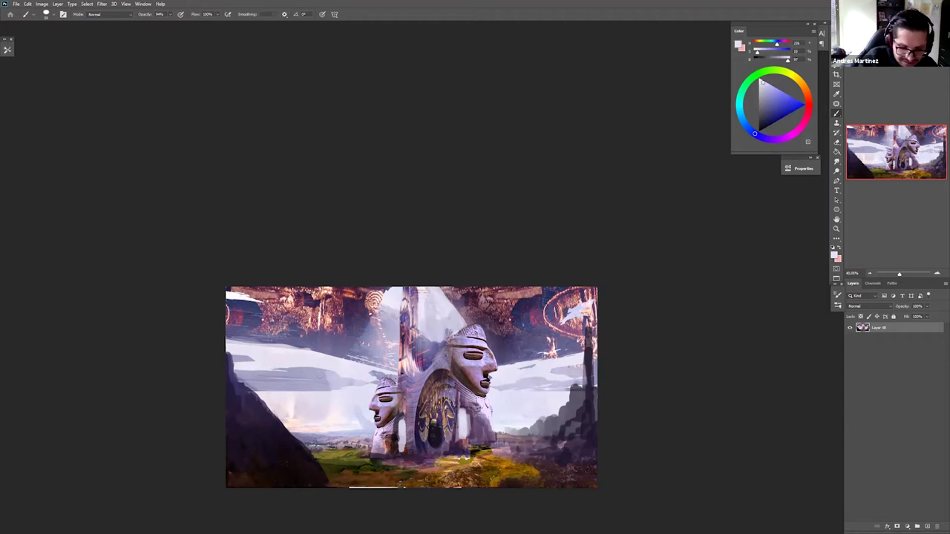
- Paint jagged rock spires with light gaps on the left hill, and brighten the light beam behind the large statue's head
mouse_move(323, 380)
left_mouse_down()
mouse_move(261, 366)
mouse_move(275, 392)
mouse_move(263, 403)
mouse_move(271, 431)
mouse_move(252, 415)
mouse_move(251, 395)
mouse_move(289, 438)
mouse_move(269, 432)
mouse_move(248, 400)
mouse_move(258, 434)
left_mouse_up()
left_click(272, 399, "alt")
left_click(275, 439, "alt")
left_click(261, 442, "alt")
mouse_move(267, 427)
left_mouse_down()
mouse_move(272, 437)
mouse_move(286, 425)
mouse_move(300, 451)
mouse_move(267, 400)
left_mouse_up()
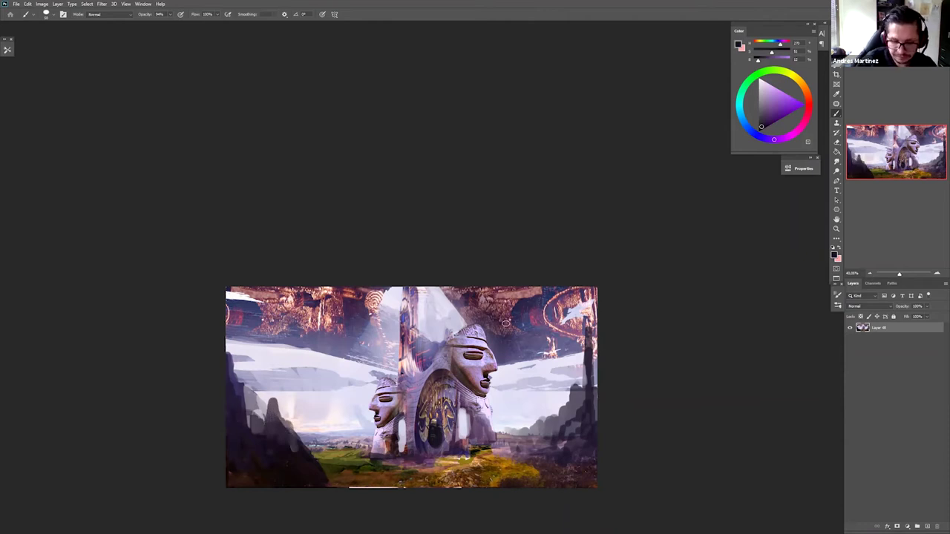
left_click(451, 308, "alt")
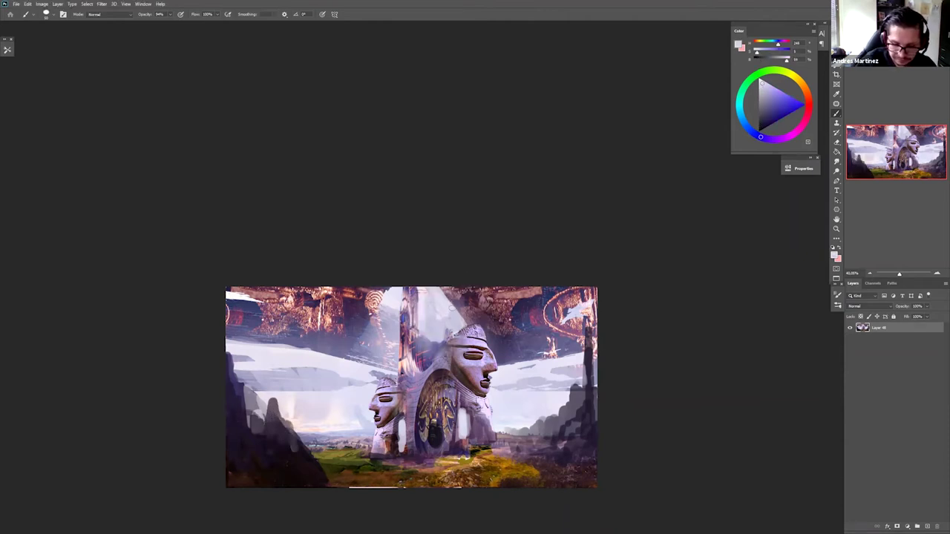
left_click_drag(449, 291, 469, 321)
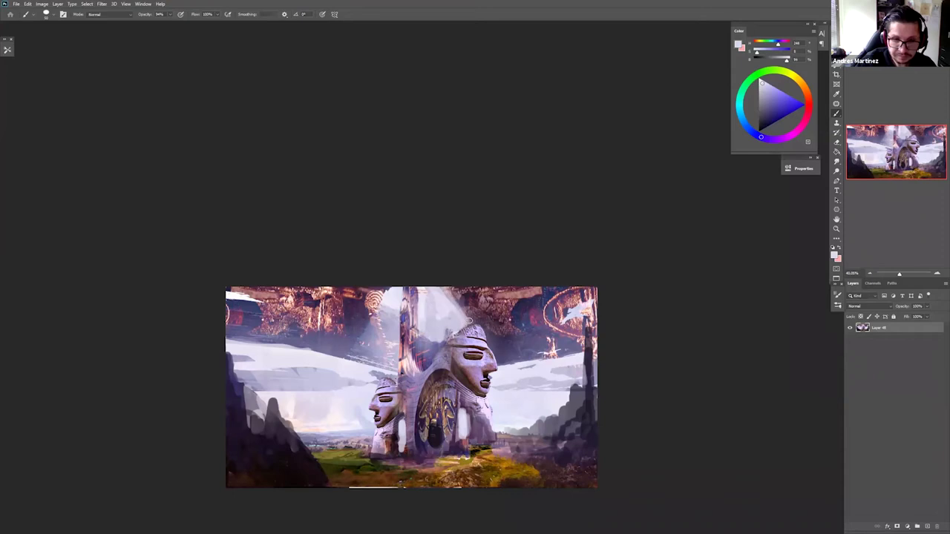
- Raise the image's contrast with a Brightness/Contrast adjustment layer and merge it into the landscape layer
left_click(906, 526)
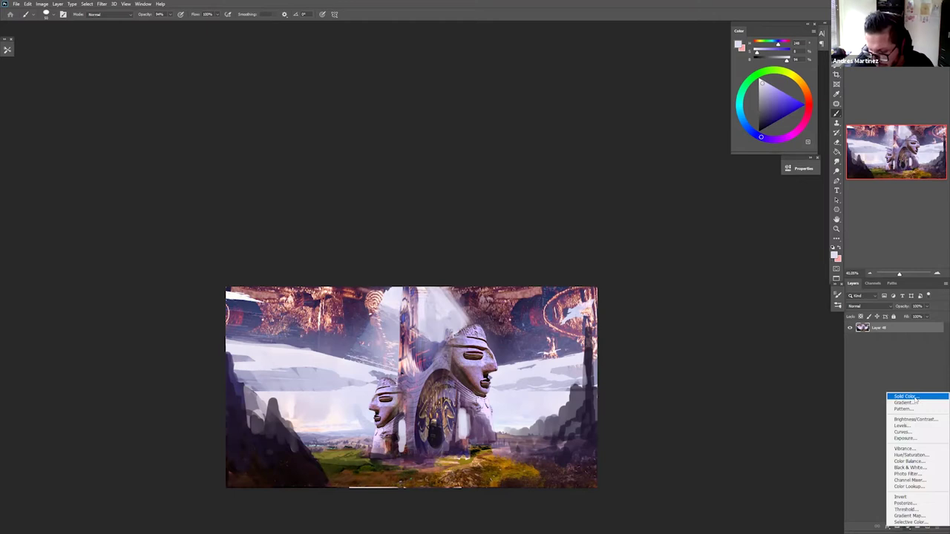
left_click(916, 419)
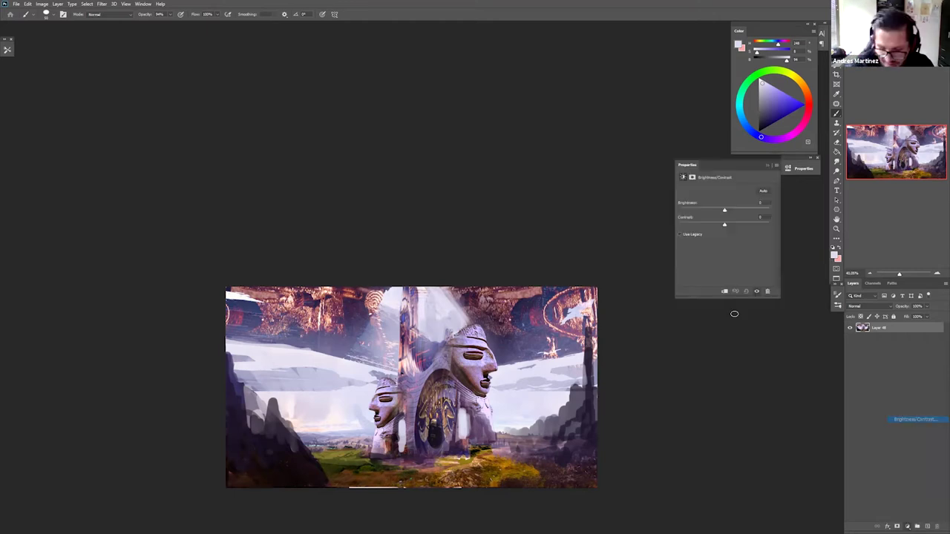
left_click(734, 224)
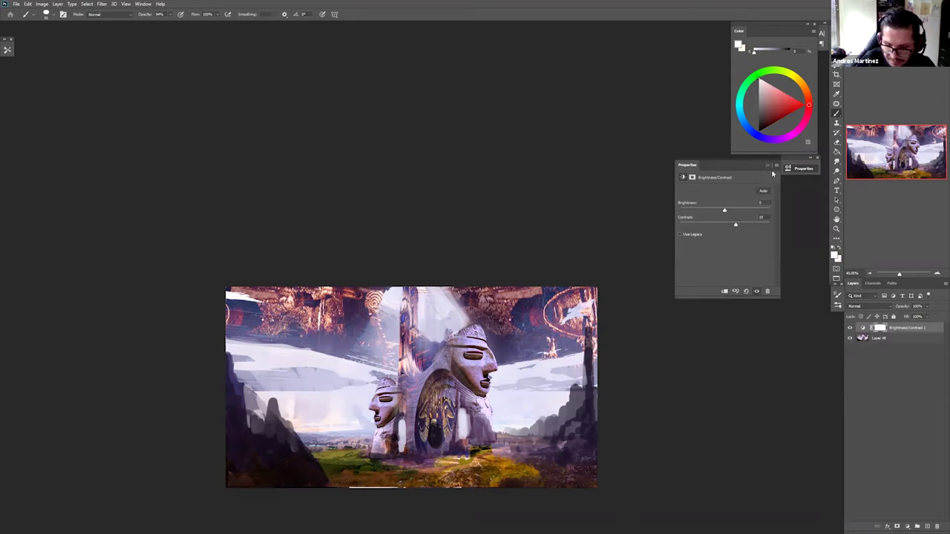
left_click(766, 166)
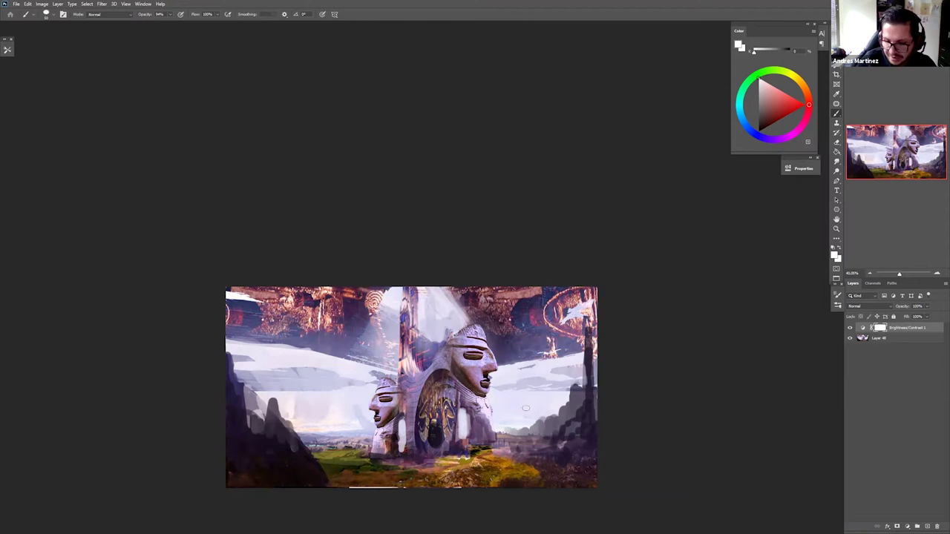
key("z")
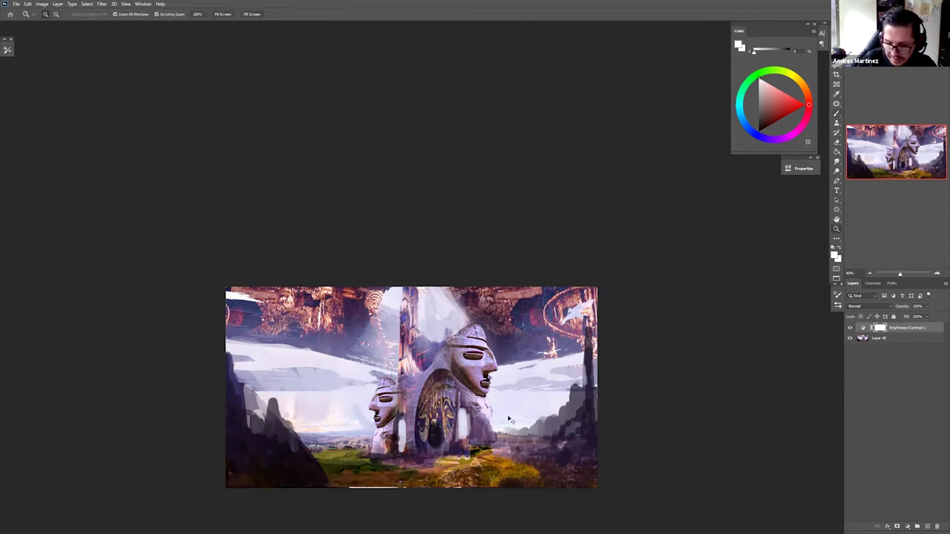
left_click(486, 408)
key("ctrl+e")
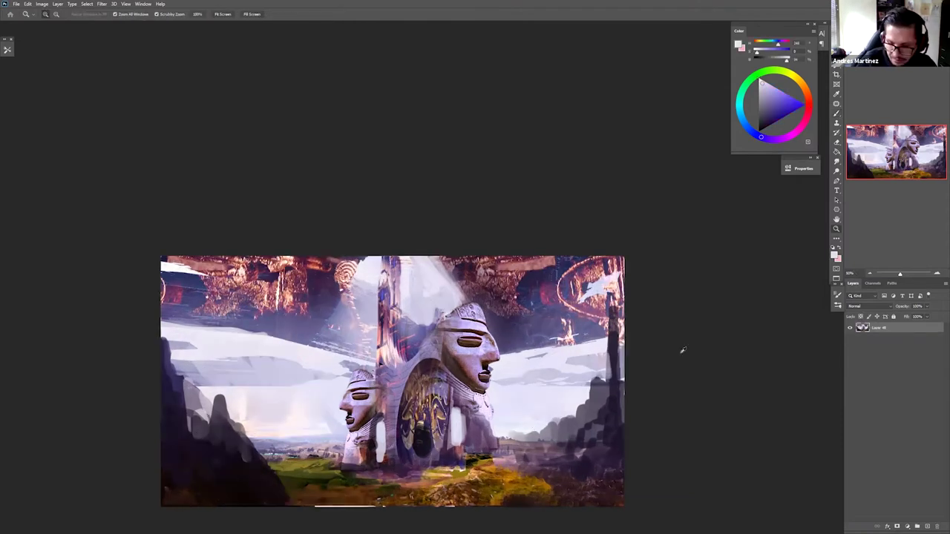
key("ctrl+u")
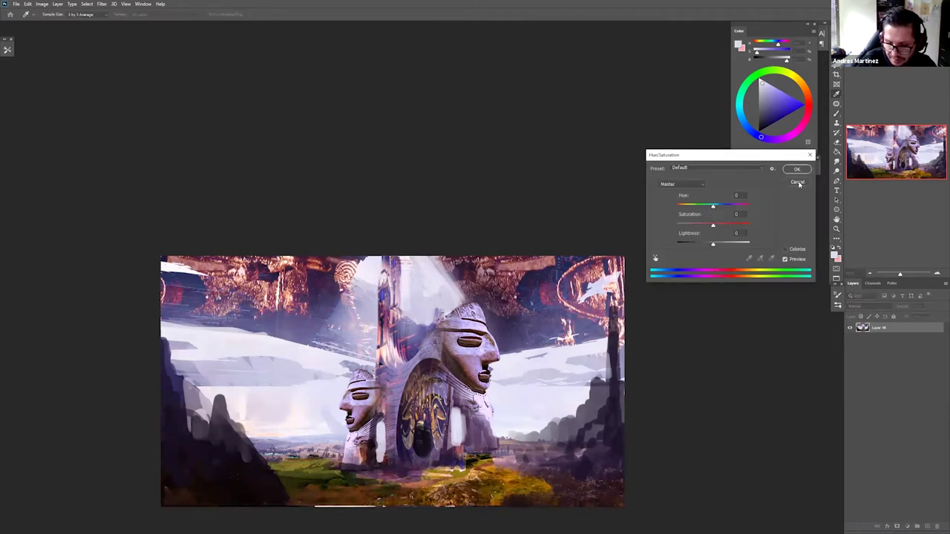
key("Escape")
key("z")
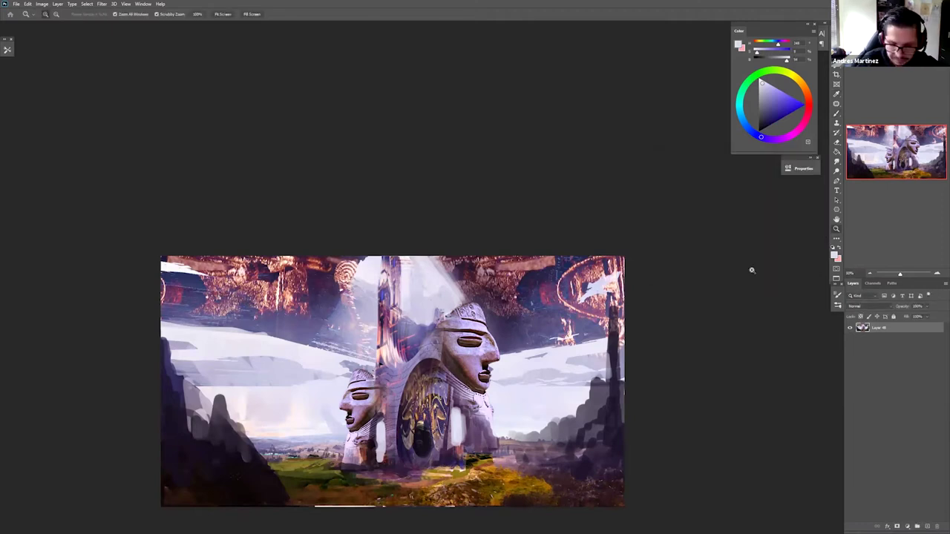
- Duplicate the landscape layer and raise the copy's saturation to +43
key("ctrl+j")
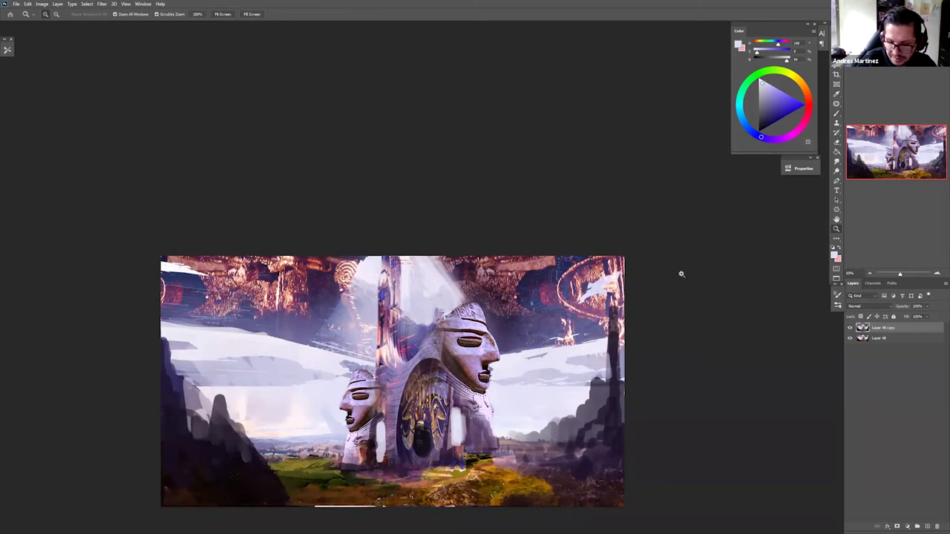
key("ctrl+u")
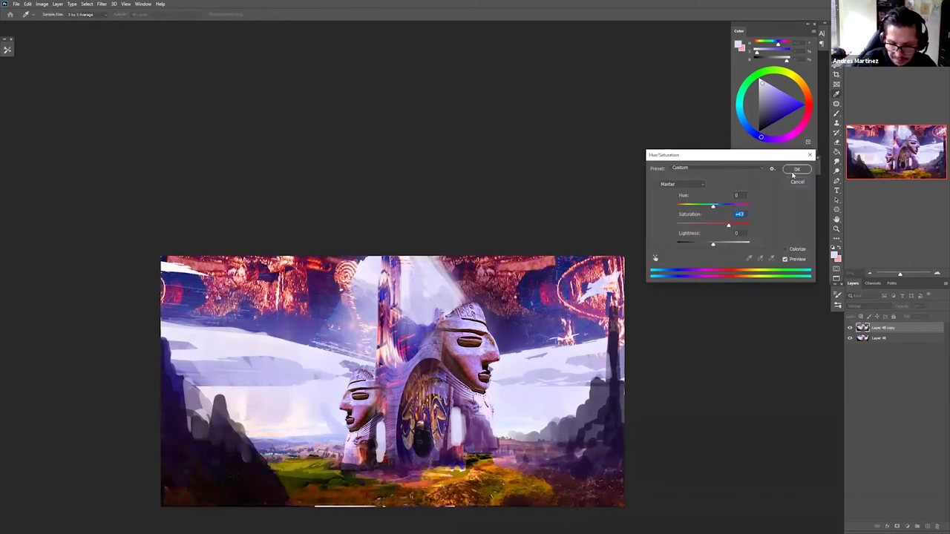
key("Return")
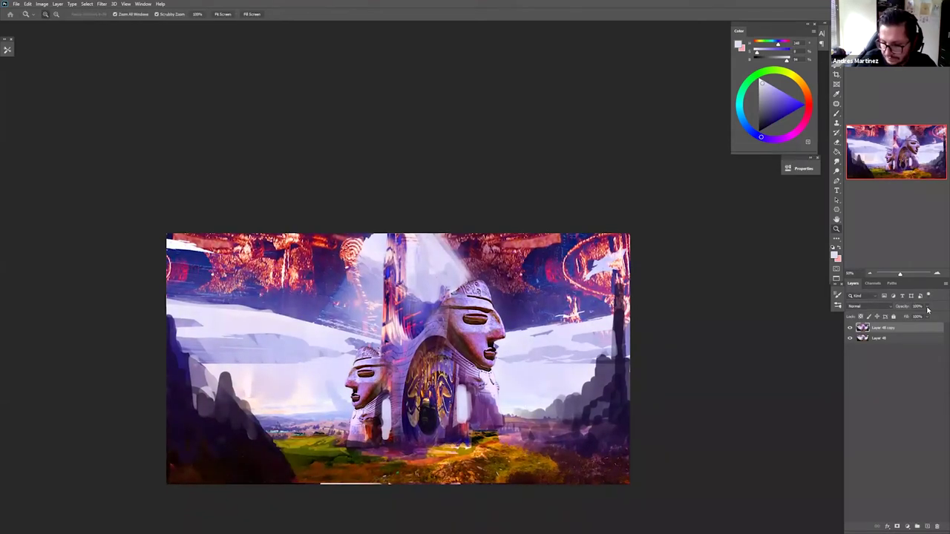
- Blend the saturated copy in at reduced opacity through a black layer mask, bringing out the statues and arch, and merge it down
left_click_drag(927, 310, 915, 317)
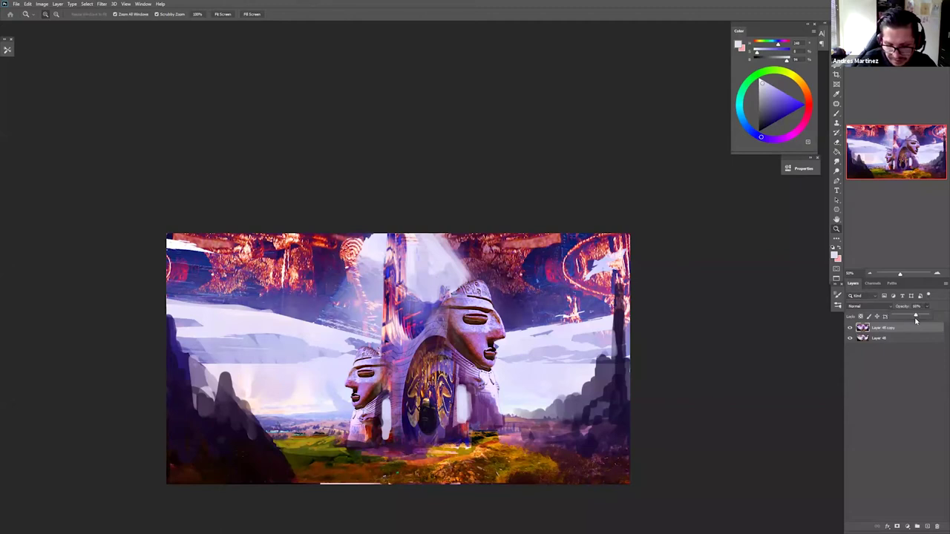
left_click(897, 527, "alt")
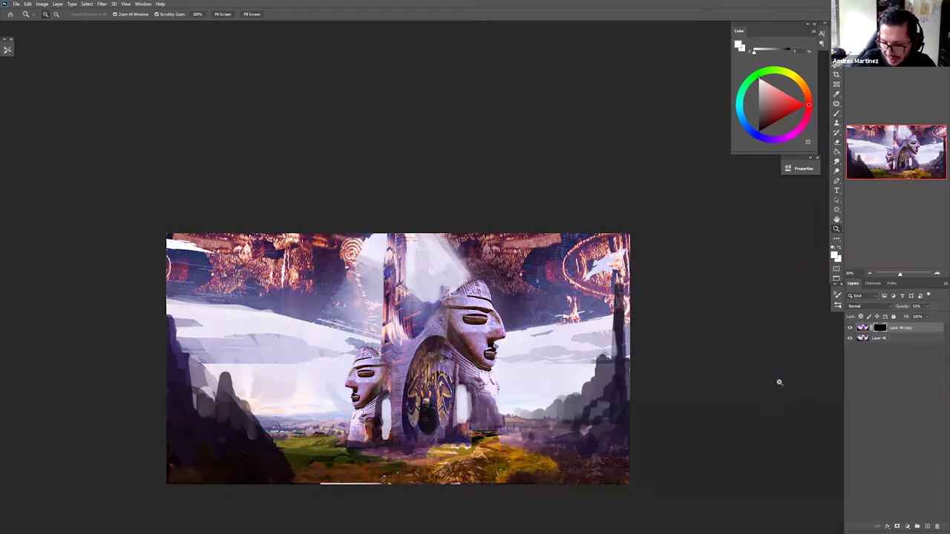
key("b")
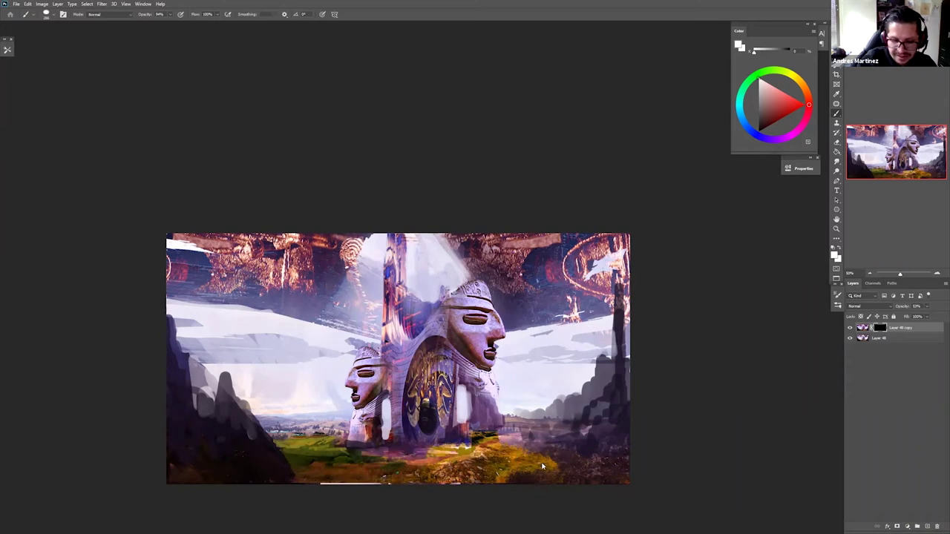
key("ctrl+e")
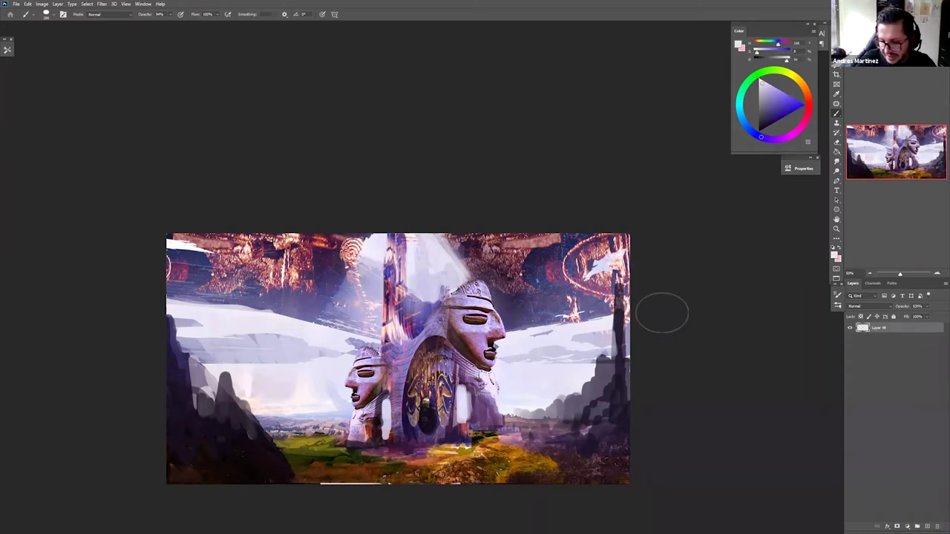
- Paint translucent light rays in sampled pale sky colour, fanning down across the dark sky on both sides of the central beam
left_click(456, 271, "alt")
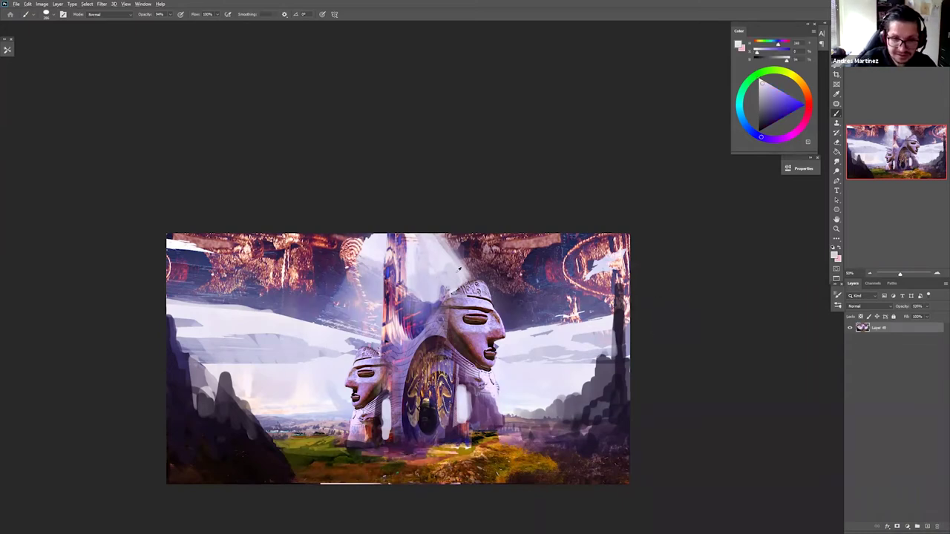
key("l")
left_click_drag(463, 235, 522, 324)
key("b")
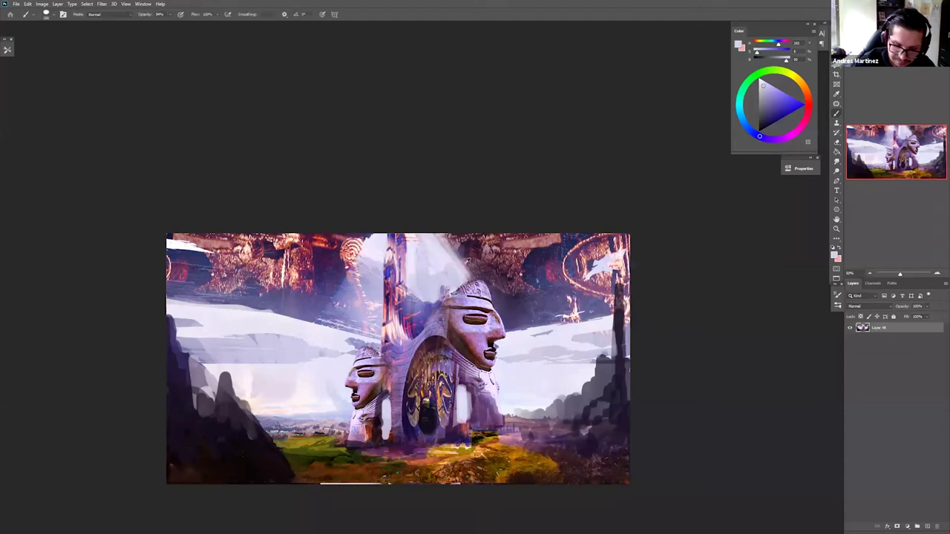
left_click(448, 258, "alt")
key("bracketleft")
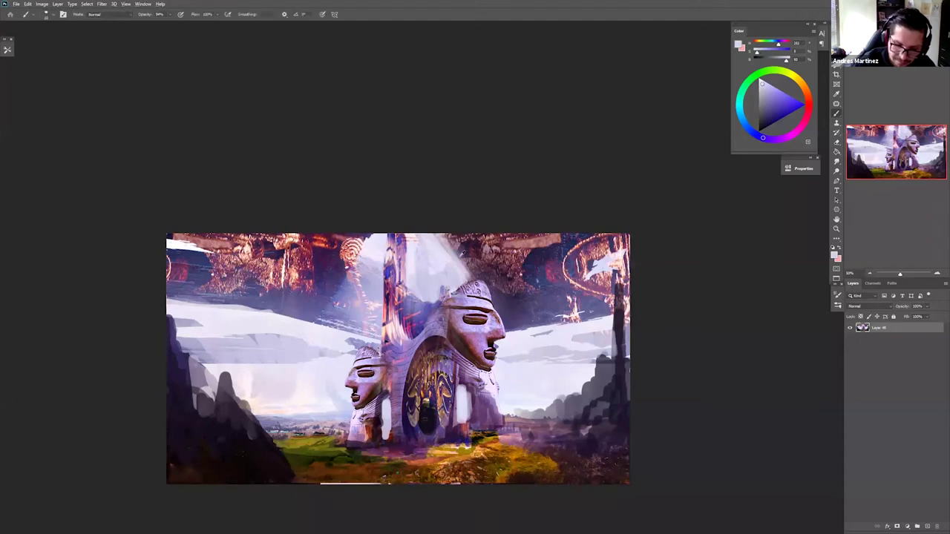
key("bracketright")
key("bracketright")
key("bracketright")
key("bracketright")
key("bracketright")
mouse_move(469, 263)
left_mouse_down()
mouse_move(456, 247)
mouse_move(506, 292)
left_mouse_up()
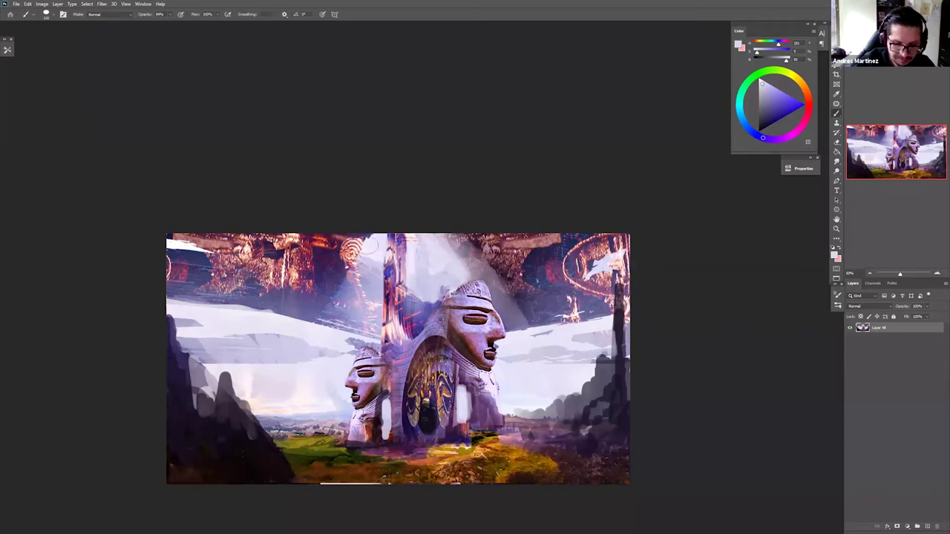
left_click_drag(369, 249, 332, 299)
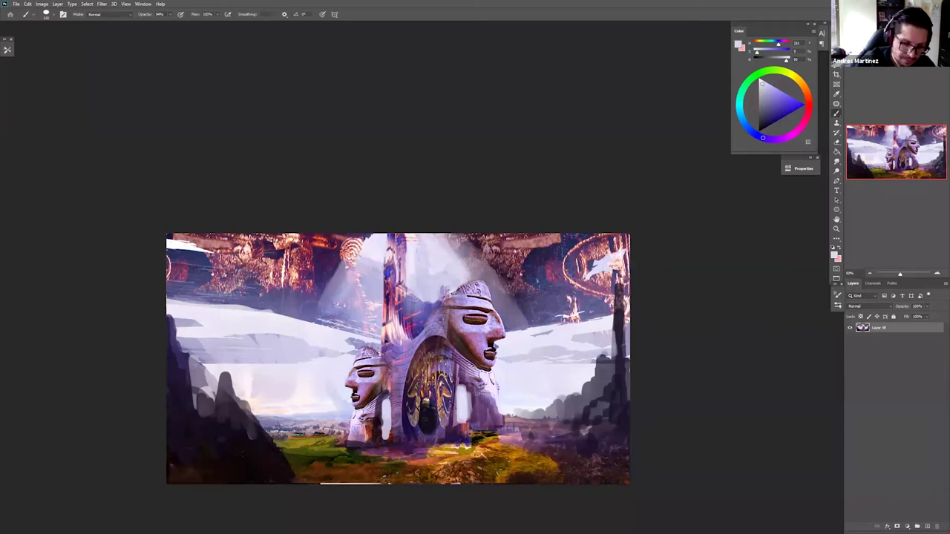
- Soften the edge between the left clouds and the dark sky with a sampled near-white haze
left_click(225, 314, "alt")
left_click_drag(158, 283, 266, 317)
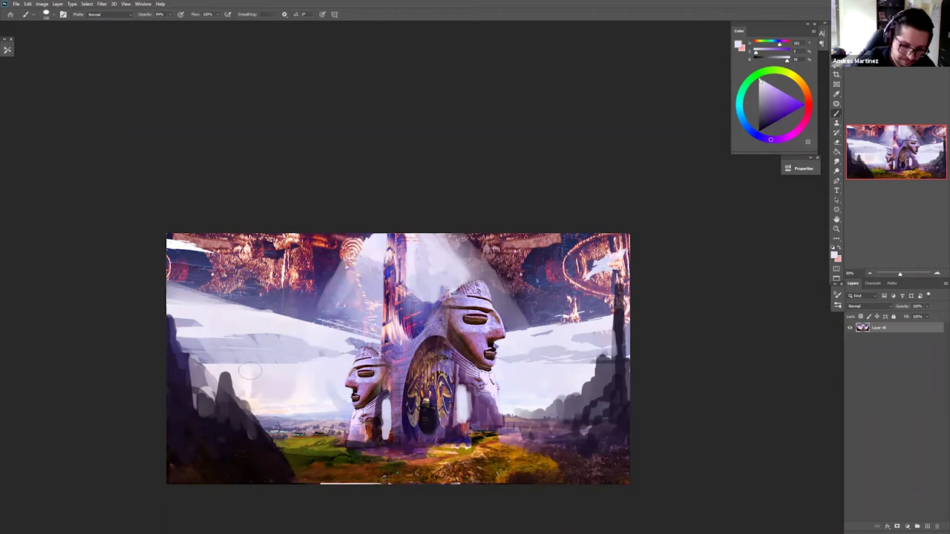
left_click(386, 418, "alt")
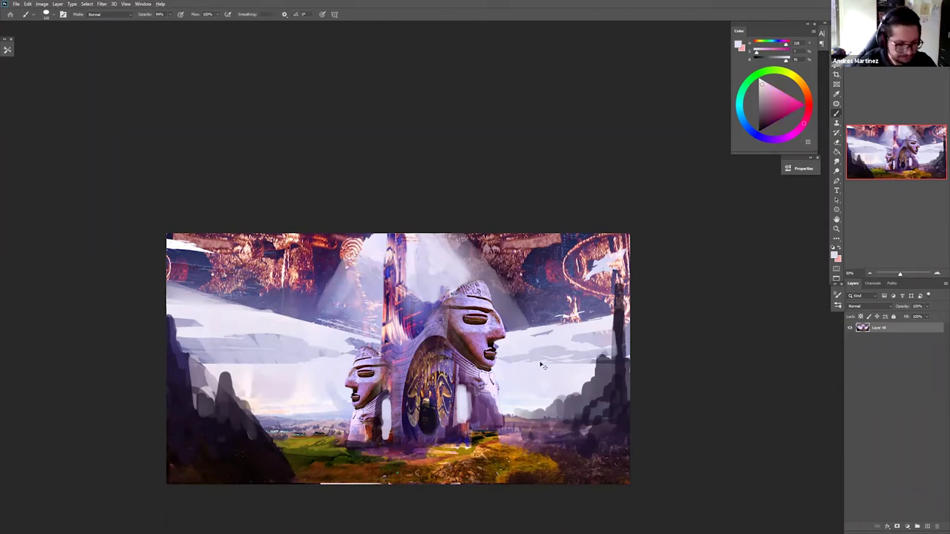
- Shift the landscape's midtones with Color Balance to -7 on magenta–green and +24 on yellow–blue
key("ctrl+b")
left_click_drag(711, 259, 705, 258)
left_click(722, 269)
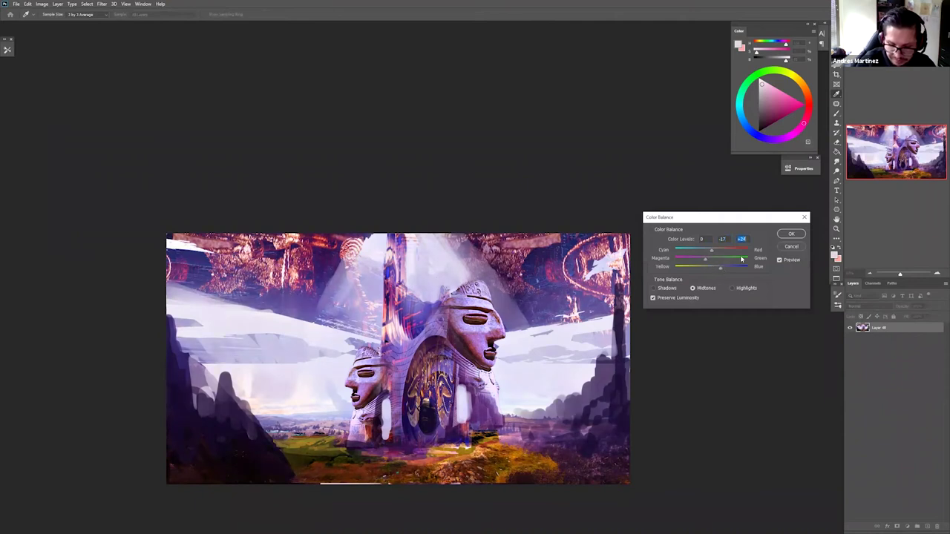
left_click(712, 260)
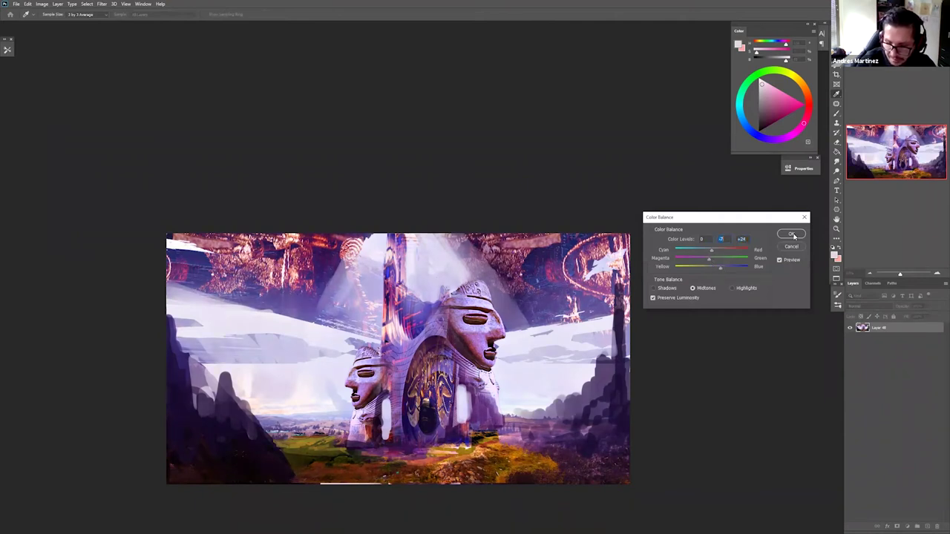
key("Return")
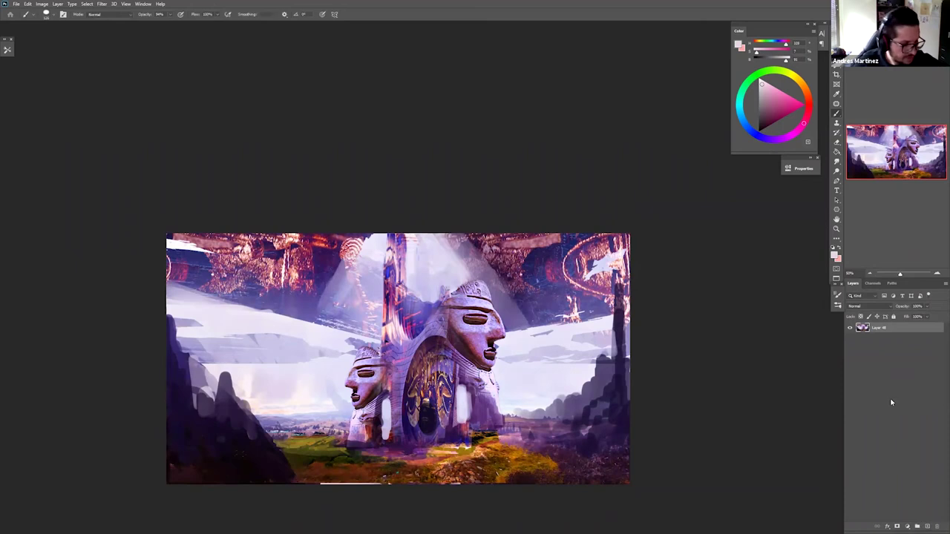
- Duplicate the landscape layer and darken the copy with Hue/Saturation at saturation +9 and lightness -47
key("ctrl+j")
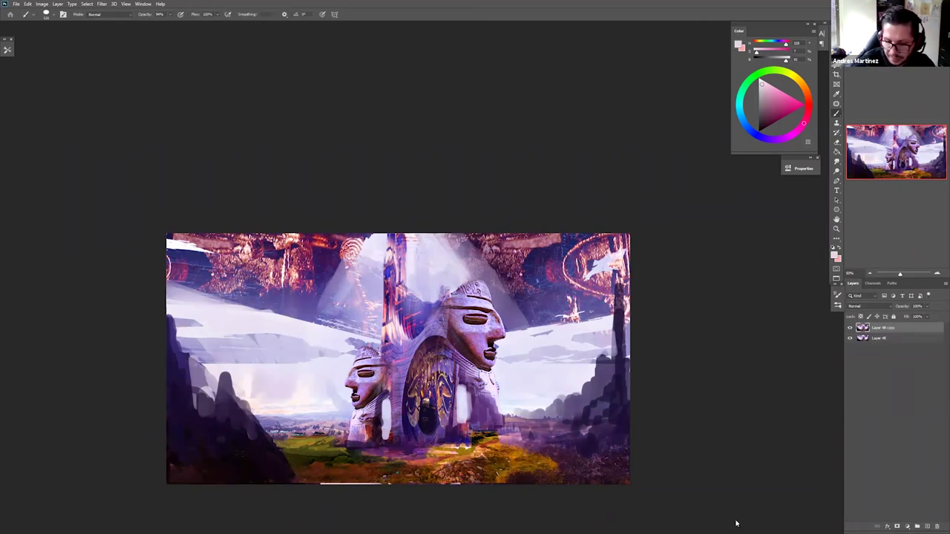
key("ctrl+u")
left_click(698, 244)
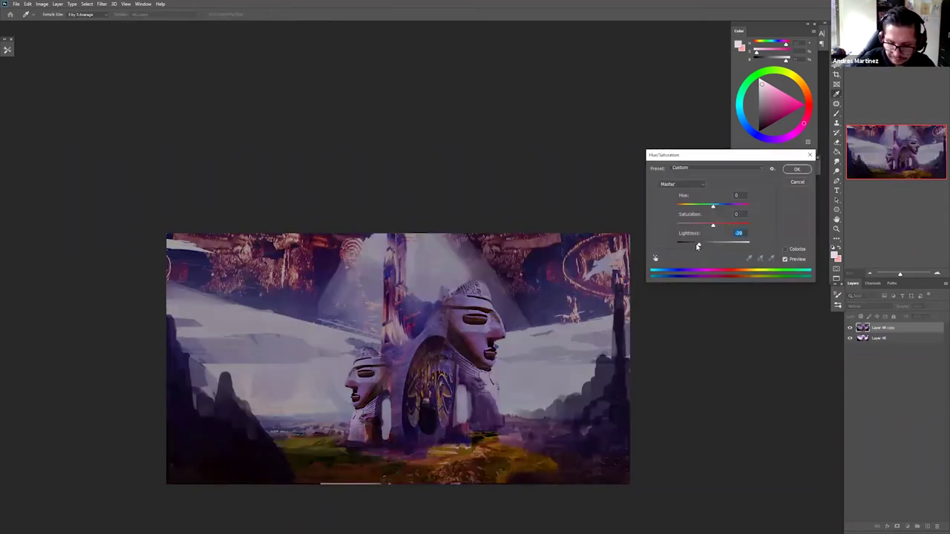
left_click(717, 224)
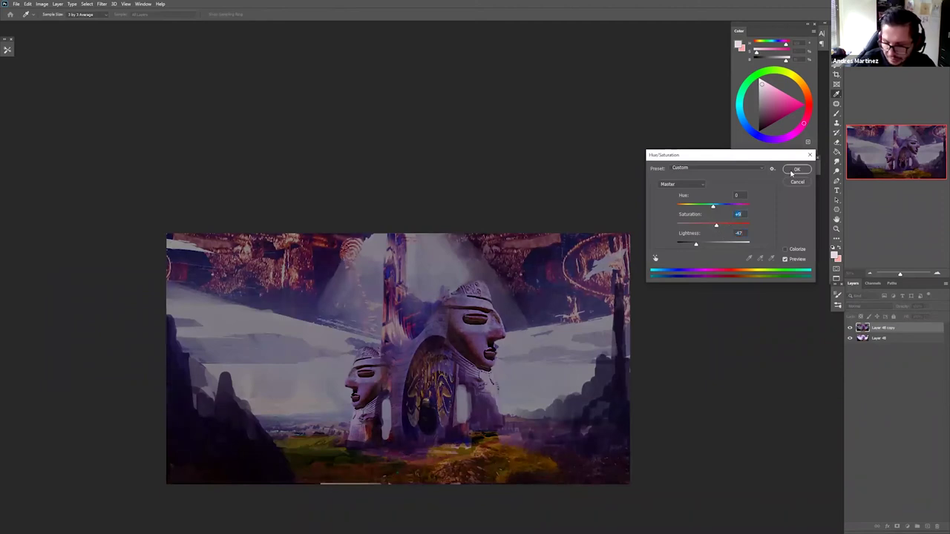
key("Return")
- Add a layer mask to the darkened copy and paint it black to reveal the bright light beam behind the statues
key("b")
left_click(897, 527)
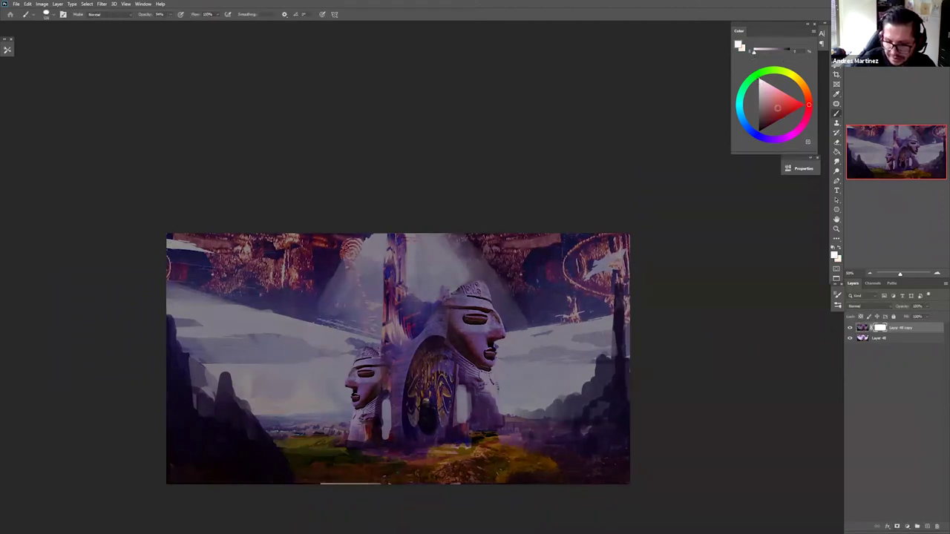
key("d")
key("x")
left_click_drag(449, 313, 458, 313)
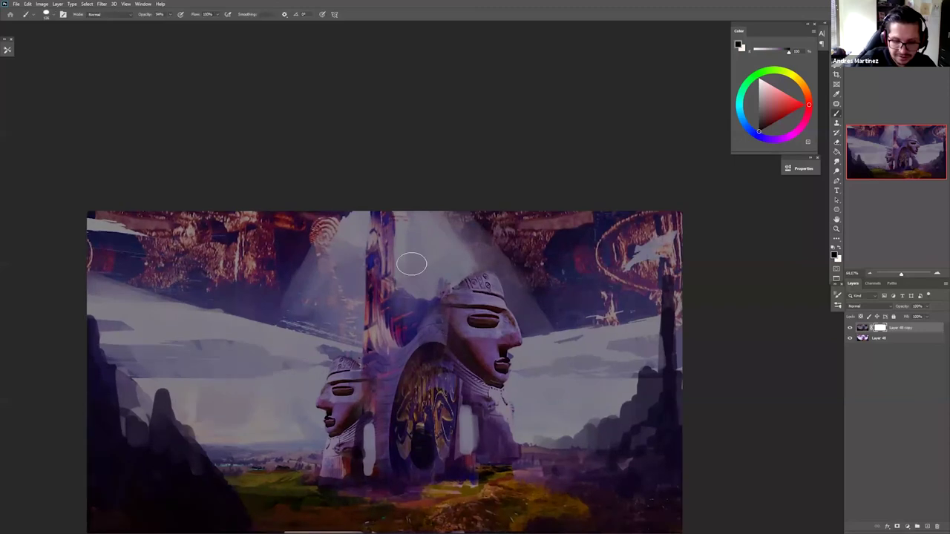
mouse_move(411, 220)
left_mouse_down()
mouse_move(412, 269)
mouse_move(391, 207)
mouse_move(386, 304)
mouse_move(365, 197)
mouse_move(358, 290)
mouse_move(336, 321)
left_mouse_up()
mouse_move(406, 328)
left_mouse_down()
mouse_move(451, 237)
mouse_move(472, 291)
mouse_move(439, 306)
left_mouse_up()
key("z")
key("b")
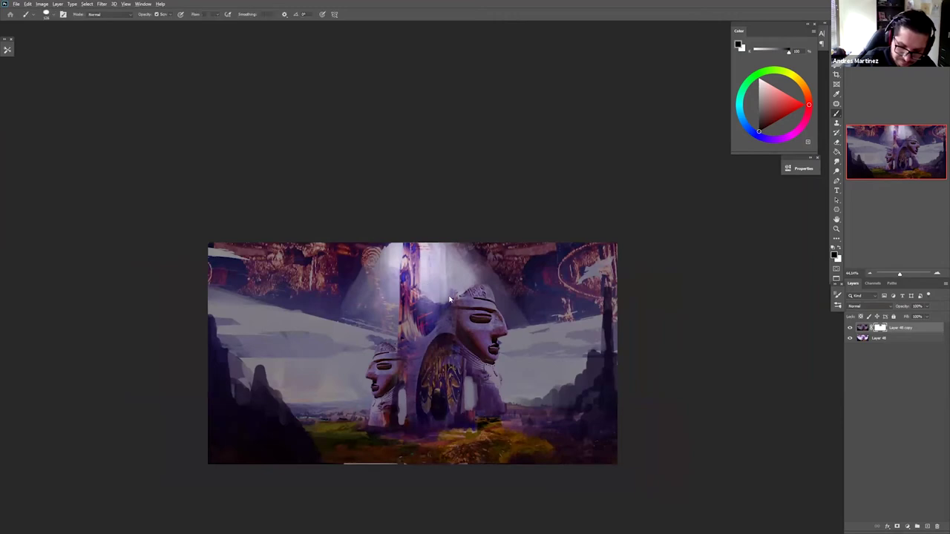
mouse_move(426, 251)
left_mouse_down()
mouse_move(417, 386)
mouse_move(403, 330)
left_mouse_up()
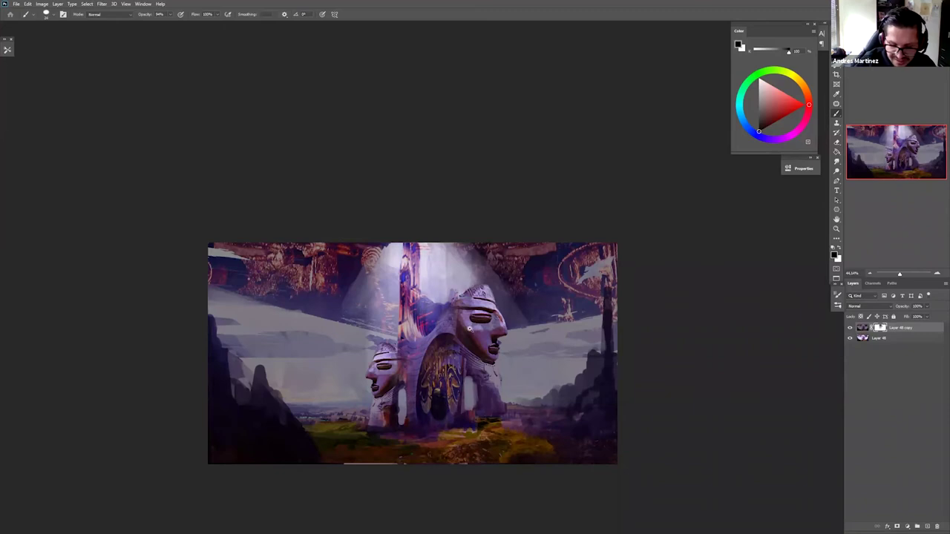
- Reveal small highlights on the large statue's head by painting black on the darkened copy's mask with a small brush
left_click_drag(466, 311, 468, 310)
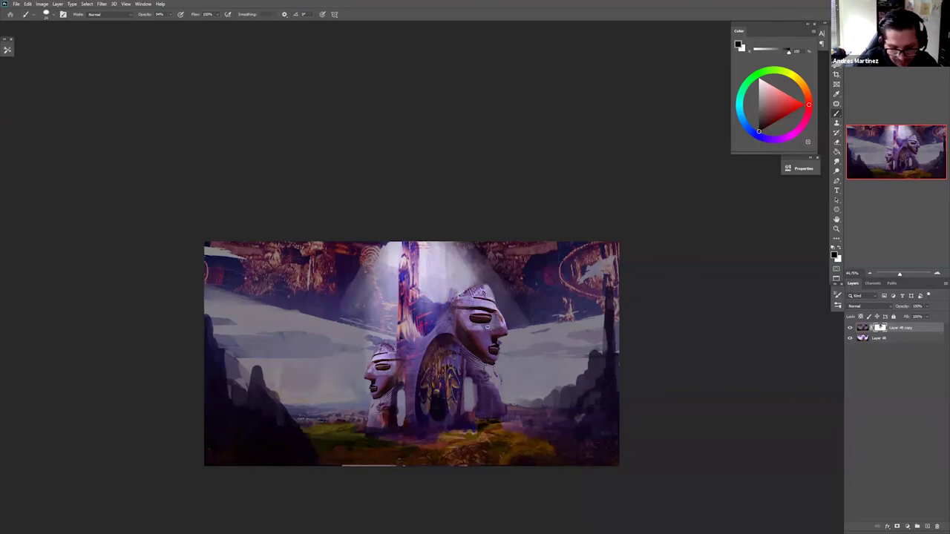
key("z")
left_click_drag(468, 310, 481, 313)
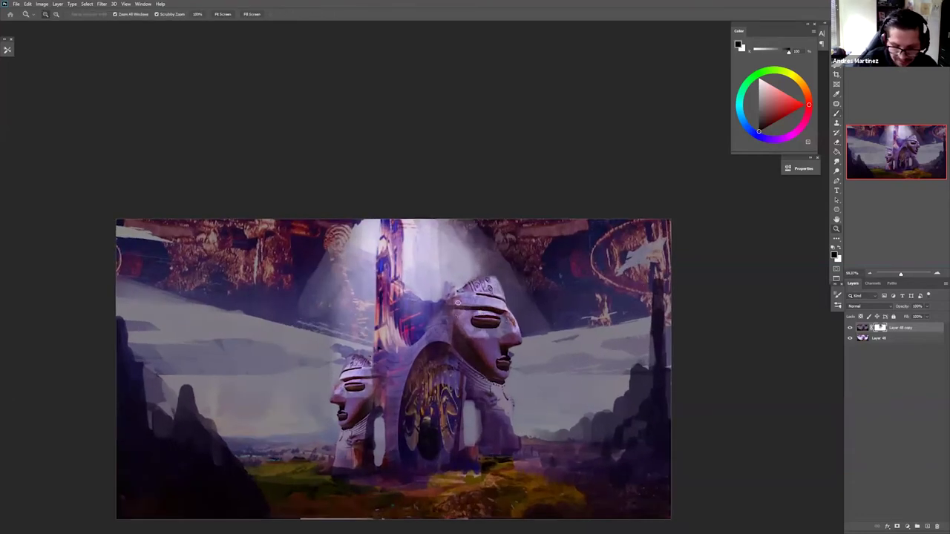
key("b")
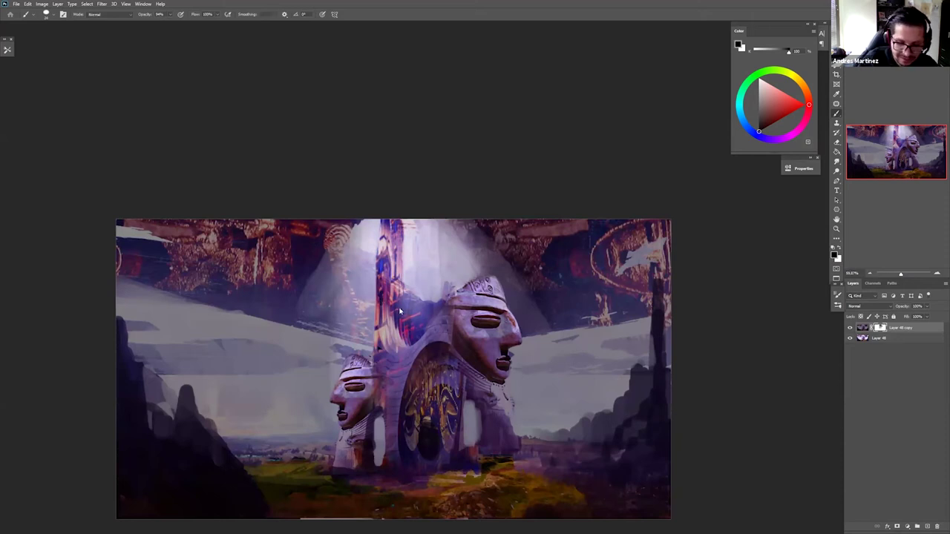
- Mask out the darkening along the light rays' left side and the horizon sky on both sides of the monument
left_click_drag(328, 291, 328, 390)
key("ctrl+z")
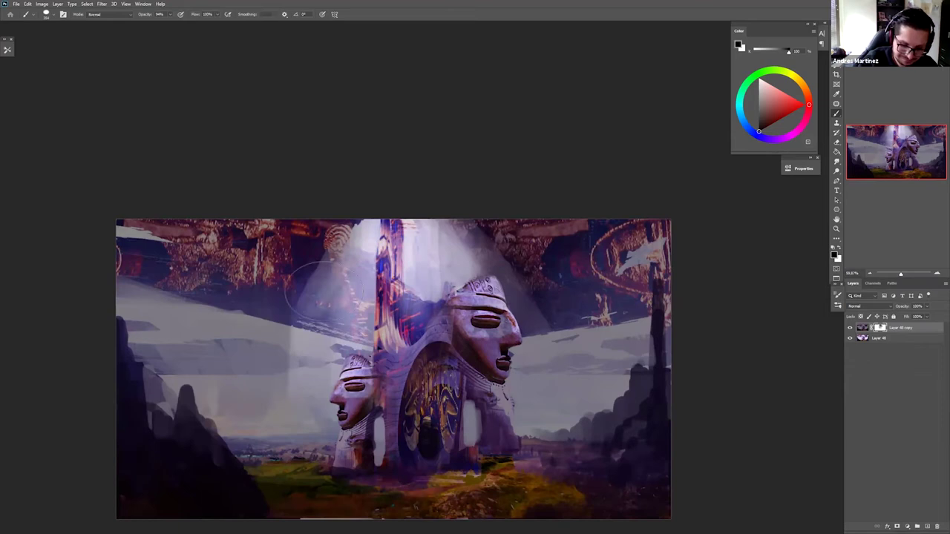
mouse_move(327, 295)
left_mouse_down()
mouse_move(331, 427)
mouse_move(222, 427)
left_mouse_up()
mouse_move(276, 416)
left_mouse_down()
mouse_move(330, 403)
mouse_move(282, 432)
mouse_move(236, 438)
mouse_move(340, 449)
left_mouse_up()
mouse_move(524, 418)
left_mouse_down()
mouse_move(548, 434)
mouse_move(514, 388)
mouse_move(601, 408)
mouse_move(545, 390)
mouse_move(523, 353)
left_mouse_up()
mouse_move(475, 437)
left_mouse_down()
mouse_move(380, 436)
mouse_move(382, 453)
mouse_move(382, 433)
mouse_move(323, 437)
mouse_move(331, 390)
mouse_move(320, 380)
mouse_move(300, 391)
mouse_move(288, 420)
mouse_move(264, 410)
mouse_move(262, 431)
mouse_move(227, 423)
left_mouse_up()
mouse_move(524, 402)
left_mouse_down()
mouse_move(567, 421)
mouse_move(600, 418)
mouse_move(624, 390)
left_mouse_up()
left_click_drag(544, 380, 535, 358)
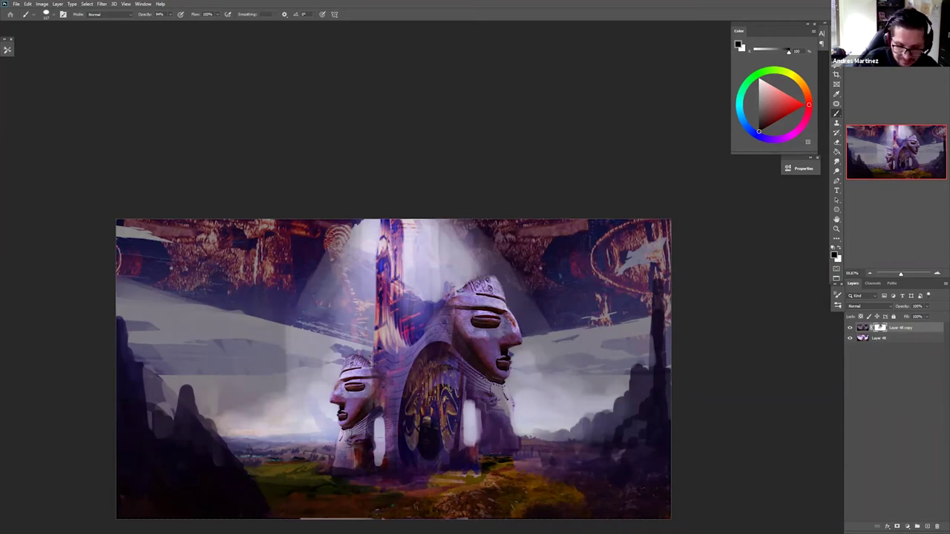
- Brighten the clouds left and right of the statues with broad, soft black strokes on the darkened copy's mask
key("z")
left_click_drag(484, 404, 446, 401)
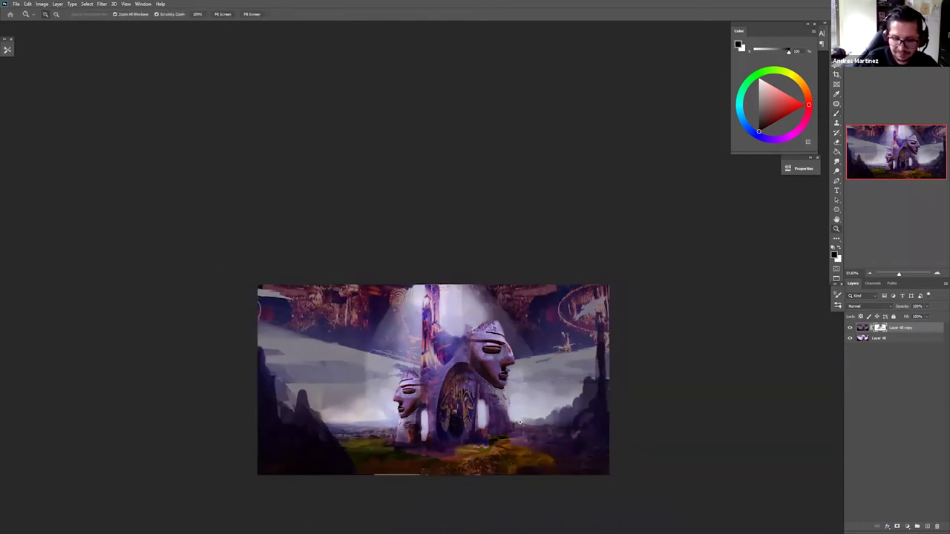
key("b")
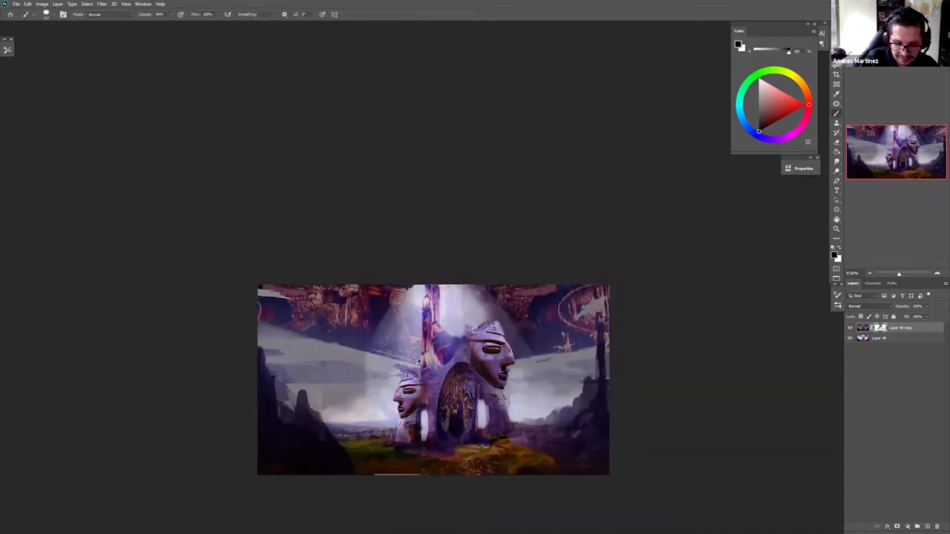
left_click_drag(364, 384, 340, 381)
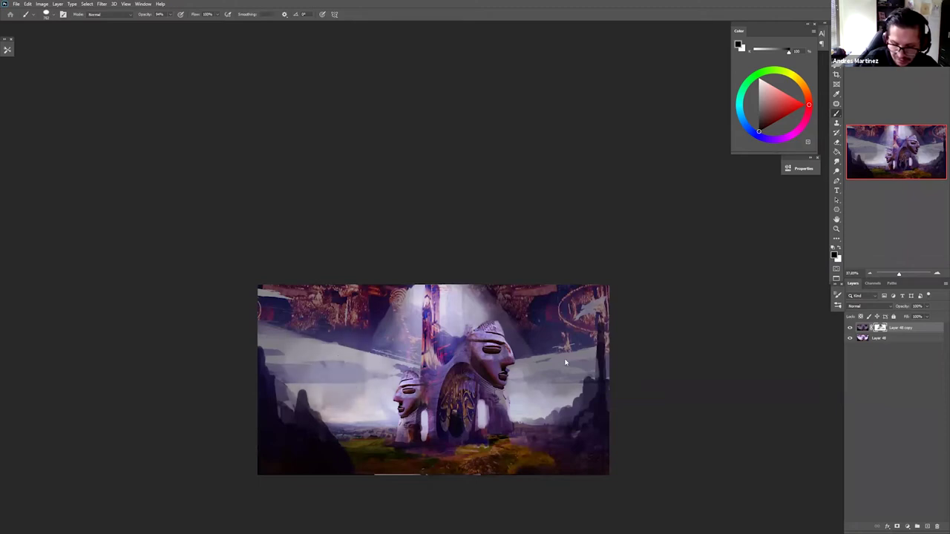
left_click_drag(565, 362, 575, 367)
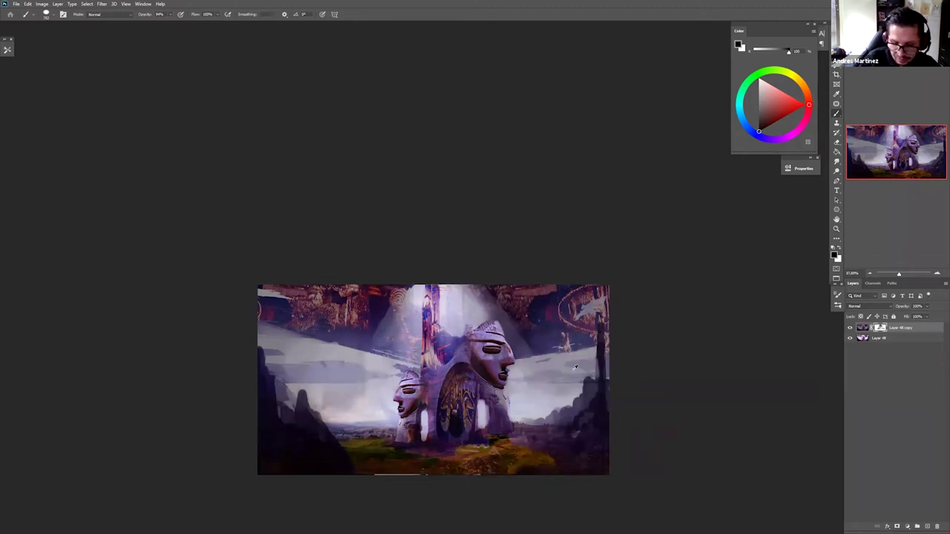
- Reveal more brightness in the sky beside the large statue and along both sides of the light beam by painting the darkened copy's mask
left_click_drag(532, 367, 550, 377)
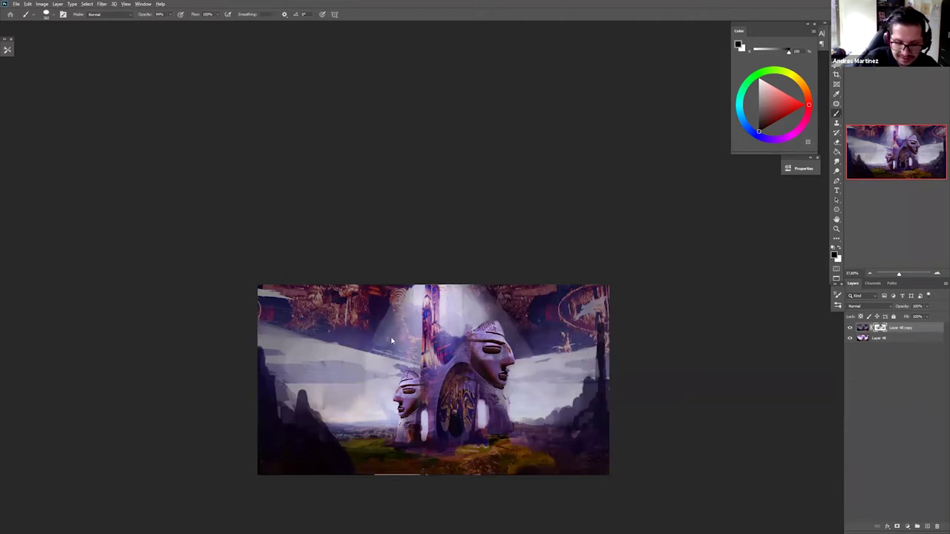
left_click_drag(394, 303, 388, 325)
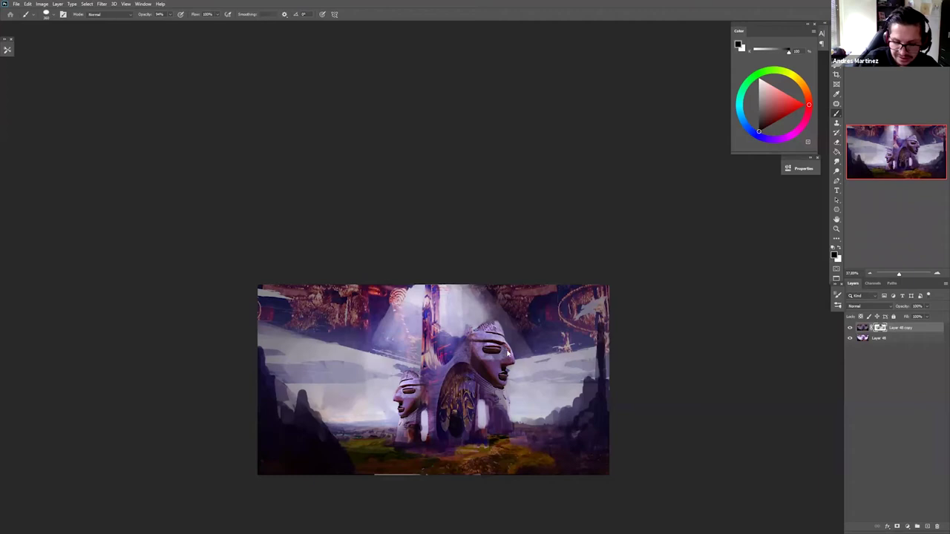
left_click_drag(518, 297, 493, 351)
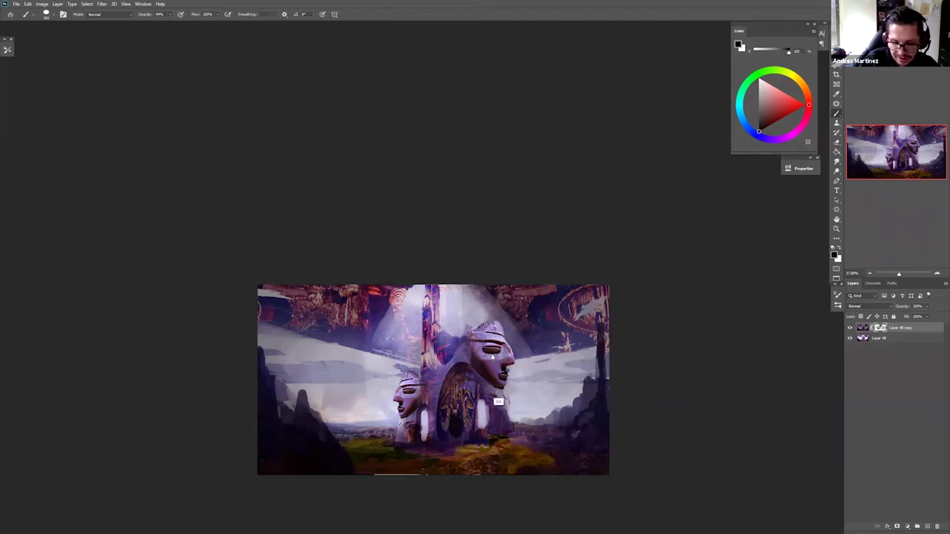
left_click_drag(498, 379, 477, 379)
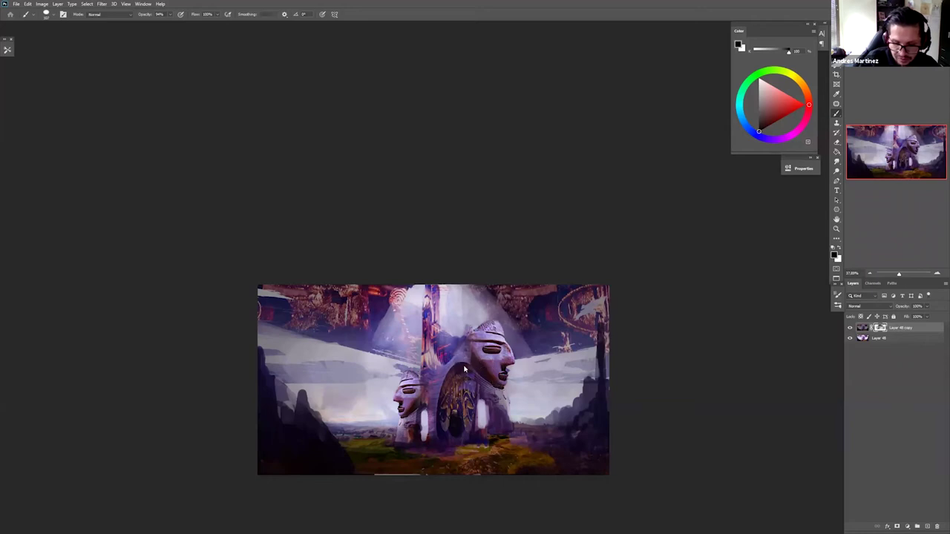
- Refine the mask around the statues and arch with Sampled Brush 10 10, and merge the darkened copy into the layer below
right_click(538, 339)
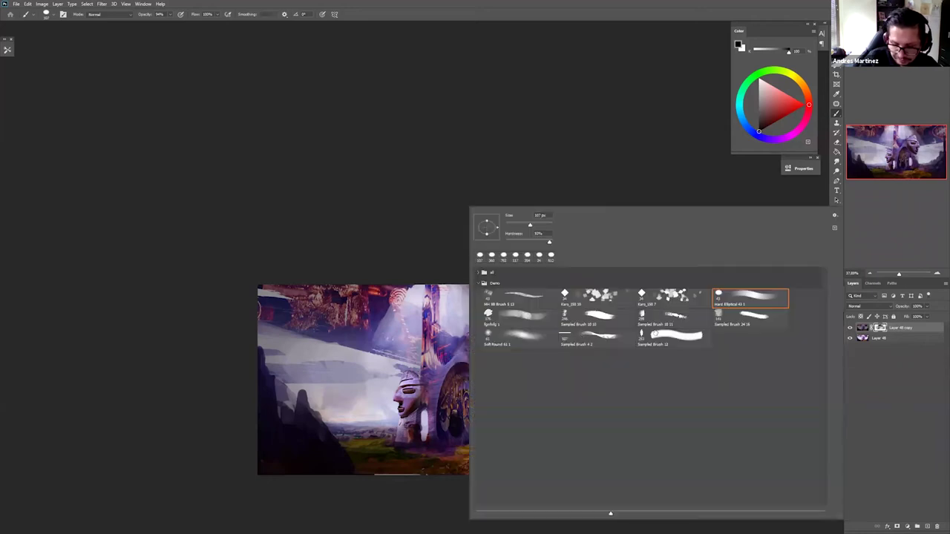
left_click(604, 319)
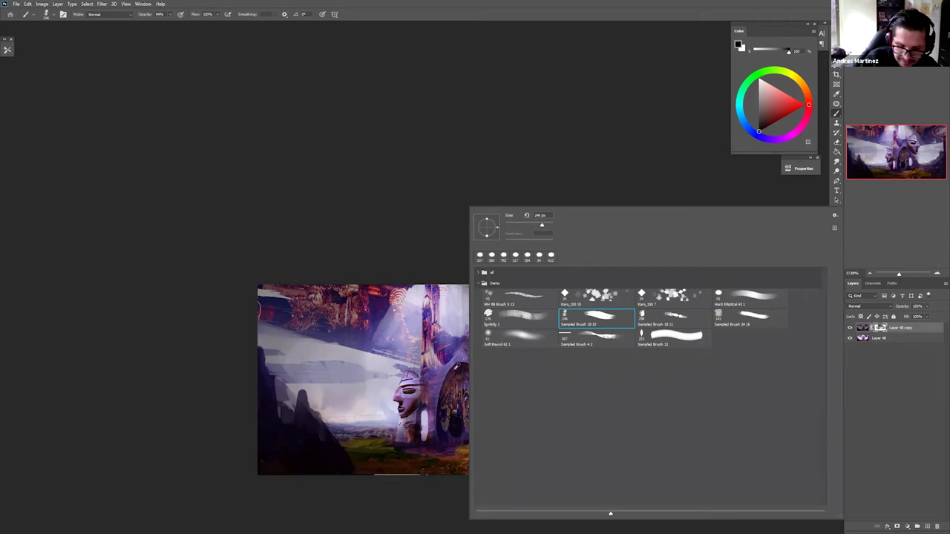
left_click(451, 367)
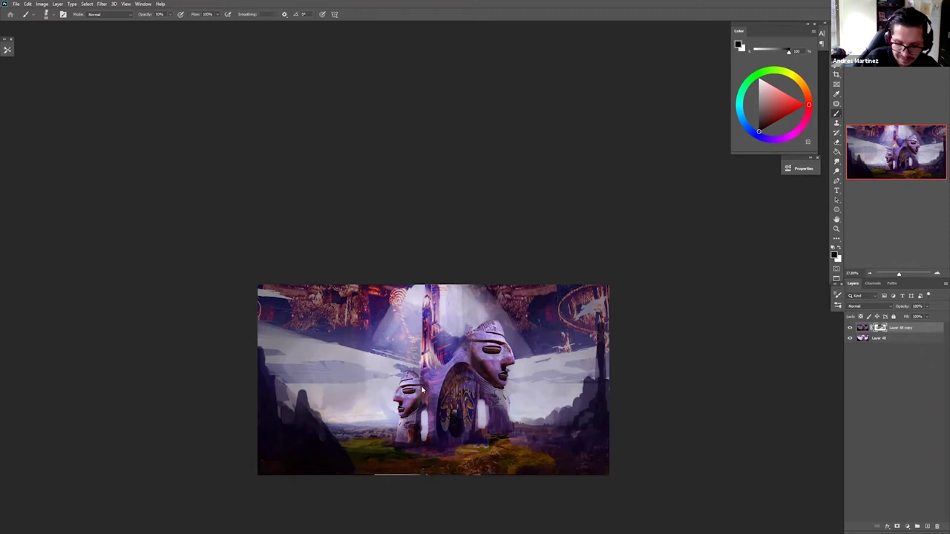
left_click_drag(468, 391, 496, 388)
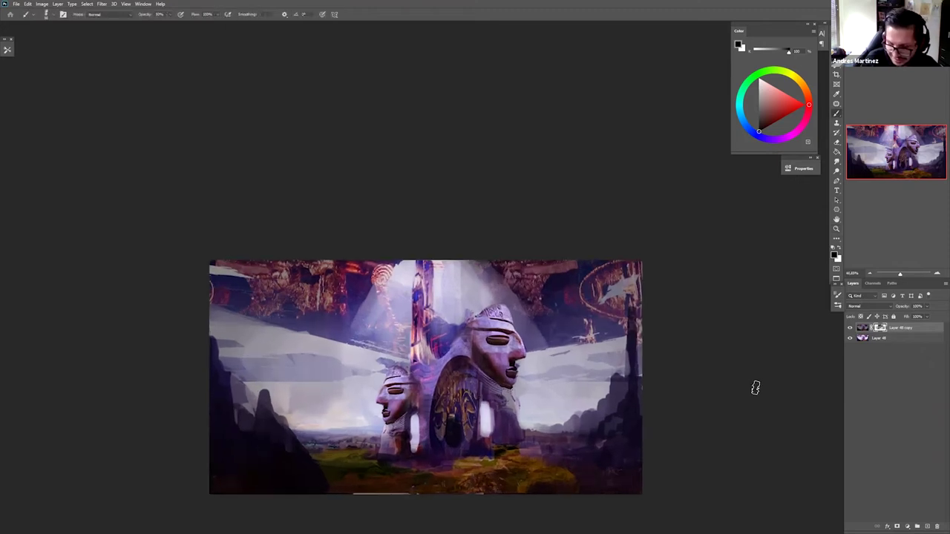
key("ctrl+e")
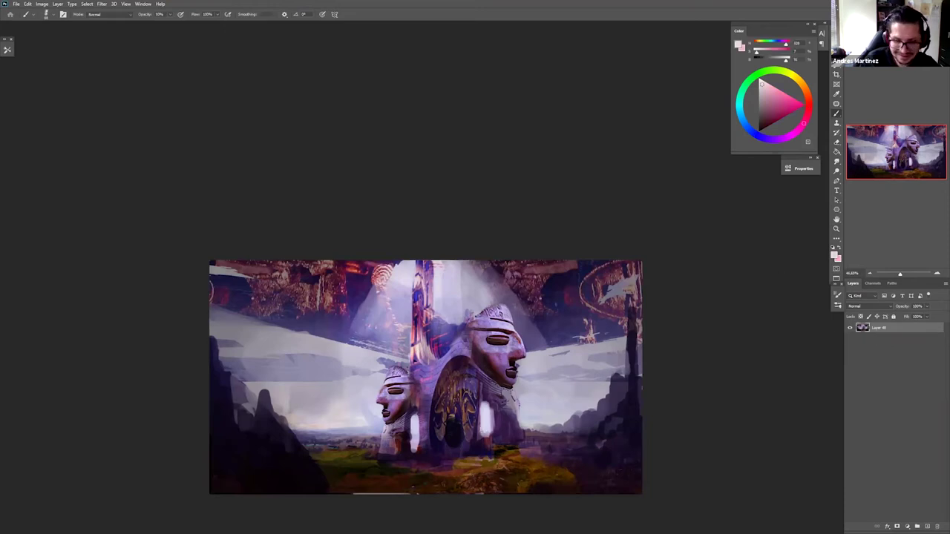
left_click(492, 426, "alt")
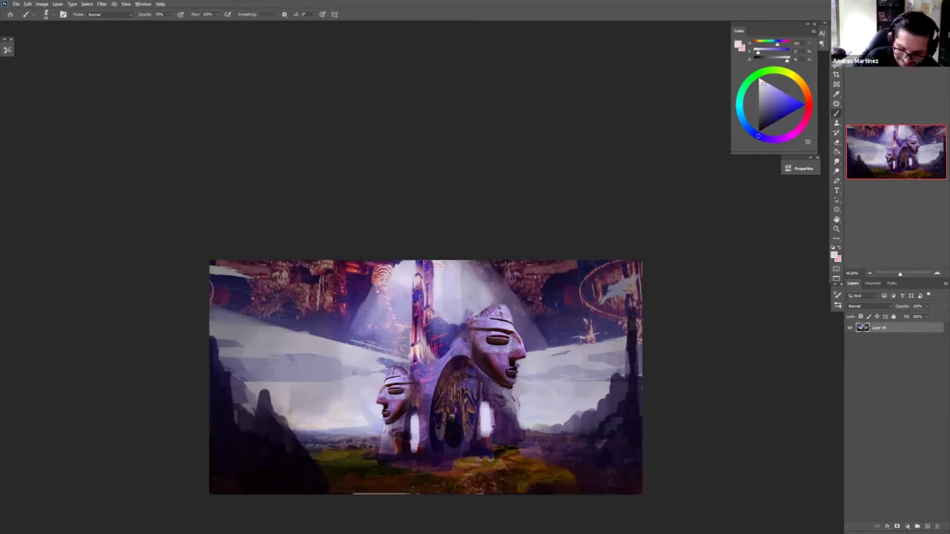
right_click(500, 455, "alt")
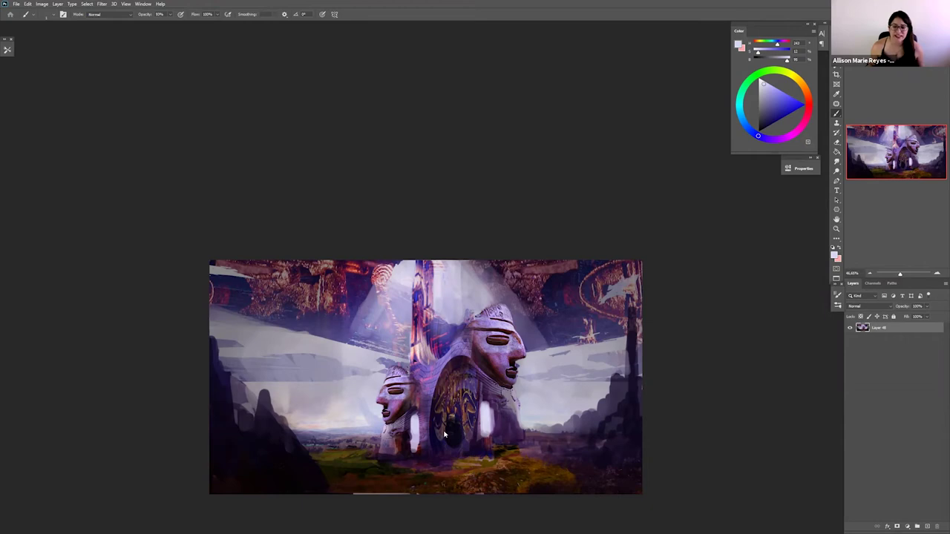
key("ctrl+v")
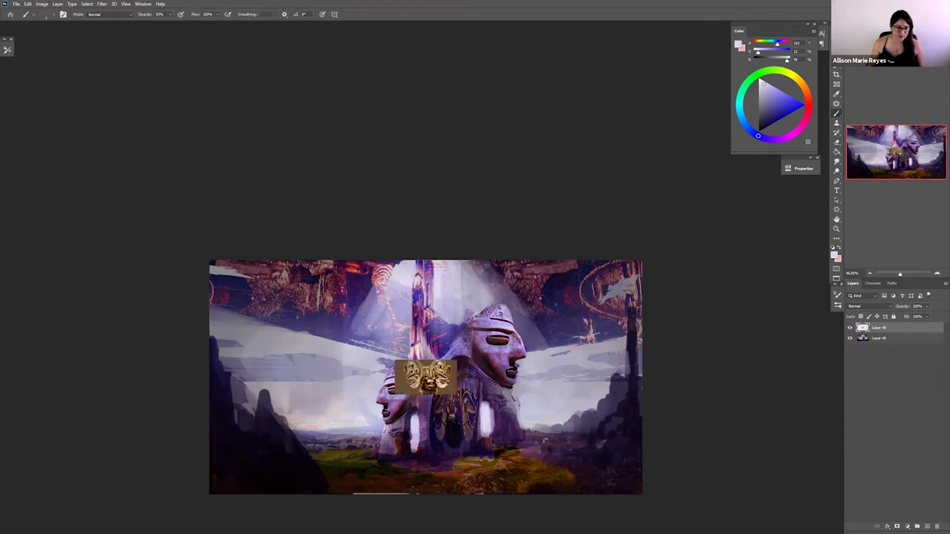
key("ctrl+t")
key("Return")
key("Delete")
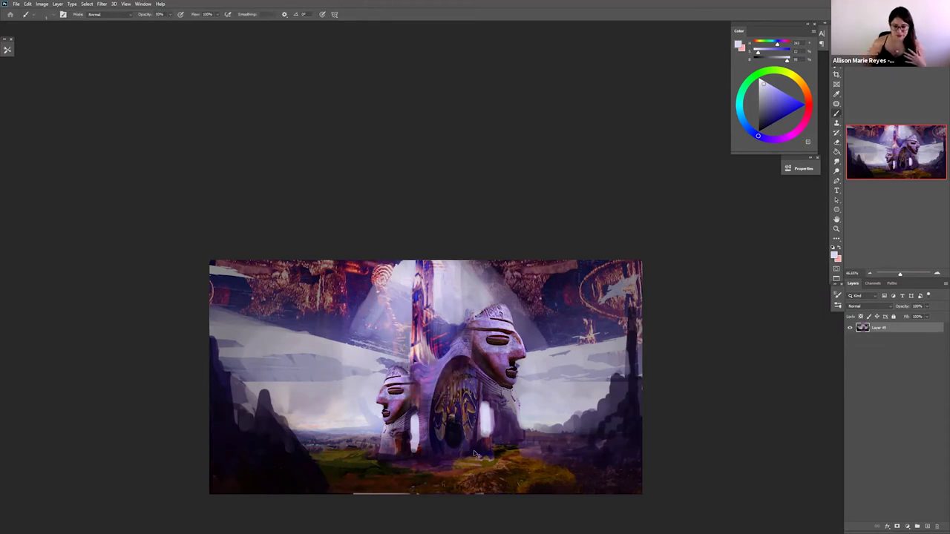
- Paste the stepped-facade building photo, rotate it 90° clockwise, and cut away the strip containing the street and car
key("ctrl+v")
key("ctrl+t")
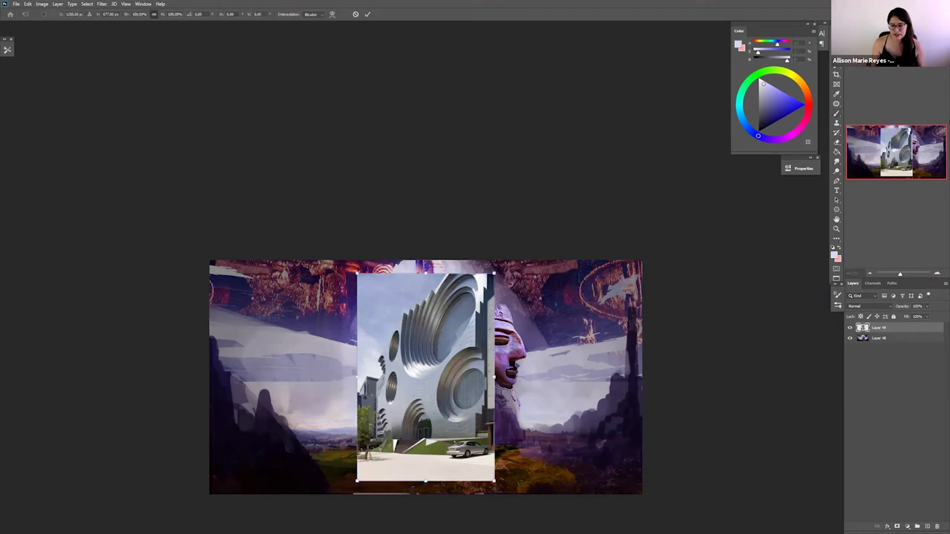
key("Return")
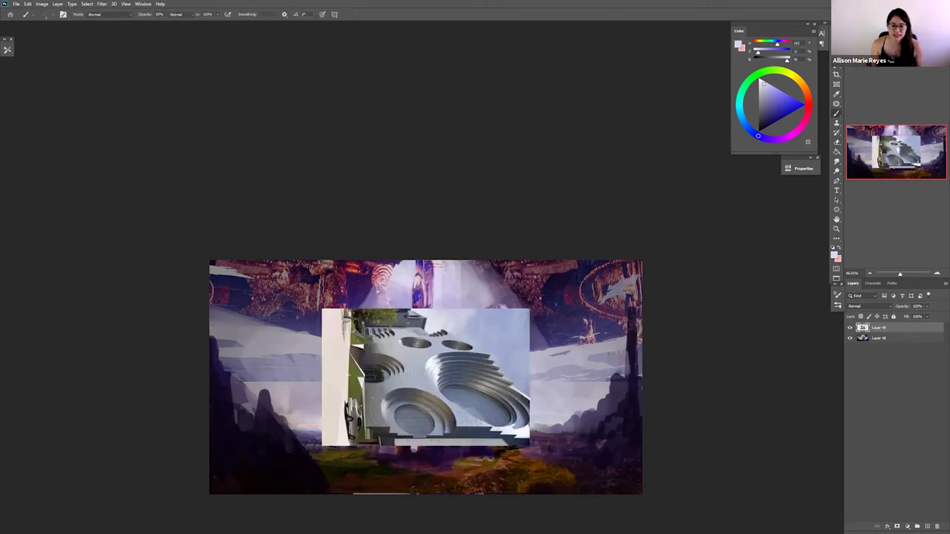
key("m")
key("Delete")
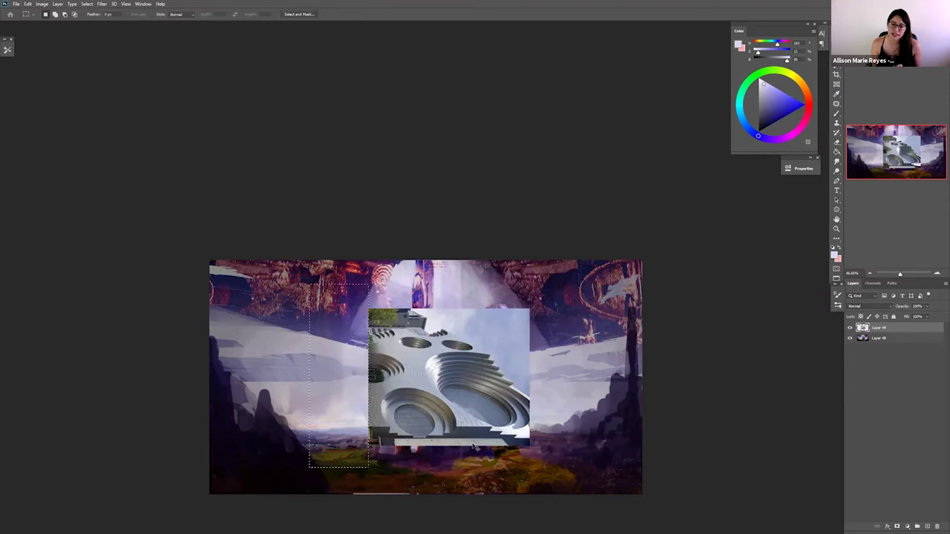
- Flatten the building photo vertically and stretch it across the foreground from the dark cliff past the canvas's right edge
key("ctrl+t")
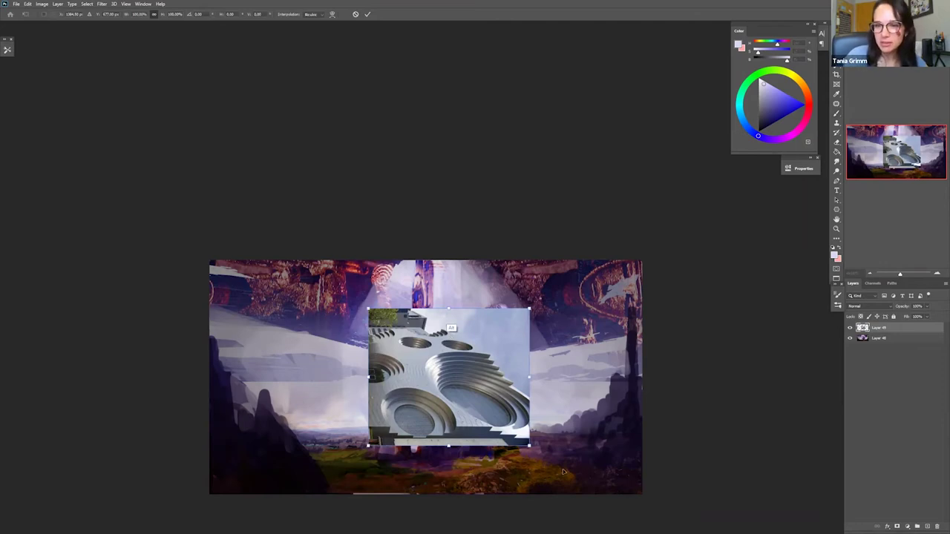
left_click_drag(449, 309, 448, 334)
left_click_drag(450, 377, 379, 473)
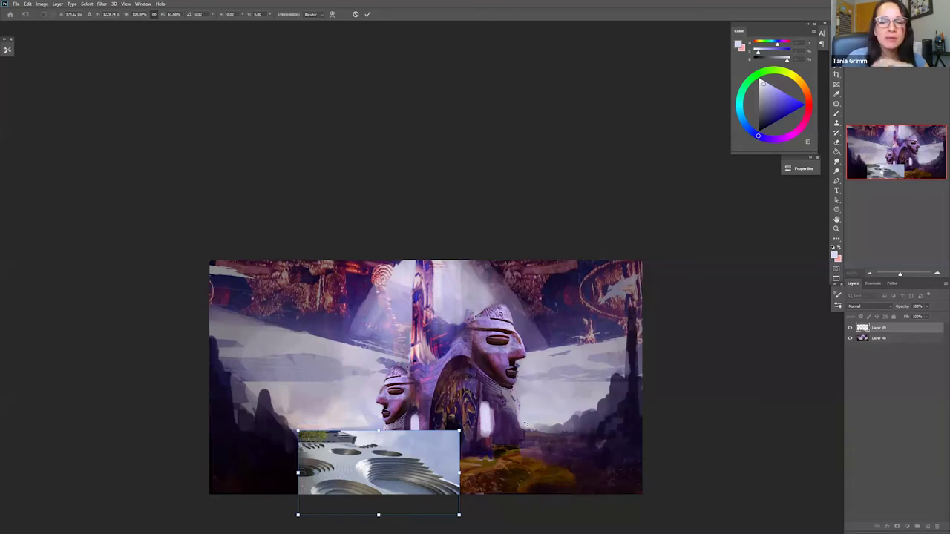
key("Return")
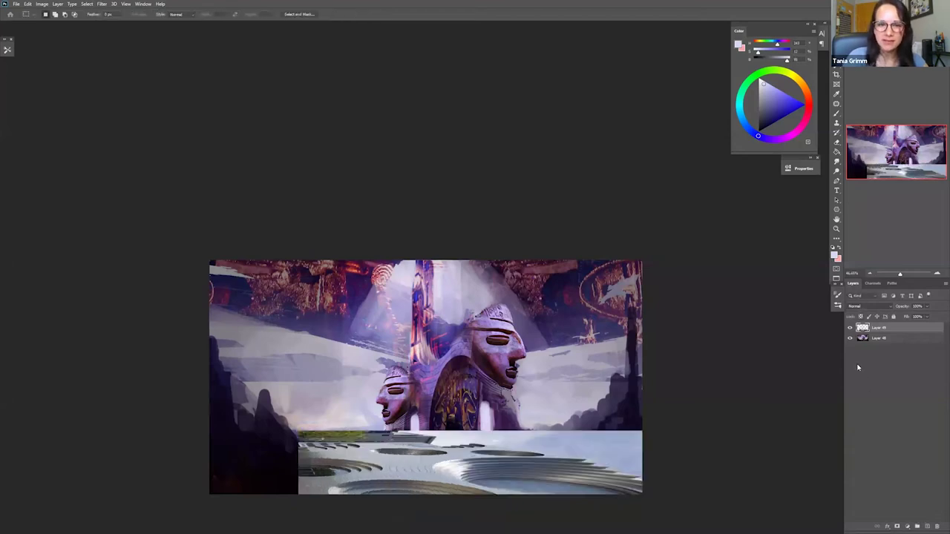
- Set the foreground photo layer's blend mode to Screen and darken its midtones to 0.77 with Levels
left_click(862, 306)
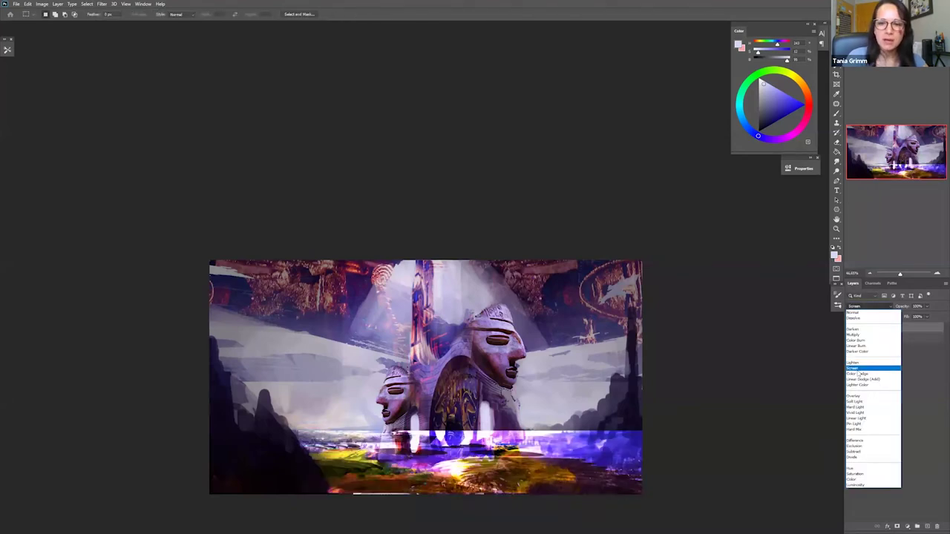
left_click(858, 370)
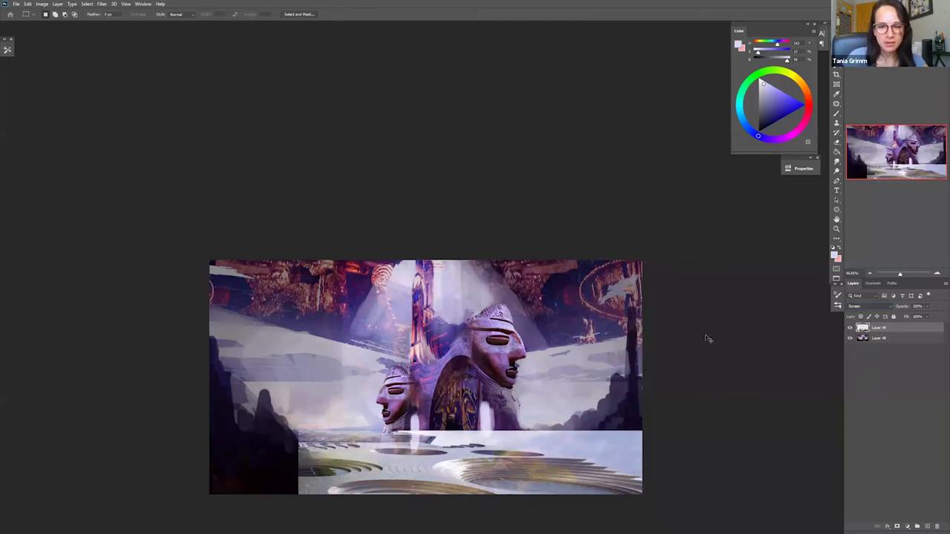
key("ctrl+l")
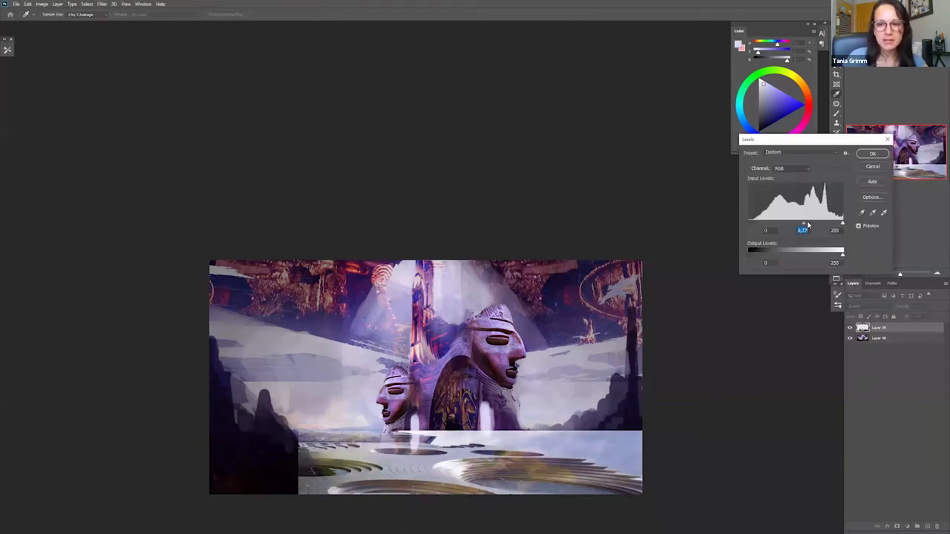
left_click_drag(796, 222, 803, 223)
left_click(867, 154)
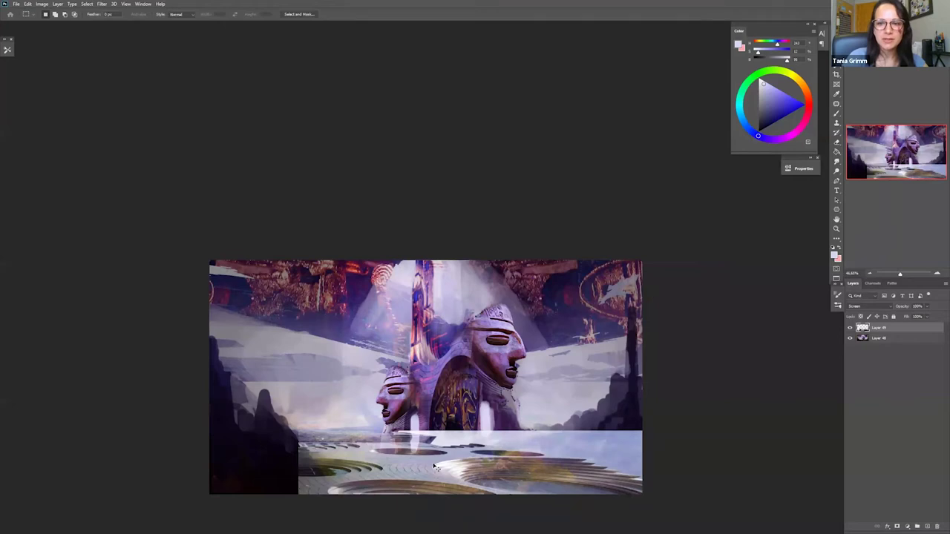
- Flip the foreground photo layer horizontally
key("ctrl+t")
right_click(428, 318)
left_click(452, 444)
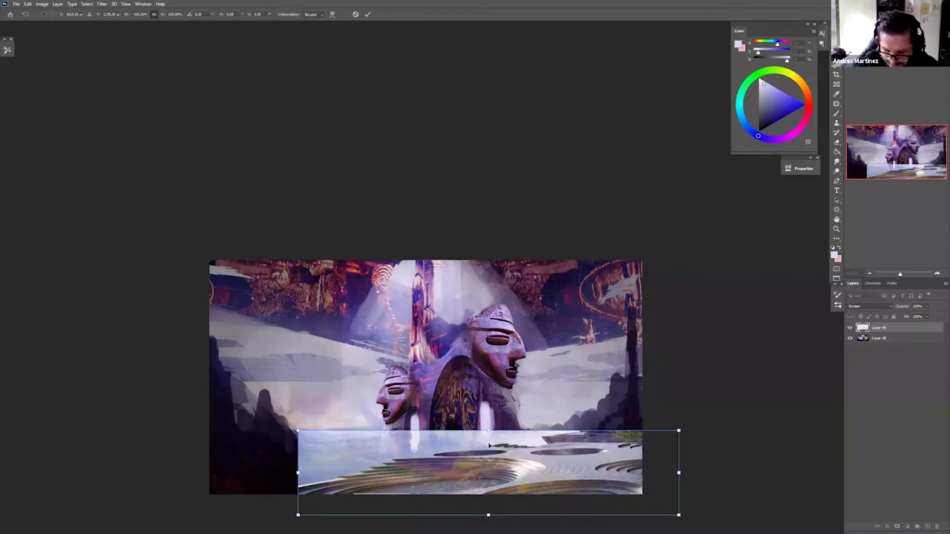
key("Return")
- Erase the foreground photo's upper edge, its overlap on the left cliff and around the monument's base with soft and textured erasers
key("b")
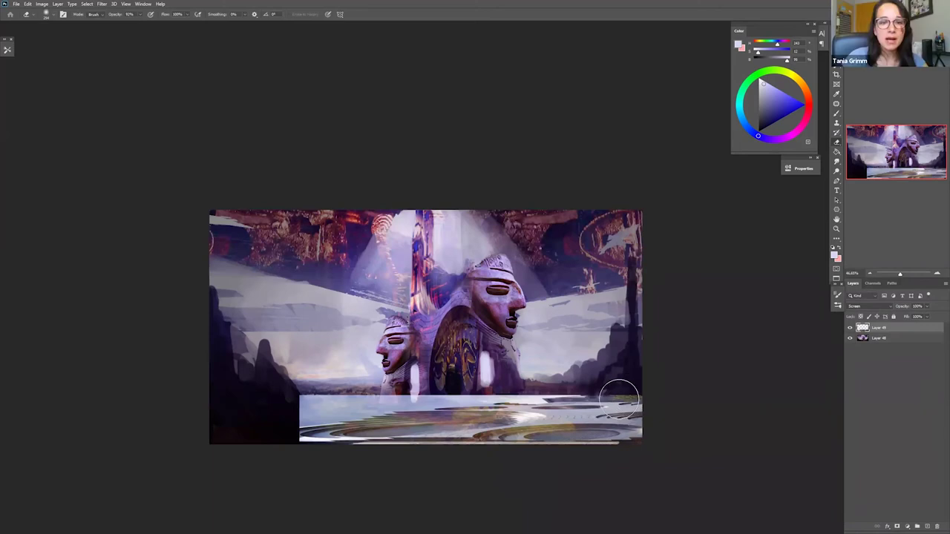
mouse_move(638, 415)
left_mouse_down()
mouse_move(596, 412)
mouse_move(638, 426)
mouse_move(578, 392)
mouse_move(464, 385)
mouse_move(306, 398)
mouse_move(304, 437)
mouse_move(310, 394)
left_mouse_up()
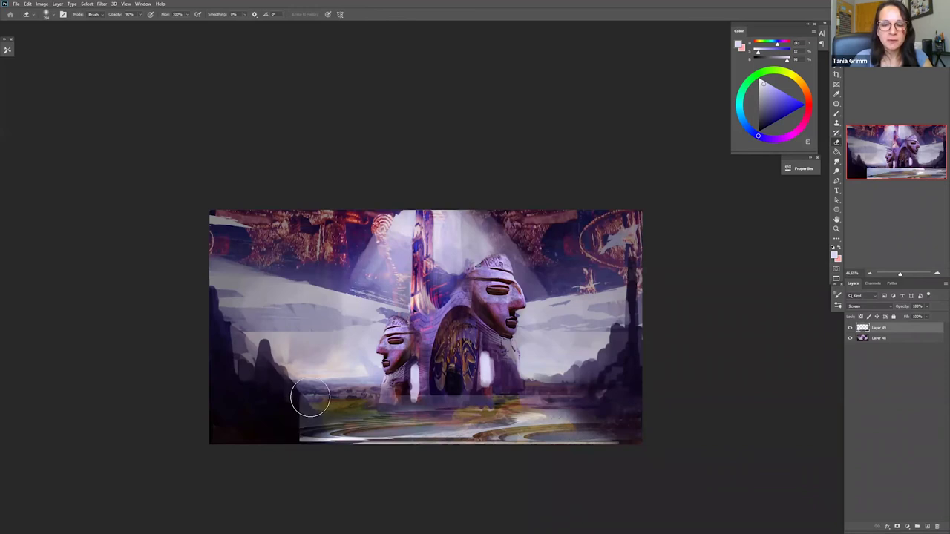
right_click(520, 339)
left_click(593, 318)
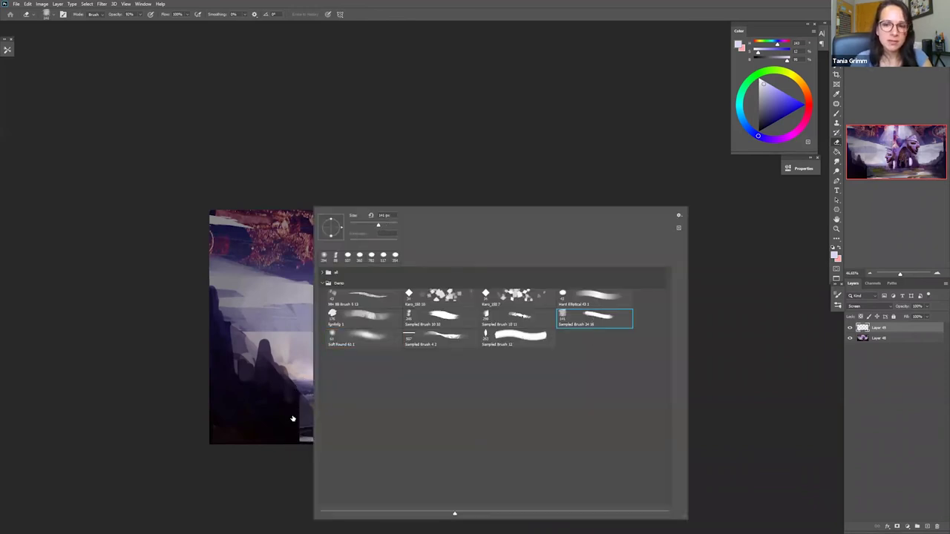
mouse_move(318, 443)
left_mouse_down()
mouse_move(308, 425)
mouse_move(318, 431)
left_mouse_up()
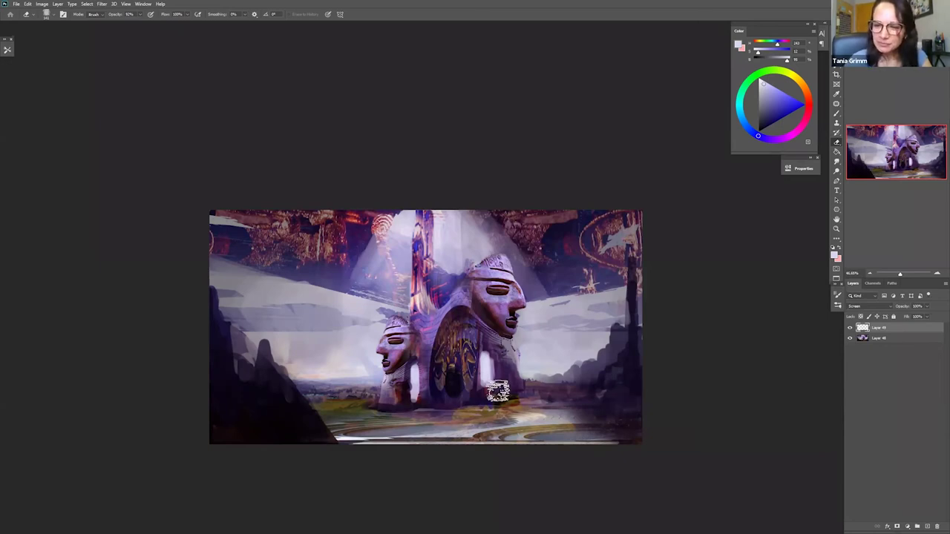
left_click_drag(496, 429, 508, 386)
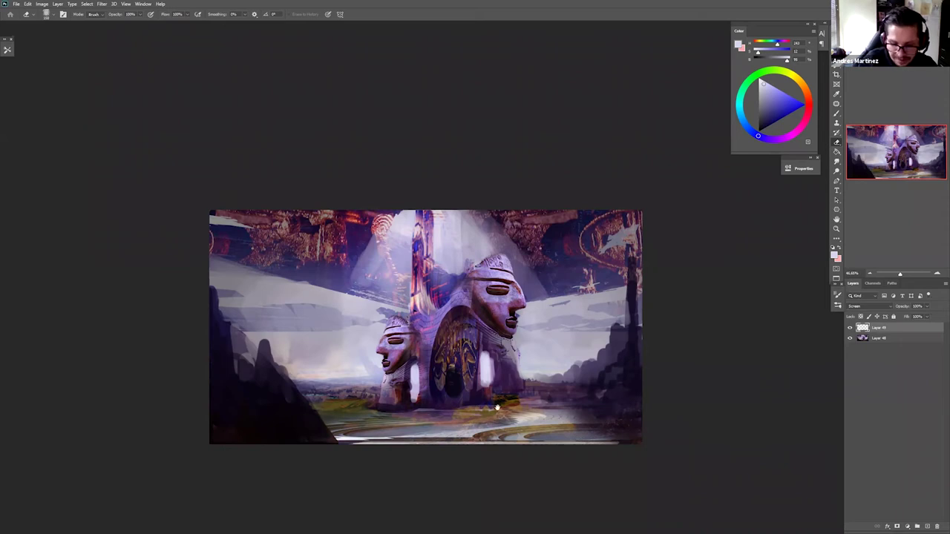
- Paint a pale slanting edge from the small head's neck down to the water, using a light color sampled from the painting
left_click_drag(472, 374, 470, 412)
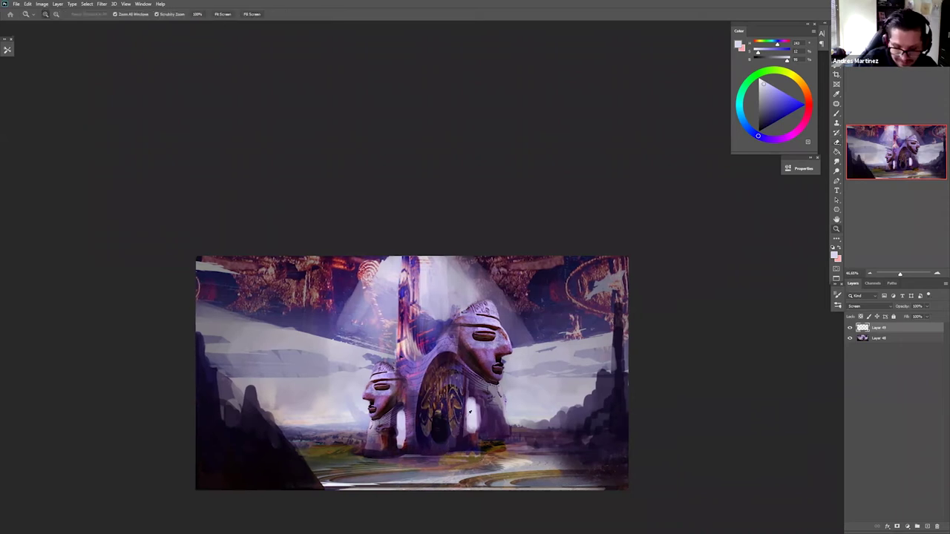
key("b")
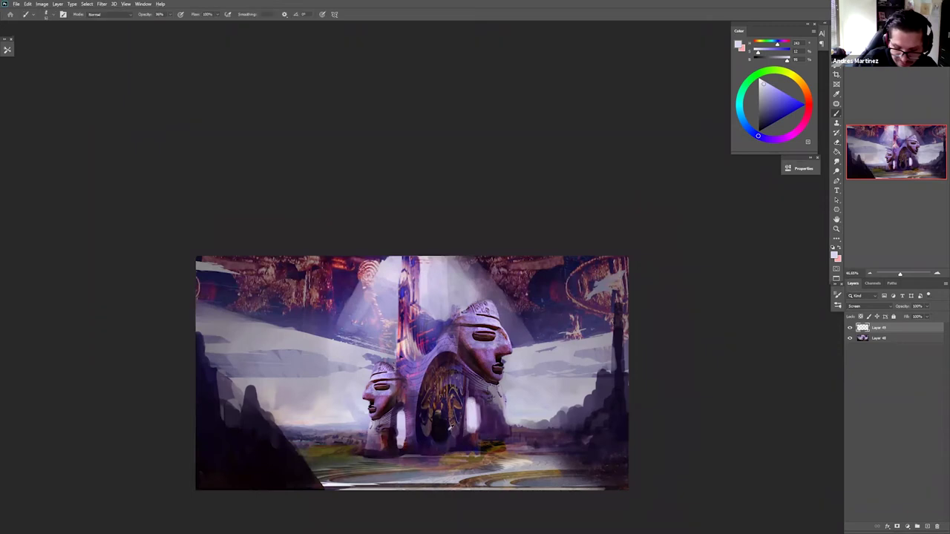
left_click(423, 404, "alt")
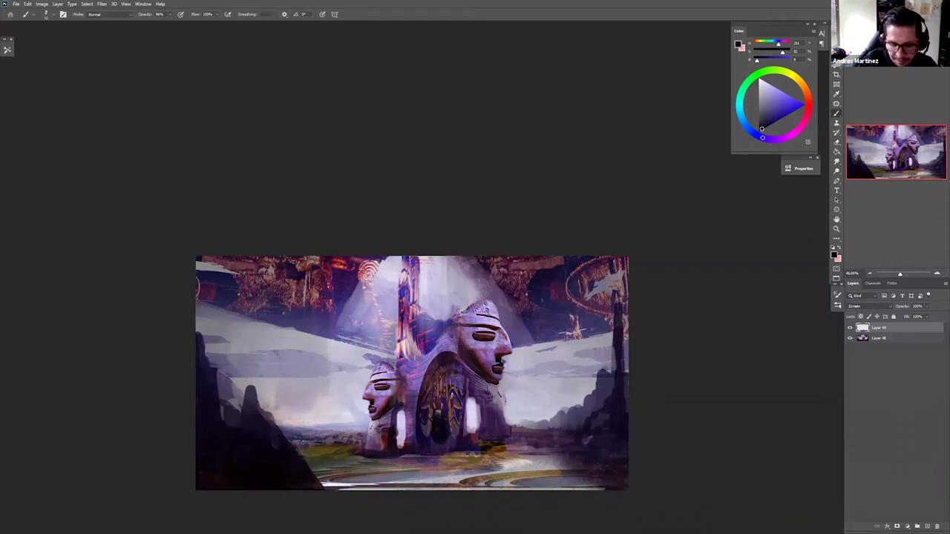
scroll(463, 387, "up", 1)
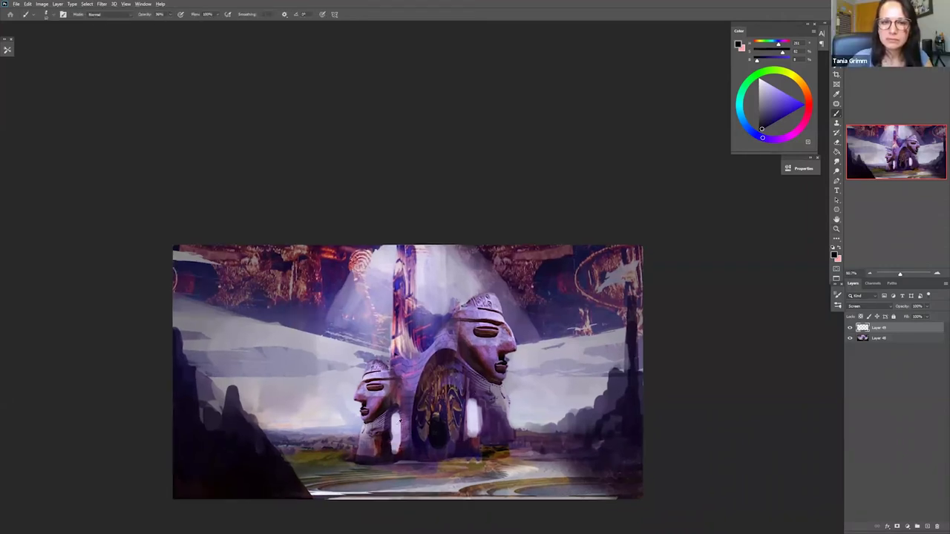
left_click(399, 422, "alt")
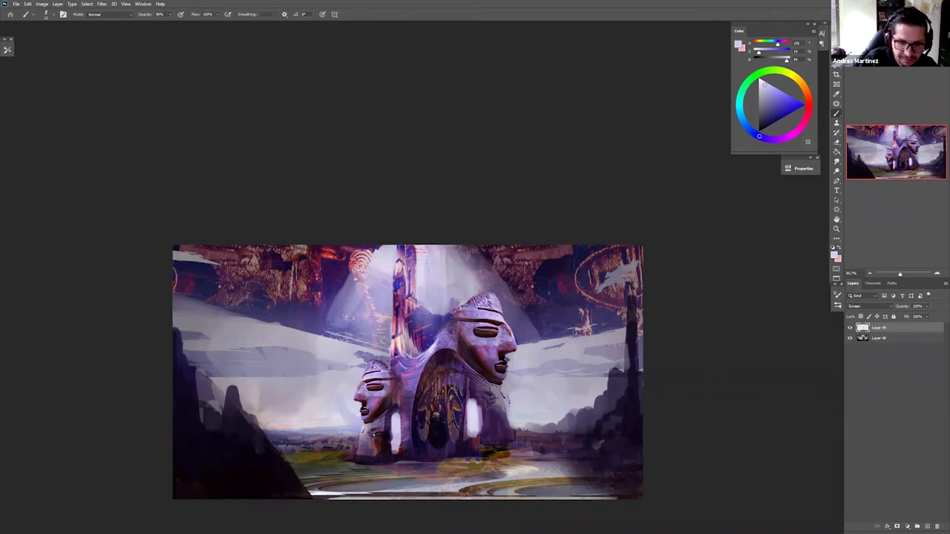
mouse_move(347, 440)
left_mouse_down()
mouse_move(378, 419)
mouse_move(333, 451)
mouse_move(353, 468)
left_mouse_up()
mouse_move(350, 436)
left_mouse_down()
mouse_move(330, 460)
mouse_move(361, 469)
left_mouse_up()
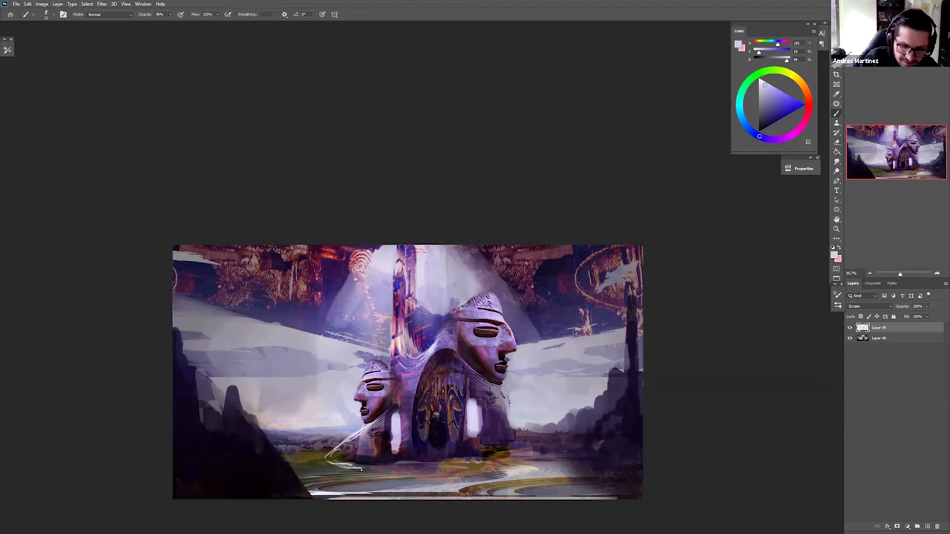
- Merge all layers and fill the area beneath the pale slanting edge with dark purple sampled from the monument
left_click(386, 443, "alt")
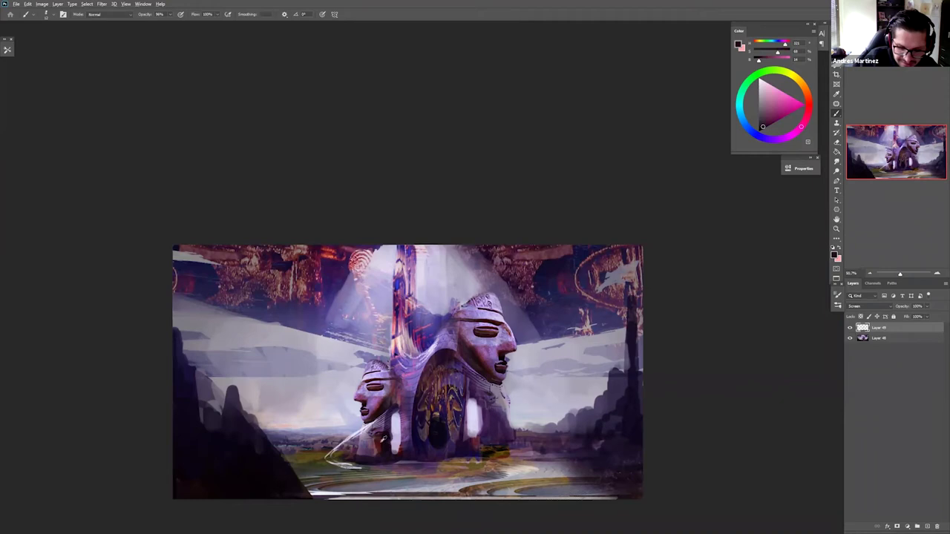
left_click(381, 443, "alt")
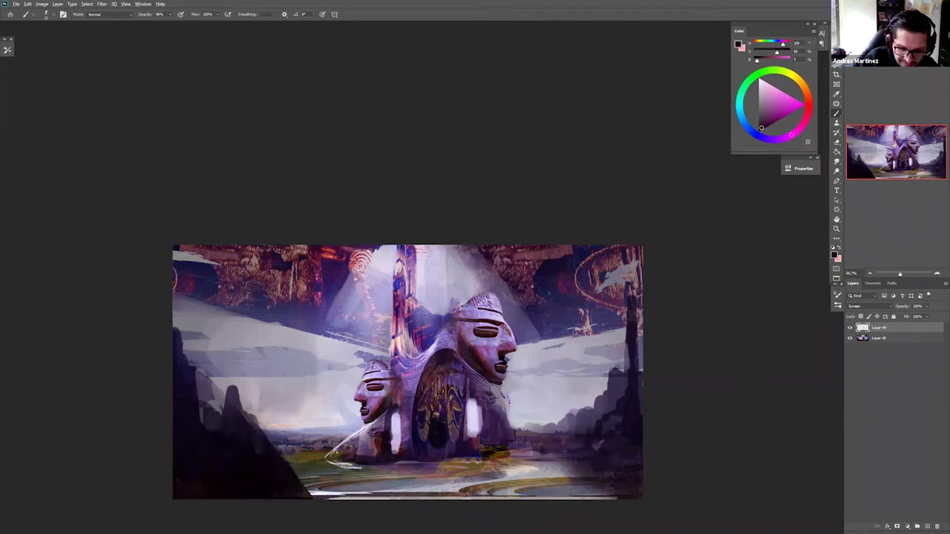
key("ctrl+shift+e")
left_click(462, 454, "alt")
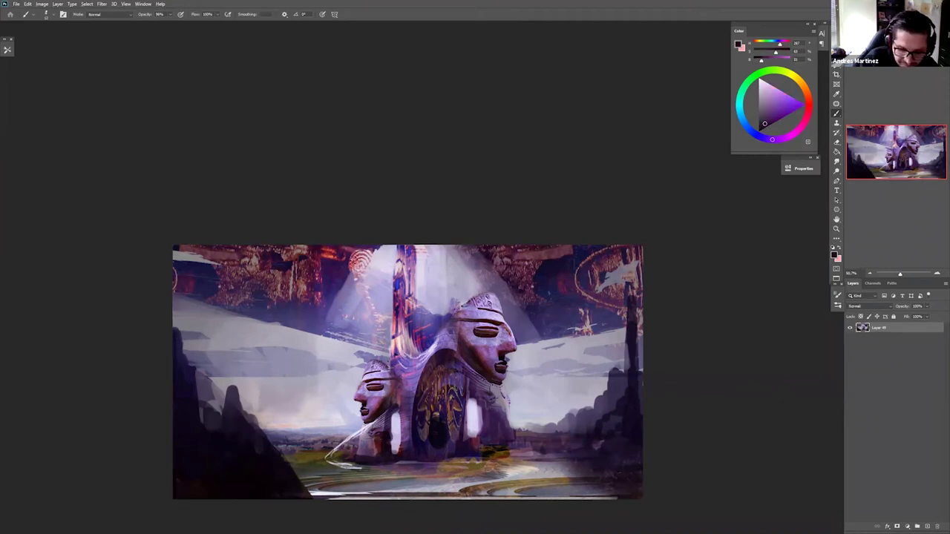
mouse_move(358, 440)
left_mouse_down()
mouse_move(331, 460)
mouse_move(383, 419)
left_mouse_up()
left_click(383, 427, "alt")
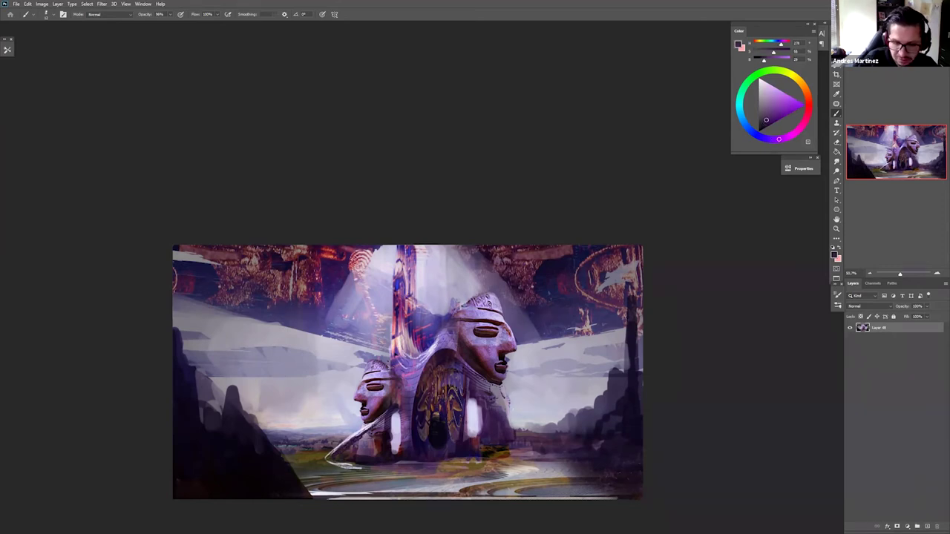
- Paint faint grey rock towers on the horizon beside the large head and a pale one beyond the small head
left_click(532, 419, "alt")
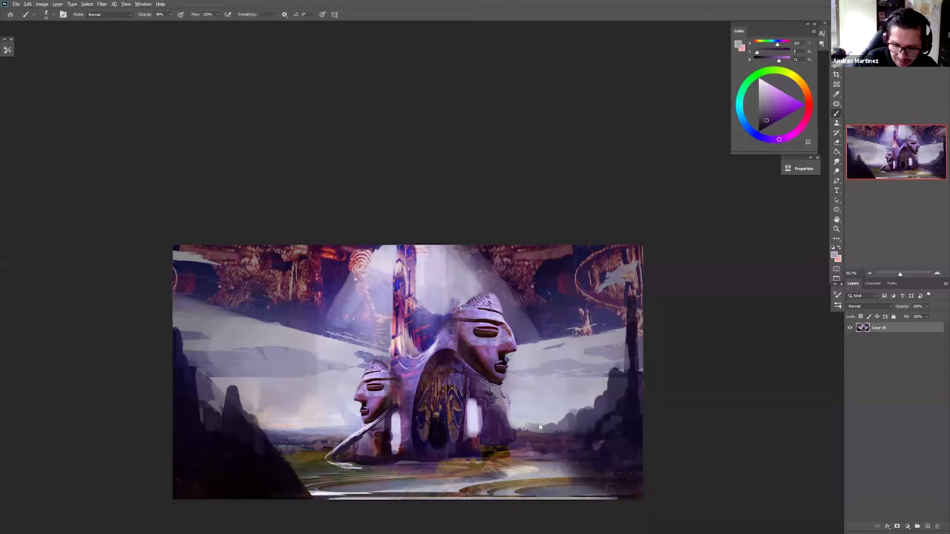
left_click(540, 426, "alt")
mouse_move(518, 425)
left_mouse_down()
mouse_move(513, 415)
mouse_move(525, 417)
mouse_move(526, 394)
mouse_move(545, 425)
mouse_move(544, 399)
mouse_move(543, 417)
mouse_move(545, 401)
mouse_move(544, 416)
mouse_move(554, 403)
left_mouse_up()
left_click(550, 422, "alt")
left_click(538, 437, "alt")
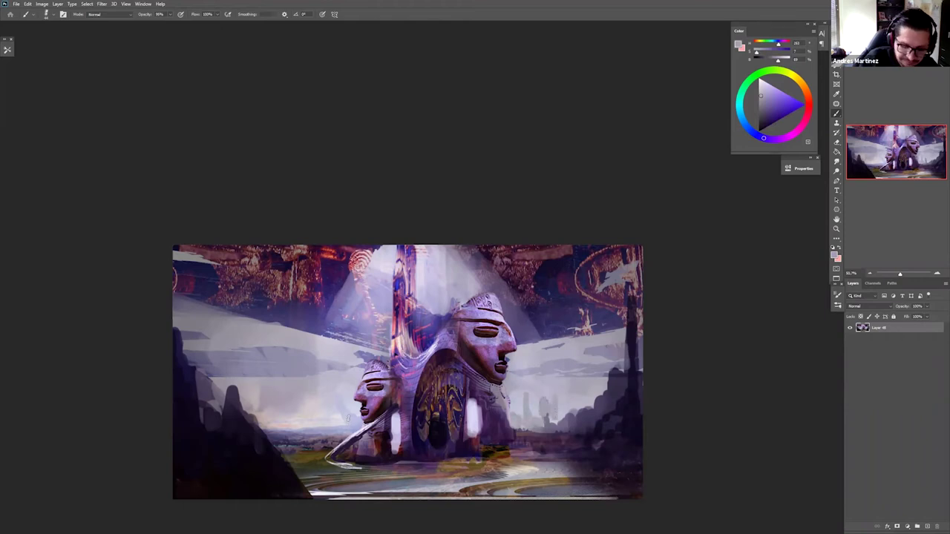
left_click(345, 422, "alt")
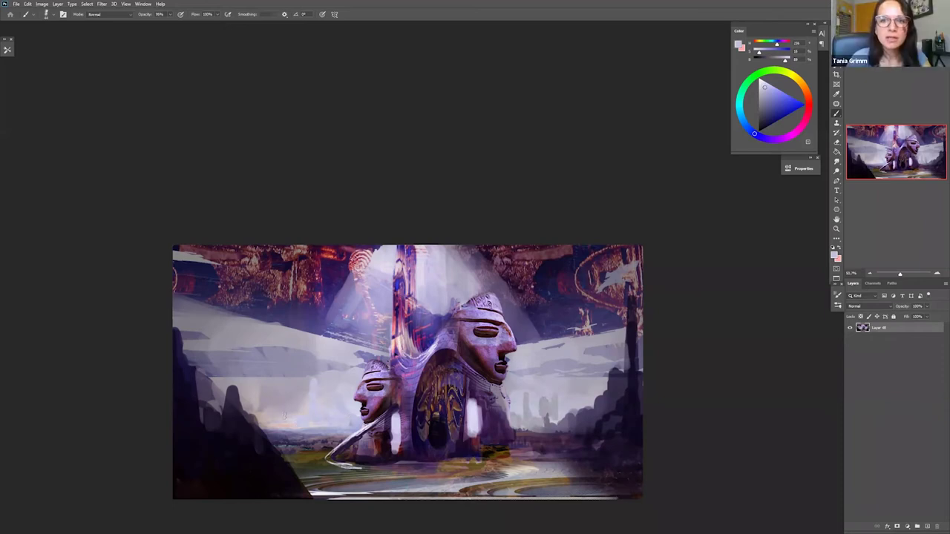
- Brush a soft pale purple haze over the dark patterned ceiling beyond the large head with a large soft round brush
key("z")
left_click_drag(429, 404, 402, 412)
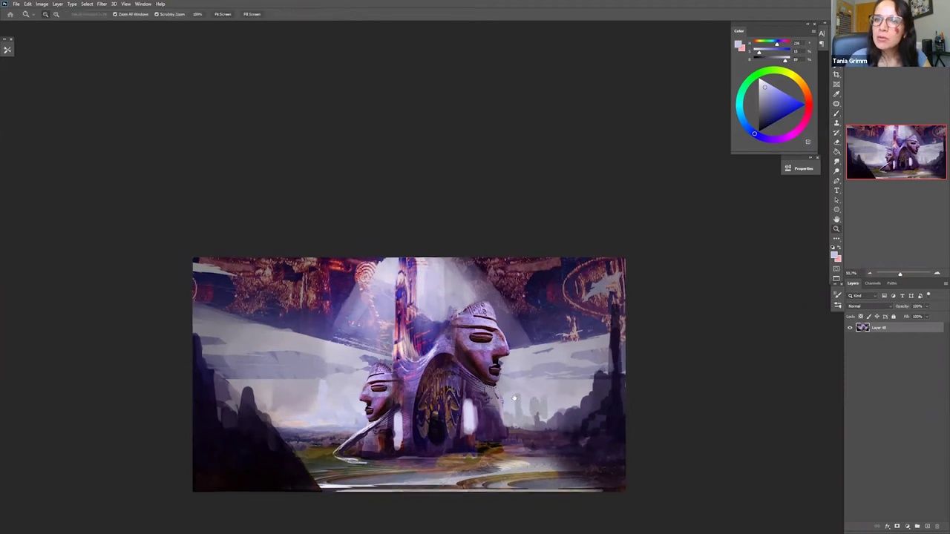
left_click_drag(459, 346, 443, 361)
key("b")
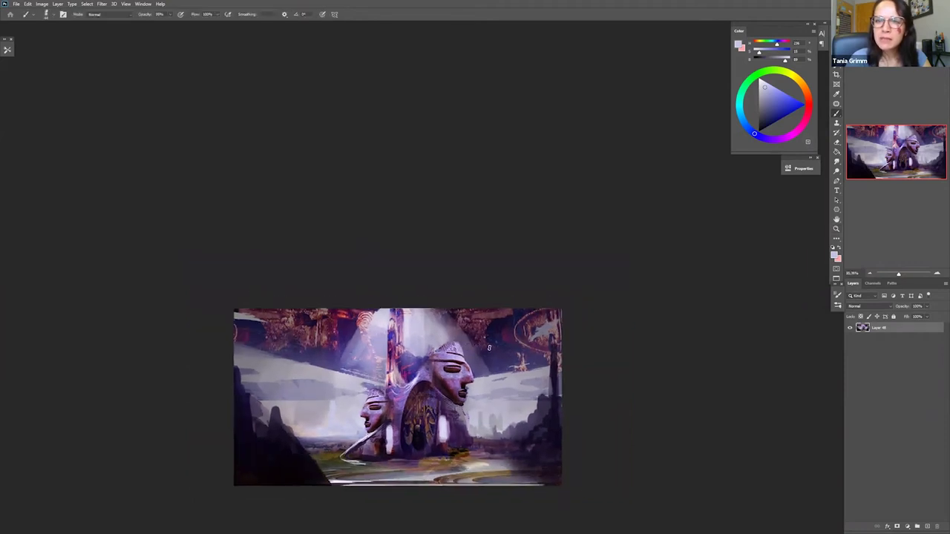
right_click(669, 327)
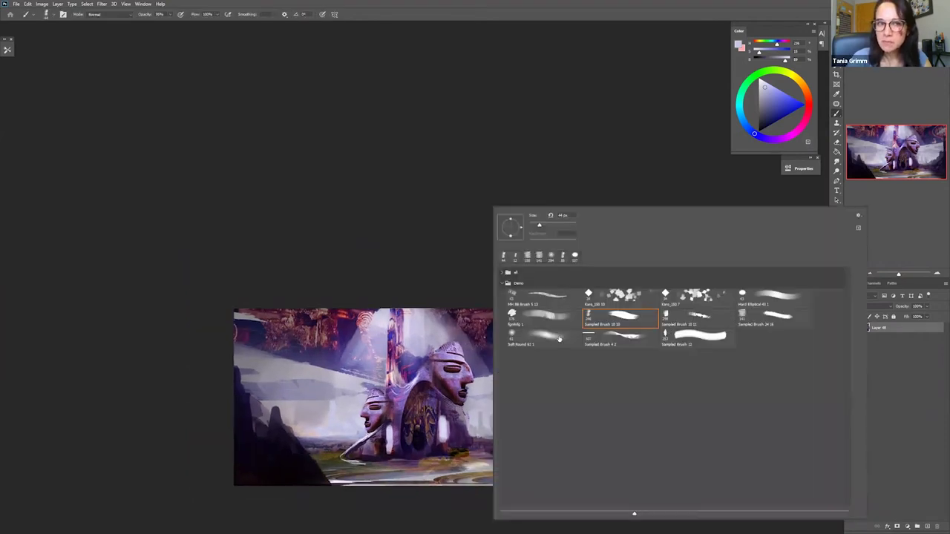
left_click(358, 355, "alt")
mouse_move(357, 316)
left_mouse_down()
mouse_move(289, 326)
mouse_move(238, 301)
left_mouse_up()
key("ctrl+z")
mouse_move(504, 346)
left_mouse_down()
mouse_move(526, 341)
mouse_move(538, 297)
mouse_move(509, 310)
left_mouse_up()
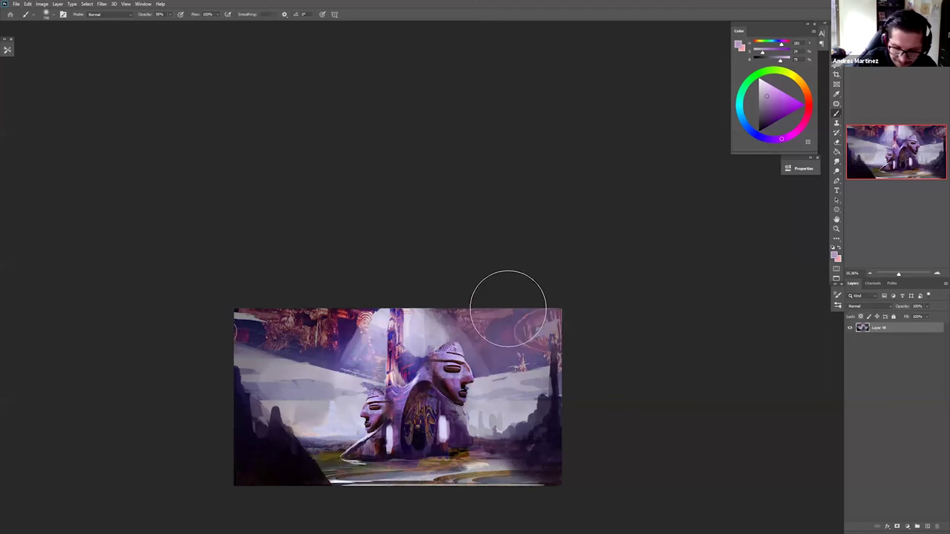
- Extend the haze across the light beam, the ceiling's left part and its far right edge with sampled lavender tones
left_click(401, 315, "alt")
mouse_move(409, 351)
left_mouse_down()
mouse_move(487, 339)
mouse_move(495, 318)
left_mouse_up()
left_click(361, 344, "alt")
mouse_move(344, 324)
left_mouse_down()
mouse_move(290, 325)
mouse_move(267, 303)
left_mouse_up()
left_click_drag(565, 323, 528, 366)
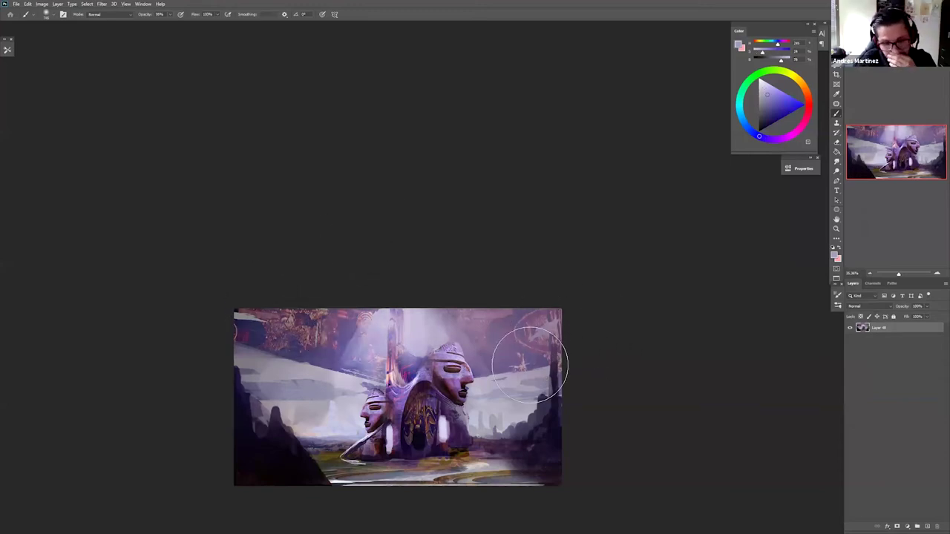
- Paste the carved figure ornament photo and delete its black background with the Magic Wand
key("z")
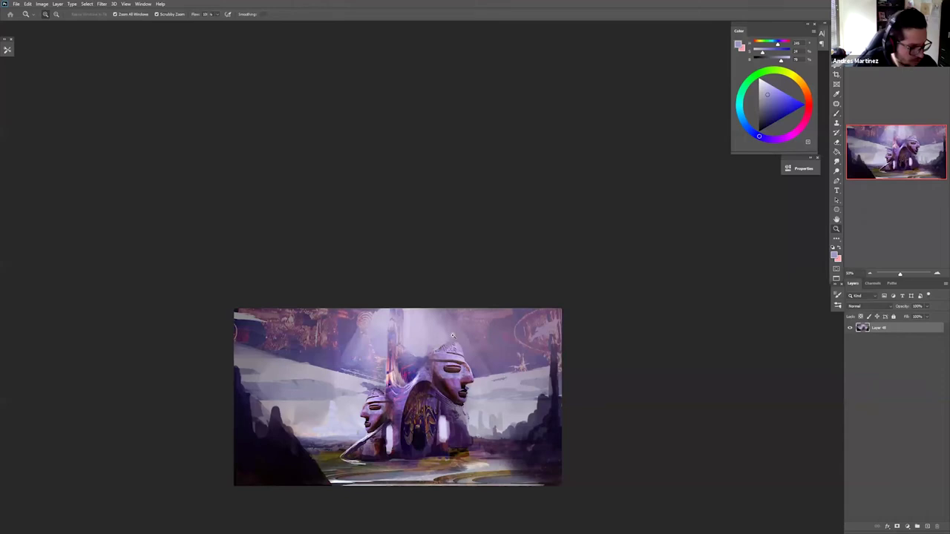
left_click(490, 372)
left_click(433, 303)
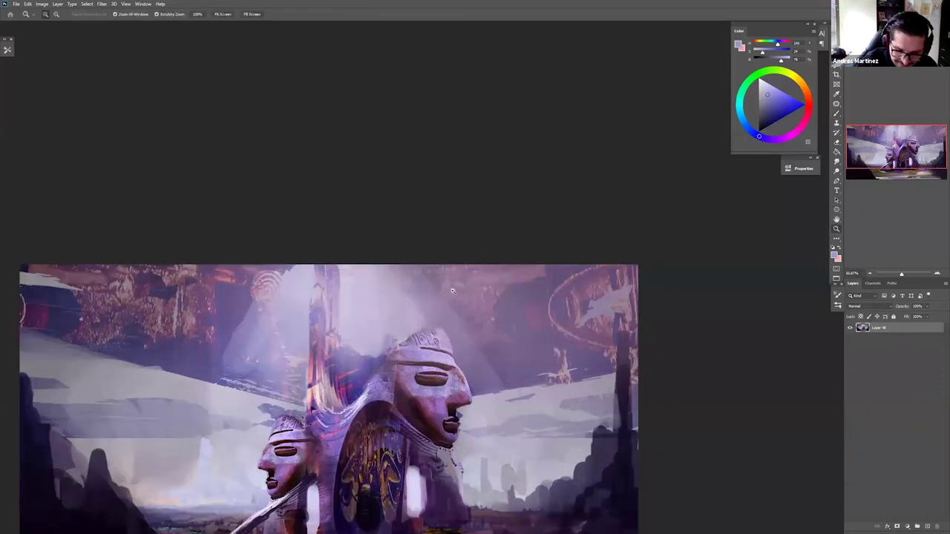
mouse_move(453, 290)
left_mouse_down()
mouse_move(448, 346)
mouse_move(431, 319)
left_mouse_up()
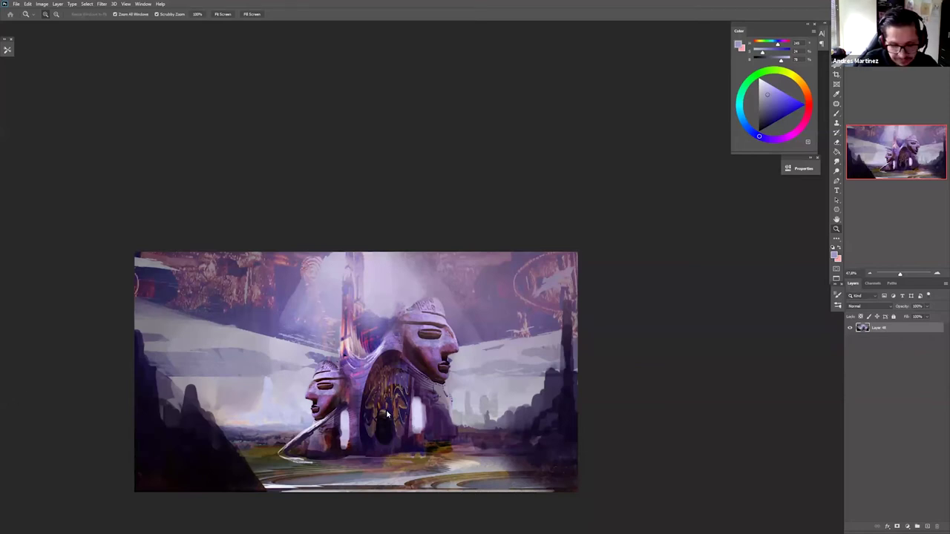
key("ctrl+v")
key("ctrl+t")
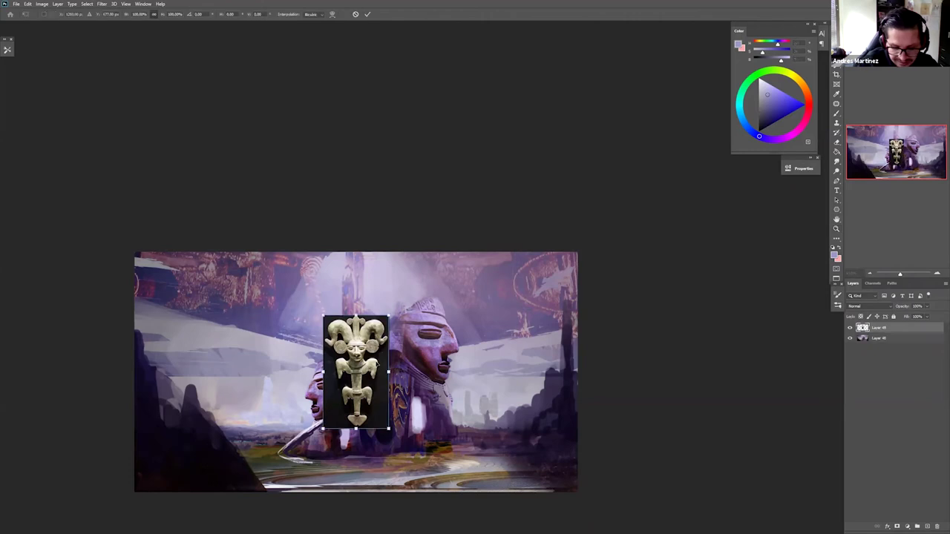
key("Return")
key("w")
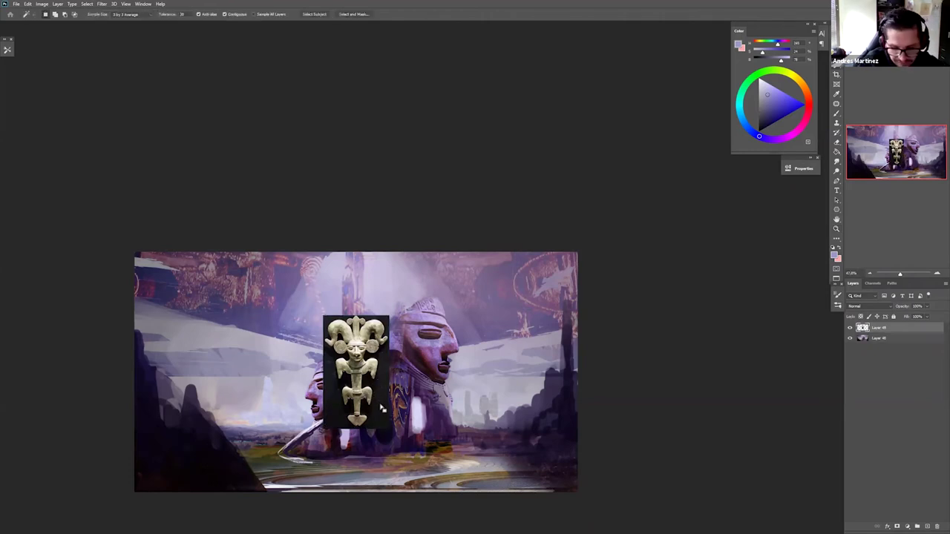
left_click(383, 416)
key("Delete")
key("ctrl+d")
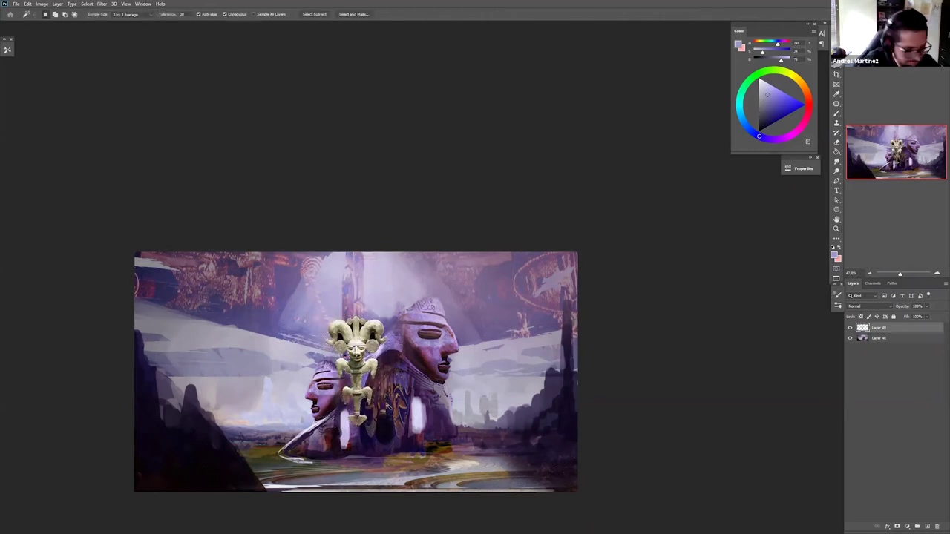
- Flatten the carved ornament vertically and stretch it across the water in front of the monument, past the right cliff
key("ctrl+t")
left_click_drag(356, 314, 356, 312)
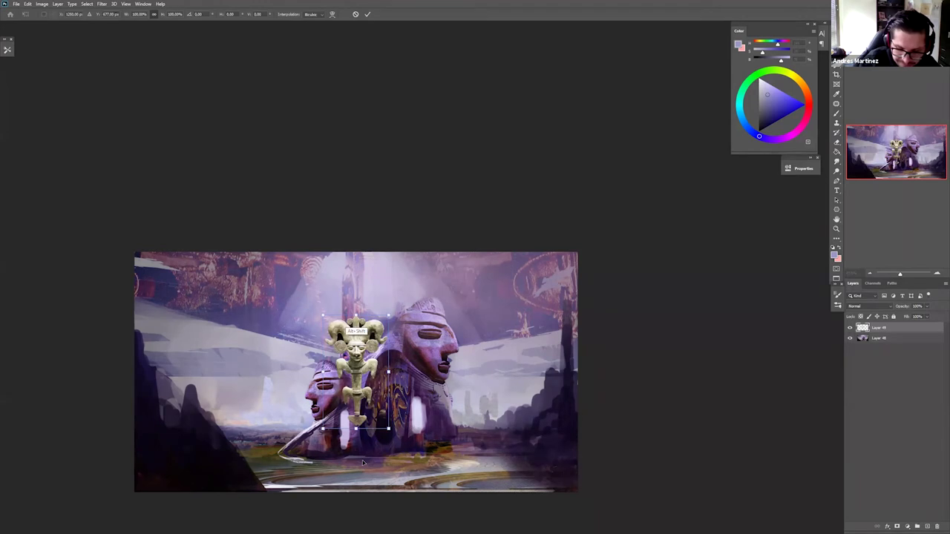
left_click_drag(353, 373, 363, 463)
left_click_drag(399, 518, 514, 487)
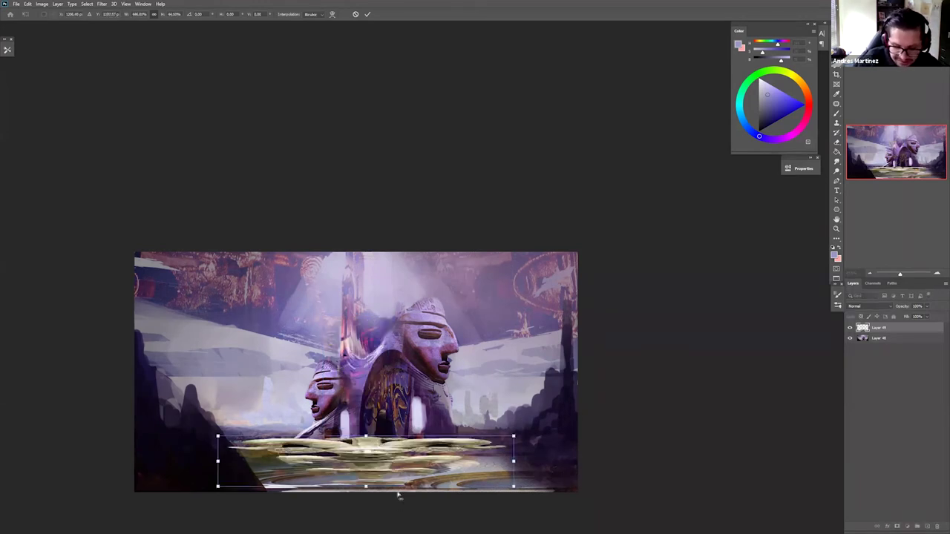
left_click_drag(514, 487, 658, 487)
left_click_drag(367, 490, 396, 496)
key("Return")
- Erase parts of the stretched ornament along the base of the arch and statues with a textured eraser
key("e")
key("b")
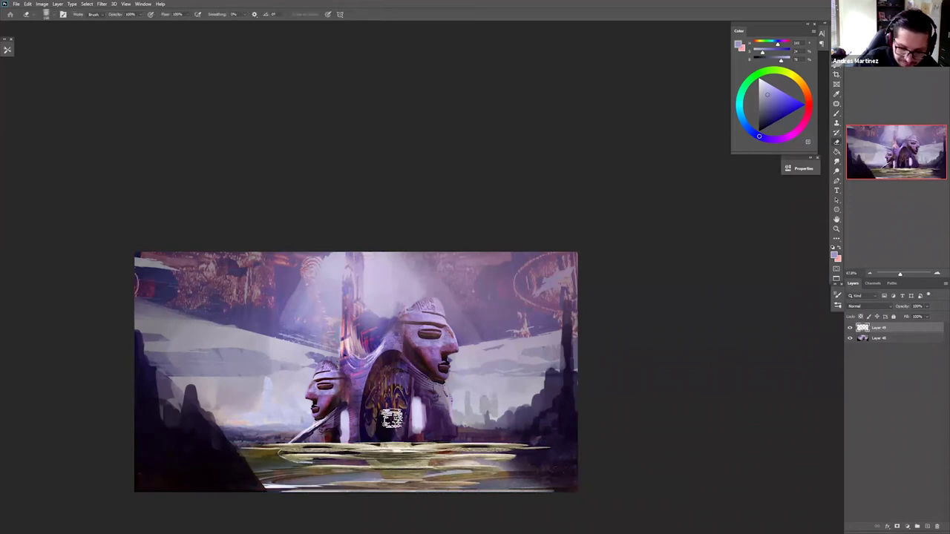
left_click_drag(384, 447, 364, 445)
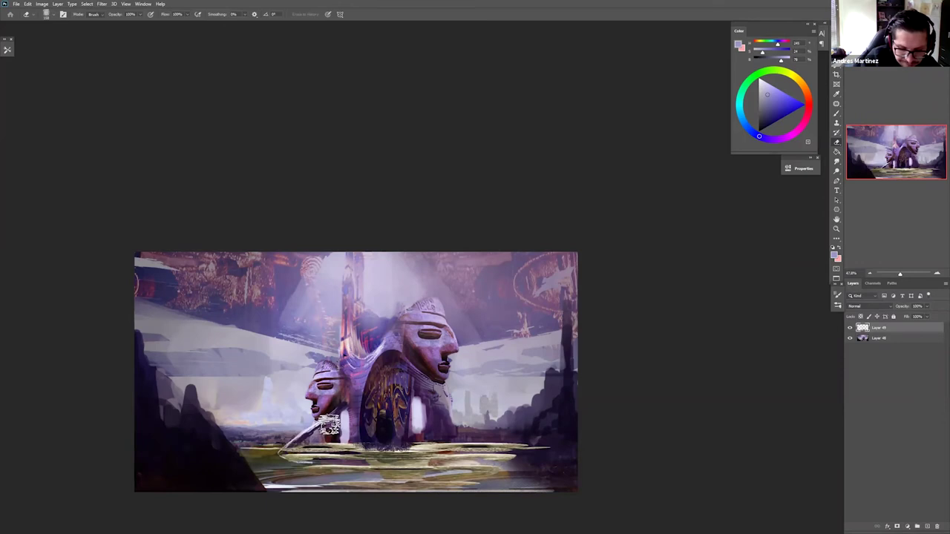
left_click_drag(298, 441, 331, 441)
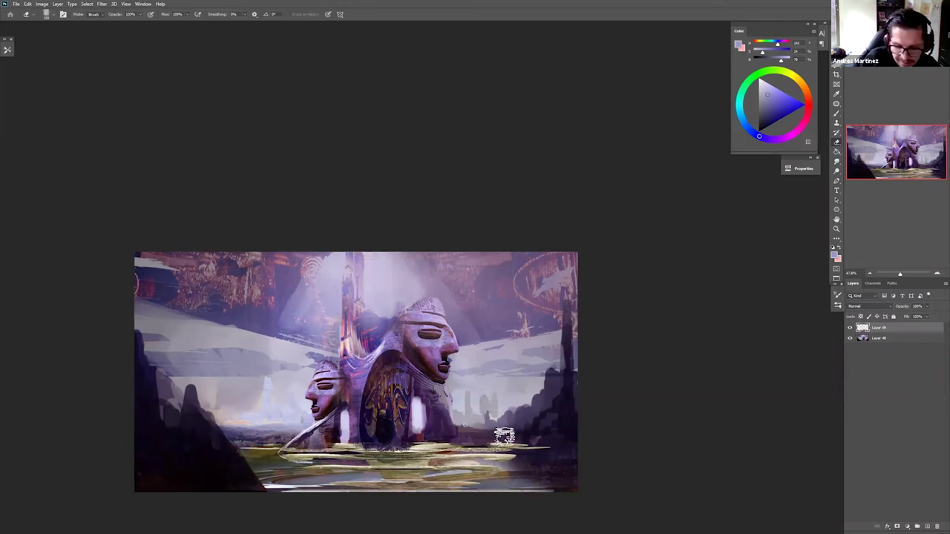
mouse_move(441, 440)
left_mouse_down()
mouse_move(434, 435)
mouse_move(444, 475)
left_mouse_up()
- Merge the stretched foreground ornament layer down into the painting
key("z")
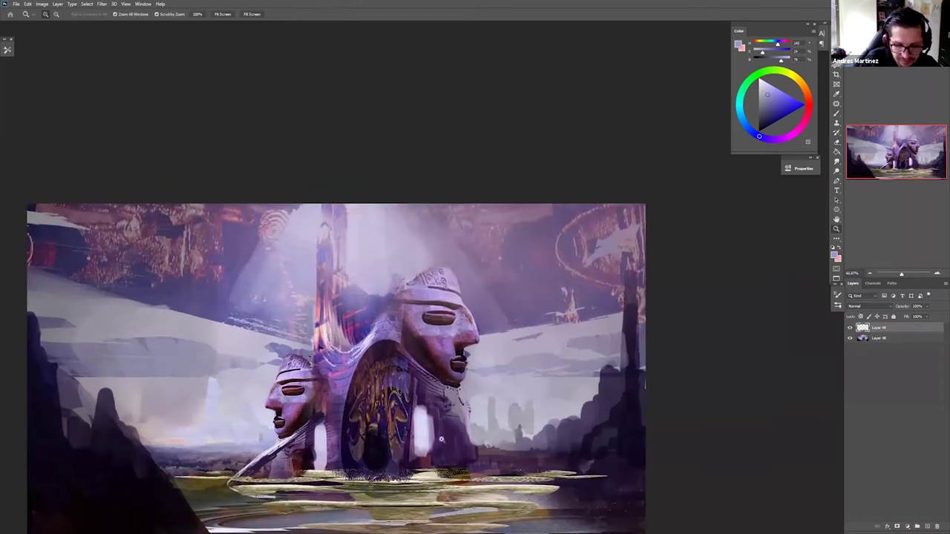
left_click_drag(446, 432, 443, 450)
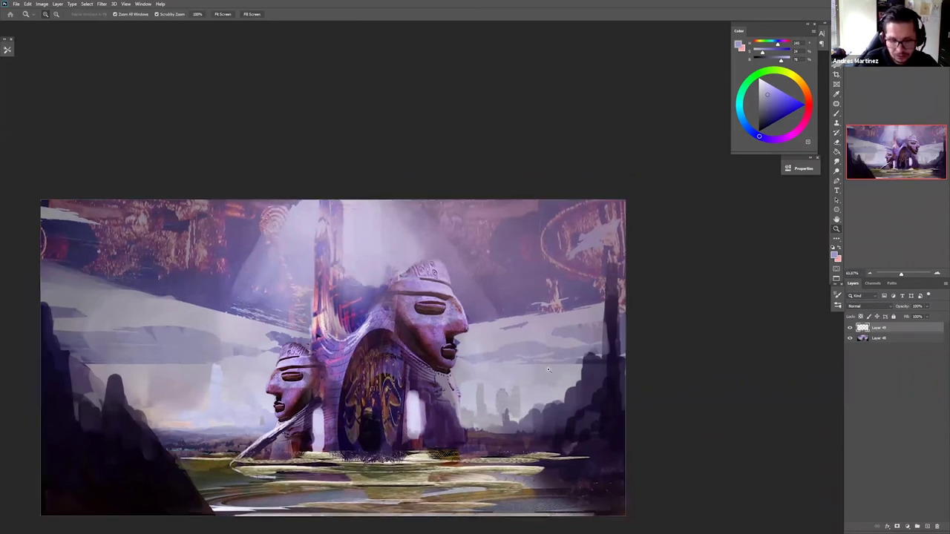
key("i")
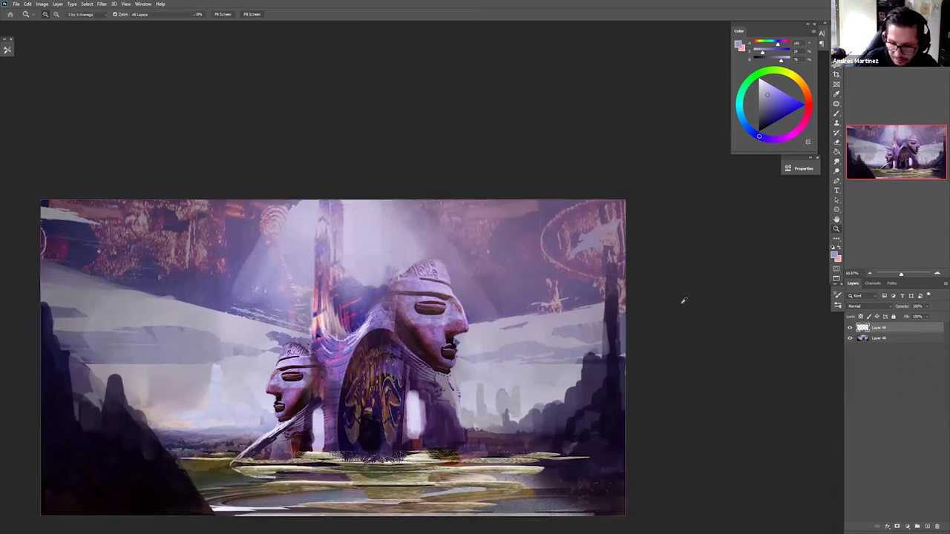
key("ctrl+u")
left_click(792, 172)
left_click_drag(435, 407, 451, 388)
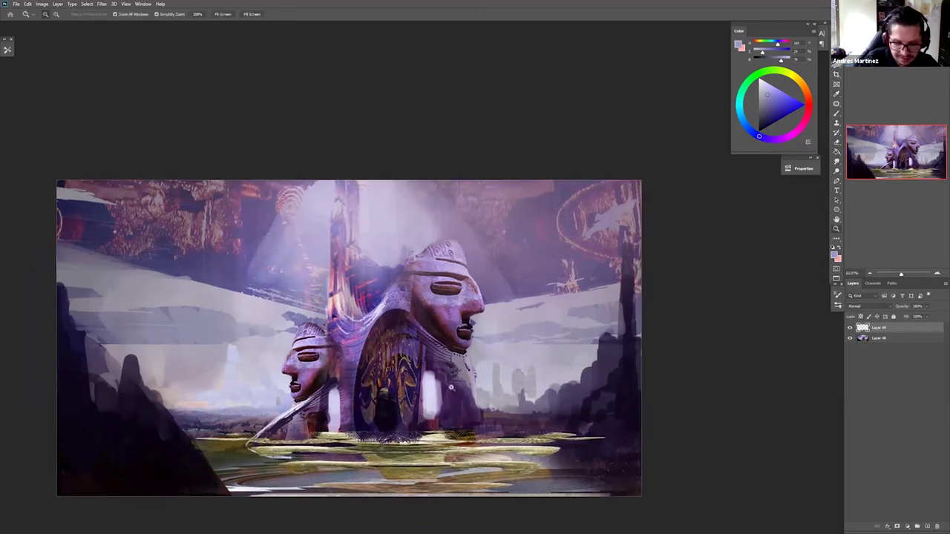
scroll(450, 387, "down", 2)
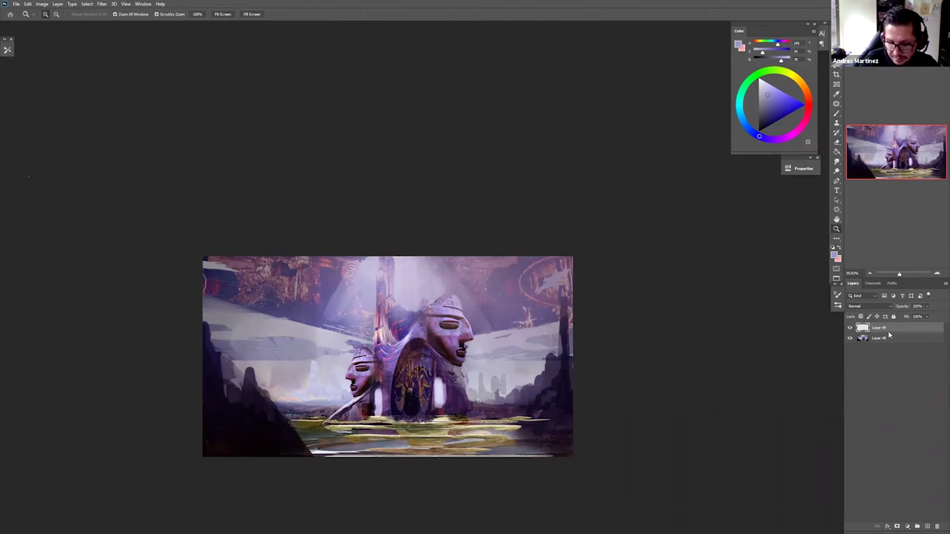
key("ctrl+e")
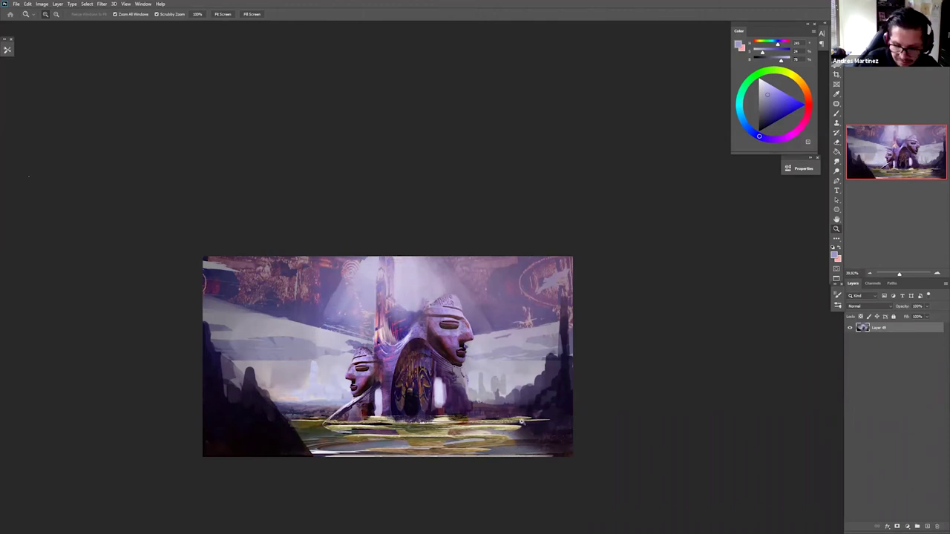
- Paint dark rock shapes in the water near the foot of the right cliff with a textured brush and a sampled dark colour
left_click(522, 422)
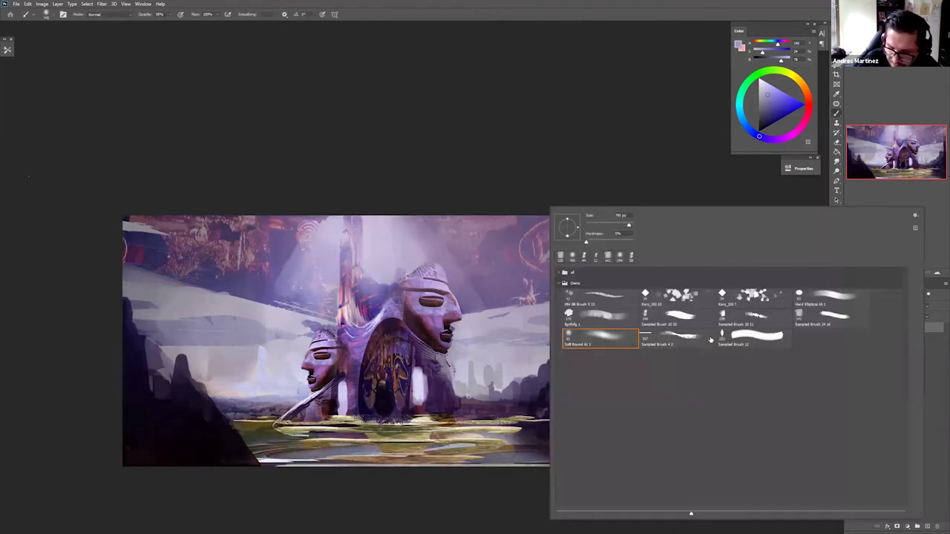
right_click(550, 405)
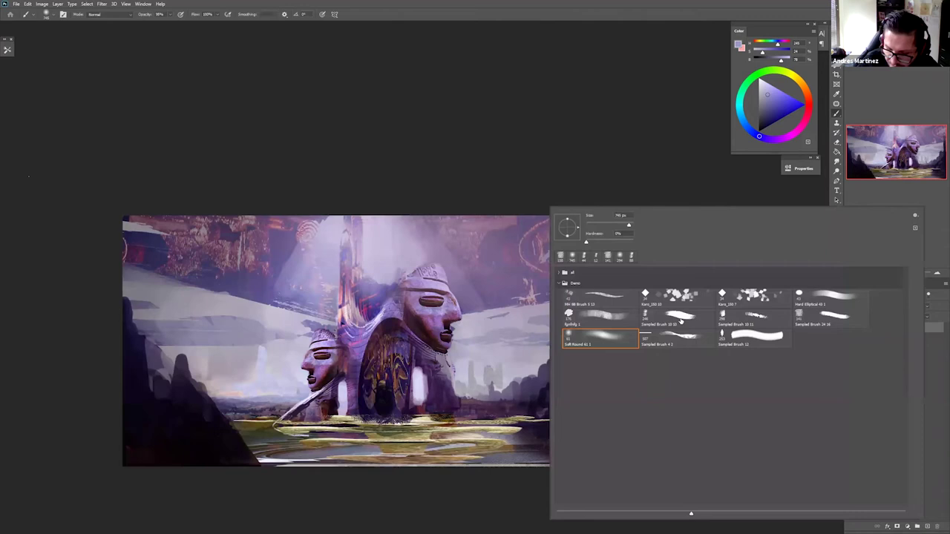
left_click(534, 400, "alt")
left_click_drag(519, 351, 521, 380)
key("ctrl+z")
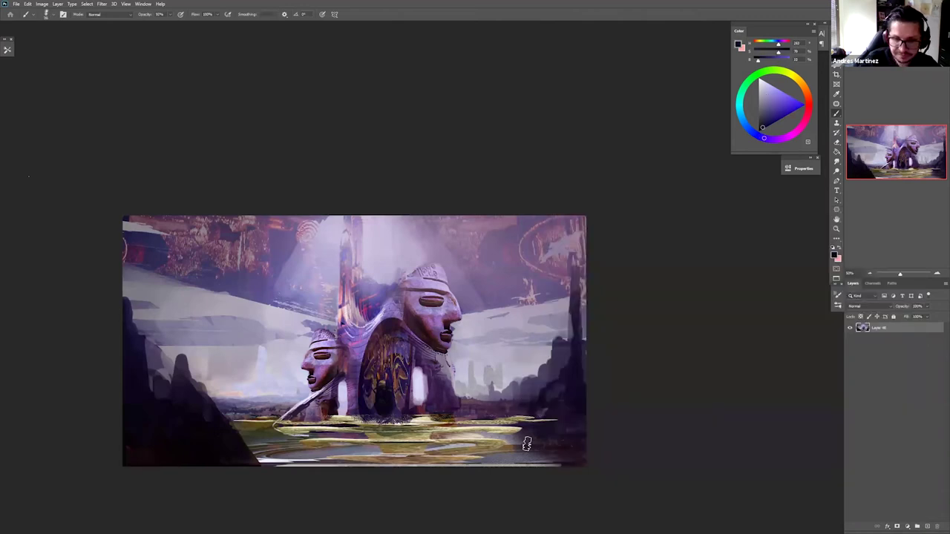
left_click_drag(572, 428, 630, 426)
mouse_move(585, 426)
left_mouse_down()
mouse_move(551, 435)
mouse_move(543, 421)
mouse_move(520, 440)
mouse_move(553, 443)
mouse_move(547, 436)
left_mouse_up()
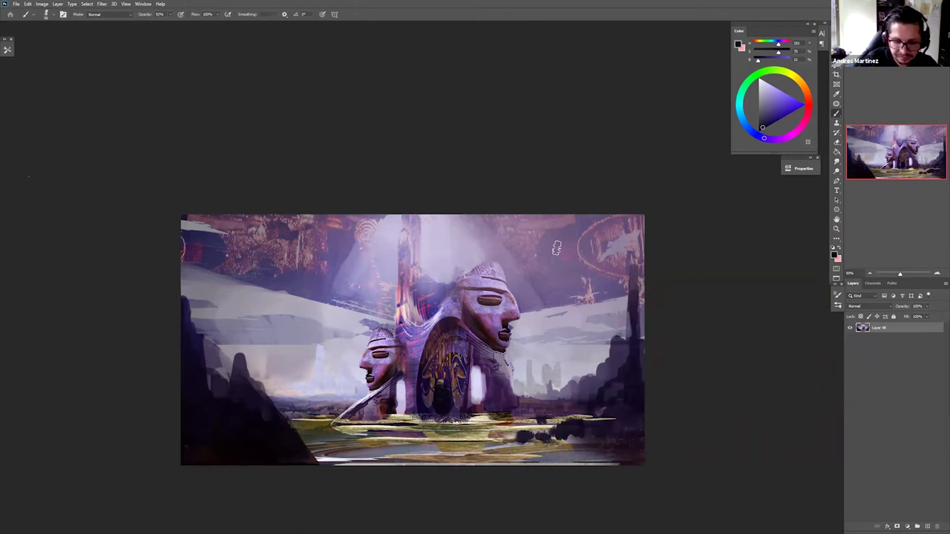
- Paint near-black shadows at 100% opacity inside the opening right of the arch and along the slanted support below the small head
left_click(393, 269, "alt")
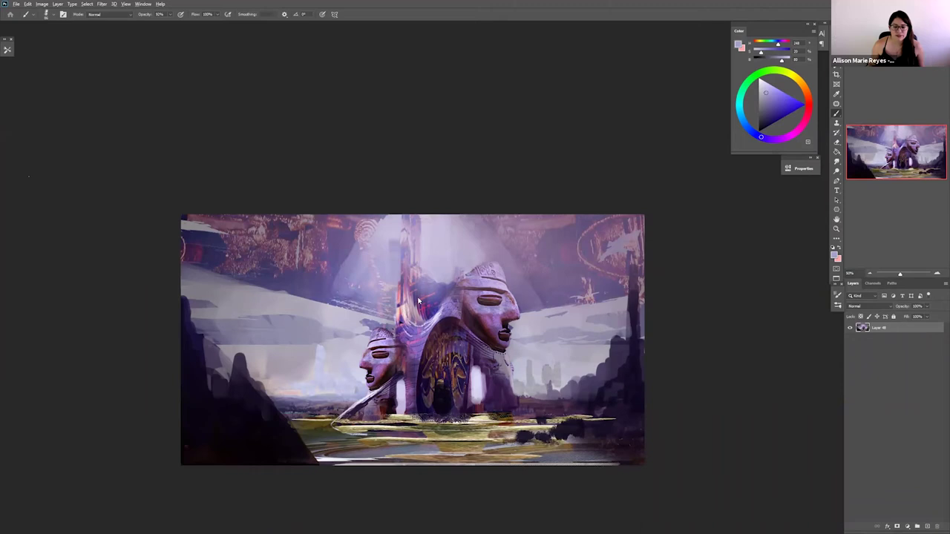
mouse_move(419, 298)
left_mouse_down()
mouse_move(410, 291)
mouse_move(446, 400)
left_mouse_up()
left_click(441, 400, "alt")
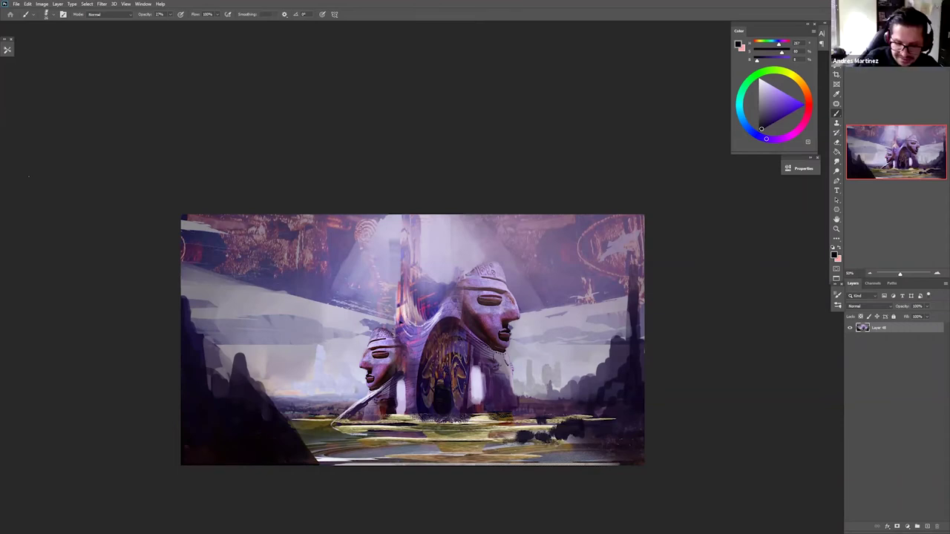
left_click_drag(772, 117, 745, 157)
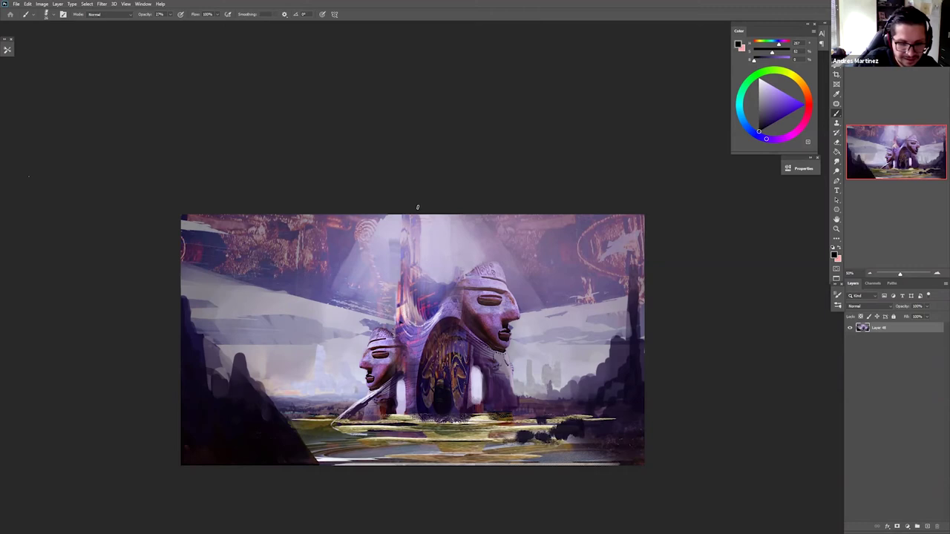
left_click_drag(173, 16, 206, 25)
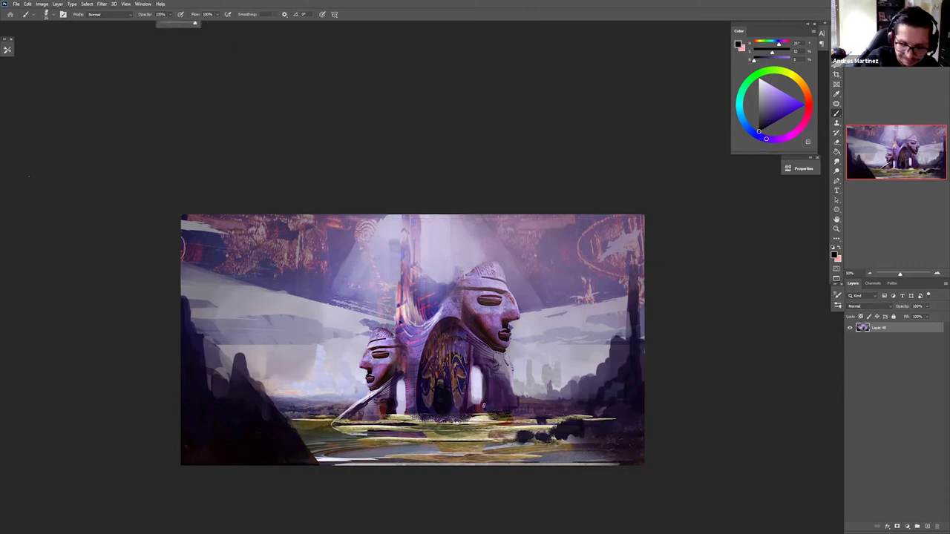
left_click_drag(484, 406, 477, 364)
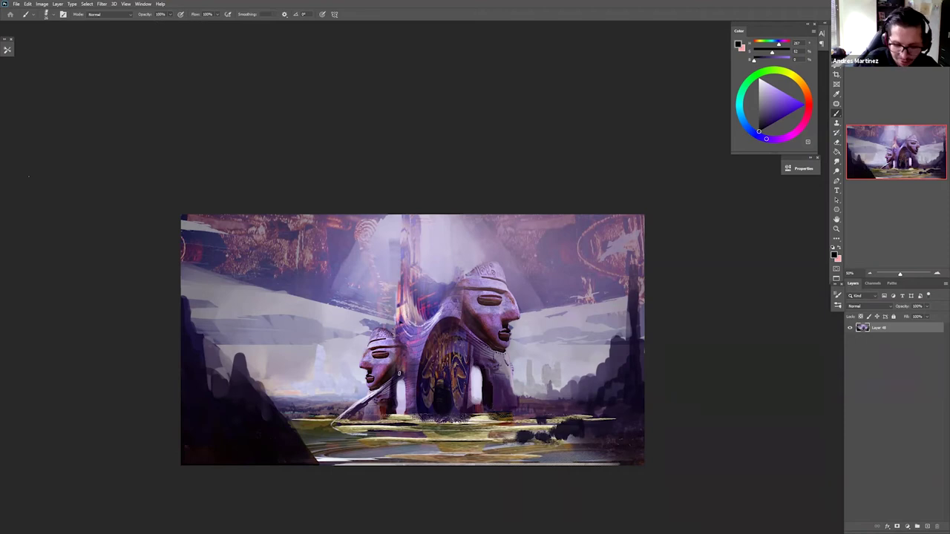
mouse_move(380, 389)
left_mouse_down()
mouse_move(340, 424)
mouse_move(344, 434)
left_mouse_up()
- Paint a pale, tall distant tower in the sky behind the small statue head using sampled light colours
left_click(338, 327, "alt")
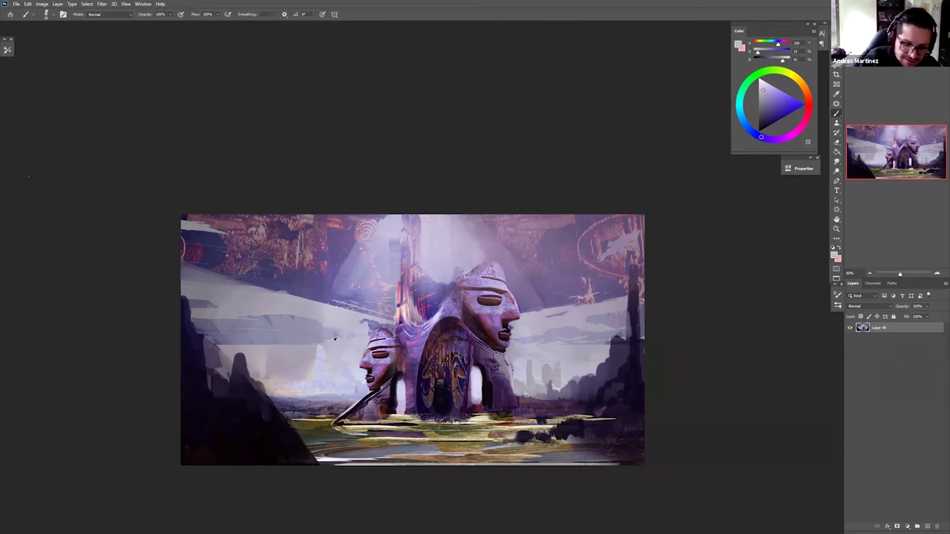
left_click(320, 362, "alt")
left_click_drag(317, 352, 319, 305)
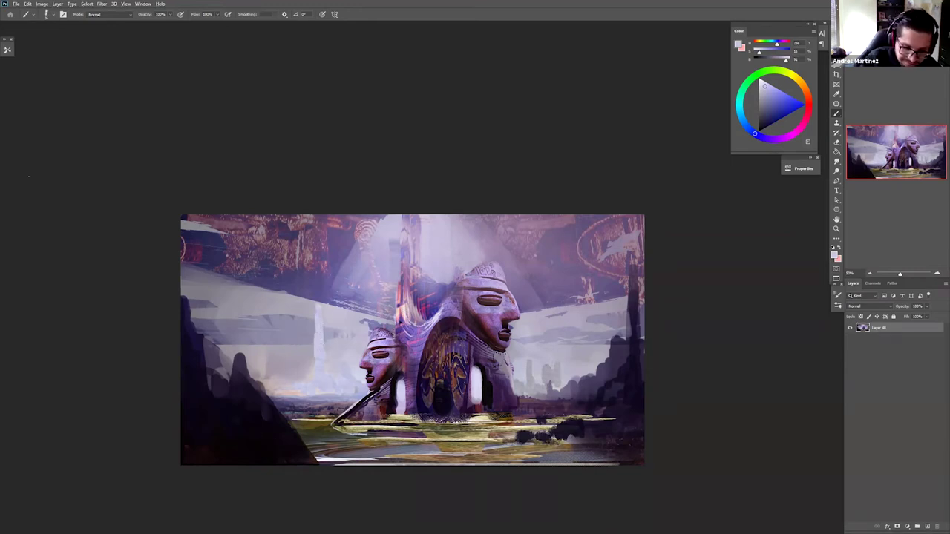
left_click_drag(314, 362, 313, 315)
left_click_drag(263, 347, 260, 376)
key("ctrl+z")
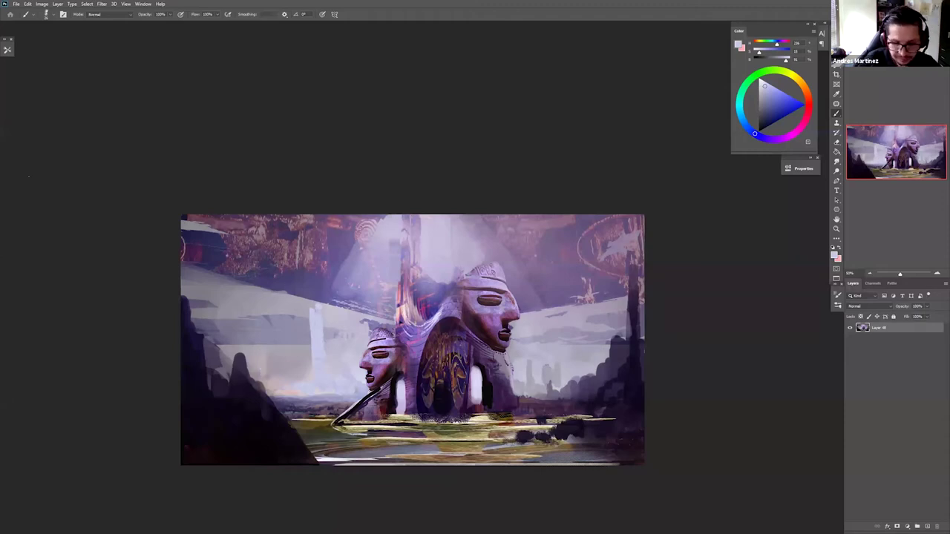
- Lasso the pale sky areas on both sides of the monument and copy them to a new layer
key("l")
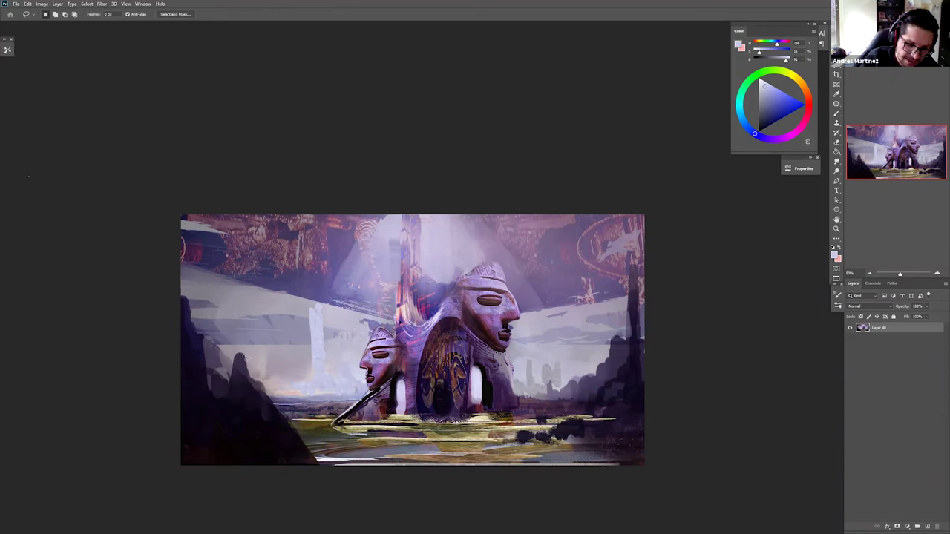
mouse_move(243, 357)
left_mouse_down()
mouse_move(201, 334)
mouse_move(177, 268)
mouse_move(218, 274)
left_mouse_up()
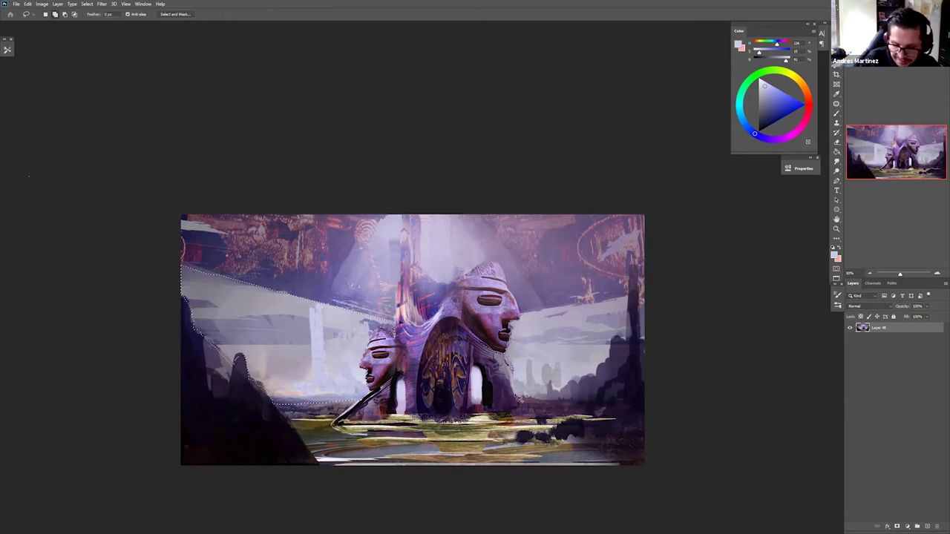
mouse_move(518, 399)
left_mouse_down()
mouse_move(572, 400)
mouse_move(634, 317)
mouse_move(631, 294)
left_mouse_up()
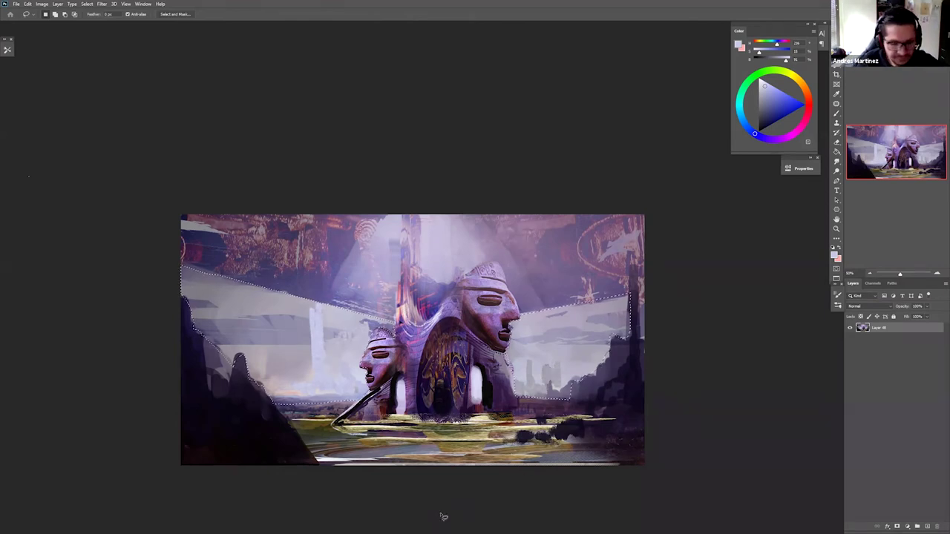
key("ctrl+j")
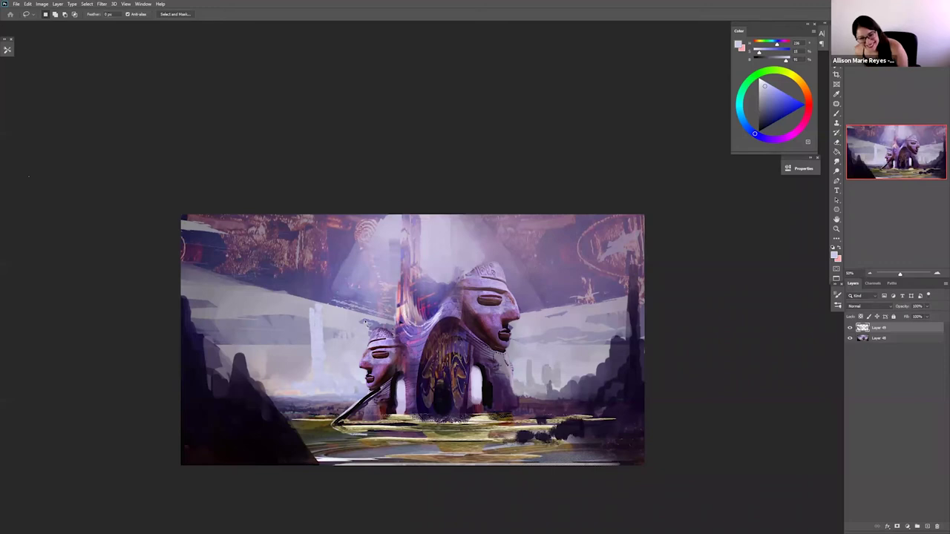
- Paste the cloudy sky photo and clip it to the copied sky layer
key("ctrl+v")
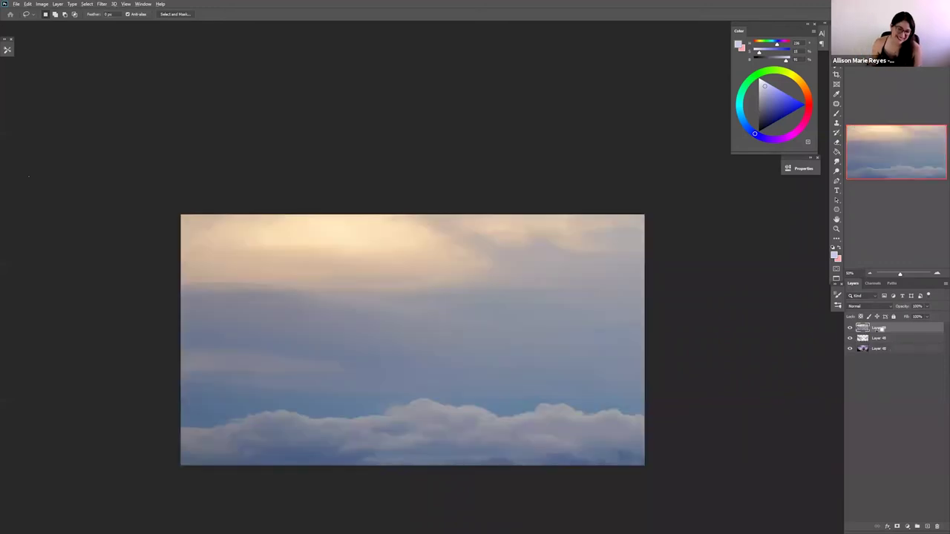
left_click(880, 332, "alt")
- Flip the cloud photo horizontally and squash it vertically to fit the sky area above the horizon
key("ctrl+t")
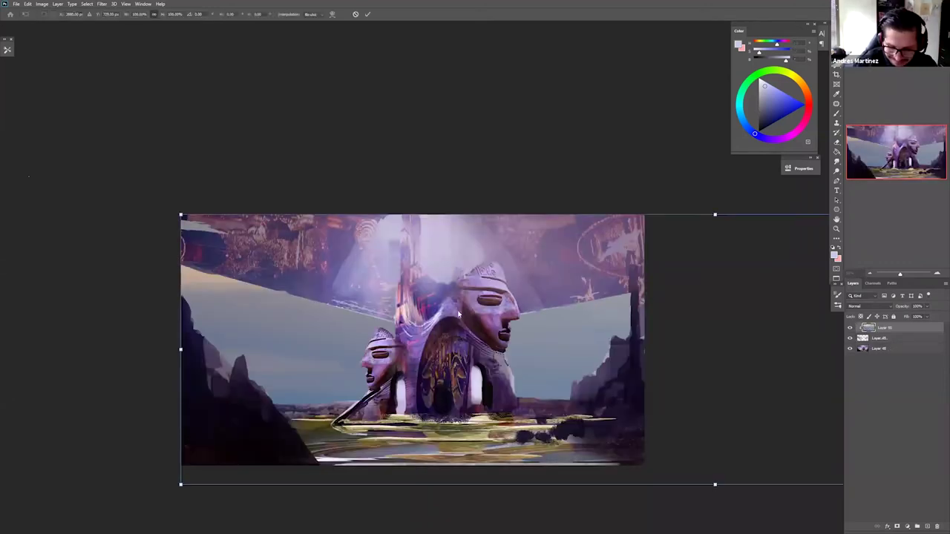
right_click(457, 313)
left_click(494, 438)
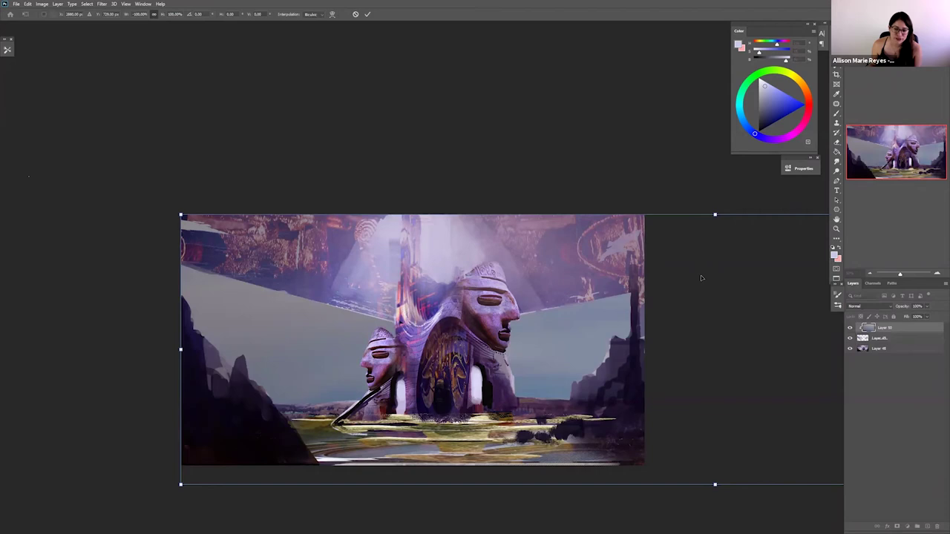
left_click_drag(631, 469, 631, 401)
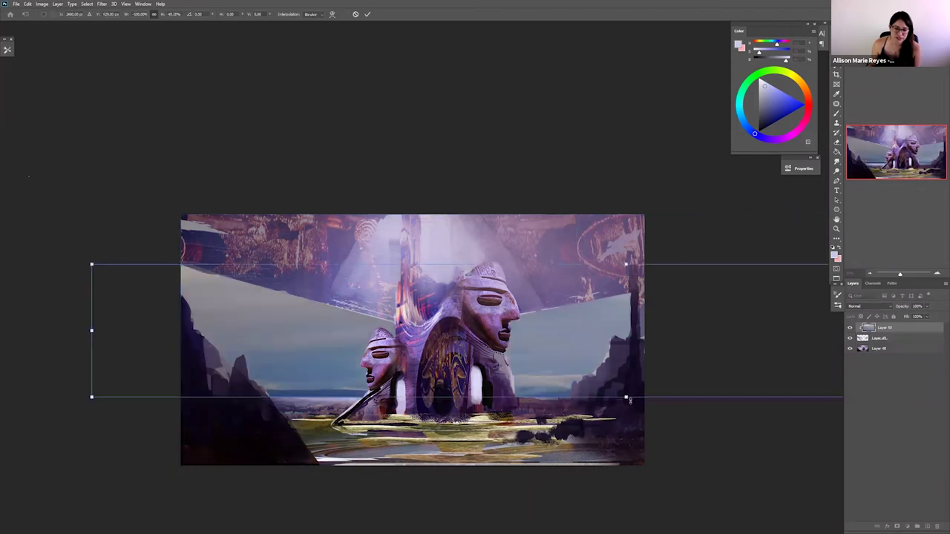
key("Return")
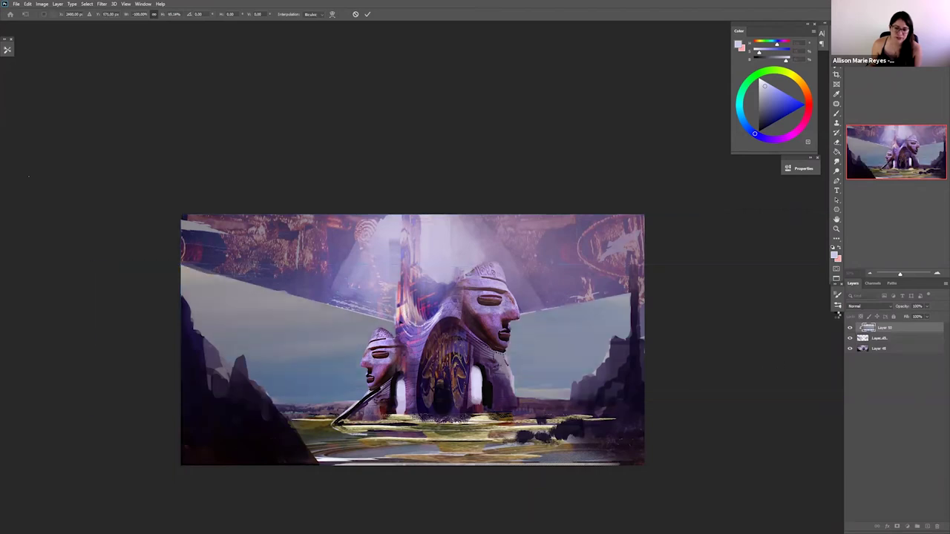
key("l")
- Paint over the bright openings on both sides of the arch on the sky base layer so the clipped clouds fill them
left_click(862, 340)
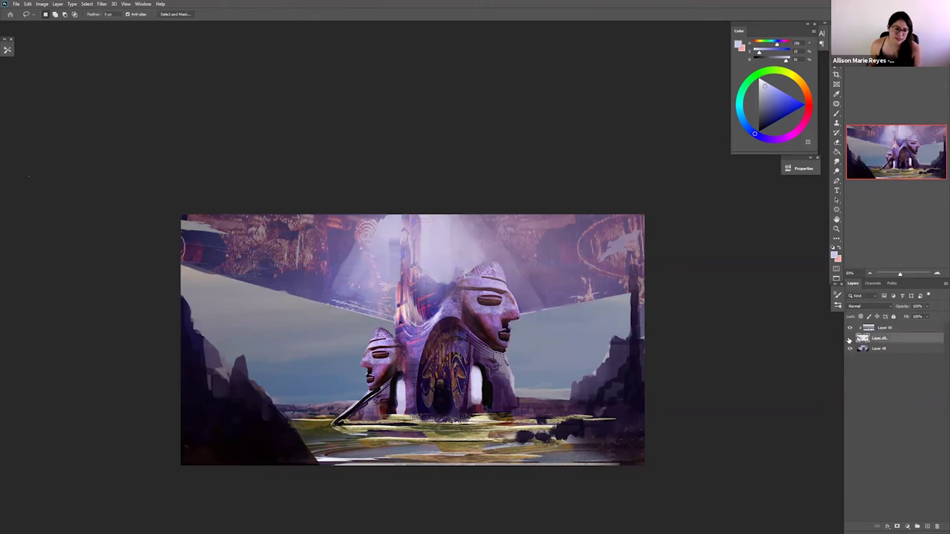
left_click(850, 339)
left_click(850, 340)
left_click(865, 349)
key("z")
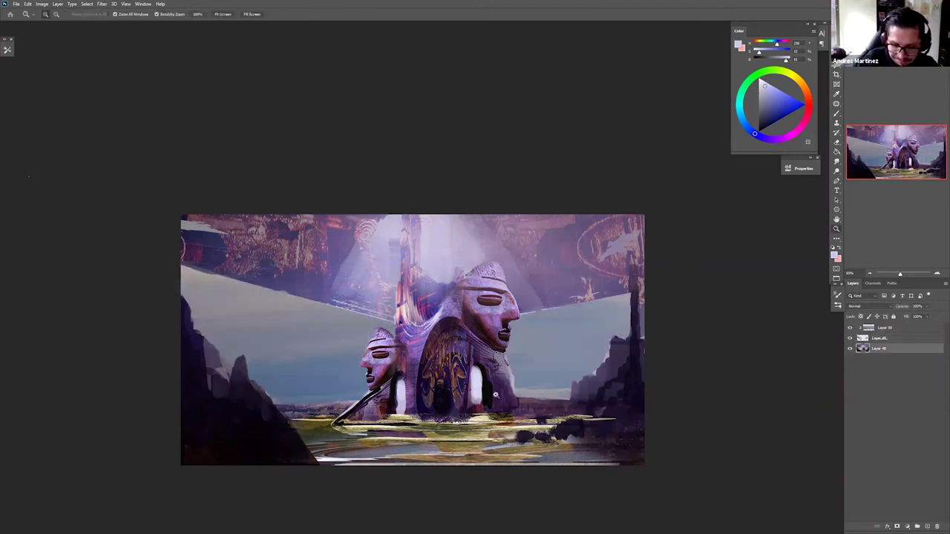
left_click(479, 387)
key("b")
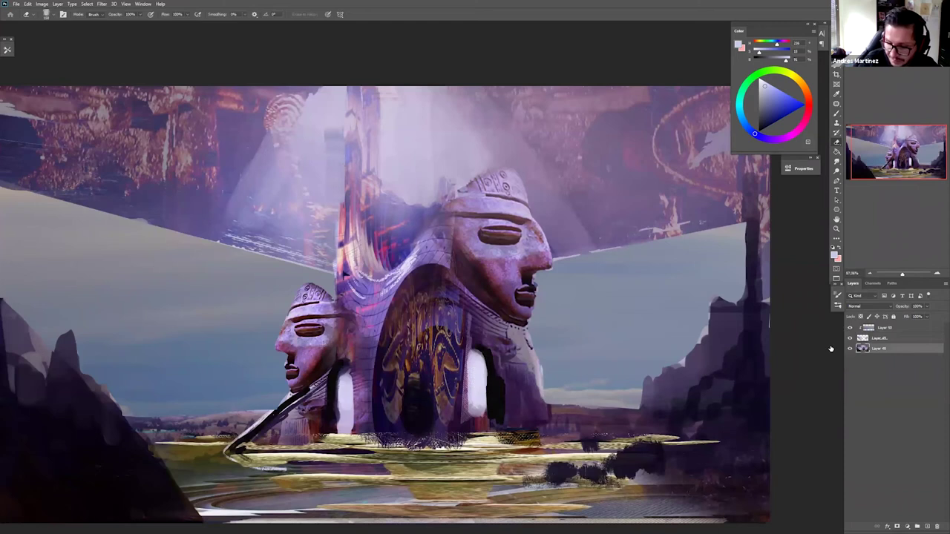
left_click(862, 338)
key("b")
mouse_move(476, 369)
left_mouse_down()
mouse_move(478, 405)
mouse_move(482, 365)
mouse_move(487, 380)
mouse_move(482, 409)
left_mouse_up()
mouse_move(344, 383)
left_mouse_down()
mouse_move(340, 430)
mouse_move(349, 382)
mouse_move(352, 414)
left_mouse_up()
left_click_drag(352, 396, 348, 375)
key("z")
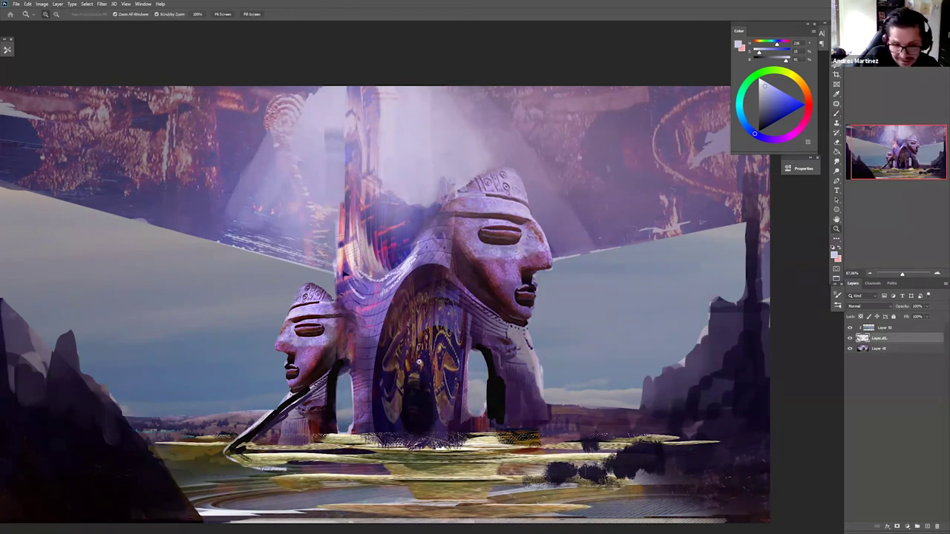
left_click_drag(419, 363, 349, 360)
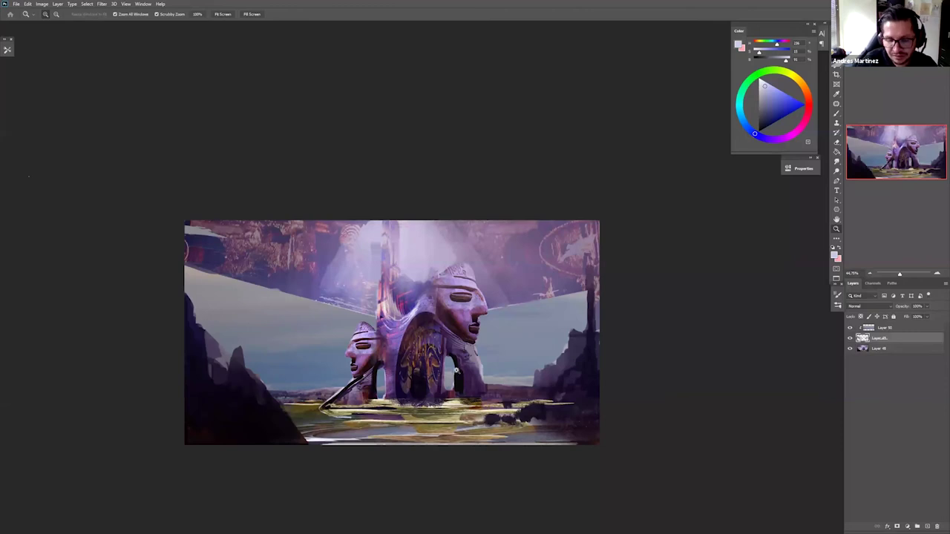
- Soften the sky layer along the horizon, openings and right cliff with a Soft Round eraser, and merge the clipped cloud photo into it
left_click(466, 387)
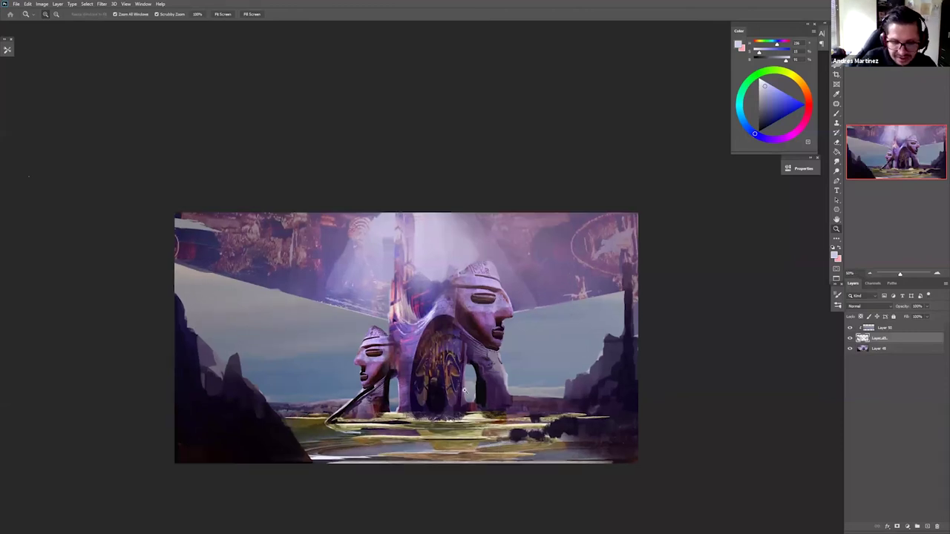
key("b")
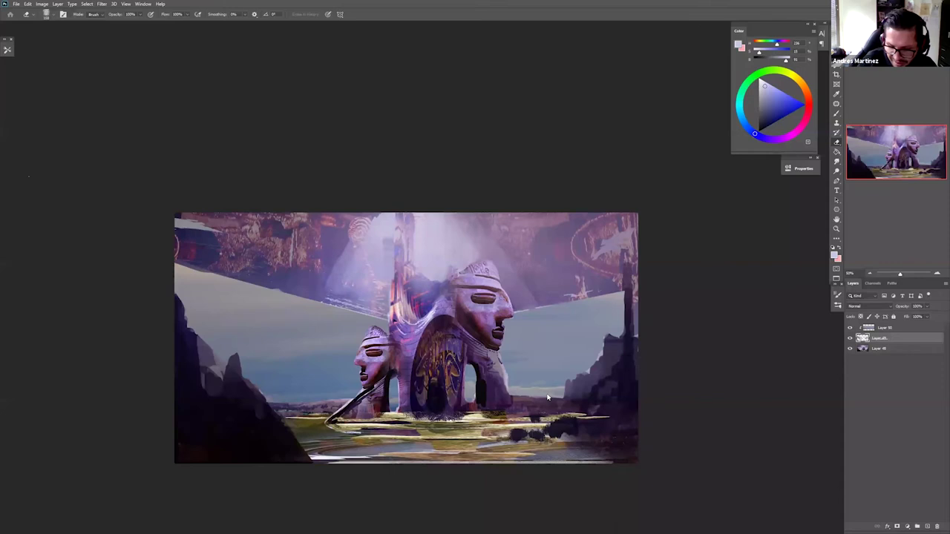
right_click(520, 334)
key("period")
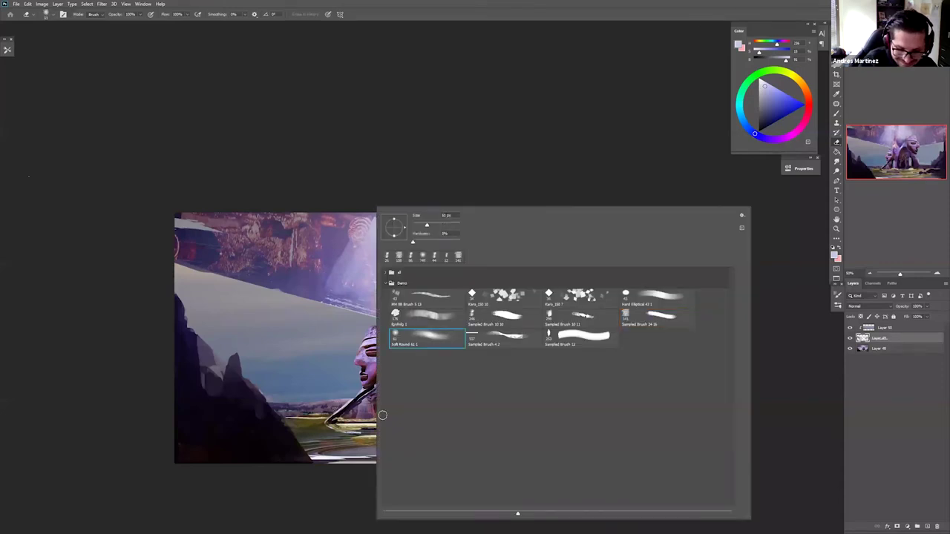
left_click_drag(295, 414, 270, 401)
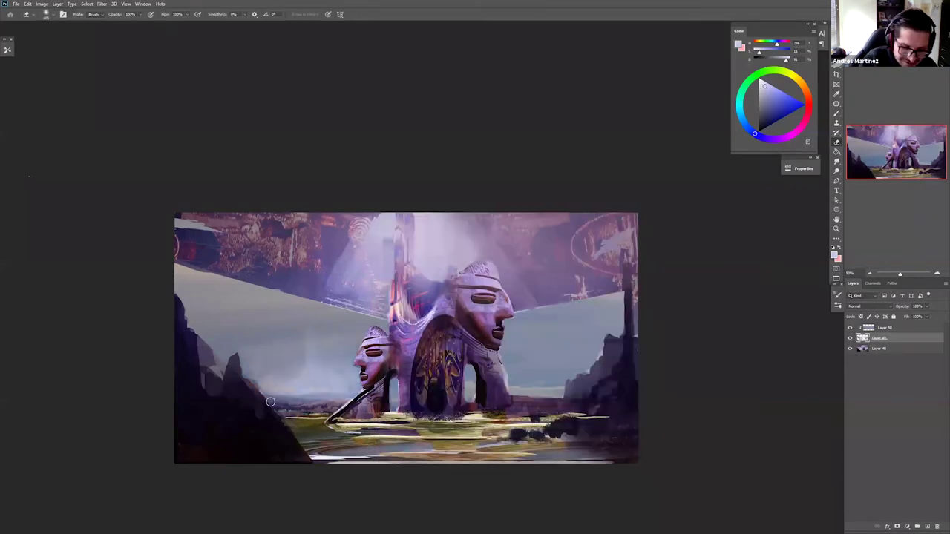
left_click_drag(394, 408, 394, 385)
left_click_drag(471, 379, 470, 395)
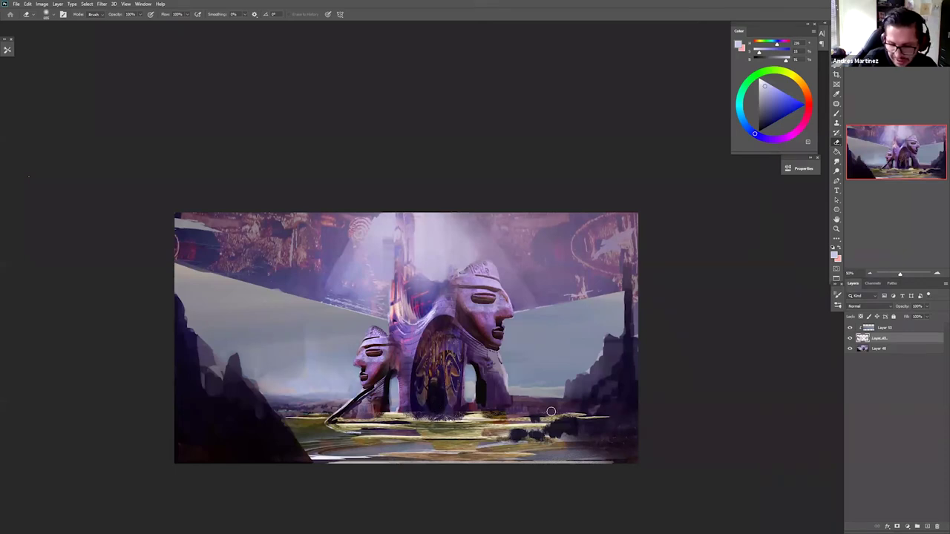
mouse_move(519, 375)
left_mouse_down()
mouse_move(557, 386)
mouse_move(586, 359)
left_mouse_up()
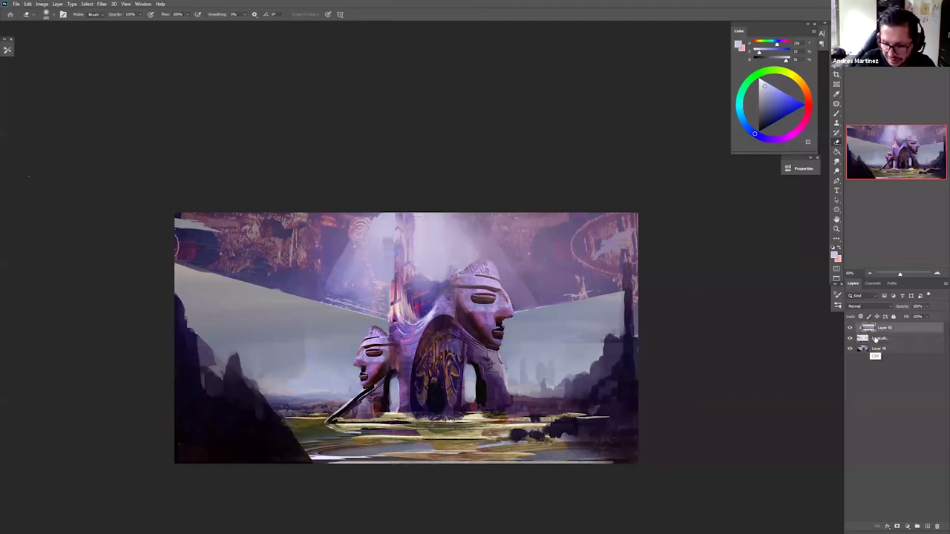
key("ctrl+e")
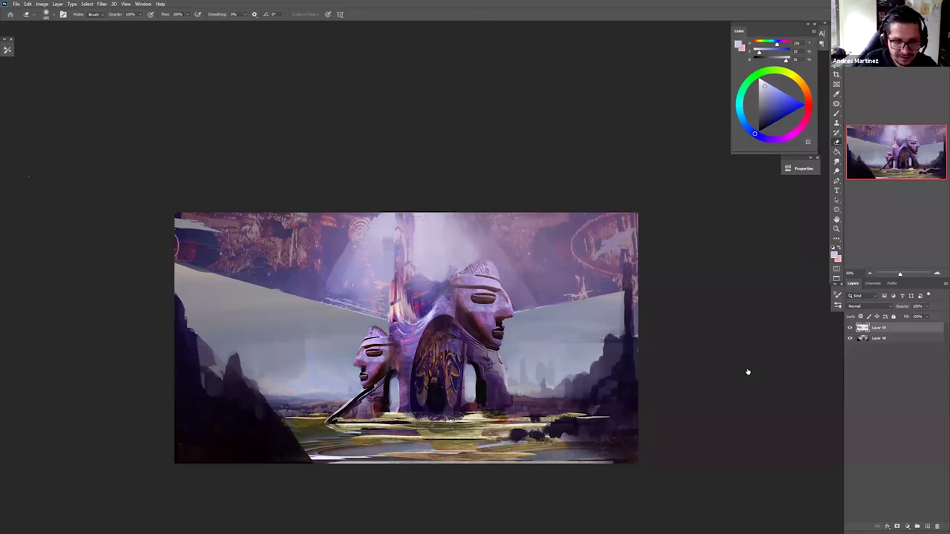
- Brighten the sky layer with the Dodge tool, its range set to Midtones and exposure at 100%
key("o")
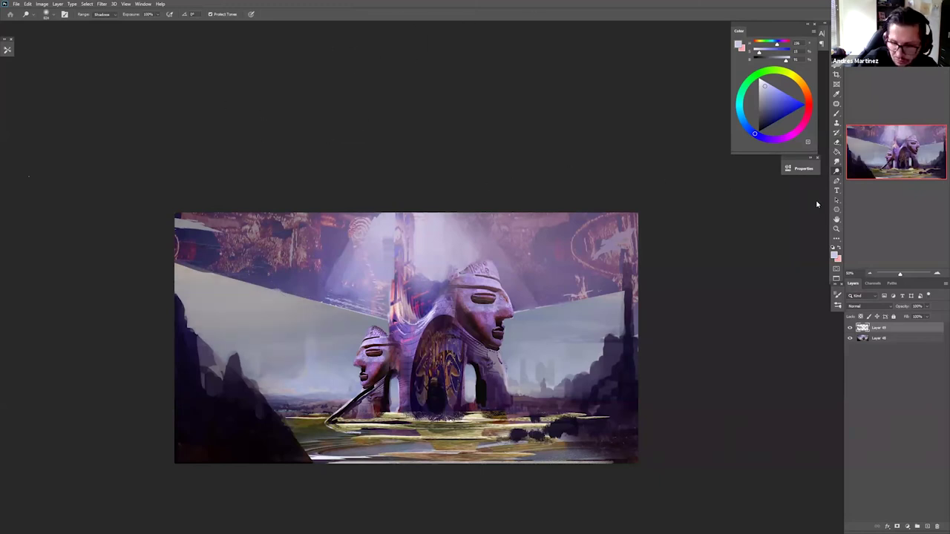
left_click(110, 15)
left_click(116, 34)
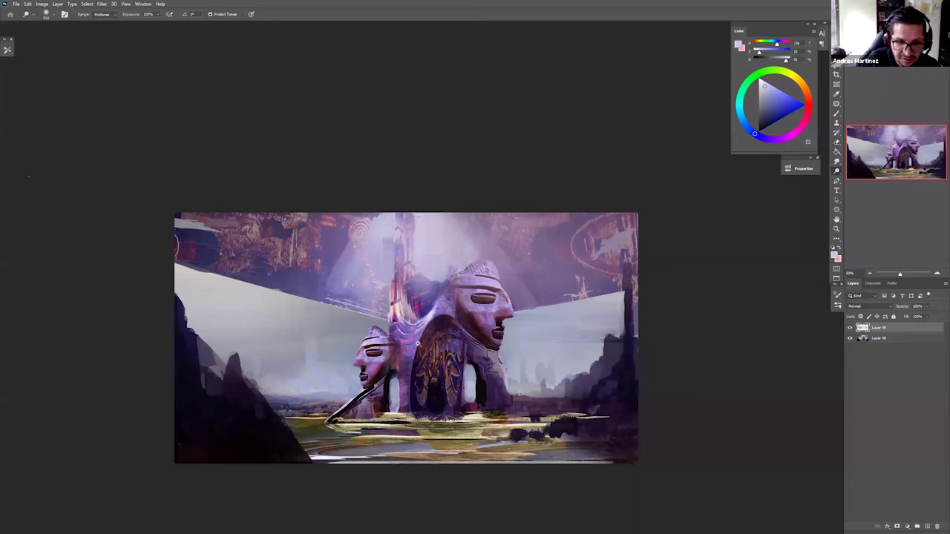
- Paint a light violet haze over the patterned canopy on both sides of the light beam with a large Soft Round brush
key("z")
left_click(410, 354)
key("b")
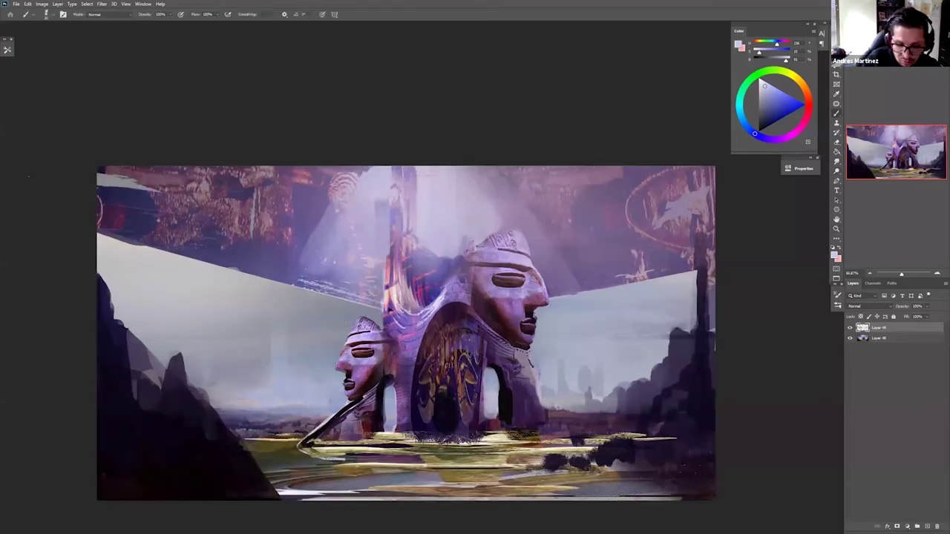
right_click(604, 346)
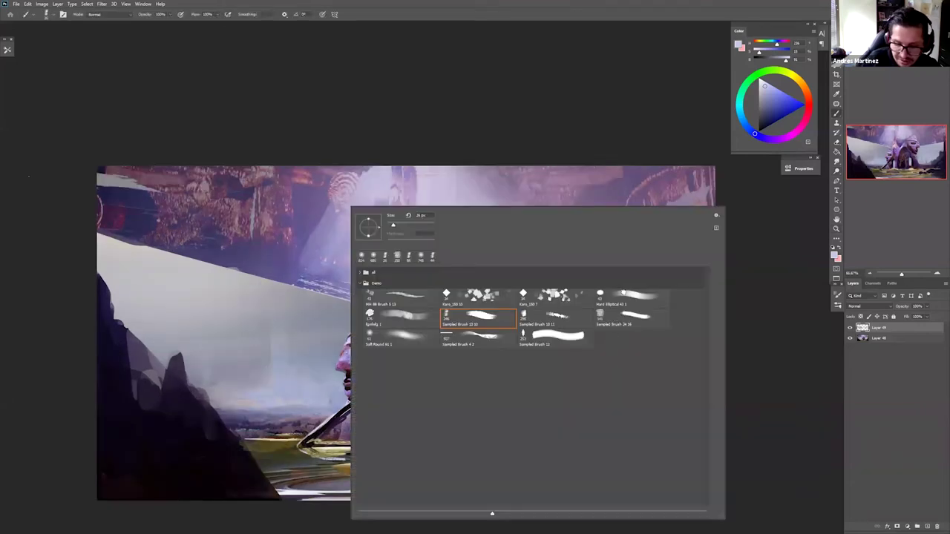
left_click(624, 294)
left_click(401, 338)
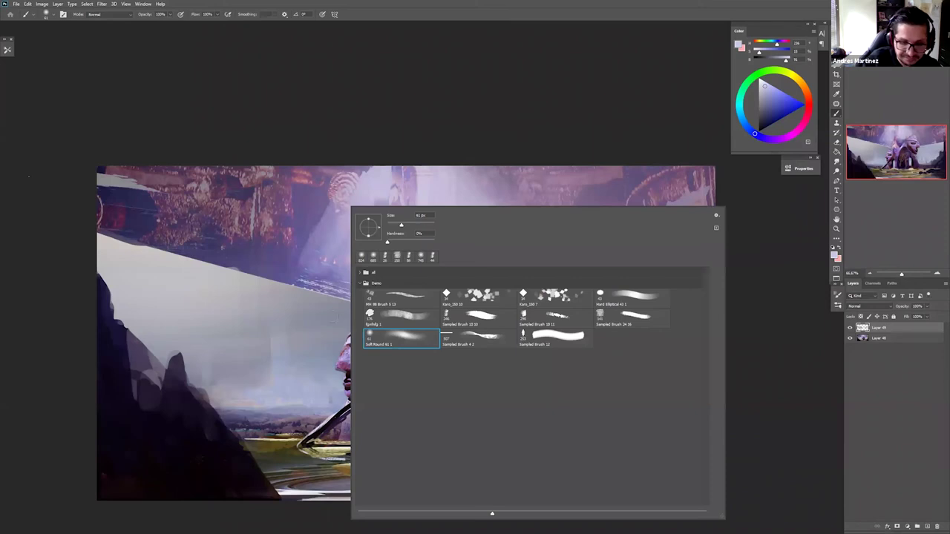
left_click(346, 296)
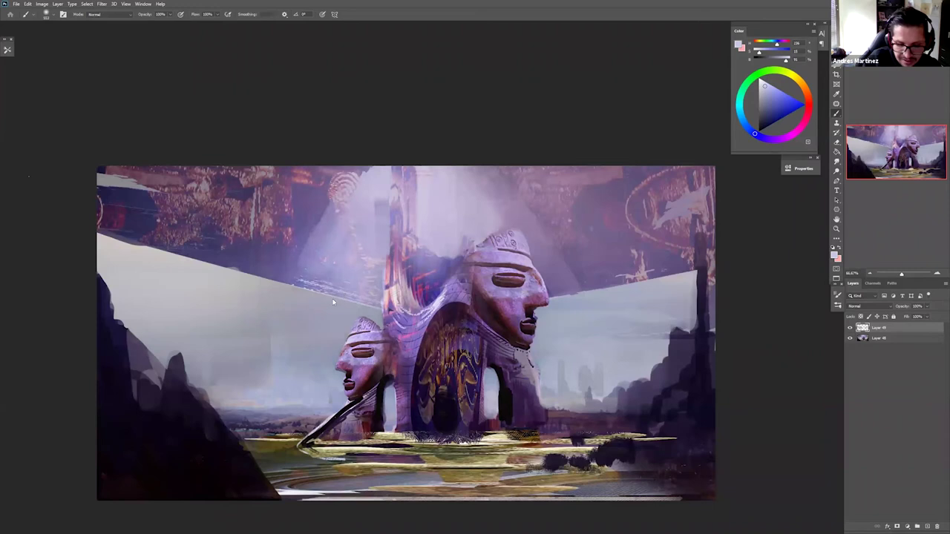
mouse_move(261, 324)
left_mouse_down()
mouse_move(256, 288)
mouse_move(221, 276)
left_mouse_up()
left_click(772, 96)
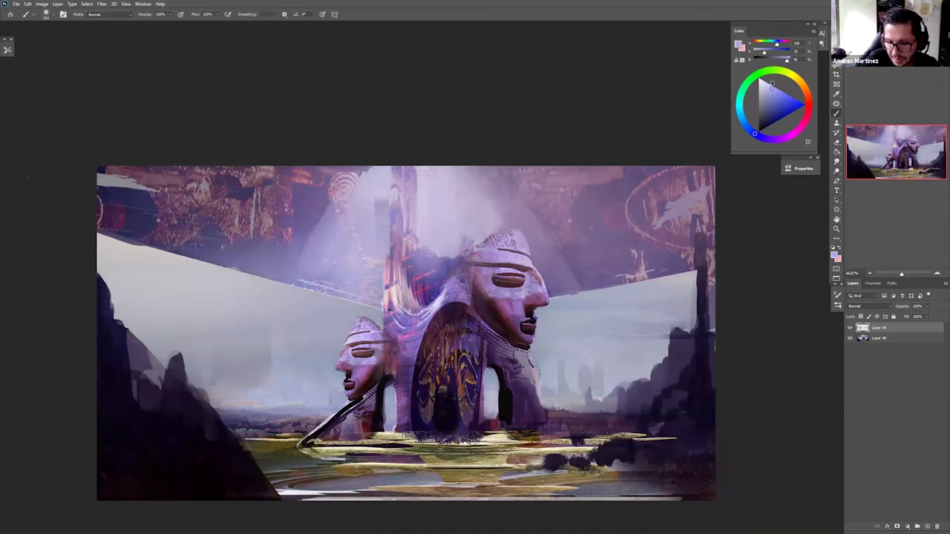
left_click(779, 142)
left_click(781, 145)
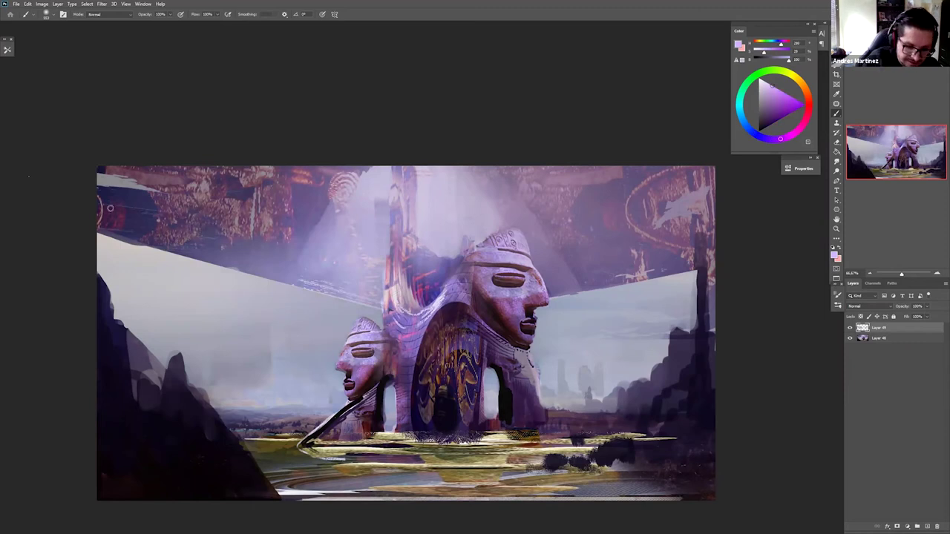
mouse_move(149, 214)
left_mouse_down()
mouse_move(276, 242)
mouse_move(155, 178)
mouse_move(286, 181)
left_mouse_up()
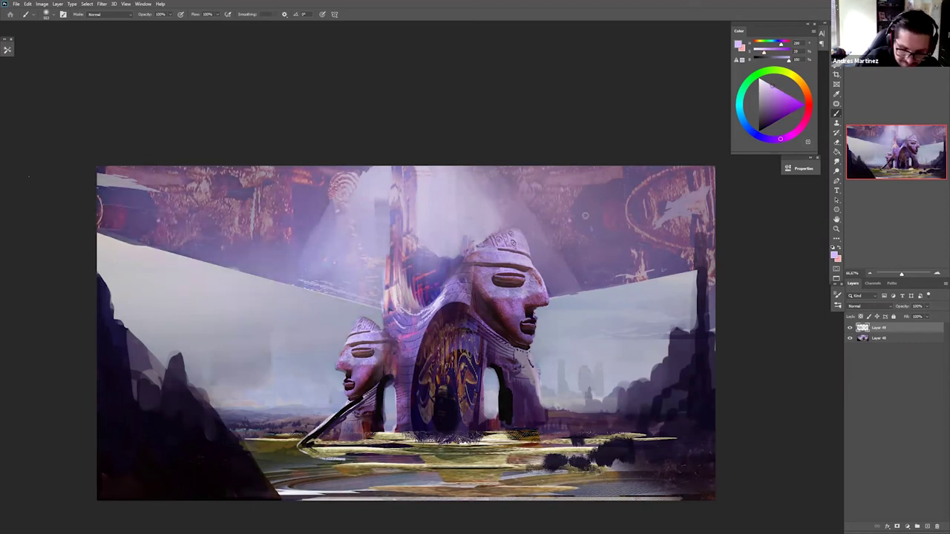
left_click_drag(693, 240, 629, 251)
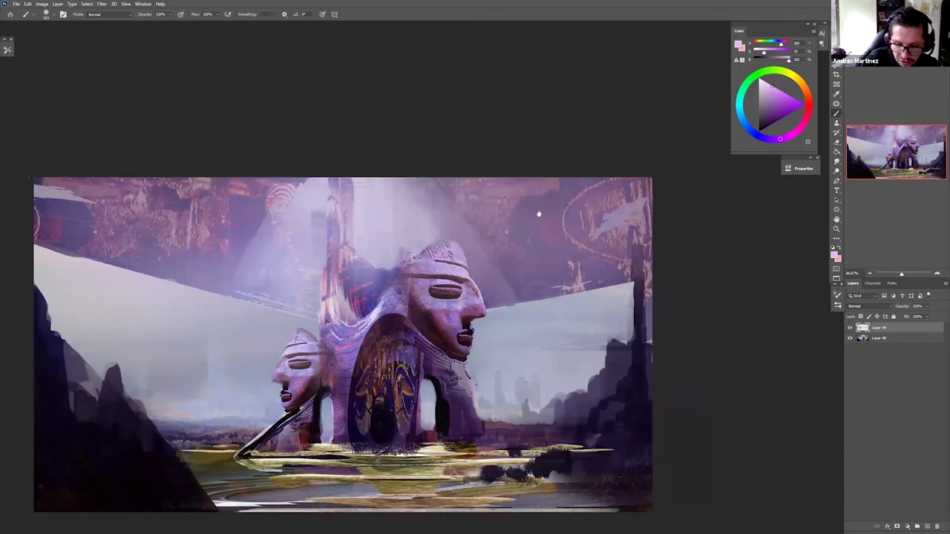
- Switch the brush to the Sampled Brush 4 2 preset for detailing the monument
key("z")
mouse_move(499, 287)
left_mouse_down()
mouse_move(431, 273)
mouse_move(500, 284)
left_mouse_up()
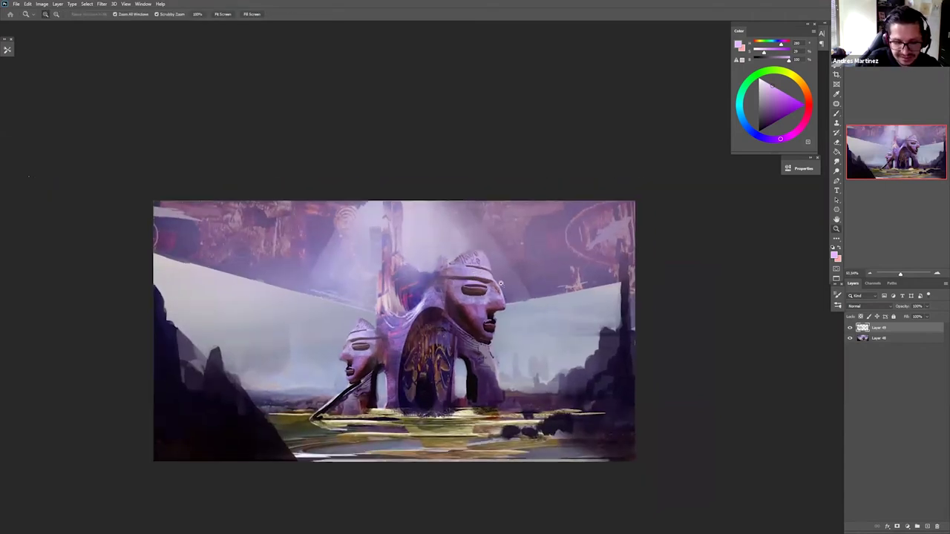
left_click(385, 365)
key("b")
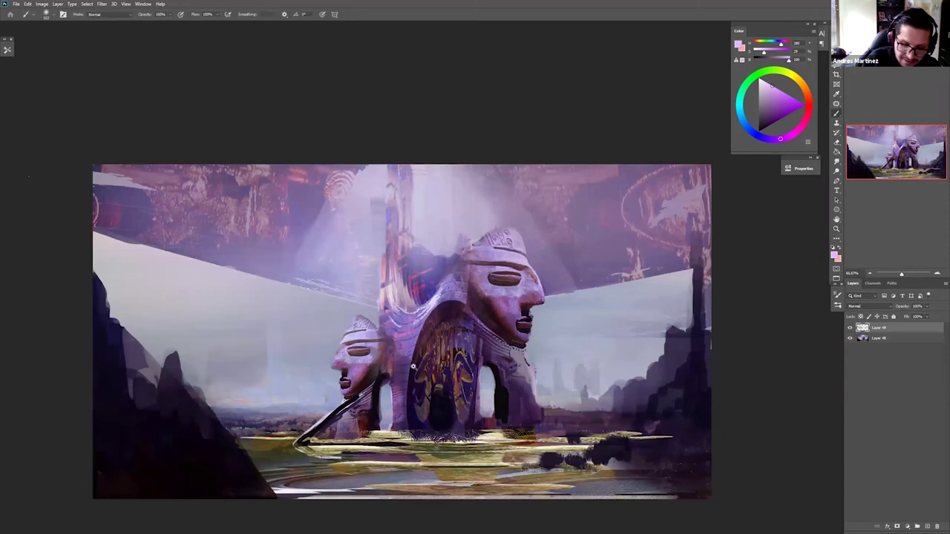
right_click(413, 366)
left_click(524, 336)
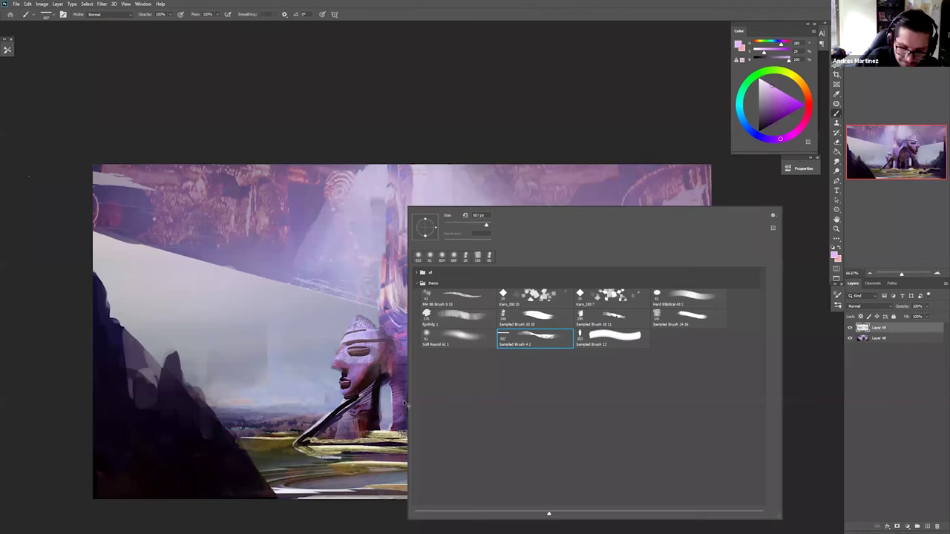
left_click(385, 405, "alt")
left_click_drag(380, 365, 390, 444)
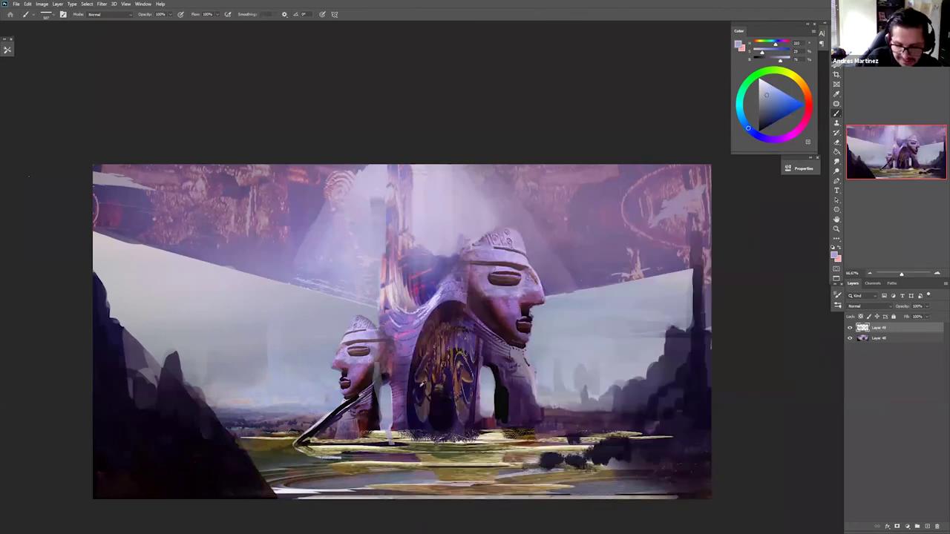
key("ctrl+z")
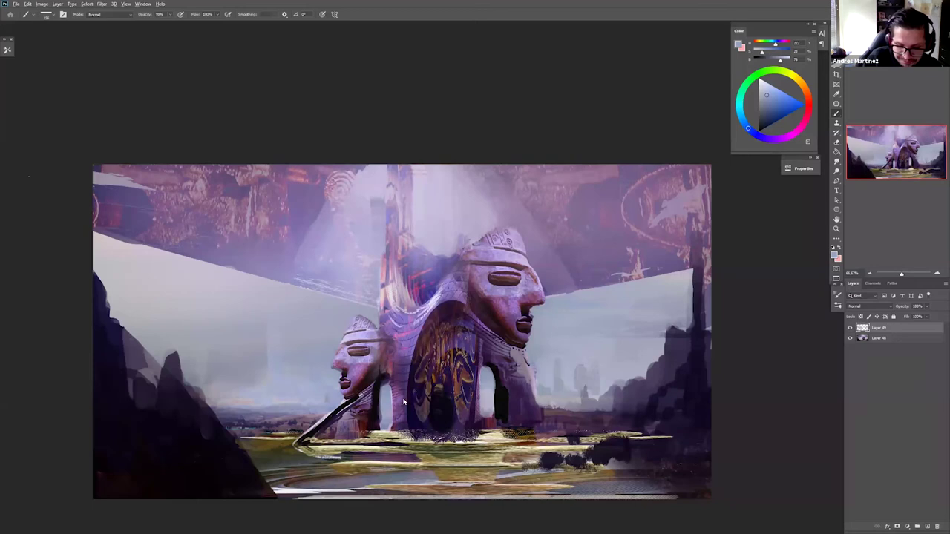
- Refine the opening between the small head and the arch and the distant towers at right, using a smaller brush with sampled colours
mouse_move(413, 395)
left_mouse_down()
mouse_move(384, 384)
mouse_move(398, 414)
left_mouse_up()
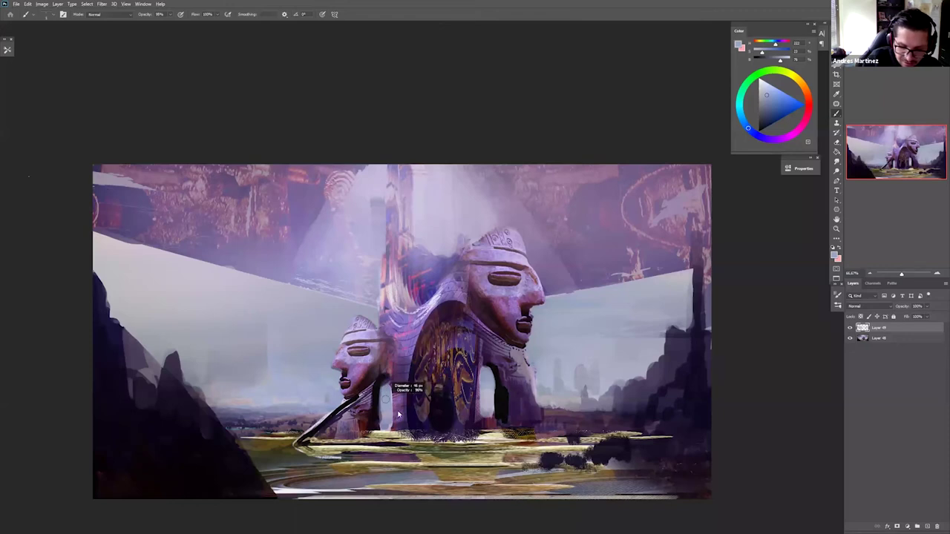
left_click(377, 406, "alt")
left_click(378, 407, "alt")
mouse_move(383, 379)
left_mouse_down()
mouse_move(380, 404)
mouse_move(383, 381)
mouse_move(395, 391)
left_mouse_up()
left_click(398, 382, "alt")
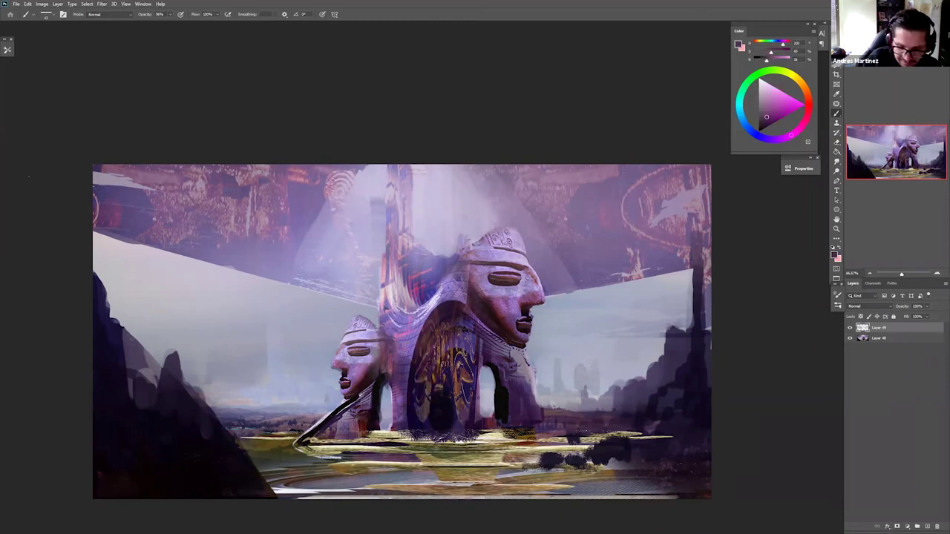
left_click(388, 403, "alt")
left_click_drag(379, 426, 380, 395)
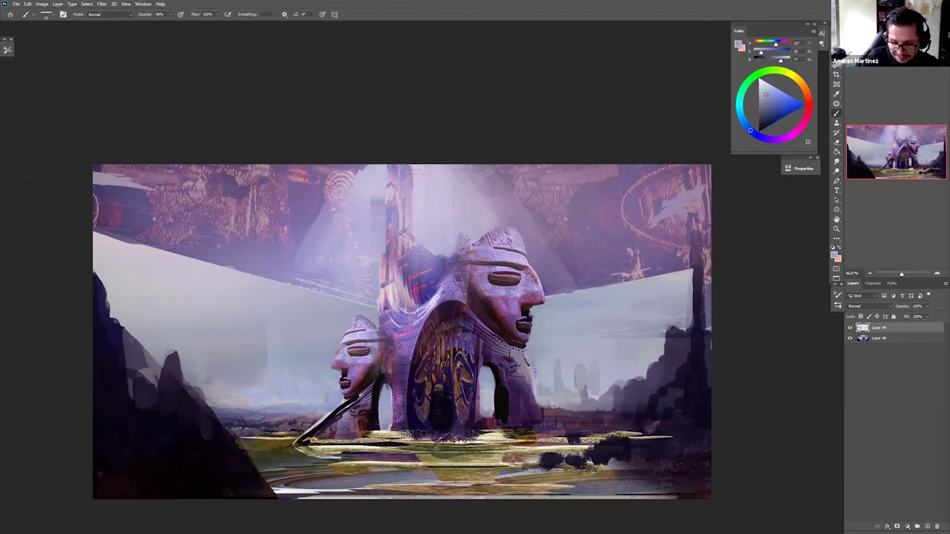
left_click(568, 395, "alt")
mouse_move(548, 409)
left_mouse_down()
mouse_move(576, 416)
mouse_move(569, 428)
left_mouse_up()
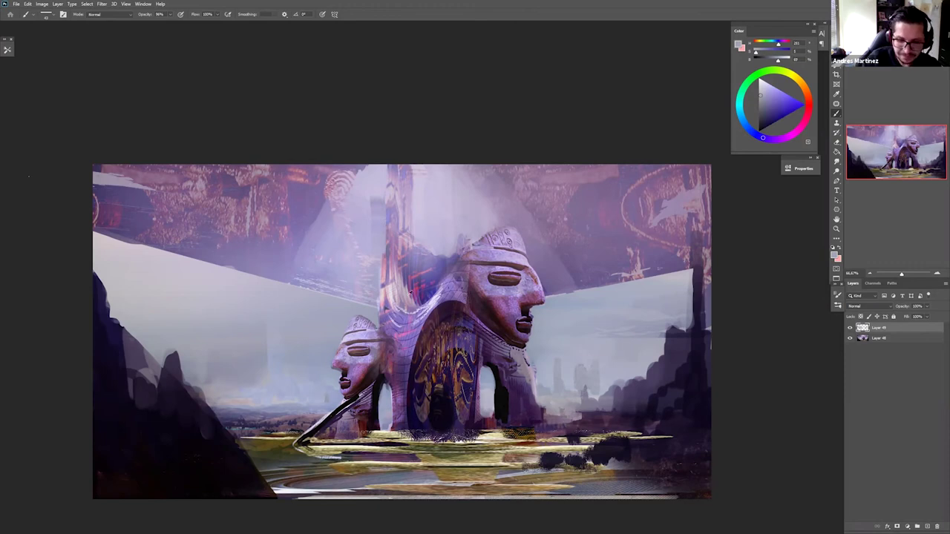
- Paint ragged blue-violet shadow strokes down the right side of the tall pillar above the arch, using a sampled colour
left_click(434, 290, "alt")
mouse_move(409, 270)
left_mouse_down()
mouse_move(408, 165)
mouse_move(406, 213)
left_mouse_up()
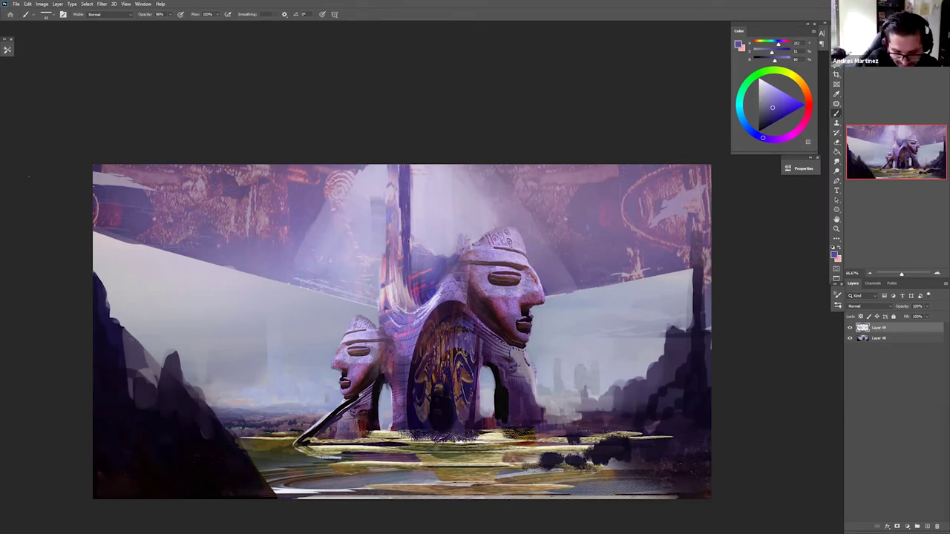
left_click_drag(411, 217, 419, 255)
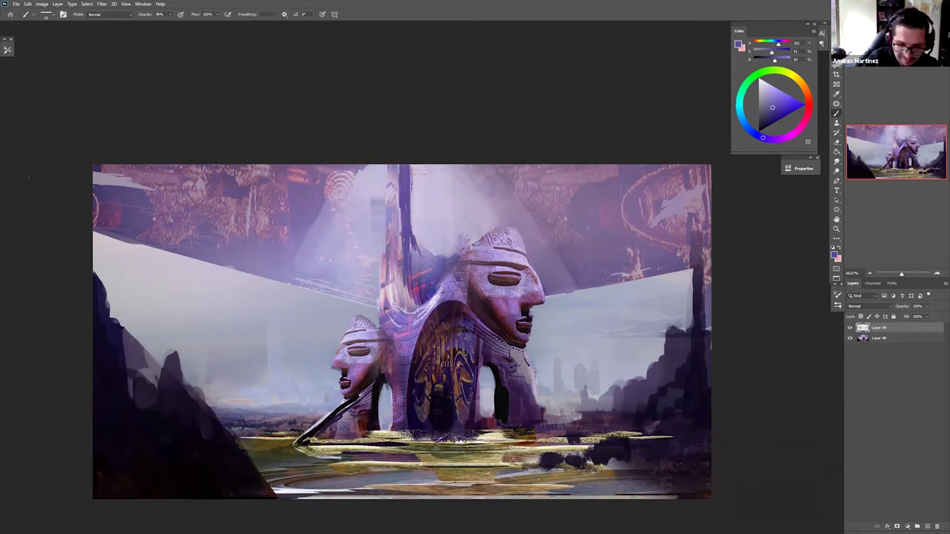
left_click_drag(410, 166, 416, 234)
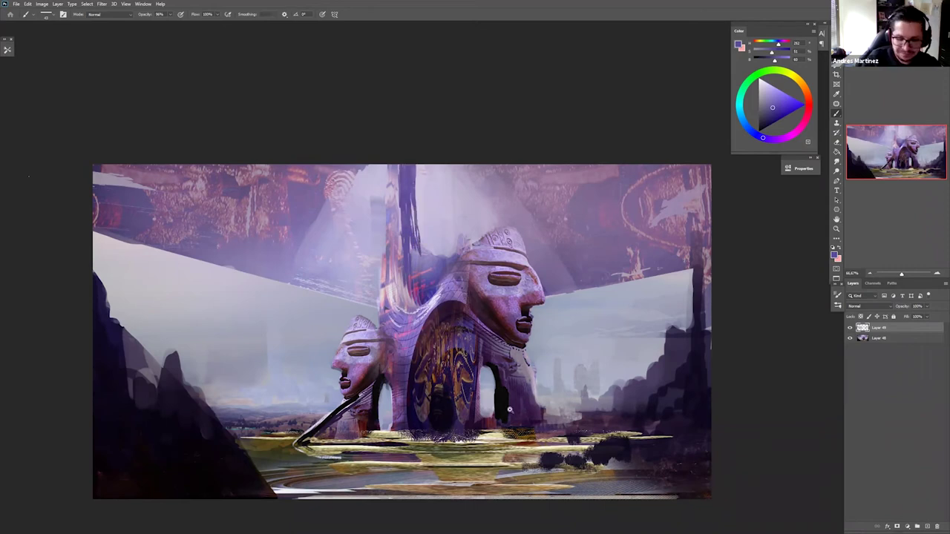
- Lasso the patterned canopy areas on both sides of the light beam and copy them to a new layer
key("z")
left_click_drag(511, 410, 415, 449)
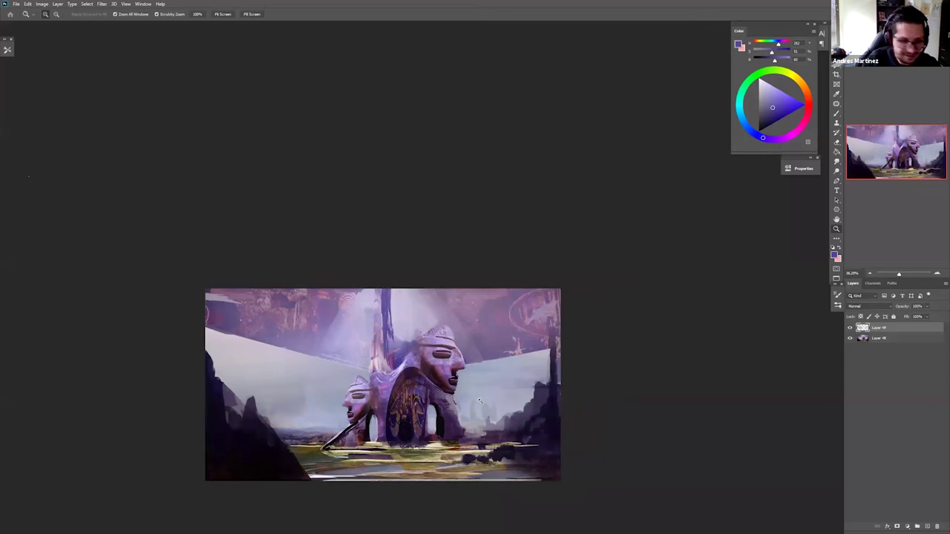
left_click_drag(478, 399, 487, 396)
key("l")
mouse_move(429, 277)
left_mouse_down()
mouse_move(486, 358)
mouse_move(563, 343)
mouse_move(543, 250)
mouse_move(433, 269)
left_mouse_up()
key("ctrl+d")
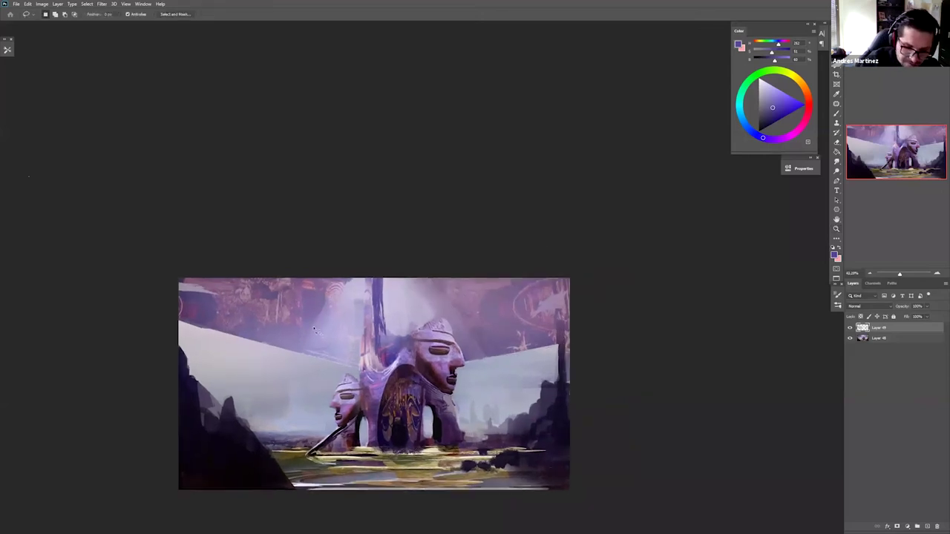
mouse_move(346, 277)
left_mouse_down()
mouse_move(196, 321)
mouse_move(186, 257)
mouse_move(247, 242)
left_mouse_up()
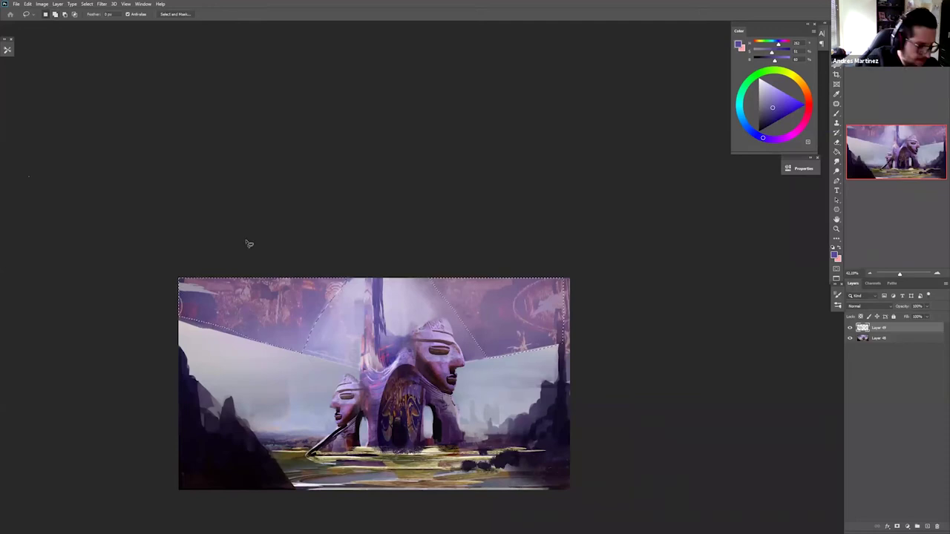
key("ctrl+j")
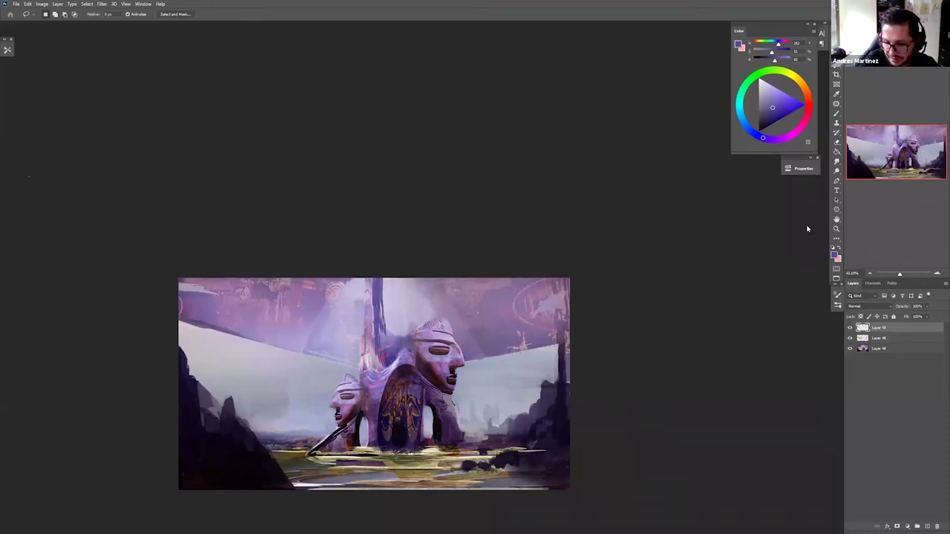
- Darken the copied canopy with Levels at a midtone input of 0.44, and merge all layers into one
key("ctrl+l")
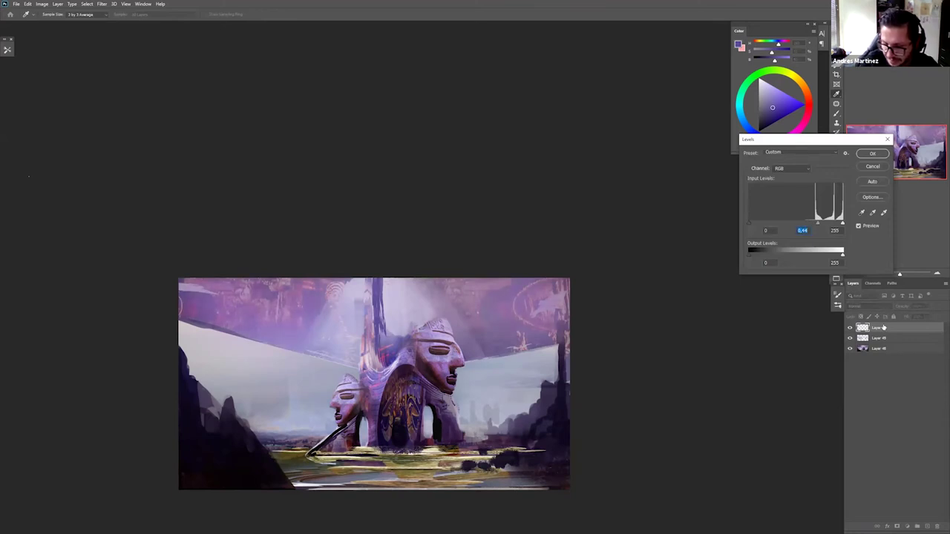
key("Return")
key("ctrl+e")
key("ctrl+e")
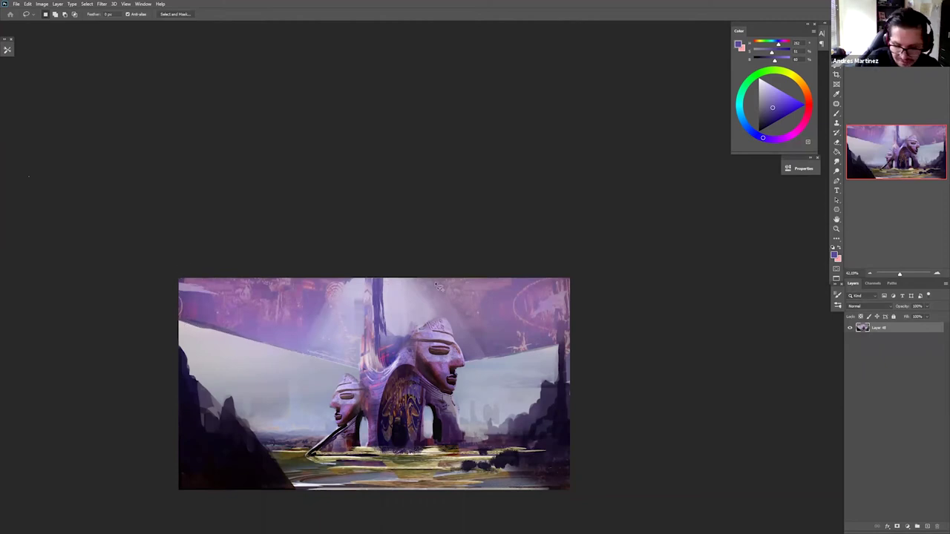
- Reselect the canopy areas on both sides of the light beam and darken them further with Levels
mouse_move(434, 280)
left_mouse_down()
mouse_move(487, 357)
mouse_move(560, 341)
mouse_move(575, 297)
mouse_move(547, 266)
left_mouse_up()
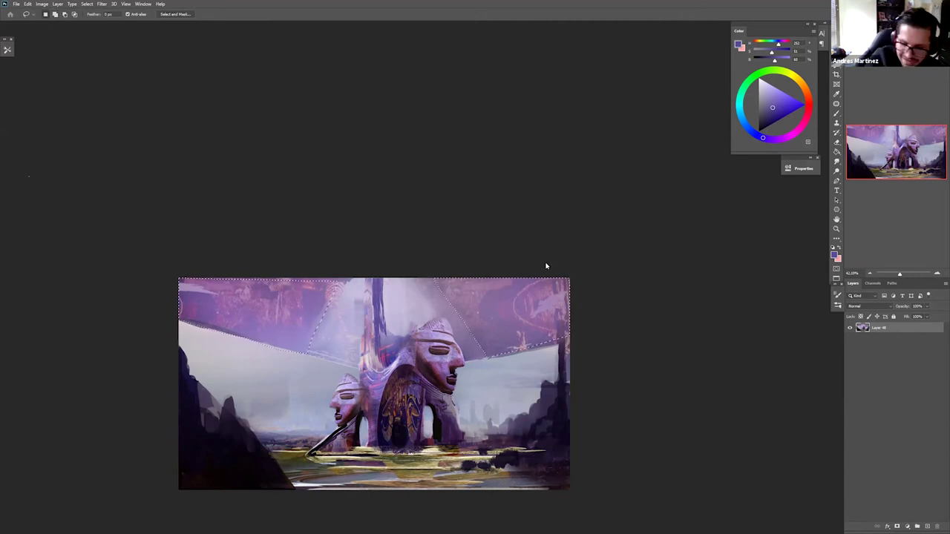
key("ctrl+l")
left_click_drag(807, 225, 813, 224)
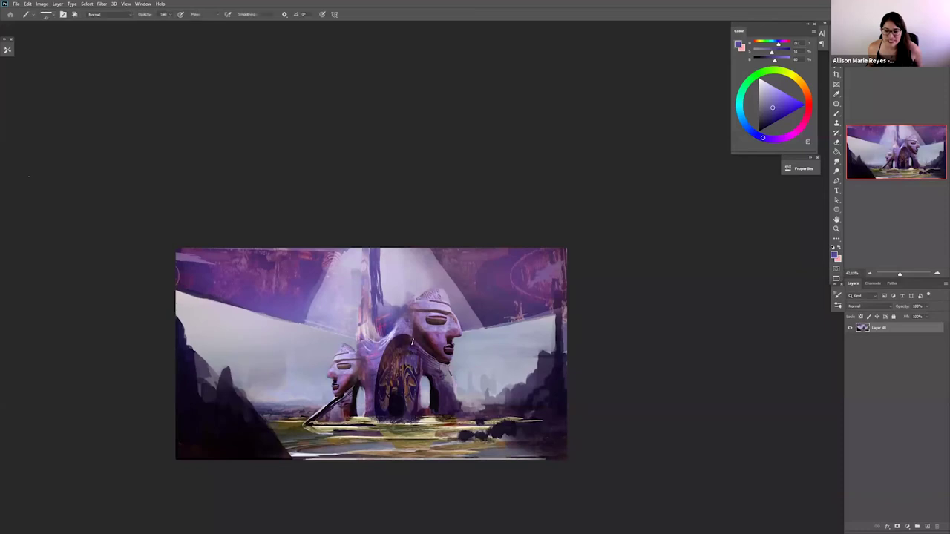
- Paint pale sampled highlights along the arch's upper ridge, the diagonal beam under the small head and the water at its foot
left_click(395, 330, "alt")
mouse_move(396, 329)
left_mouse_down()
mouse_move(434, 288)
mouse_move(383, 351)
left_mouse_up()
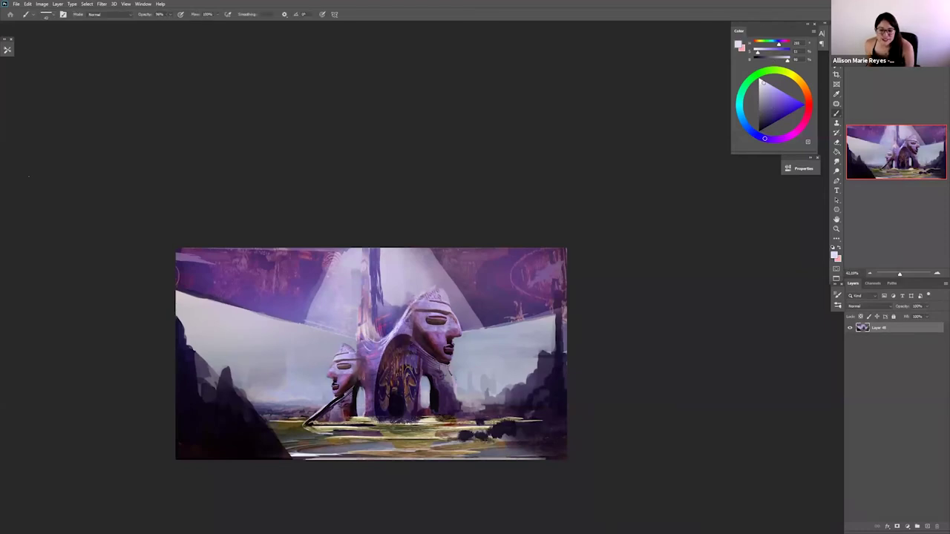
mouse_move(354, 383)
left_mouse_down()
mouse_move(294, 428)
mouse_move(323, 432)
left_mouse_up()
left_click_drag(334, 434, 362, 433)
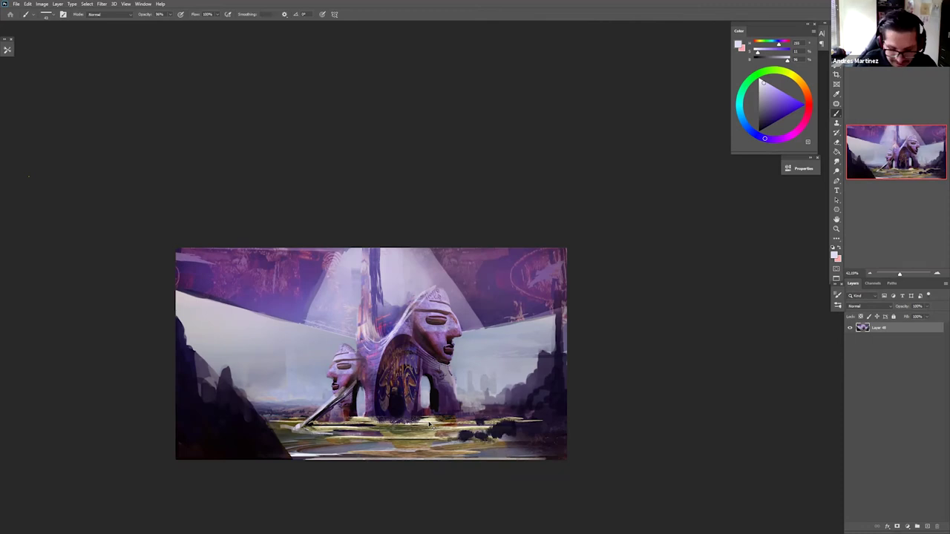
- Paste the golden raft sculpture photo over the painting, crop it closely around the sculpture and select its layer
key("ctrl+v")
key("m")
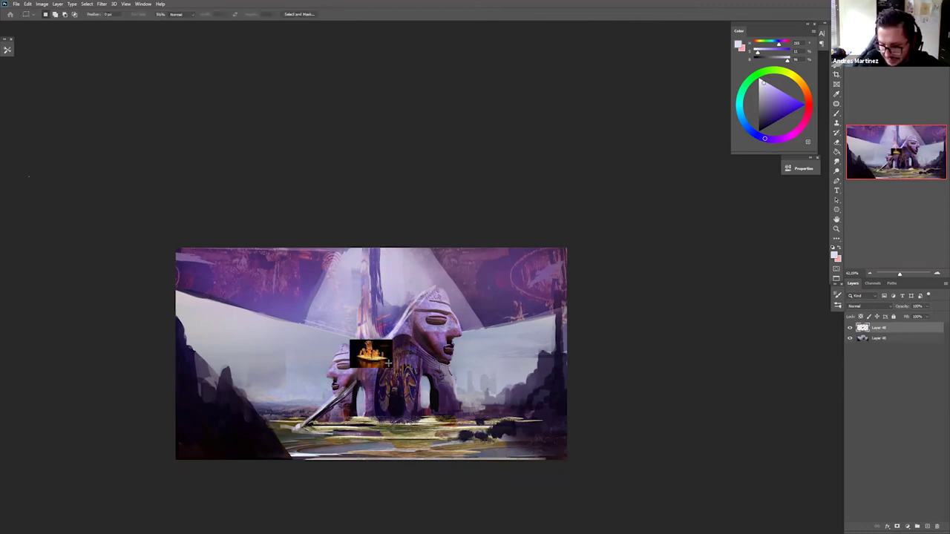
left_click(867, 339)
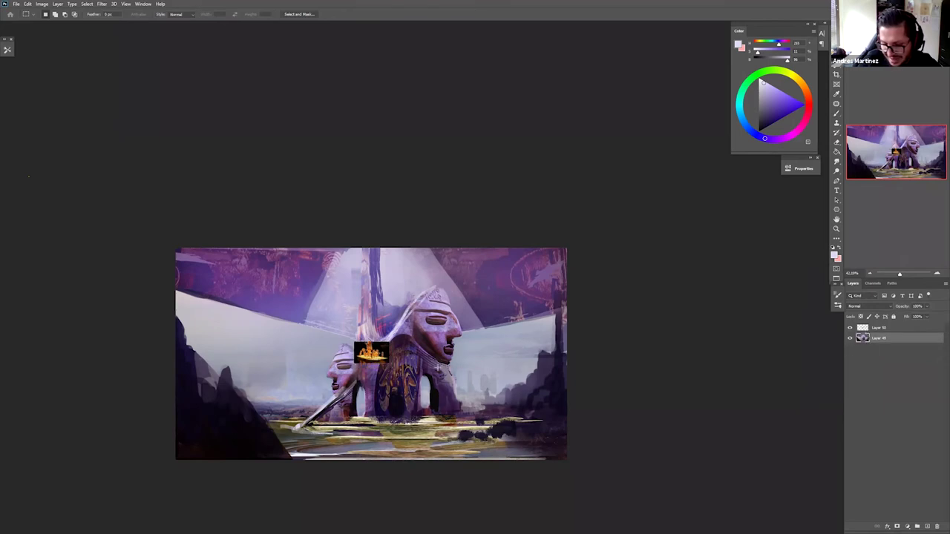
left_click(383, 353, "ctrl")
- Remove the black background around the golden sculpture with the Magic Wand and clear the selection
key("z")
left_click_drag(374, 350, 392, 360)
key("w")
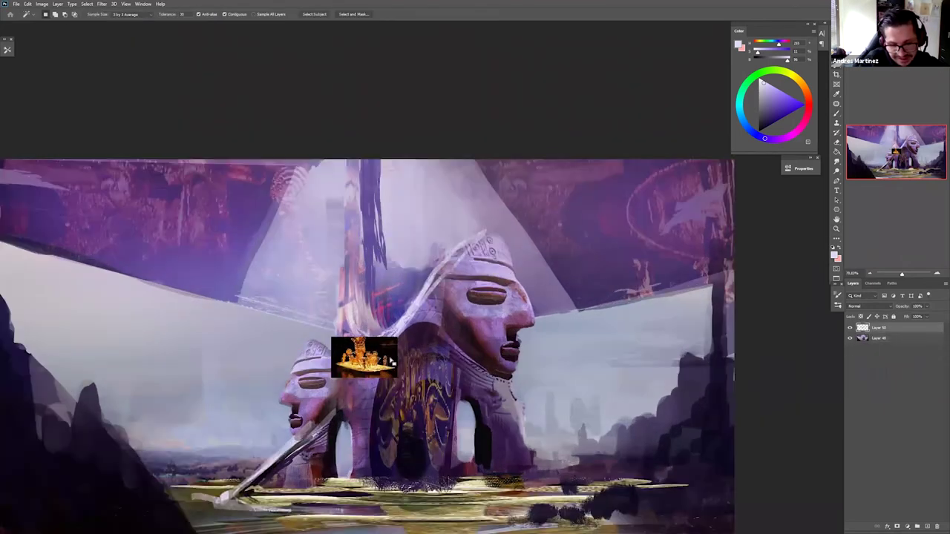
left_click(392, 361)
key("Delete")
left_click(354, 368)
left_click(342, 370)
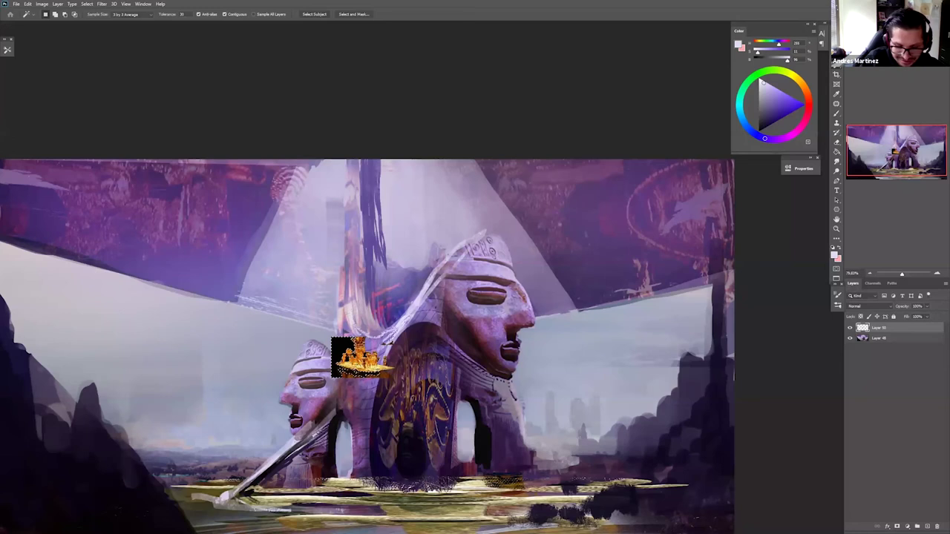
key("Delete")
key("ctrl+d")
key("z")
left_click_drag(438, 404, 397, 418)
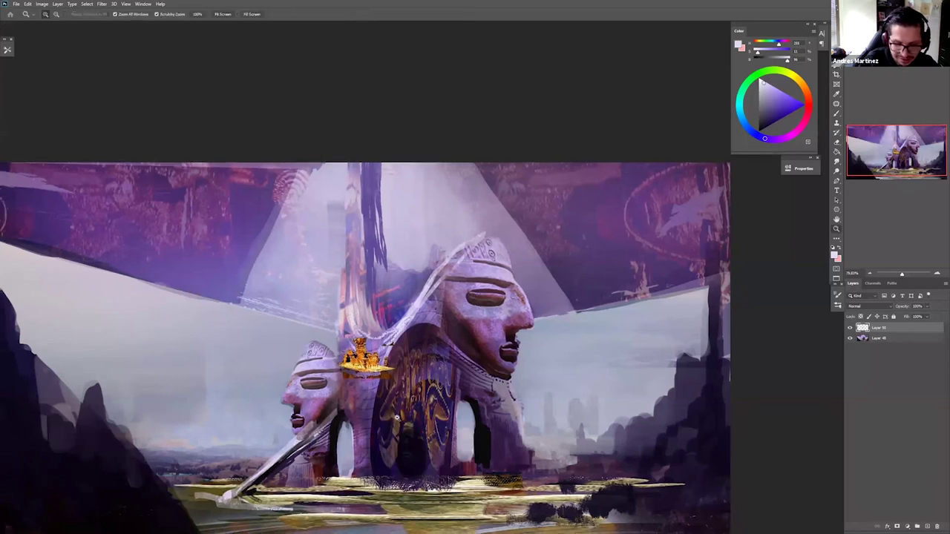
- Stretch the golden sculpture into a wide, flattened strip across the water in the foreground
scroll(397, 417, "down", 2)
key("ctrl+t")
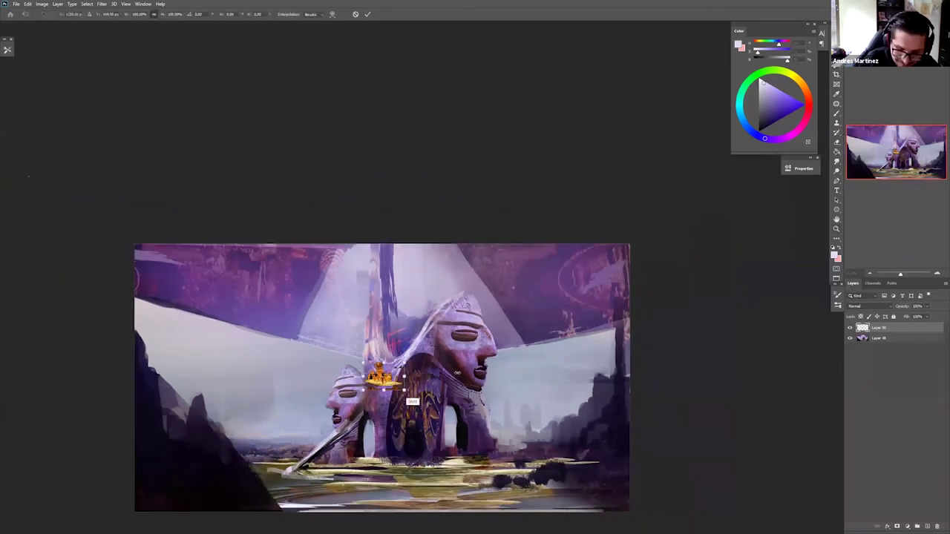
left_click_drag(404, 377, 457, 372)
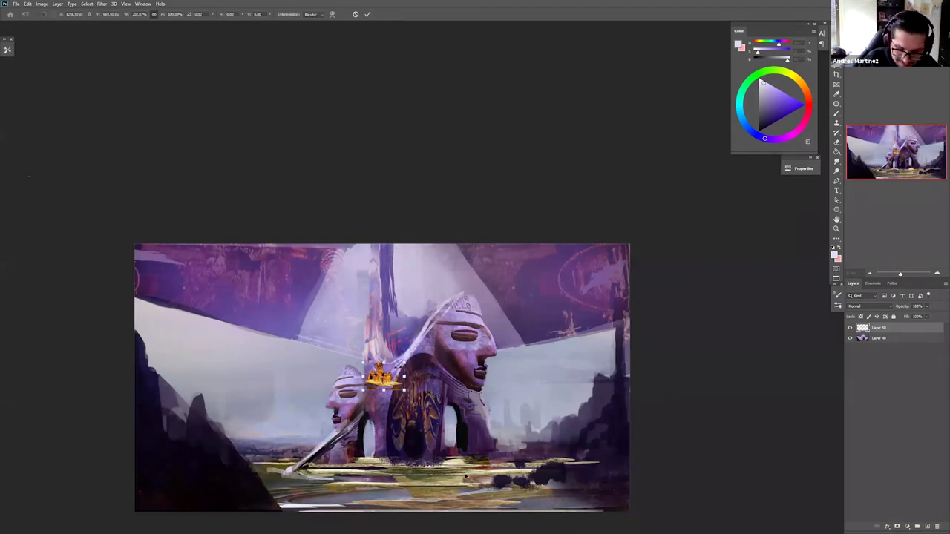
left_click_drag(590, 490, 571, 476)
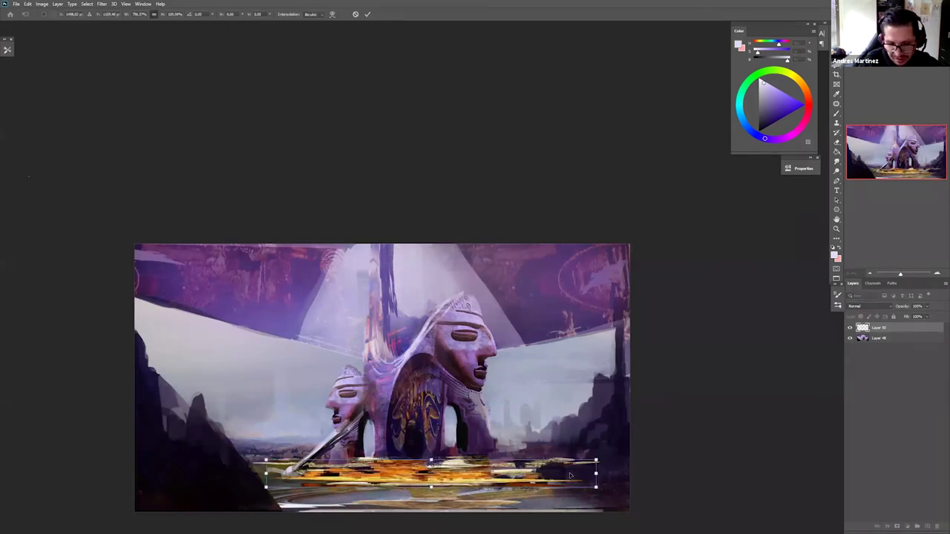
key("Return")
key("z")
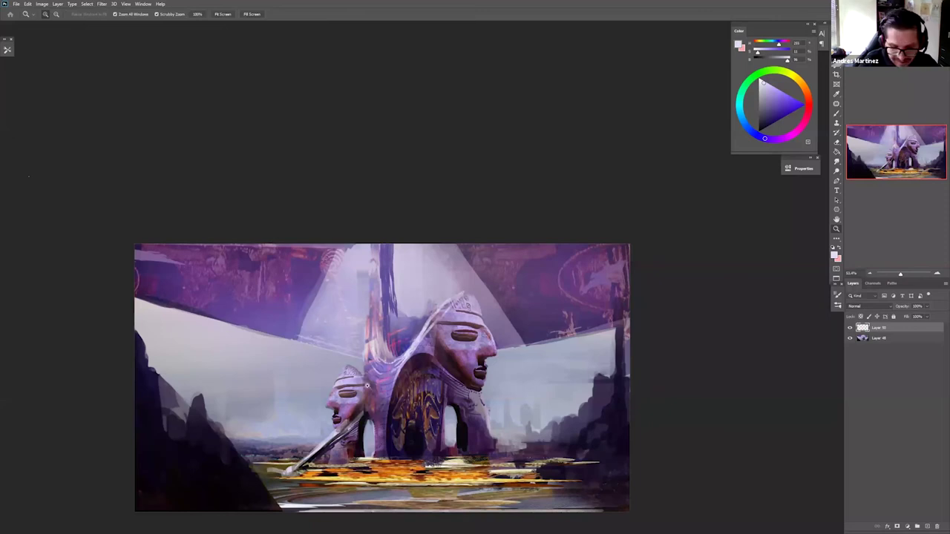
- Paste the sheet of four gold artefact photos and position it over the small statue head
key("ctrl+v")
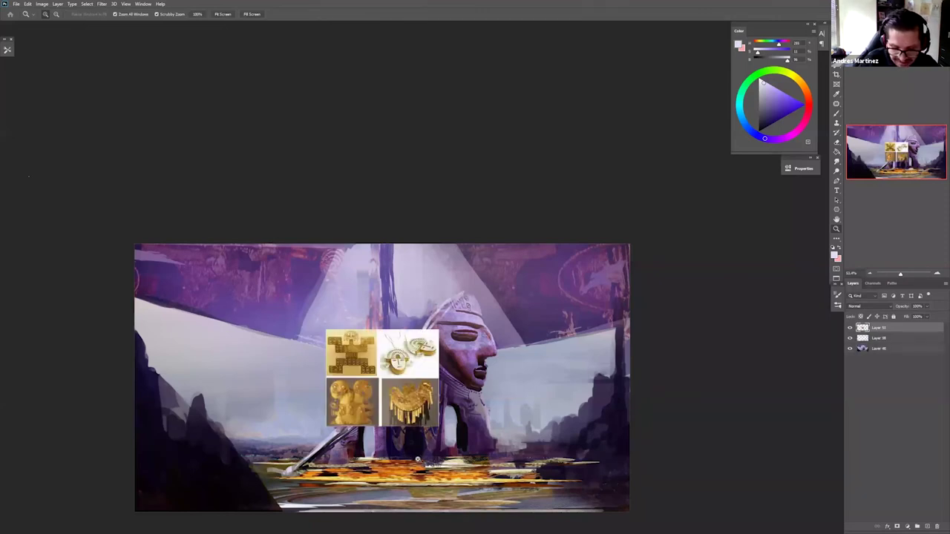
left_click(417, 459)
left_click(423, 429)
key("v")
left_click_drag(415, 387, 260, 312)
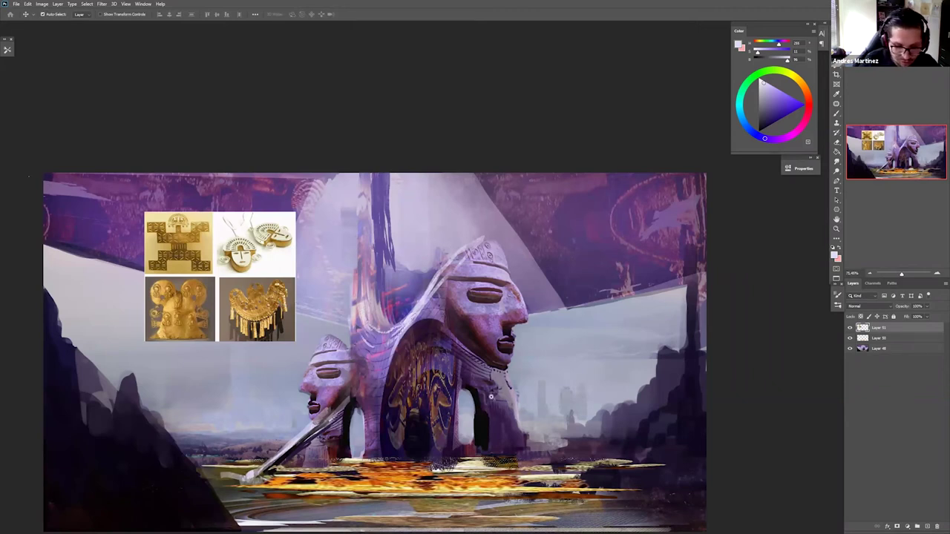
key("z")
left_click_drag(490, 397, 434, 344)
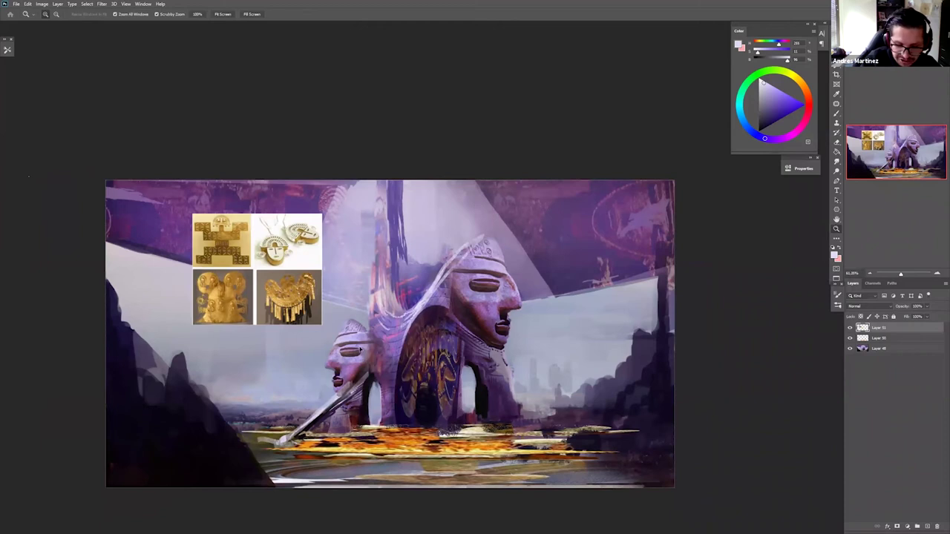
left_click_drag(297, 308, 365, 366)
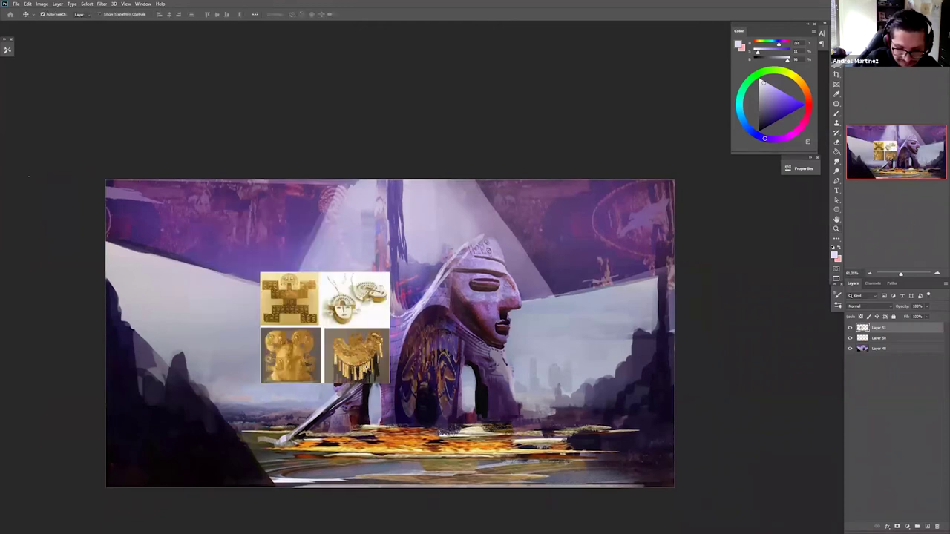
- Copy the fringed gold ornament from the artefact sheet to its own layer and hide the sheet's layer
key("m")
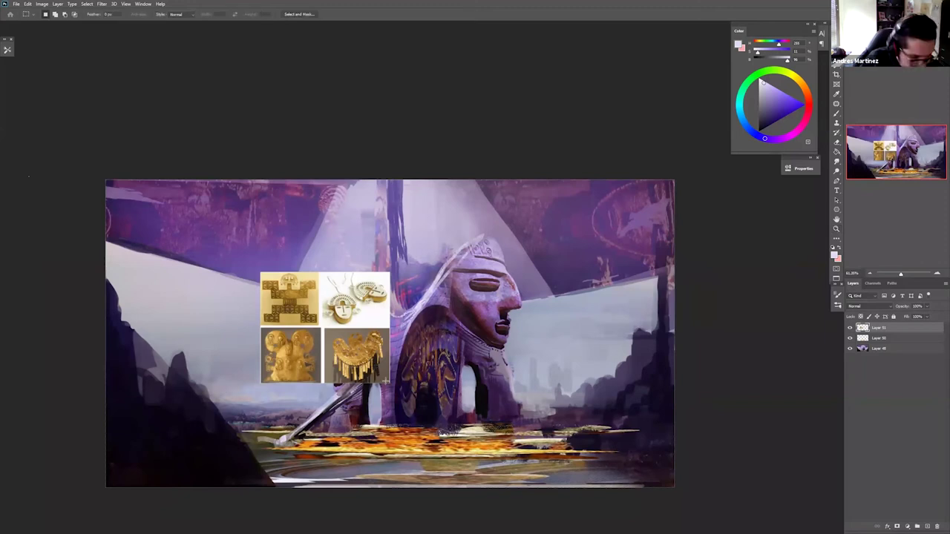
key("ctrl+j")
left_click(850, 339)
- Move the fringed gold ornament to the top of the central pillar and stretch it down over the pillar
key("v")
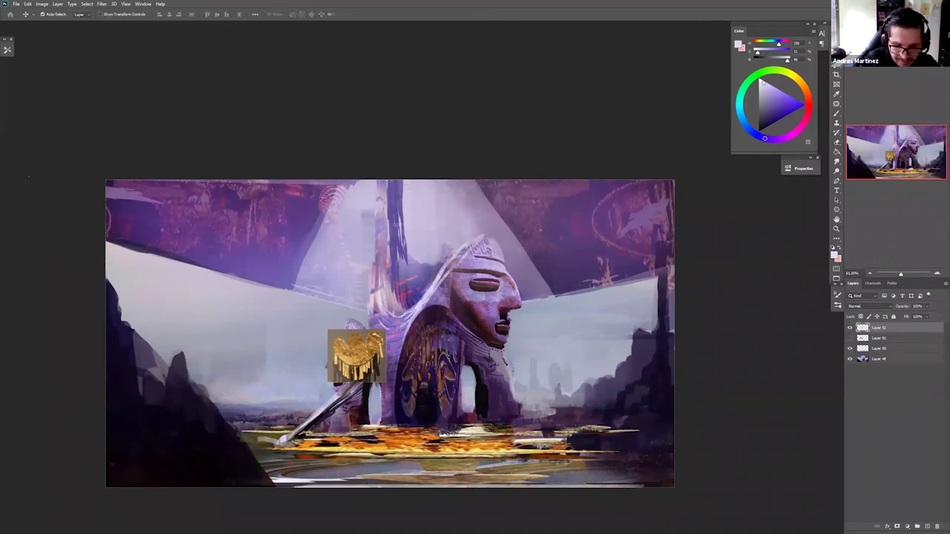
left_click_drag(359, 380, 395, 220)
key("ctrl+t")
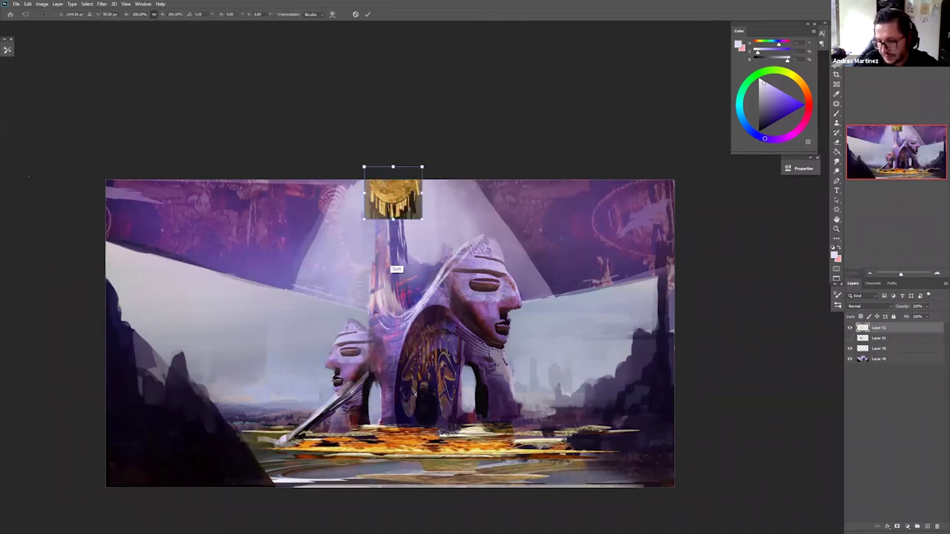
- Compare the Normal, Screen and Lighten blend modes on the stretched ornament and set it to Lighten
left_click(867, 306)
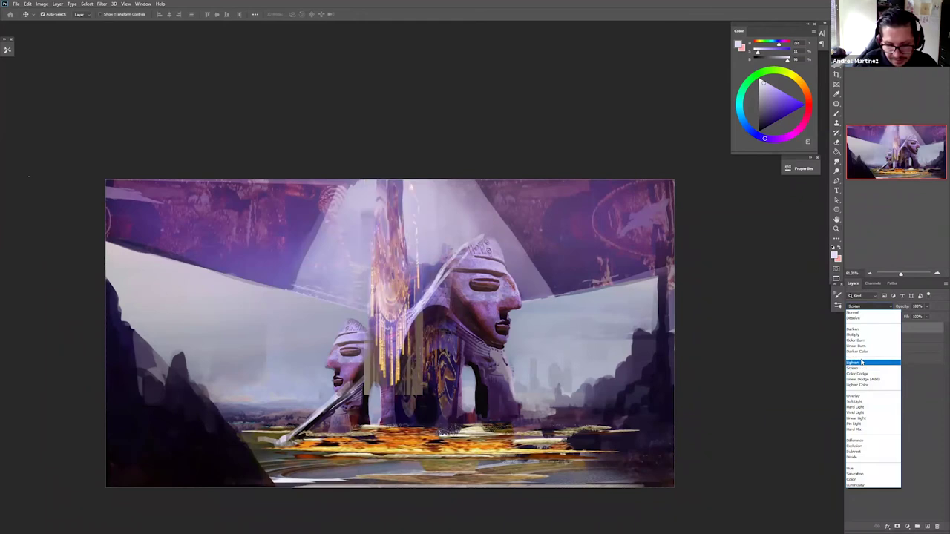
left_click(862, 362)
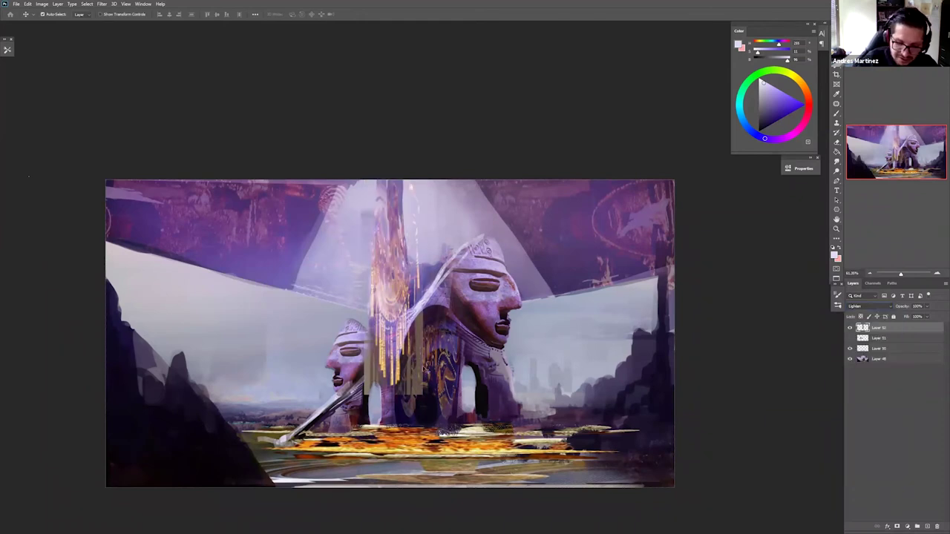
key("shift+alt+o")
key("shift+alt+n")
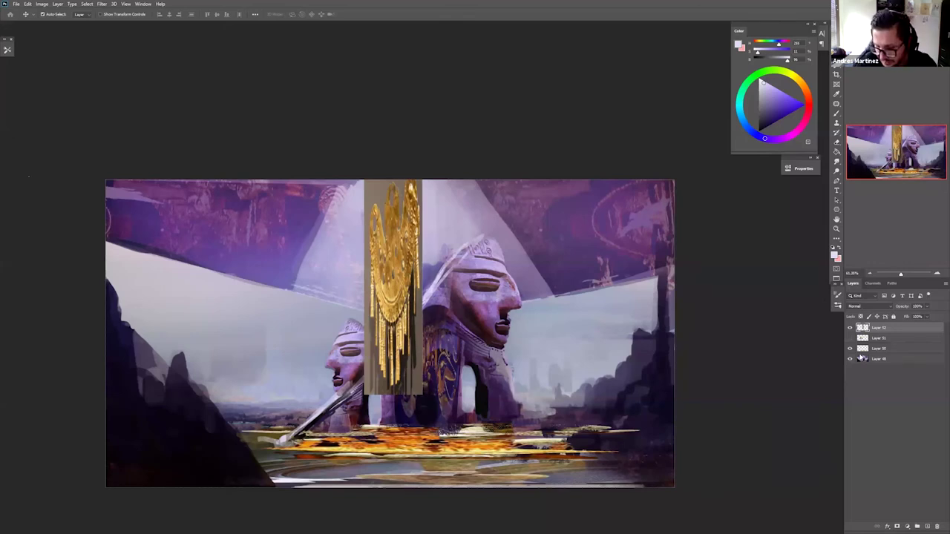
left_click(860, 306)
left_click(858, 370)
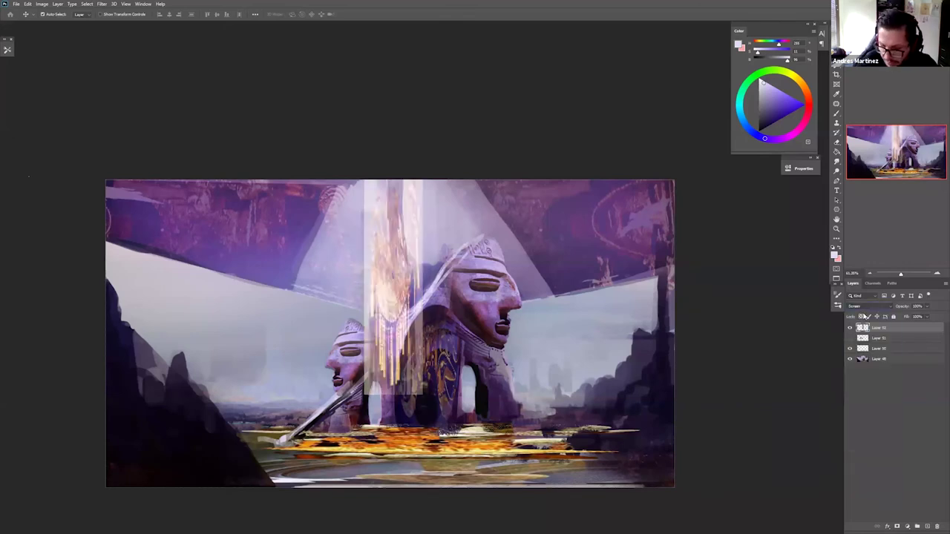
left_click(861, 306)
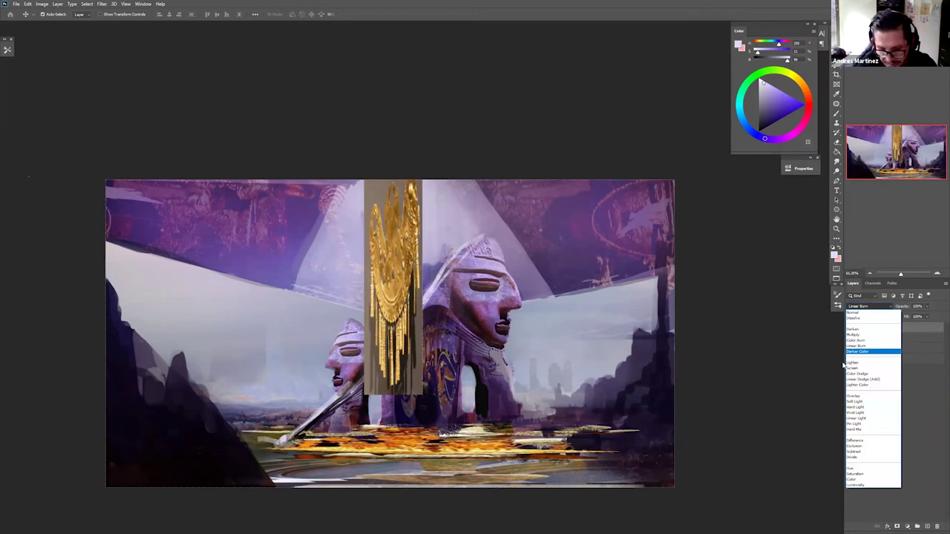
left_click(854, 362)
- Erase the leftover photo background around the lower end of the ornament on the pillar
left_click_drag(432, 382, 438, 390)
key("b")
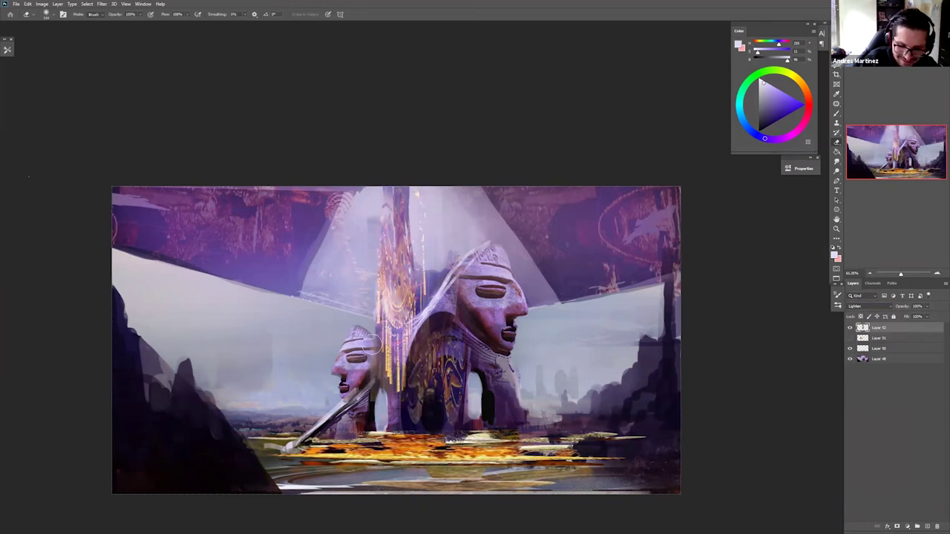
left_click_drag(430, 460, 412, 427)
- Select the golden strip's layer over the water and set its blend mode to Lighten
key("v")
key("shift+alt+n")
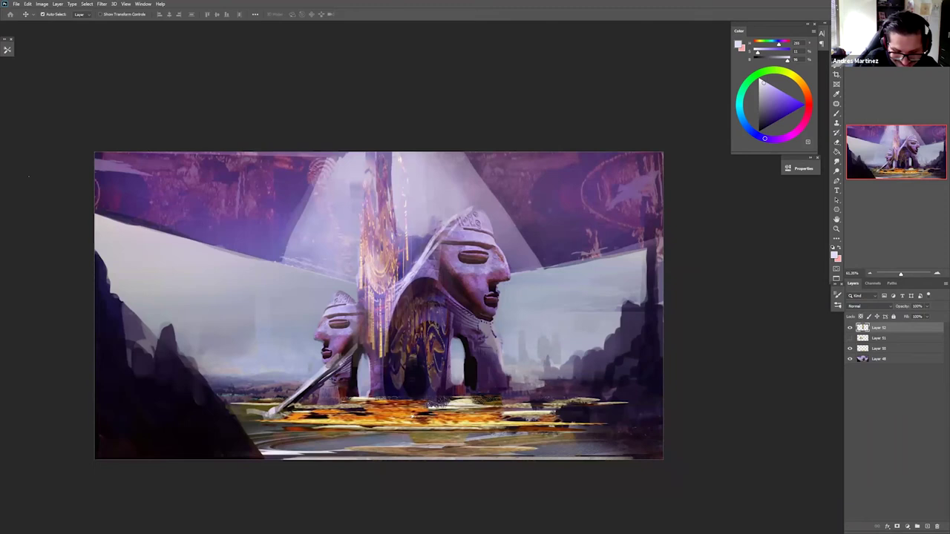
left_click(860, 309)
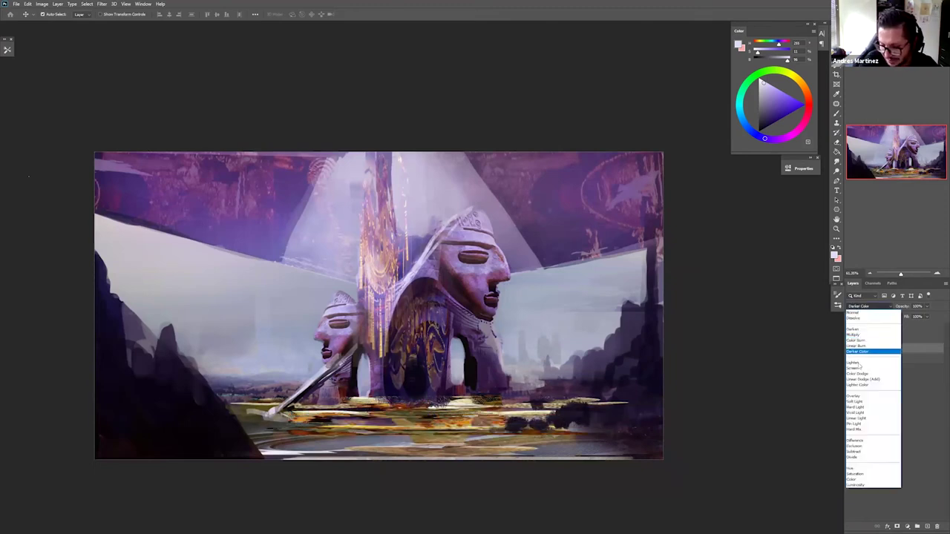
left_click(857, 362)
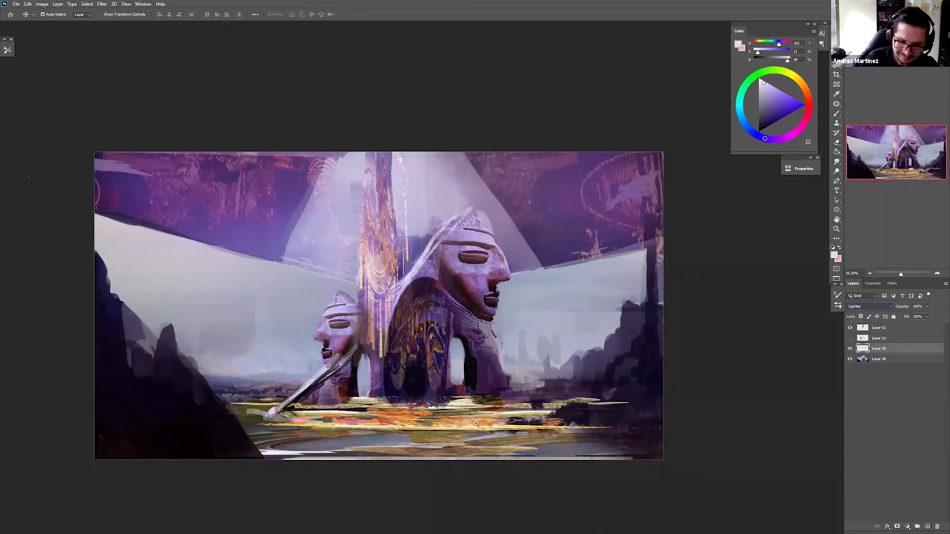
- Merge the golden overlays, the hidden artefact sheet and the painting into a single layer
mouse_move(512, 417)
left_mouse_down()
mouse_move(468, 424)
mouse_move(527, 414)
left_mouse_up()
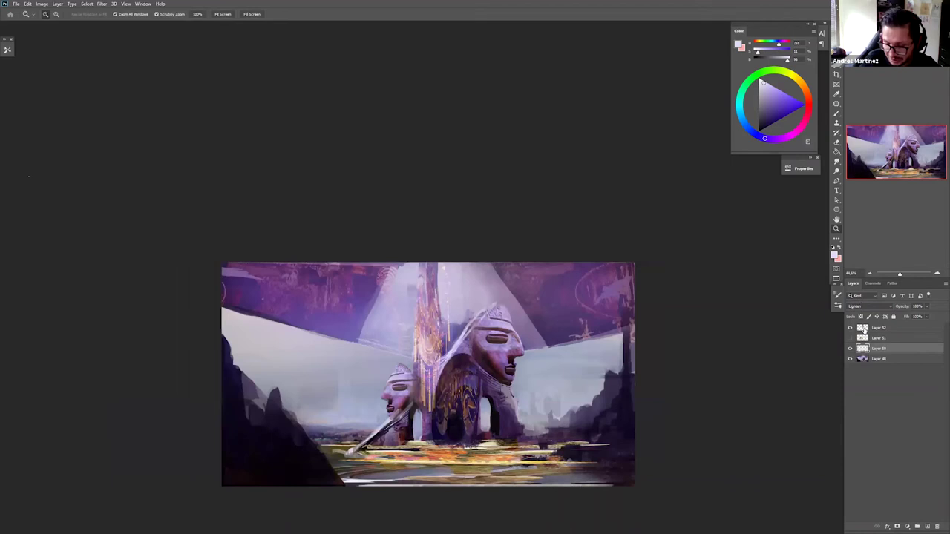
key("ctrl+e")
left_click(864, 329)
left_click(864, 352, "shift")
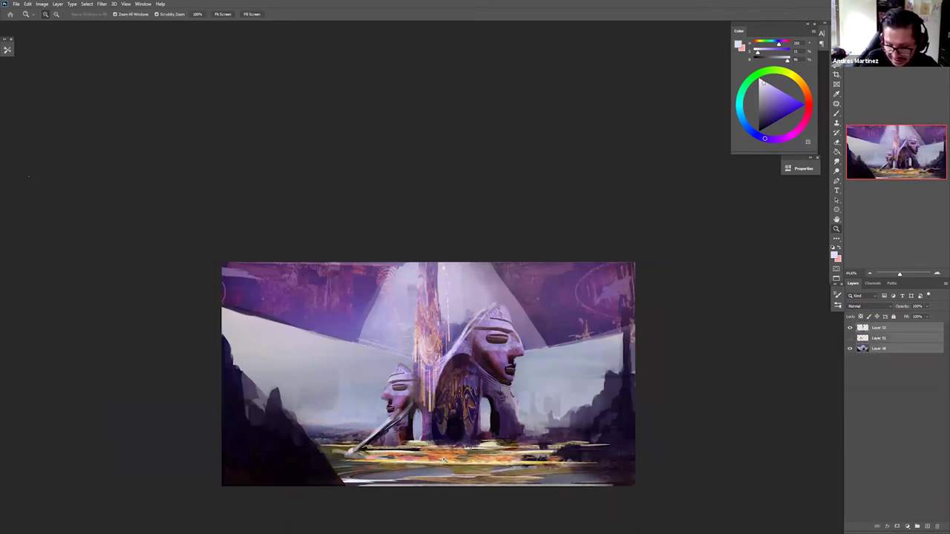
key("ctrl+e")
- Paste the carved gold artefact photo and stretch it into a band covering the full width of the canopy
left_click_drag(473, 462, 424, 465)
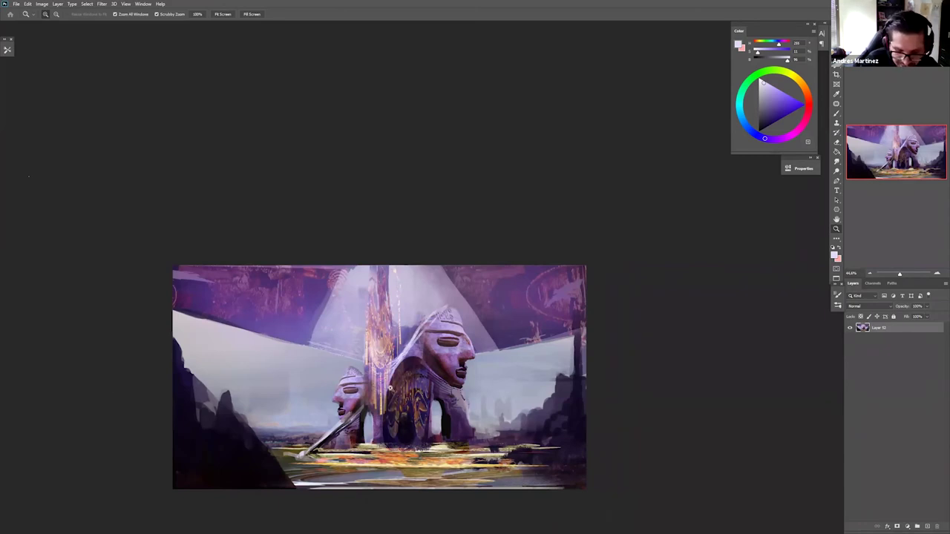
key("ctrl+v")
key("ctrl+t")
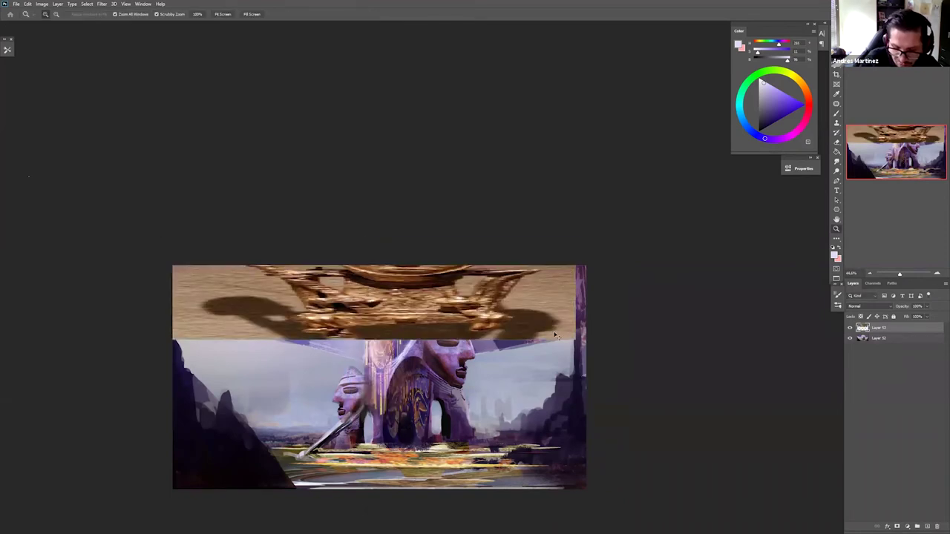
key("Return")
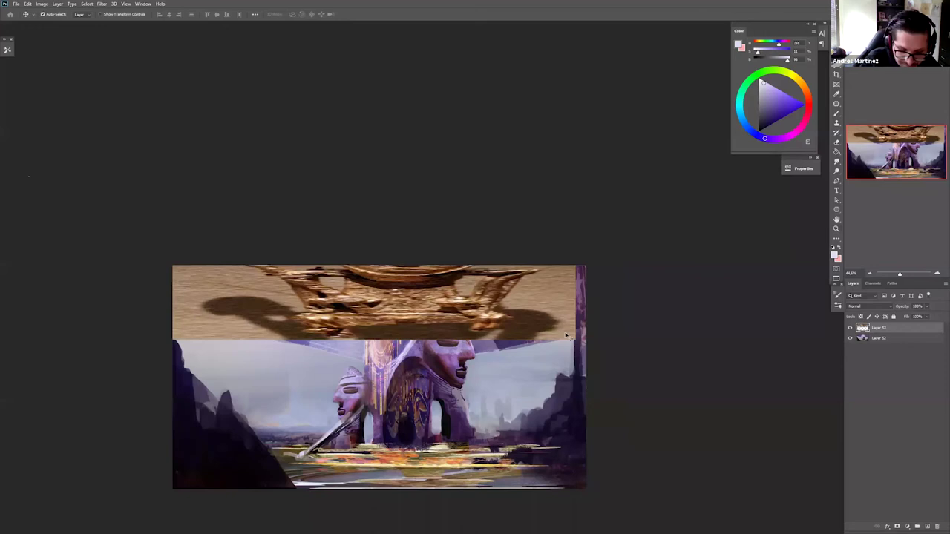
left_click_drag(332, 334, 342, 334)
- Erase the sides and lower part of the gold artefact band with a large soft eraser, keeping its upper edge
key("e")
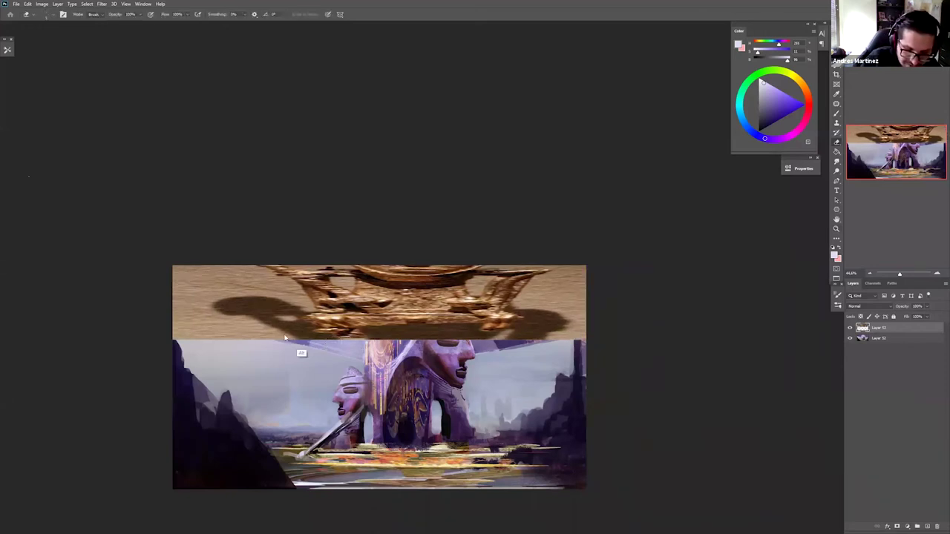
mouse_move(220, 325)
left_mouse_down()
mouse_move(341, 312)
mouse_move(193, 335)
left_mouse_up()
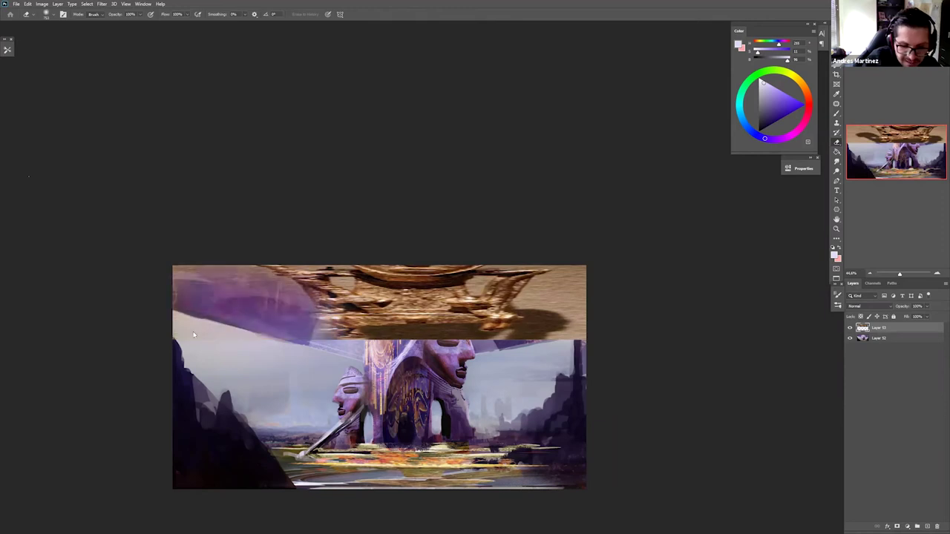
mouse_move(583, 293)
left_mouse_down()
mouse_move(535, 319)
mouse_move(454, 338)
left_mouse_up()
mouse_move(411, 359)
left_mouse_down()
mouse_move(385, 327)
mouse_move(368, 345)
mouse_move(338, 327)
mouse_move(353, 300)
left_mouse_up()
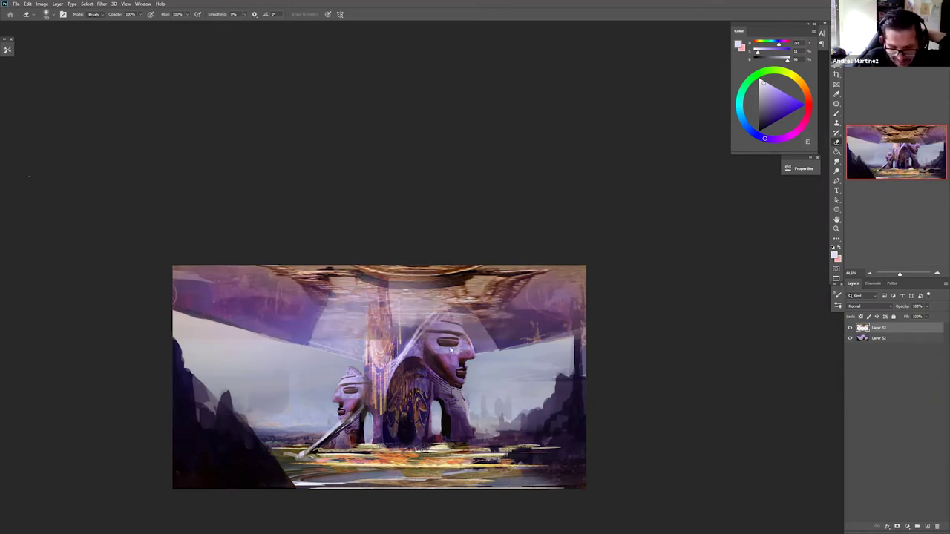
left_click_drag(454, 327, 475, 308)
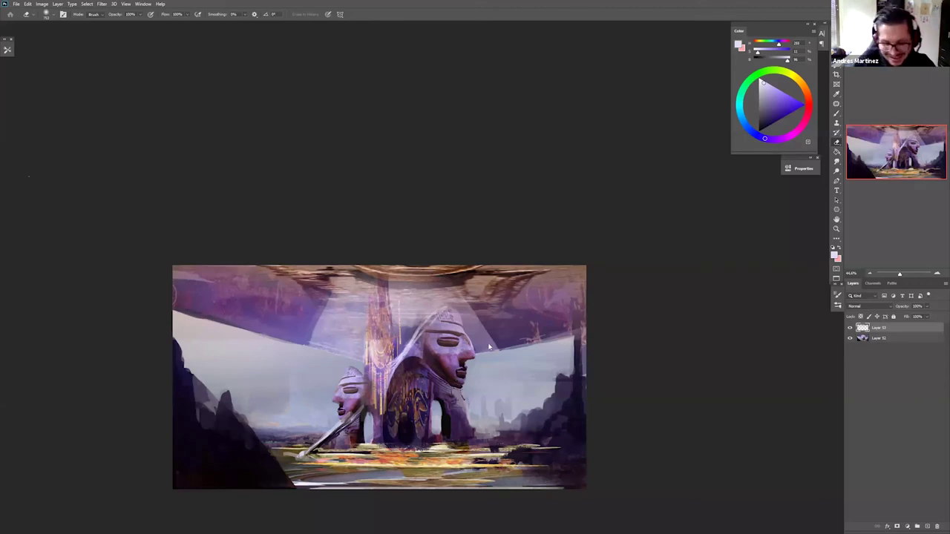
- Set the upper layer's blending mode to Lighten
key("z")
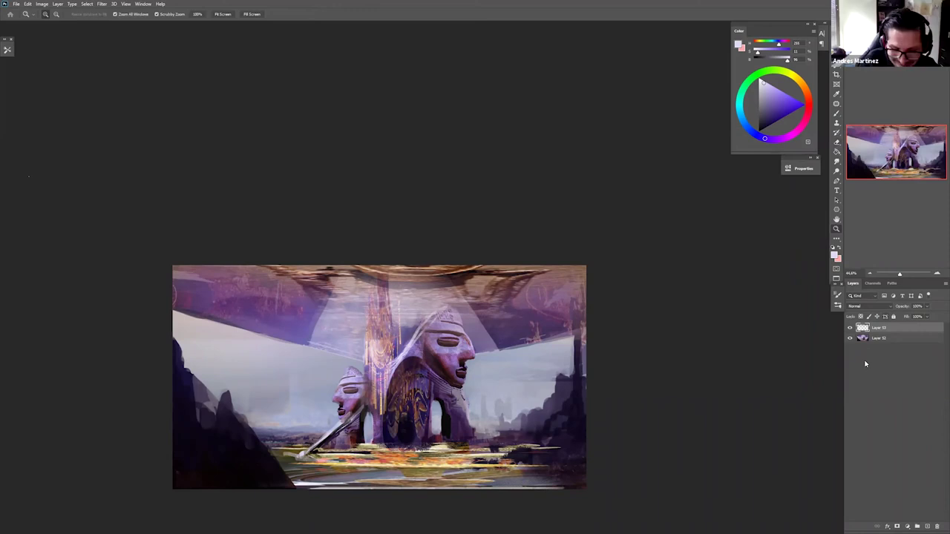
left_click(869, 306)
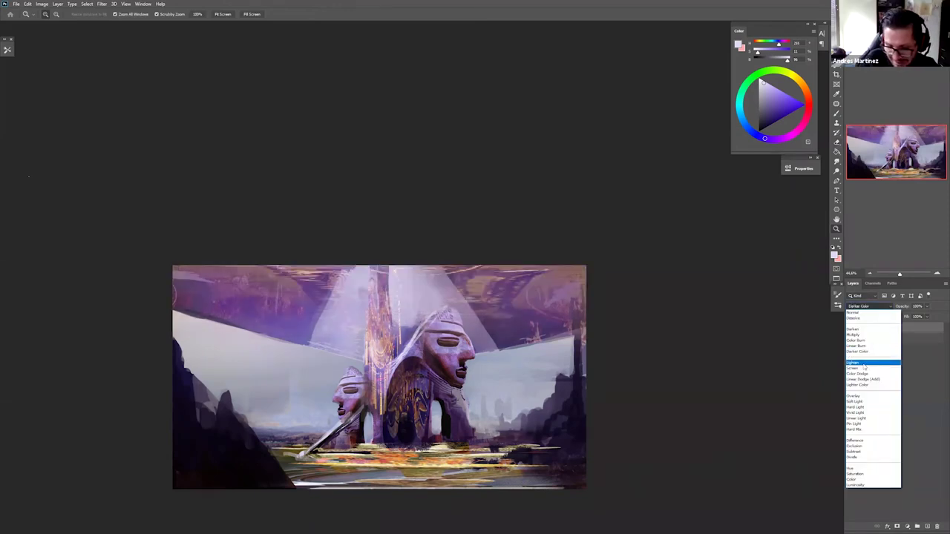
left_click(863, 364)
left_click_drag(462, 395, 468, 428)
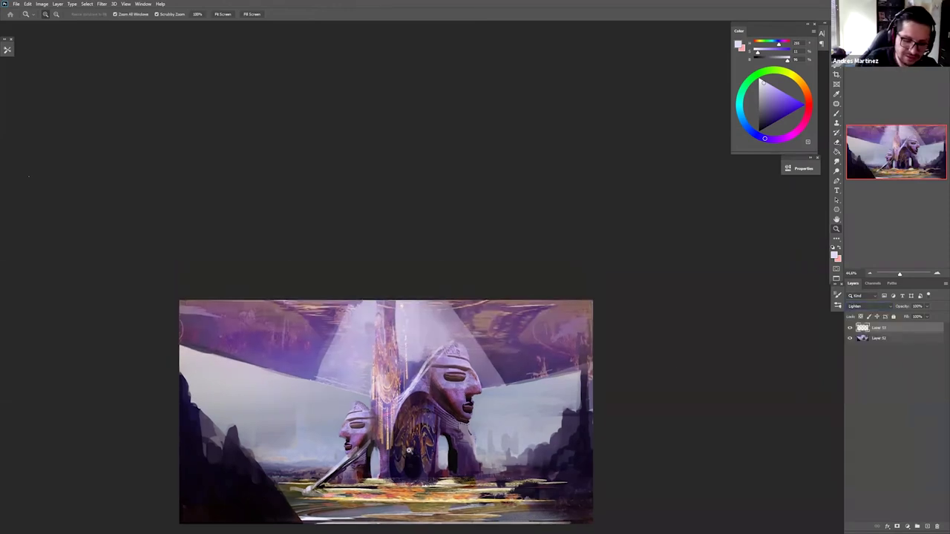
left_click_drag(409, 451, 419, 453)
- Paint around the light beam's lower edges with the Hard Elliptical brush in grey-blue sampled from the sky
key("b")
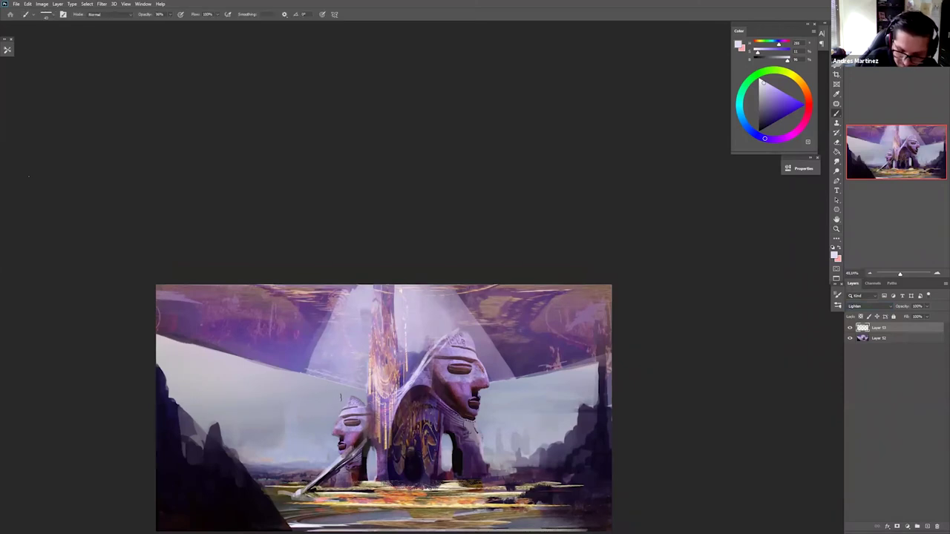
right_click(595, 322)
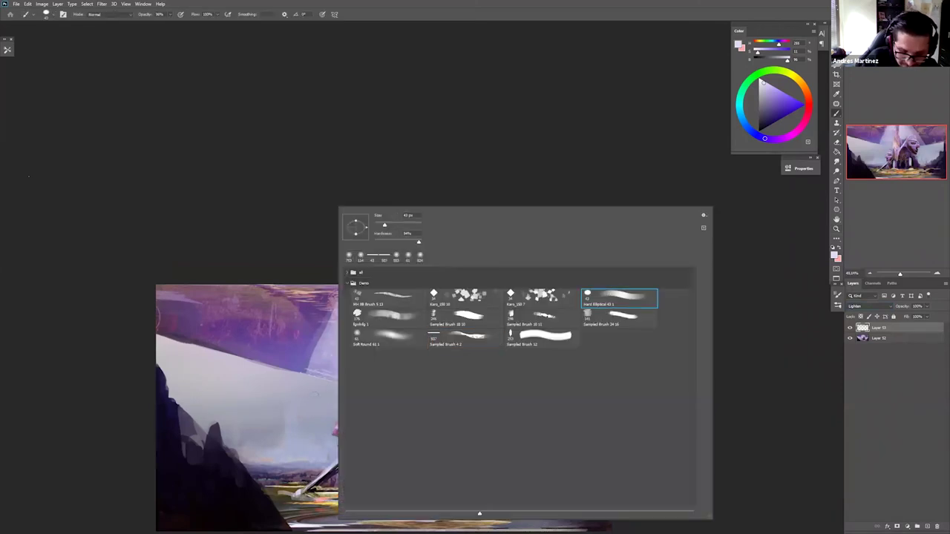
left_click(320, 389, "alt")
mouse_move(301, 383)
left_mouse_down()
mouse_move(281, 371)
mouse_move(268, 385)
mouse_move(218, 353)
mouse_move(305, 371)
left_mouse_up()
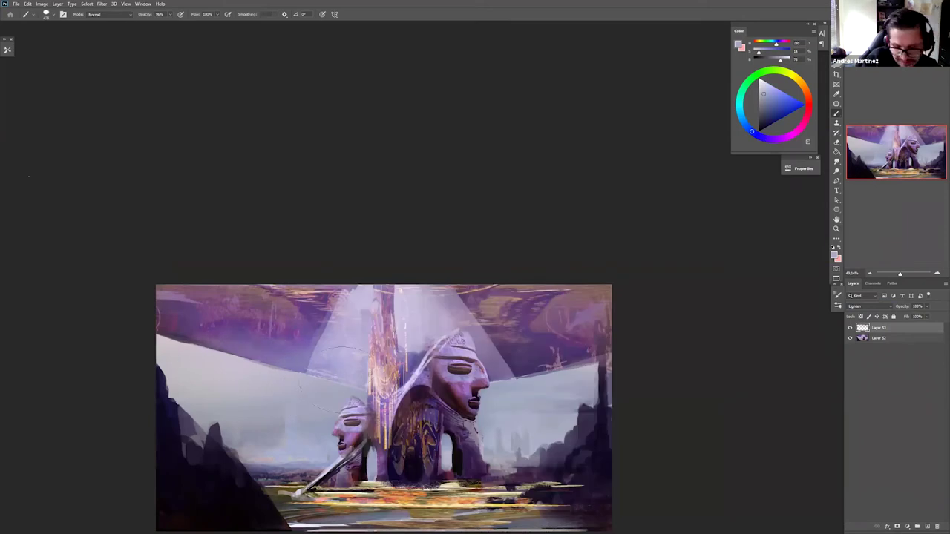
left_click_drag(521, 392, 521, 363)
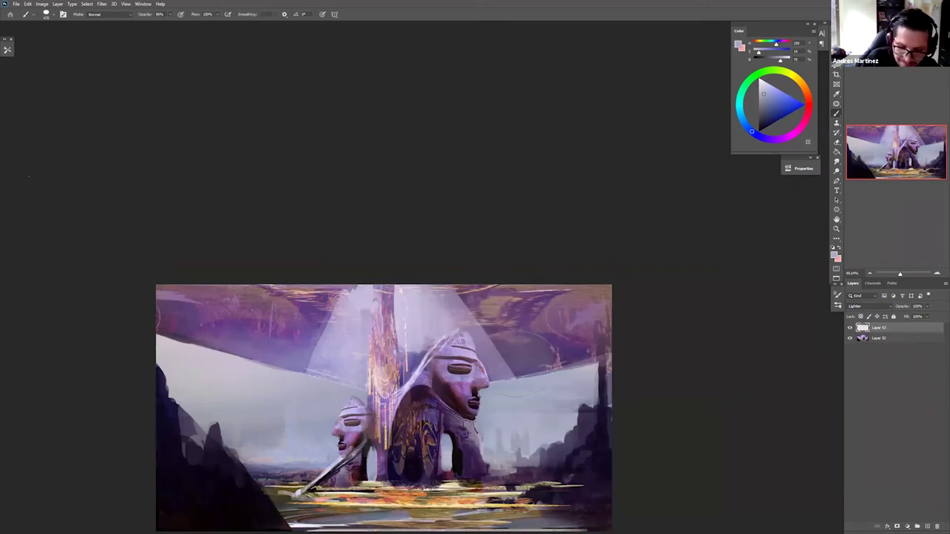
- Set the upper layer's blending mode to Normal and merge it into the layer below
left_click(869, 305)
left_click(861, 235)
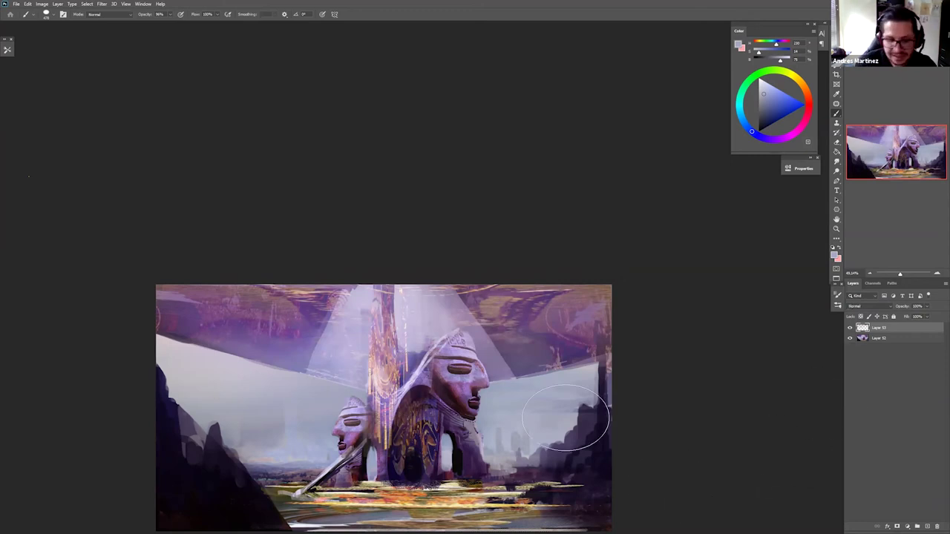
key("ctrl+e")
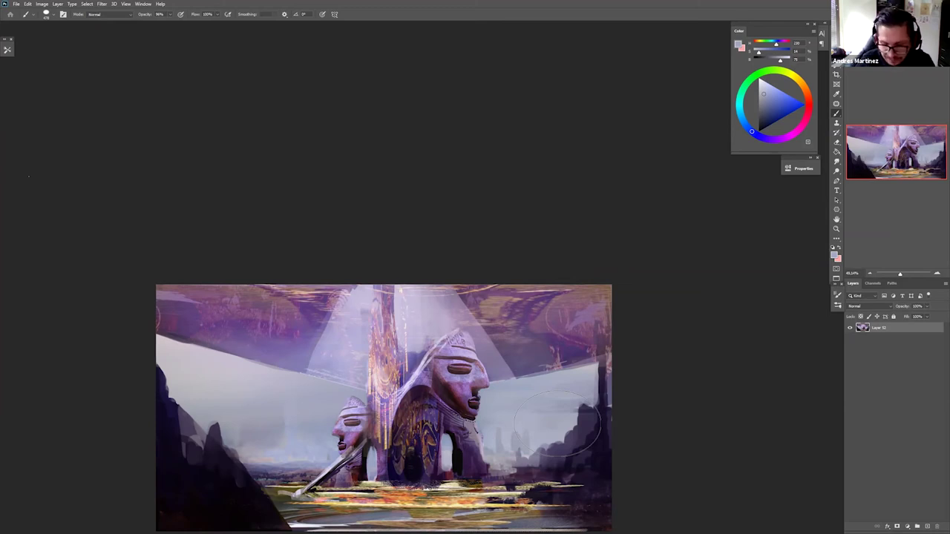
- Lasso the light beam's lower ends on both sides of the statues and paint them over with sampled sky colour
key("l")
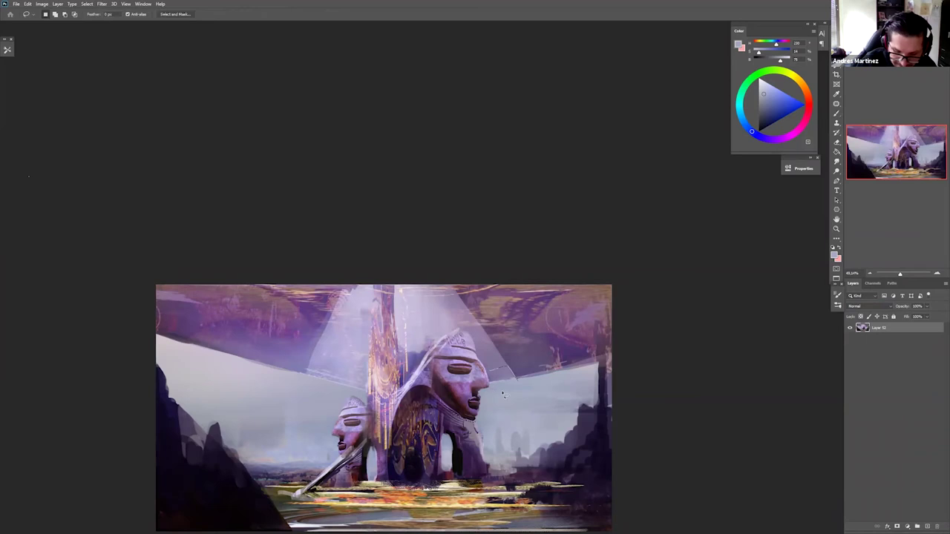
left_click_drag(502, 394, 488, 372)
left_click_drag(311, 362, 357, 402)
key("b")
left_click(344, 392, "alt")
left_click_drag(319, 375, 353, 382)
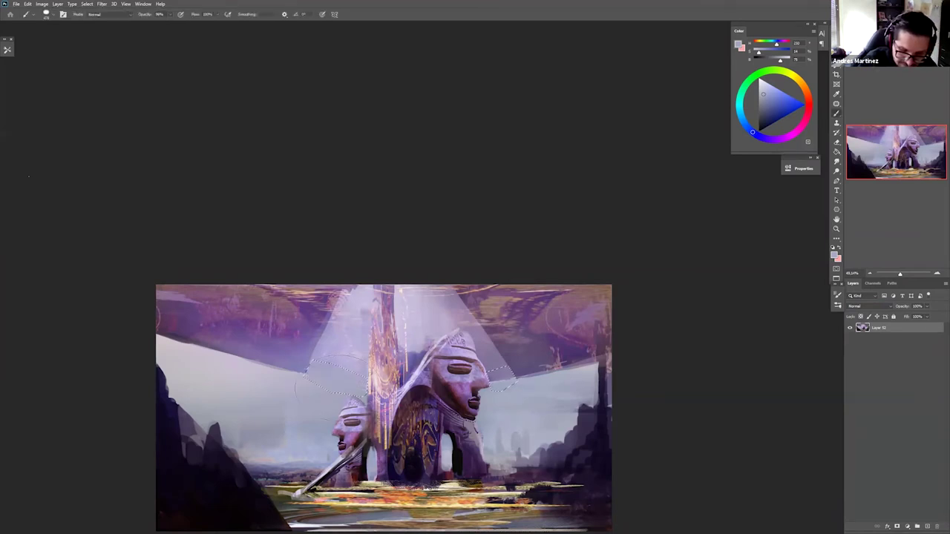
left_click_drag(488, 371, 505, 357)
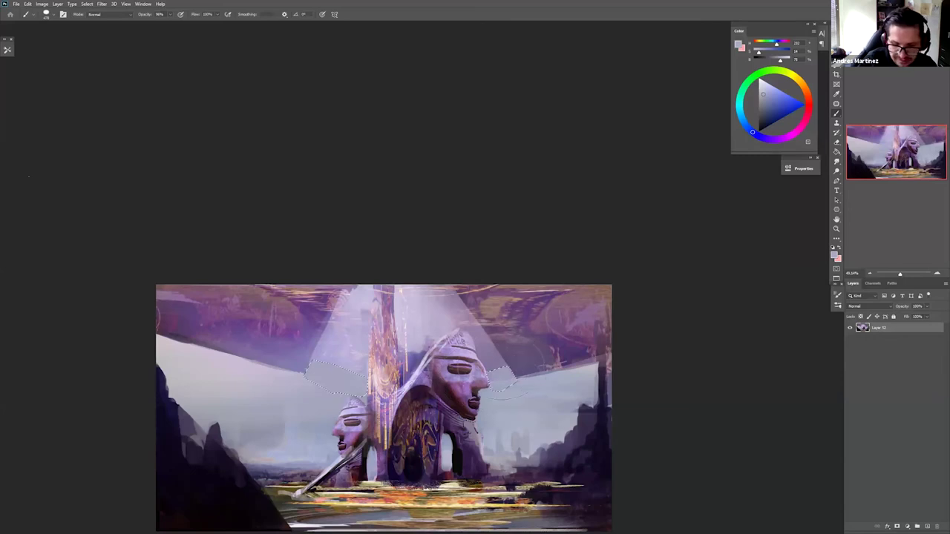
key("z")
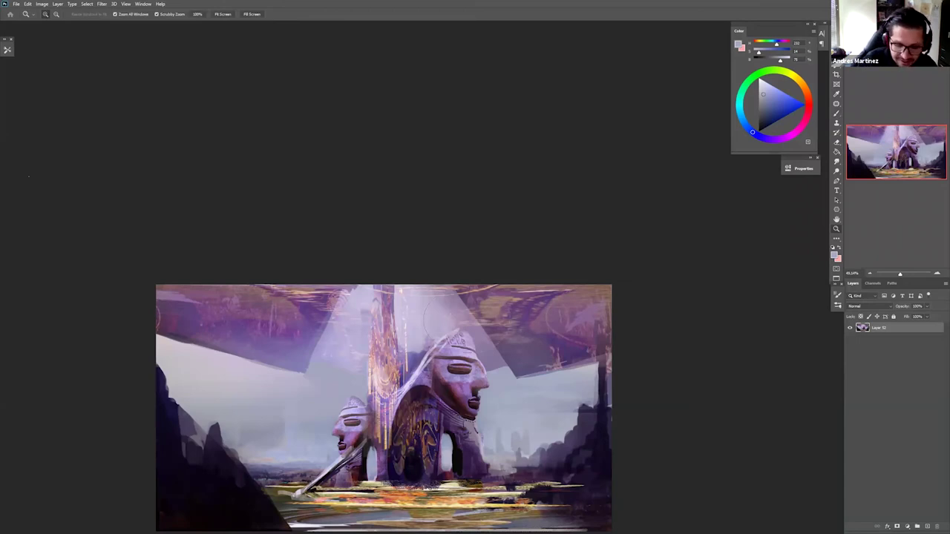
- Lasso the light beam area around the central column and repaint it in sampled lavender with a crisp lower edge
key("b")
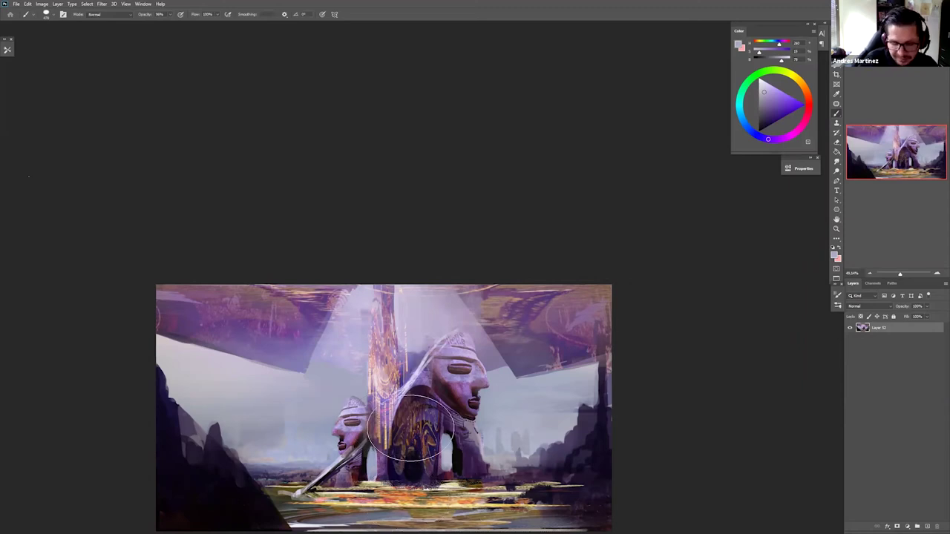
key("l")
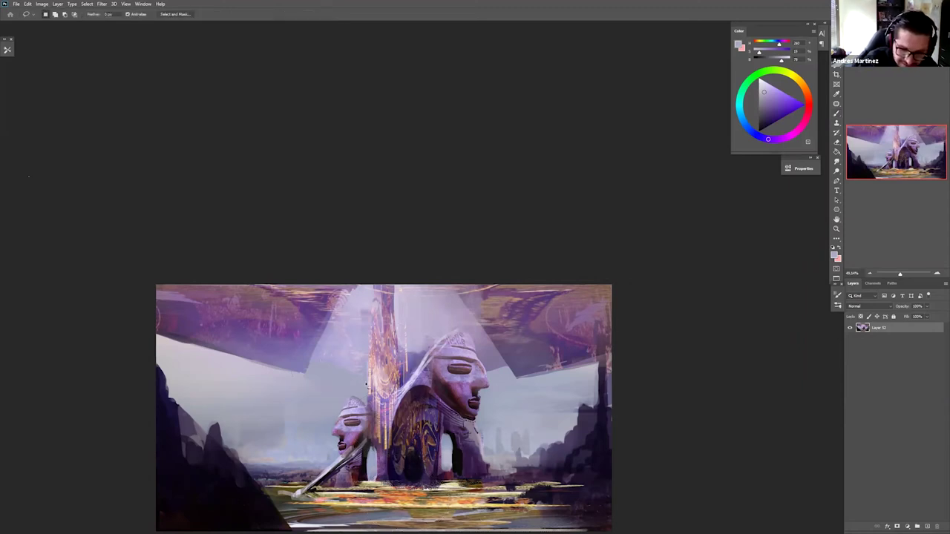
mouse_move(366, 385)
left_mouse_down()
mouse_move(382, 310)
mouse_move(358, 281)
mouse_move(322, 343)
mouse_move(436, 389)
mouse_move(353, 358)
mouse_move(337, 362)
mouse_move(352, 320)
mouse_move(361, 324)
mouse_move(353, 308)
mouse_move(350, 371)
left_mouse_up()
key("b")
left_click(420, 393, "alt")
left_click(358, 303, "alt")
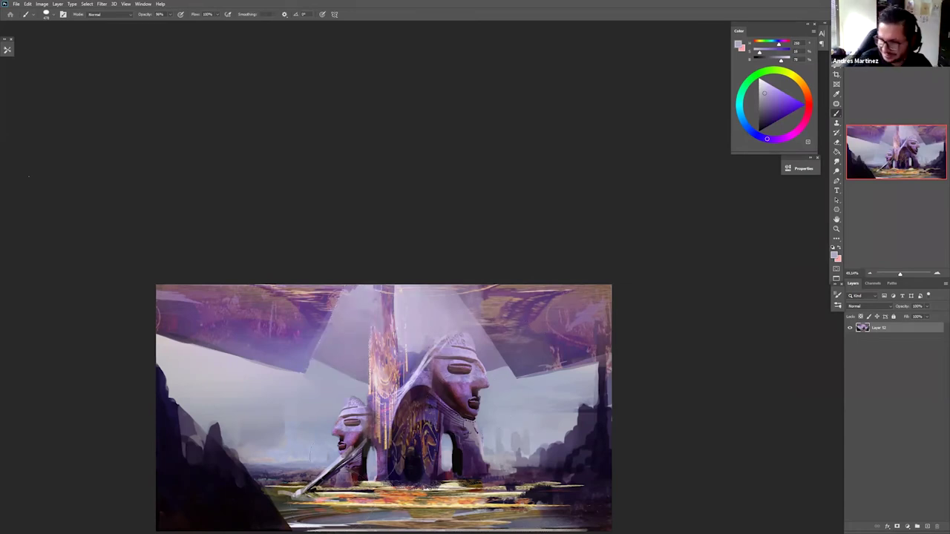
- Sample the beam's pale lavender and brush it over the upper part of the central column and the adjoining beam
key("ctrl+space")
left_click_drag(384, 413, 394, 420)
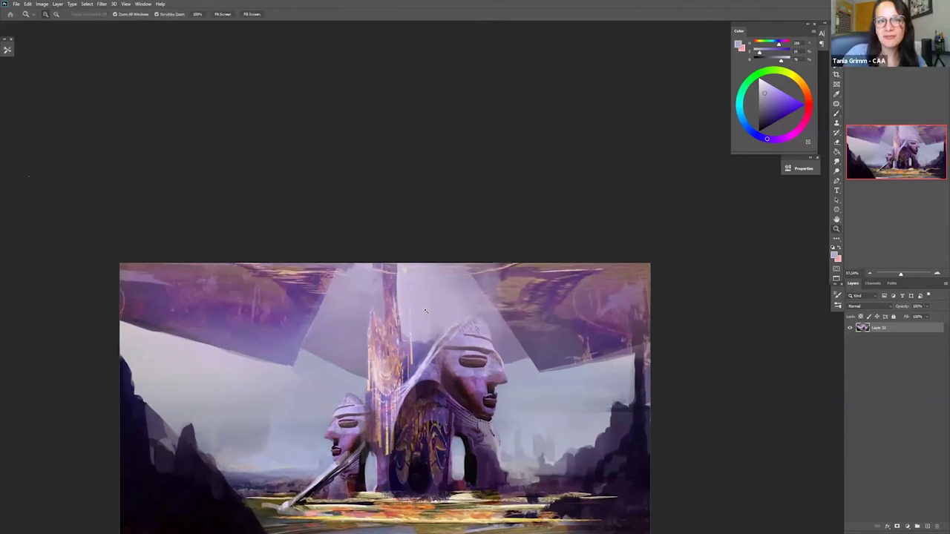
key("b")
left_click(420, 304, "alt")
left_click_drag(370, 303, 338, 313)
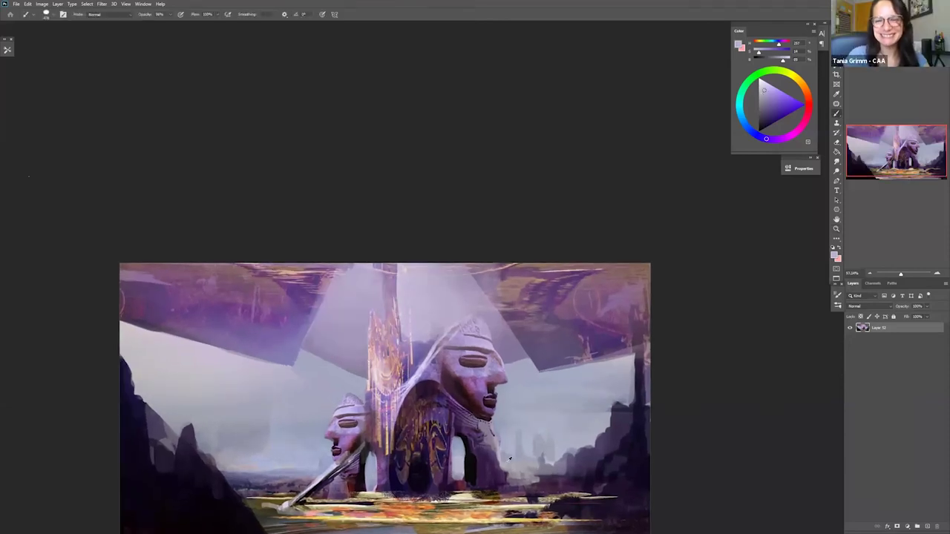
- Clean up the ceiling's inner edges with sampled purple and smooth the beam above the large head with sampled lavender
left_click(307, 292, "alt")
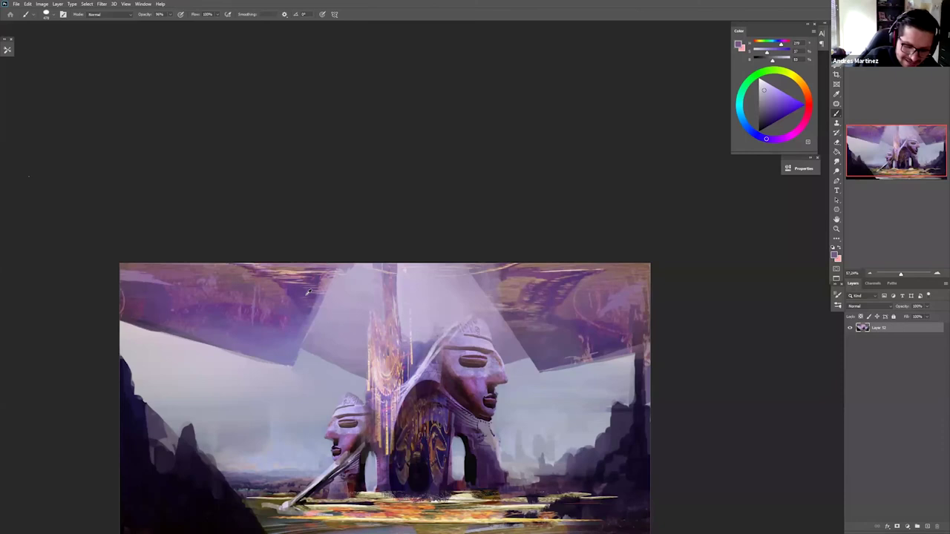
left_click(297, 293, "alt")
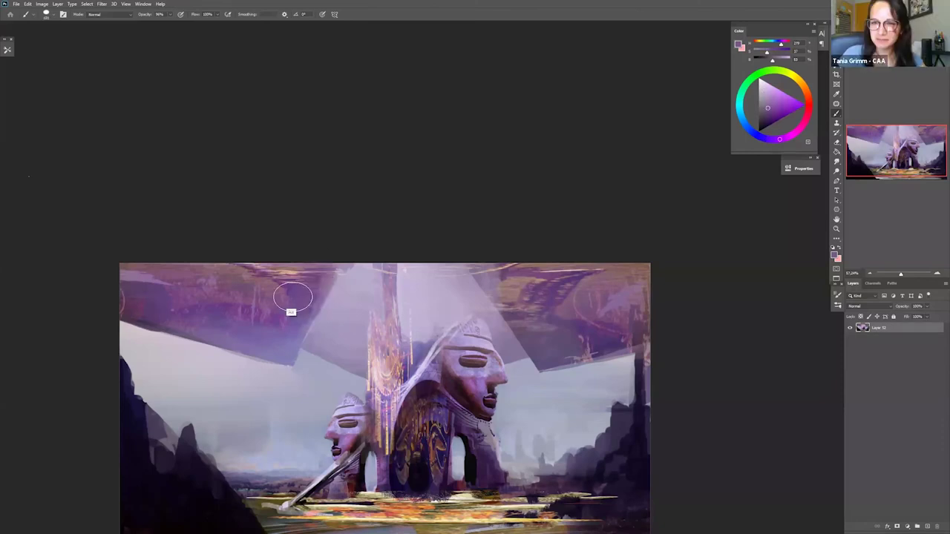
left_click(291, 289, "alt")
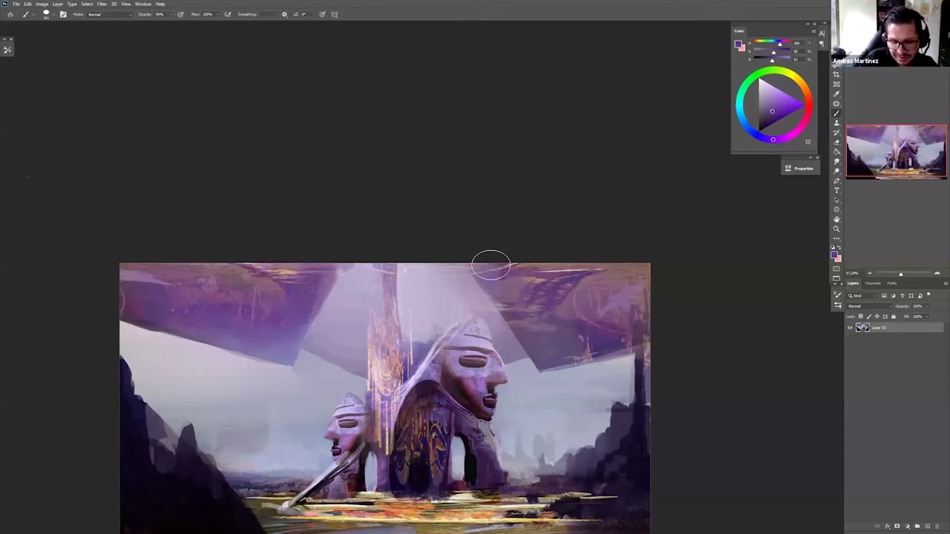
scroll(436, 316, "down", 2)
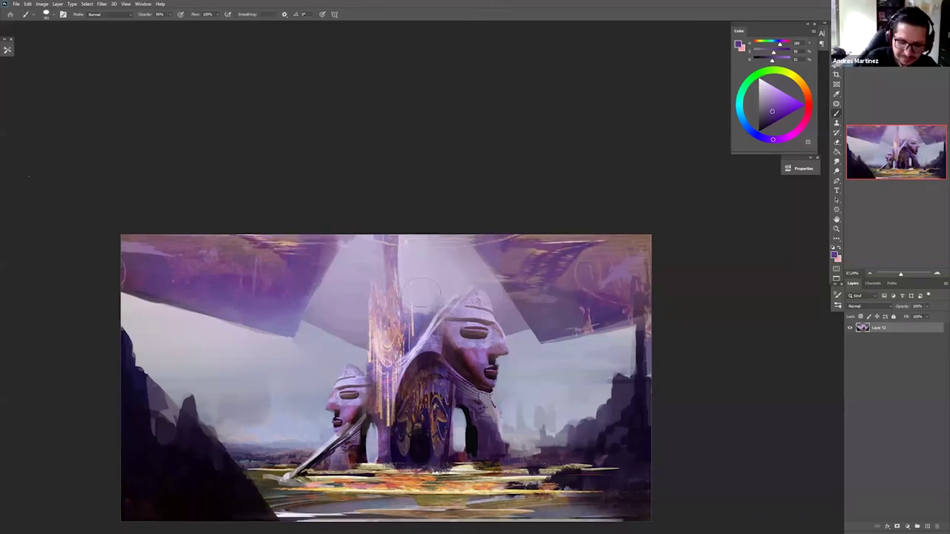
left_click(422, 293, "alt")
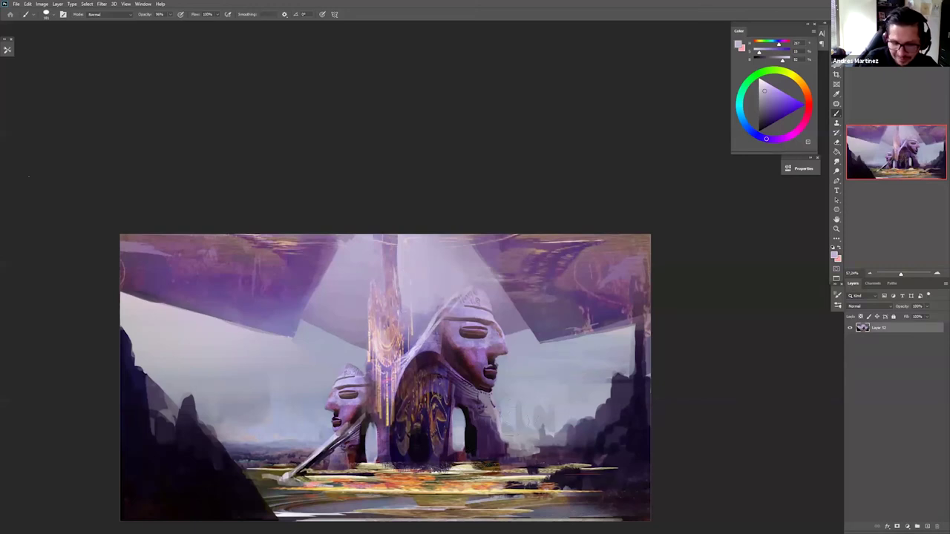
- Smooth the sky between the left cliffs and the small head with pale blue sampled from the sky
key("z")
left_click_drag(501, 443, 506, 468)
left_click_drag(506, 468, 502, 444)
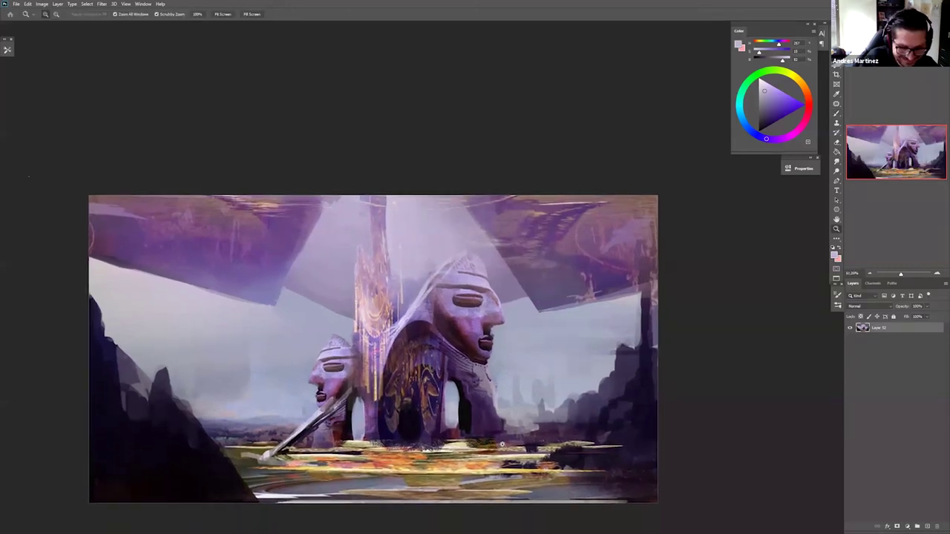
key("b")
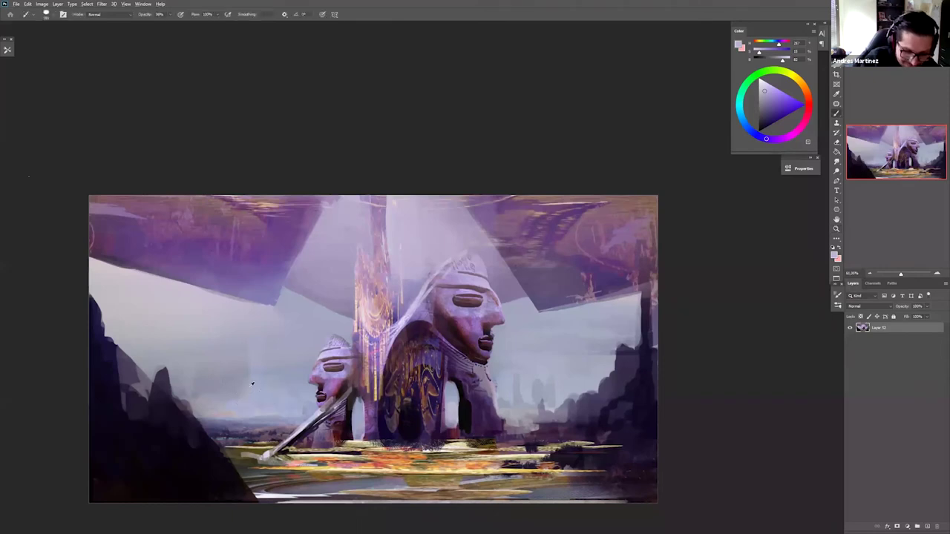
left_click(252, 385, "alt")
left_click_drag(239, 382, 198, 383)
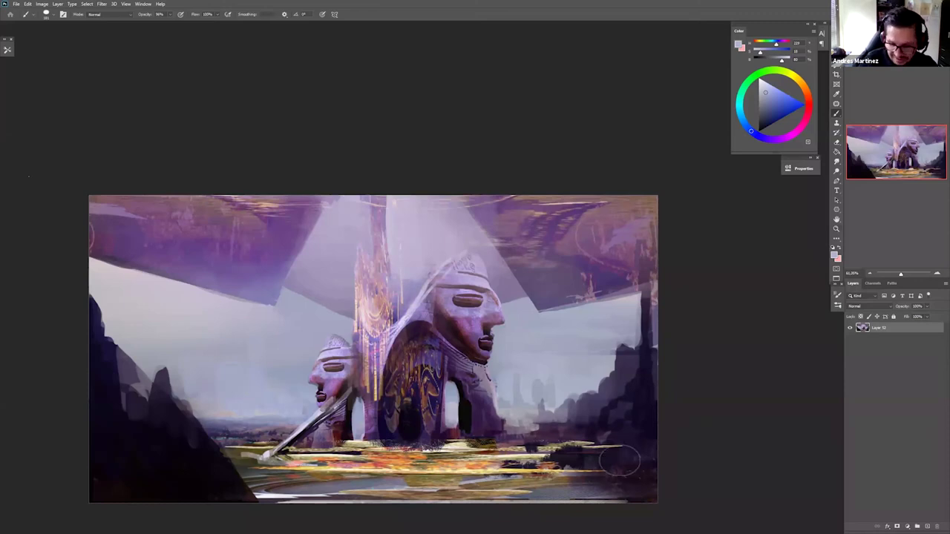
- Cover the painting's lower right foreground with sampled dark purple, roughening the mass's edges with the textured Sampled Brush 10 11
left_click(644, 416, "alt")
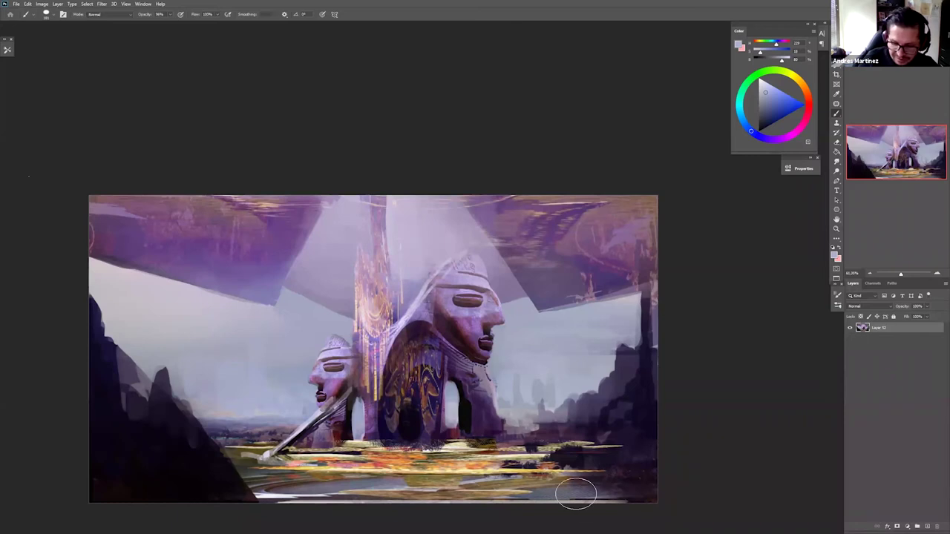
mouse_move(578, 491)
left_mouse_down()
mouse_move(569, 497)
mouse_move(546, 478)
mouse_move(538, 486)
left_mouse_up()
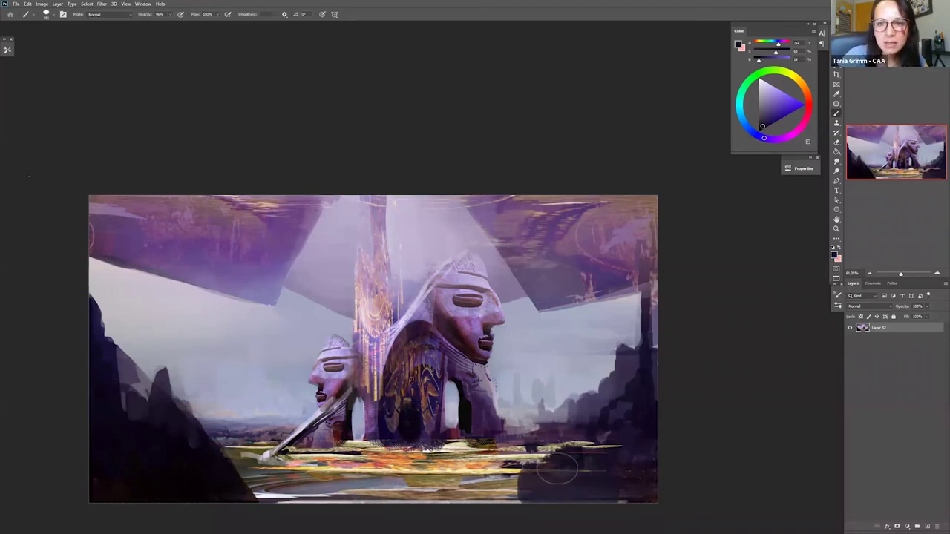
right_click(717, 328)
left_click(752, 319)
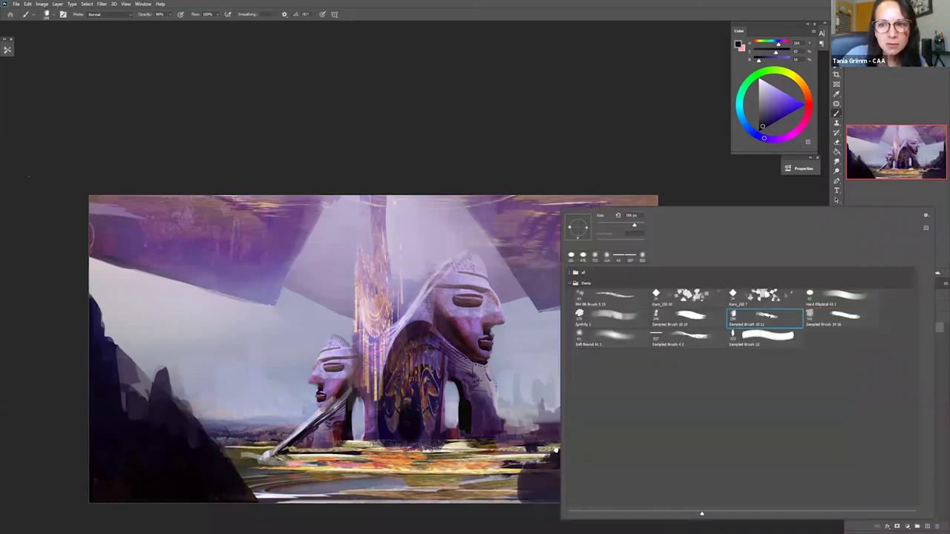
mouse_move(524, 471)
left_mouse_down()
mouse_move(508, 477)
mouse_move(604, 463)
mouse_move(611, 437)
mouse_move(586, 443)
mouse_move(638, 405)
left_mouse_up()
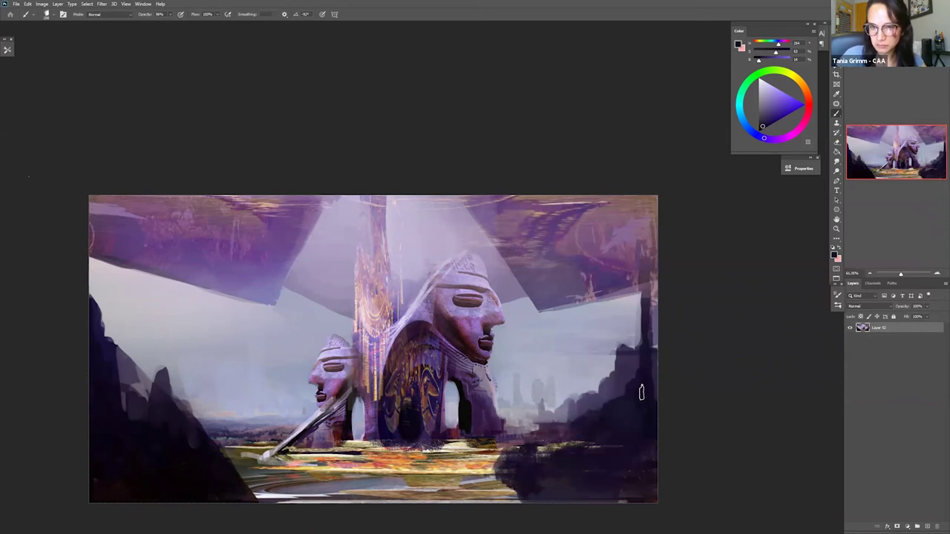
- Build up the right cliffs with textured strokes in sampled dark purple, adding a jagged rock outline and a tall dark tower
left_click(641, 390, "alt")
mouse_move(628, 370)
left_mouse_down()
mouse_move(642, 314)
mouse_move(634, 331)
left_mouse_up()
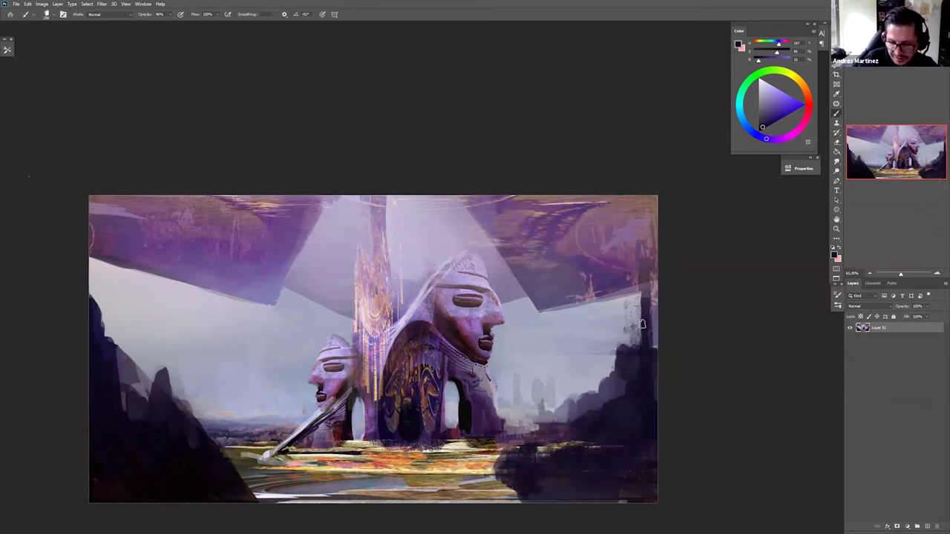
right_click(755, 338)
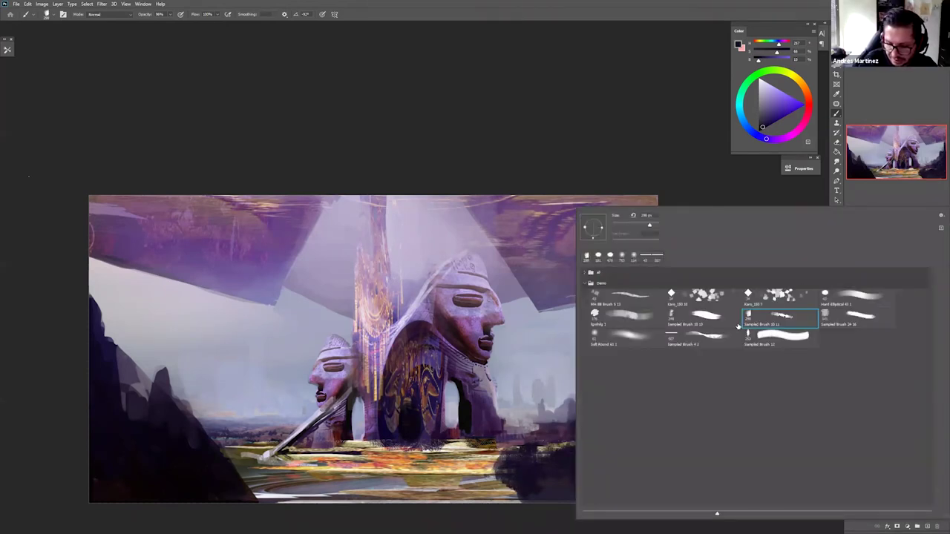
left_click(694, 321)
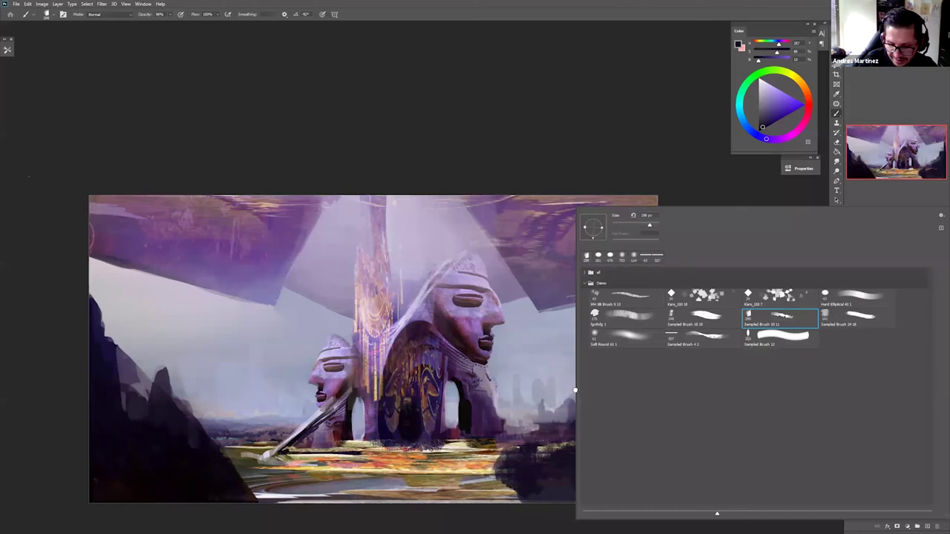
left_click(617, 433, "alt")
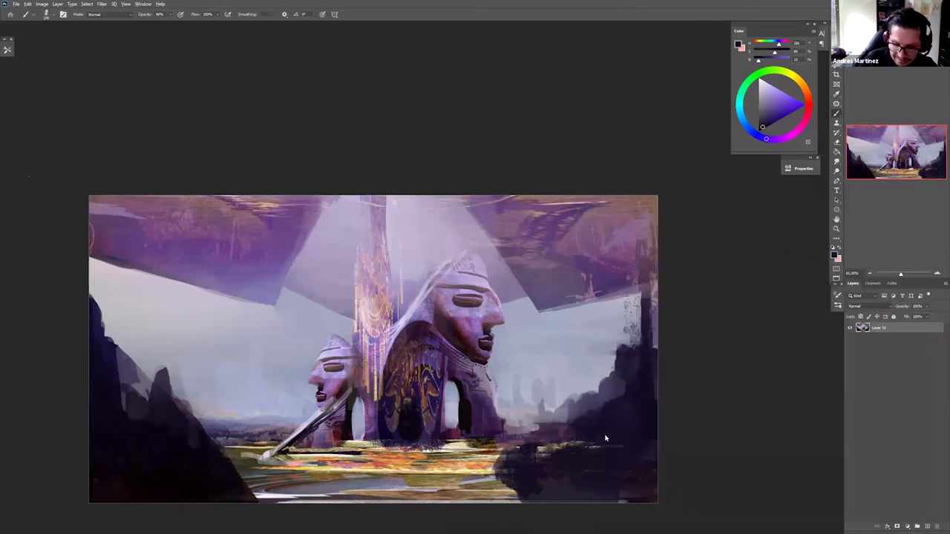
left_click(596, 394, "alt")
mouse_move(599, 401)
left_mouse_down()
mouse_move(596, 391)
mouse_move(581, 418)
mouse_move(632, 355)
mouse_move(644, 256)
left_mouse_up()
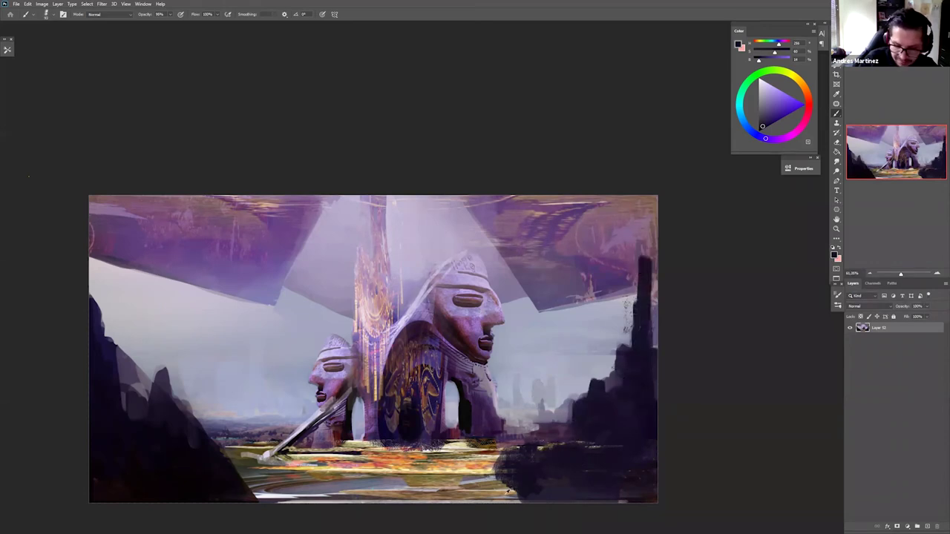
- Dab a small sampled ochre patch into the dark lower-right foreground and roughen the mass's inner edge with sampled dark purple
left_click(543, 493, "alt")
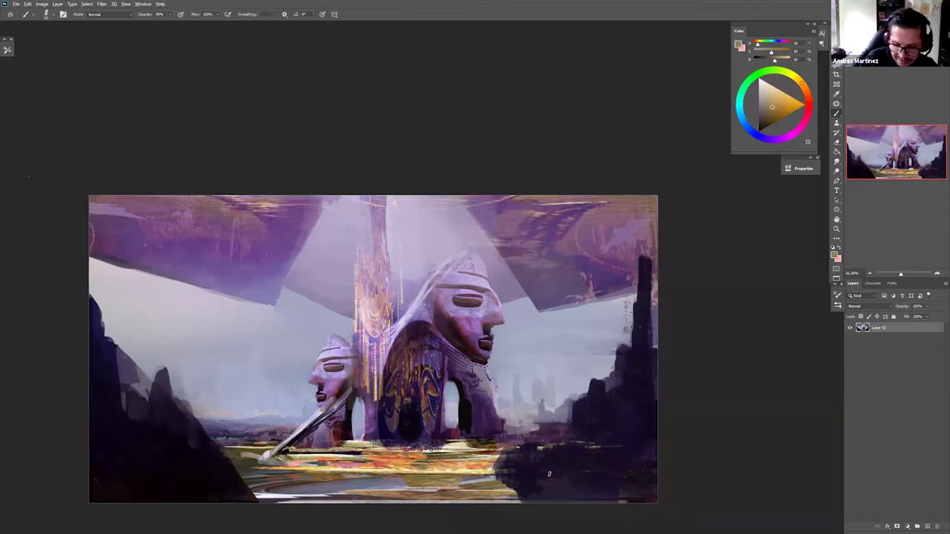
left_click_drag(549, 474, 558, 472)
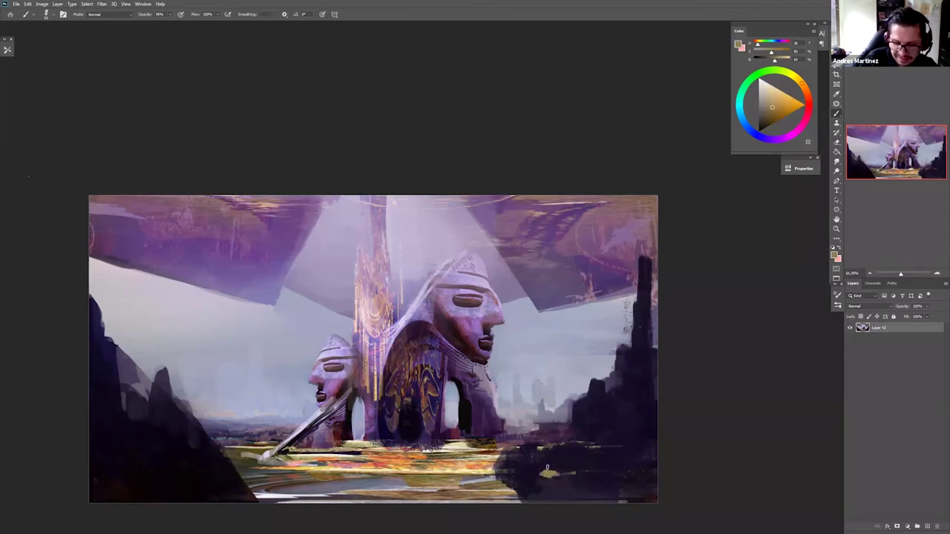
left_click(523, 483, "alt")
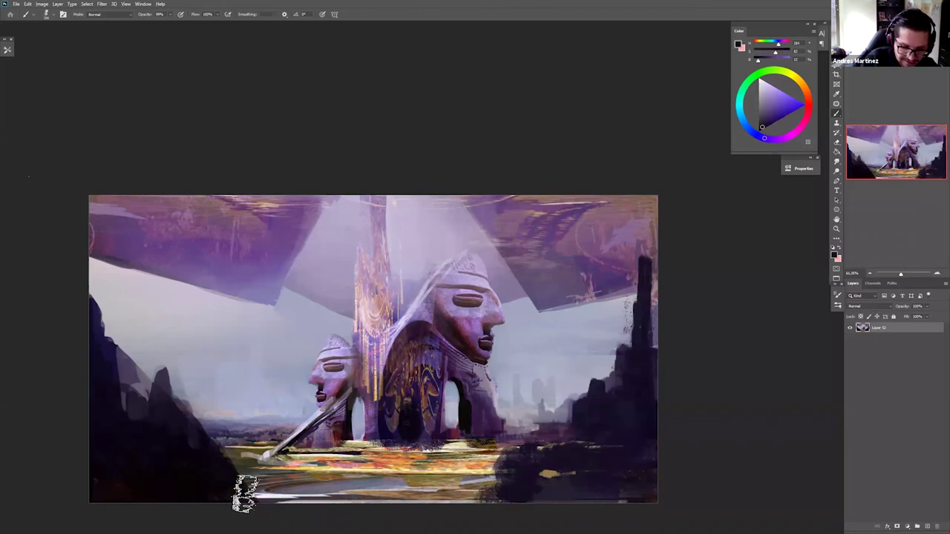
- Extend the left foreground cliffs toward the water with textured bush silhouettes in sampled near-black
left_click(250, 501, "alt")
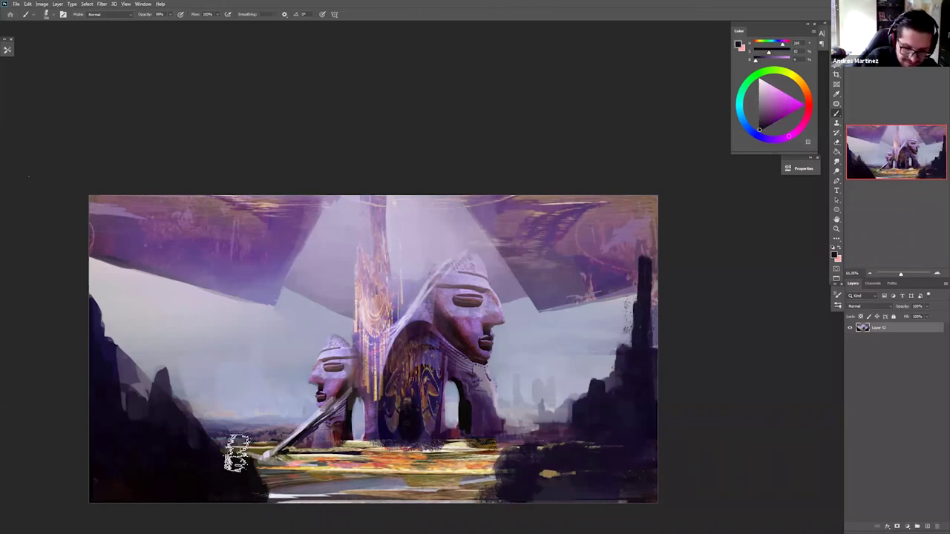
mouse_move(261, 488)
left_mouse_down()
mouse_move(292, 496)
mouse_move(312, 483)
mouse_move(311, 472)
mouse_move(292, 483)
mouse_move(290, 476)
left_mouse_up()
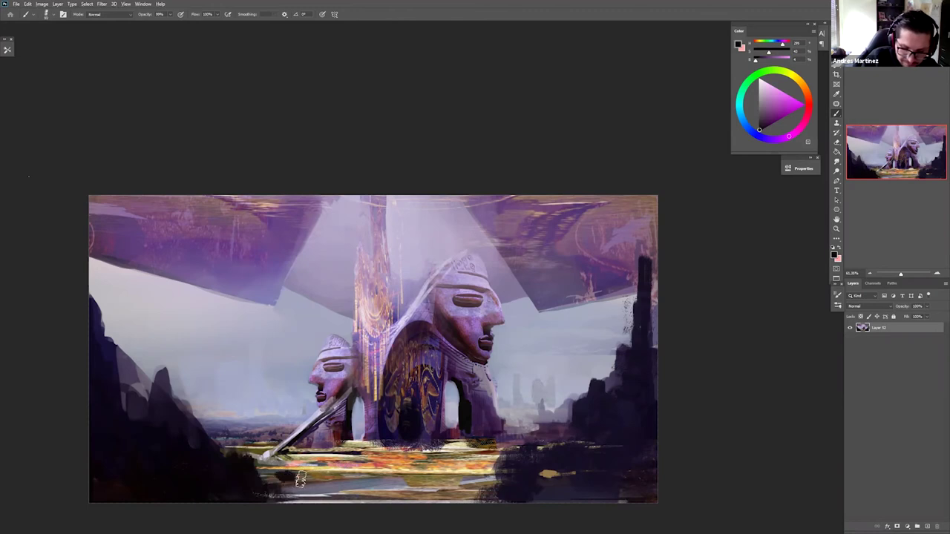
mouse_move(312, 470)
left_mouse_down()
mouse_move(315, 478)
mouse_move(279, 462)
mouse_move(291, 466)
mouse_move(260, 466)
left_mouse_up()
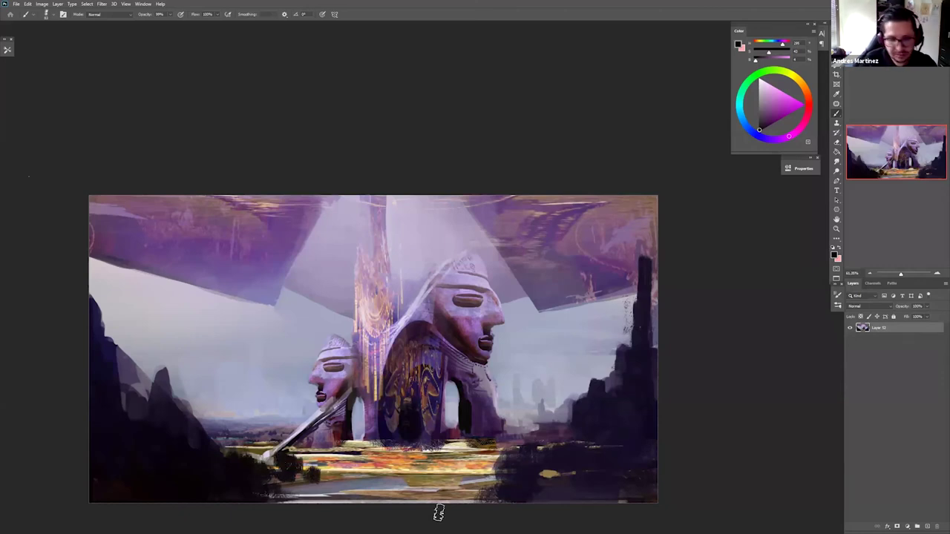
left_click_drag(405, 483, 450, 501)
- Paint a flat grey-violet band across the sky beside the left cliffs, using colours sampled from the surrounding area
left_click_drag(442, 460, 545, 430)
mouse_move(277, 327)
left_mouse_down()
mouse_move(274, 348)
mouse_move(265, 318)
mouse_move(363, 322)
mouse_move(282, 325)
mouse_move(355, 332)
mouse_move(333, 330)
left_mouse_up()
left_click(276, 360, "alt")
left_click(339, 319, "alt")
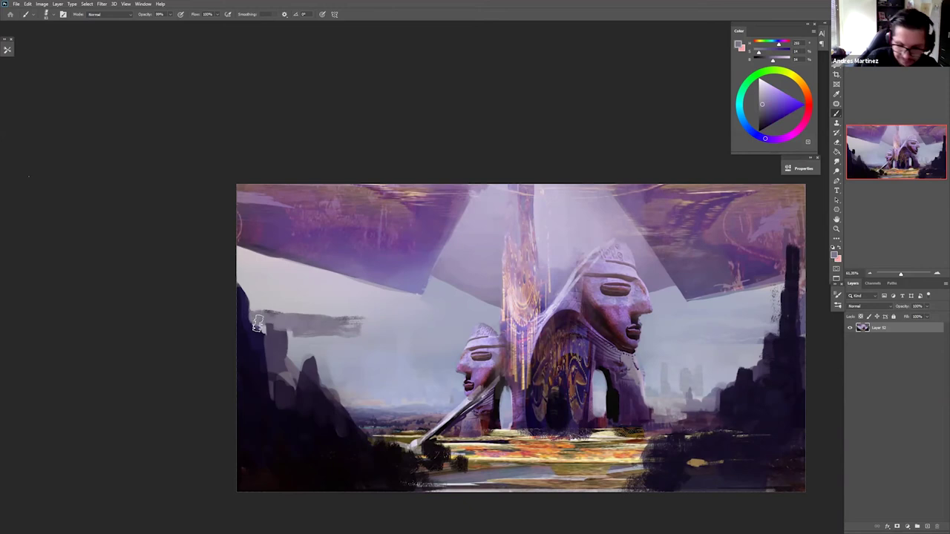
- Duplicate the painting layer and darken the copy with Hue/Saturation at a Lightness of -42
key("z")
left_click_drag(597, 400, 493, 392)
left_click_drag(616, 408, 600, 409)
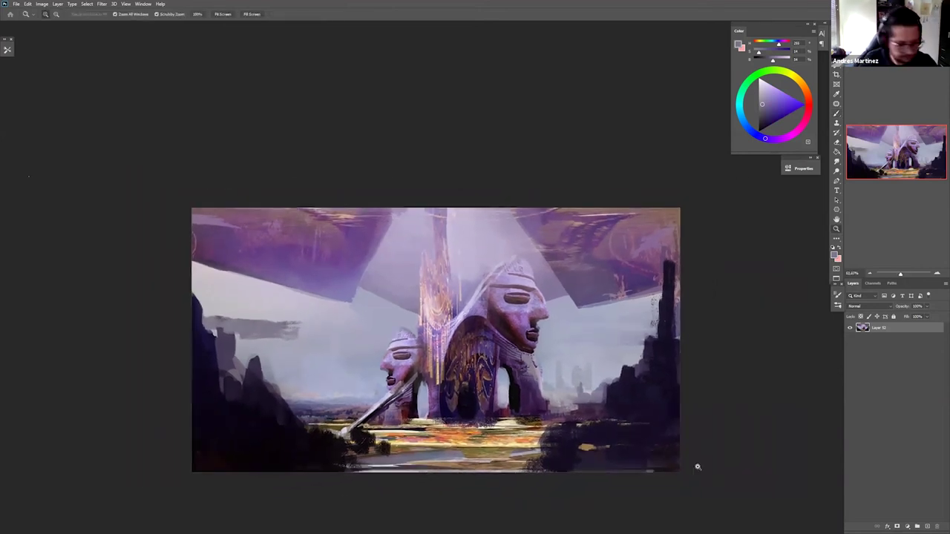
key("w")
key("ctrl+j")
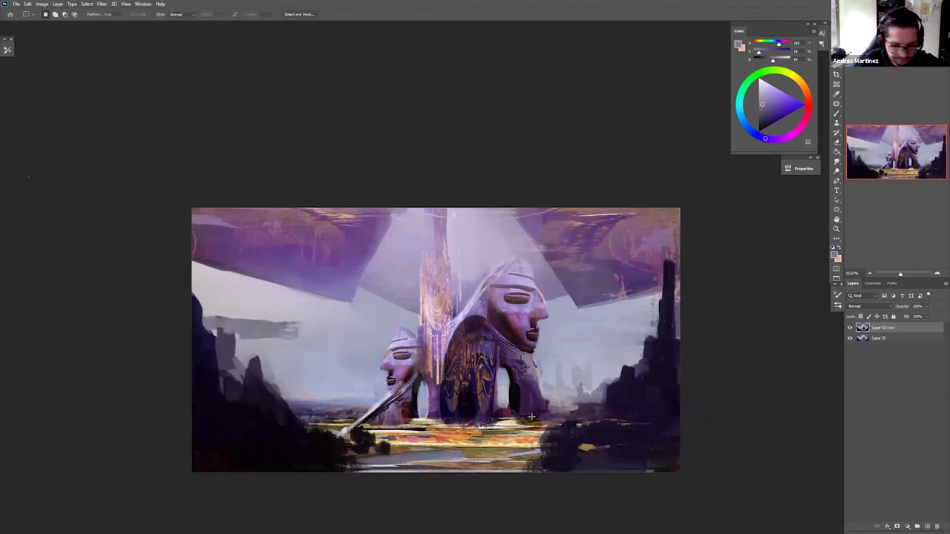
key("ctrl+u")
left_click_drag(716, 246, 700, 246)
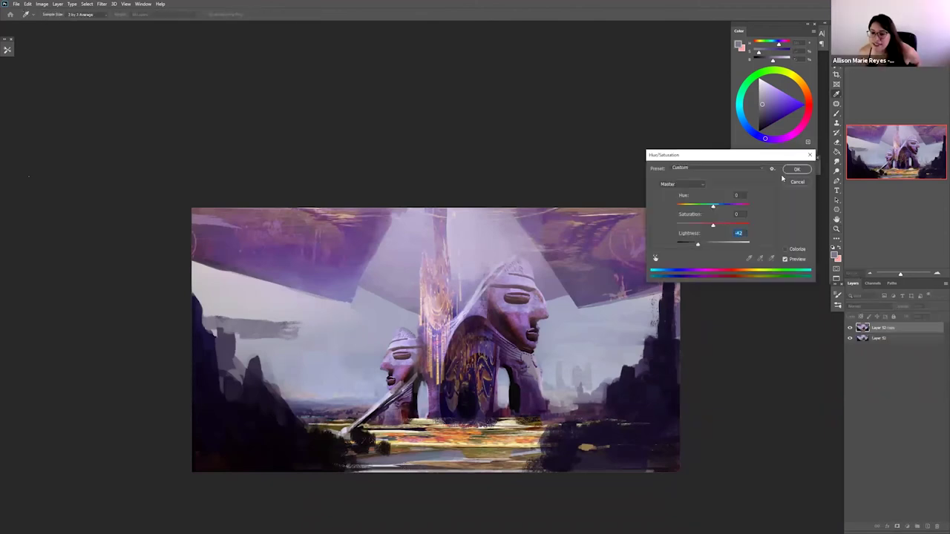
left_click(793, 172)
- Erase the darkened copy with a large soft eraser over the light beam, both mask statues, the open sky and inner ceiling edges
key("b")
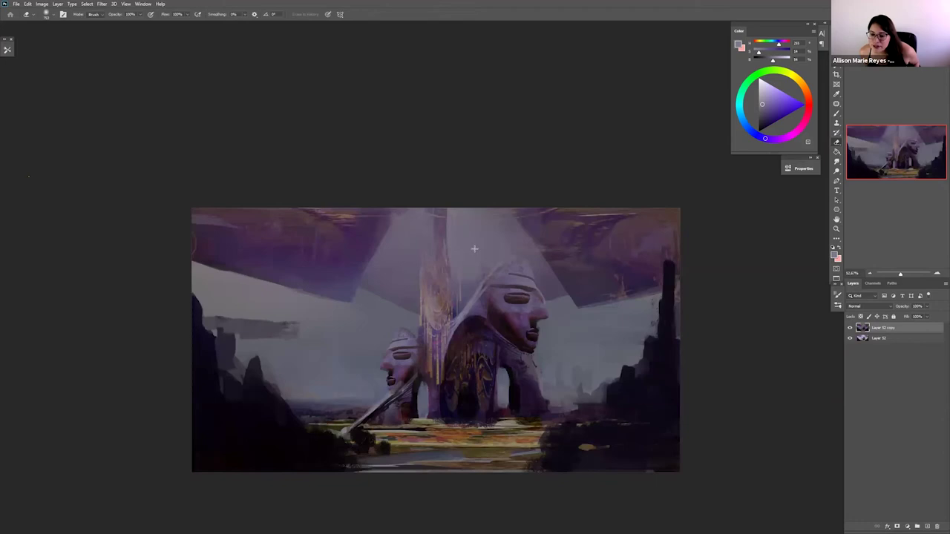
left_click_drag(470, 274, 442, 221)
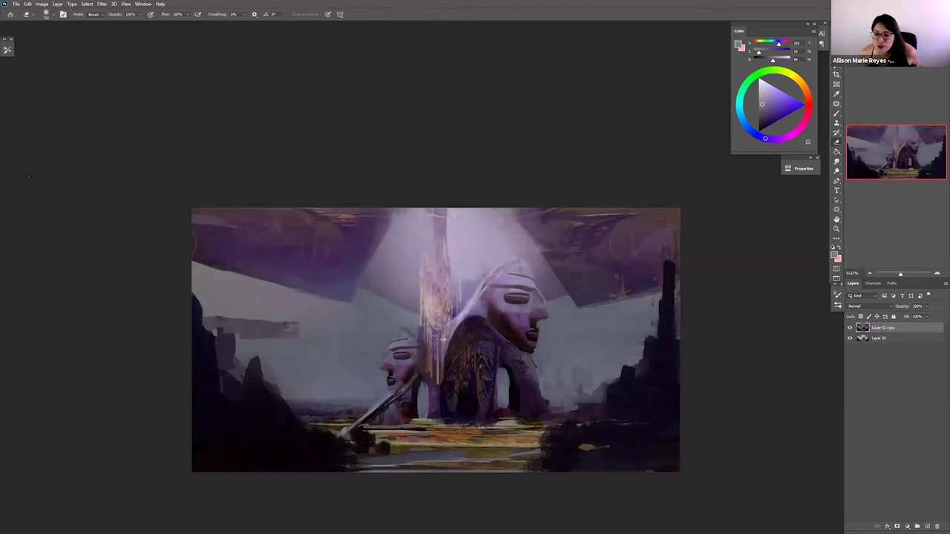
mouse_move(444, 343)
left_mouse_down()
mouse_move(501, 312)
mouse_move(502, 404)
left_mouse_up()
mouse_move(411, 369)
left_mouse_down()
mouse_move(292, 371)
mouse_move(320, 356)
left_mouse_up()
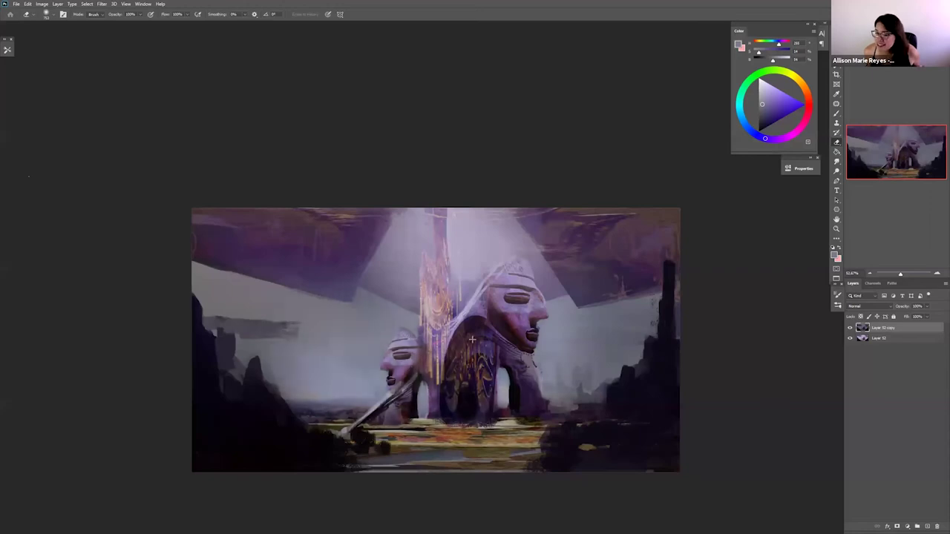
left_click_drag(600, 369, 613, 334)
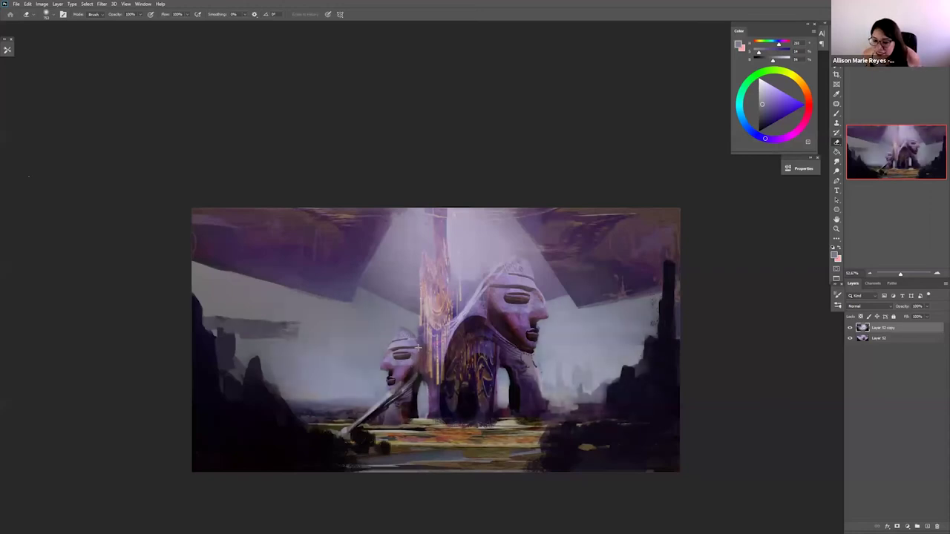
left_click_drag(408, 344, 379, 338)
mouse_move(280, 337)
left_mouse_down()
mouse_move(247, 315)
mouse_move(253, 328)
left_mouse_up()
left_click_drag(614, 348, 626, 340)
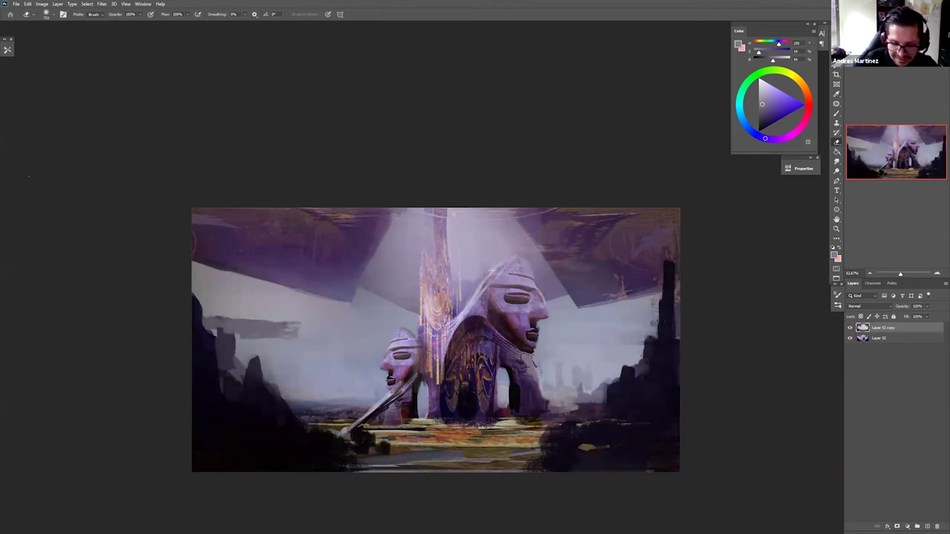
left_click_drag(489, 245, 539, 265)
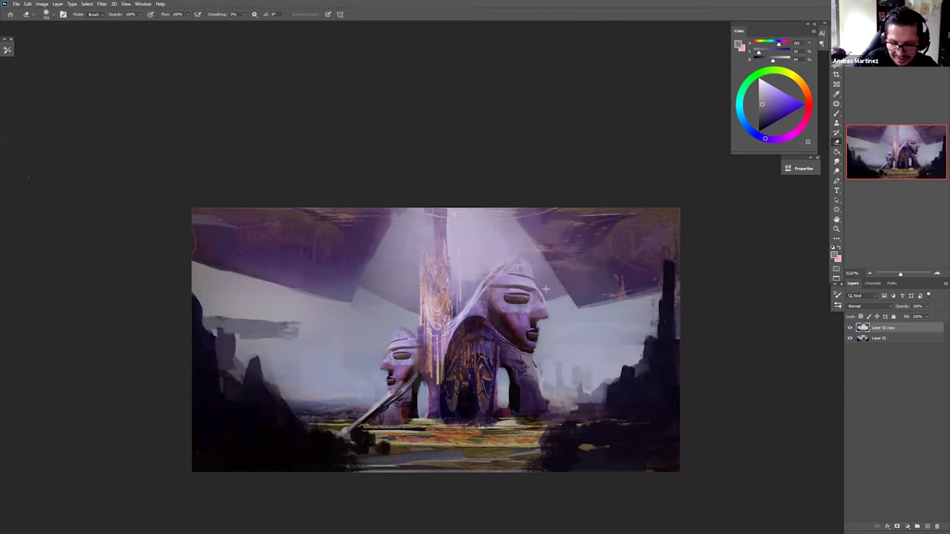
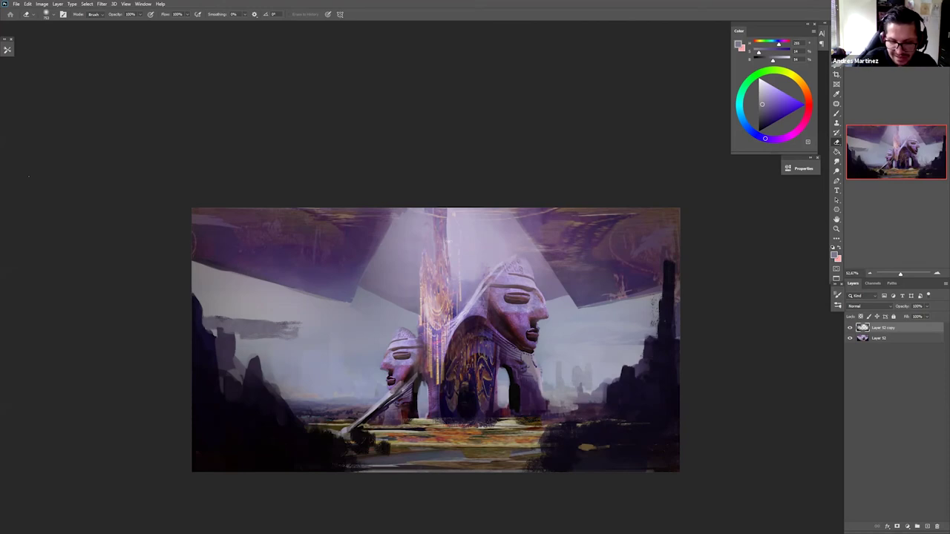
left_click_drag(396, 245, 371, 276)
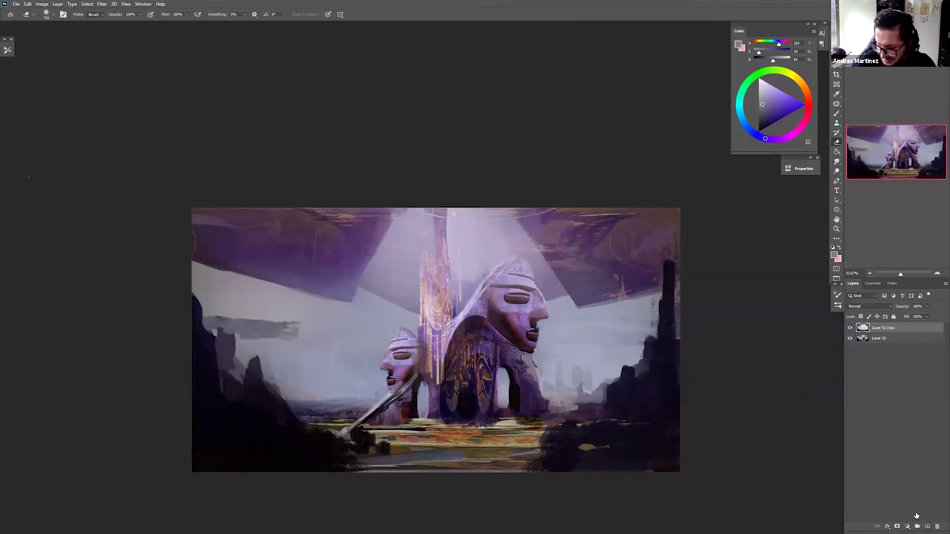
- Merge the darkened copy into the painting and add a new layer in Lighten mode above it
key("ctrl+e")
left_click(928, 527)
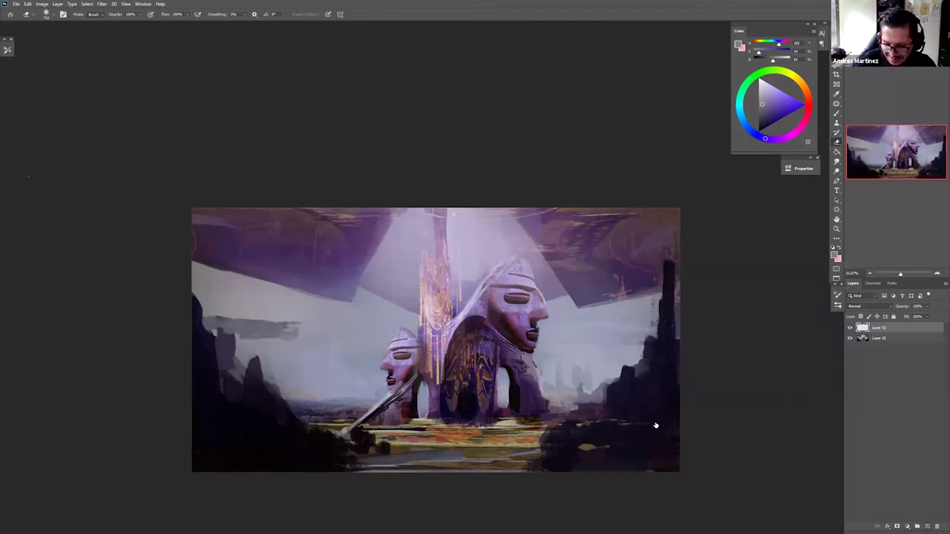
left_click(869, 308)
left_click(861, 364)
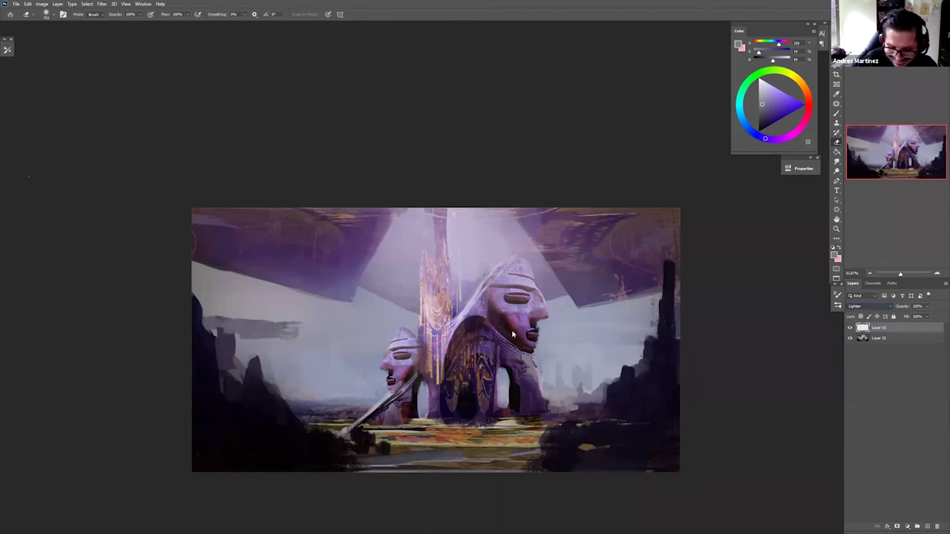
right_click(640, 338)
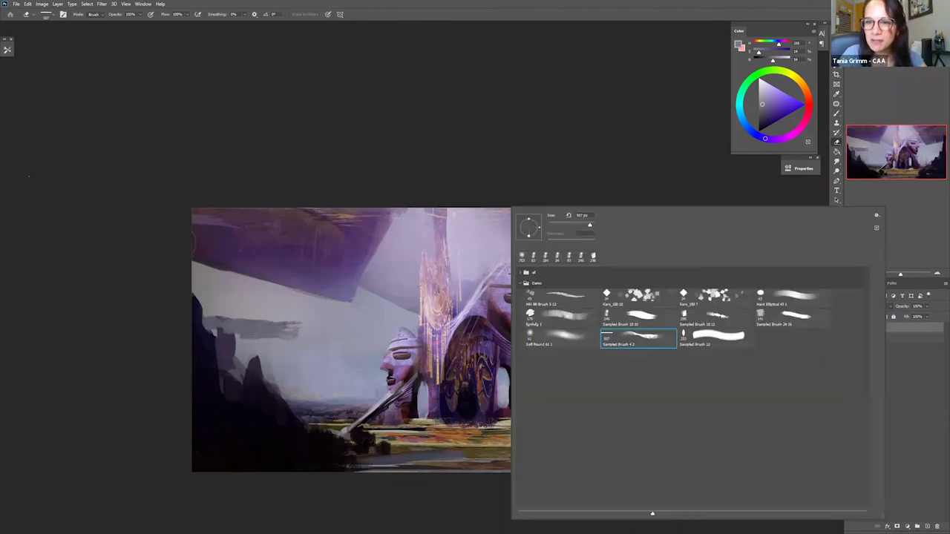
left_click(475, 314)
left_click_drag(495, 303, 484, 311)
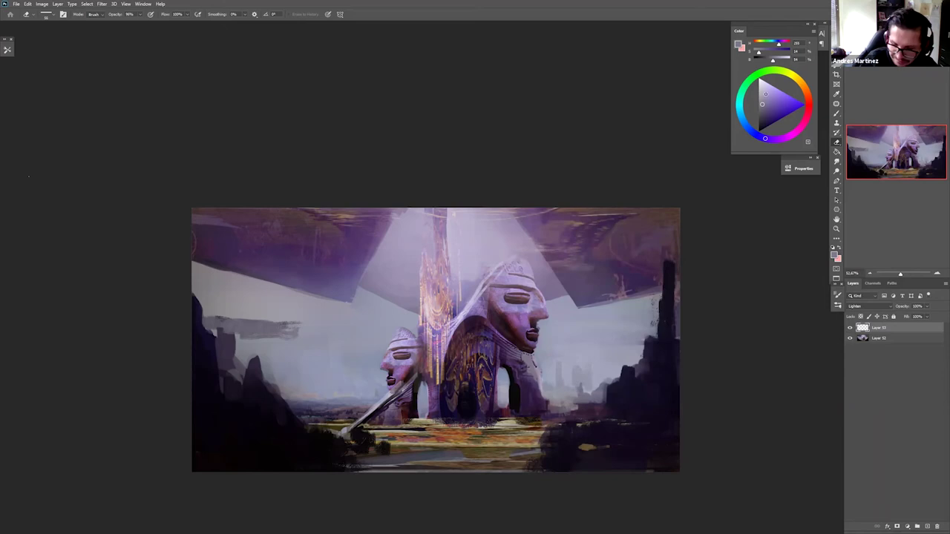
- Pick a pale lavender foreground colour and set the new layer's blend mode to Color Dodge, undoing the last trial change
left_click(766, 82)
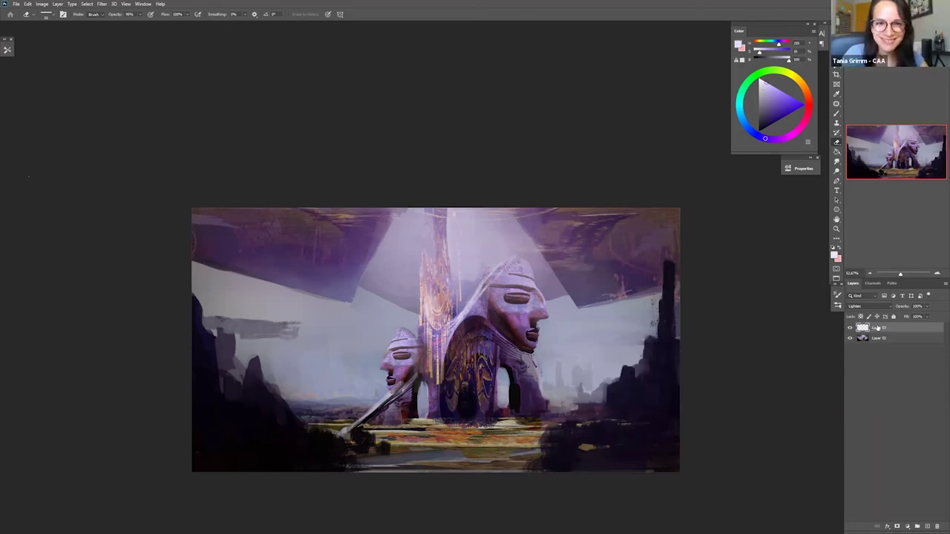
left_click(864, 306)
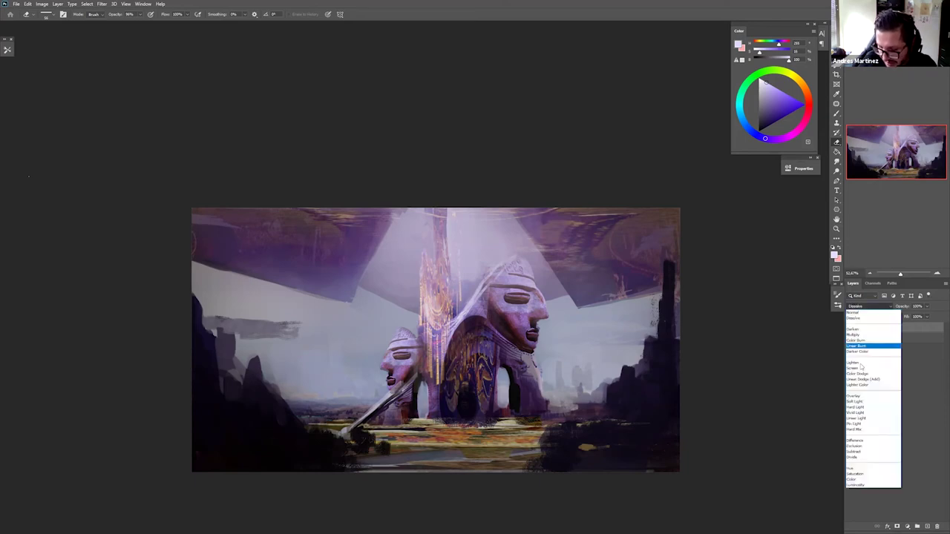
left_click(855, 374)
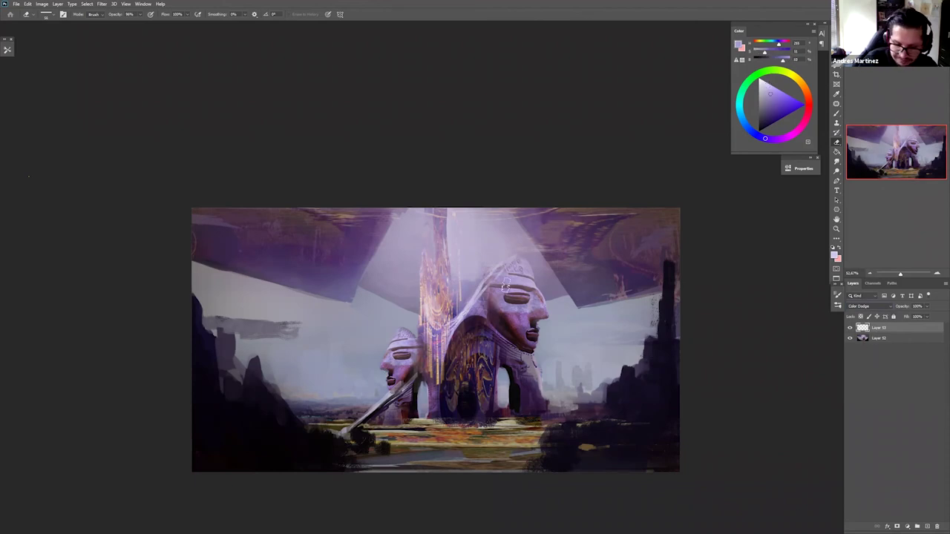
key("b")
key("ctrl+z")
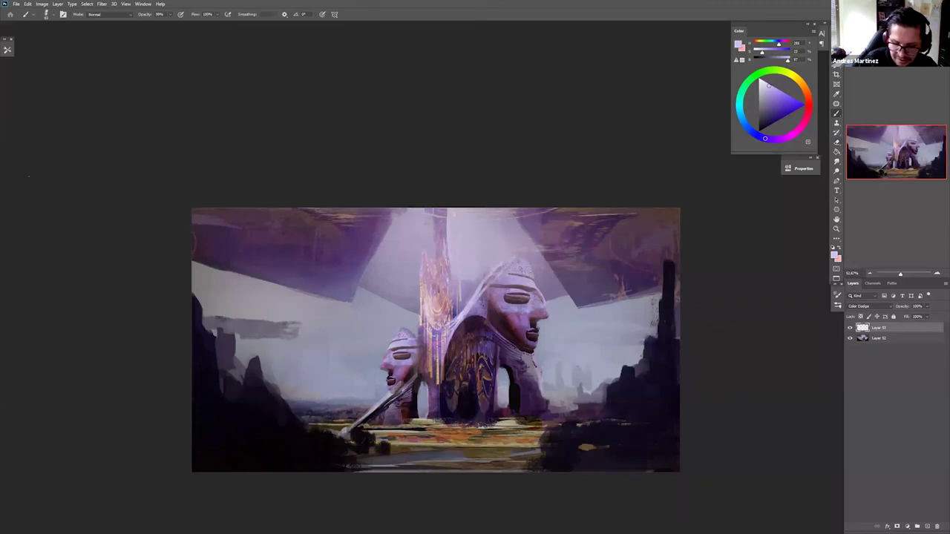
- Select the light-catching upper areas of both mask heads with the Lasso
key("l")
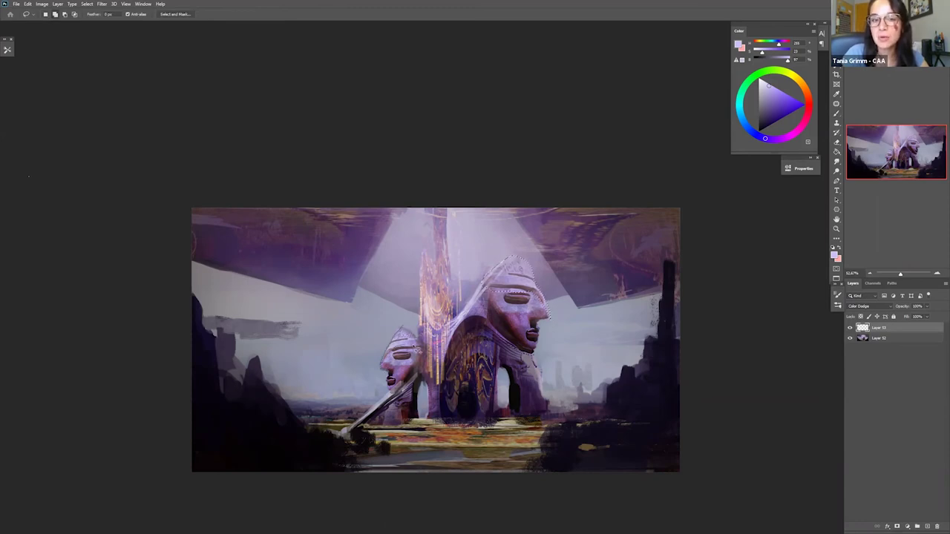
key("o")
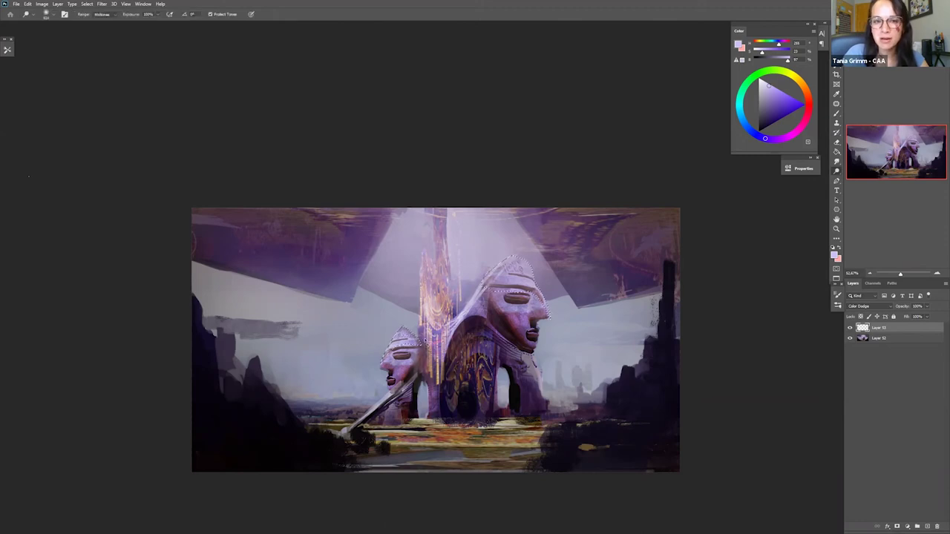
left_click_drag(425, 341, 363, 328)
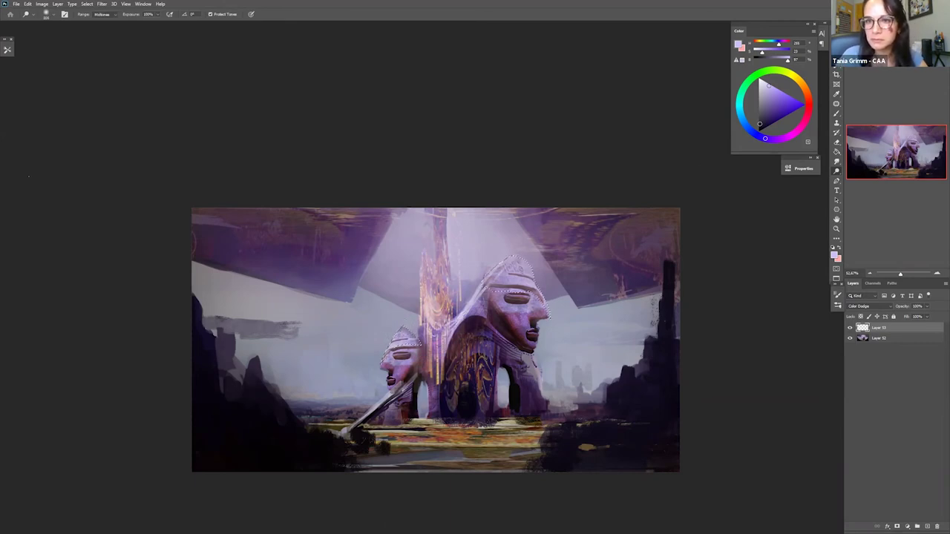
- Brighten the selected areas of both heads in white with the Hard Elliptical 45 1 brush and clear the selection
left_click_drag(760, 123, 760, 65)
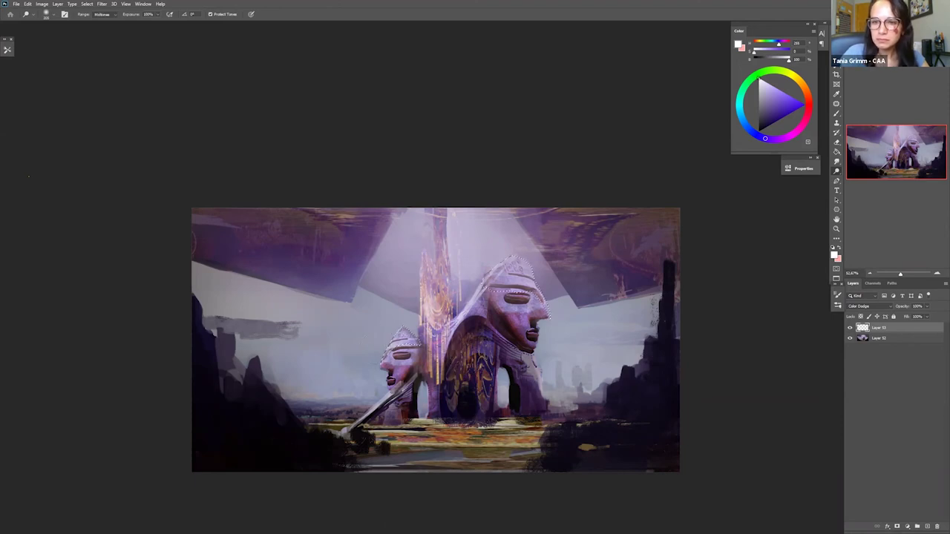
key("b")
right_click(642, 332)
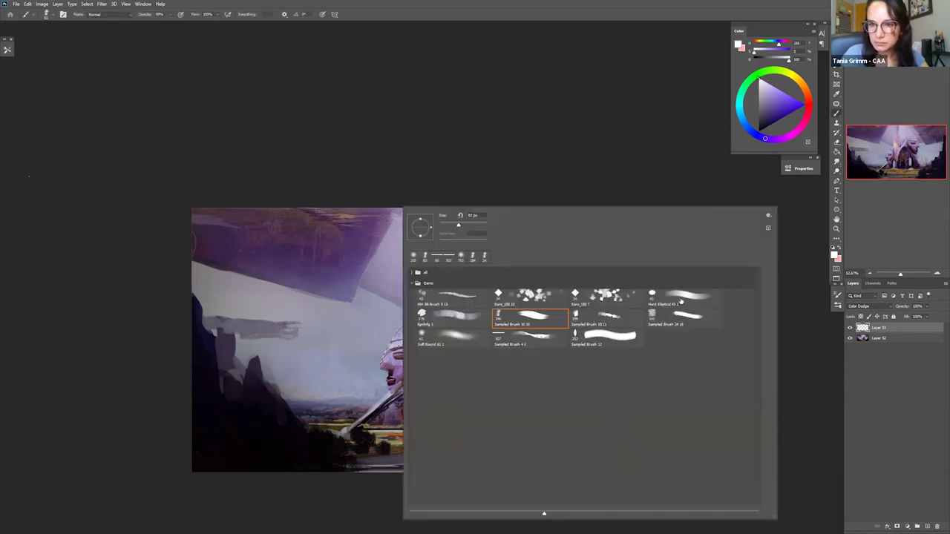
left_click(681, 300)
left_click(400, 331)
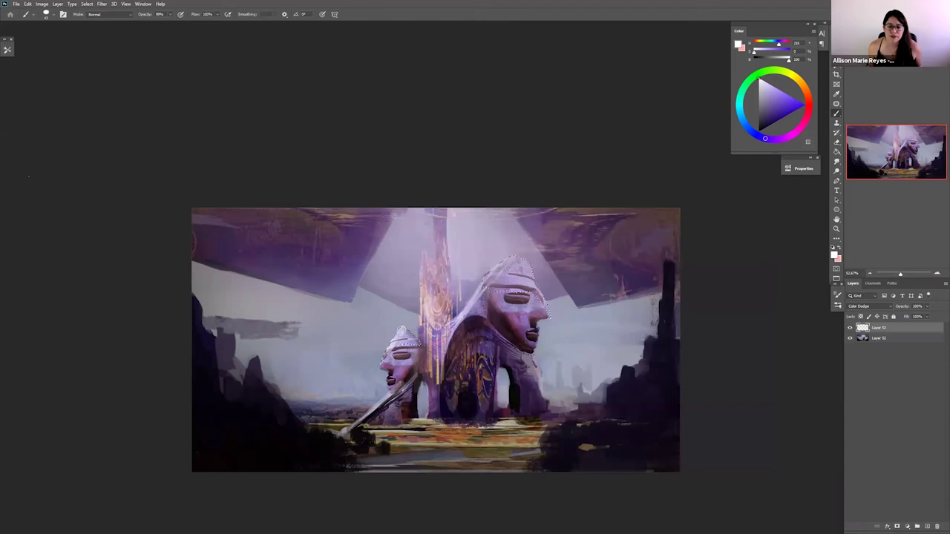
mouse_move(507, 261)
left_mouse_down()
mouse_move(536, 277)
mouse_move(498, 281)
mouse_move(527, 292)
mouse_move(530, 307)
mouse_move(505, 316)
left_mouse_up()
key("ctrl+d")
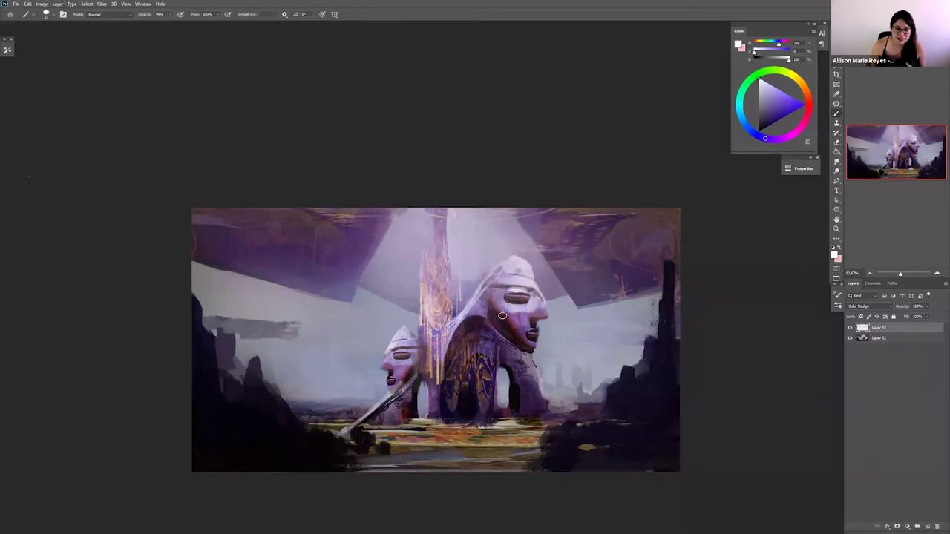
- Add white highlights under the large head's jaw and paint glowing clouds along the horizon on both sides of the statues
left_click_drag(519, 351, 489, 325)
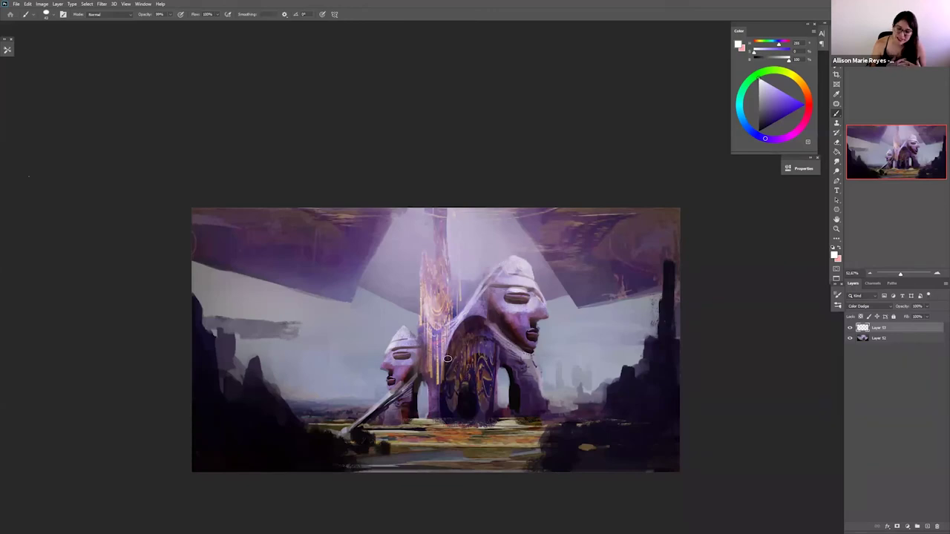
mouse_move(385, 384)
left_mouse_down()
mouse_move(358, 399)
mouse_move(286, 398)
mouse_move(361, 383)
left_mouse_up()
mouse_move(541, 386)
left_mouse_down()
mouse_move(609, 395)
mouse_move(533, 372)
mouse_move(533, 356)
mouse_move(575, 385)
mouse_move(620, 381)
mouse_move(539, 347)
left_mouse_up()
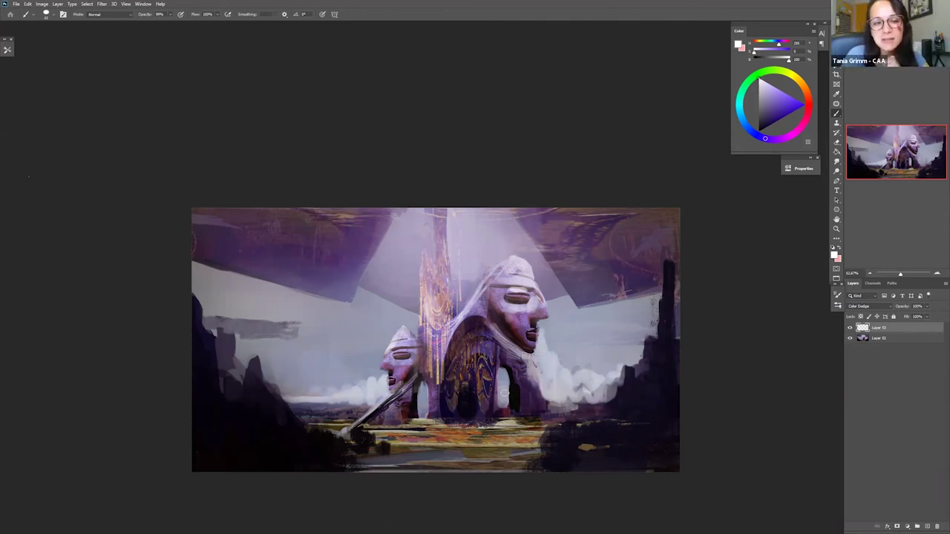
- Paint a white glow in the open gaps beneath both statues, merge the layer down and duplicate the merged layer
mouse_move(508, 390)
left_mouse_down()
mouse_move(504, 407)
mouse_move(501, 362)
mouse_move(502, 398)
left_mouse_up()
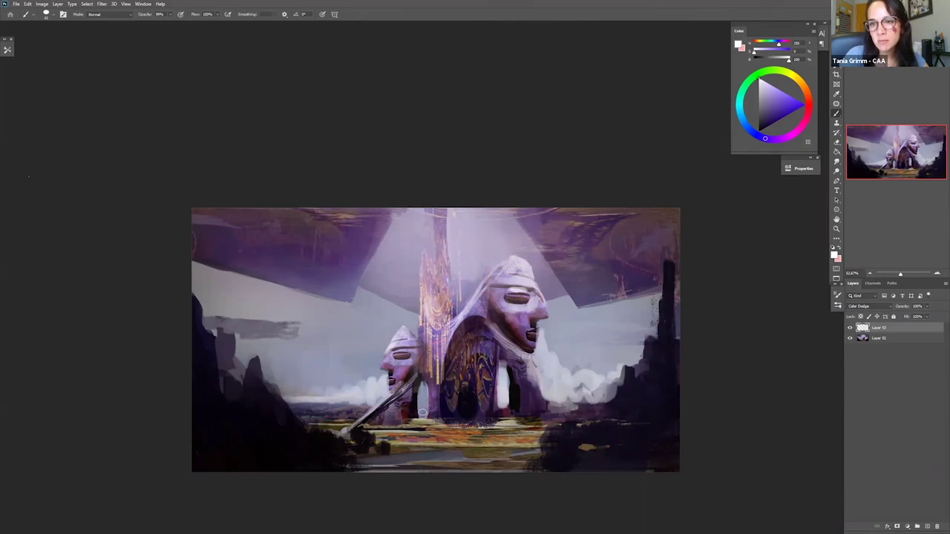
mouse_move(422, 413)
left_mouse_down()
mouse_move(396, 428)
mouse_move(340, 430)
left_mouse_up()
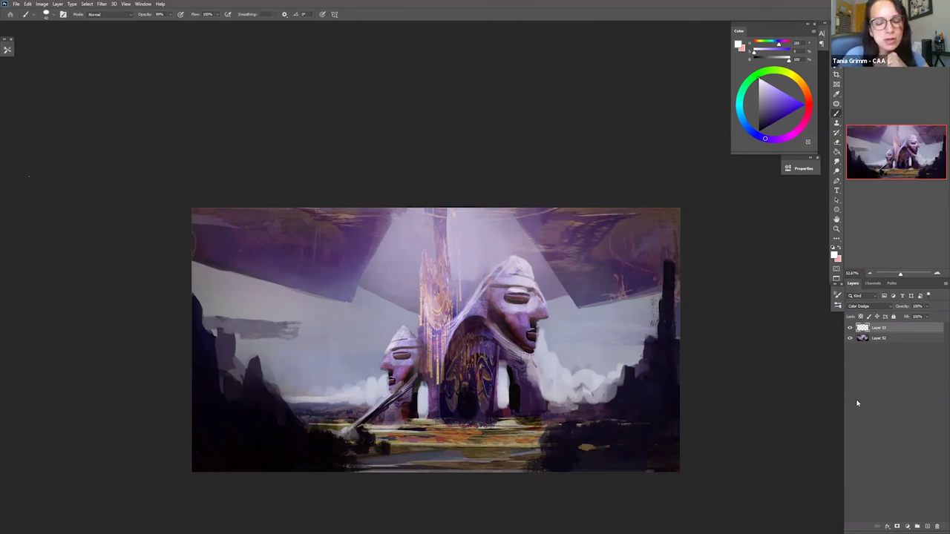
key("ctrl+e")
key("ctrl+j")
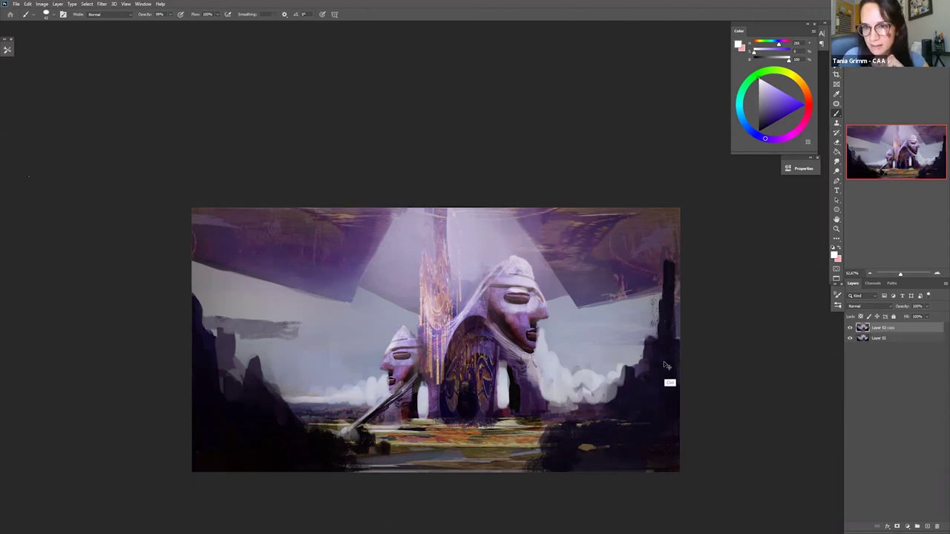
- Raise the saturation of the duplicated painting layer to +35 with Hue/Saturation
key("alt")
key("ctrl+u")
left_click_drag(713, 225, 730, 225)
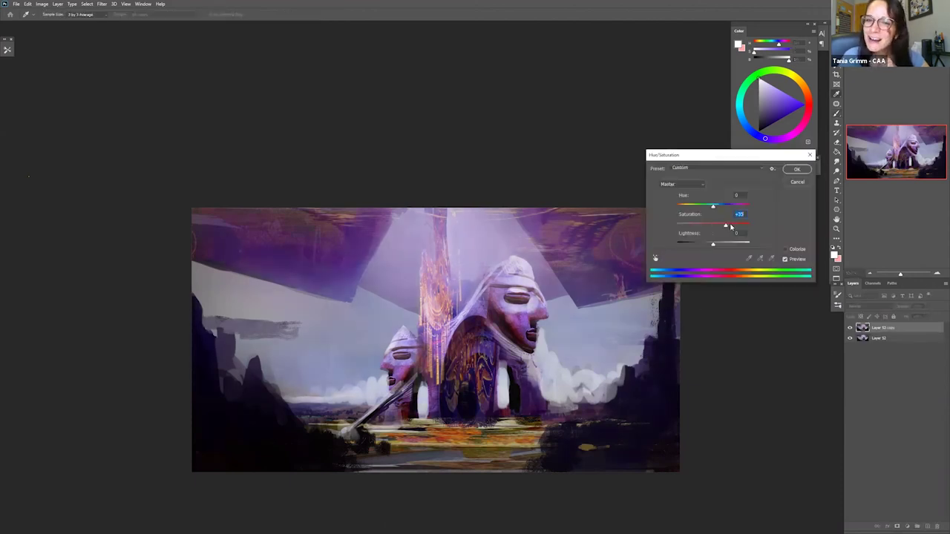
left_click(792, 170)
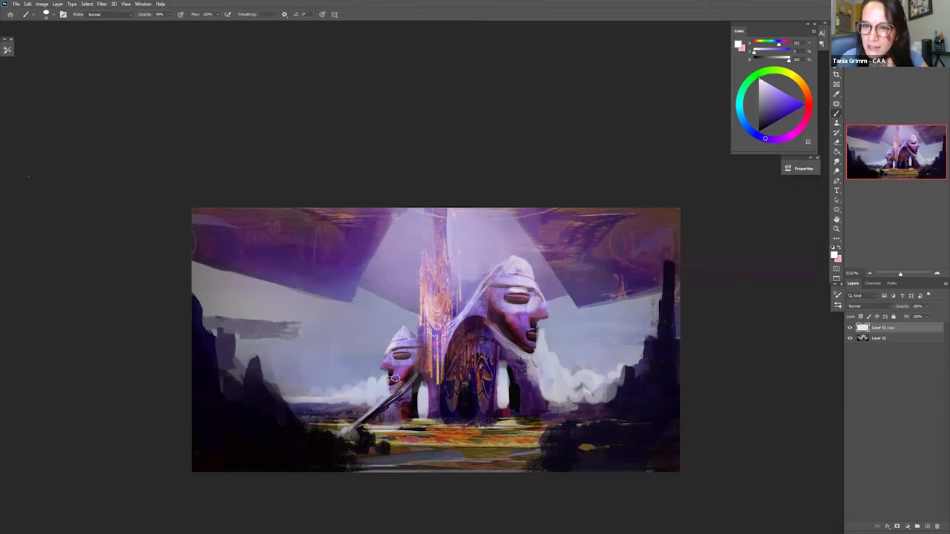
- Brush dark blue mist across the lower-left foreground with blues sampled from the painting, undoing the too-bright trial stroke
left_click(295, 439, "alt")
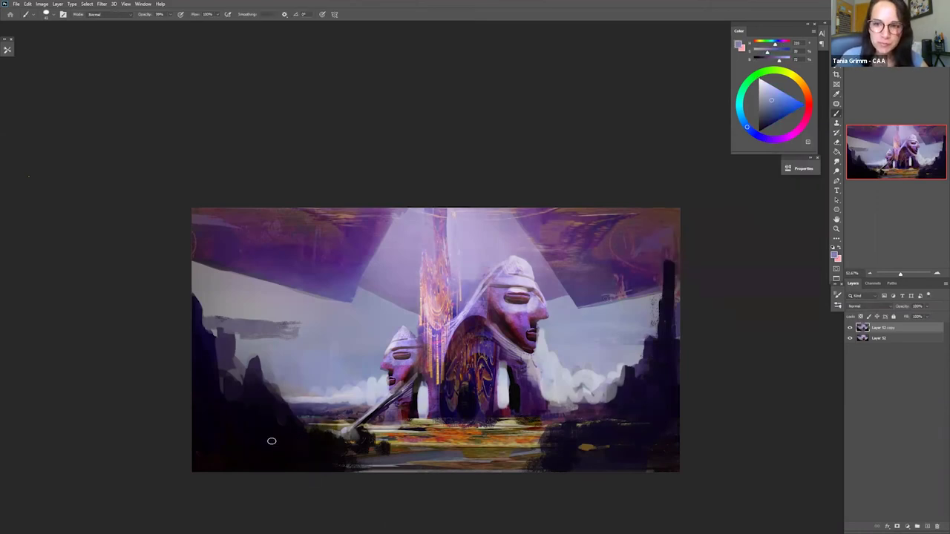
left_click_drag(271, 441, 297, 442)
left_click(784, 102)
key("ctrl+z")
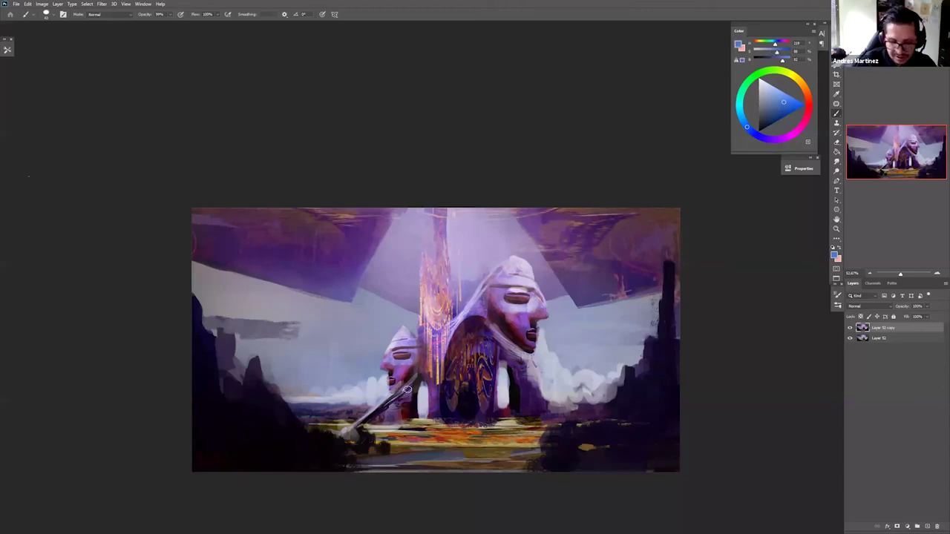
mouse_move(338, 448)
left_mouse_down()
mouse_move(273, 447)
mouse_move(267, 436)
mouse_move(343, 450)
left_mouse_up()
left_click(293, 443, "alt")
left_click(324, 437, "alt")
left_click(335, 452, "alt")
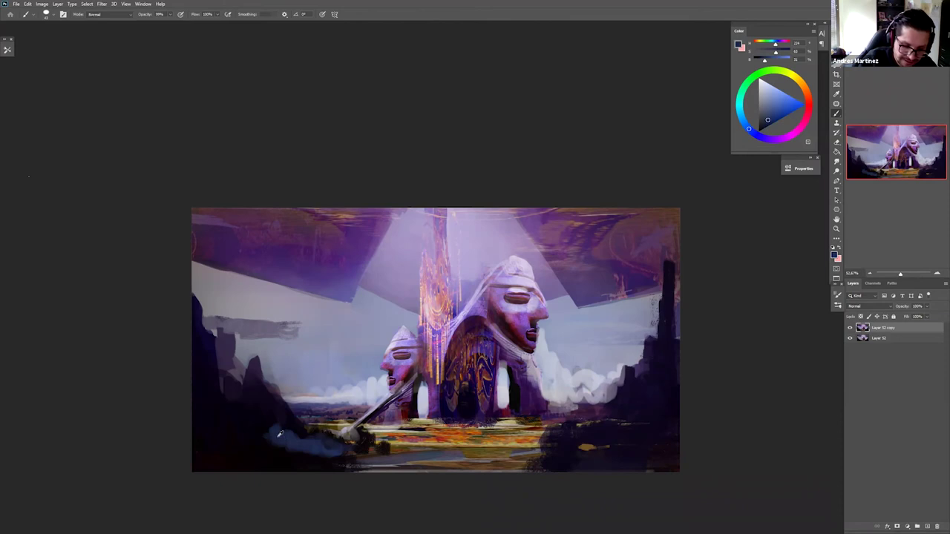
mouse_move(261, 432)
left_mouse_down()
mouse_move(233, 442)
mouse_move(219, 419)
mouse_move(196, 422)
mouse_move(193, 449)
mouse_move(265, 463)
mouse_move(311, 457)
left_mouse_up()
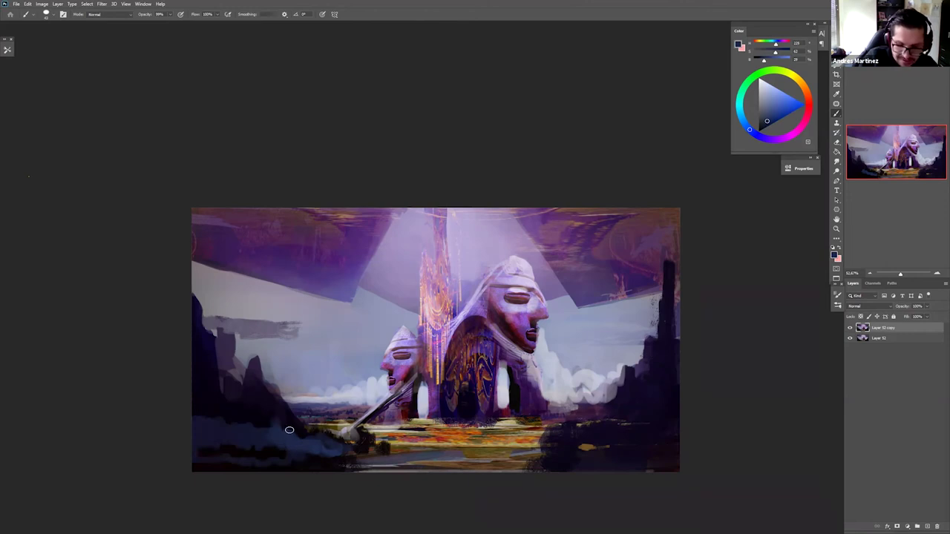
- Blend the mist with sampled dark blues and near-blacks and extend the blue tone up the rocks on the painting's left edge
left_click(288, 428, "alt")
left_click_drag(296, 449, 345, 457)
left_click(231, 438, "alt")
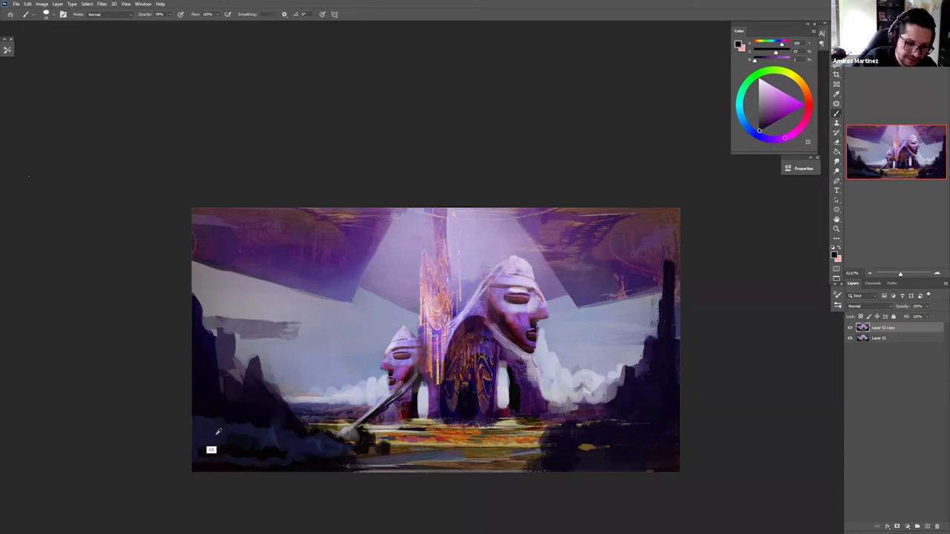
left_click(205, 431, "alt")
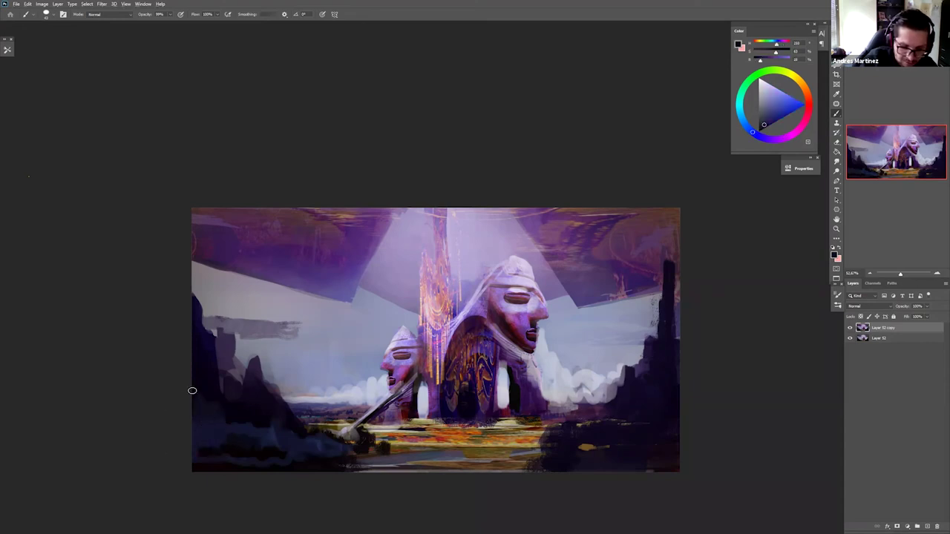
left_click(212, 409, "alt")
left_click_drag(201, 382, 214, 393)
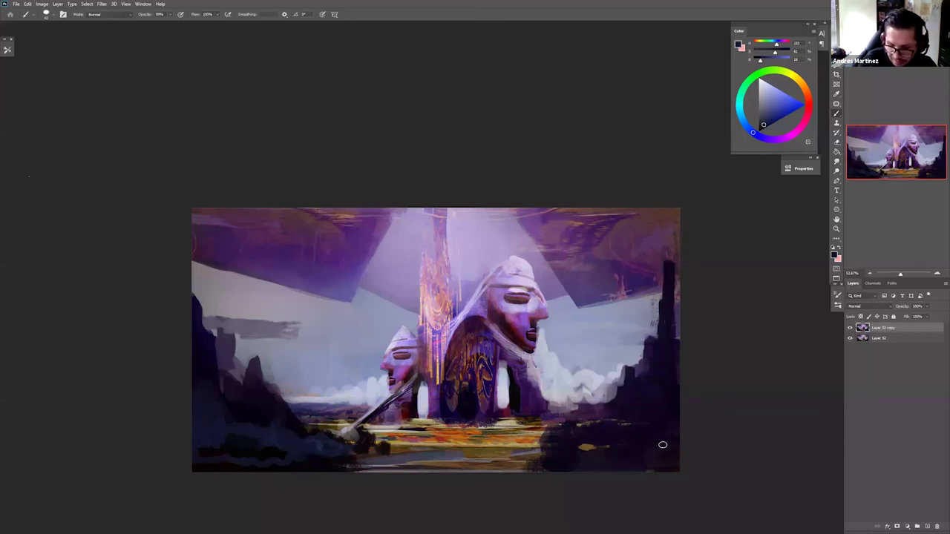
- Choose a deep saturated blue and paint it over the right-hand foreground and rocks, undoing the pale blue trial stroke
left_click_drag(772, 117, 762, 163)
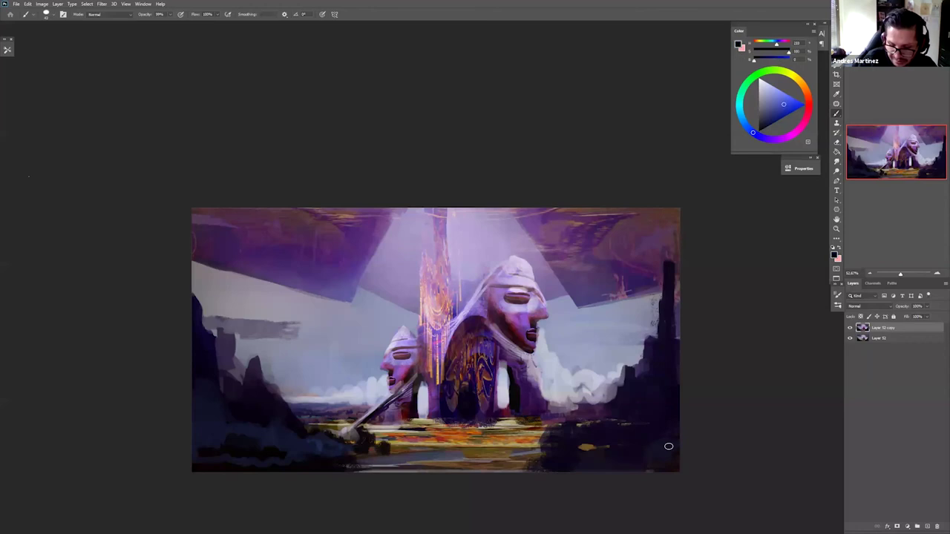
left_click(778, 92)
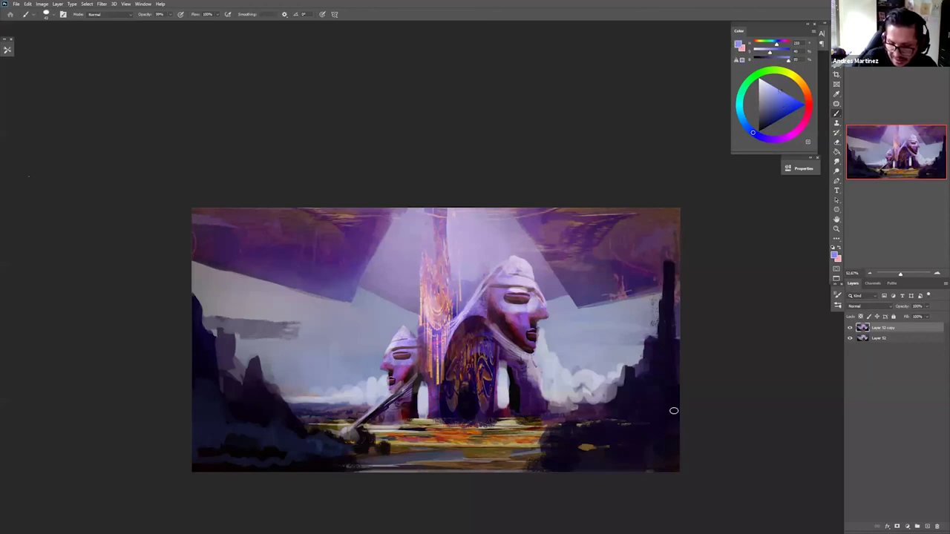
left_click_drag(668, 439, 675, 444)
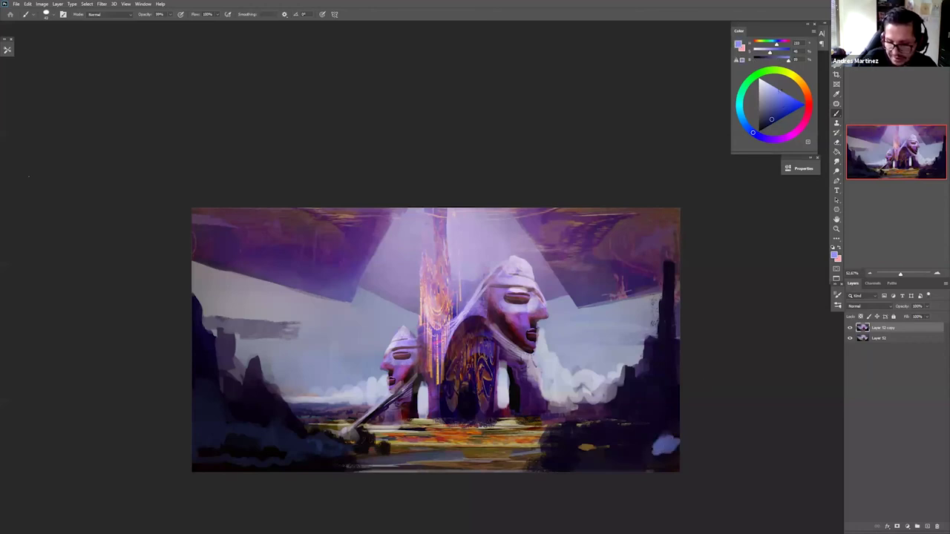
left_click_drag(772, 120, 776, 114)
key("ctrl+z")
mouse_move(660, 431)
left_mouse_down()
mouse_move(670, 440)
mouse_move(654, 447)
mouse_move(579, 432)
mouse_move(559, 439)
left_mouse_up()
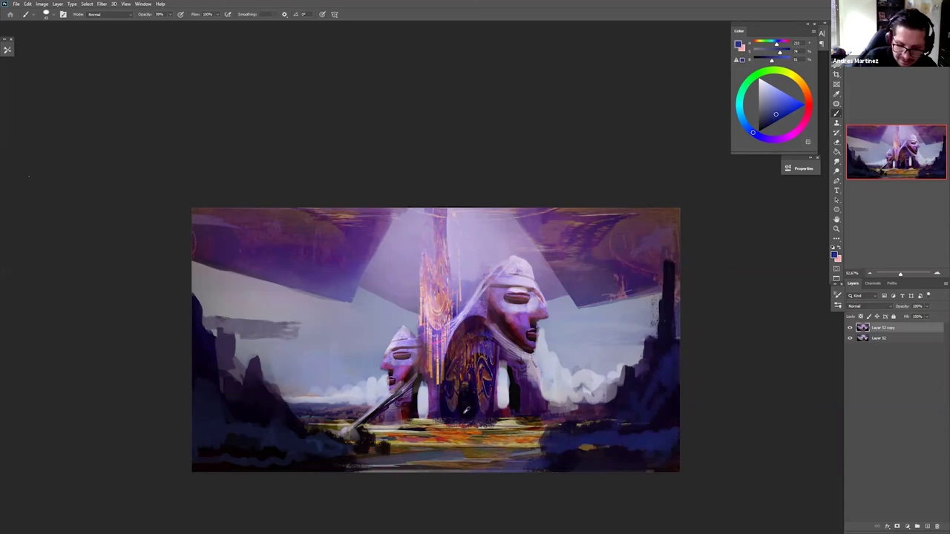
- Paint a small dark oval pool on the orange ground in front of the statues and recolour it deep blue
left_click(444, 442, "alt")
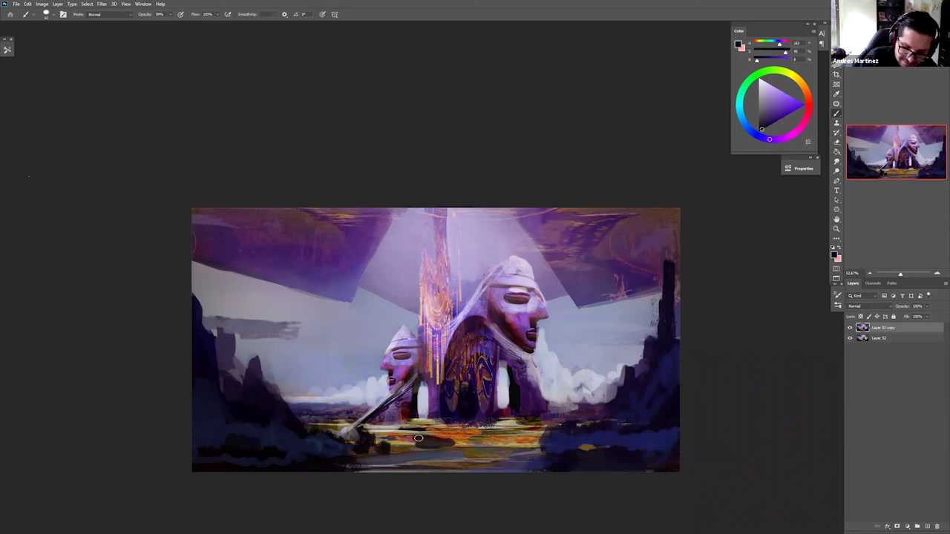
mouse_move(418, 439)
left_mouse_down()
mouse_move(457, 446)
mouse_move(416, 444)
mouse_move(424, 448)
mouse_move(452, 444)
left_mouse_up()
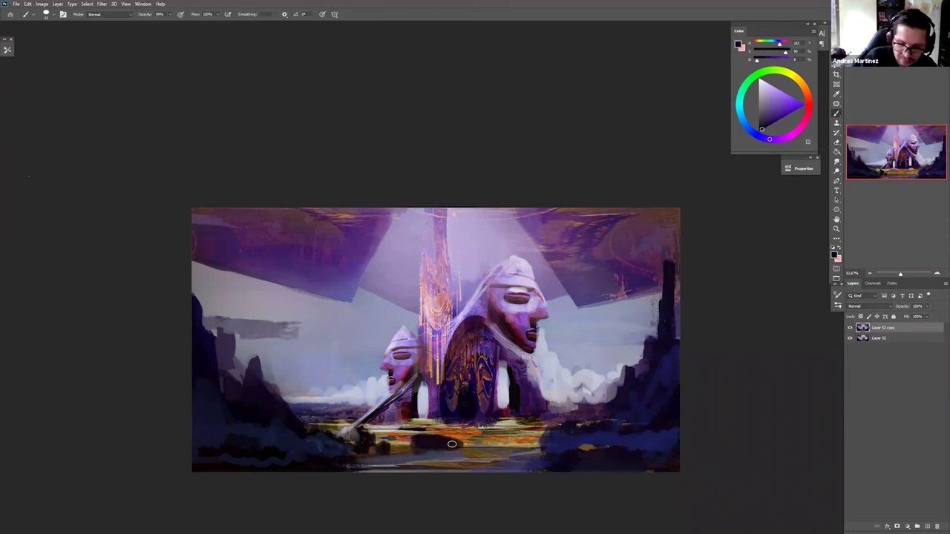
left_click(778, 103)
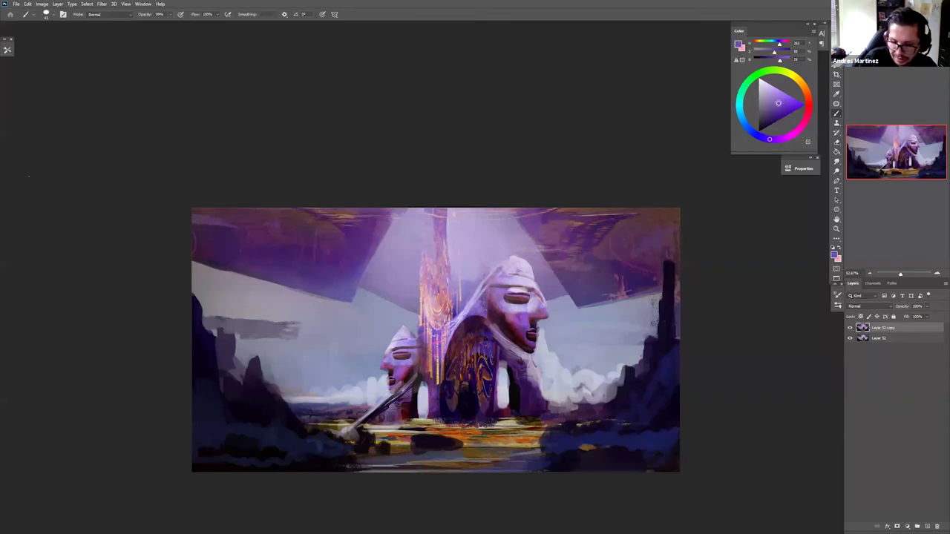
left_click(752, 133)
left_click_drag(448, 446, 423, 449)
left_click(774, 114)
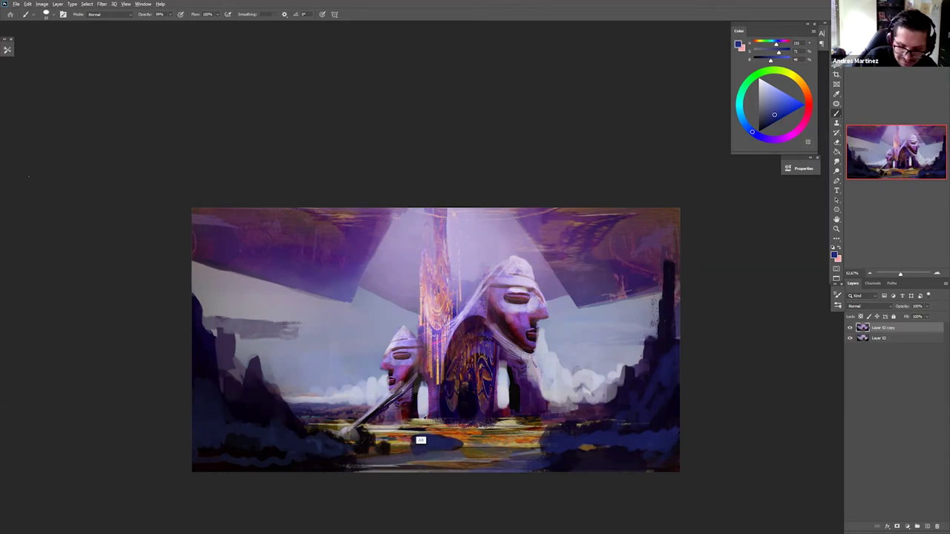
- Trim the blue pool's edges and paint the surrounding ground with sampled ochre and orange tones
left_click(421, 422, "alt")
mouse_move(431, 450)
left_mouse_down()
mouse_move(420, 455)
mouse_move(467, 448)
mouse_move(469, 438)
mouse_move(443, 434)
left_mouse_up()
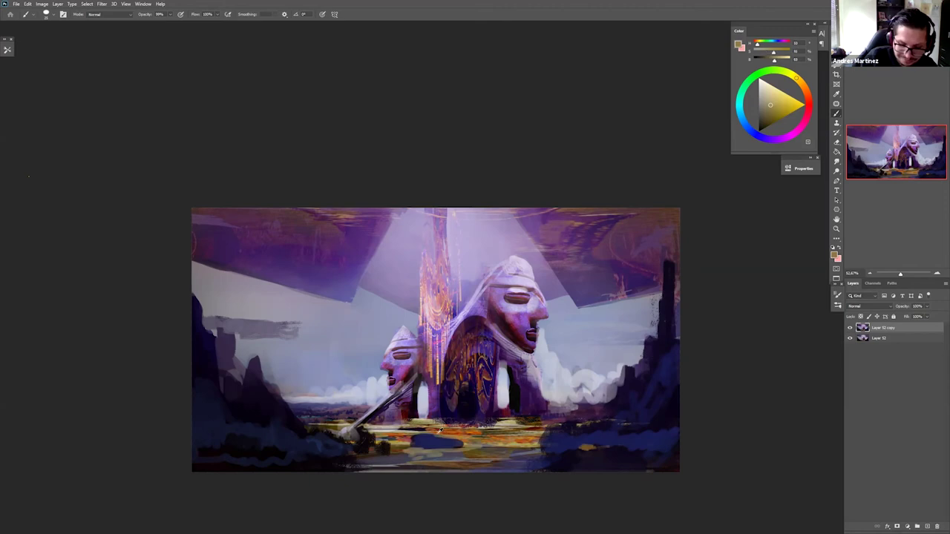
left_click(426, 436, "alt")
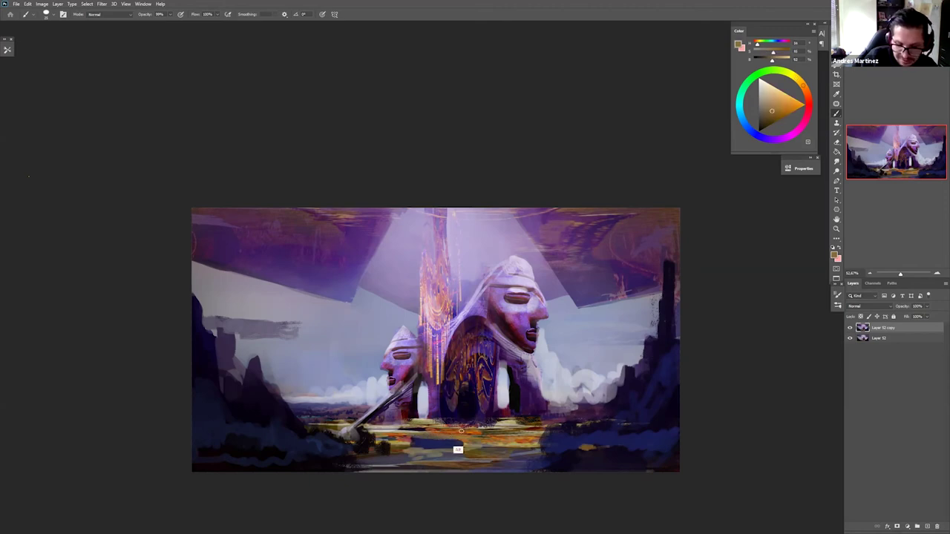
left_click(453, 434, "alt")
left_click_drag(413, 436, 521, 435)
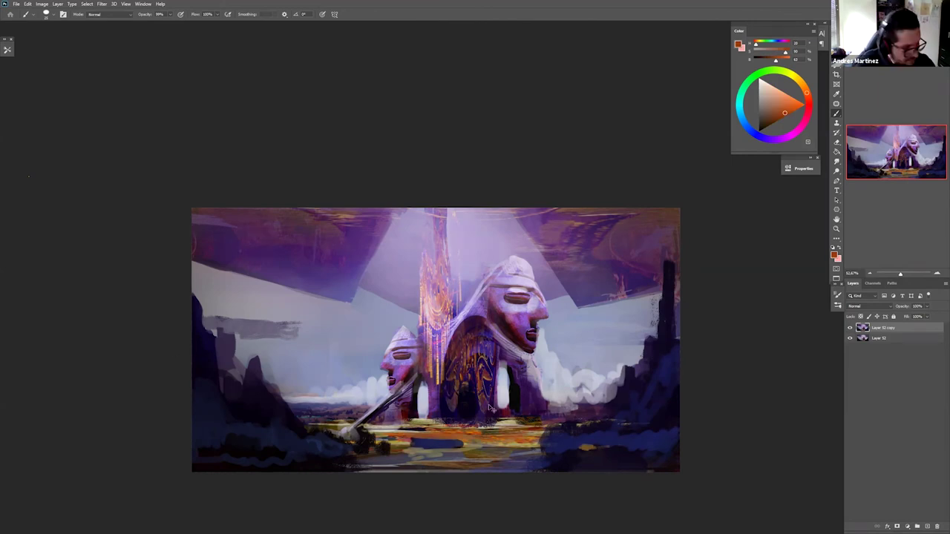
- Paste the night photo of the lit church and buildings and set its layer's blend mode to Lighten
key("ctrl+v")
key("v")
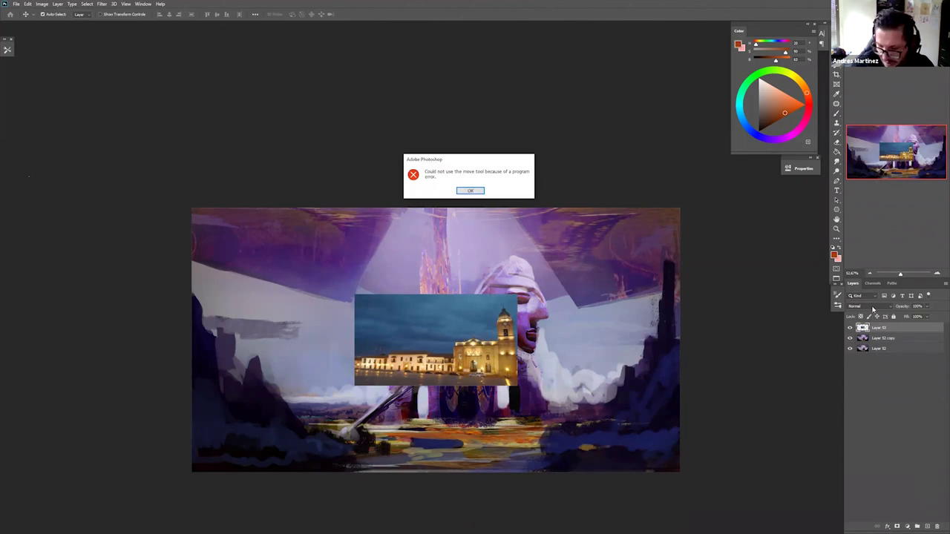
key("Return")
left_click(861, 306)
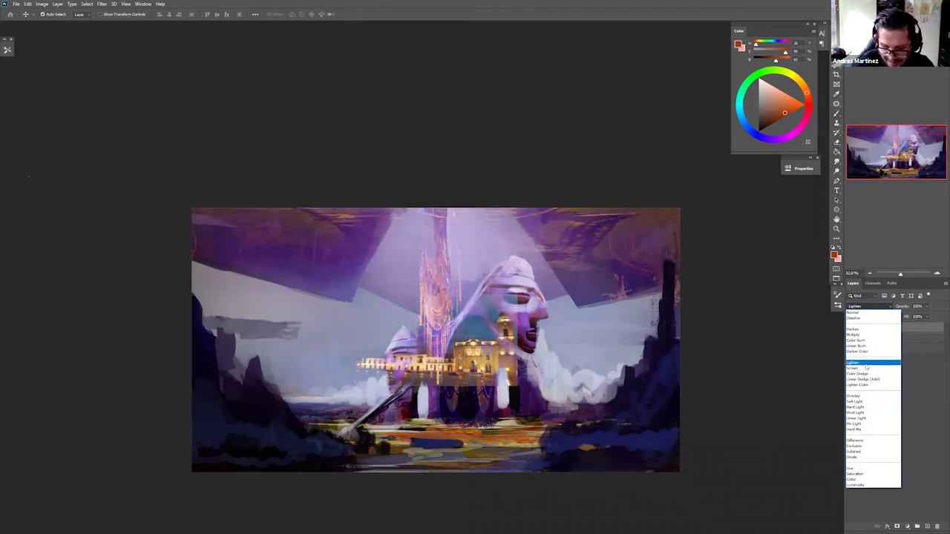
left_click(860, 362)
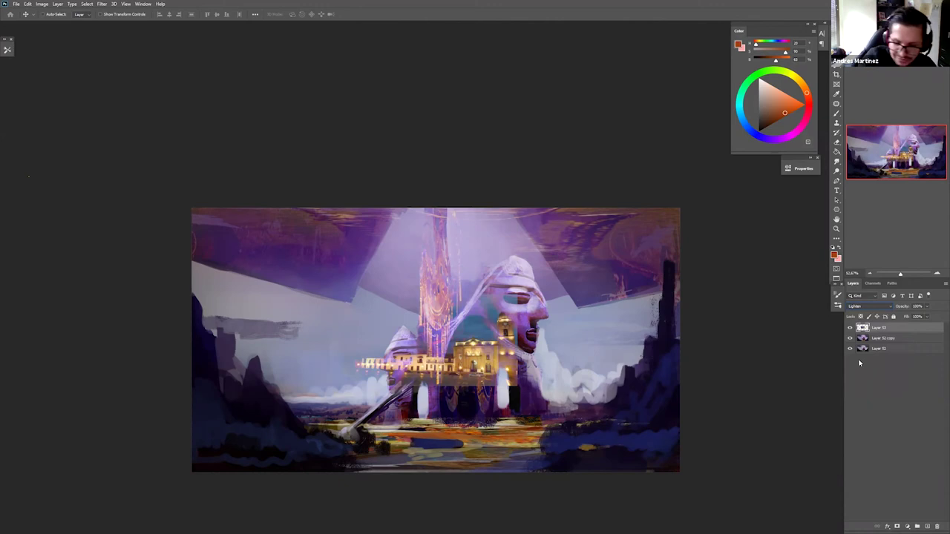
- Darken the midtones of the pasted church photo with Levels
key("ctrl+l")
left_click_drag(796, 224, 810, 226)
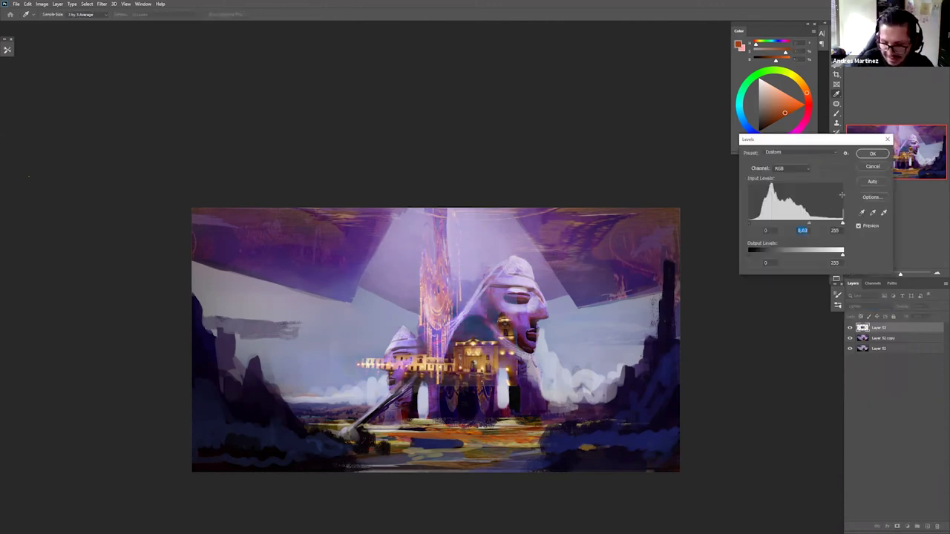
left_click(872, 155)
- Move the church photo down to the ground line at the statues' base and squash it vertically with Free Transform
key("ctrl+t")
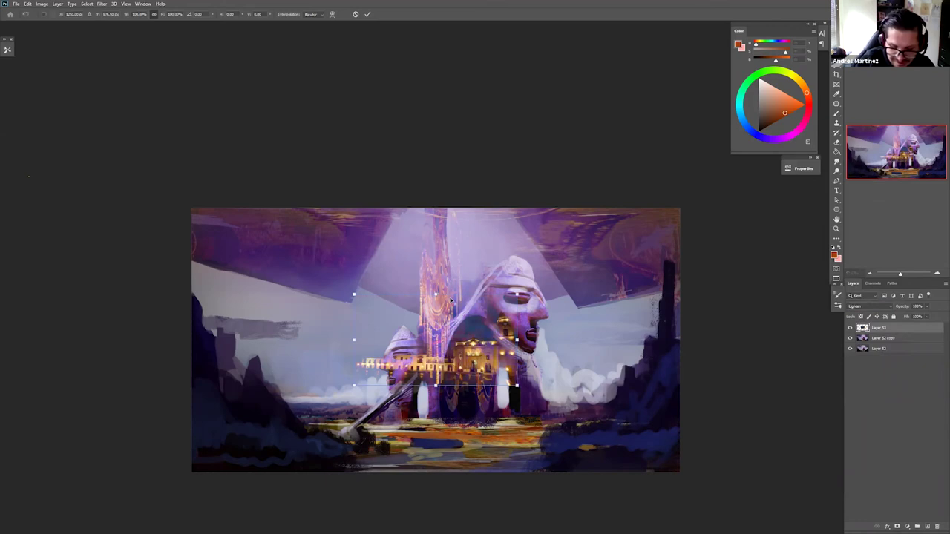
left_click_drag(479, 380, 500, 426)
left_click_drag(520, 341, 553, 380)
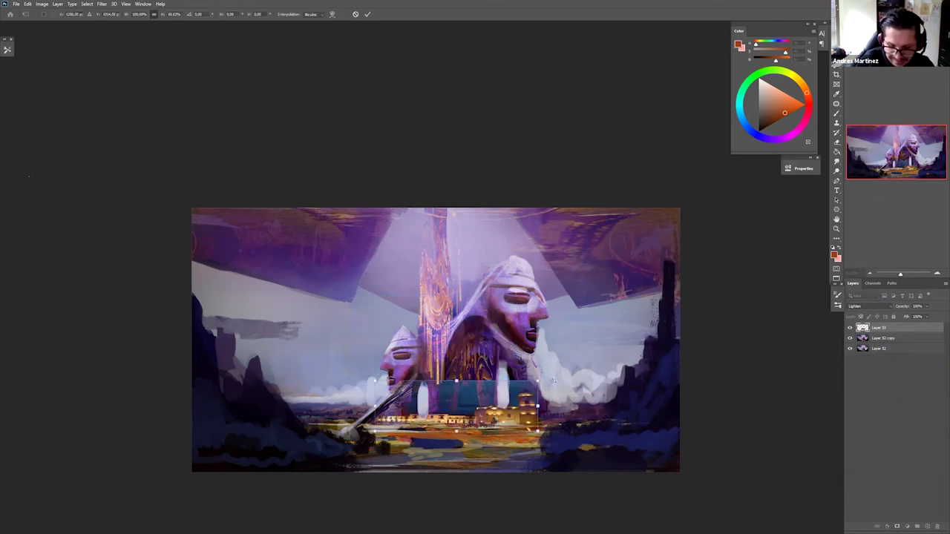
key("Return")
- Erase the photo's leftover sky and hard edges around the lit buildings with a textured eraser brush
key("b")
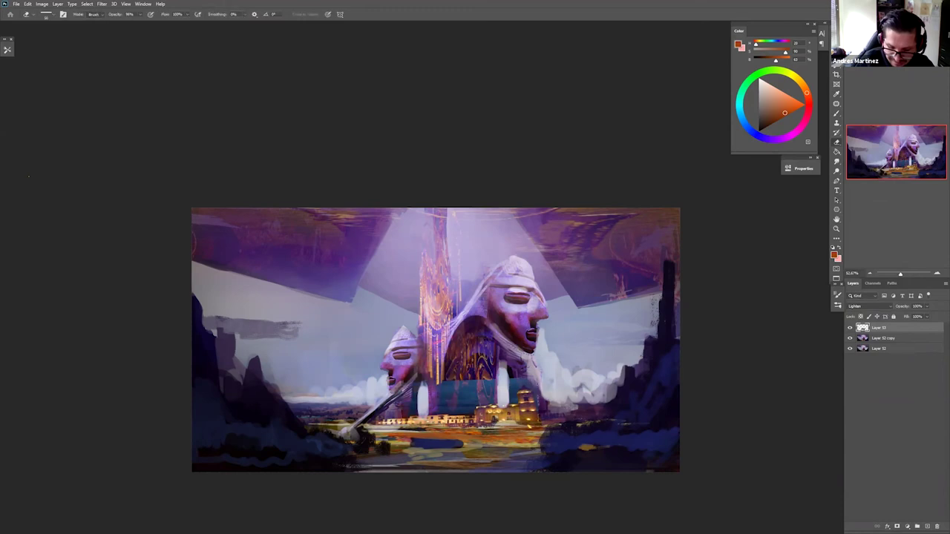
right_click(536, 208)
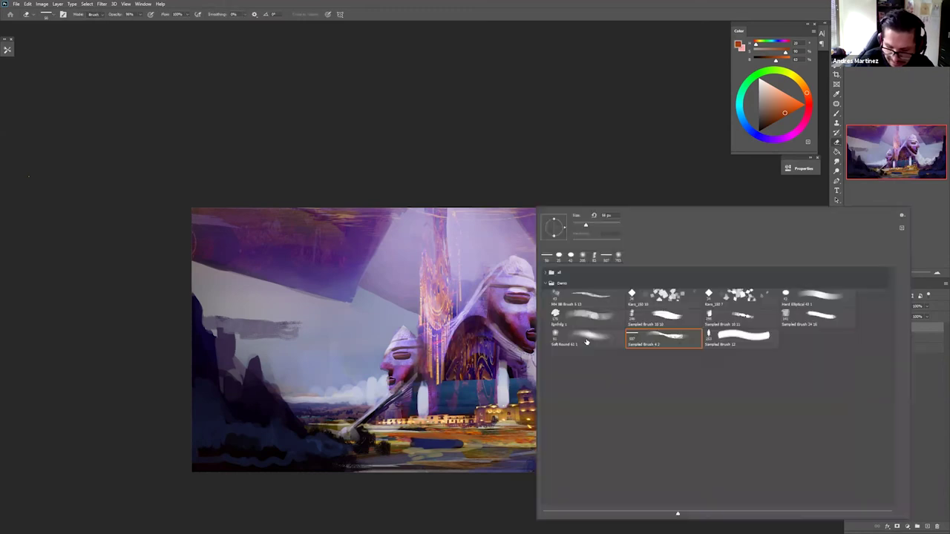
left_click(587, 318)
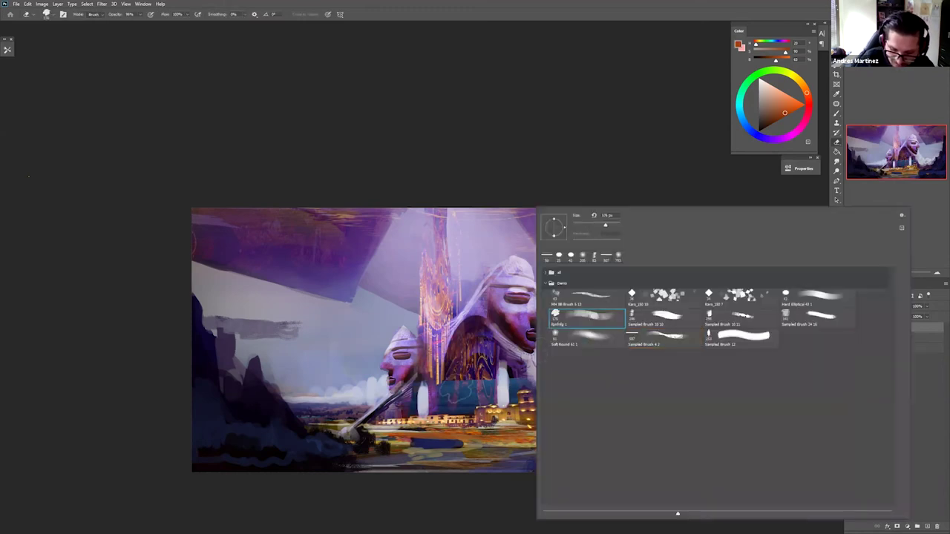
left_click_drag(455, 392, 419, 391)
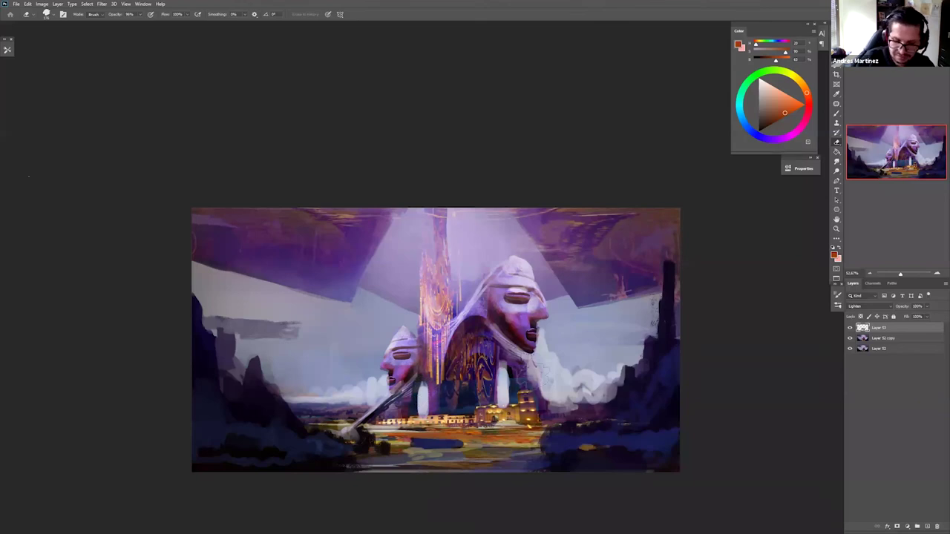
mouse_move(534, 390)
left_mouse_down()
mouse_move(556, 385)
mouse_move(551, 400)
left_mouse_up()
left_click_drag(531, 398, 529, 431)
scroll(540, 455, "up", 1)
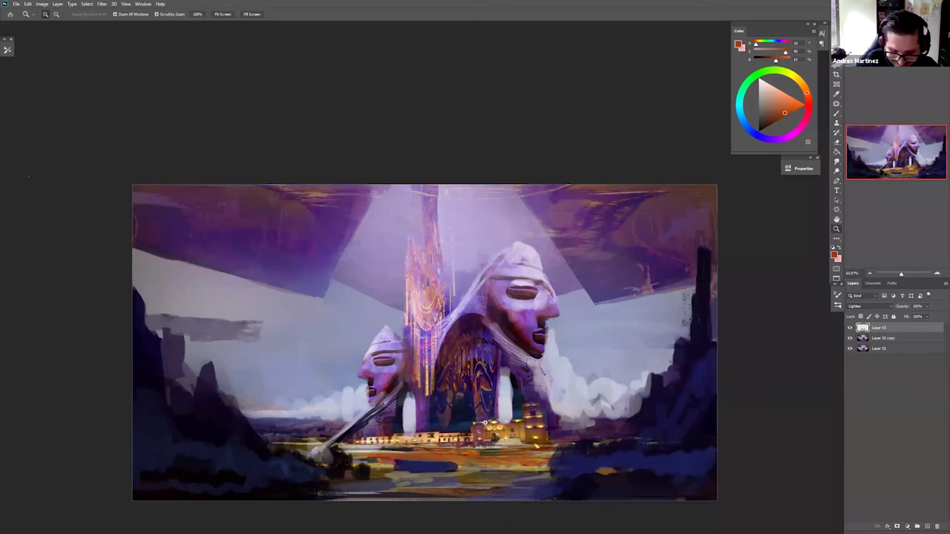
scroll(487, 423, "up", 2)
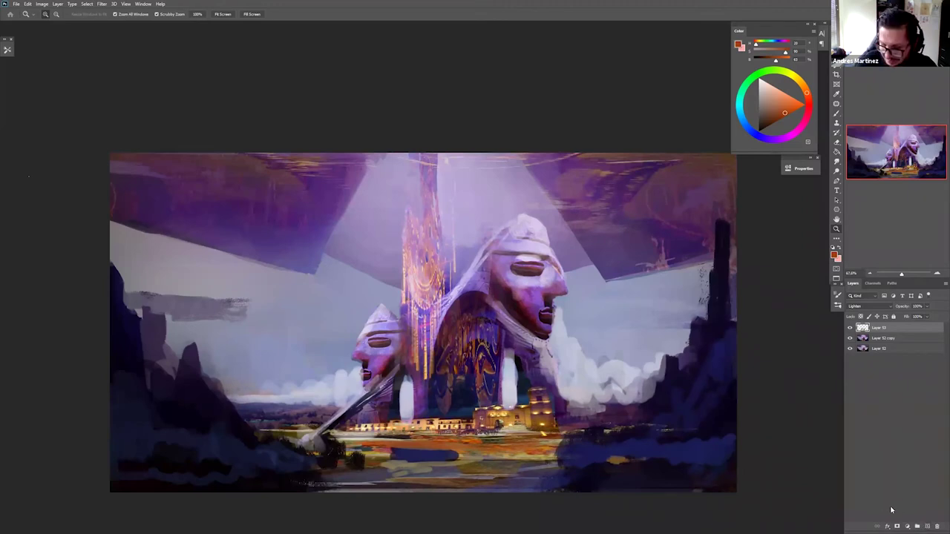
- Merge the lit church photo layer into the painting copy below it and flip the whole canvas horizontally
key("ctrl+e")
left_click(837, 160)
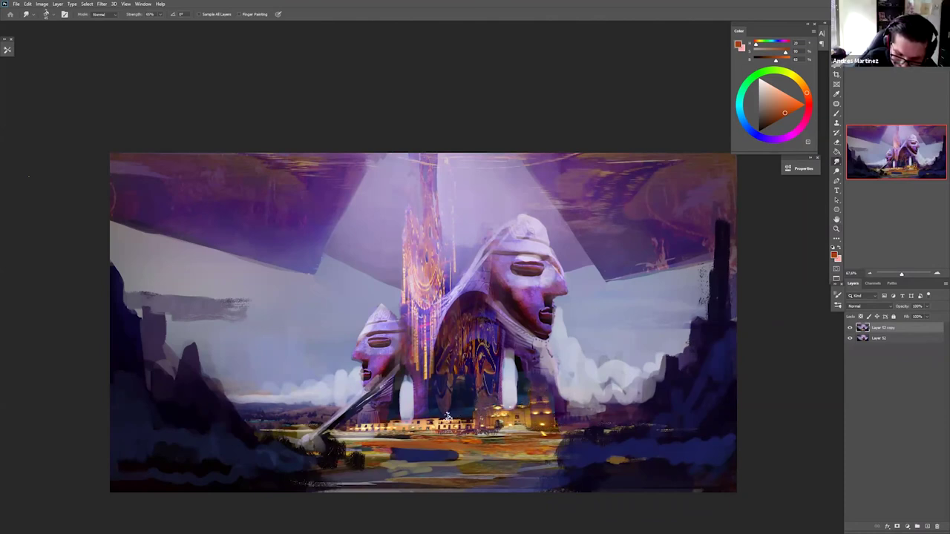
key("z")
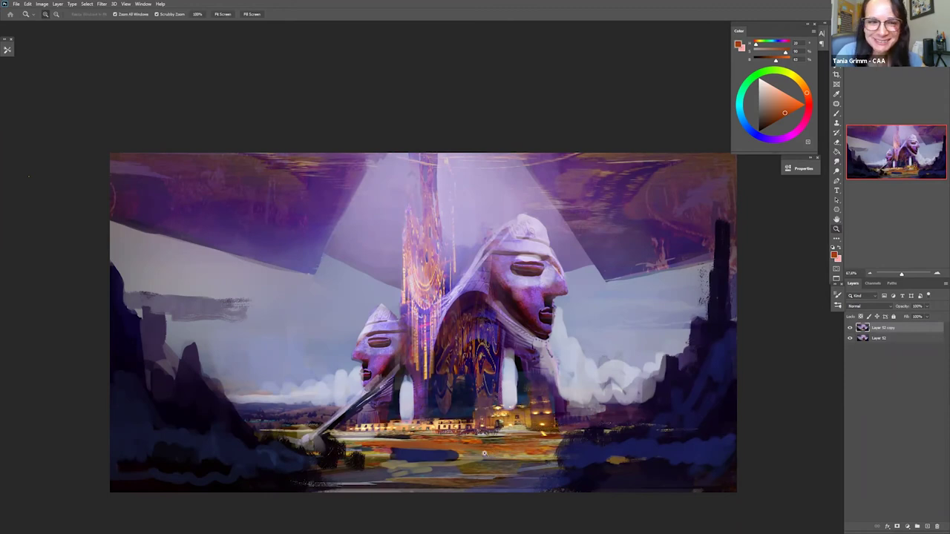
mouse_move(529, 446)
left_mouse_down()
mouse_move(454, 448)
mouse_move(536, 427)
mouse_move(514, 402)
left_mouse_up()
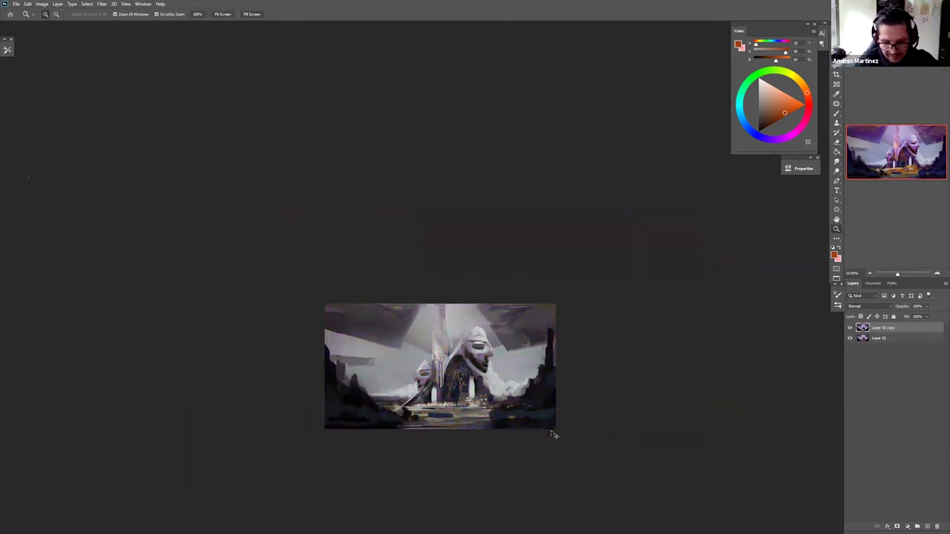
left_click(466, 407)
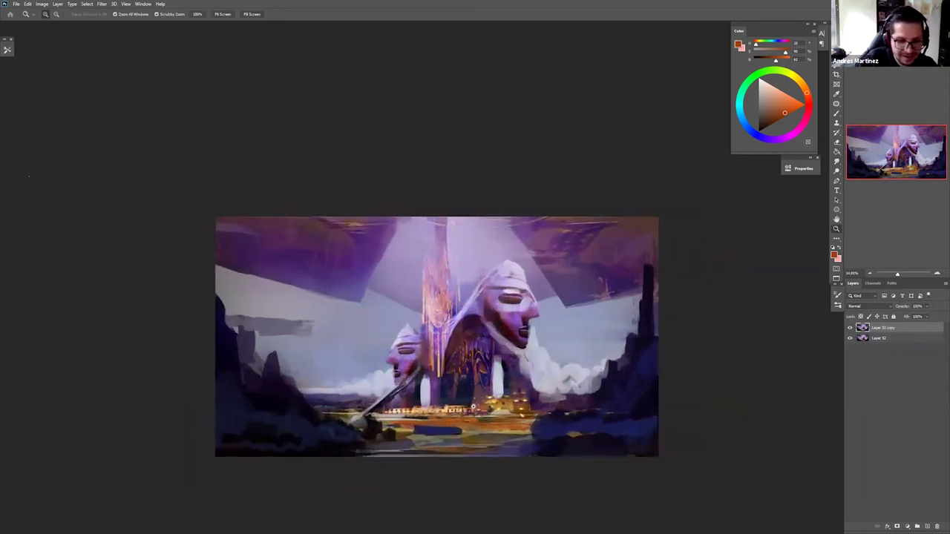
left_click(44, 6)
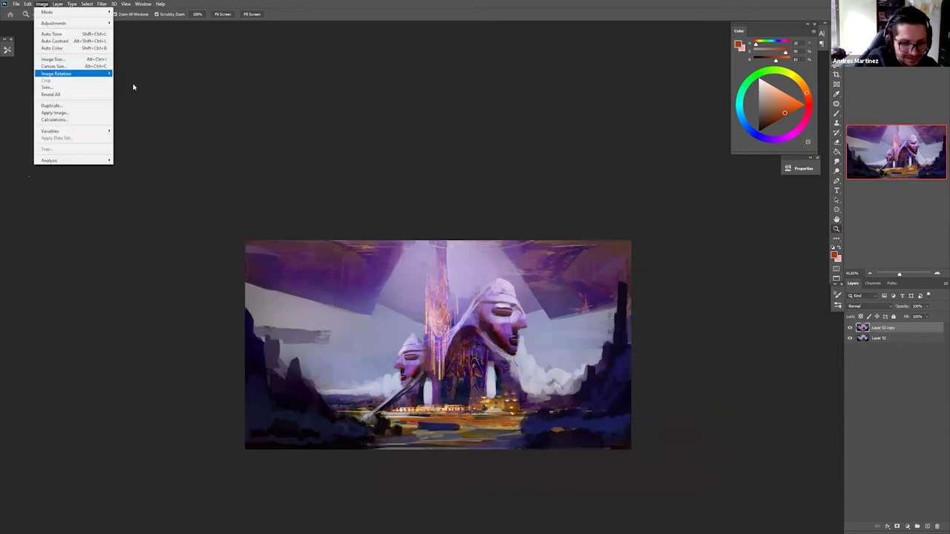
left_click(143, 105)
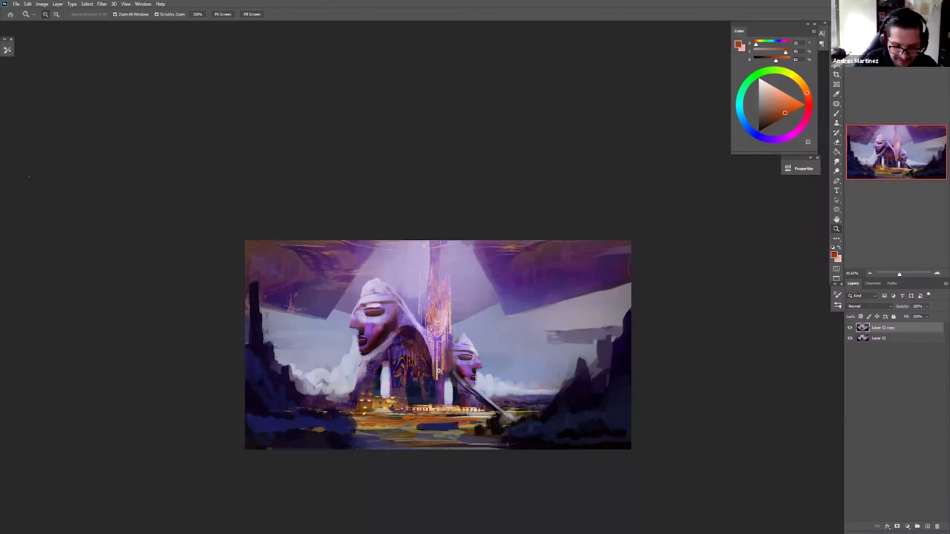
- Paint pale grey-blue clouds in the sky between the large statue and the dark cliffs, using a colour sampled from the sky
scroll(393, 360, "up", 1)
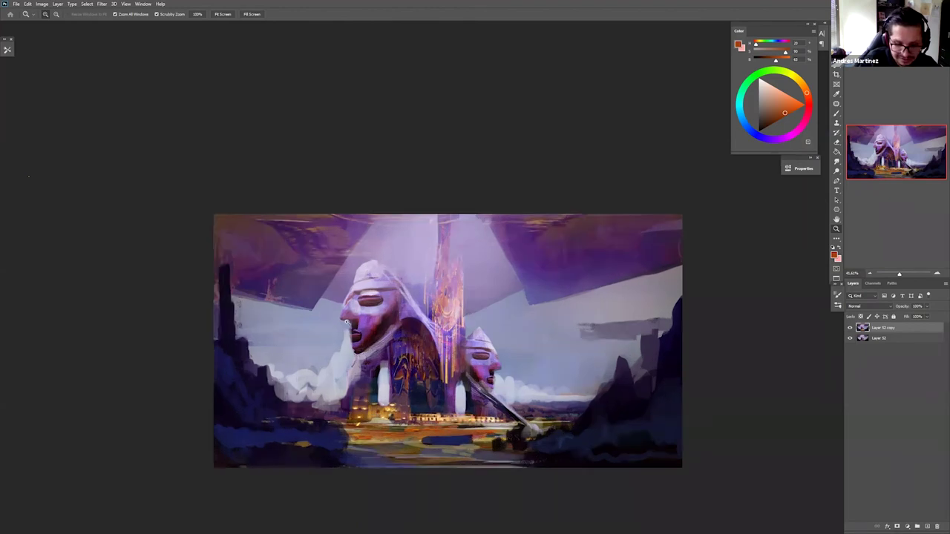
key("b")
left_click(338, 373, "alt")
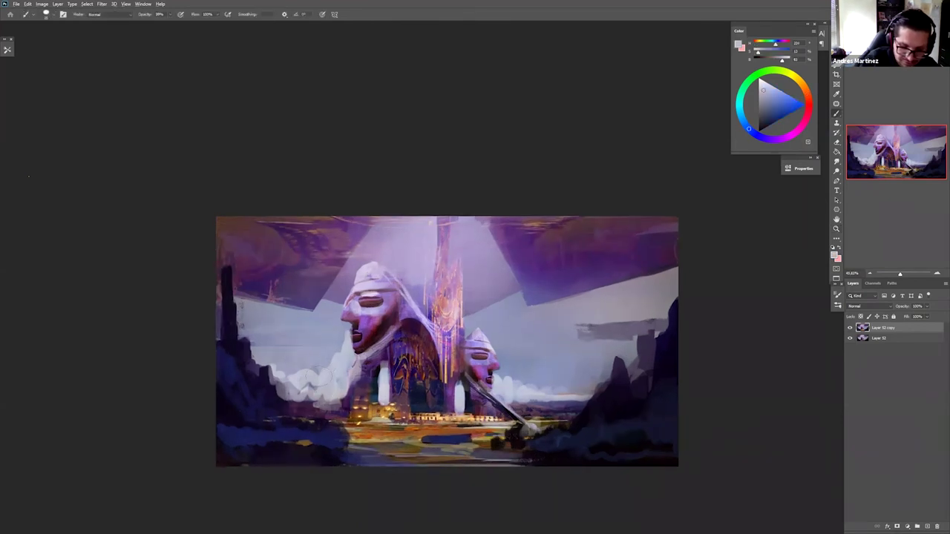
left_click_drag(319, 376, 278, 354)
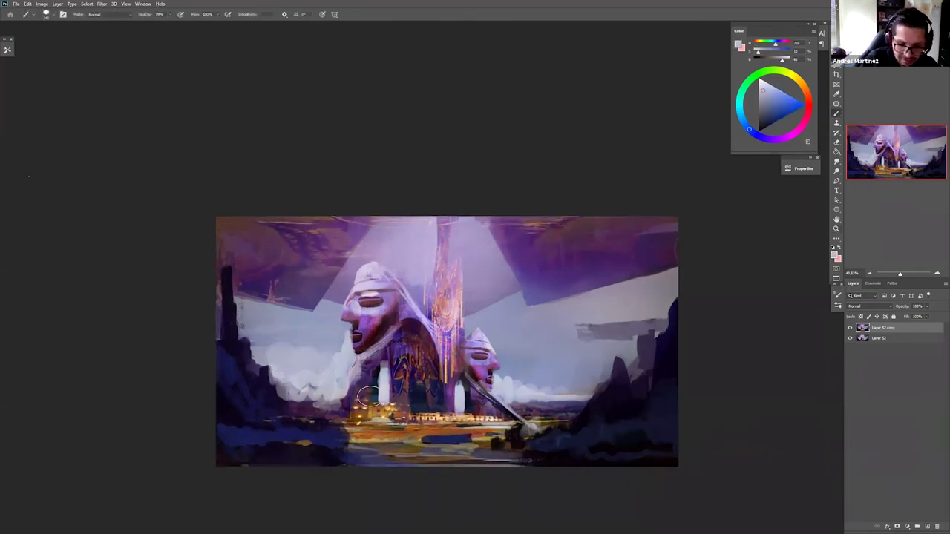
- Paint bright yellow-green light strokes with a small brush across the ground in front of the lit town
key("[")
key("[")
key("[")
key("[")
key("[")
key("[")
key("[")
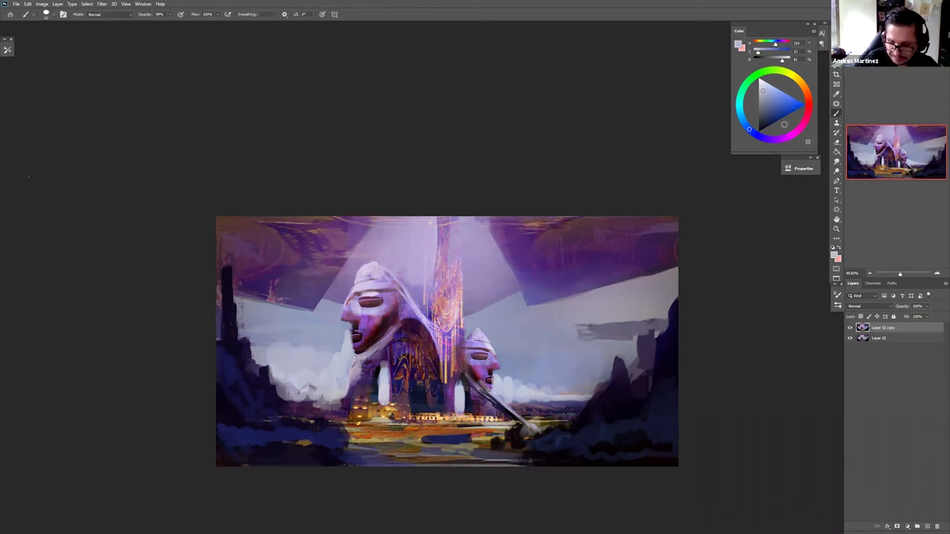
left_click(782, 92)
left_click_drag(795, 77, 786, 71)
mouse_move(535, 428)
left_mouse_down()
mouse_move(562, 419)
mouse_move(493, 424)
mouse_move(490, 438)
mouse_move(431, 434)
left_mouse_up()
mouse_move(438, 448)
left_mouse_down()
mouse_move(383, 454)
mouse_move(401, 448)
mouse_move(381, 441)
left_mouse_up()
mouse_move(390, 435)
left_mouse_down()
mouse_move(344, 438)
mouse_move(384, 435)
left_mouse_up()
left_click_drag(385, 428, 355, 434)
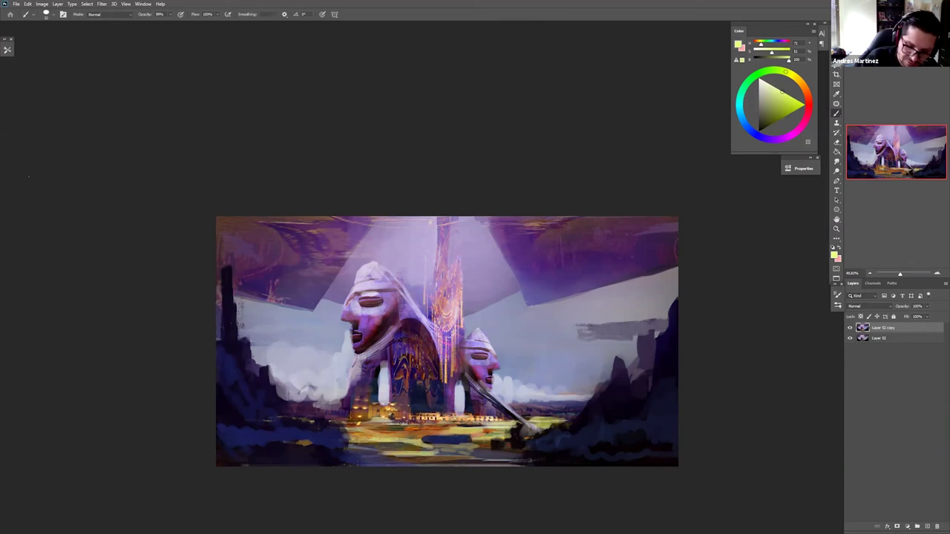
mouse_move(426, 427)
left_mouse_down()
mouse_move(376, 428)
mouse_move(424, 429)
left_mouse_up()
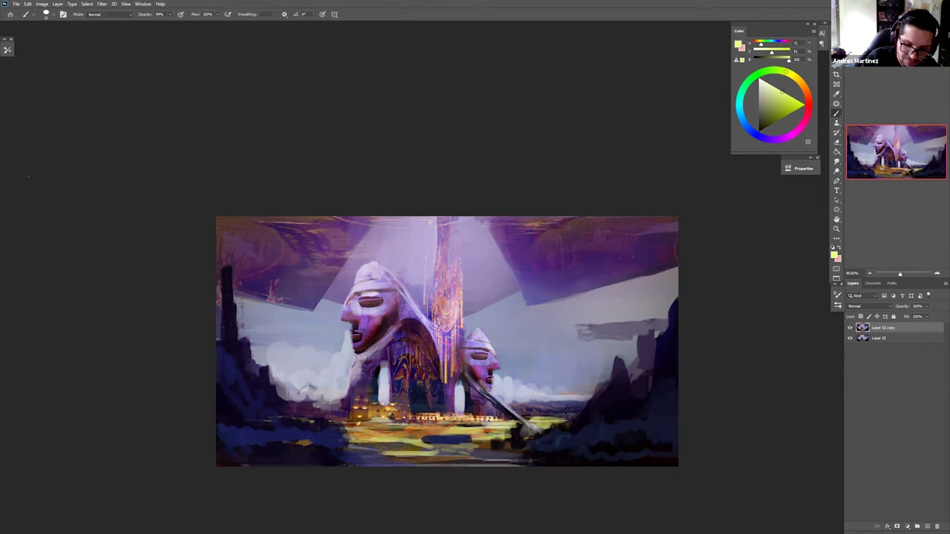
left_click(344, 363, "alt")
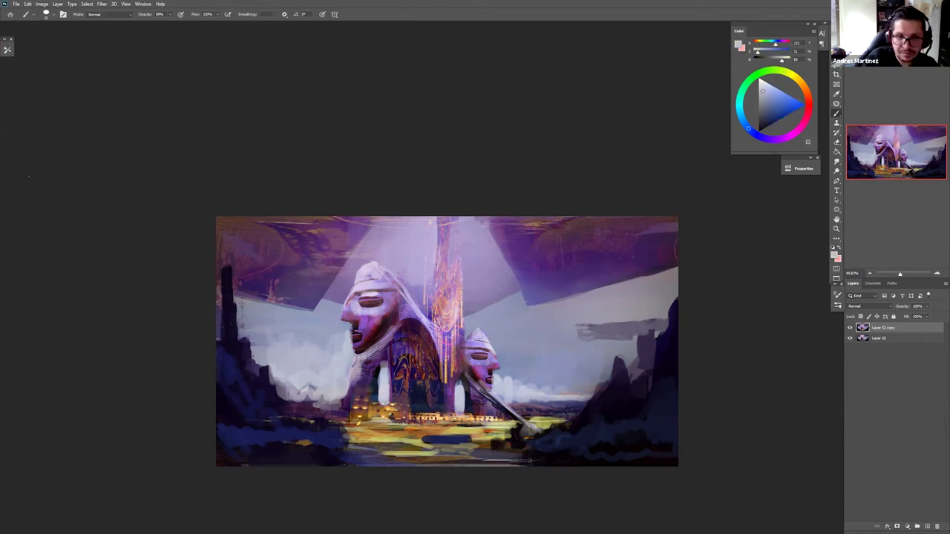
right_click(552, 330)
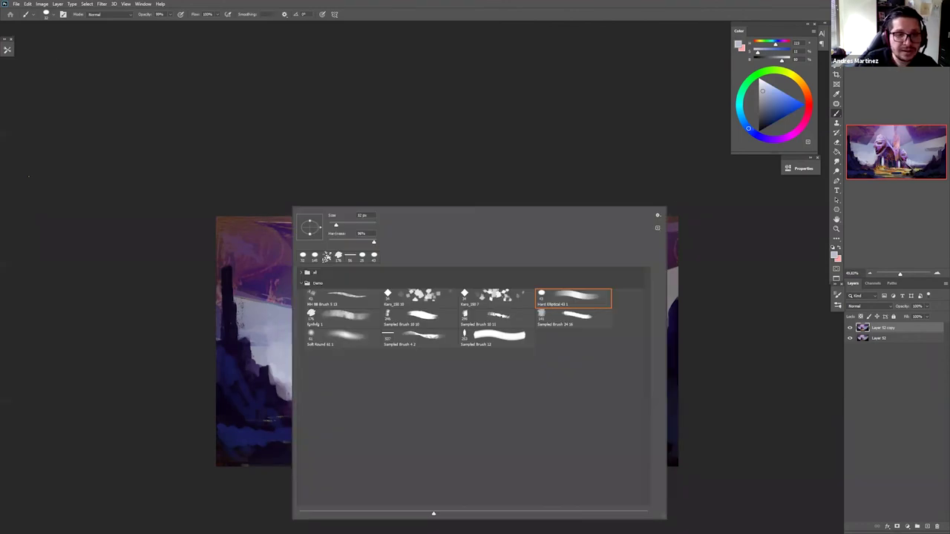
key("Escape")
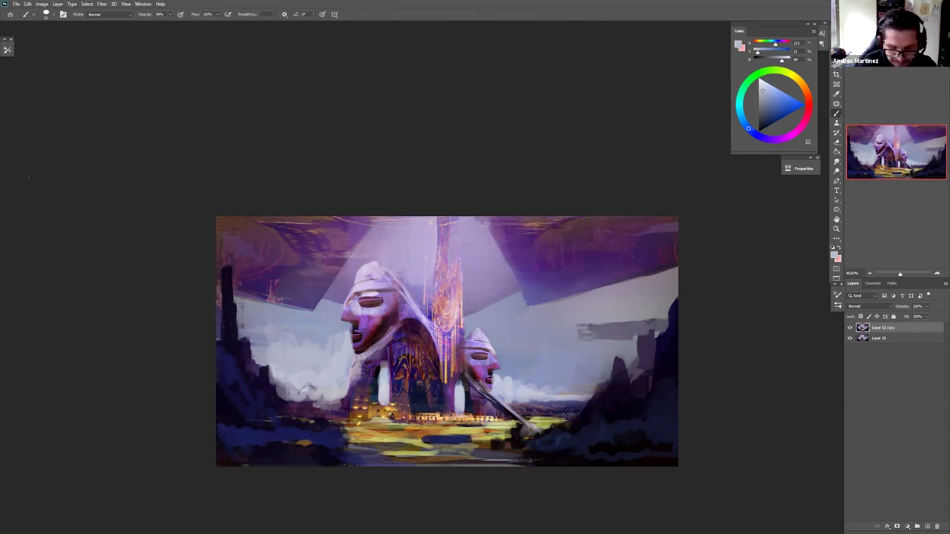
- Paste the cloudy sky photo clipped to the painting, scale it down to a horizontal band with Free Transform, and keep its blend mode Normal
key("ctrl+v")
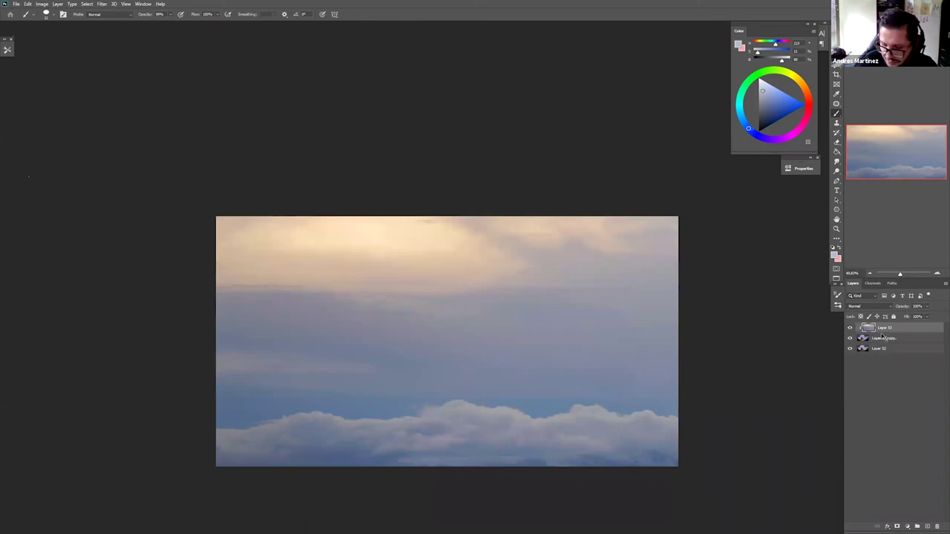
key("ctrl+t")
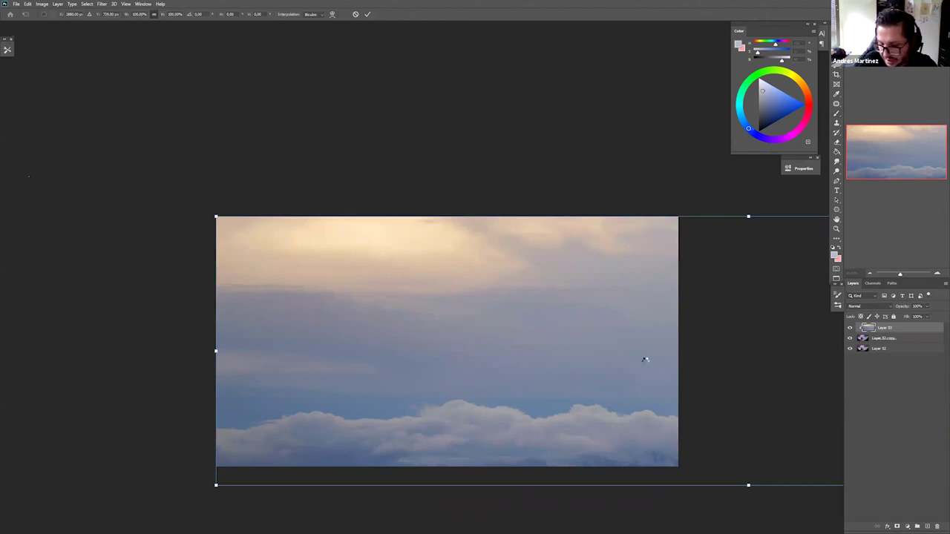
key("Return")
left_click(855, 306)
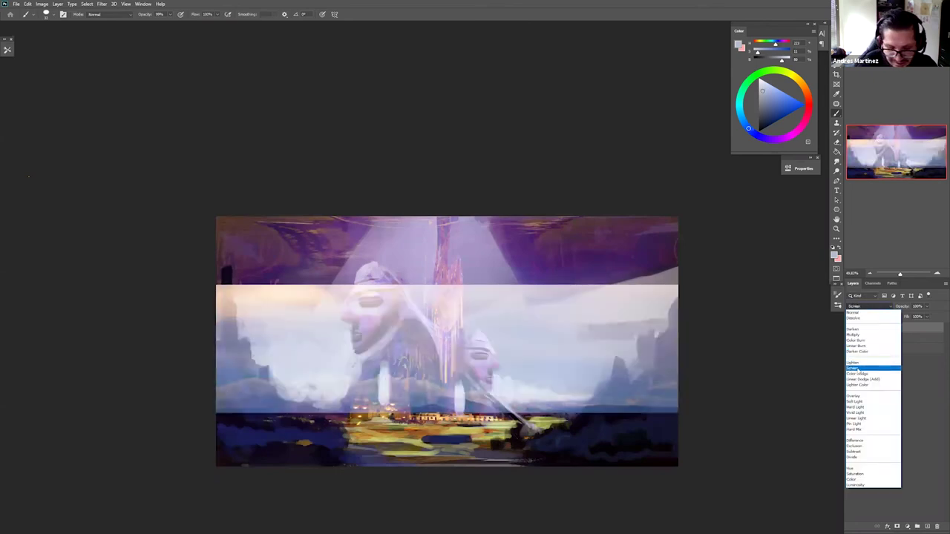
left_click(860, 313)
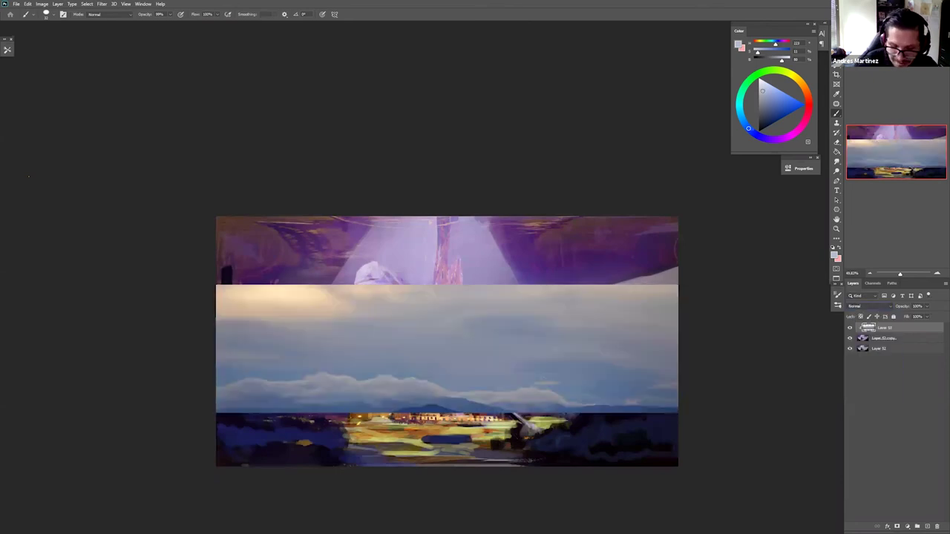
- Move the sky photo band up so its lower edge sits just above the lit town
key("v")
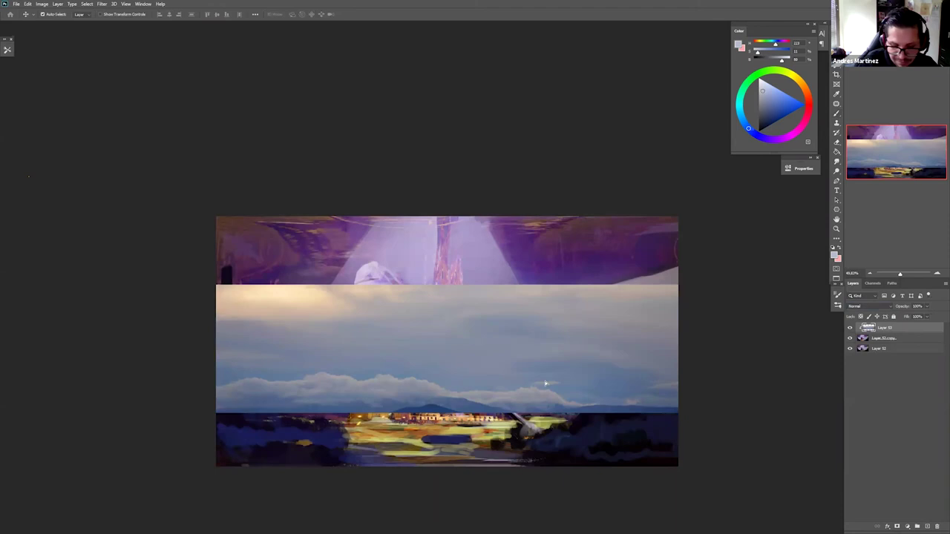
left_click_drag(663, 344, 663, 337)
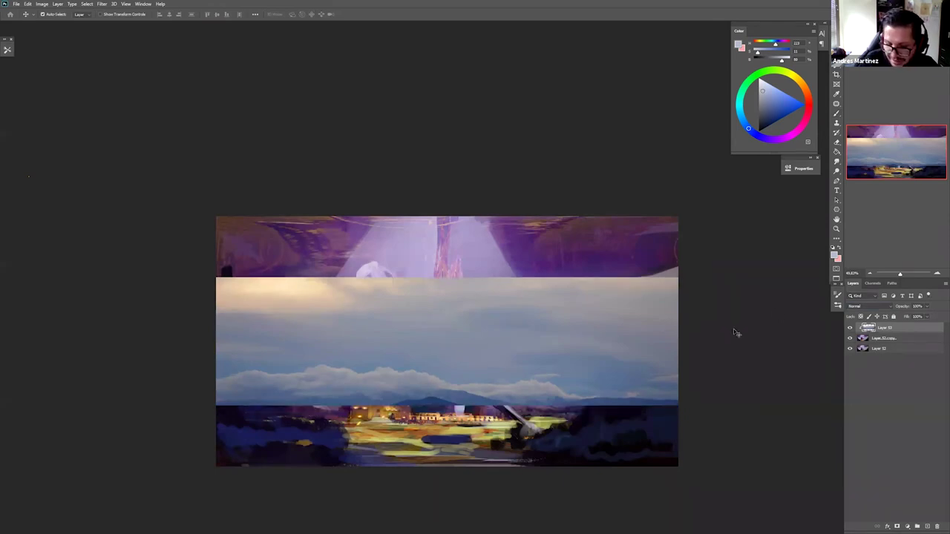
key("e")
key("b")
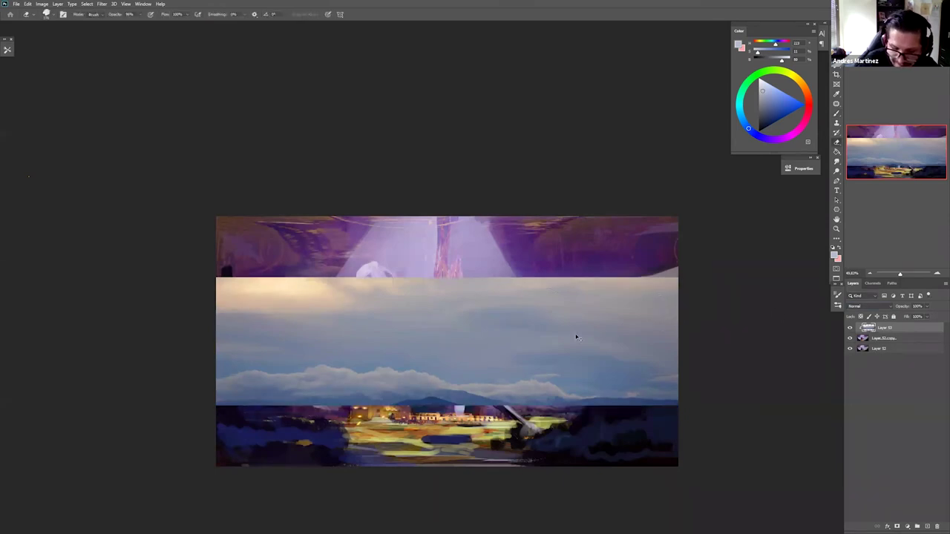
key("v")
key("shift+Up")
key("shift+Up")
key("shift+Up")
key("shift+Up")
key("shift+Up")
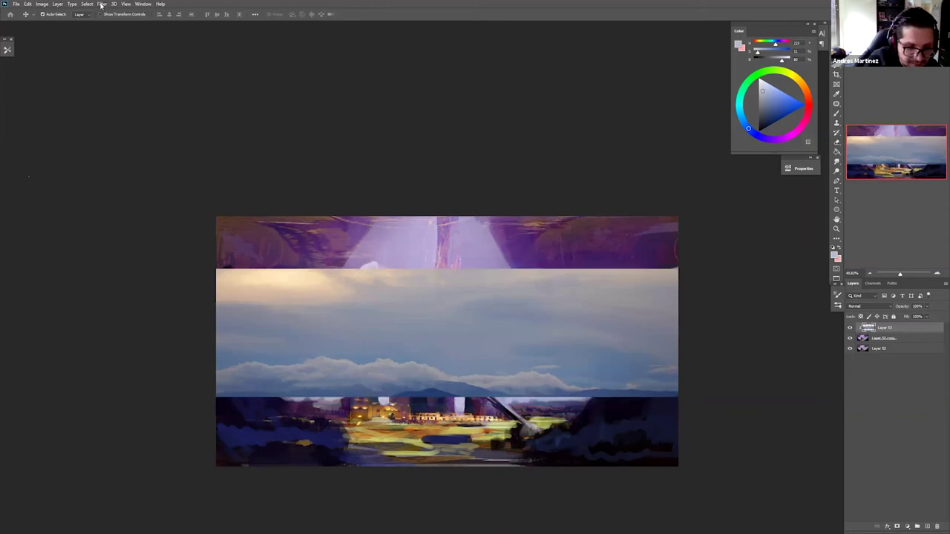
- Soften the sky photo layer with a Gaussian Blur
left_click(101, 3)
mouse_move(141, 89)
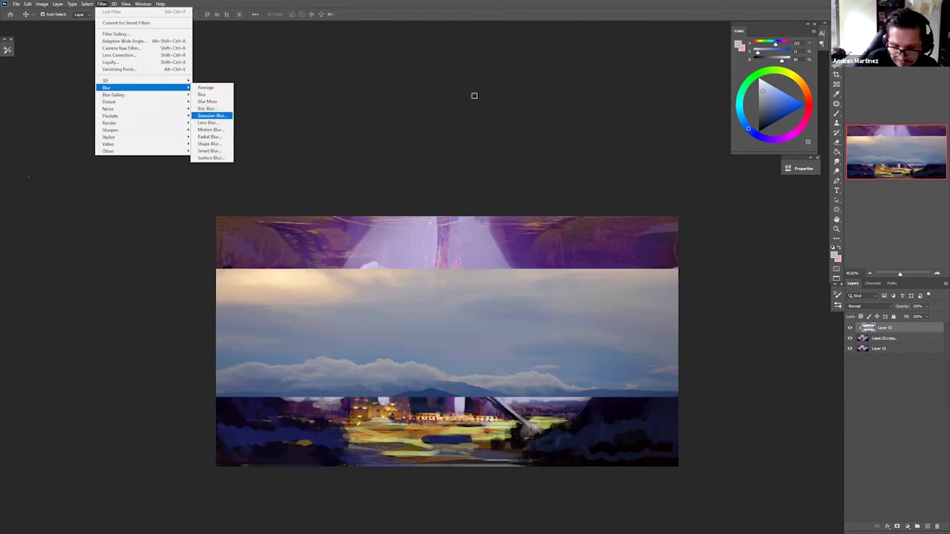
key("Return")
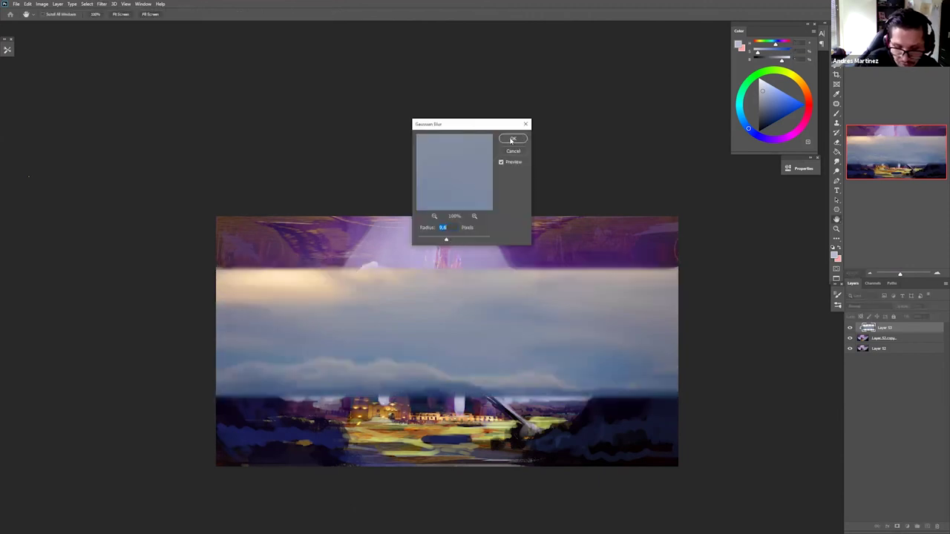
left_click(512, 140)
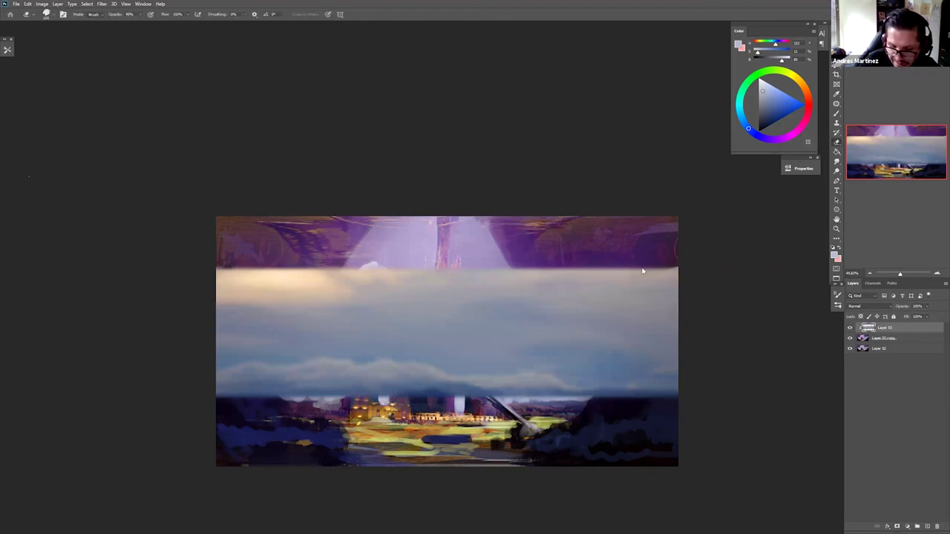
- Erase the sky photo along its upper edge and over the cliffs and statue bases with the large textured eraser
mouse_move(671, 262)
left_mouse_down()
mouse_move(513, 293)
mouse_move(475, 280)
mouse_move(390, 293)
left_mouse_up()
mouse_move(373, 239)
left_mouse_down()
mouse_move(335, 253)
mouse_move(291, 237)
mouse_move(282, 252)
mouse_move(224, 231)
left_mouse_up()
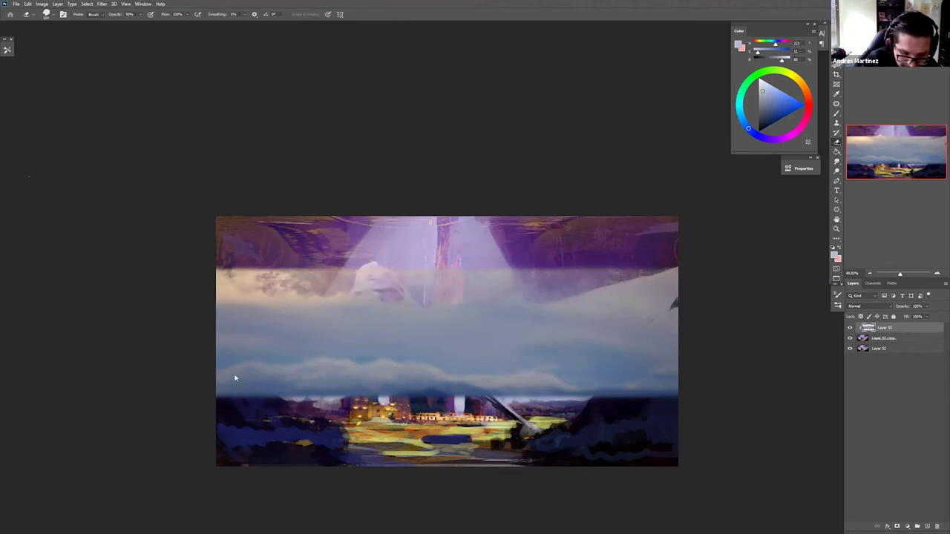
mouse_move(227, 349)
left_mouse_down()
mouse_move(245, 395)
mouse_move(238, 401)
left_mouse_up()
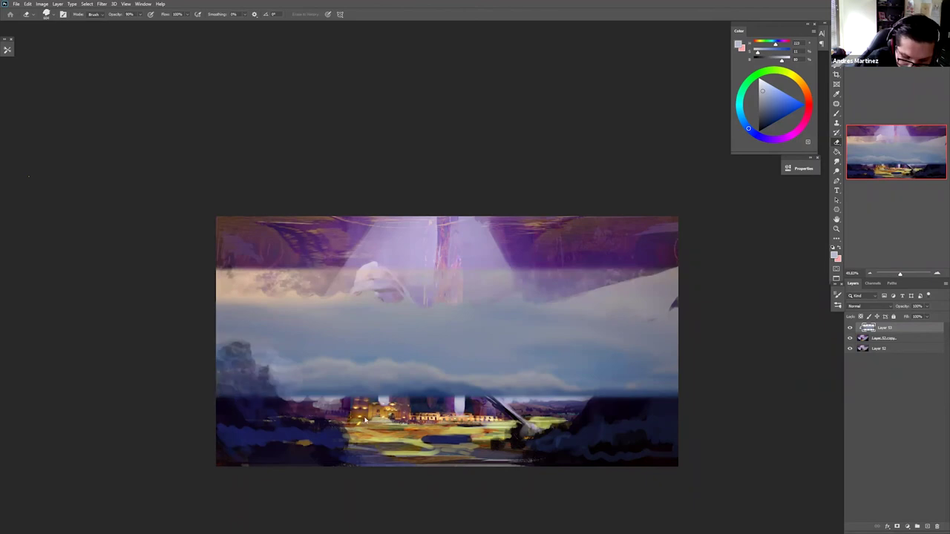
mouse_move(231, 338)
left_mouse_down()
mouse_move(293, 382)
mouse_move(397, 378)
mouse_move(382, 371)
mouse_move(442, 378)
left_mouse_up()
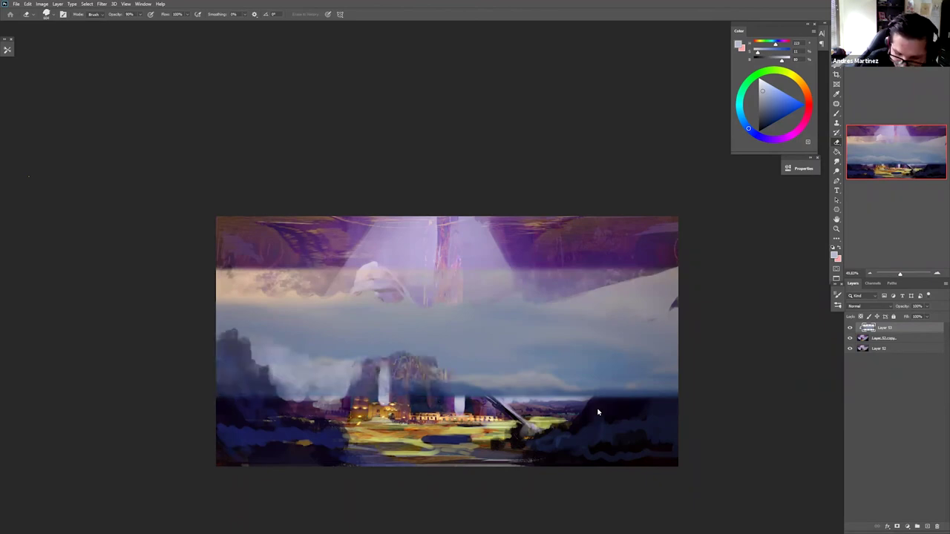
left_click_drag(598, 401, 551, 355)
- Erase the sky photo over the mask statues, both cliffs and along its upper edge with a large Soft Round eraser
right_click(751, 331)
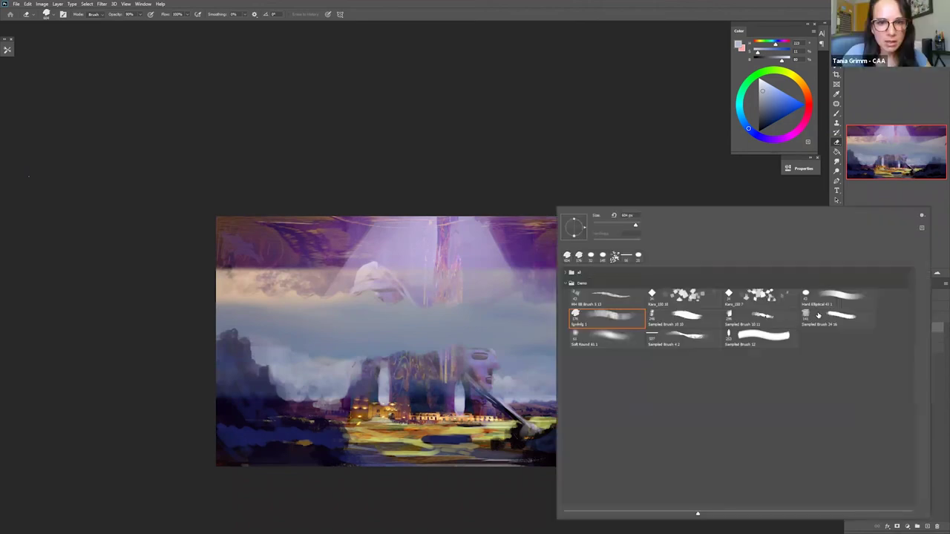
left_click(828, 299)
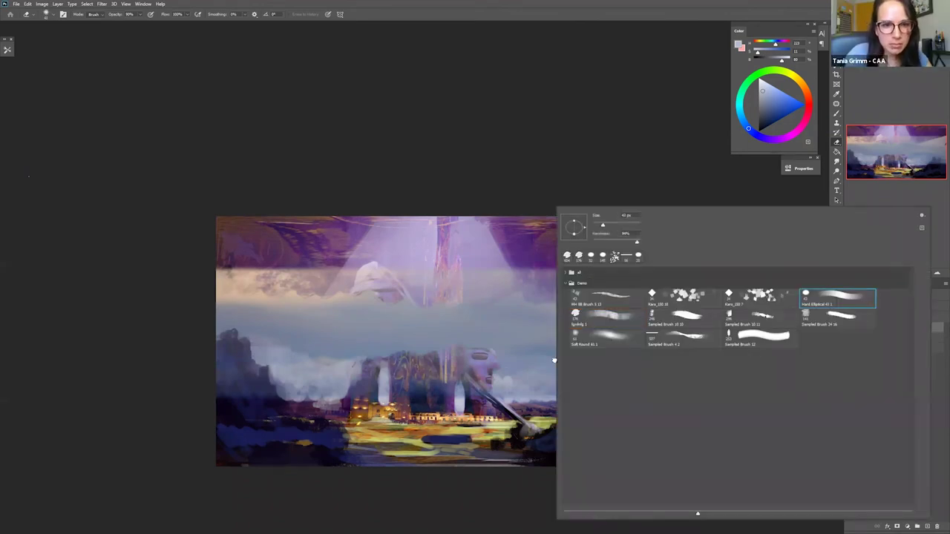
left_click(607, 338)
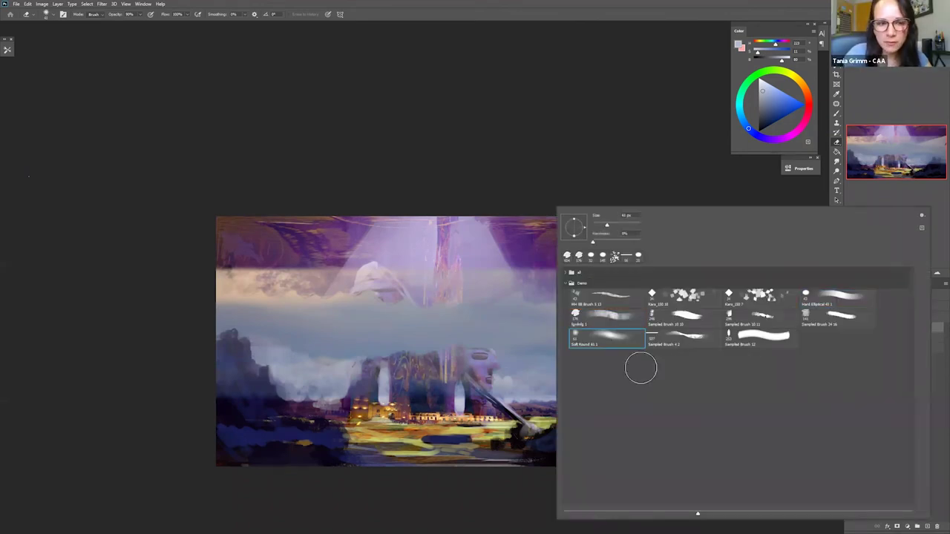
key("Return")
mouse_move(648, 354)
left_mouse_down()
mouse_move(614, 375)
mouse_move(660, 384)
mouse_move(688, 339)
mouse_move(666, 348)
mouse_move(671, 319)
left_mouse_up()
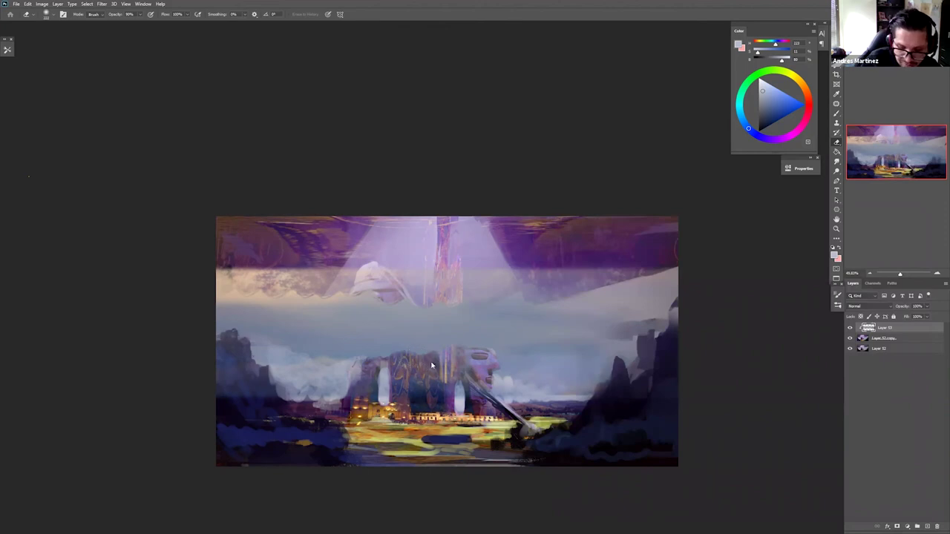
key("ctrl+z")
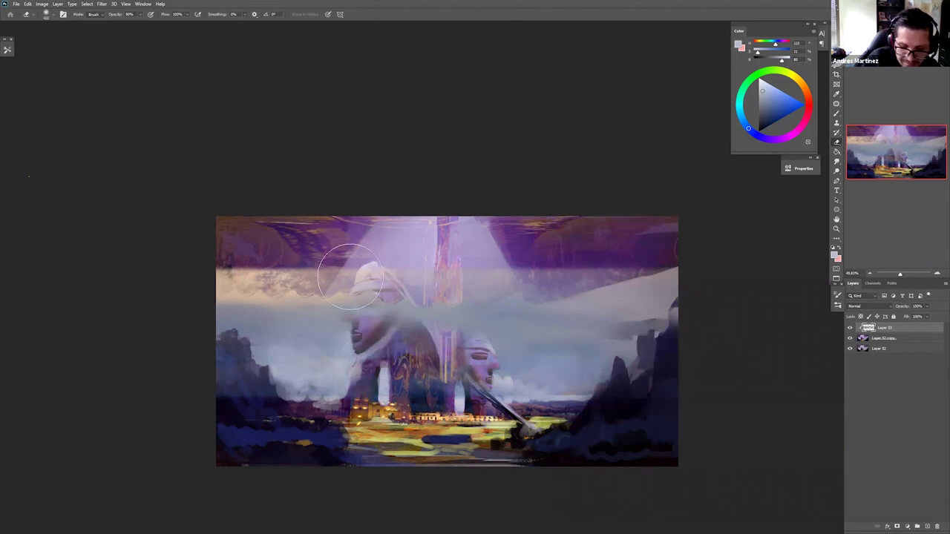
mouse_move(350, 276)
left_mouse_down()
mouse_move(297, 252)
mouse_move(239, 255)
mouse_move(267, 257)
mouse_move(237, 260)
mouse_move(197, 319)
mouse_move(244, 329)
left_mouse_up()
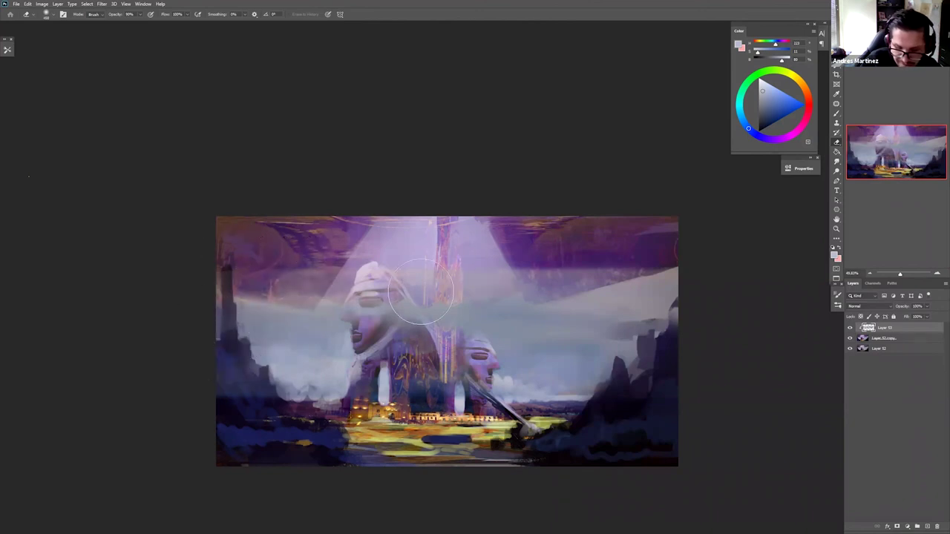
mouse_move(534, 274)
left_mouse_down()
mouse_move(580, 257)
mouse_move(639, 258)
mouse_move(608, 264)
mouse_move(654, 332)
mouse_move(609, 375)
mouse_move(613, 331)
left_mouse_up()
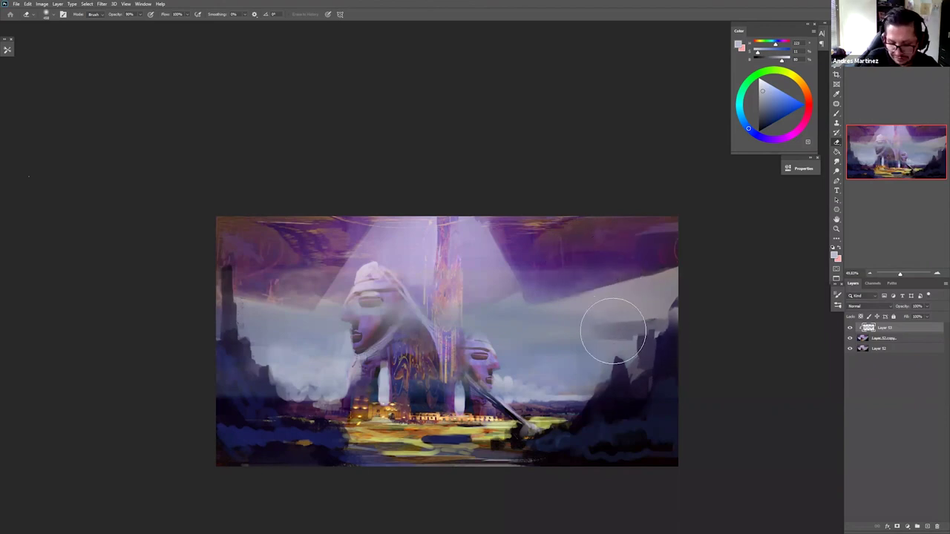
- Set up a large Soft Round brush with a muted grey-blue sampled from the sky
key("b")
right_click(762, 335)
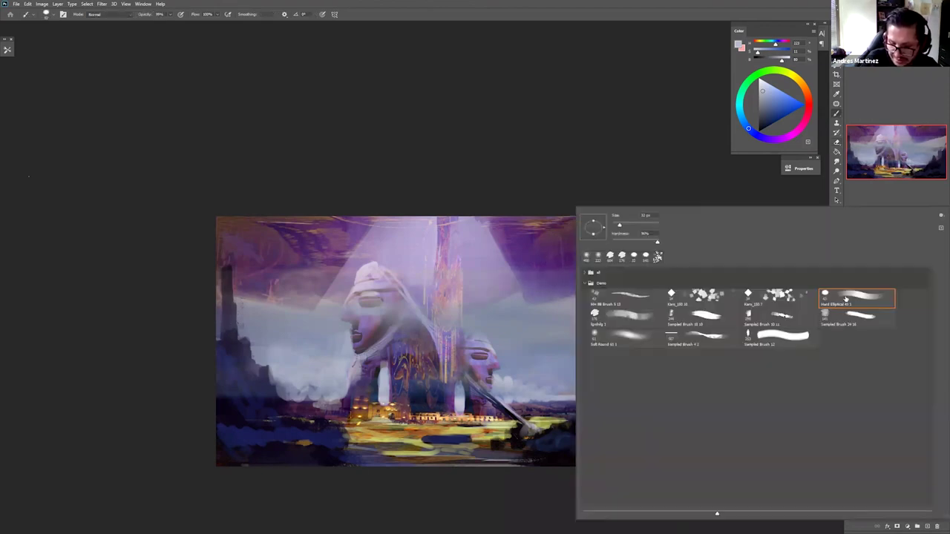
left_click(626, 338)
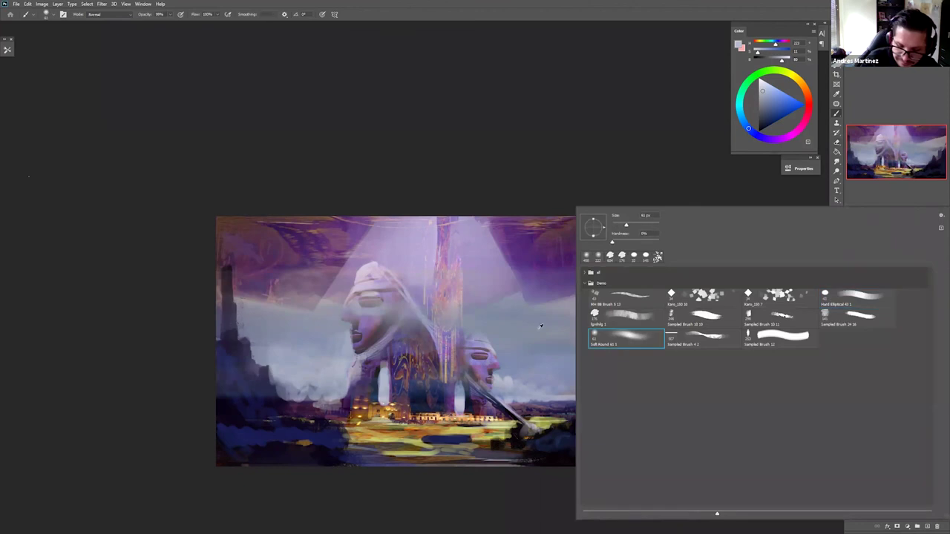
left_click(565, 356)
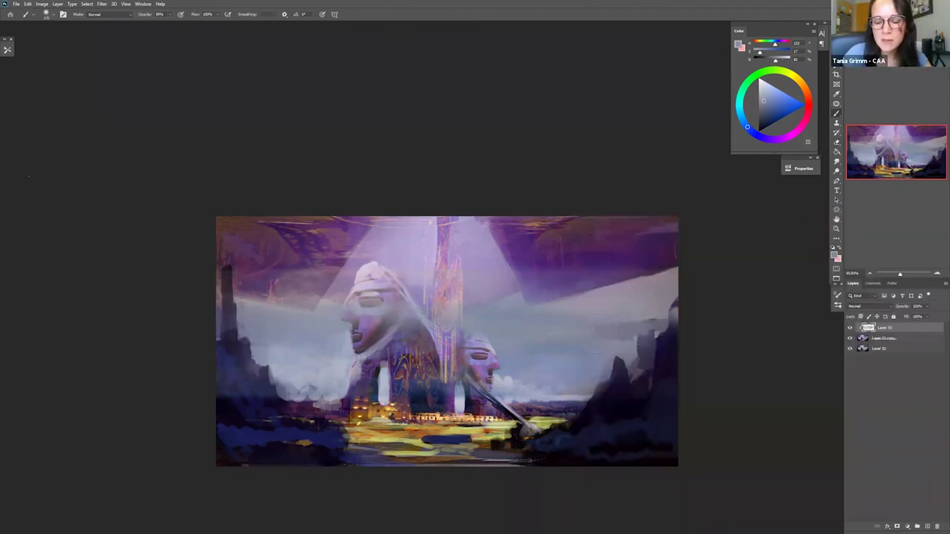
left_click(650, 333, "alt")
key("bracketright")
key("bracketright")
key("bracketright")
key("bracketright")
key("bracketright")
key("bracketright")
key("bracketright")
- Erase the remaining sky photo from the left cliffs and rock spire, and compare the painting with and without the sky layer
key("e")
left_click_drag(235, 382, 245, 403)
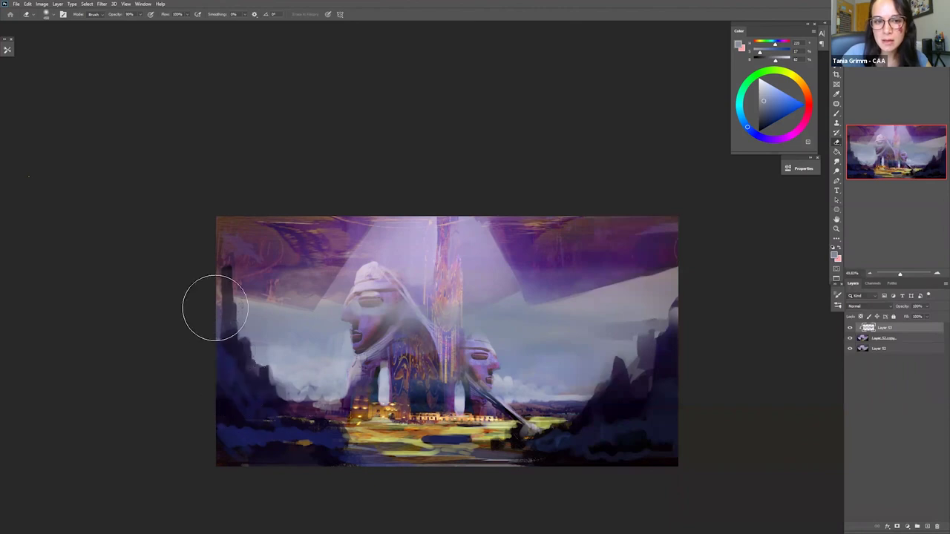
left_click_drag(233, 316, 232, 323)
key("z")
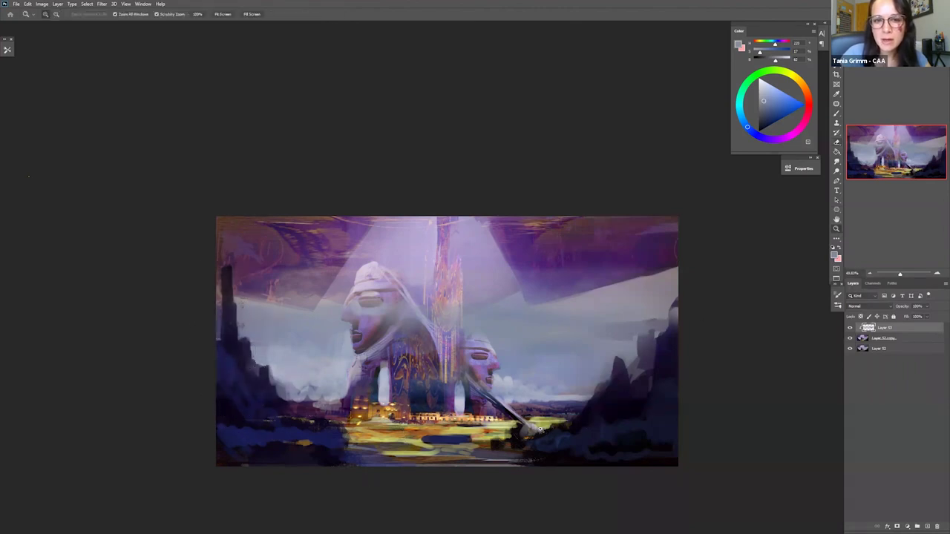
mouse_move(587, 425)
left_mouse_down()
mouse_move(425, 346)
mouse_move(416, 326)
left_mouse_up()
key("b")
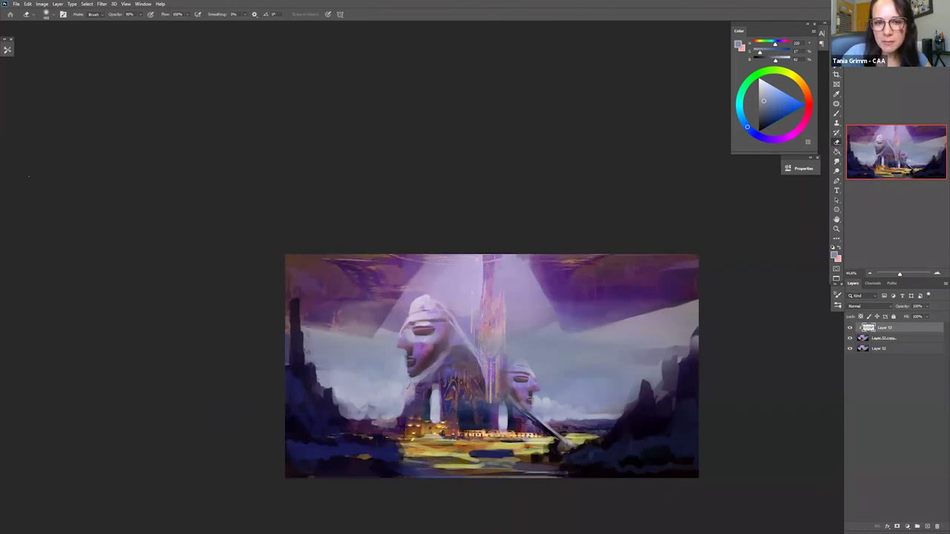
left_click(850, 328)
left_click(850, 328)
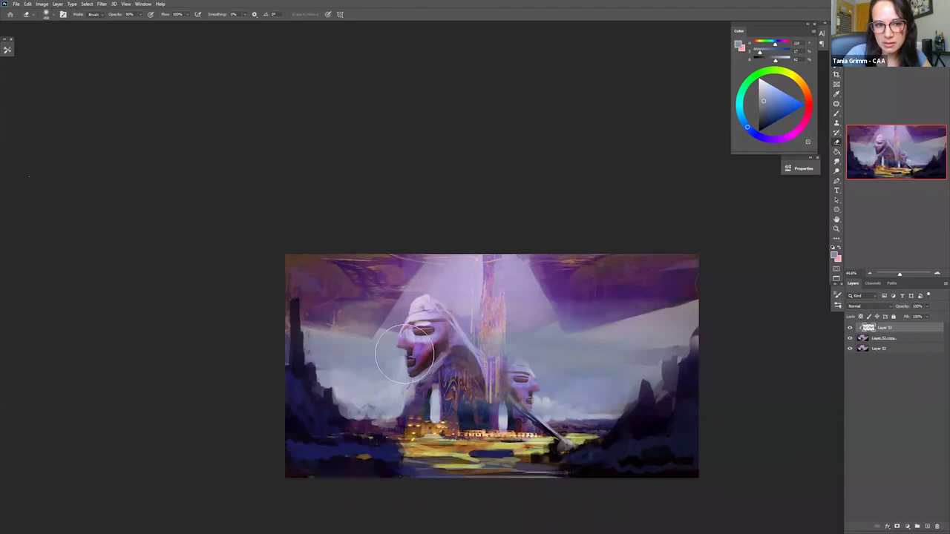
- Paste the gold mask photo and delete its dark background and the blurred band beside the face using Magic Wand selections
key("ctrl+v")
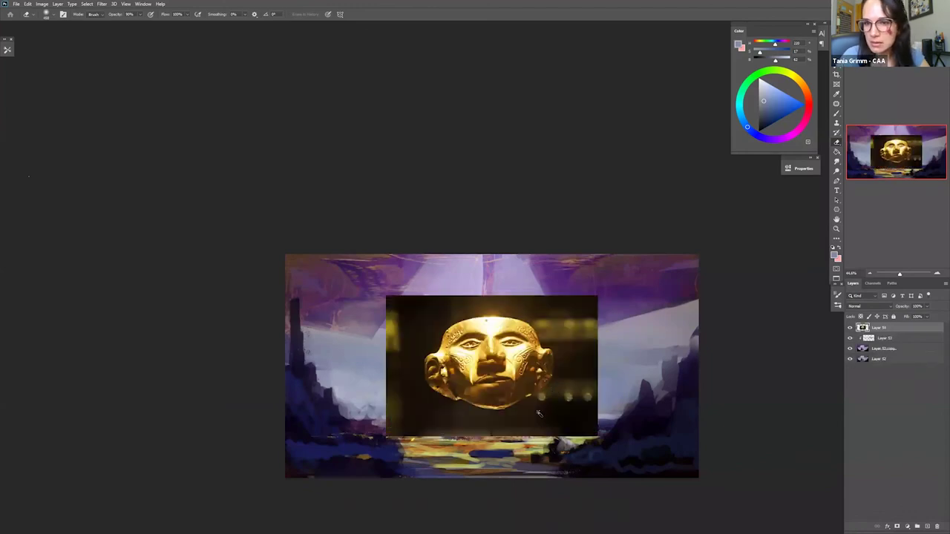
key("w")
left_click(544, 418)
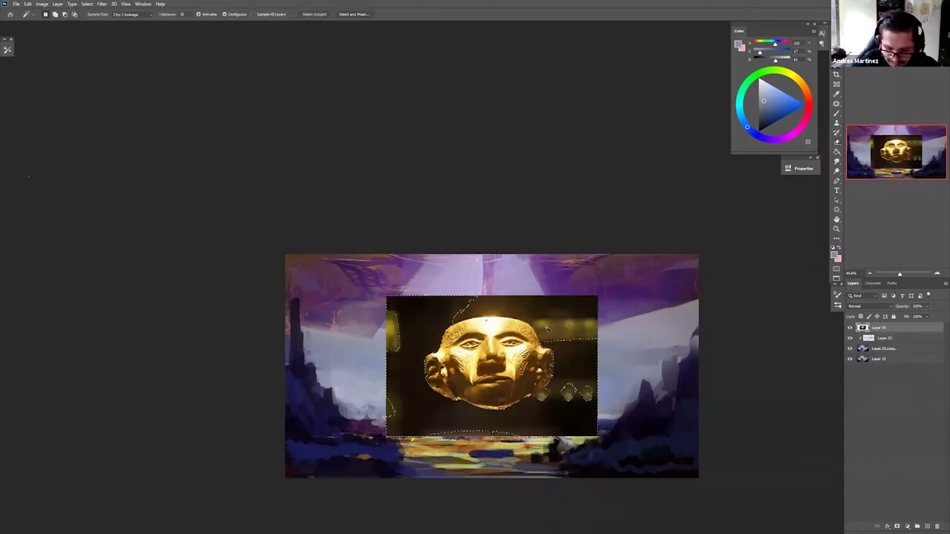
key("Delete")
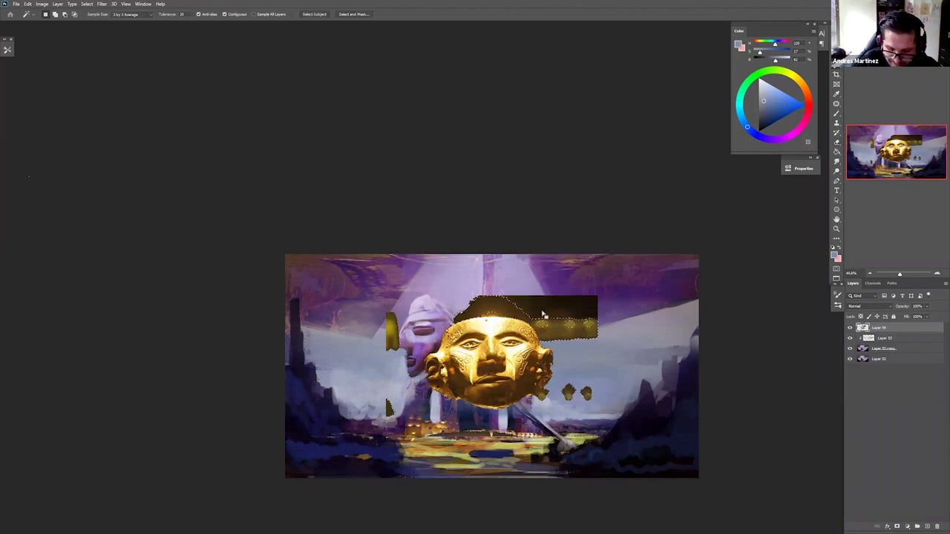
left_click(554, 309)
key("Delete")
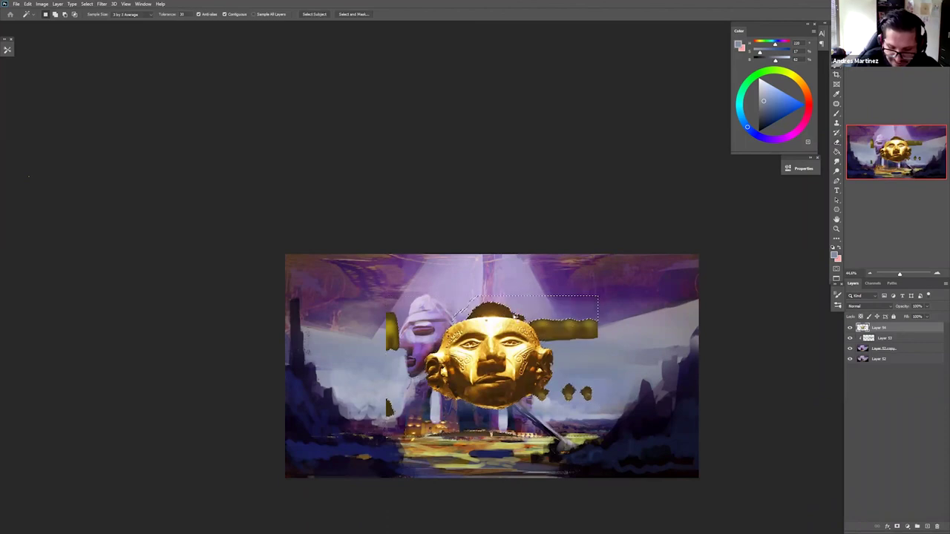
left_click(513, 317)
key("Delete")
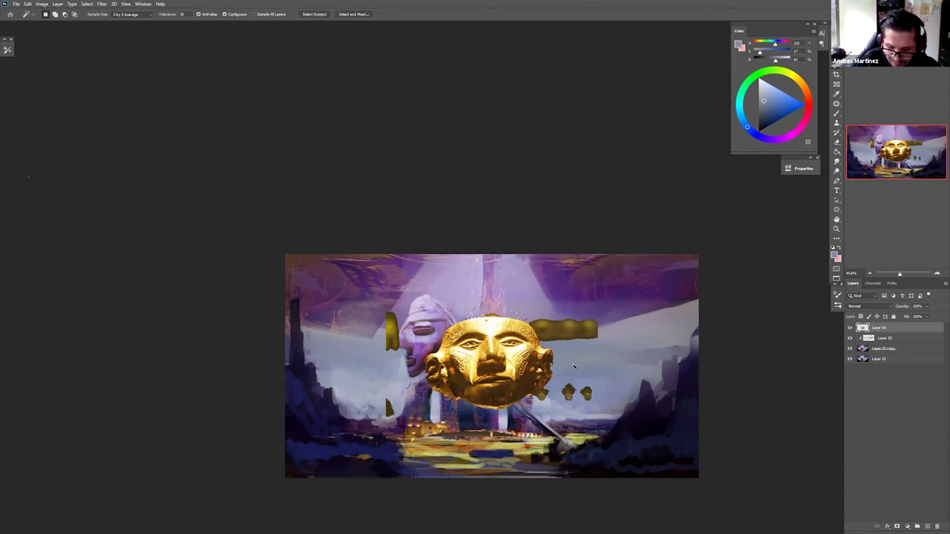
left_click(564, 329)
key("Delete")
key("ctrl+d")
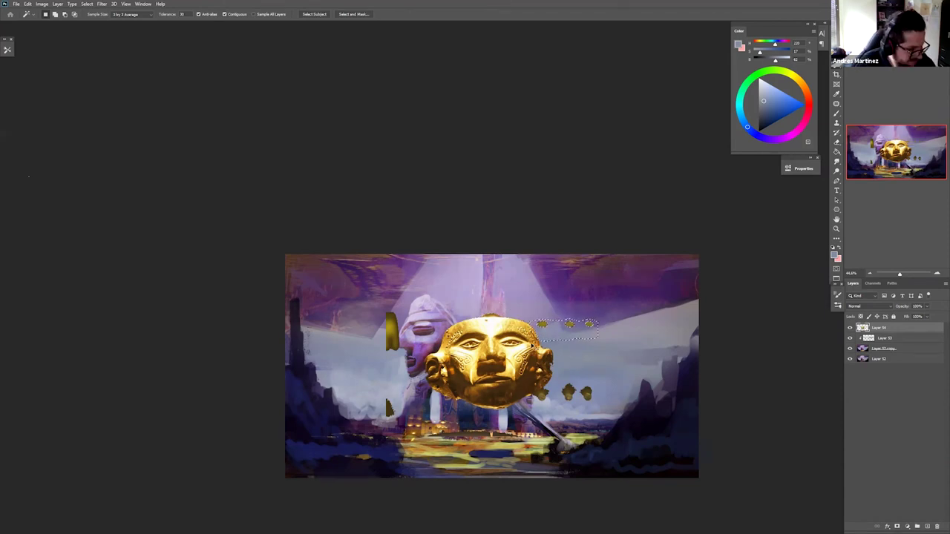
- Squeeze the gold mask into a small narrow face above the central tower and set its blend mode to Screen
key("ctrl+t")
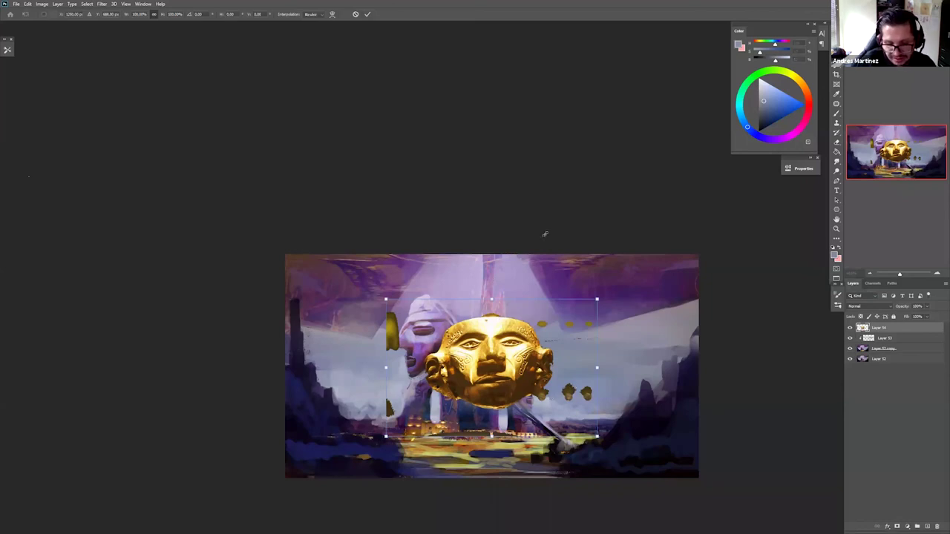
key("Return")
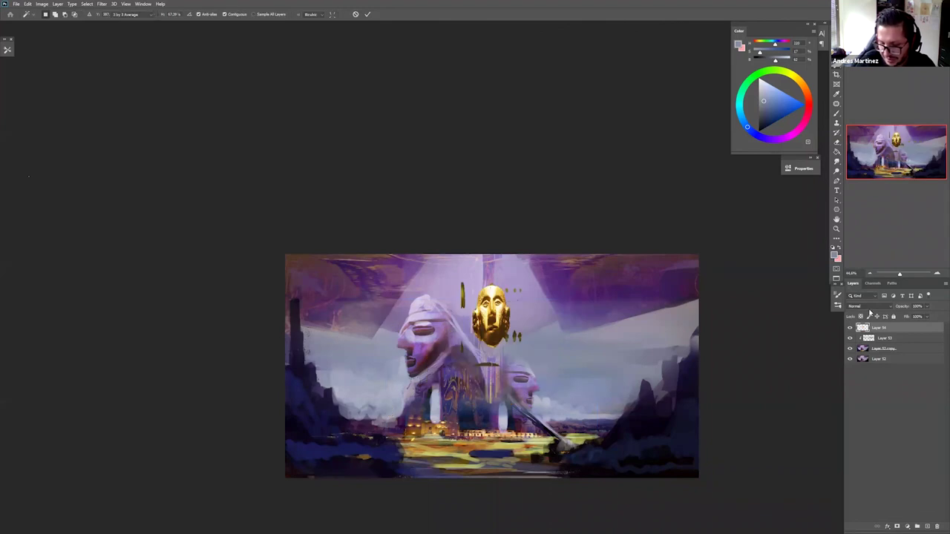
left_click(869, 307)
left_click(859, 369)
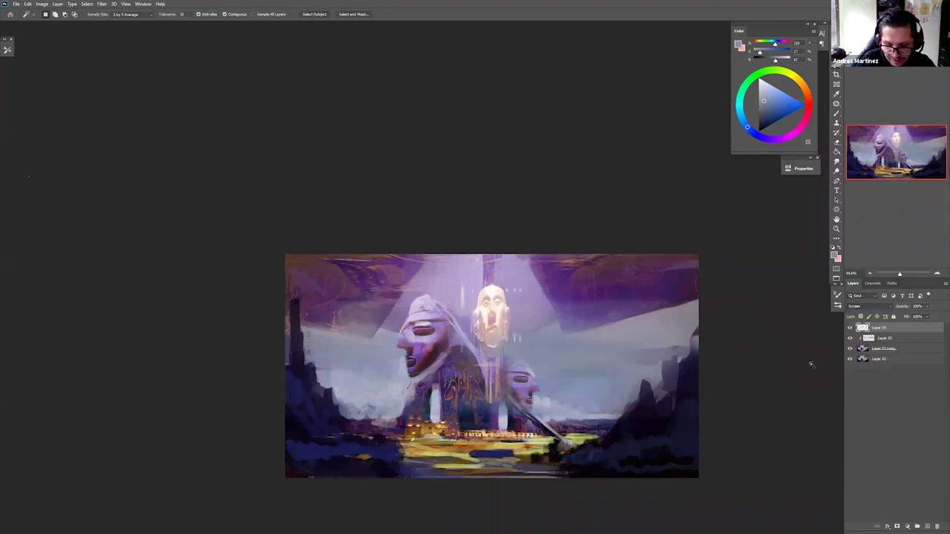
- Move the mask up to the top of the central light beam and enlarge it with Free Transform
scroll(494, 324, "up", 1)
key("v")
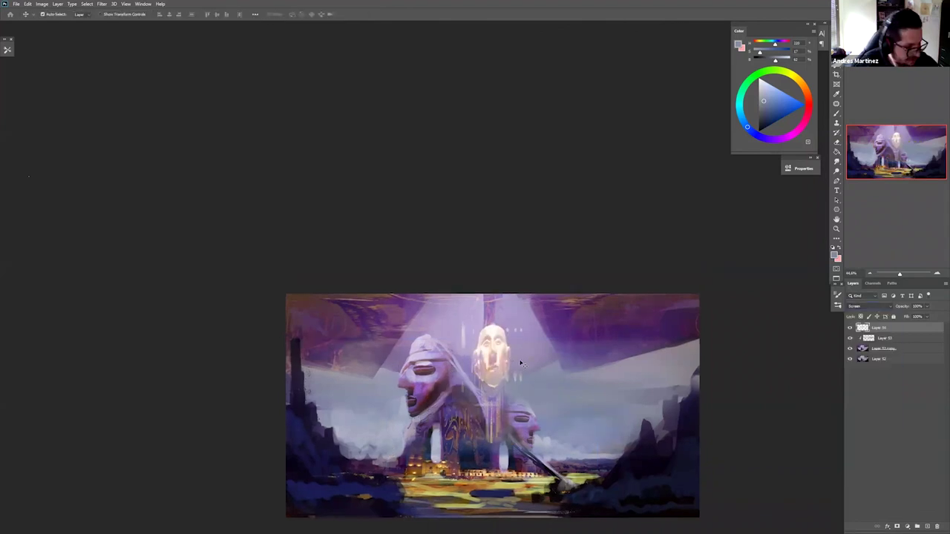
left_click_drag(527, 381, 524, 335)
key("ctrl+t")
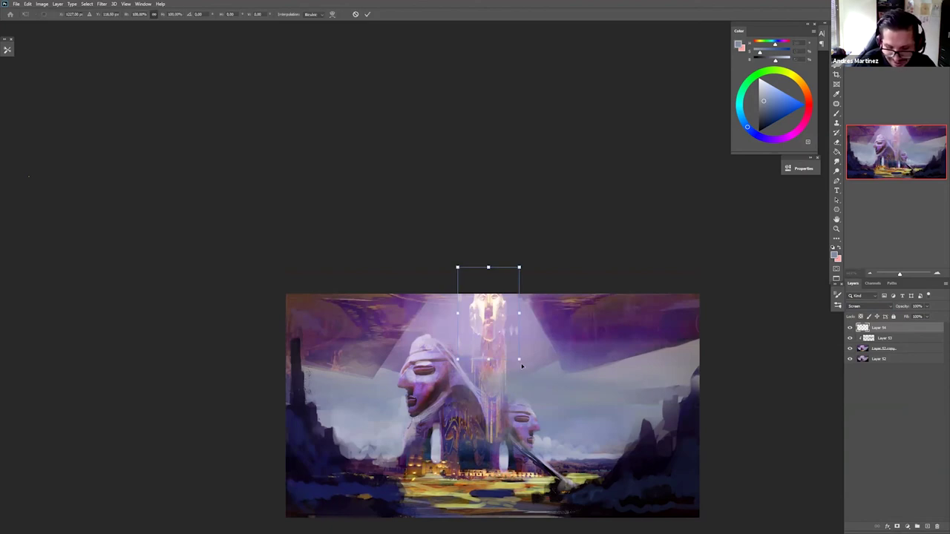
key("Return")
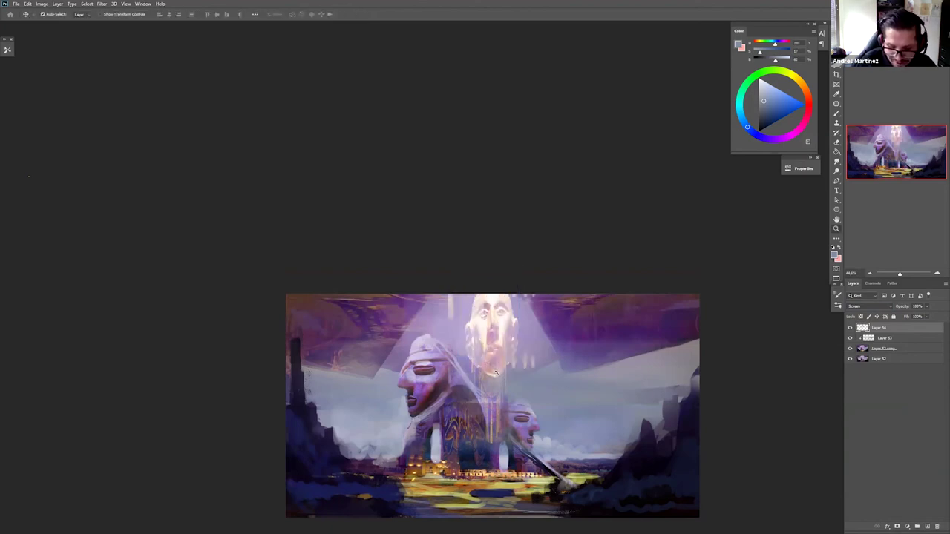
- Erase the leftover background fragments around the glowing mask
key("b")
scroll(490, 368, "up", 2)
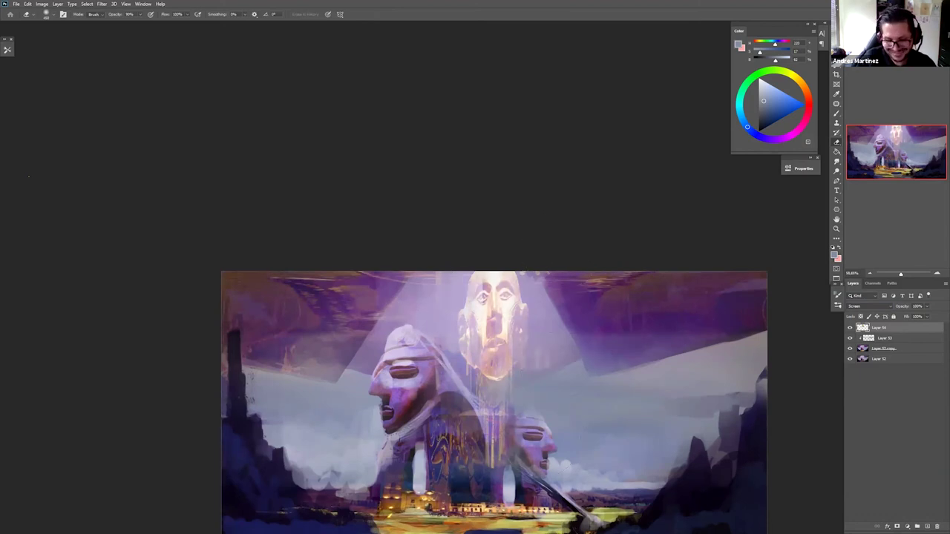
key("z")
mouse_move(568, 371)
left_mouse_down()
mouse_move(553, 390)
mouse_move(547, 430)
mouse_move(553, 420)
mouse_move(544, 402)
left_mouse_up()
left_click_drag(533, 327, 646, 256)
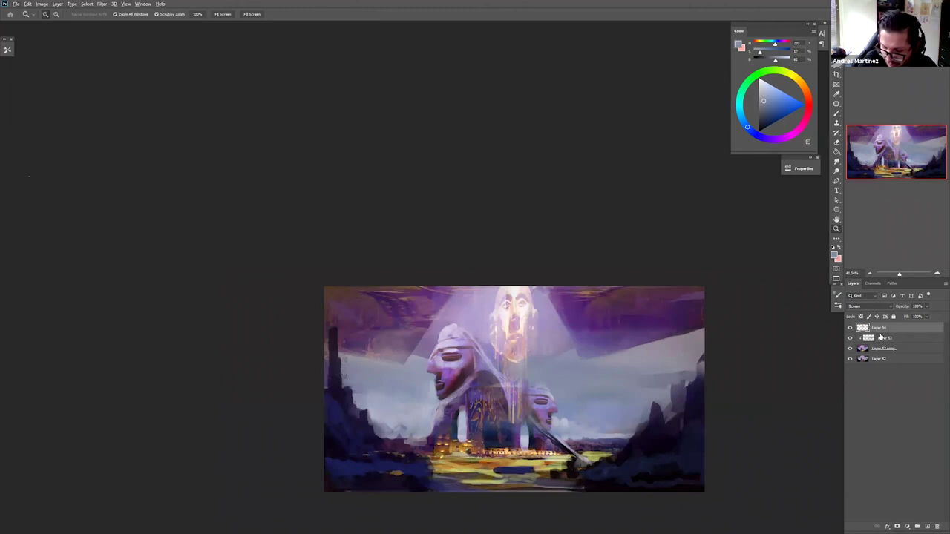
- Clip the glowing mask layer to the painting together with the sky photo layer
left_click(882, 338)
left_click(883, 332, "alt")
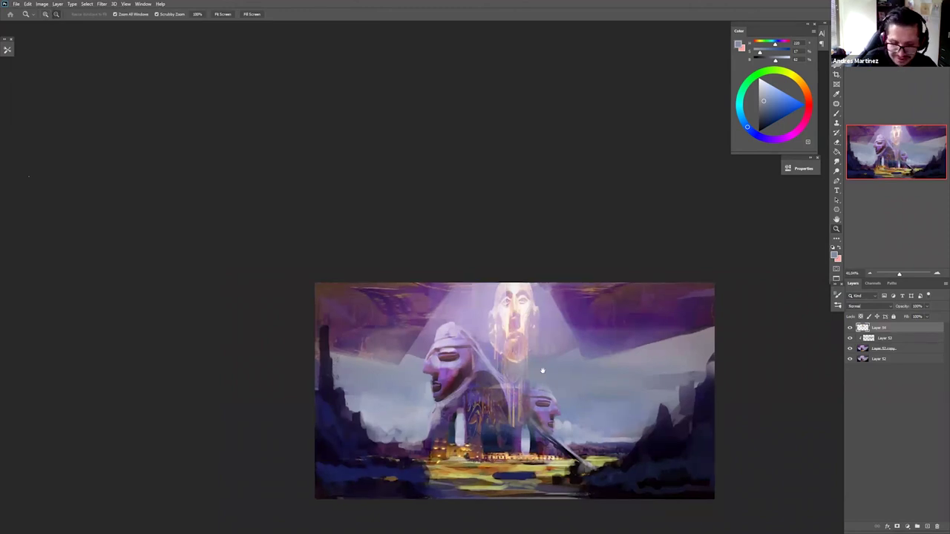
key("ctrl+0")
left_click_drag(476, 228, 470, 307)
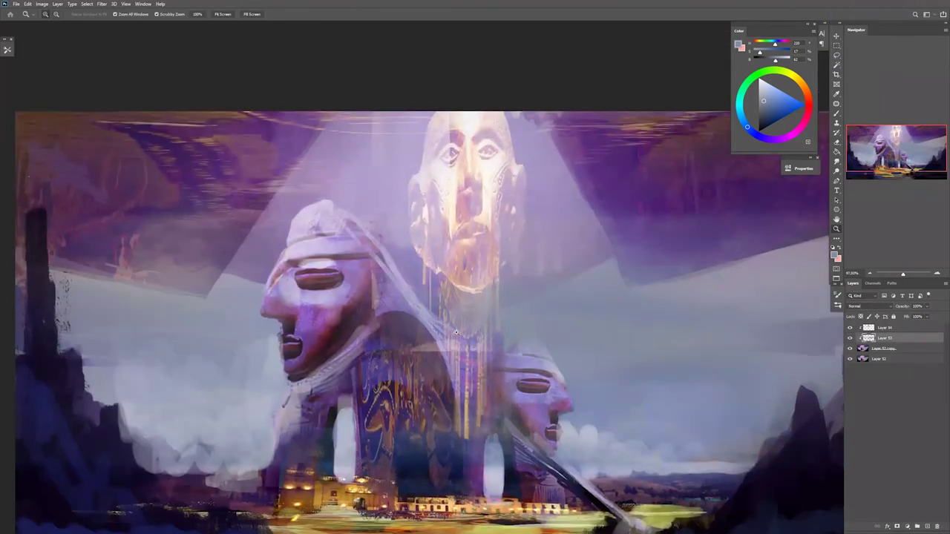
left_click_drag(532, 335, 453, 342)
left_click_drag(569, 398, 570, 408)
left_click_drag(486, 376, 516, 379)
- Merge the glowing mask layer, the sky photo layer and the painting copy into one layer
left_click(873, 346)
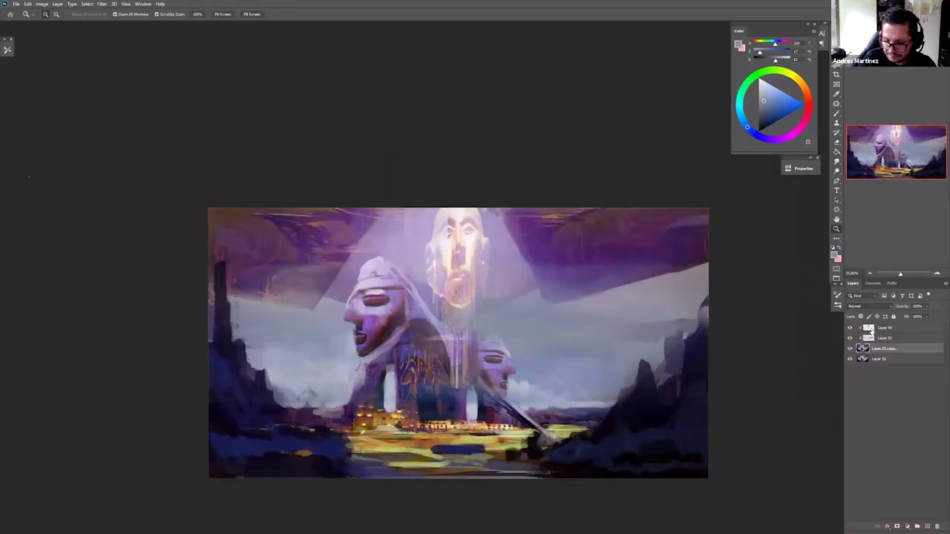
left_click(904, 331)
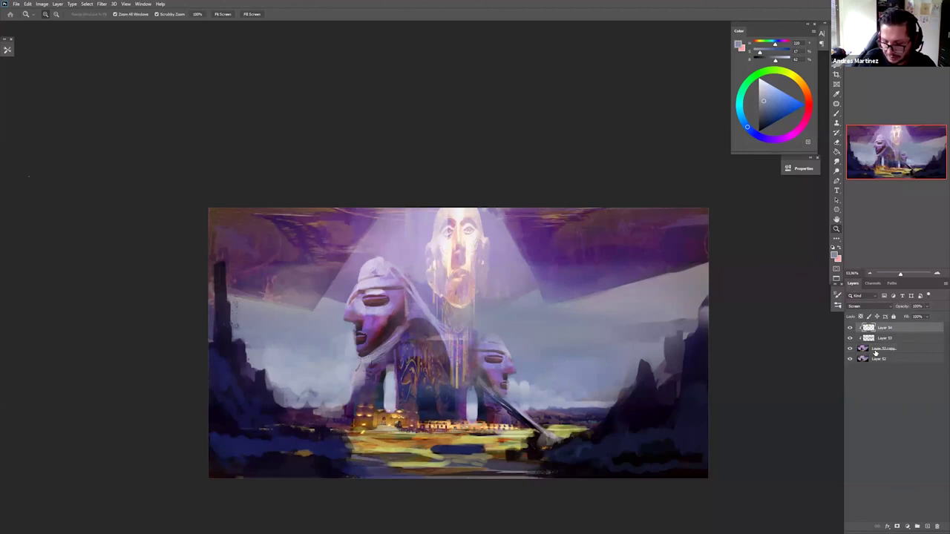
left_click(879, 352, "shift")
key("ctrl+e")
- Paint thin near-white vertical light streaks below the large mask and beside the smaller mask using Sampled Brush 24 16
key("b")
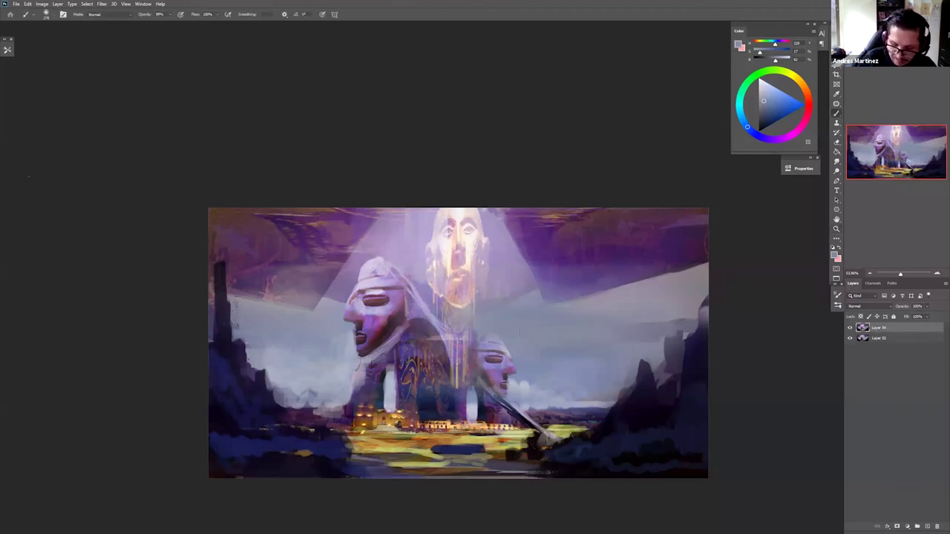
right_click(736, 332)
left_click(767, 320)
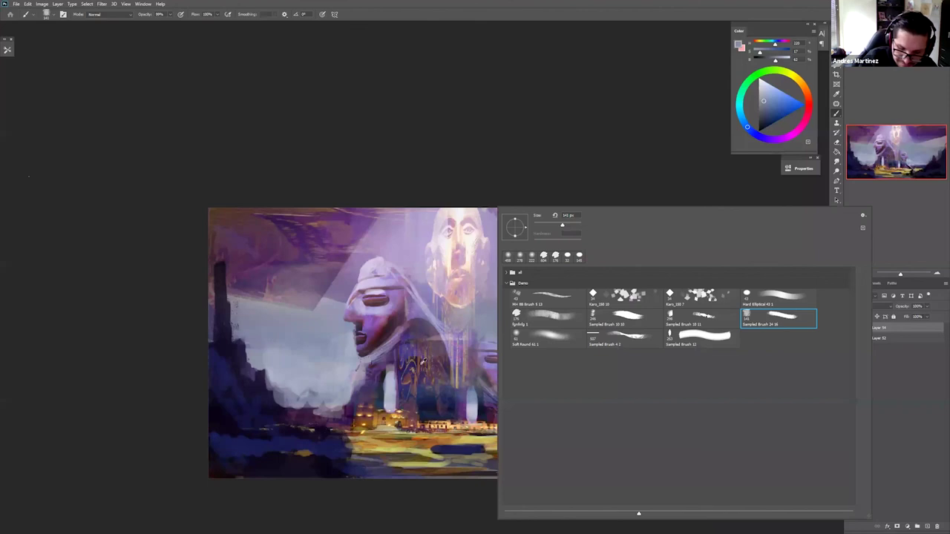
left_click_drag(422, 364, 415, 361)
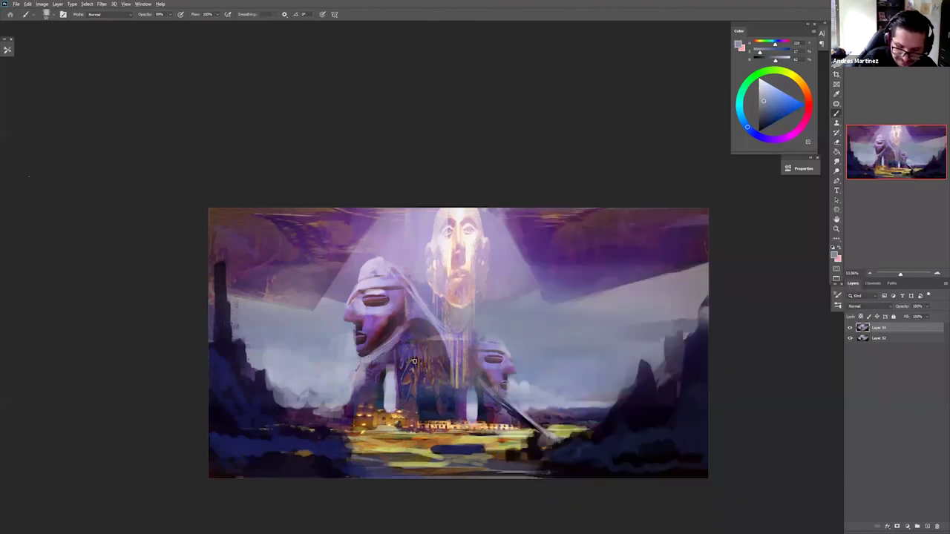
left_click_drag(772, 100, 763, 81)
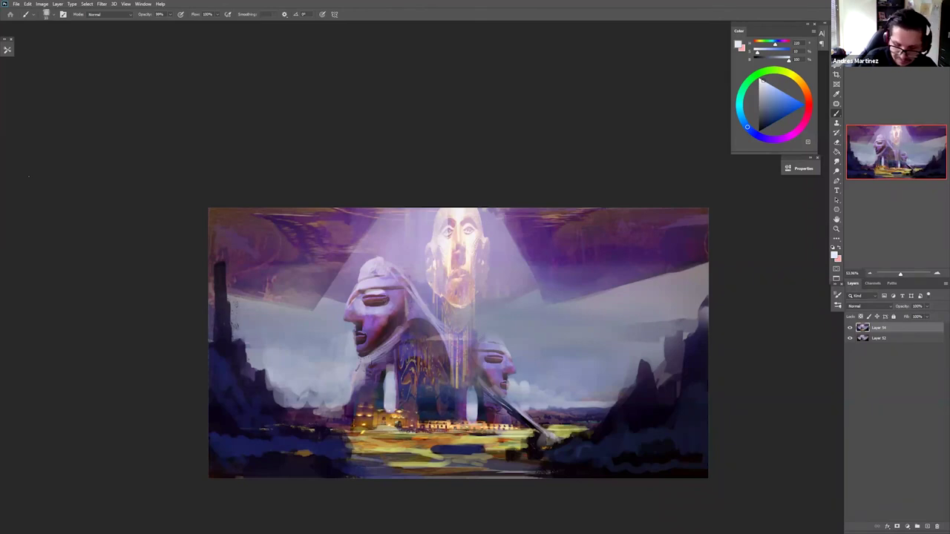
left_click_drag(475, 345, 476, 386)
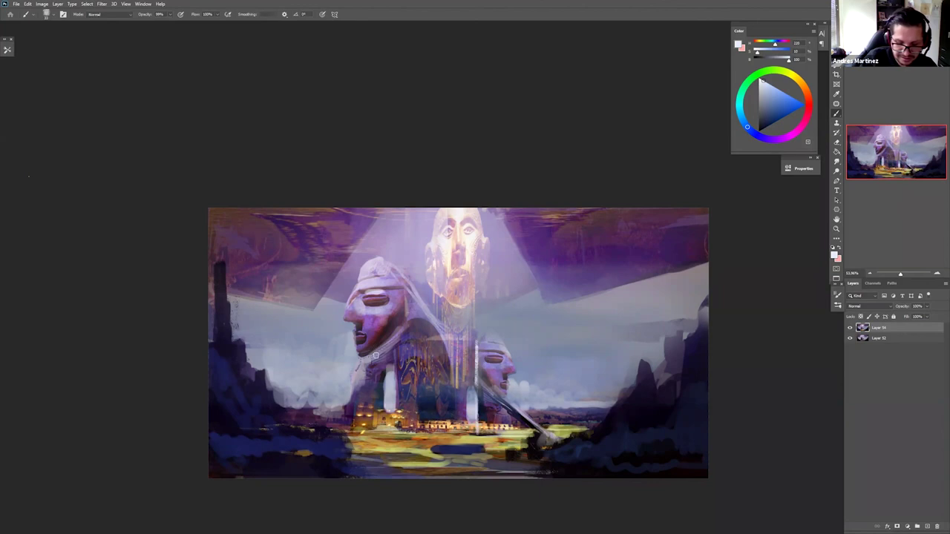
left_click_drag(375, 356, 374, 408)
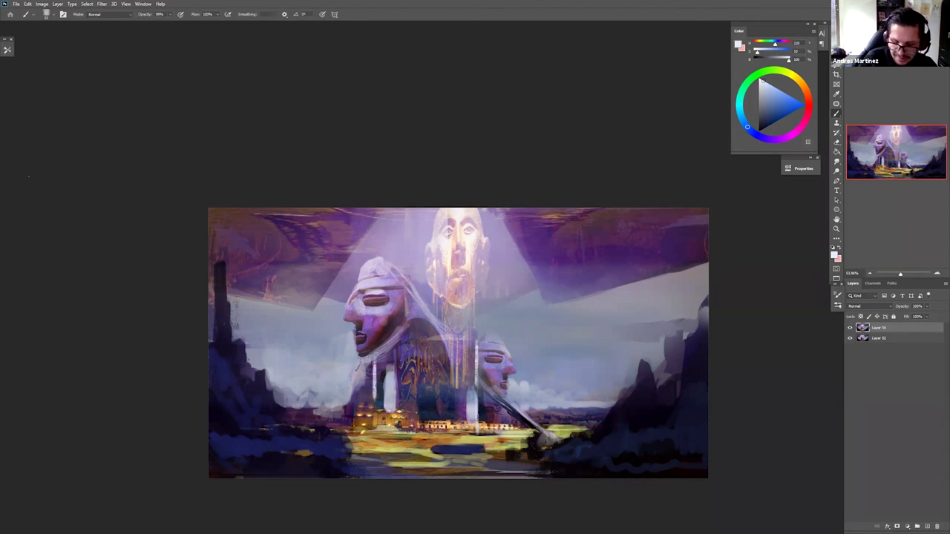
- Soften the light beam's edge above the large mask with purple tones sampled from the surrounding sky and the beam
key("z")
mouse_move(562, 387)
left_mouse_down()
mouse_move(513, 400)
mouse_move(450, 392)
left_mouse_up()
left_click_drag(473, 342, 491, 343)
key("b")
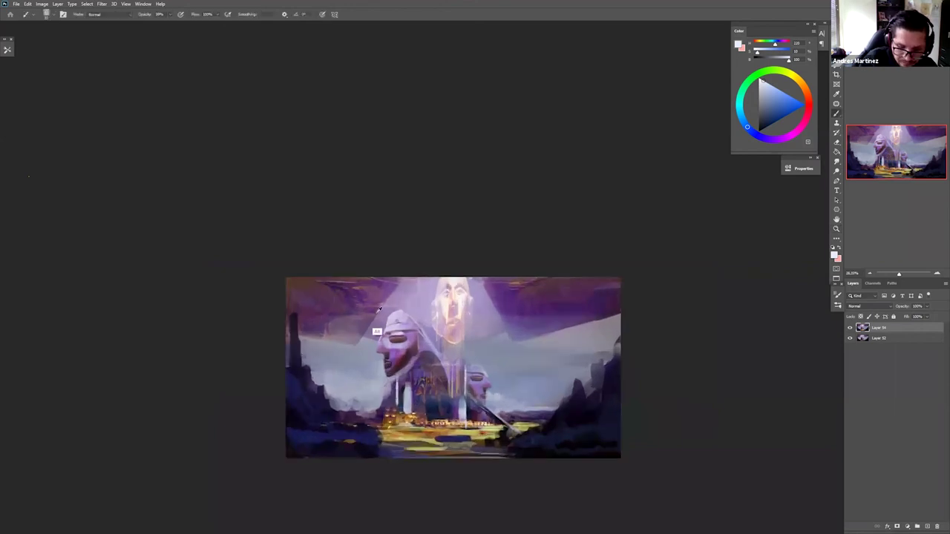
left_click(378, 309, "alt")
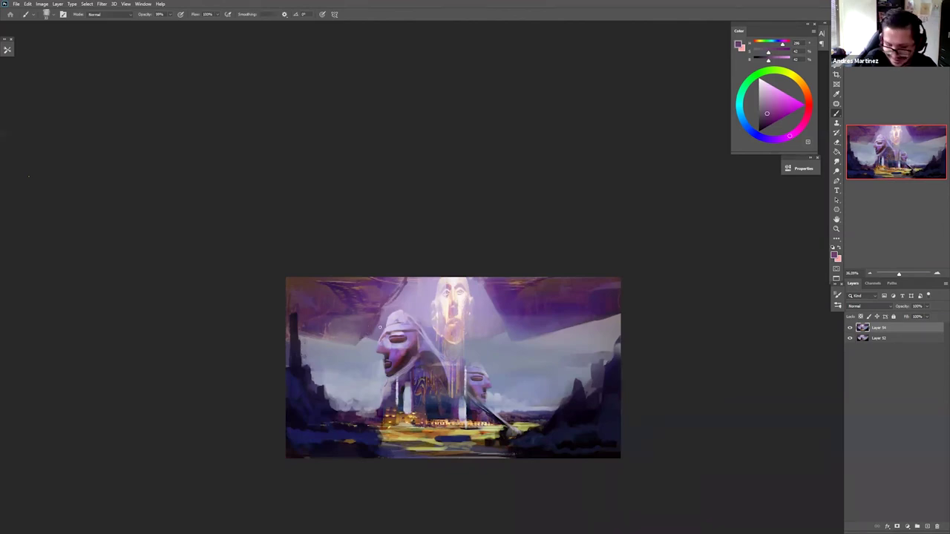
left_click(364, 324, "alt")
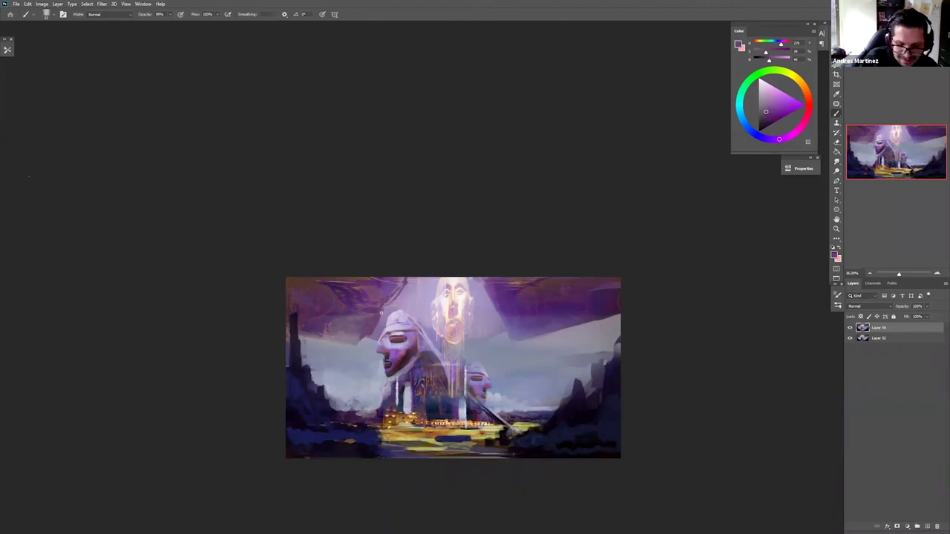
left_click(411, 292, "alt")
left_click_drag(407, 280, 392, 304)
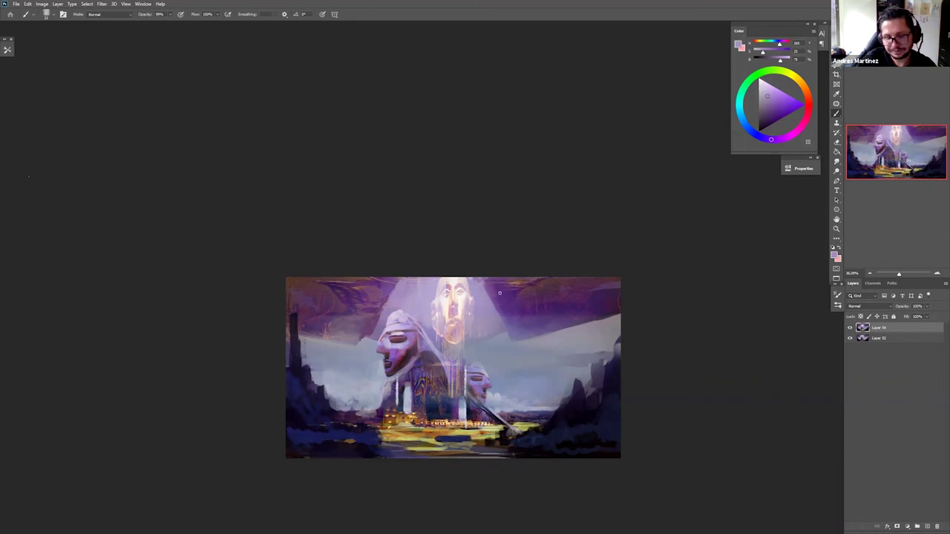
- Blend the light beam's other edge, beyond the glowing mask, into the dark clouds with sampled purples
left_click(498, 305, "alt")
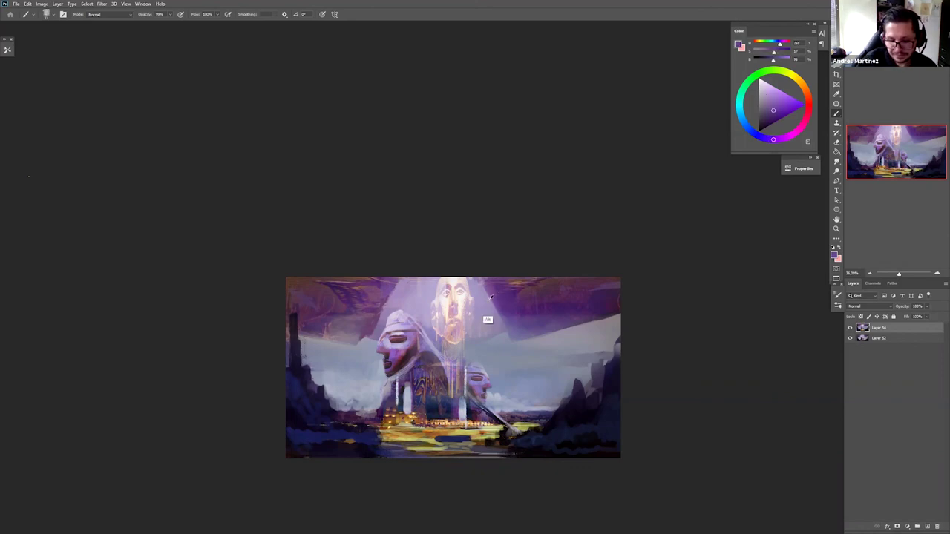
left_click(488, 301, "alt")
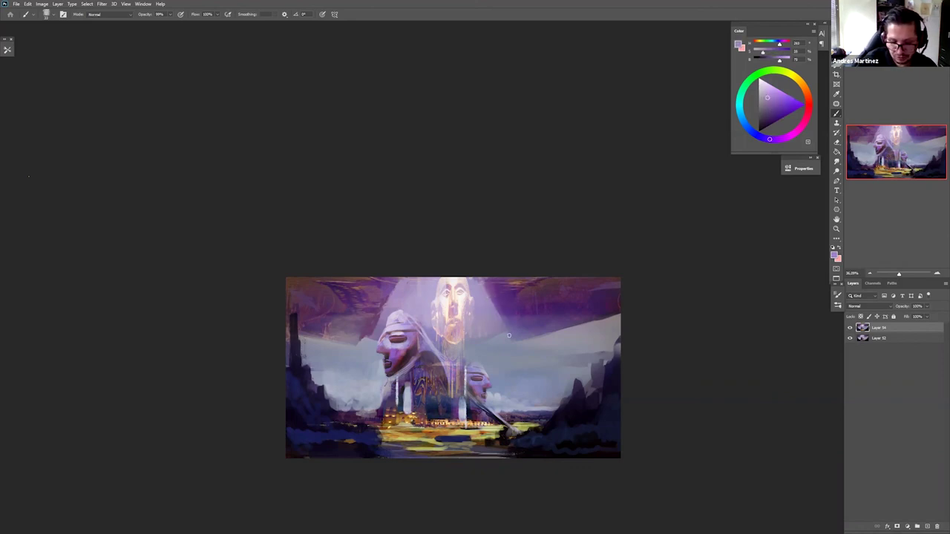
left_click(502, 309, "alt")
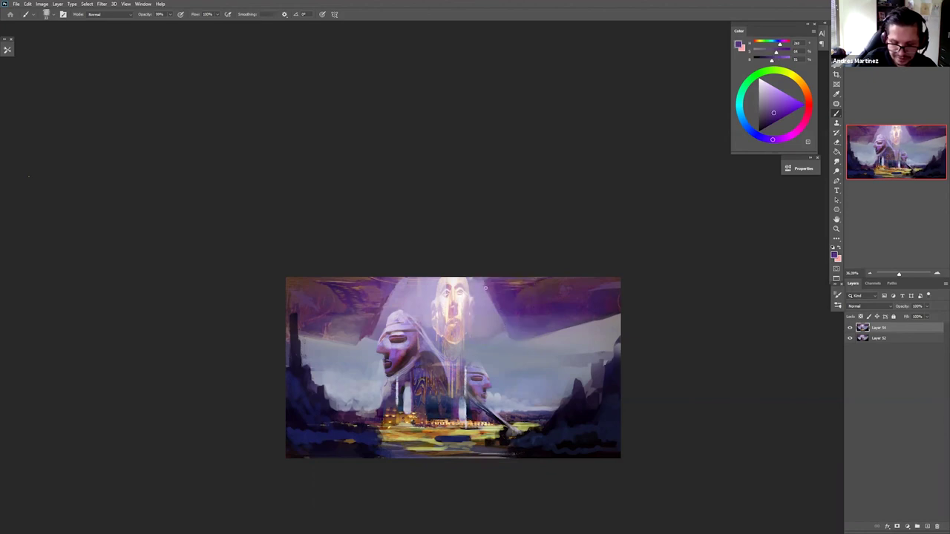
- Lasso the pale sky areas on both sides of the statues as one combined selection
key("l")
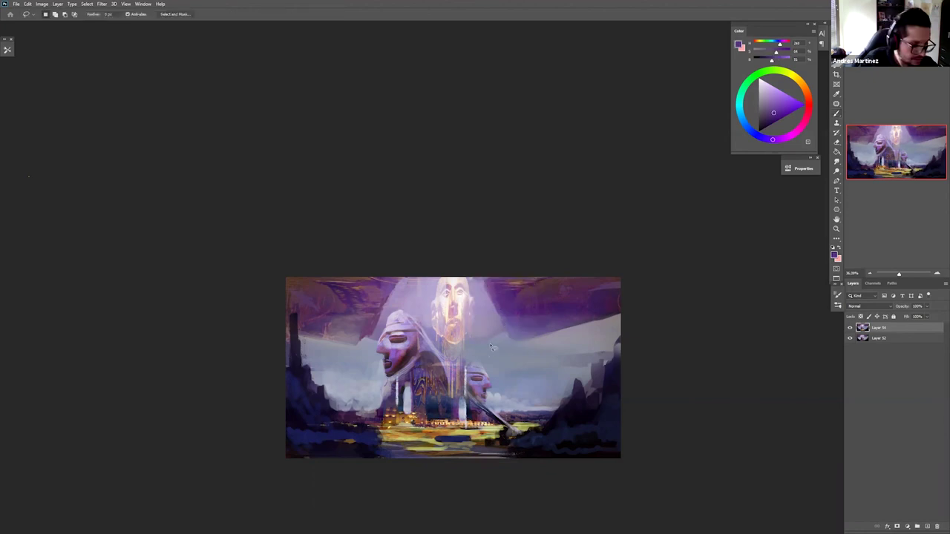
mouse_move(503, 331)
left_mouse_down()
mouse_move(464, 354)
mouse_move(472, 365)
mouse_move(494, 387)
mouse_move(570, 414)
mouse_move(629, 323)
mouse_move(610, 316)
mouse_move(507, 333)
left_mouse_up()
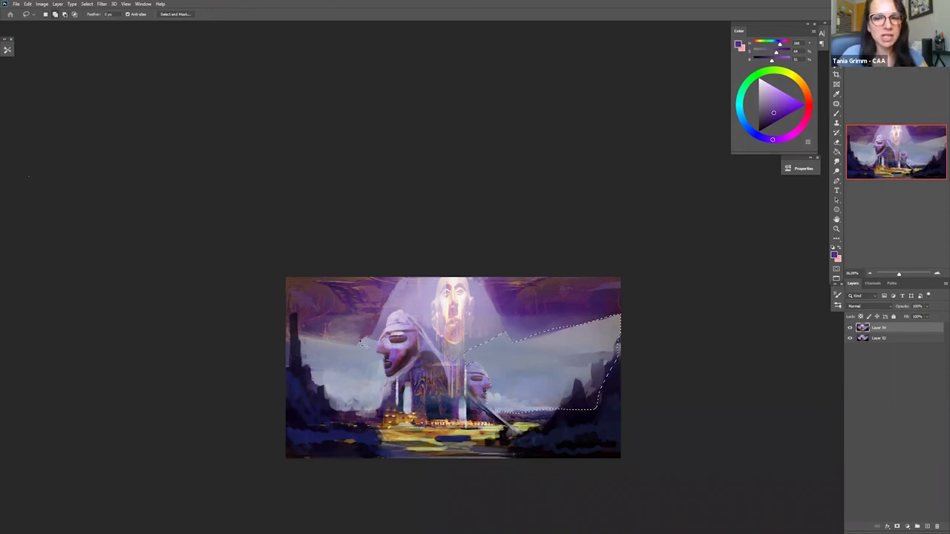
mouse_move(301, 339)
left_mouse_down()
mouse_move(323, 390)
mouse_move(362, 414)
mouse_move(387, 394)
mouse_move(385, 358)
left_mouse_up()
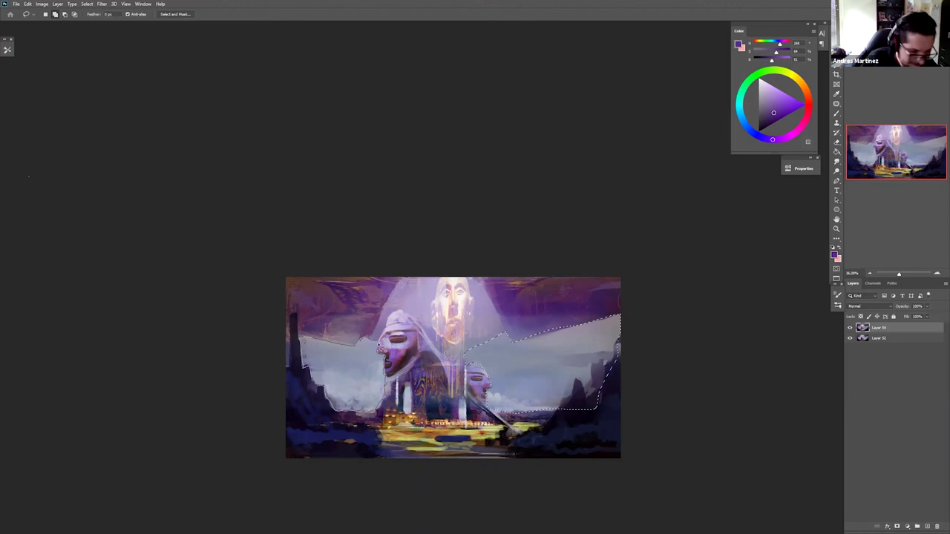
- Brighten the selected sky near the horizon with a large Dodge brush set to Midtones and 100% exposure, and clear the selection
key("o")
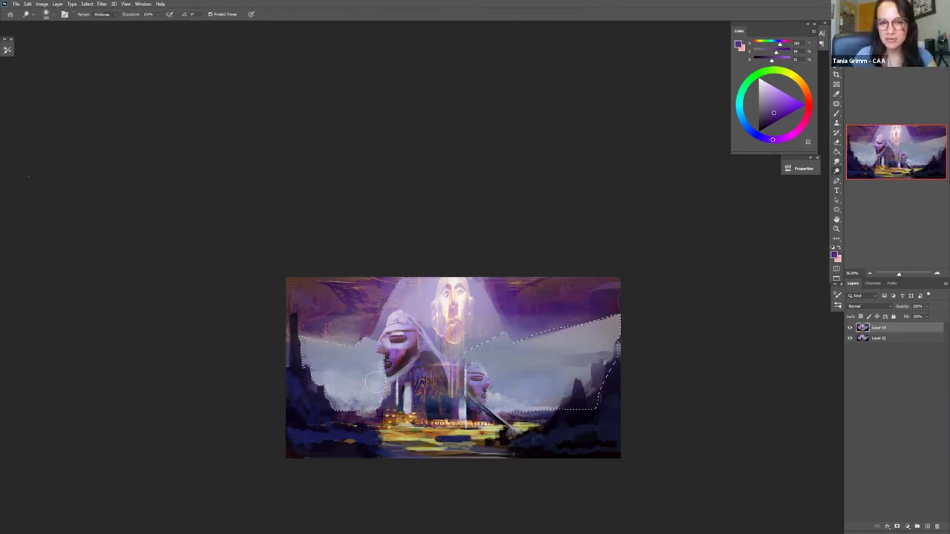
key("bracketright")
key("bracketright")
key("bracketright")
key("bracketright")
key("bracketright")
key("bracketright")
key("bracketright")
left_click_drag(365, 397, 322, 400)
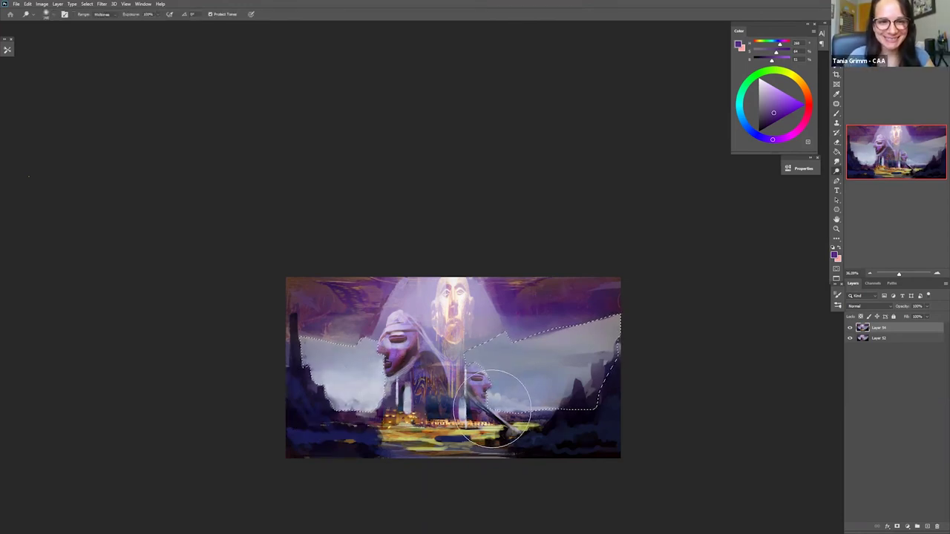
mouse_move(505, 409)
left_mouse_down()
mouse_move(574, 412)
mouse_move(536, 407)
left_mouse_up()
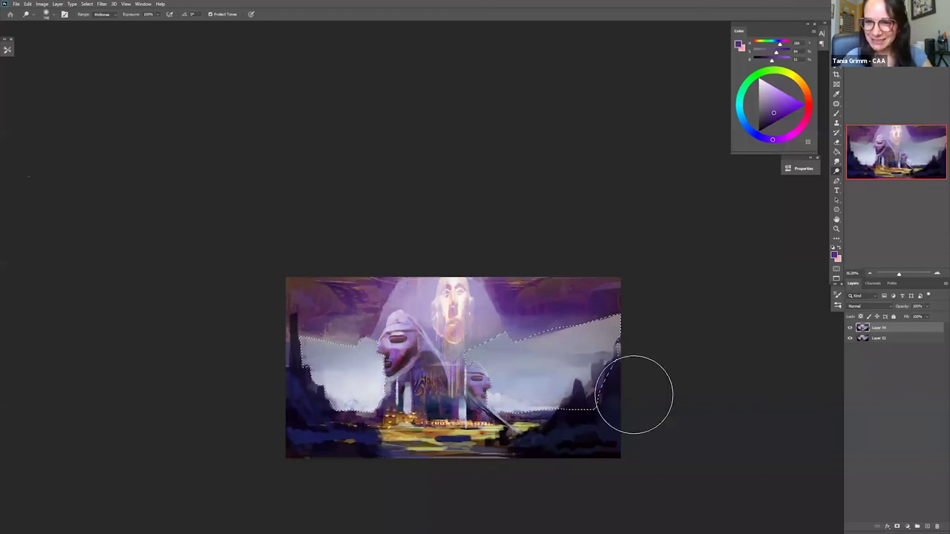
key("ctrl+d")
- Paste the gold figurine photo as a new layer and move it to the painting's lower-left corner
left_click_drag(554, 423, 540, 407)
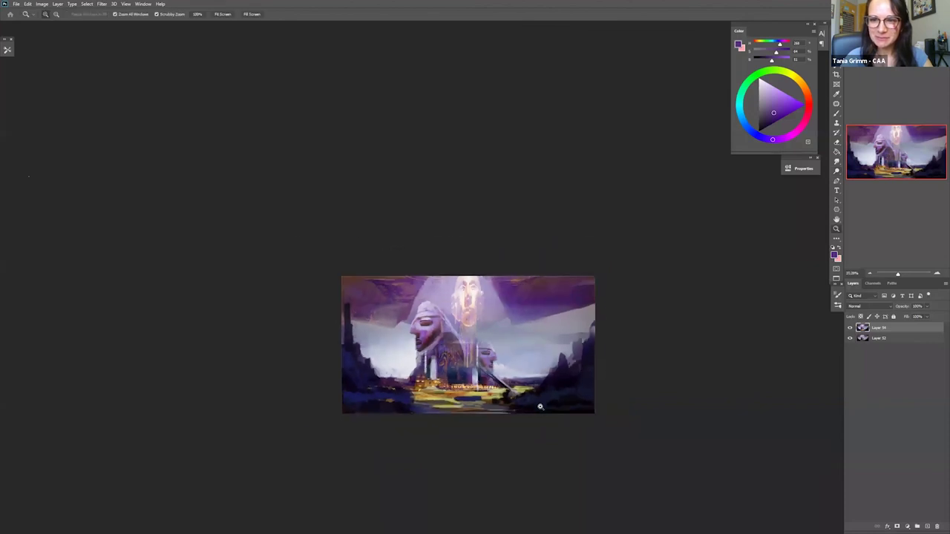
left_click(505, 357)
key("b")
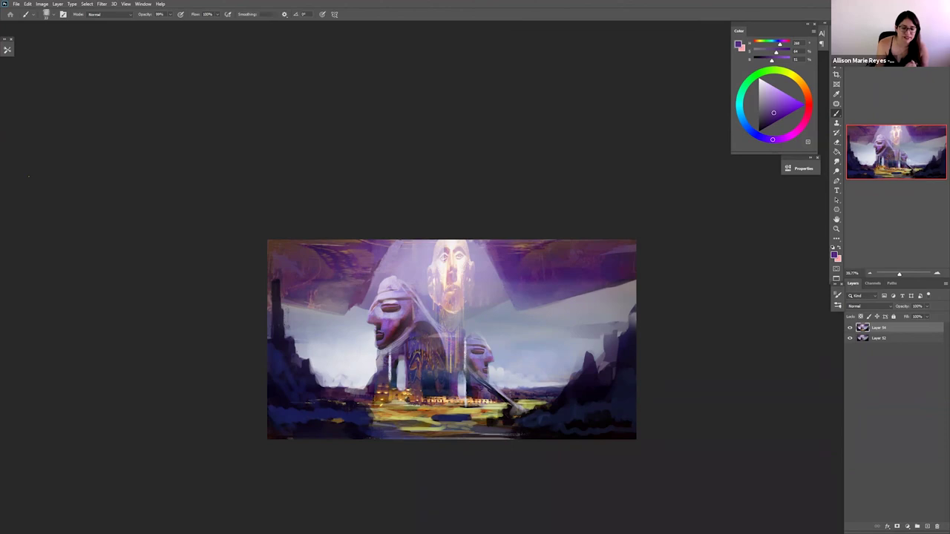
key("v")
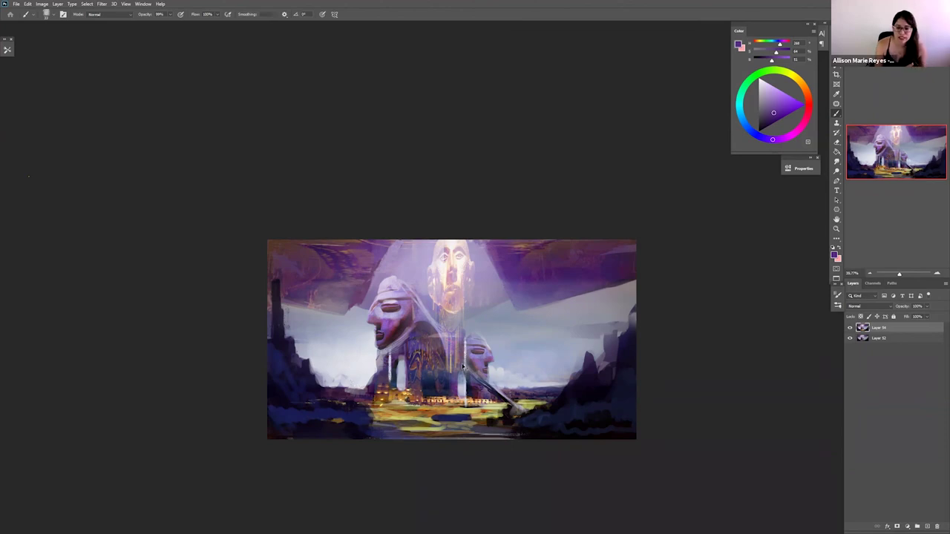
key("ctrl+v")
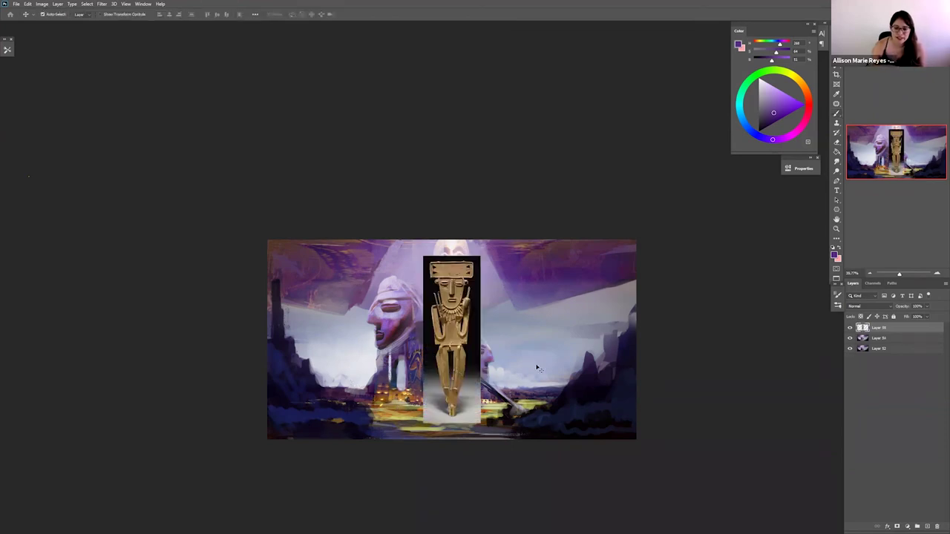
left_click_drag(452, 340, 296, 400)
- Set the figurine layer's blend mode to Lighten
left_click(869, 316)
left_click(870, 308)
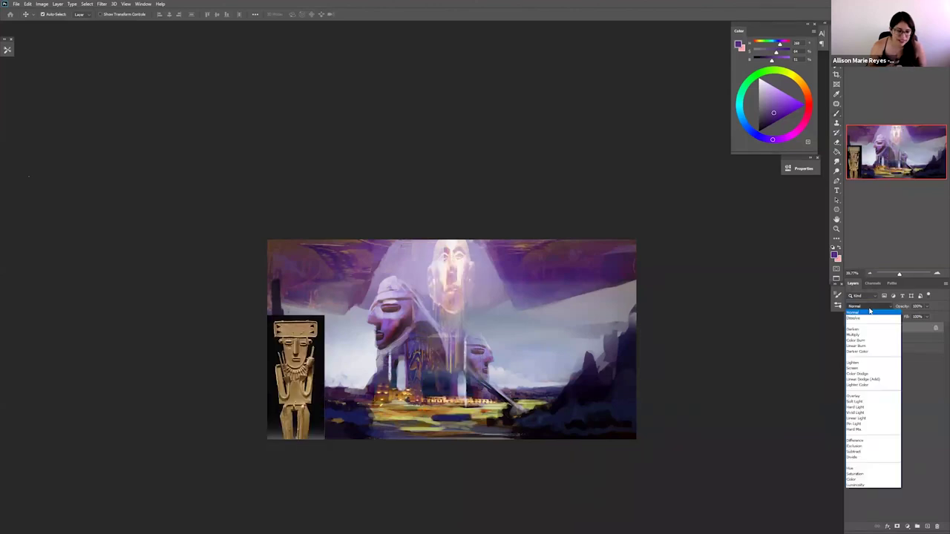
left_click(871, 312)
left_click(872, 306)
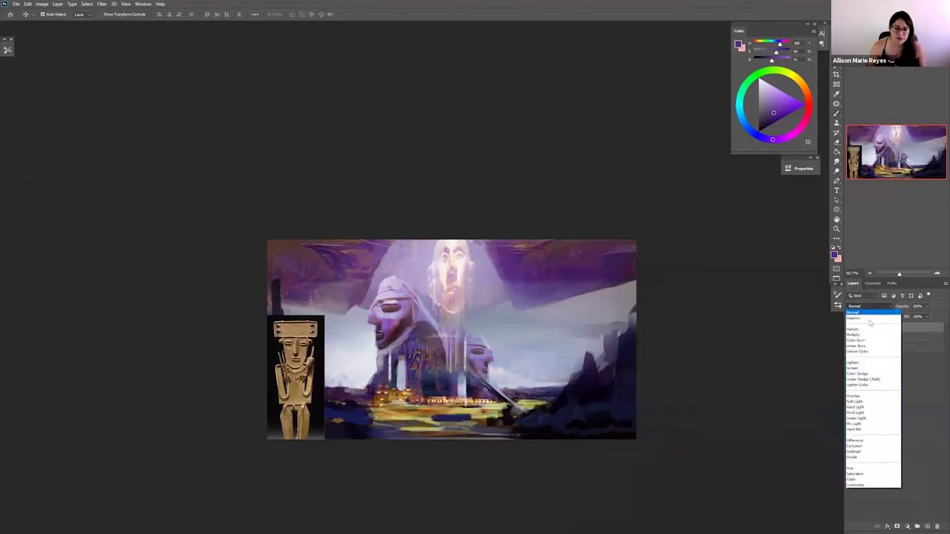
left_click(858, 363)
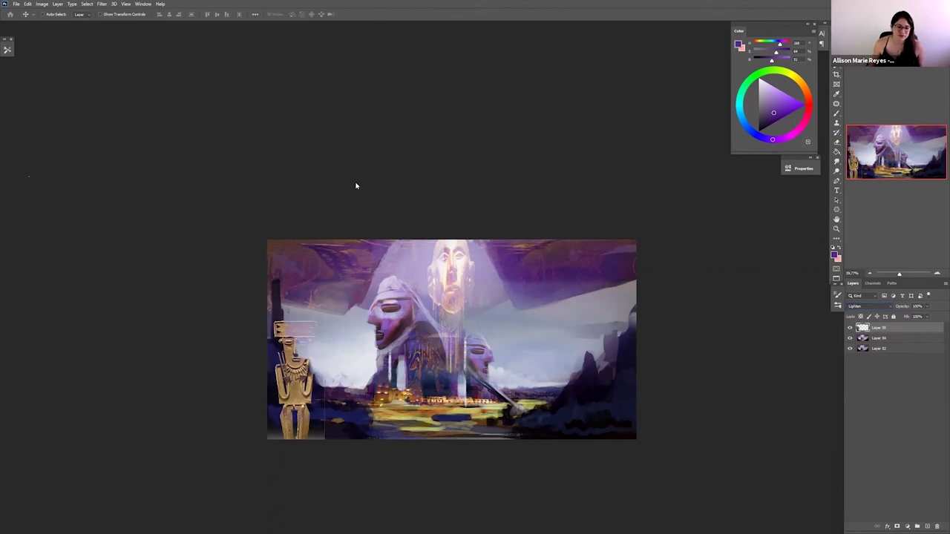
- Move the figurine over the painting's upper-left clouds and enlarge it with Free Transform until its face fills them
left_click_drag(339, 328, 356, 186)
key("ctrl+t")
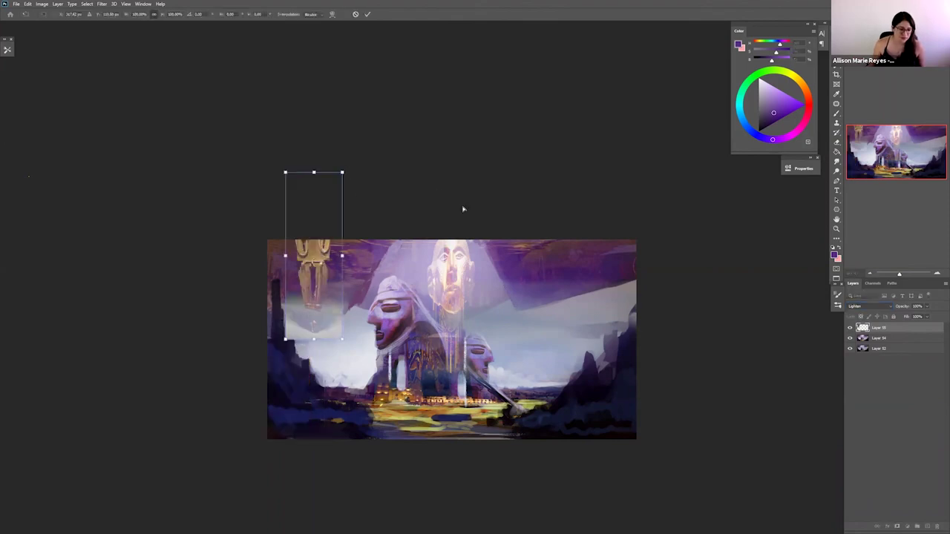
key("Escape")
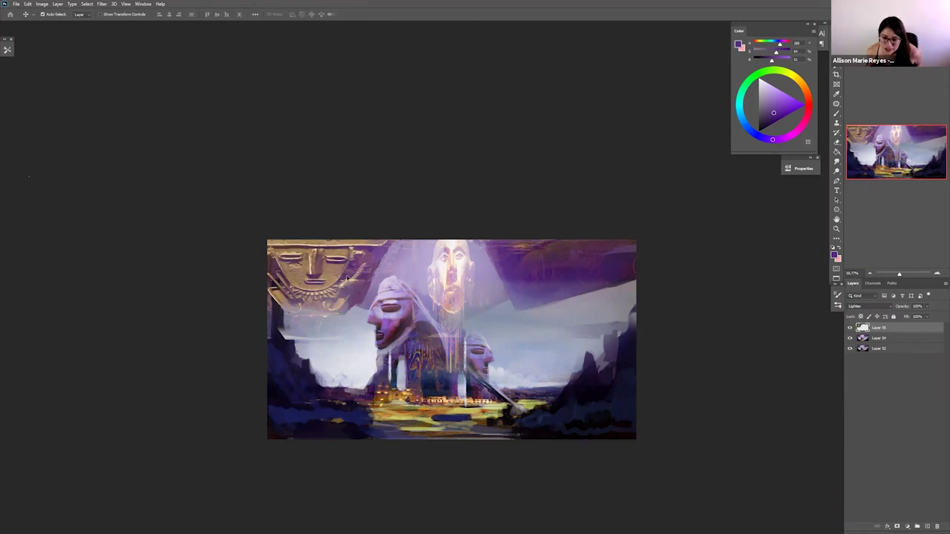
- Lower the figurine layer's opacity and erase its recognisable face, leaving only faint gold texture in the clouds
left_click_drag(915, 318, 910, 318)
key("e")
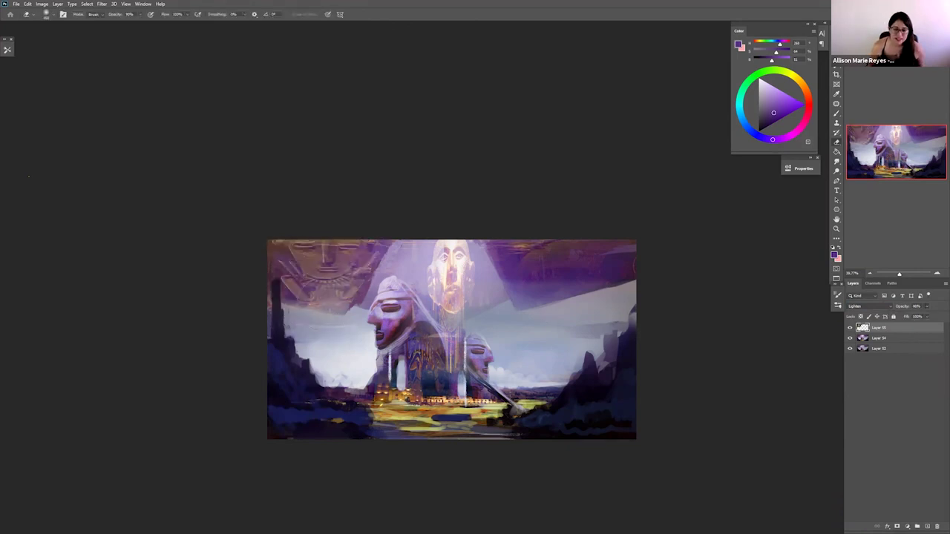
left_click_drag(302, 283, 323, 282)
left_click_drag(307, 238, 380, 228)
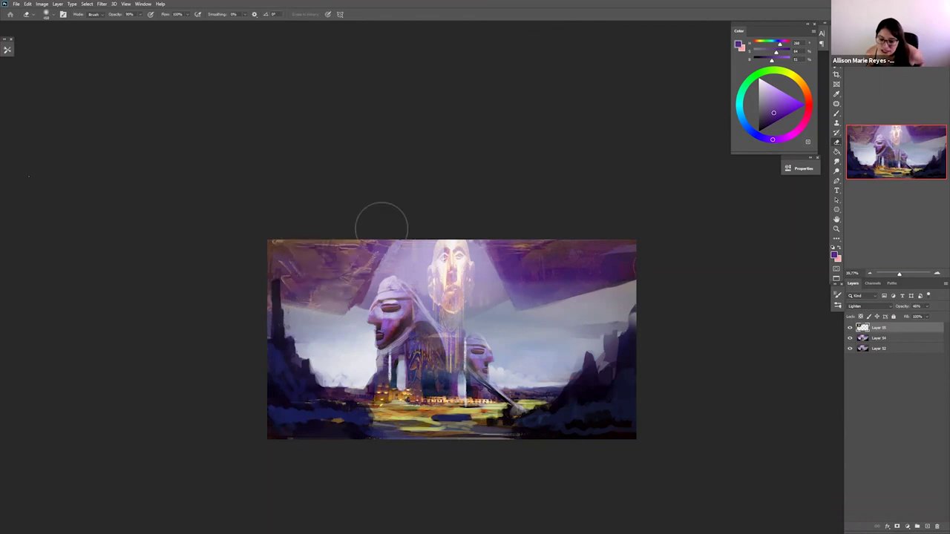
- Duplicate the gold texture layer, flip the copy horizontally and place it over the painting's upper-right clouds
key("ctrl+j")
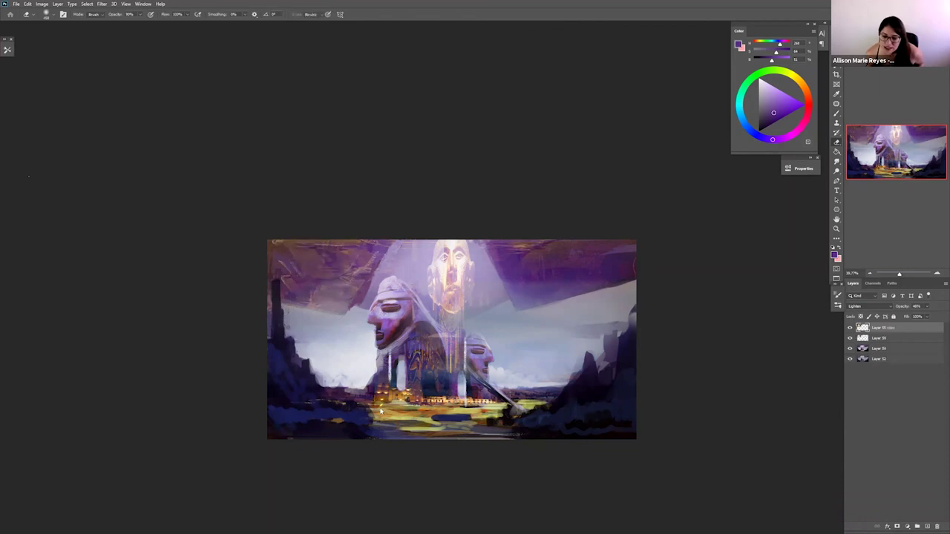
key("ctrl+t")
right_click(380, 413)
left_click(382, 406)
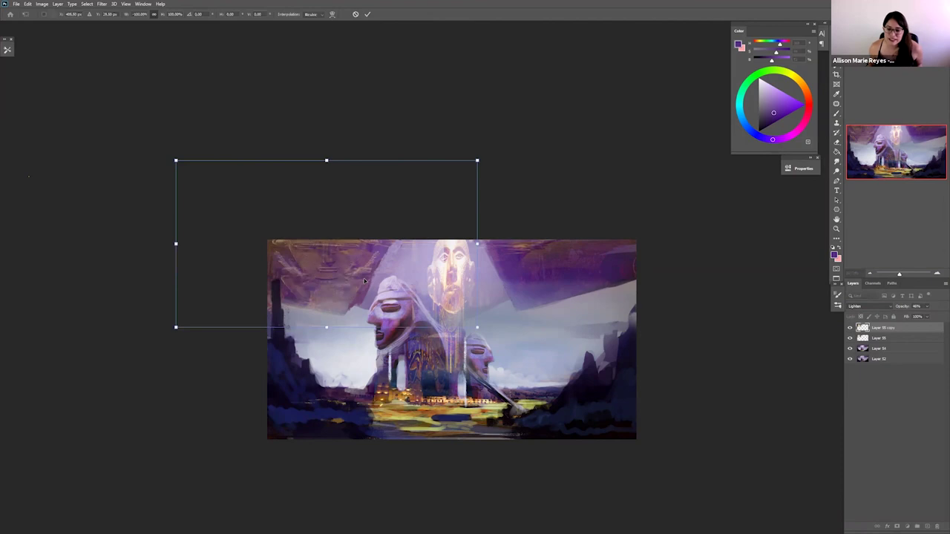
left_click_drag(348, 274, 581, 269)
right_click(584, 273)
left_click(625, 313)
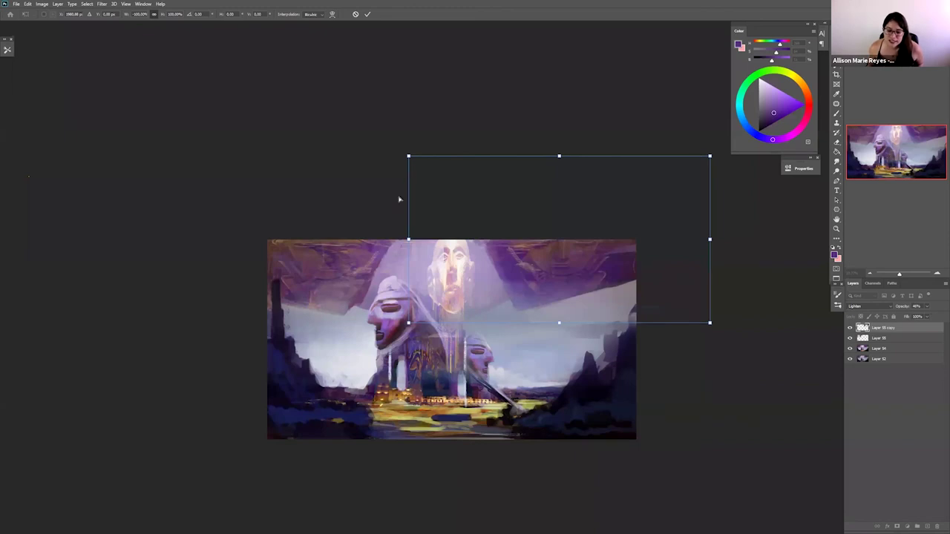
left_click_drag(408, 157, 401, 198)
key("Return")
- Merge both gold texture layers down into the painting layer
key("b")
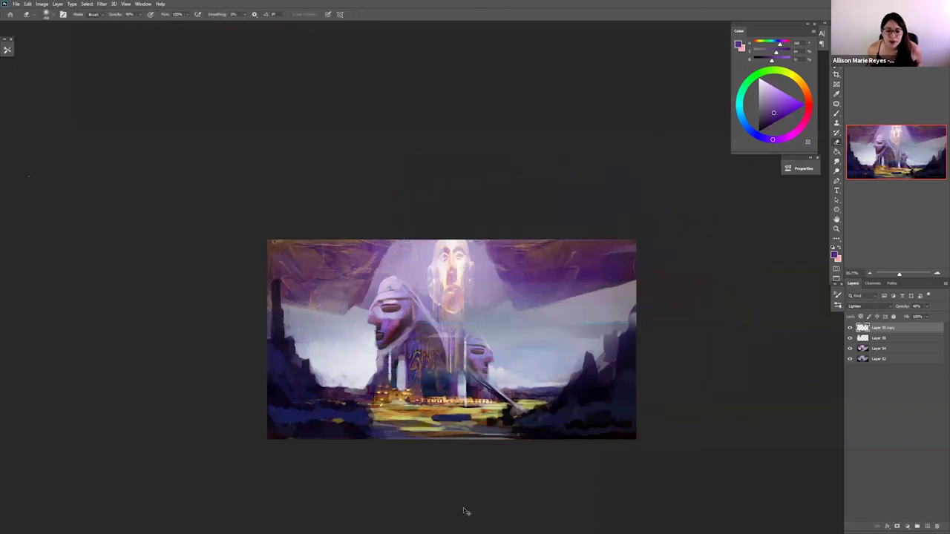
key("ctrl+e")
key("ctrl+e")
key("ctrl+alt+shift+e")
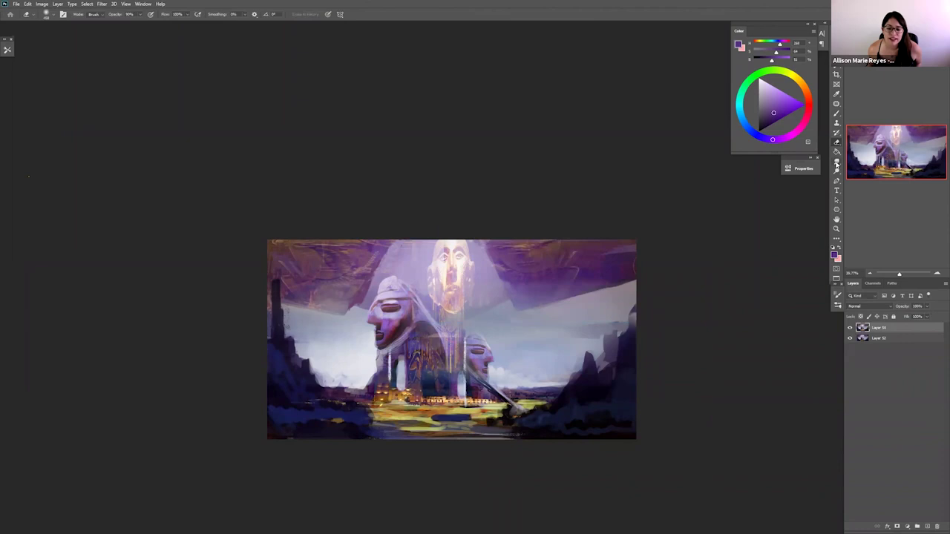
- Sample purples around the light beam and brush over the inner edges of the dark clouds on both sides
left_click(836, 161)
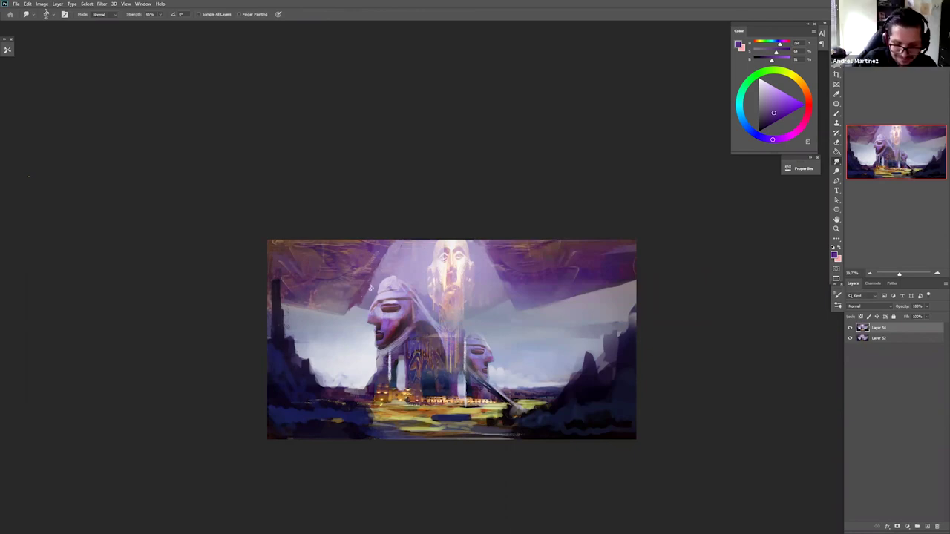
key("b")
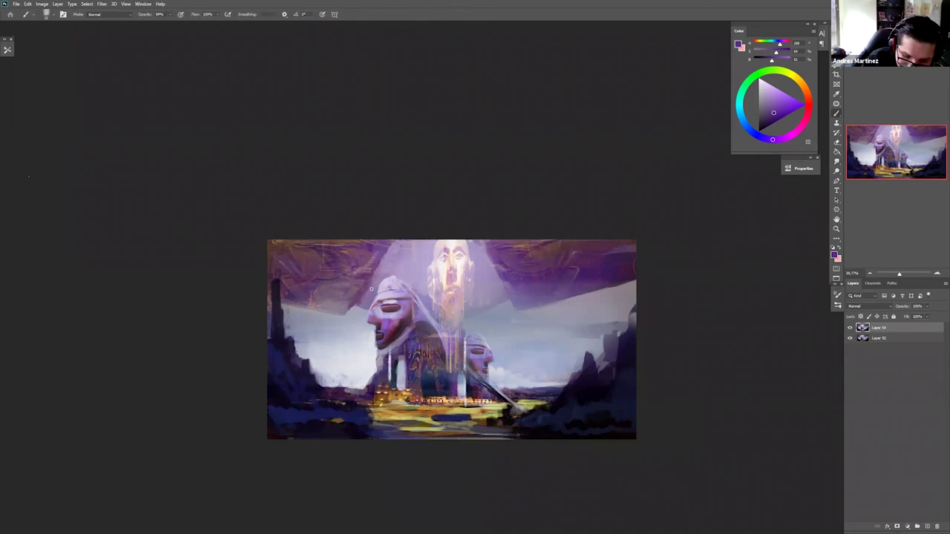
left_click(371, 290, "alt")
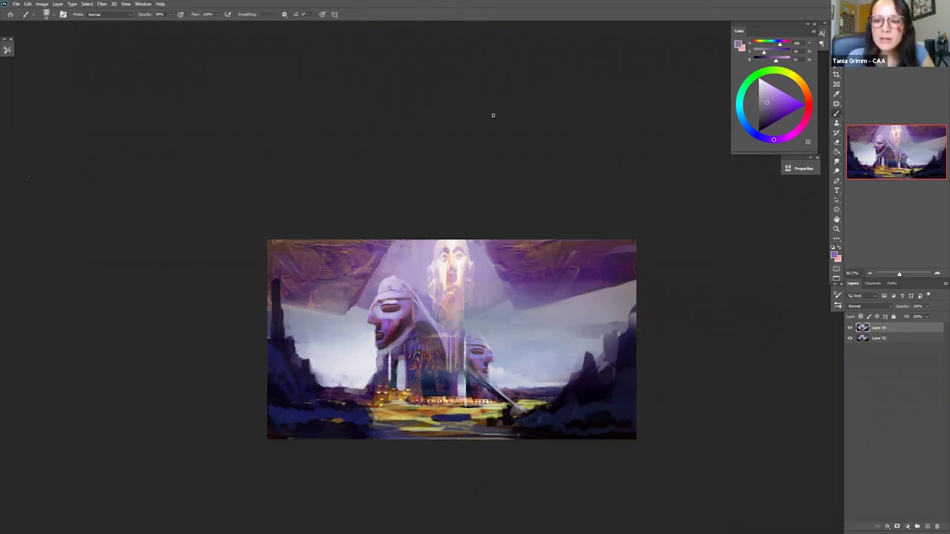
left_click(486, 247, "alt")
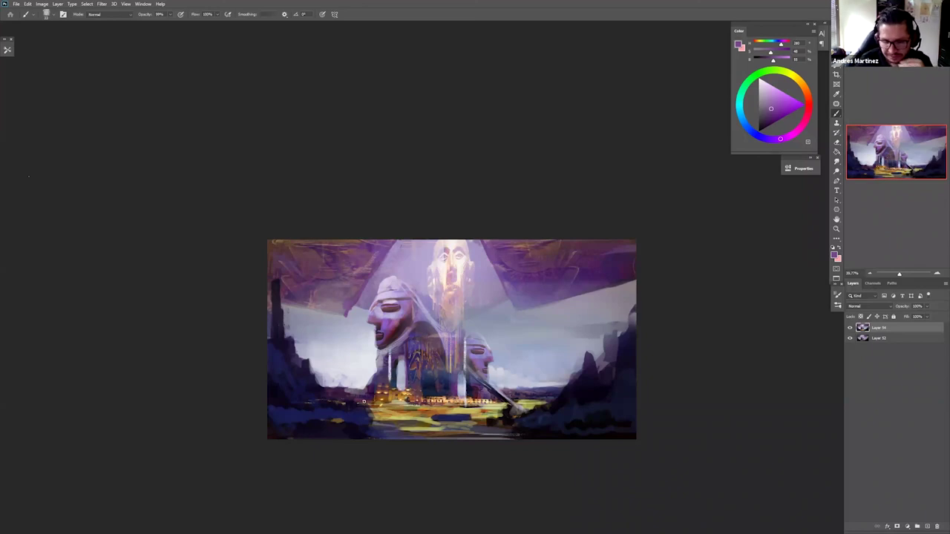
- Paint a pale sky opening under the arch behind the large mask and trim its rim with a sampled dark tone
key("z")
mouse_move(428, 320)
left_mouse_down()
mouse_move(460, 333)
mouse_move(461, 391)
left_mouse_up()
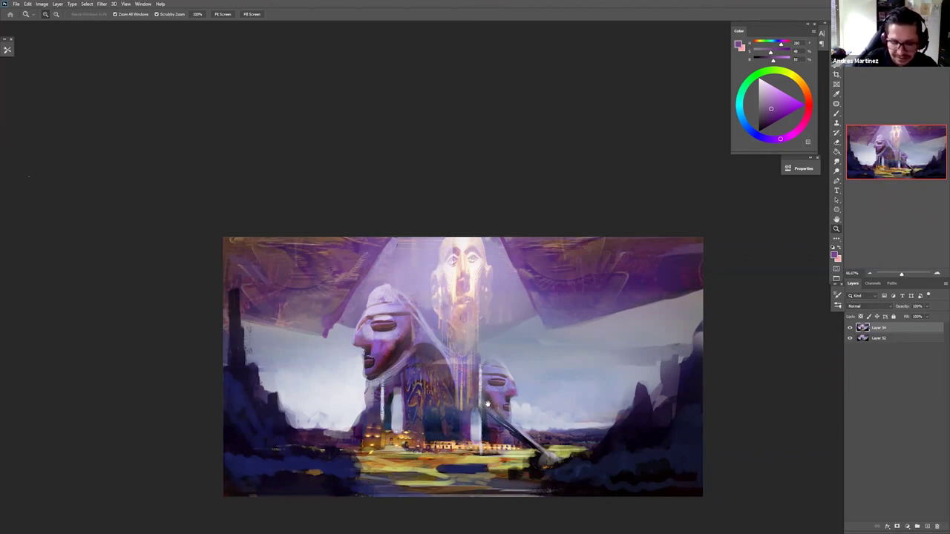
key("ctrl+plus")
mouse_move(478, 391)
left_mouse_down()
mouse_move(476, 408)
mouse_move(420, 346)
left_mouse_up()
key("b")
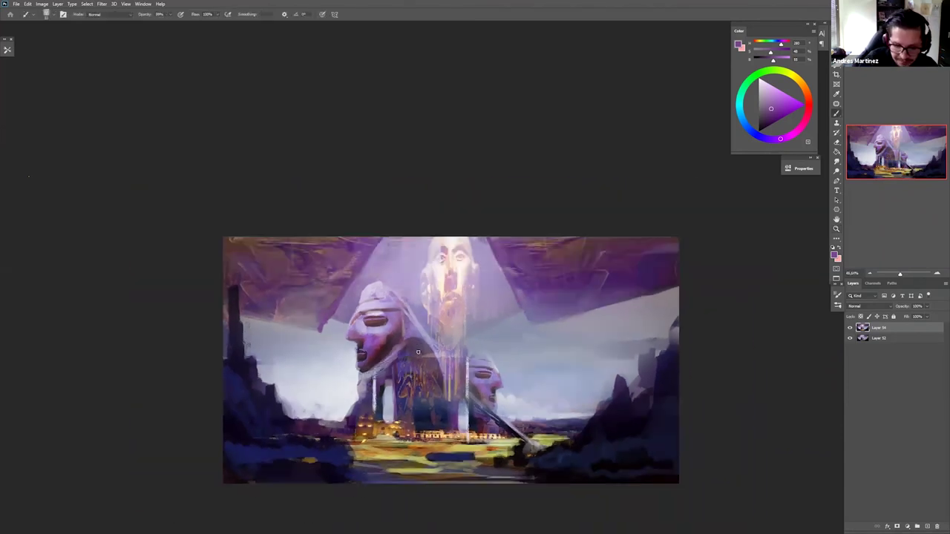
left_click(408, 349, "alt")
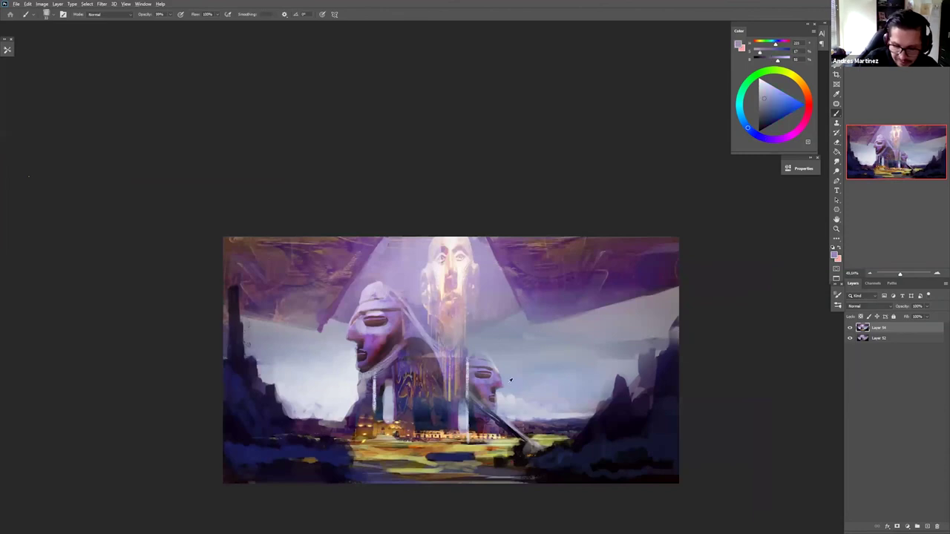
left_click_drag(408, 350, 421, 356)
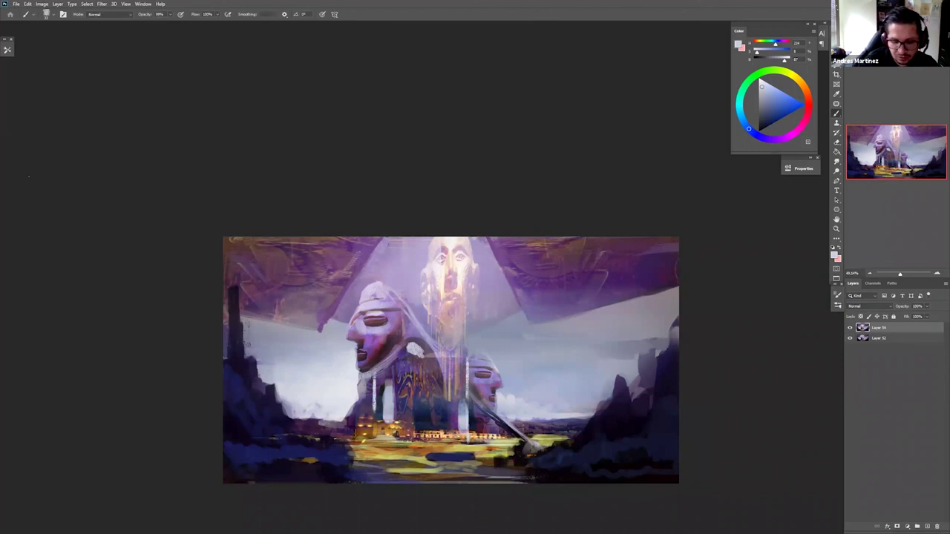
scroll(429, 353, "up", 3)
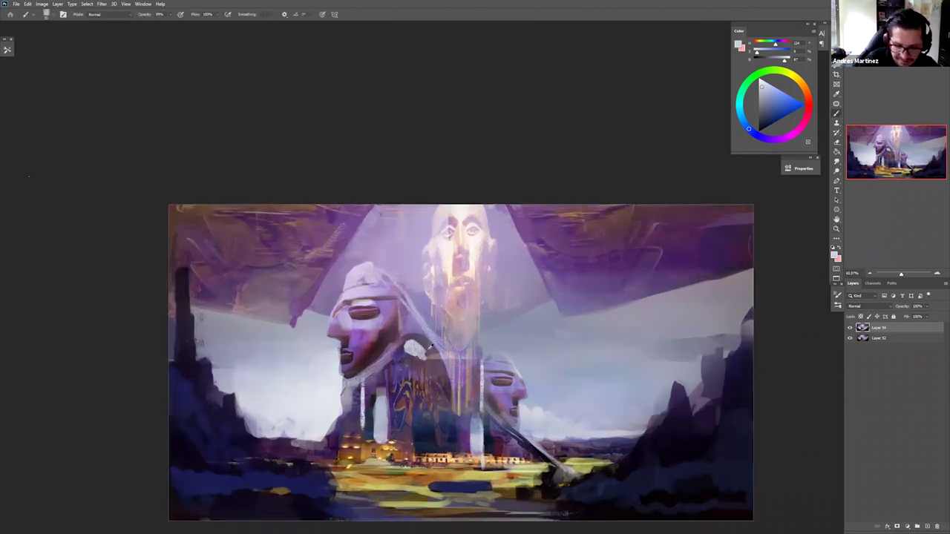
left_click(430, 350, "alt")
mouse_move(425, 347)
left_mouse_down()
mouse_move(426, 363)
mouse_move(413, 343)
left_mouse_up()
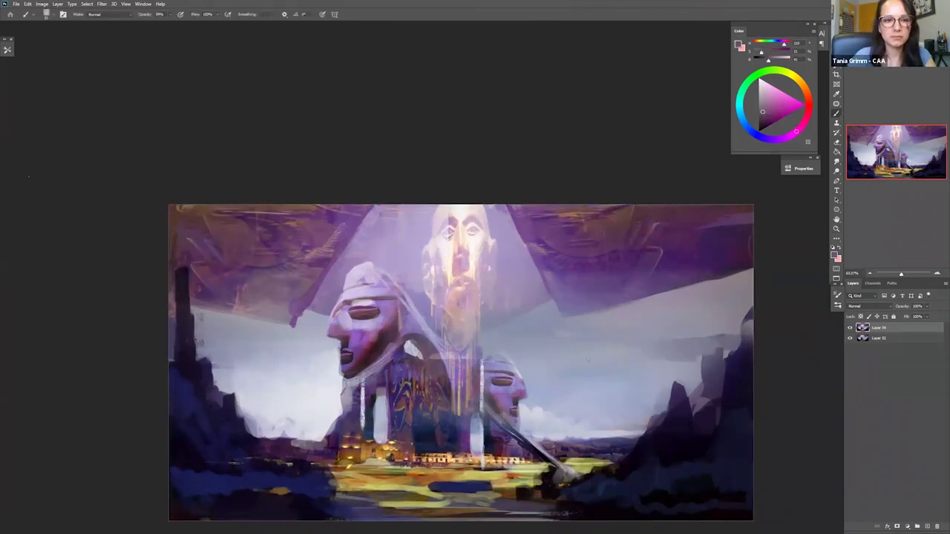
- Brush sampled dark blue over the left foreground rocks and extend the distant field on the right with sampled yellow-green
key("z")
scroll(573, 392, "down", 3)
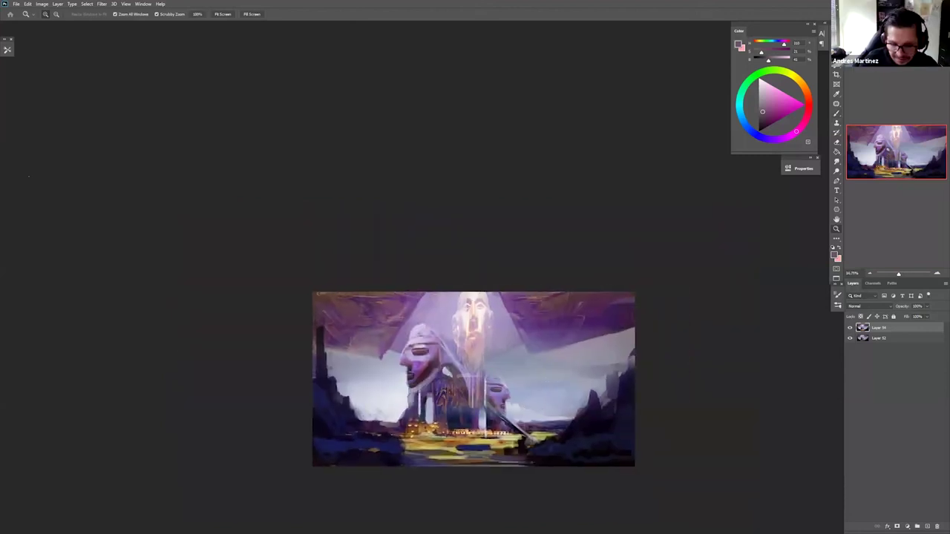
left_click(462, 442)
key("b")
left_click(374, 450, "alt")
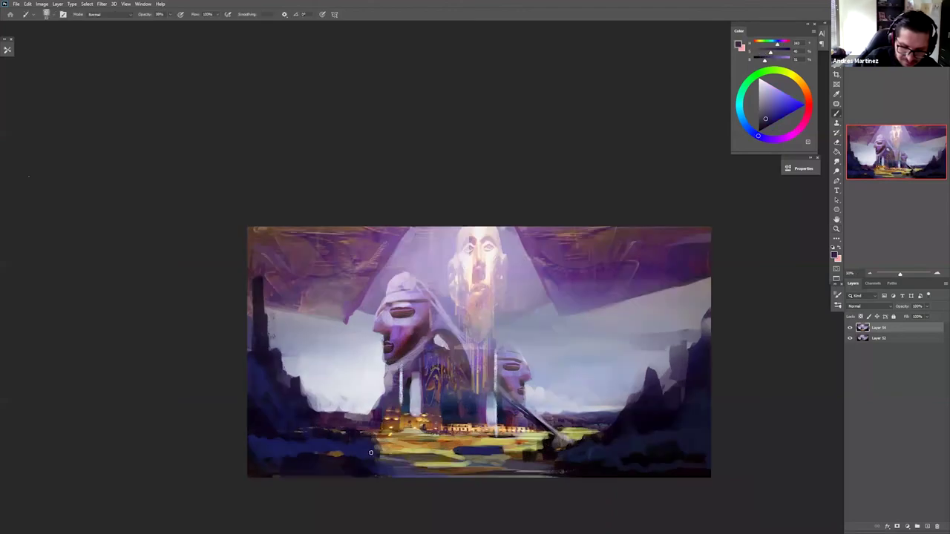
mouse_move(374, 453)
left_mouse_down()
mouse_move(379, 444)
mouse_move(356, 428)
mouse_move(311, 428)
left_mouse_up()
left_click(380, 434, "alt")
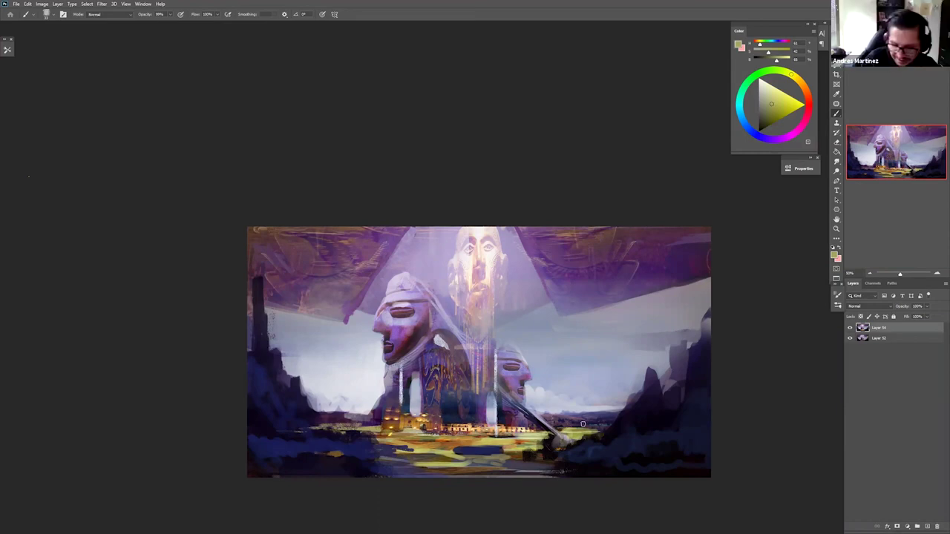
left_click_drag(571, 423, 604, 423)
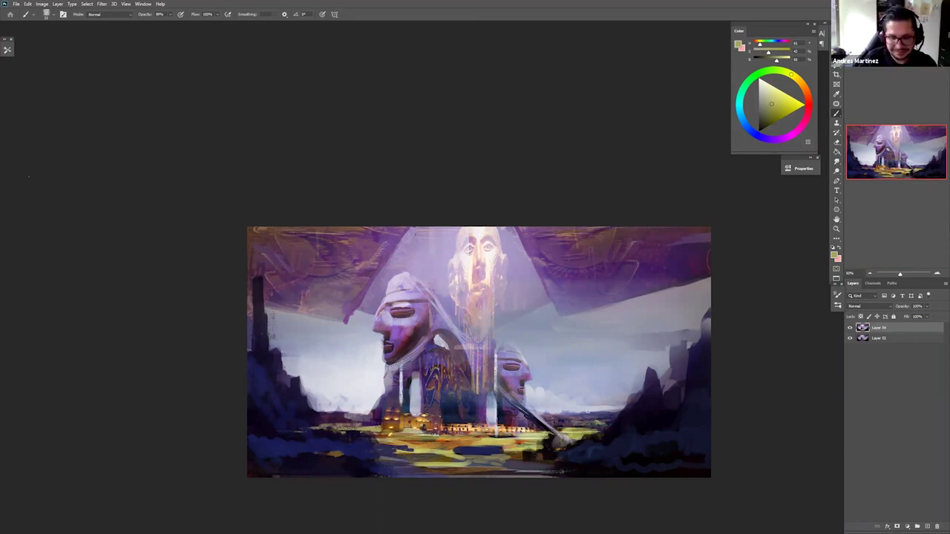
- Paint small hazy blue spires on the horizon to the right of the smaller mask using sampled distance and sky colours
left_click(566, 410, "alt")
left_click_drag(562, 397, 558, 414)
mouse_move(553, 403)
left_mouse_down()
mouse_move(556, 412)
mouse_move(540, 412)
left_mouse_up()
left_click_drag(536, 391, 532, 409)
mouse_move(530, 397)
left_mouse_down()
mouse_move(530, 409)
mouse_move(528, 394)
left_mouse_up()
left_click(541, 394, "alt")
left_click(530, 383, "alt")
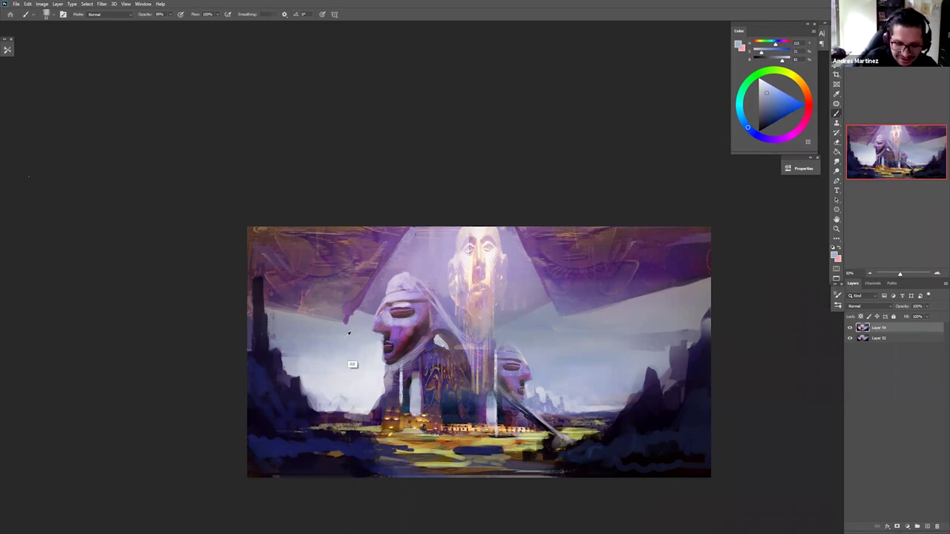
- Add textured strokes in sampled pale blue-grey to the sky left of the large mask
left_click(358, 365, "alt")
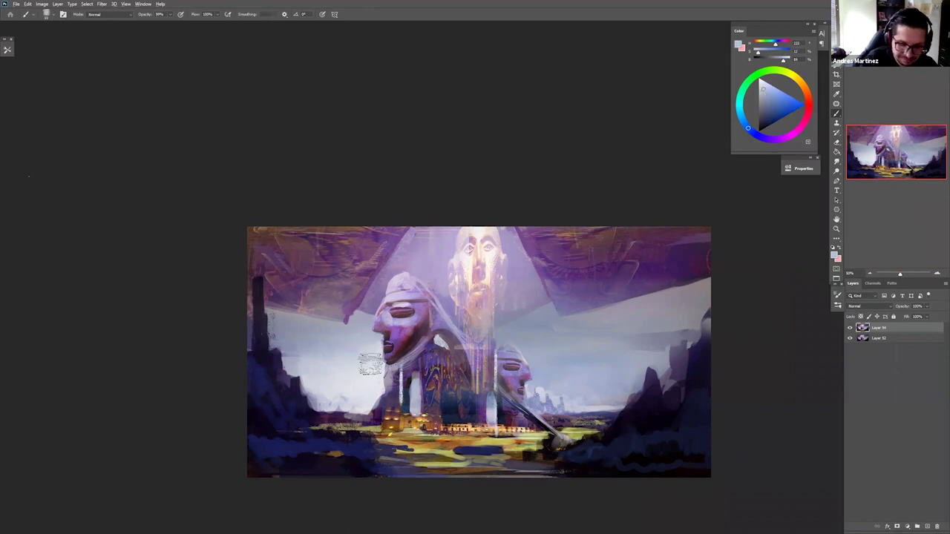
left_click_drag(322, 368, 322, 347)
left_click(305, 336, "alt")
key("]")
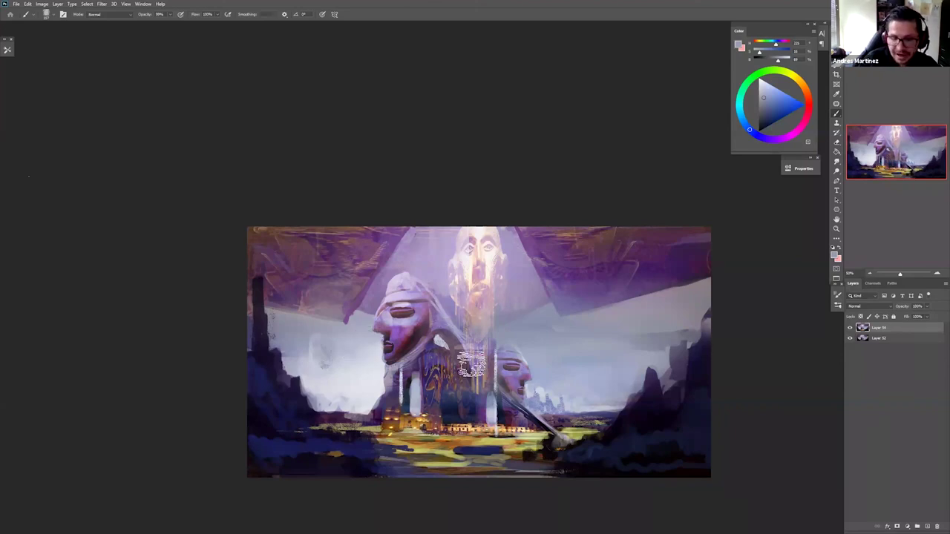
- Lasso the outline of the central statue, darken inside its edges with the Dodge/Burn tool, and deselect
key("l")
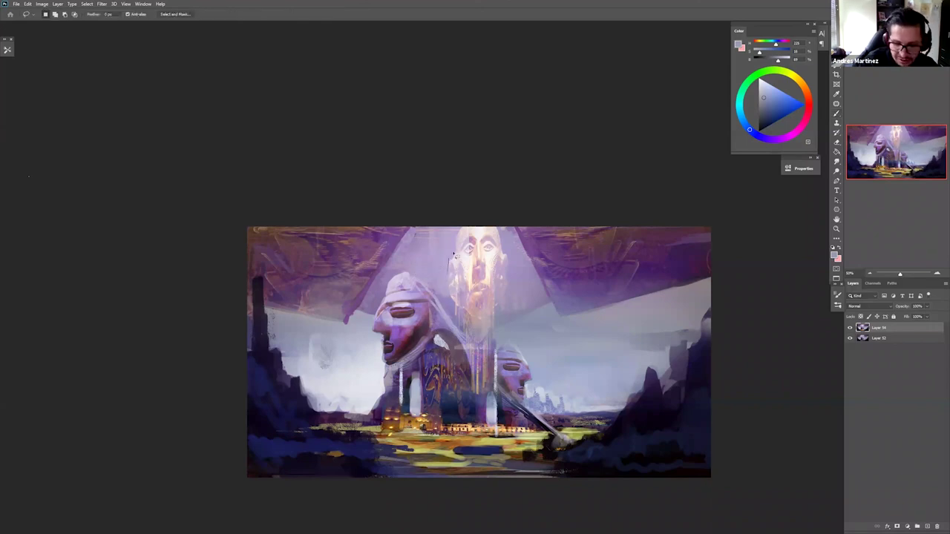
mouse_move(449, 296)
left_mouse_down()
mouse_move(451, 255)
mouse_move(485, 221)
mouse_move(496, 226)
mouse_move(510, 306)
mouse_move(486, 394)
mouse_move(447, 361)
mouse_move(417, 312)
mouse_move(430, 351)
mouse_move(435, 289)
mouse_move(405, 276)
left_mouse_up()
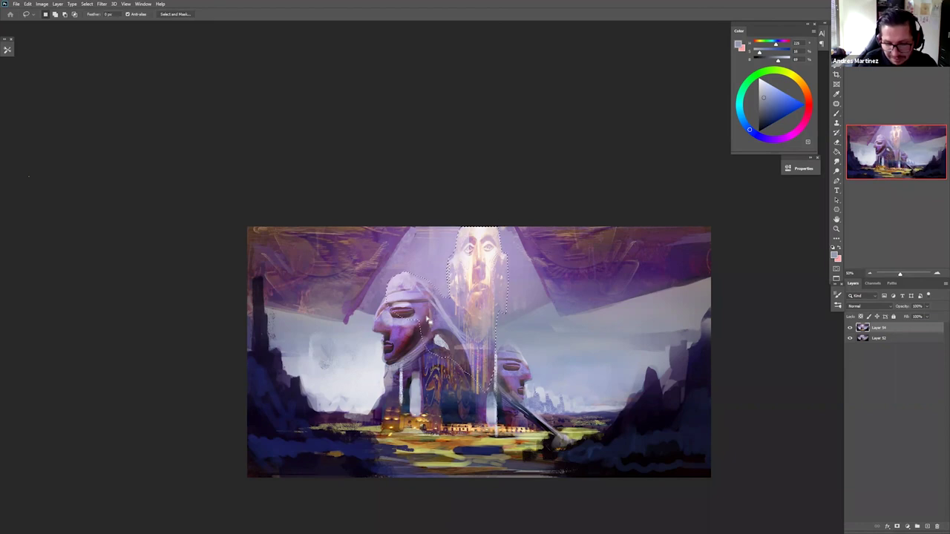
key("o")
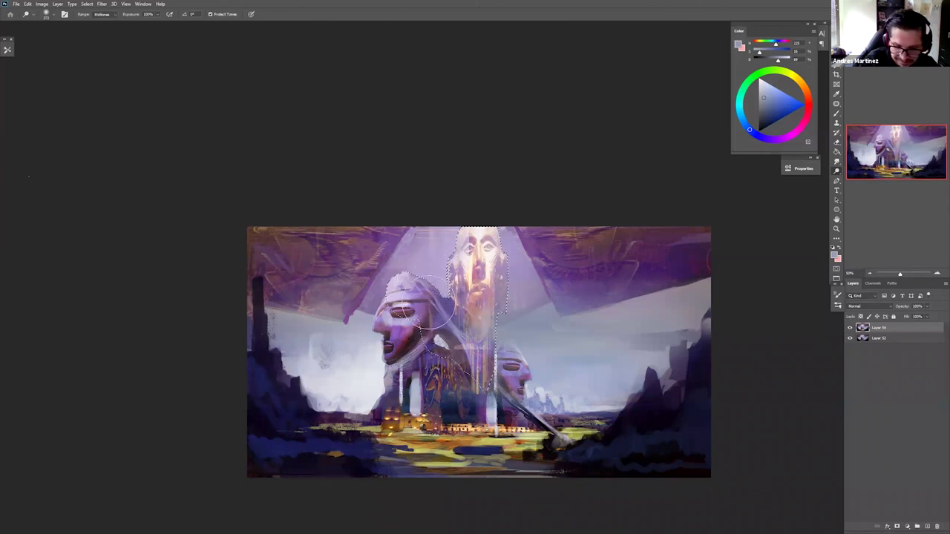
left_click_drag(428, 306, 433, 318)
key("ctrl+d")
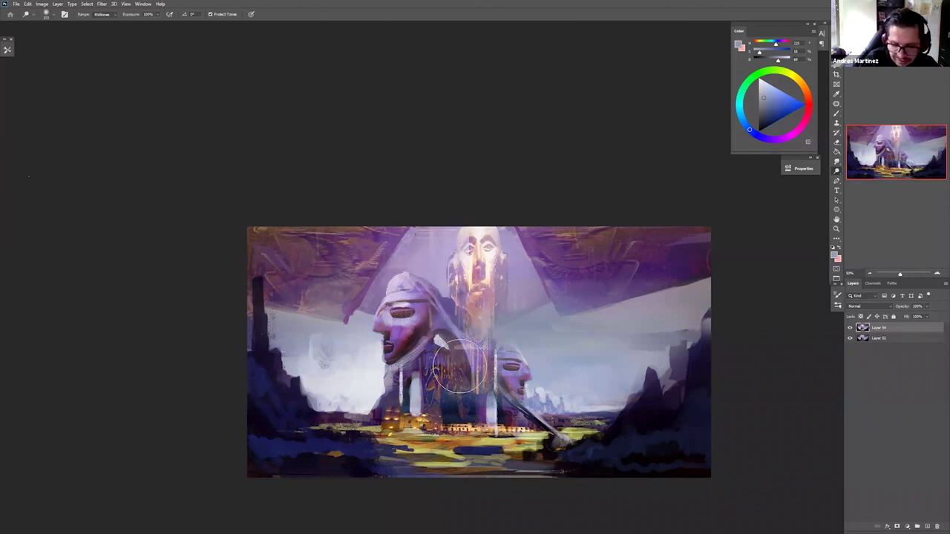
key("ctrl+z")
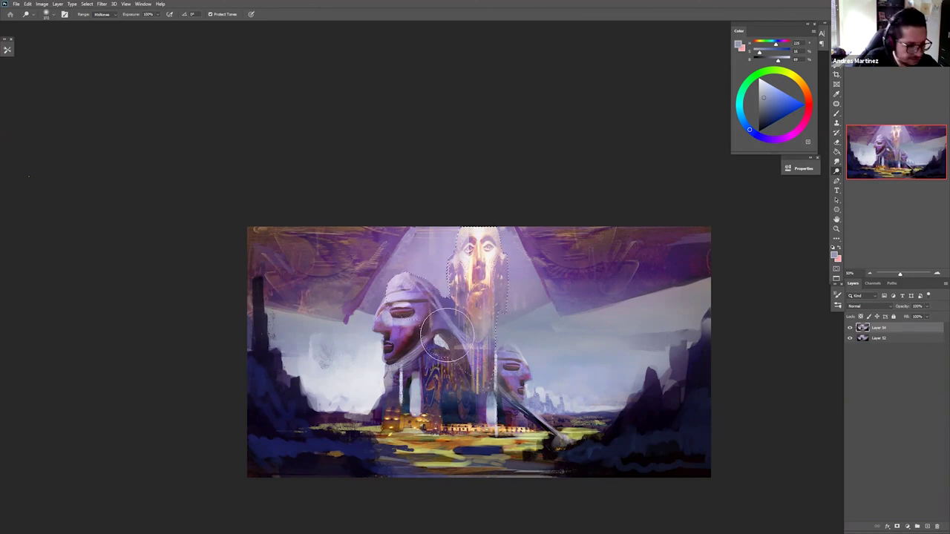
left_click_drag(435, 304, 437, 297)
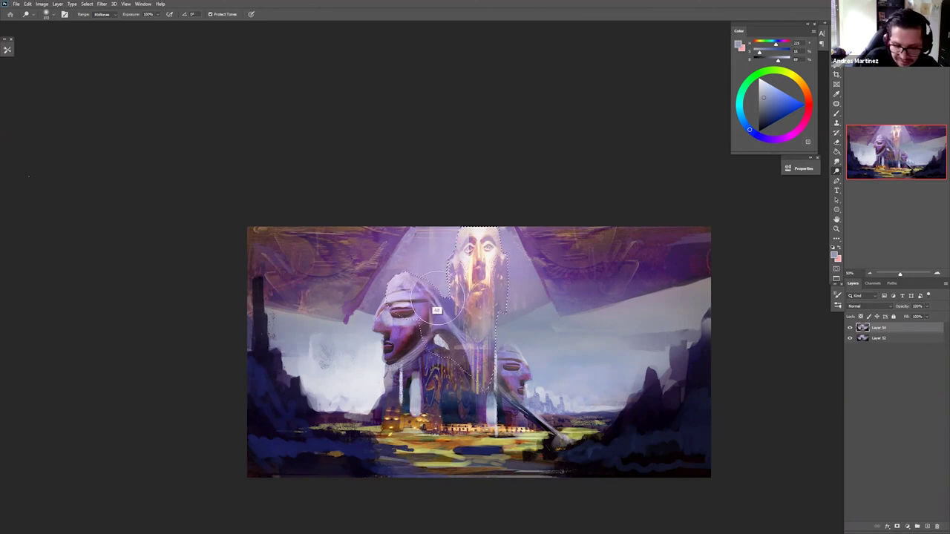
key("ctrl+z")
key("ctrl+d")
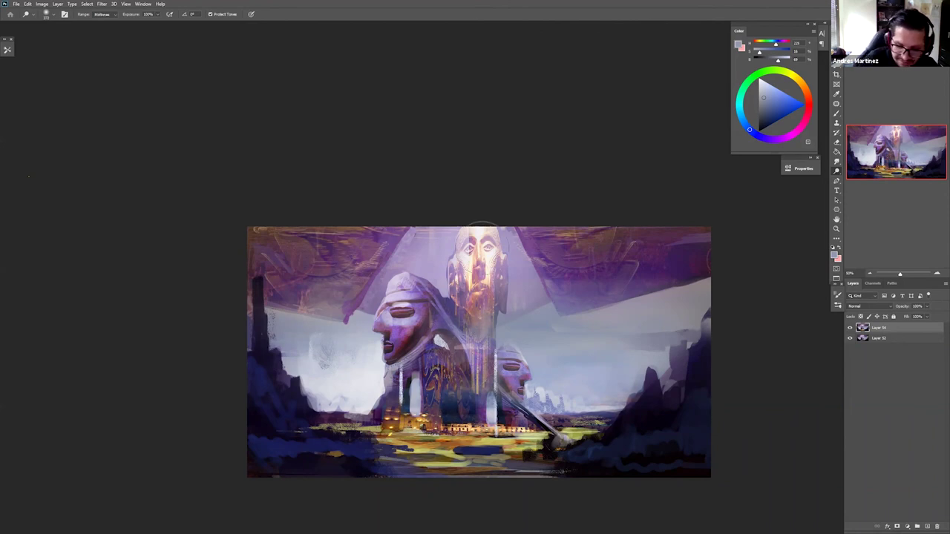
- Deepen the tones of the central statue and the smaller mask with the Dodge/Burn tool, switching its range to Shadows
left_click_drag(481, 252, 480, 337)
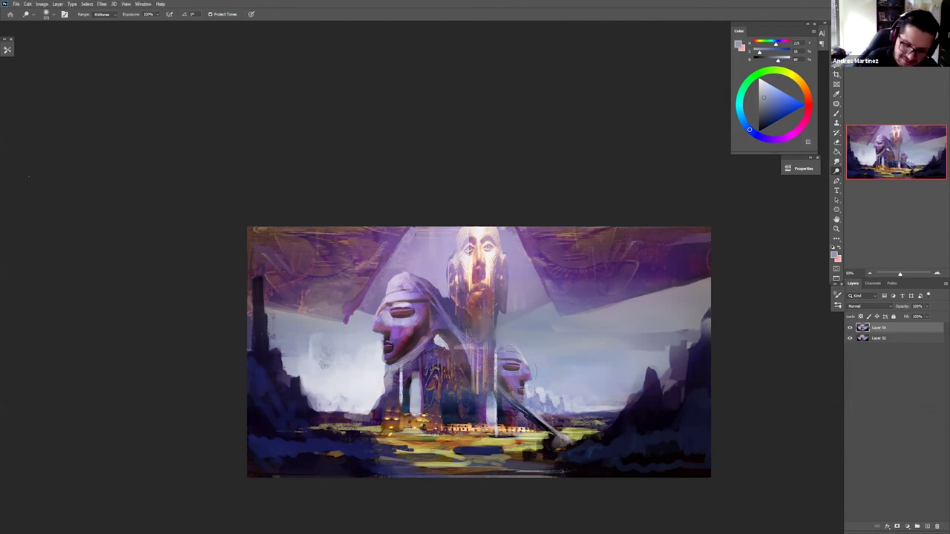
left_click_drag(505, 377, 511, 391)
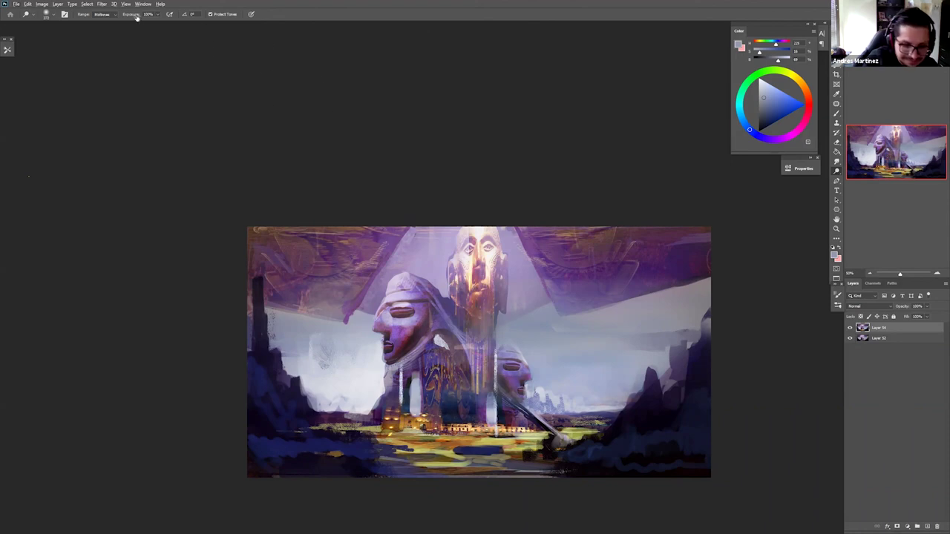
left_click(102, 14)
left_click(102, 23)
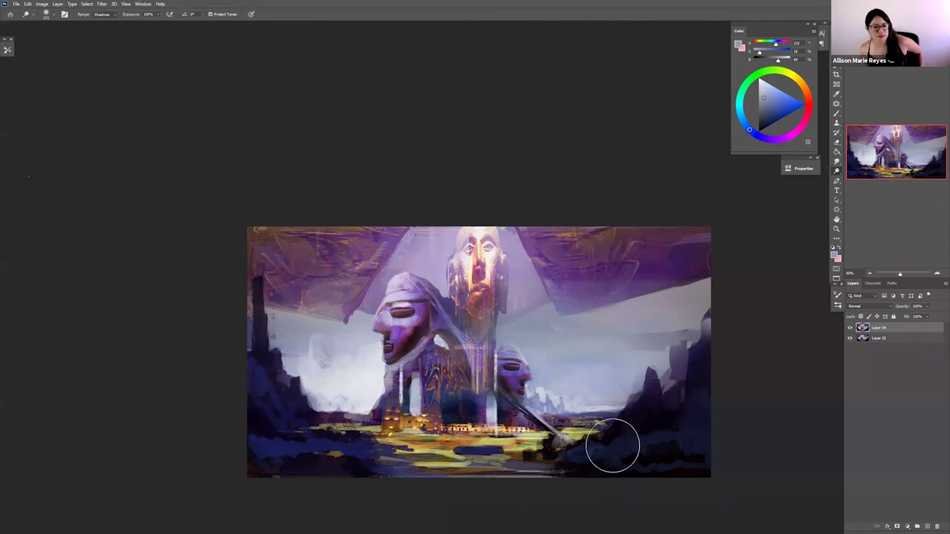
- Sample a dark purple and paint speckled texture along the horizon between the left cliffs and the large mask
key("z")
left_click(606, 455, "alt")
mouse_move(605, 456)
left_mouse_down()
mouse_move(604, 435)
mouse_move(547, 423)
left_mouse_up()
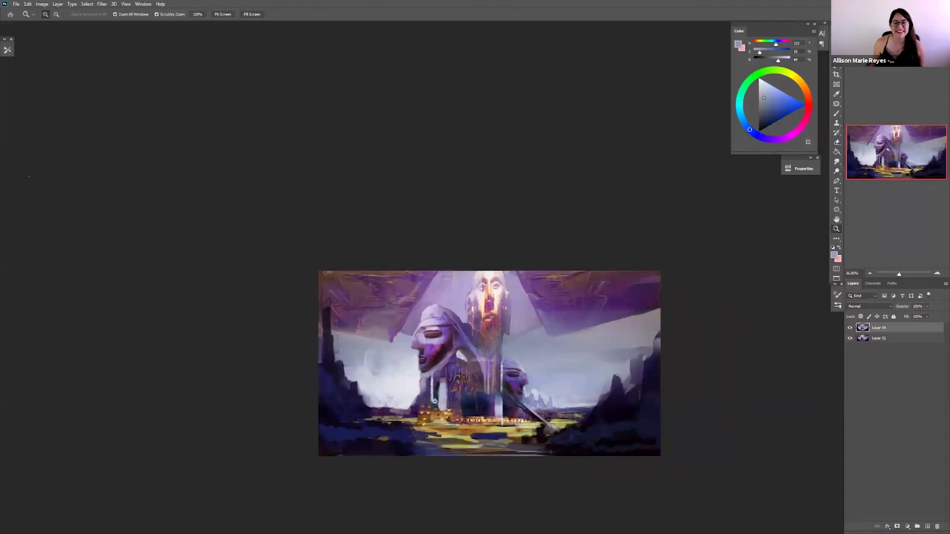
key("b")
left_click(414, 412, "alt")
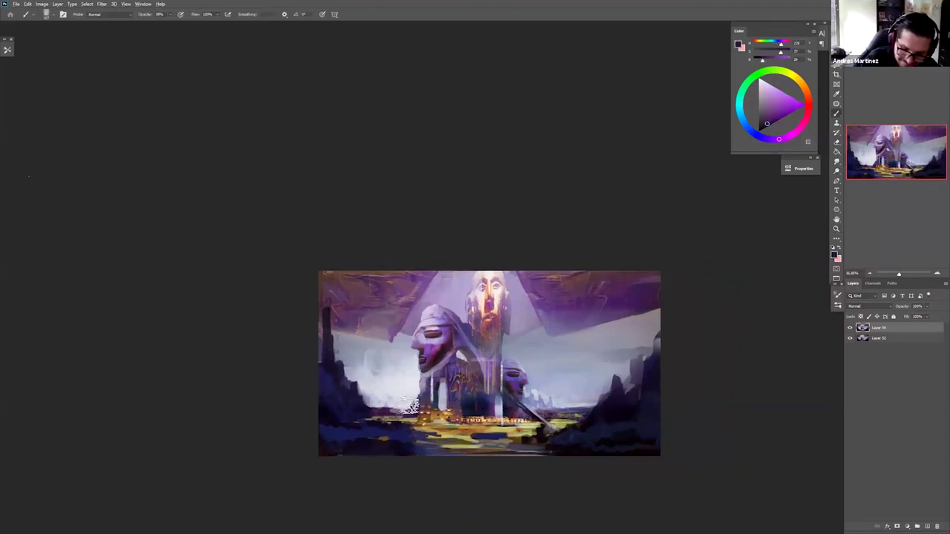
mouse_move(391, 403)
left_mouse_down()
mouse_move(374, 403)
mouse_move(367, 390)
left_mouse_up()
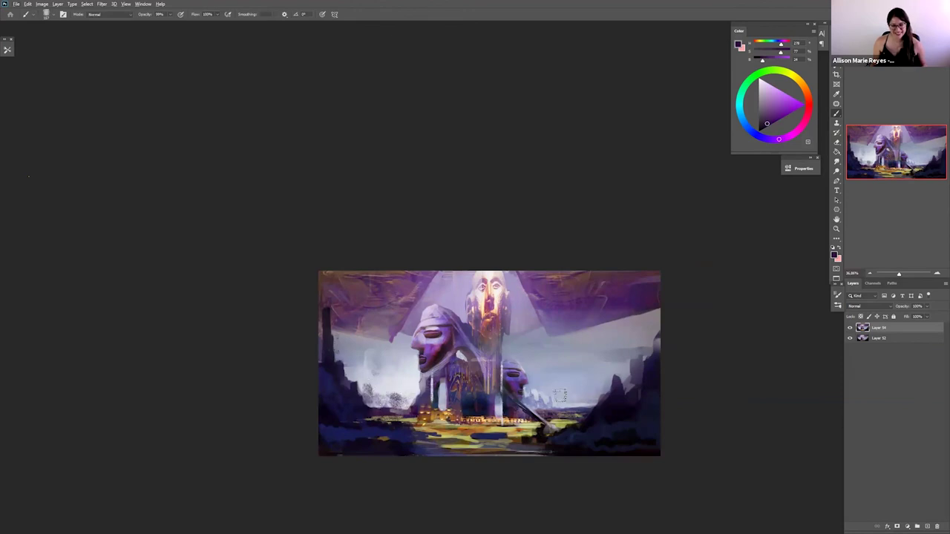
- Repaint the sky around the smaller mask in sampled pale blues, using Sampled Brush 10 10 and a lasso selection, and deselect
left_click(542, 392, "alt")
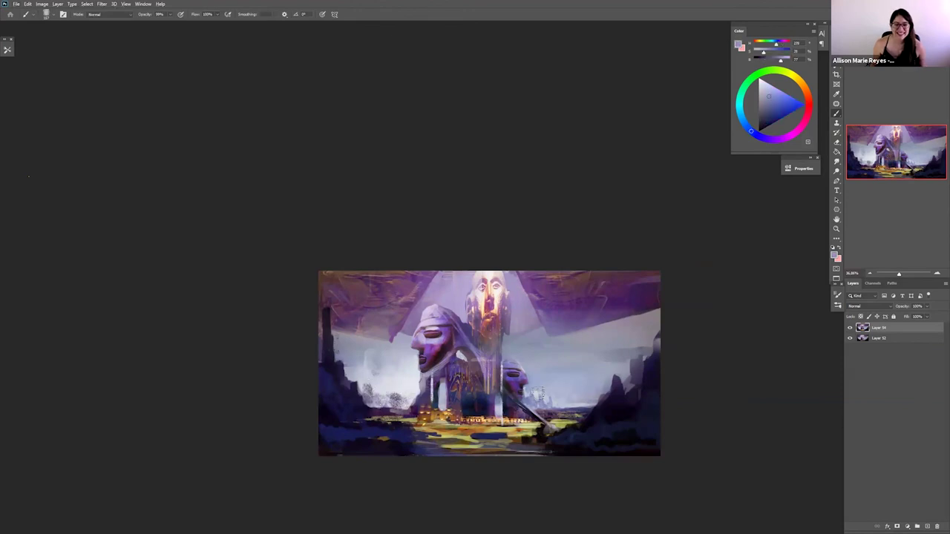
left_click(417, 380, "alt")
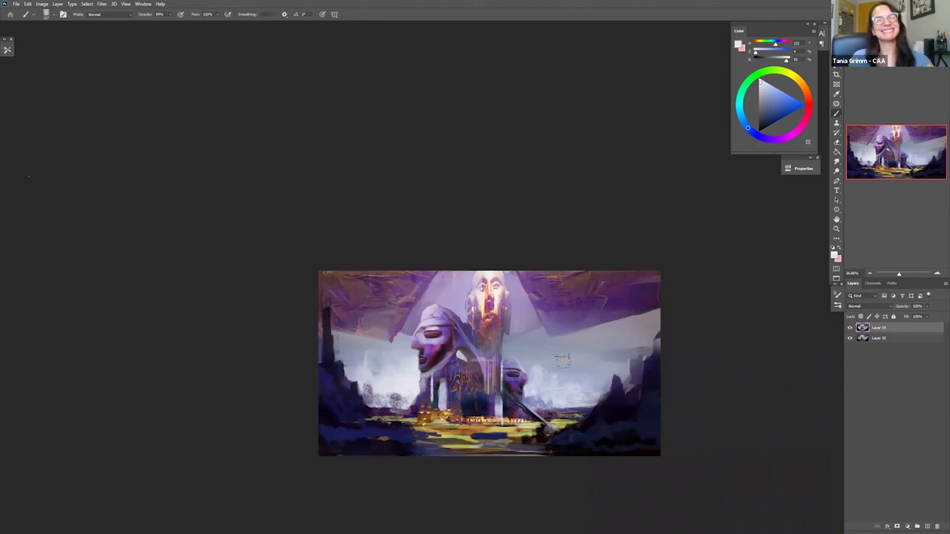
right_click(564, 360)
left_click(691, 319)
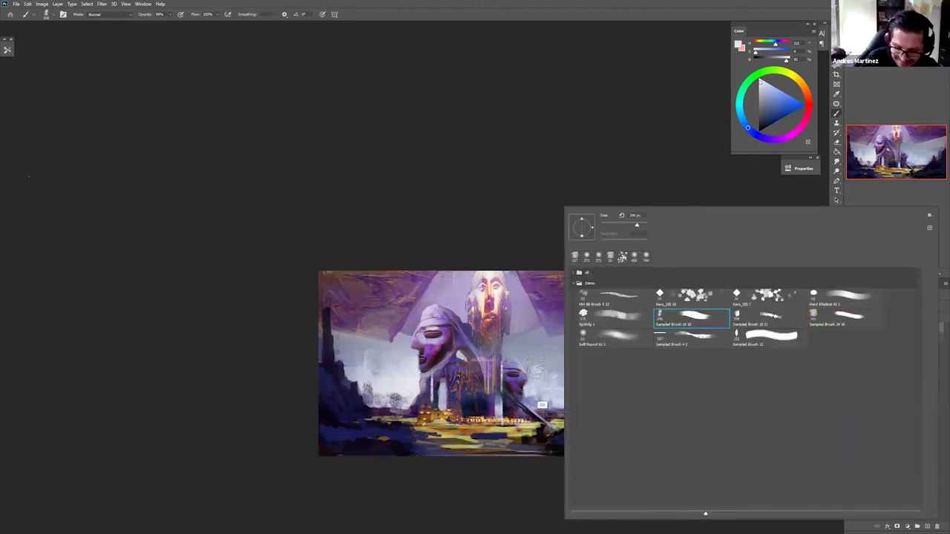
left_click(538, 371, "alt")
mouse_move(542, 386)
left_mouse_down()
mouse_move(523, 359)
mouse_move(507, 365)
mouse_move(505, 343)
mouse_move(550, 352)
mouse_move(519, 367)
left_mouse_up()
key("l")
key("b")
key("b")
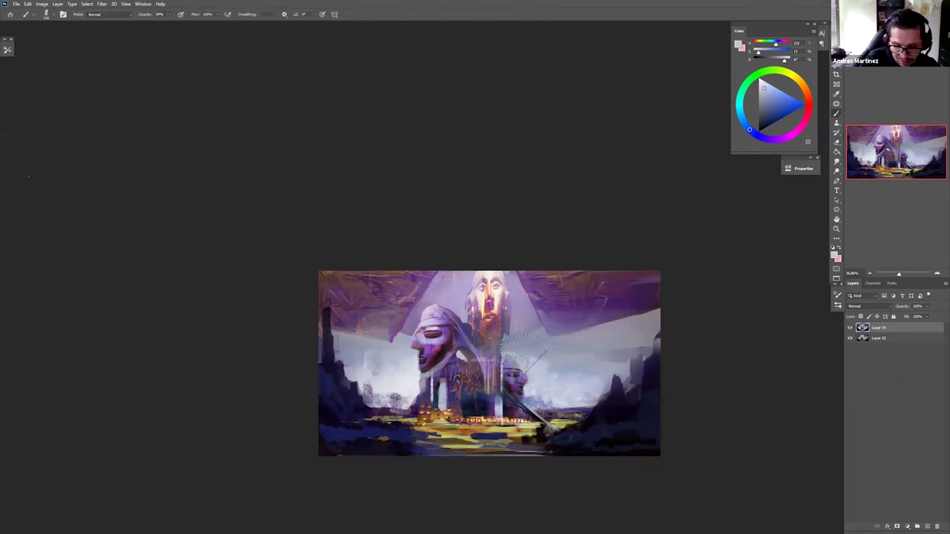
key("ctrl+d")
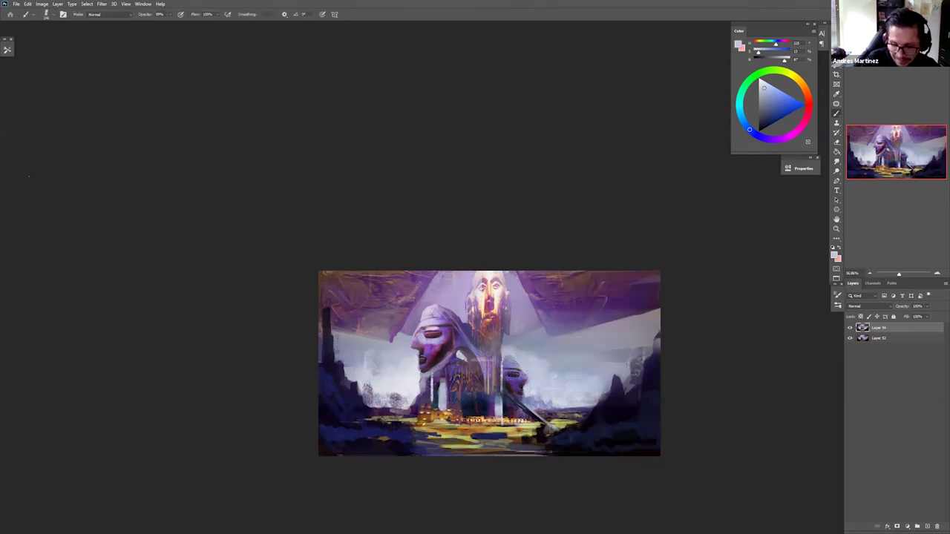
- Touch up the sky beside the smaller mask in sampled grey-blue, and paint a sampled orange streak down the central statue's column
left_click(631, 338, "alt")
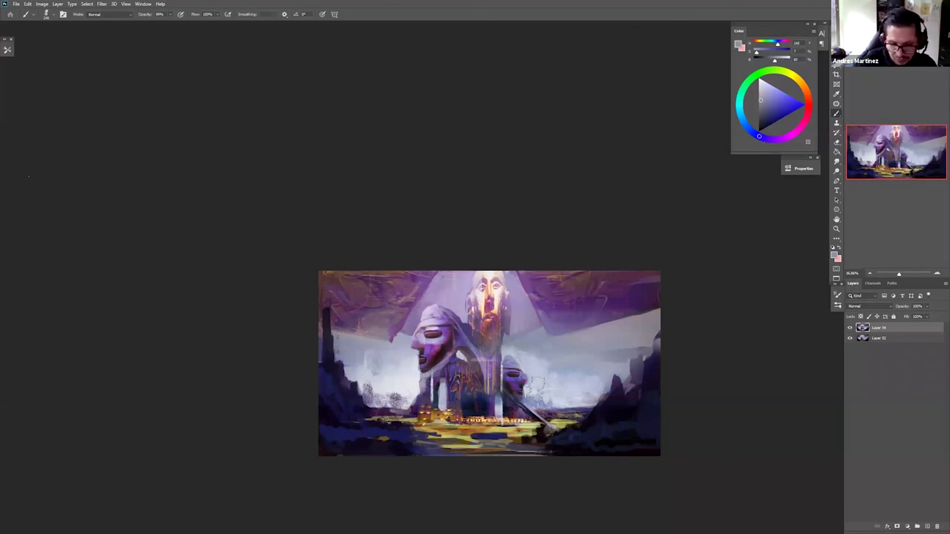
key("z")
key("b")
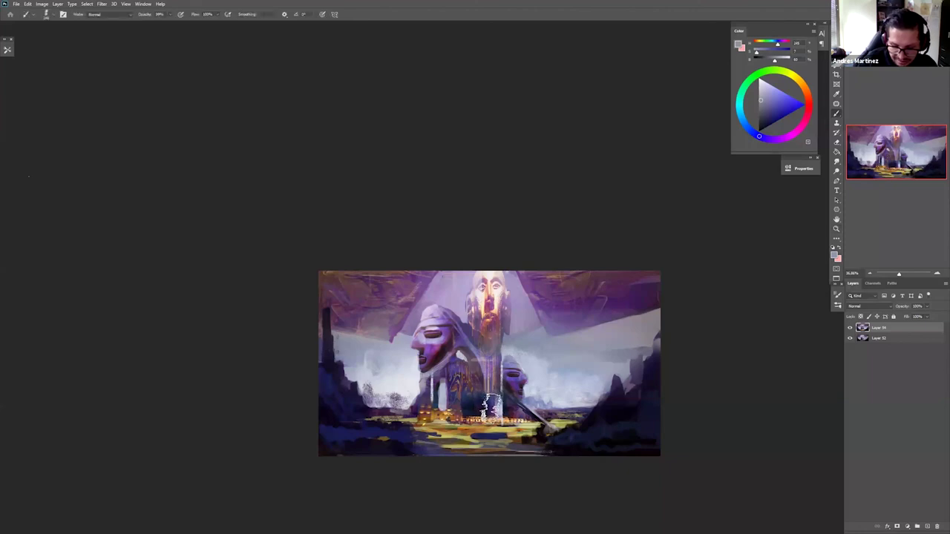
left_click(493, 409, "alt")
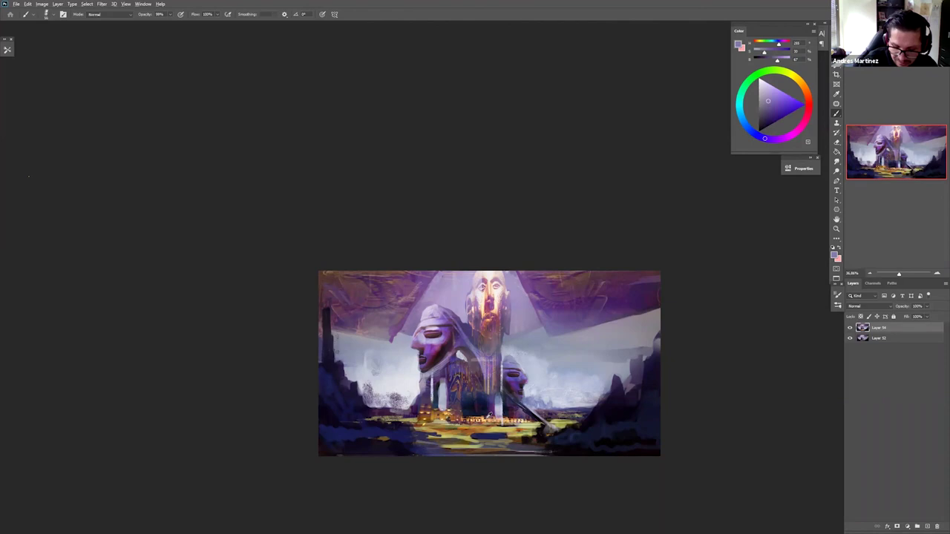
left_click(488, 415, "alt")
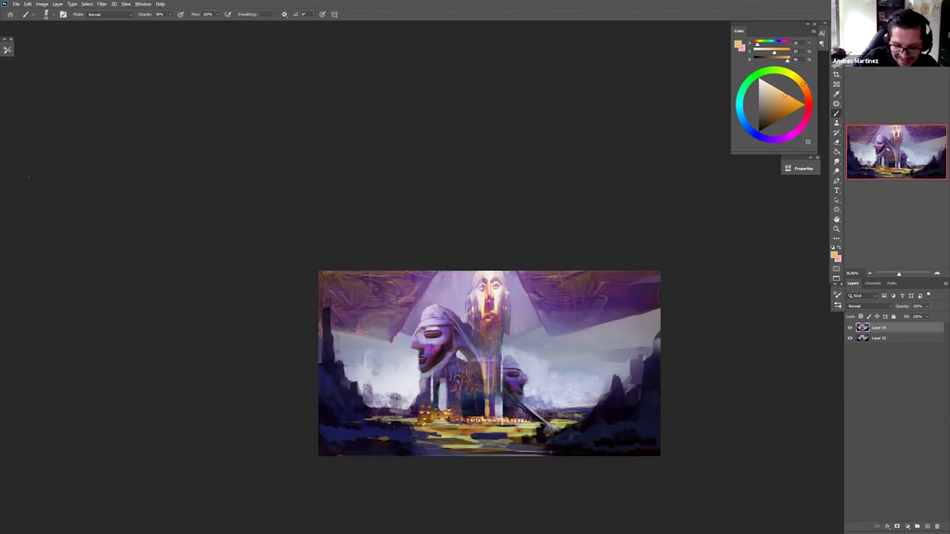
- Refine the central statue's edges and the top of the smaller mask with sampled dark purples and pale lavender
left_click(466, 316, "alt")
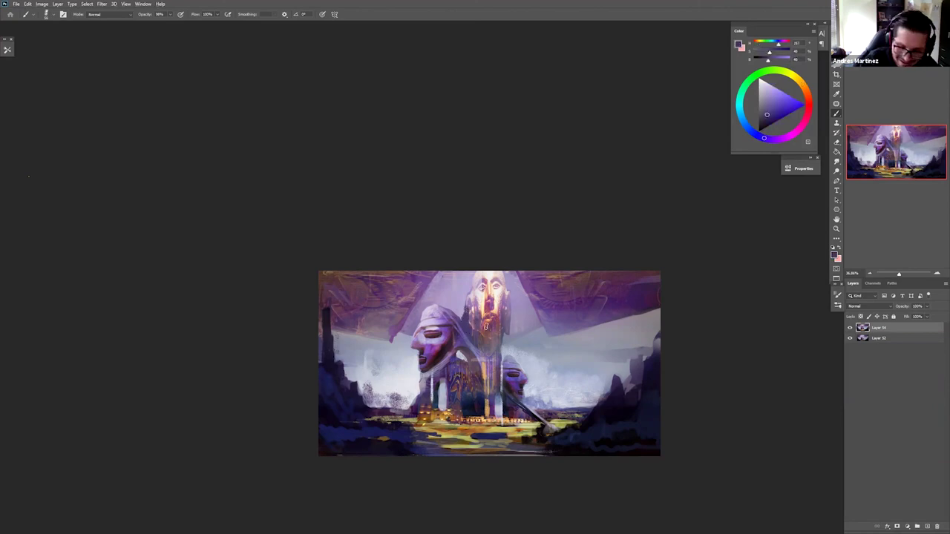
left_click(506, 371, "alt")
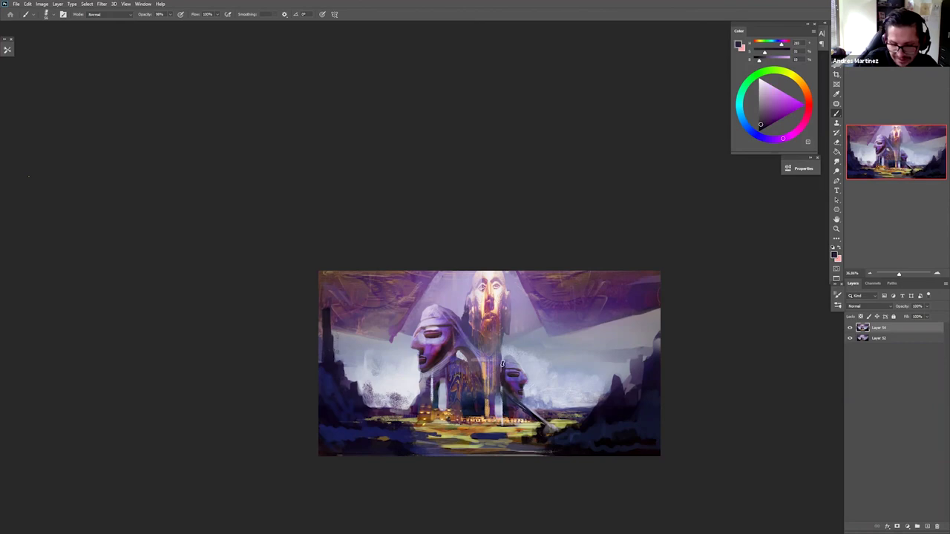
left_click(508, 361, "alt")
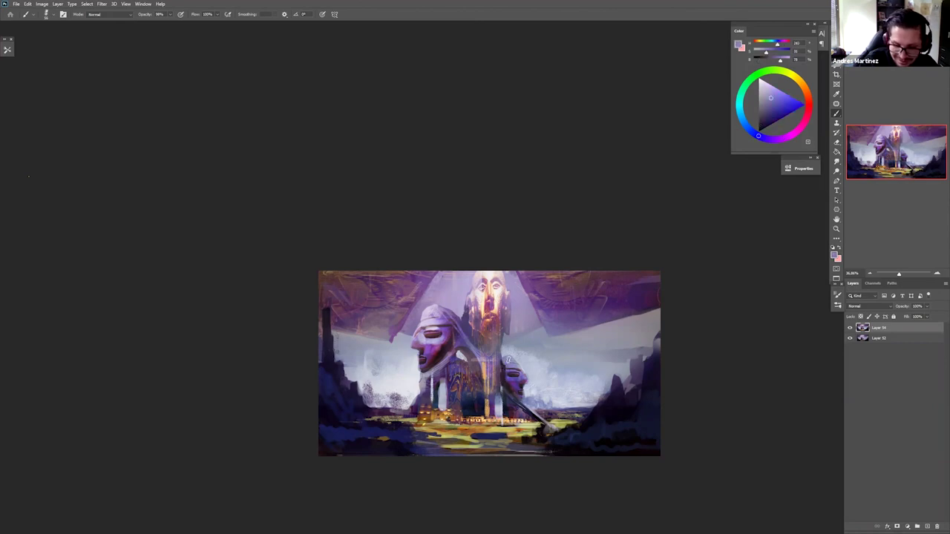
left_click(508, 363, "alt")
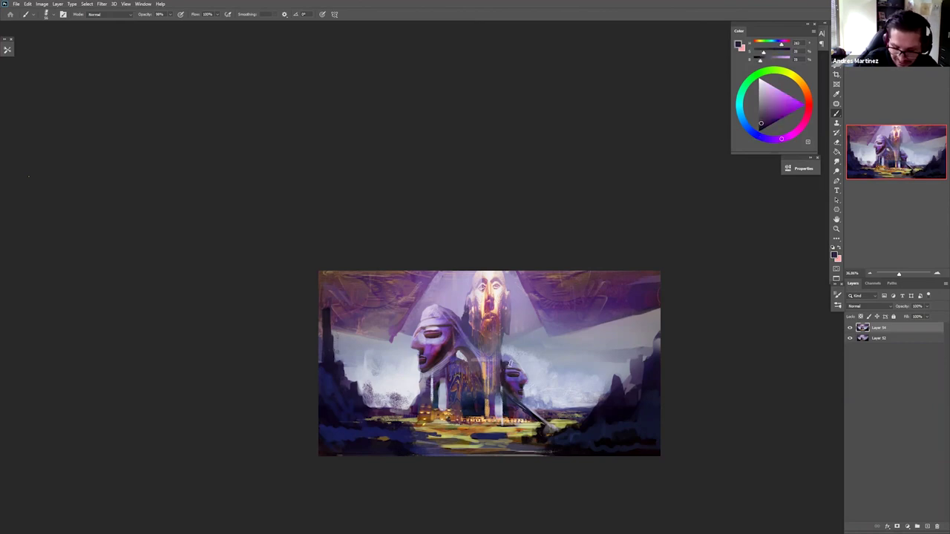
left_click(501, 375, "alt")
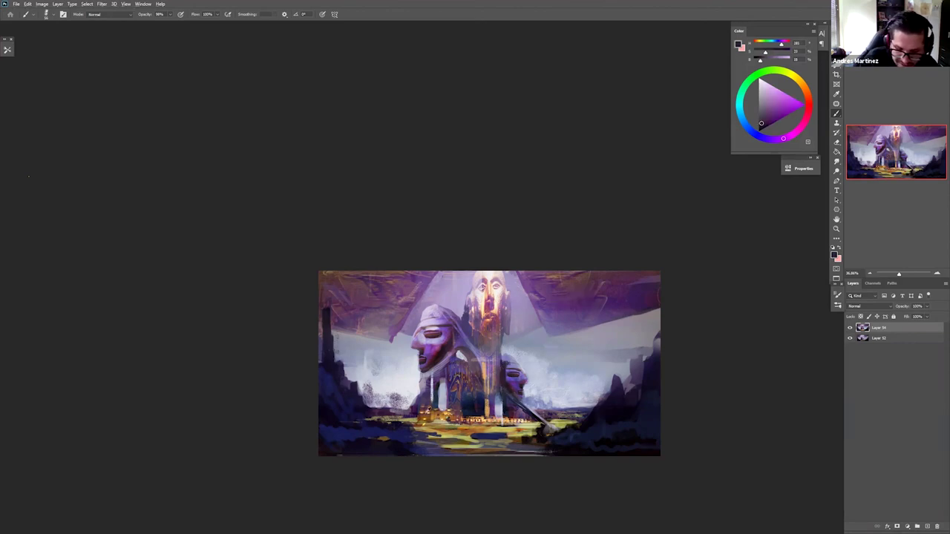
- Sample brown and golden orange from the town and extend its buildings along the horizon toward the left cliffs
left_click(425, 413, "alt")
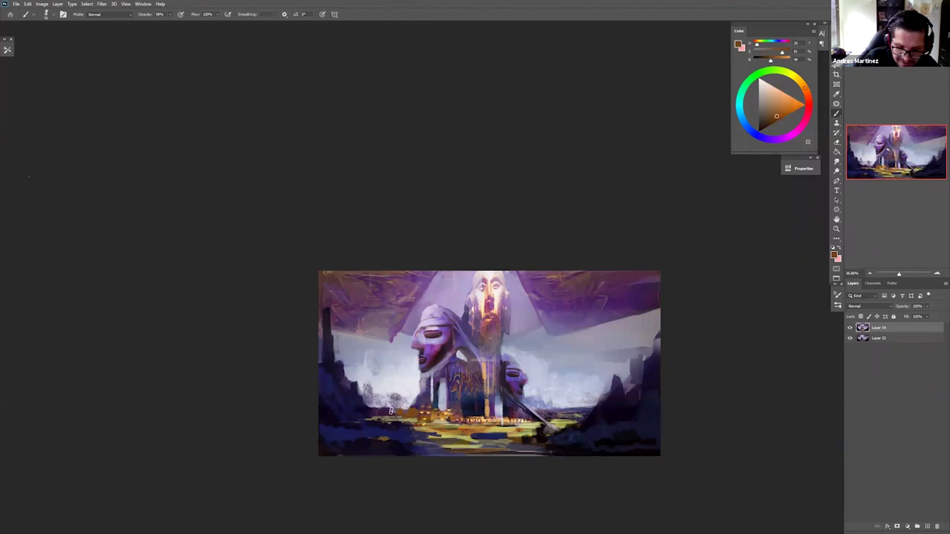
left_click(436, 413, "alt")
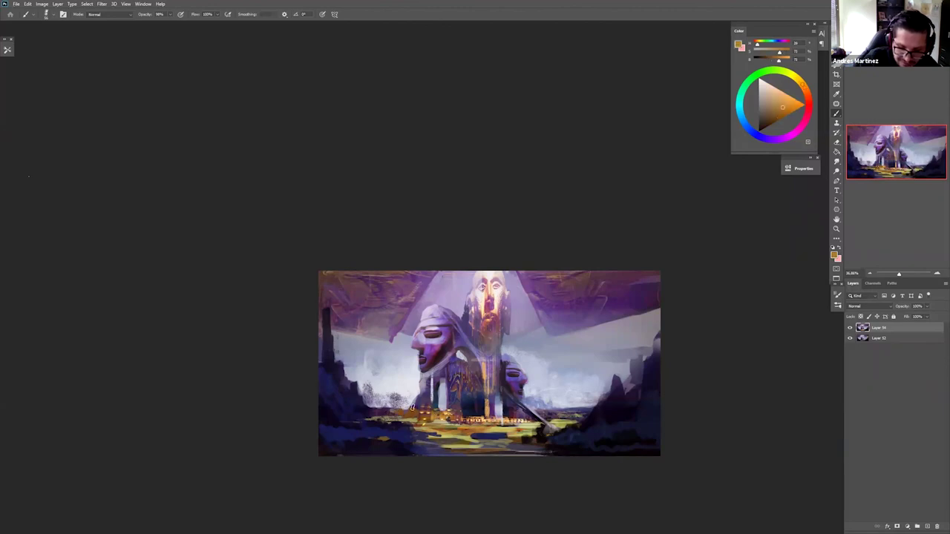
left_click_drag(413, 409, 393, 414)
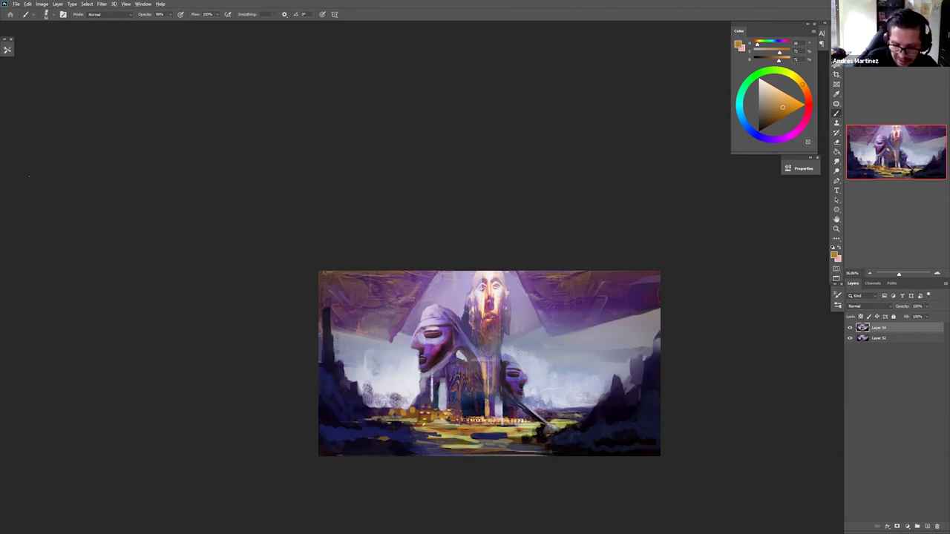
- Paint light orange glowing spots along the town and around the statue bases, raising the brush opacity to 100%
left_click(512, 413, "alt")
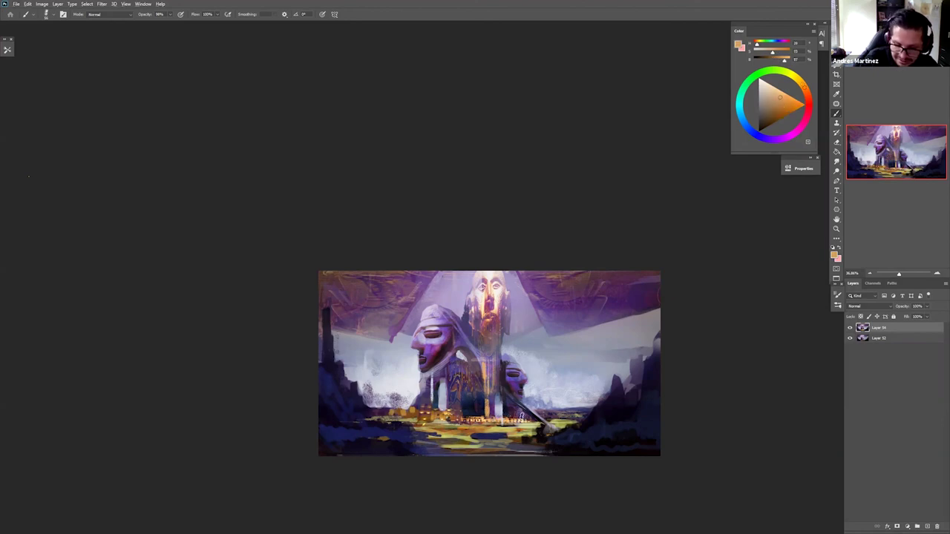
left_click_drag(525, 416, 522, 421)
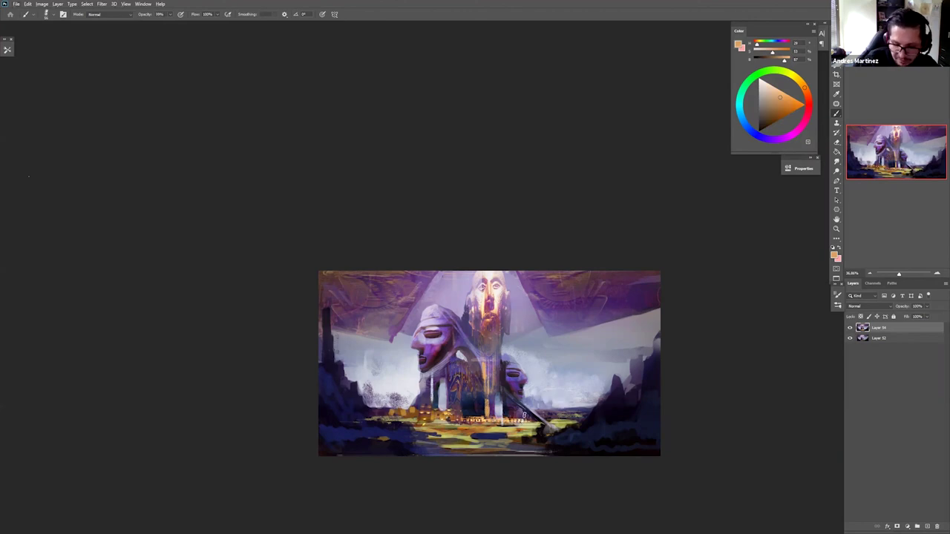
key("0")
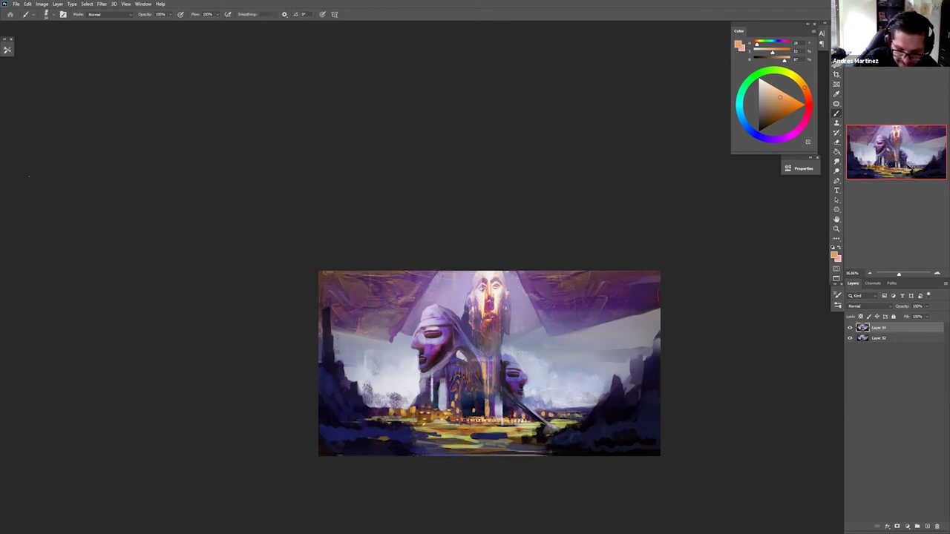
left_click(396, 408, "alt")
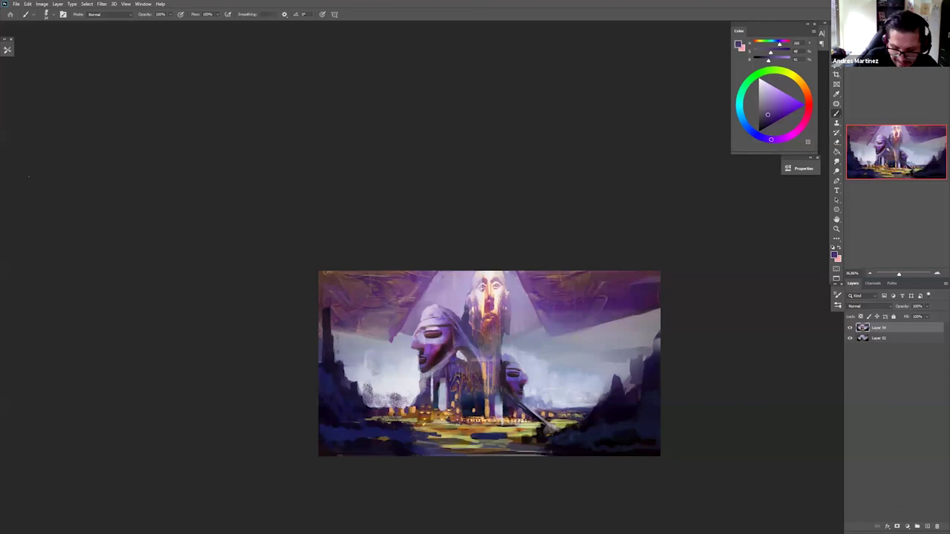
key("x")
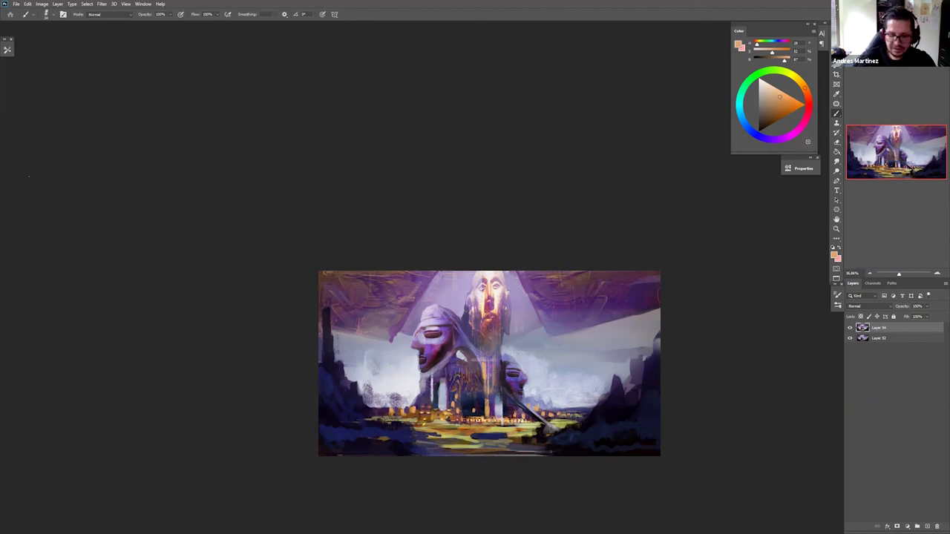
- Sample a grey-blue from the sky and brush over the area beside the left cliff spire below the clouds
key("z")
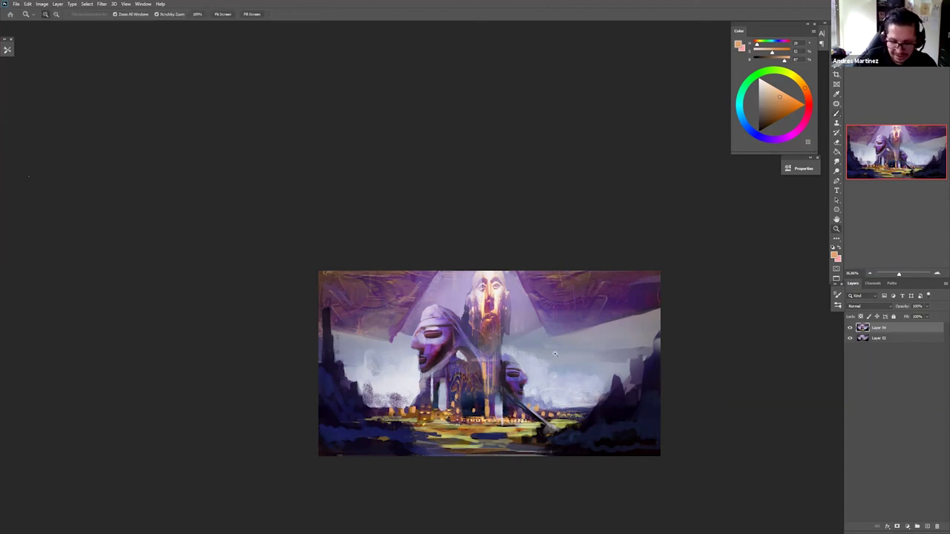
left_click_drag(556, 354, 568, 350)
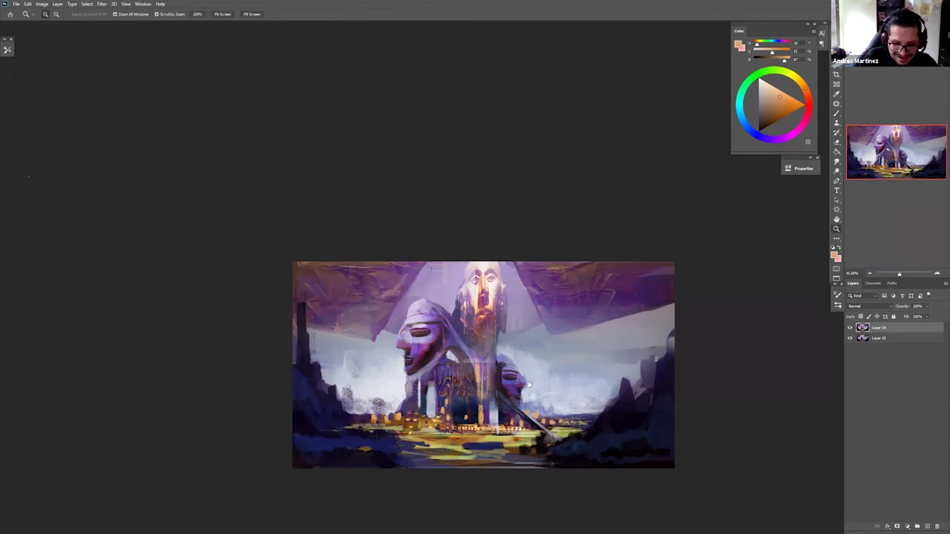
left_click_drag(529, 386, 523, 388)
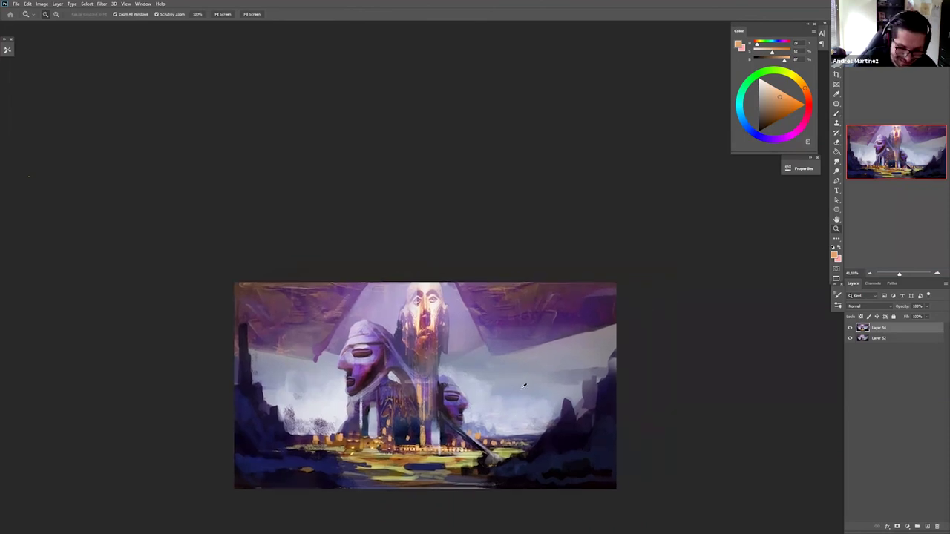
key("b")
mouse_move(254, 351)
left_mouse_down()
mouse_move(283, 355)
mouse_move(250, 348)
mouse_move(276, 353)
left_mouse_up()
left_click(289, 363, "alt")
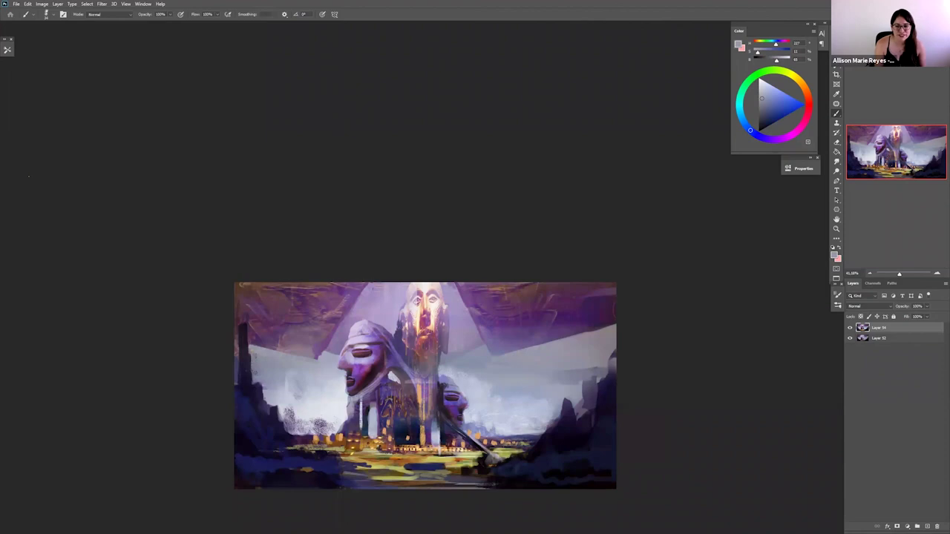
- Sample a dark navy and paint shadow strokes along the bottom edge and left side of the yellow foreground field
key("o")
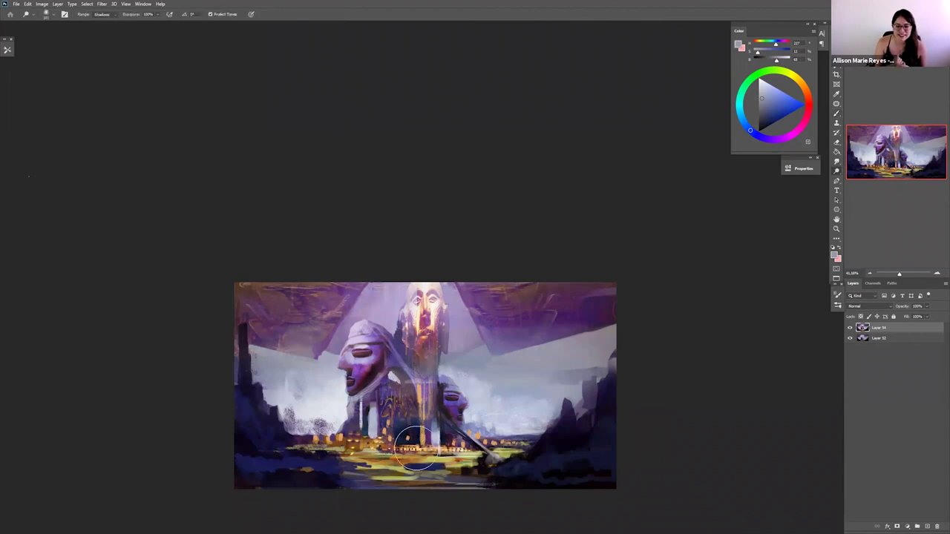
key("ctrl+z")
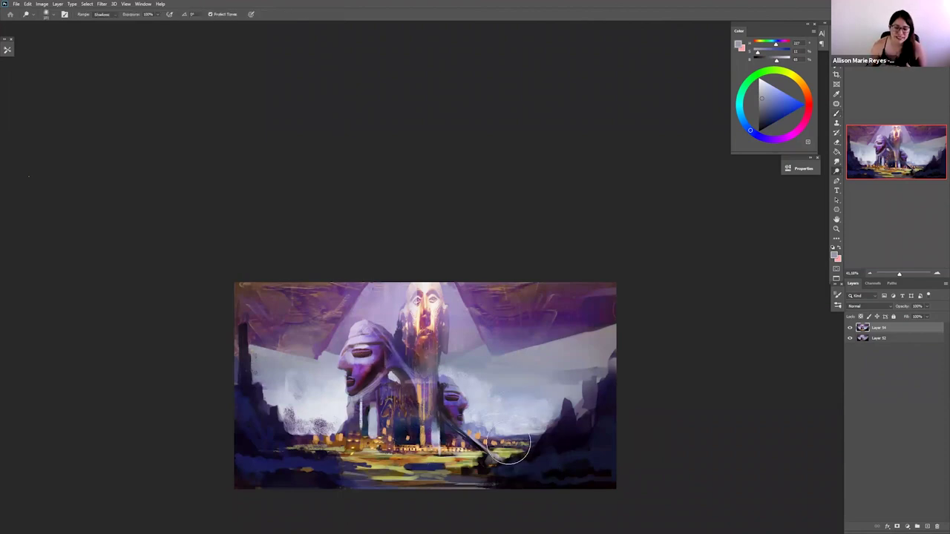
key("b")
left_click(438, 477, "alt")
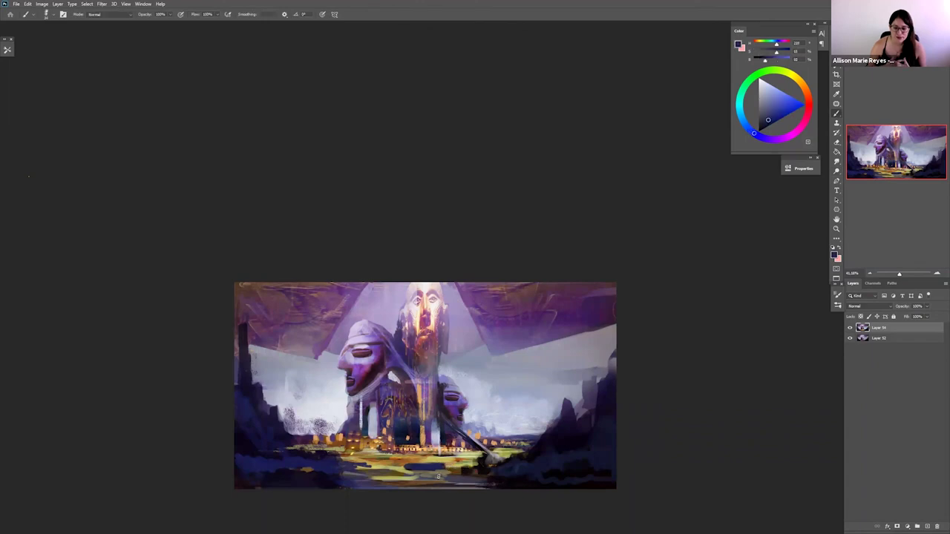
mouse_move(454, 487)
left_mouse_down()
mouse_move(410, 488)
mouse_move(472, 485)
mouse_move(456, 484)
left_mouse_up()
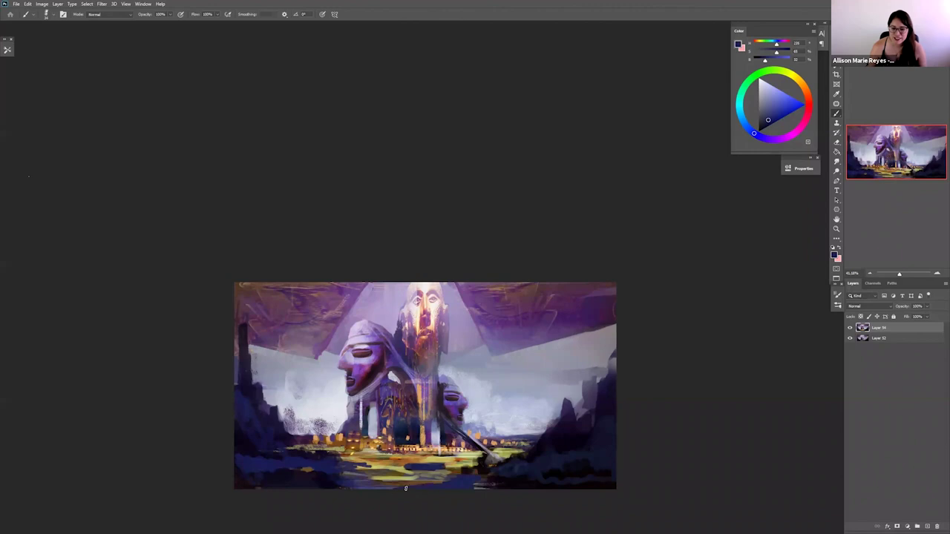
left_click_drag(337, 476, 352, 465)
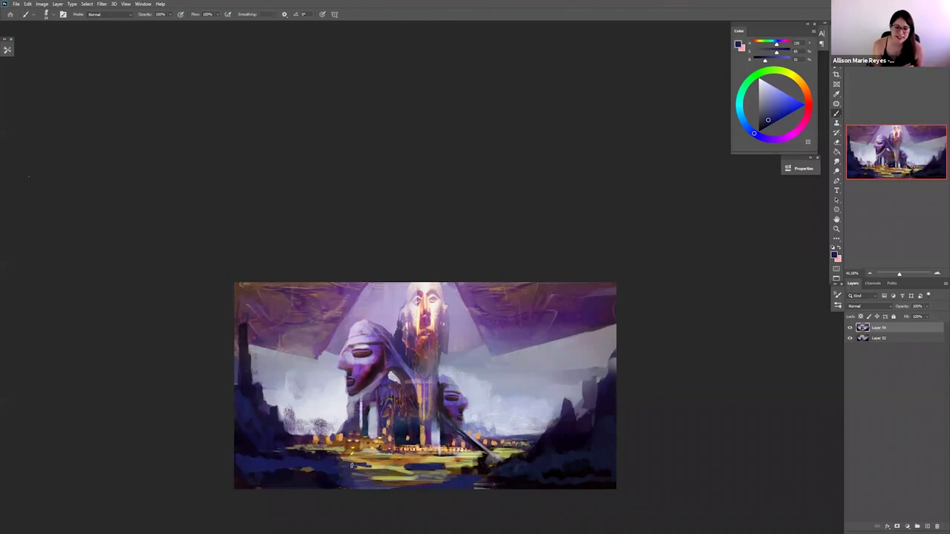
left_click_drag(467, 409, 500, 410)
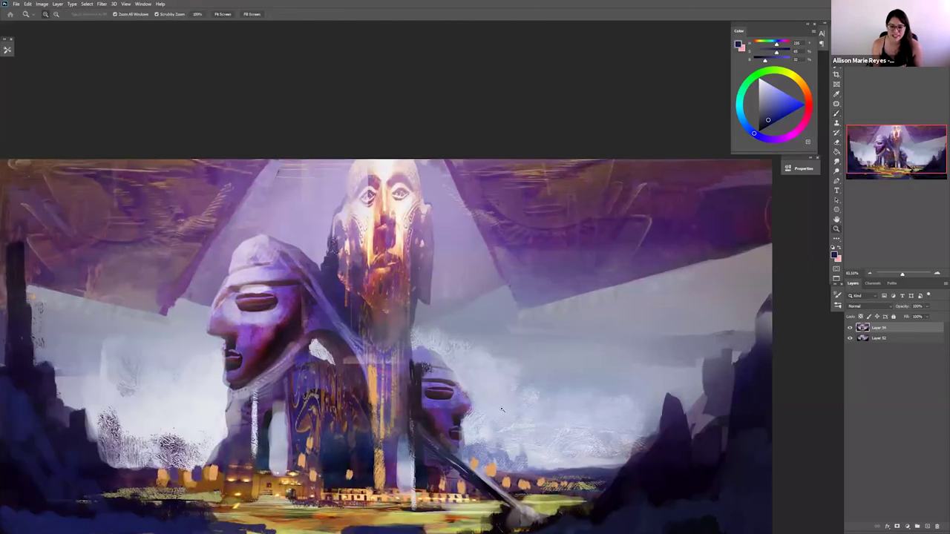
left_click(483, 416)
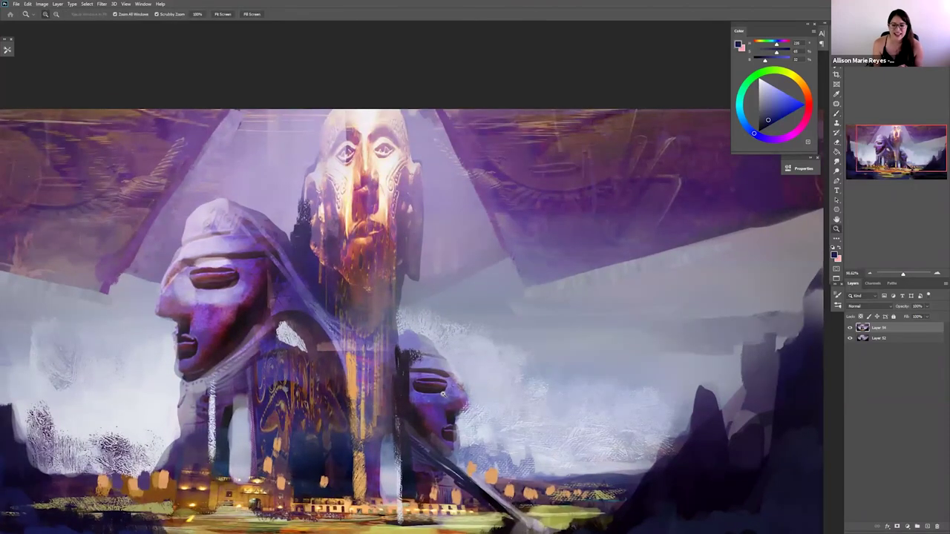
left_click_drag(491, 399, 445, 395)
left_click_drag(524, 407, 504, 355)
left_click(504, 342)
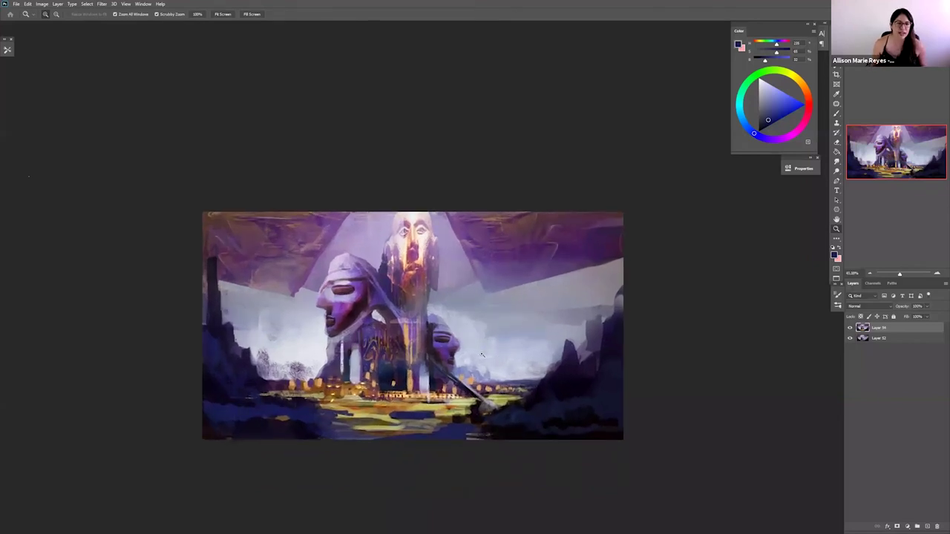
key("b")
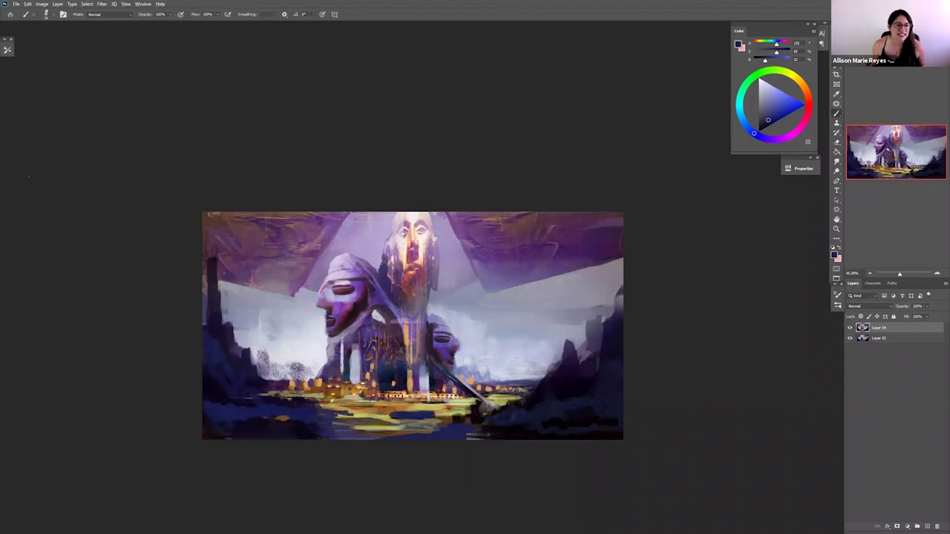